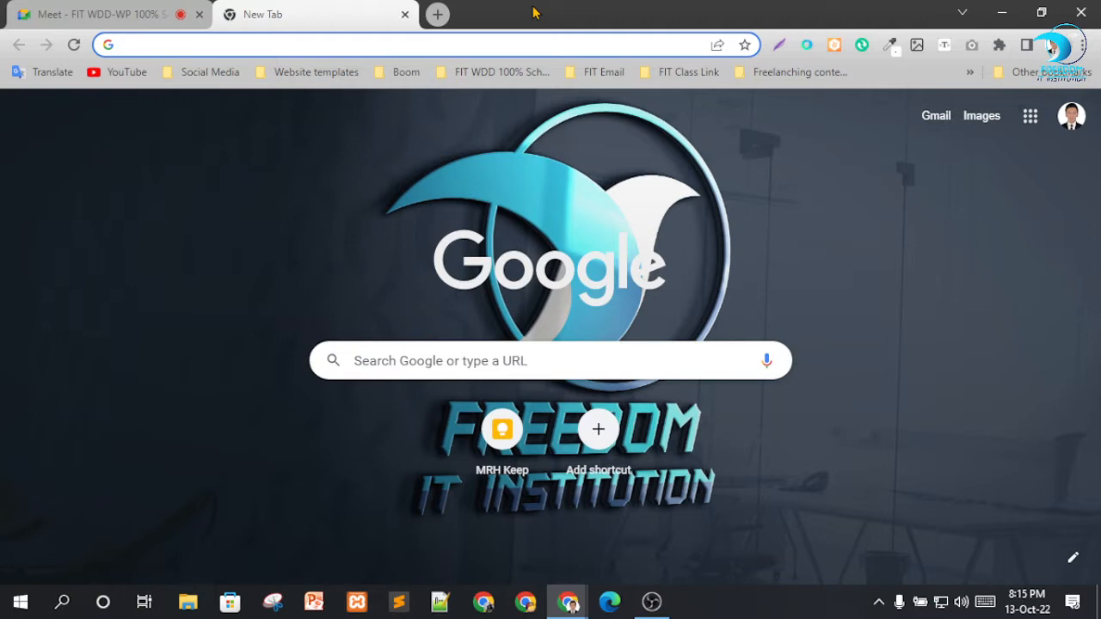
Open the TasteWP website at tastewp.com and select its address for copying.
text(ta)
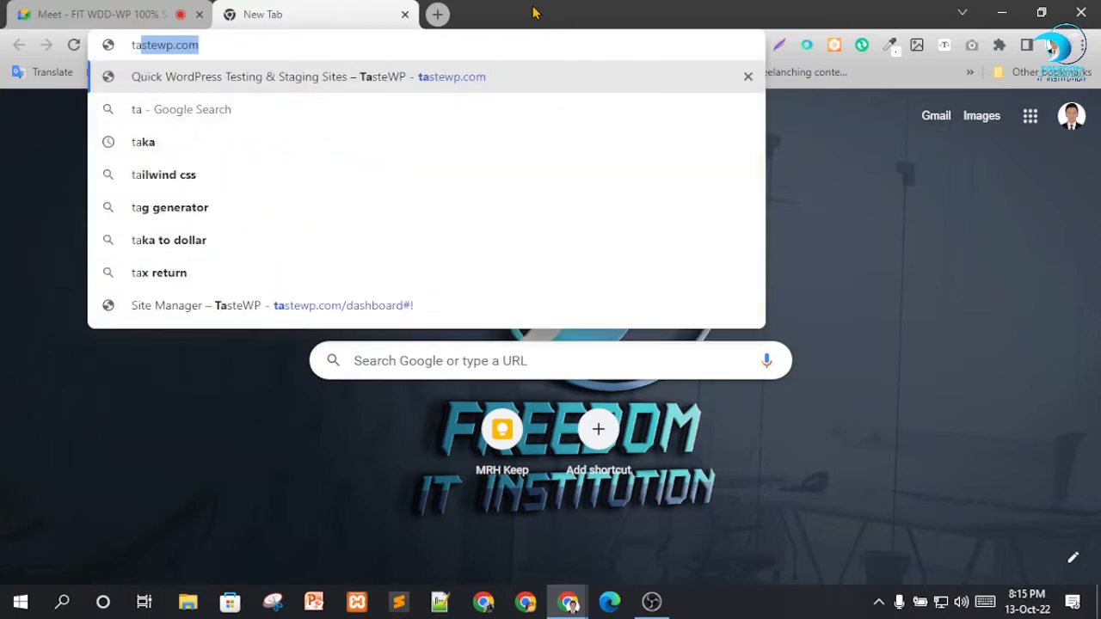
key(Return)
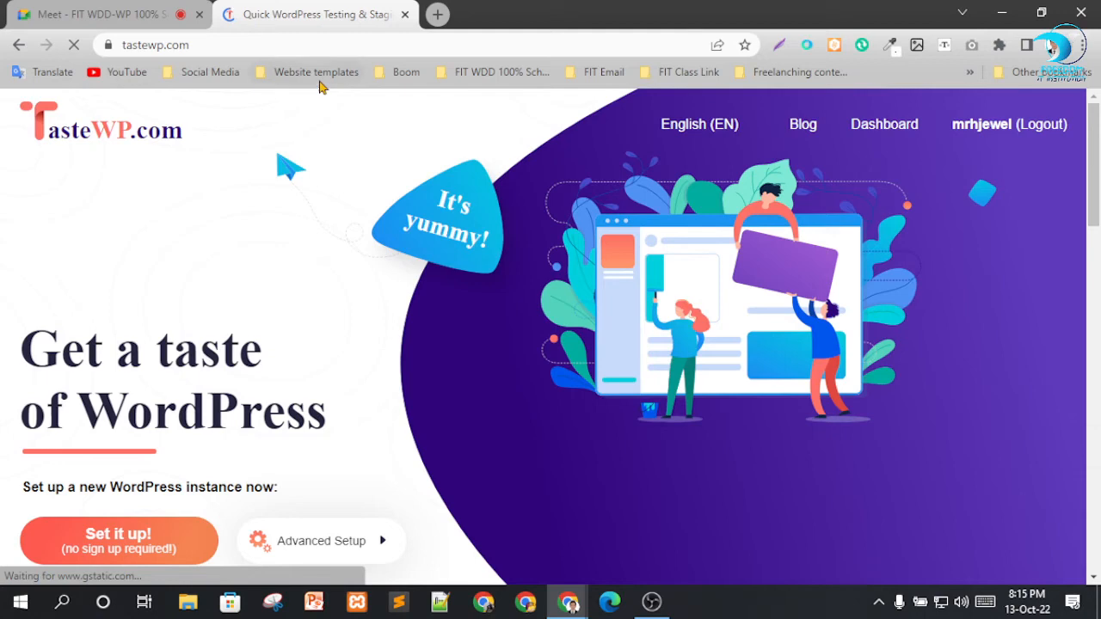
click(310, 45)
key(ctrl+c)
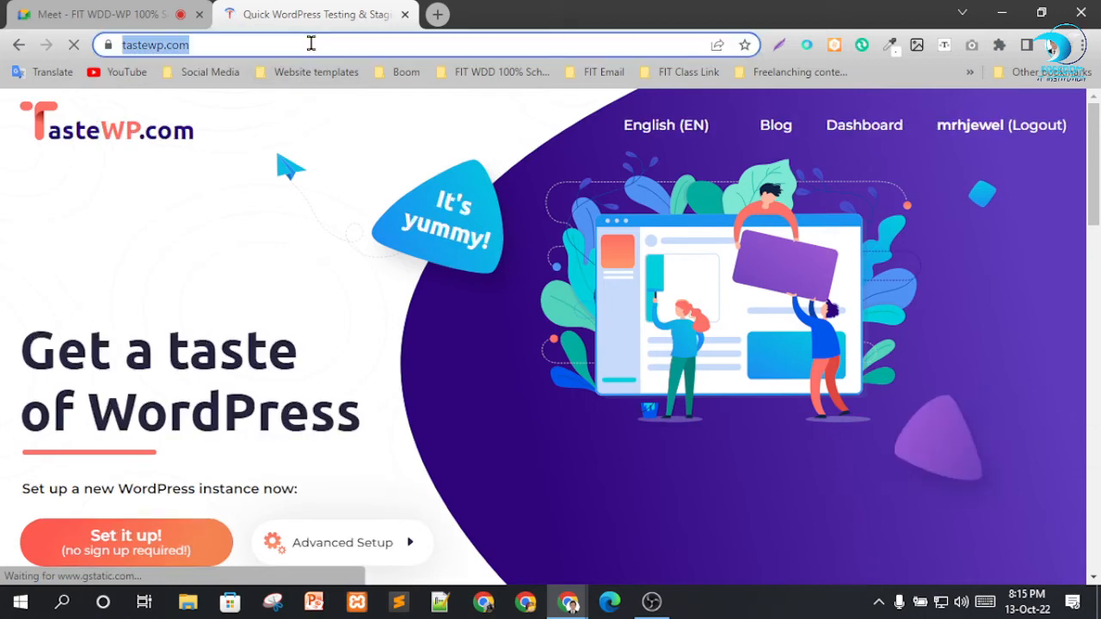
click(53, 8)
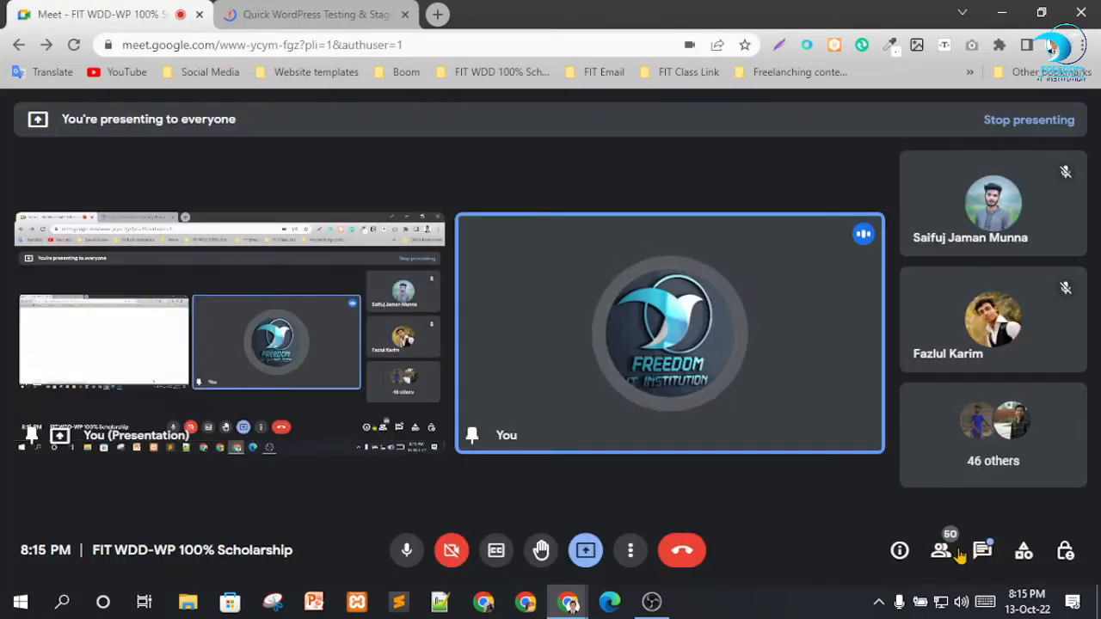
click(982, 551)
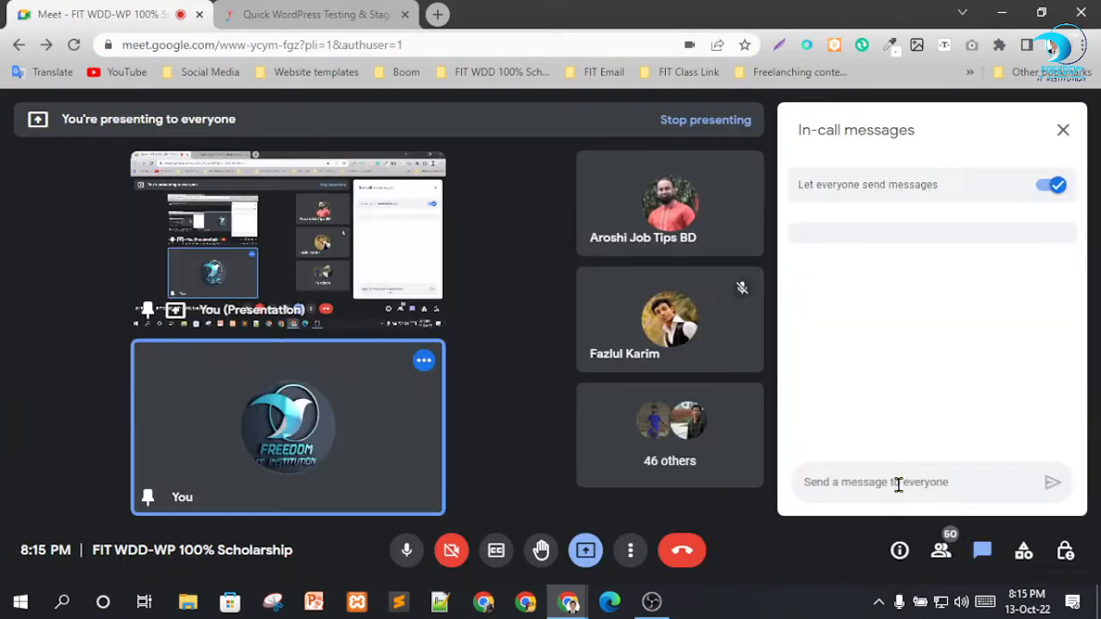
click(898, 484)
key(ctrl+v)
key(Return)
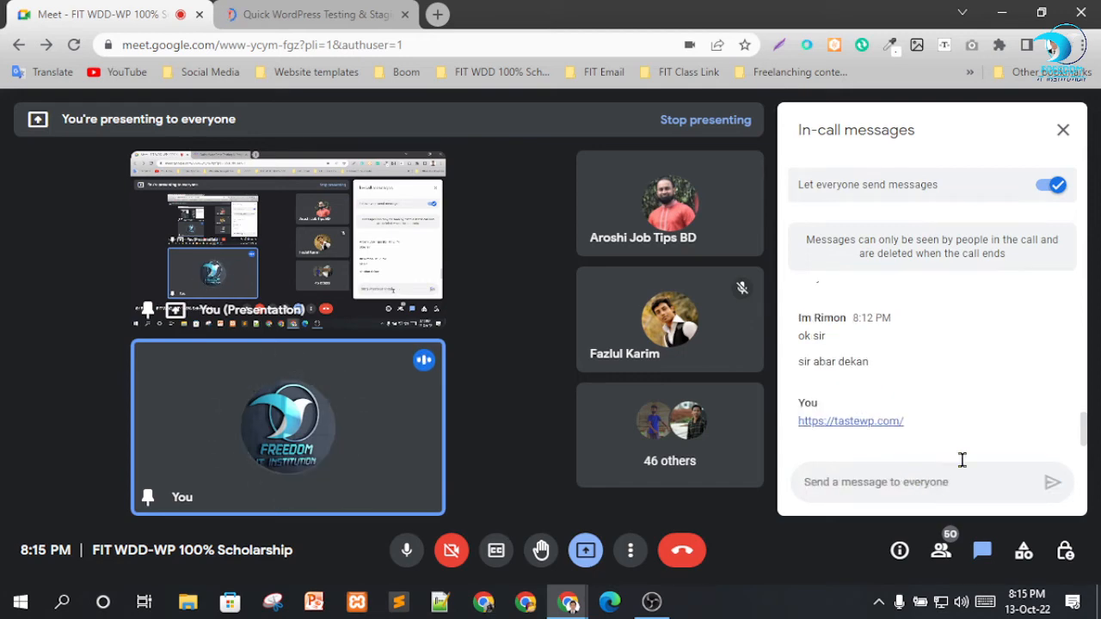
click(1063, 130)
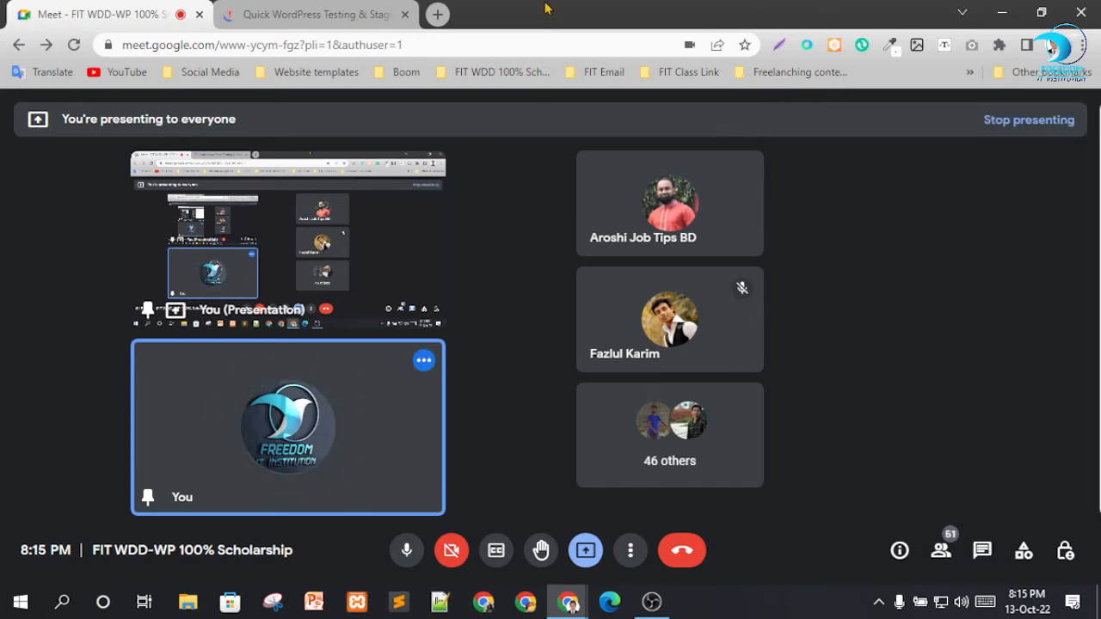
Admit the person waiting to join the Meet call and return to the TasteWP home page.
click(362, 14)
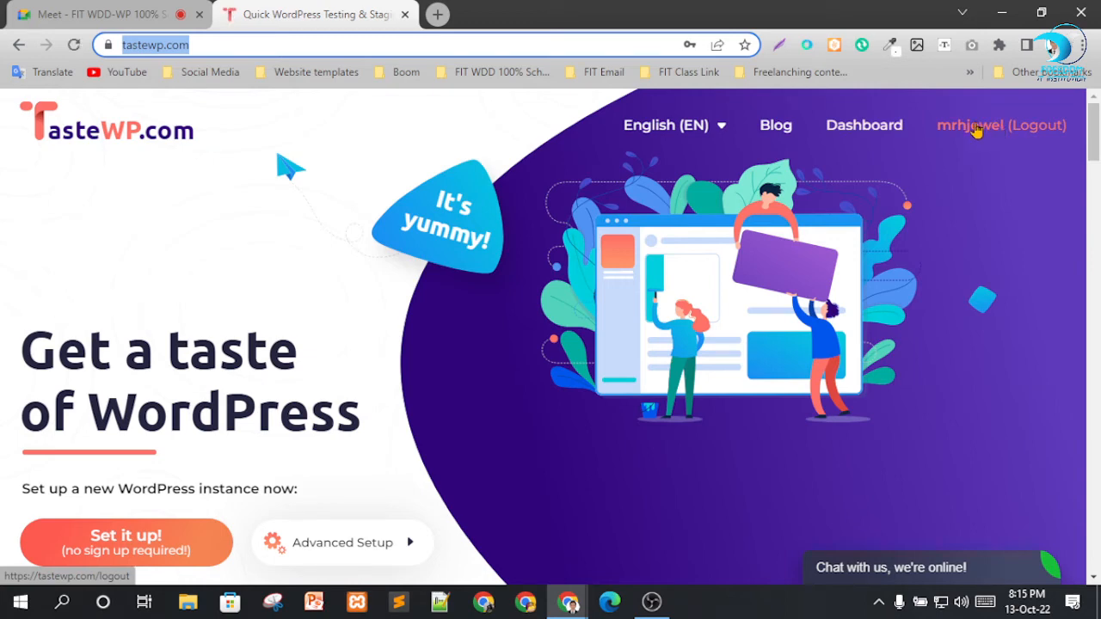
click(164, 10)
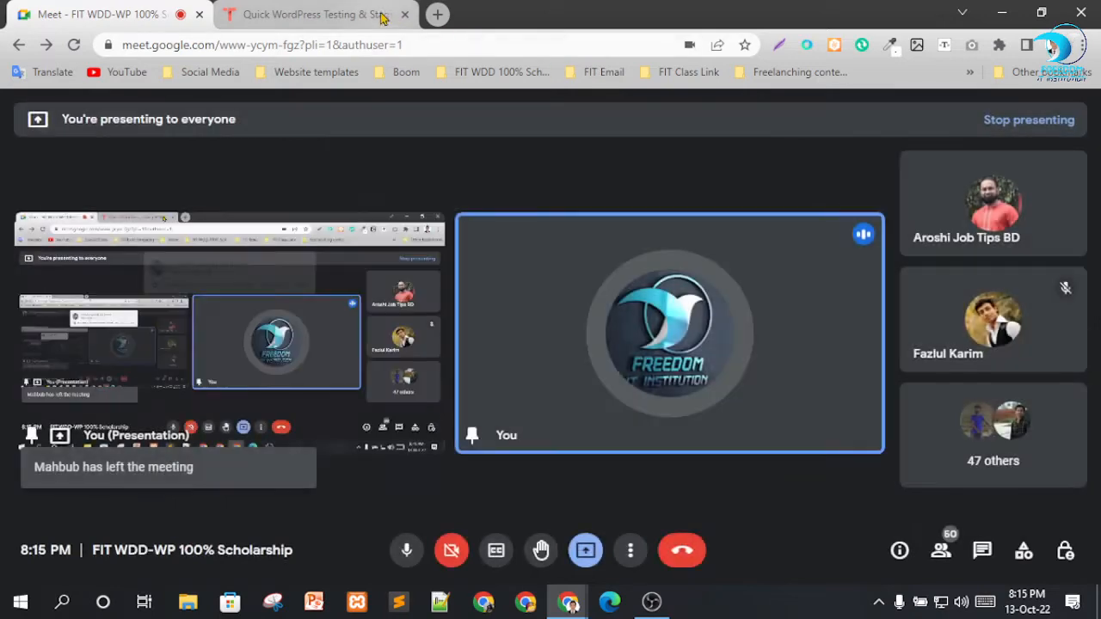
click(363, 12)
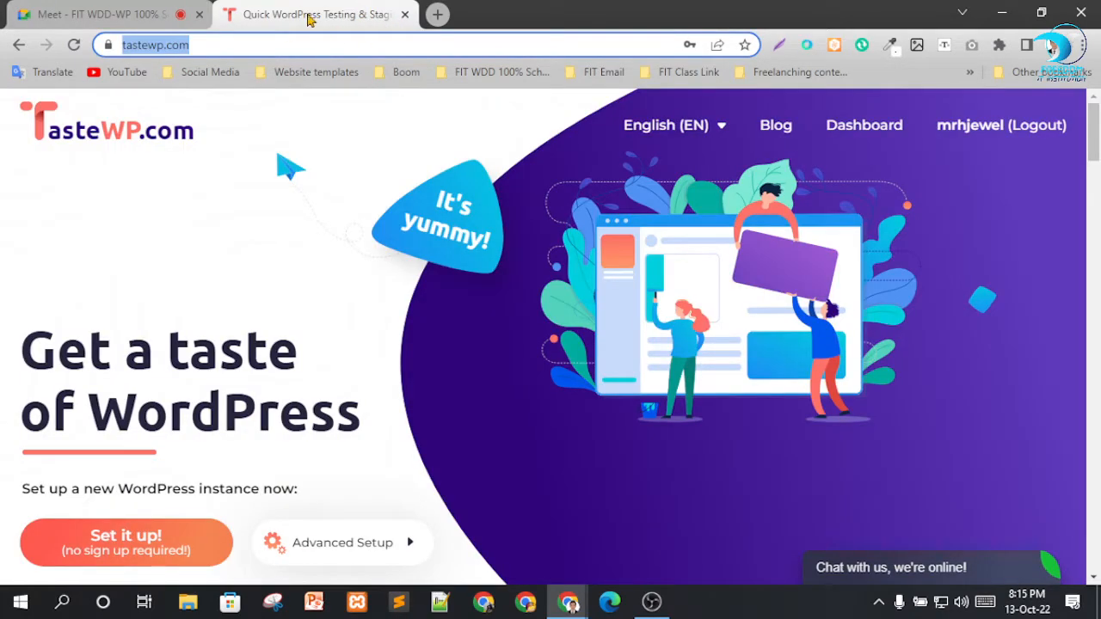
click(156, 9)
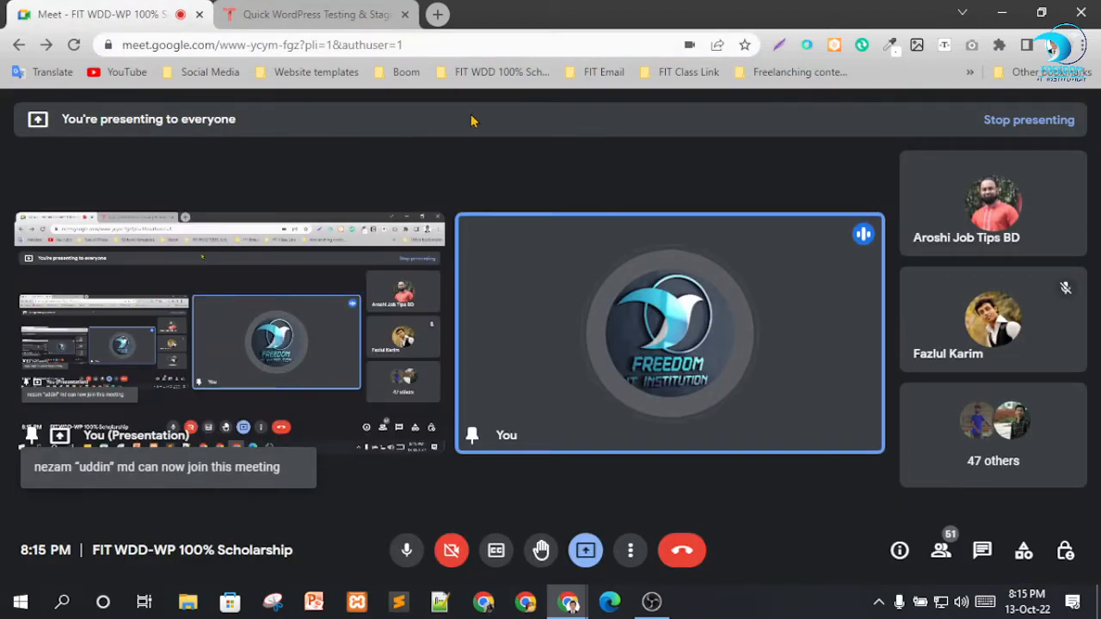
click(306, 12)
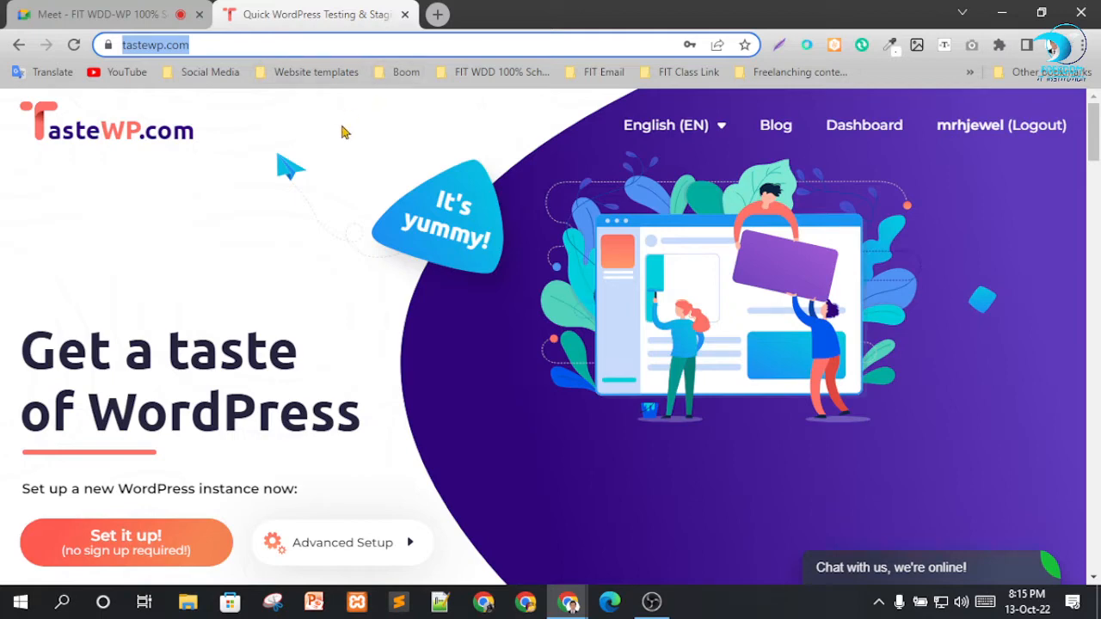
Open the TasteWP dashboard and examine the existing sites with their disk usage, expiry times and options.
scroll(525, 249, down, 3)
scroll(560, 268, up, 3)
click(845, 126)
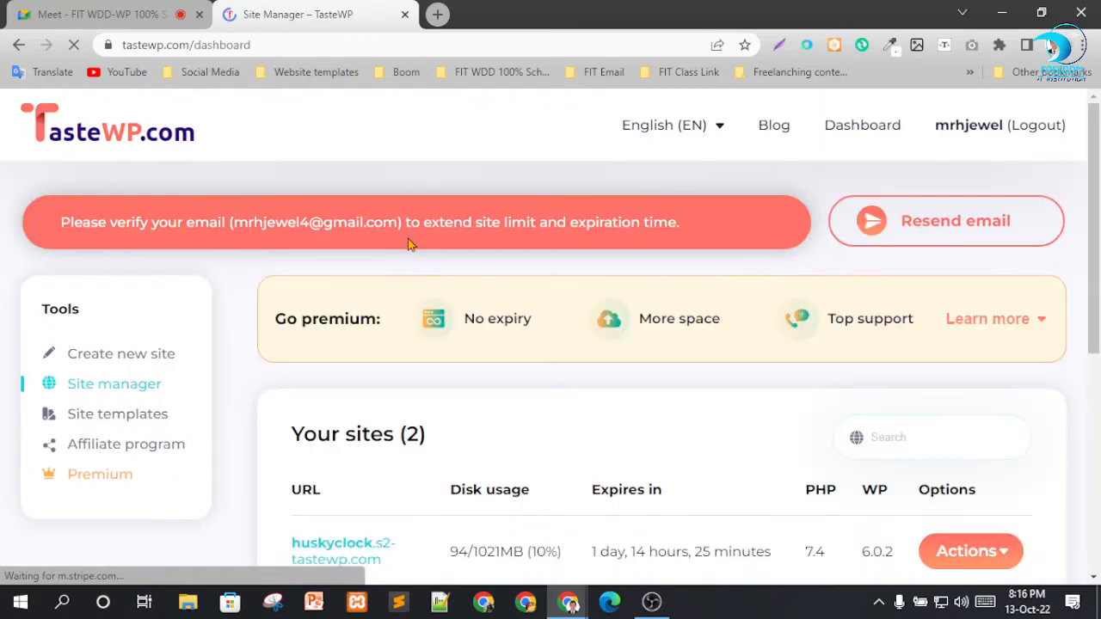
scroll(508, 289, down, 2)
scroll(482, 287, down, 2)
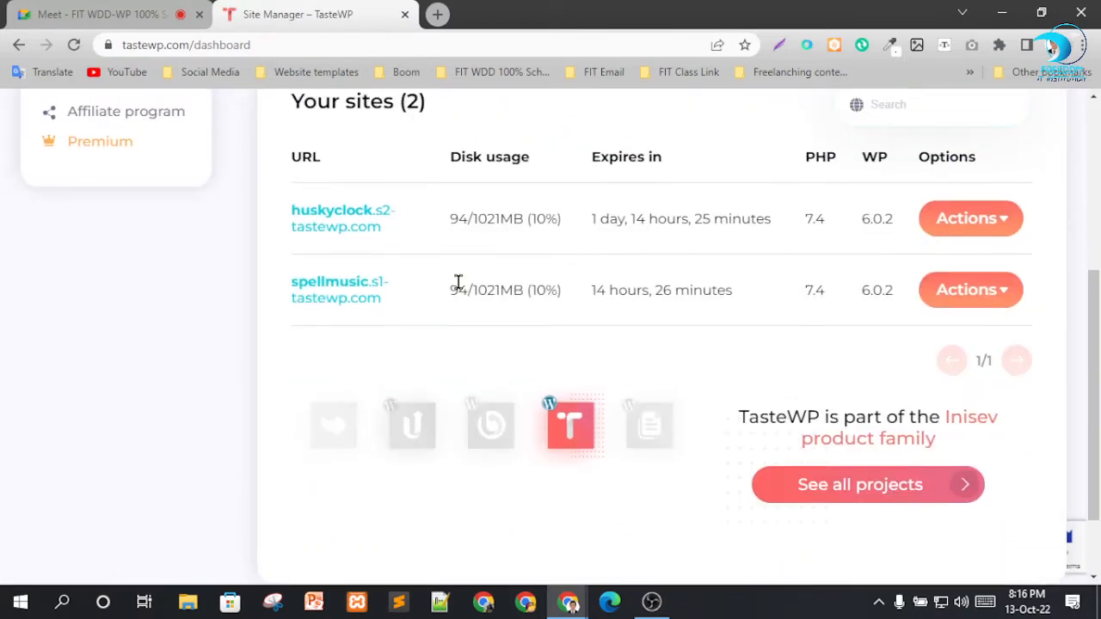
scroll(421, 296, up, 3)
scroll(382, 317, down, 2)
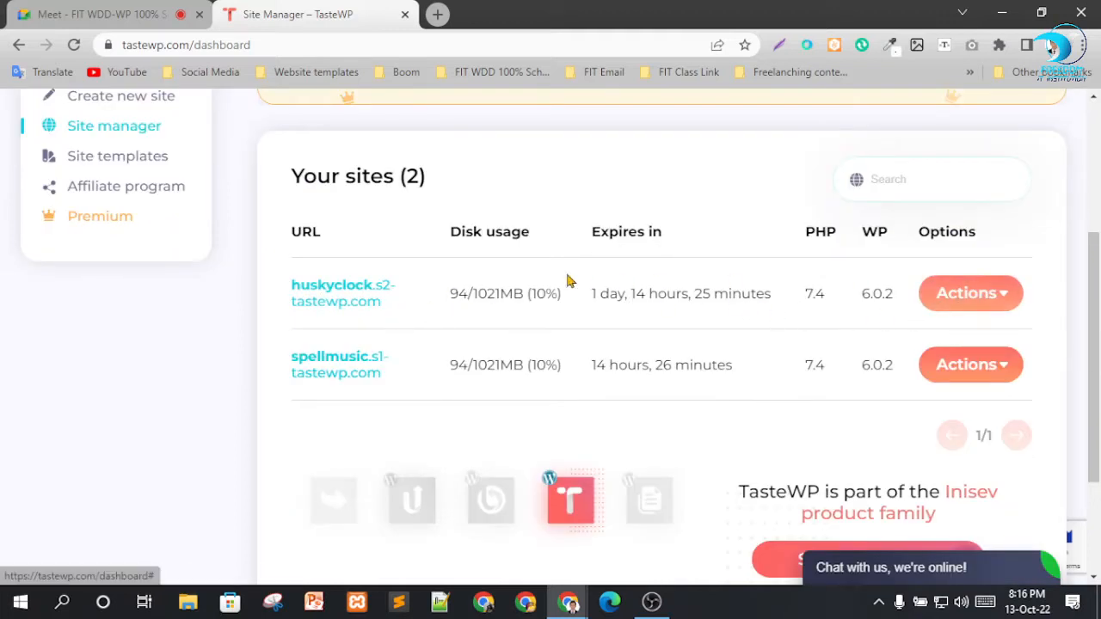
scroll(572, 297, up, 2)
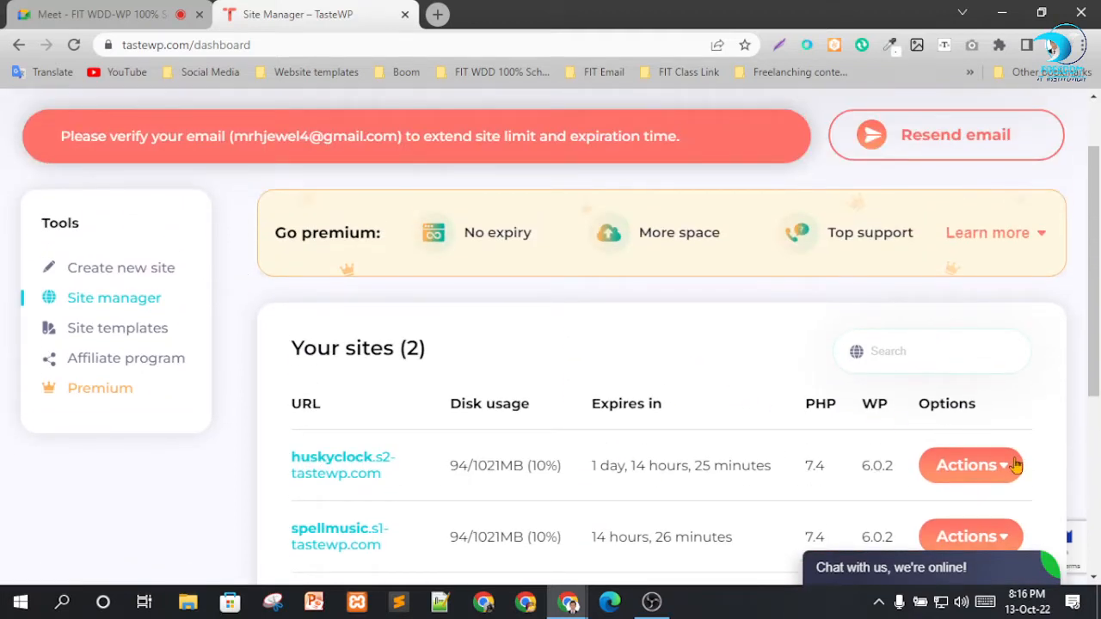
scroll(953, 409, down, 1)
scroll(877, 399, up, 2)
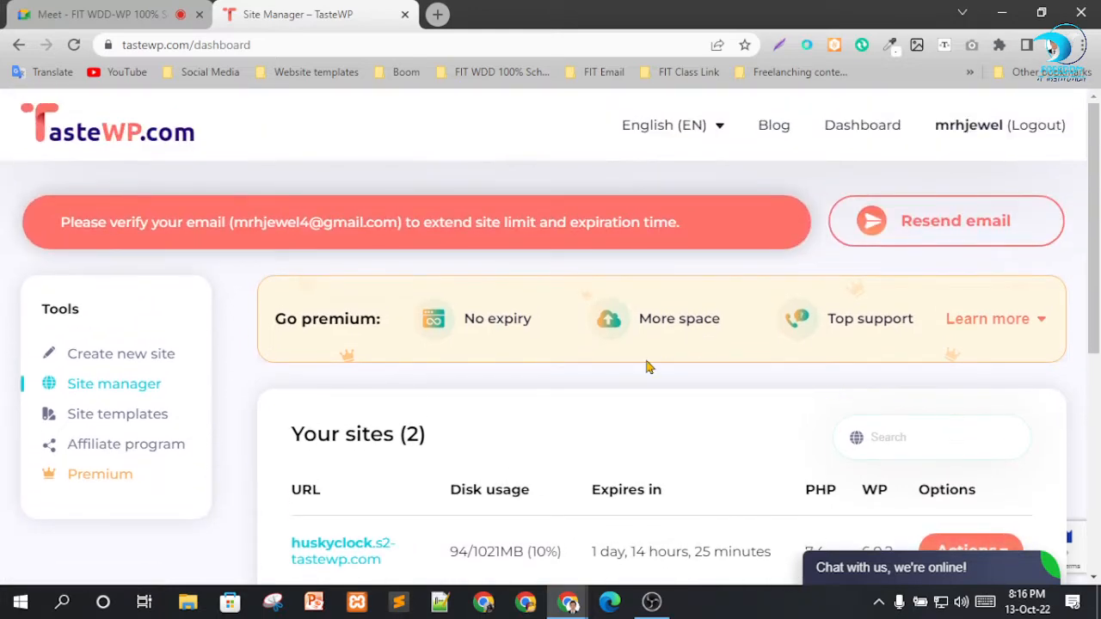
Start setting up a new WordPress site and deselect the Backup Migration, Copy Delete Posts, Pop-up Plugin and Redirect Redirection plugins.
click(136, 357)
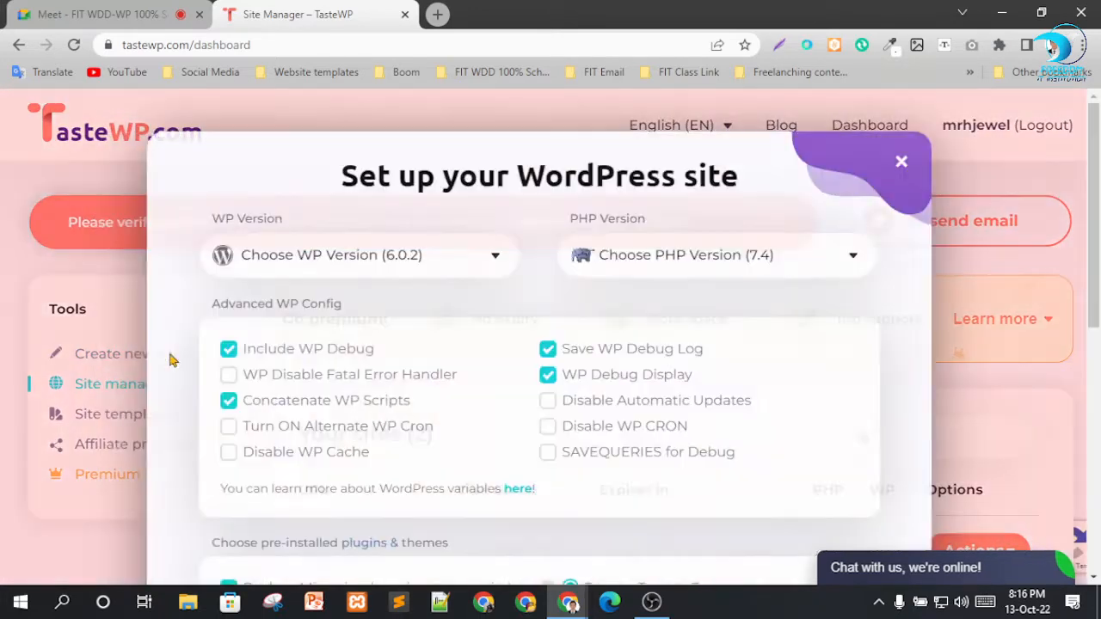
scroll(491, 314, down, 2)
scroll(434, 301, up, 2)
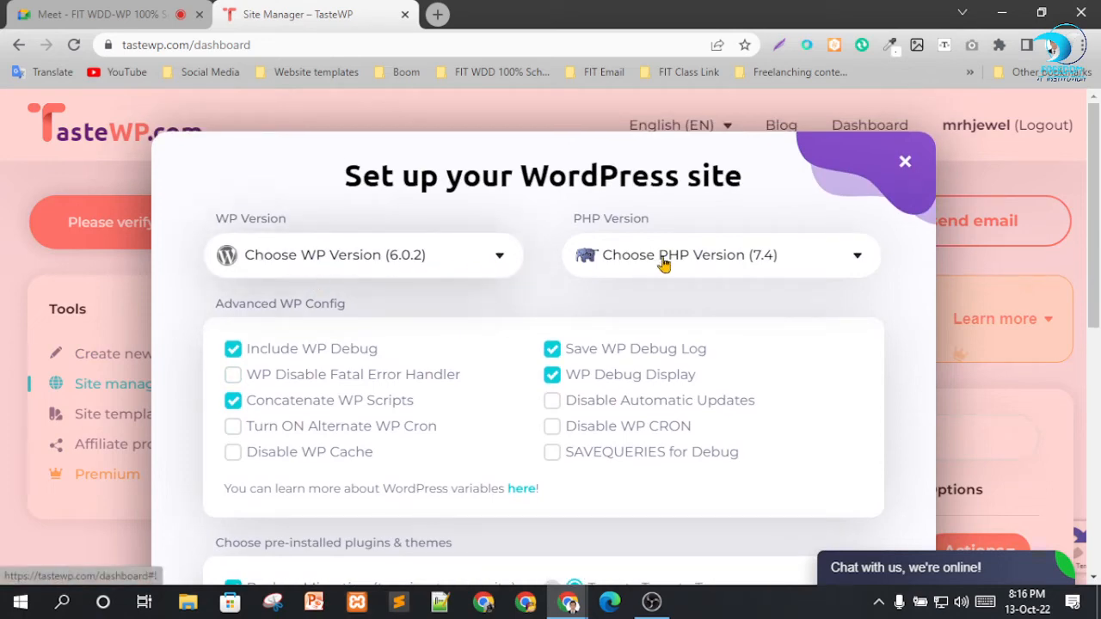
scroll(390, 303, down, 1)
scroll(389, 303, down, 3)
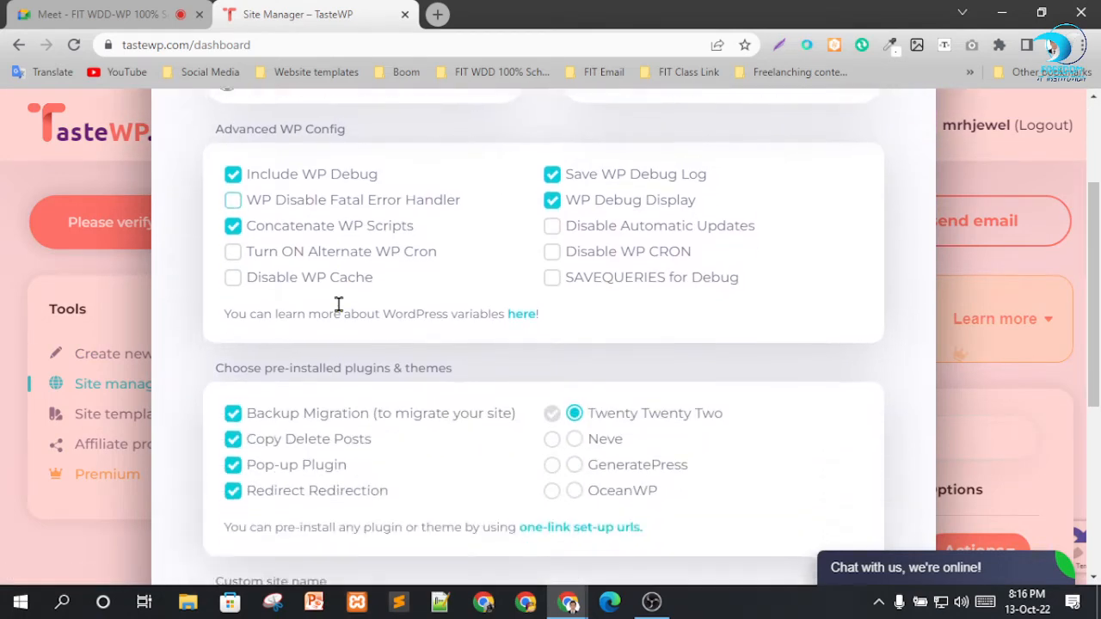
click(233, 245)
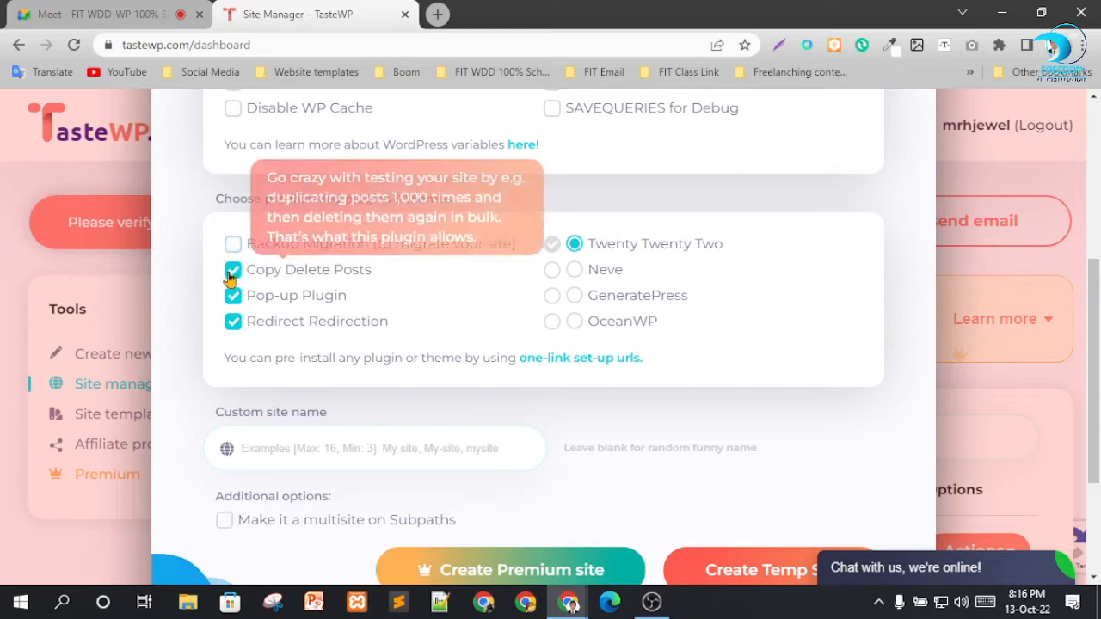
click(233, 270)
click(233, 296)
click(233, 321)
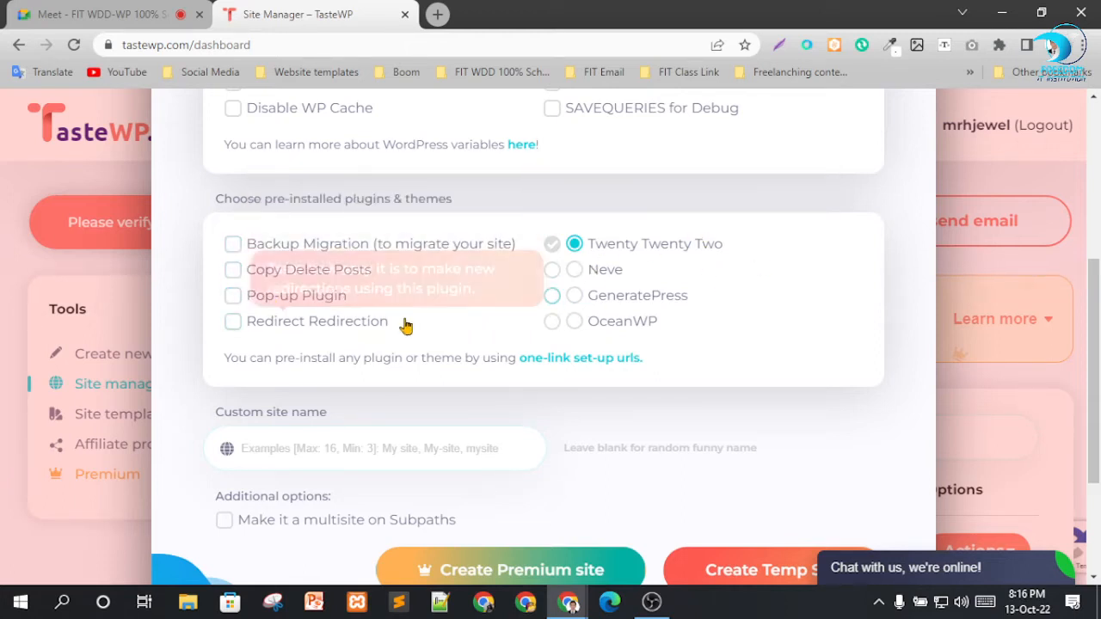
Try to create a temporary site with the custom name coolboomwp, and close the site setup form.
scroll(395, 327, down, 2)
click(334, 277)
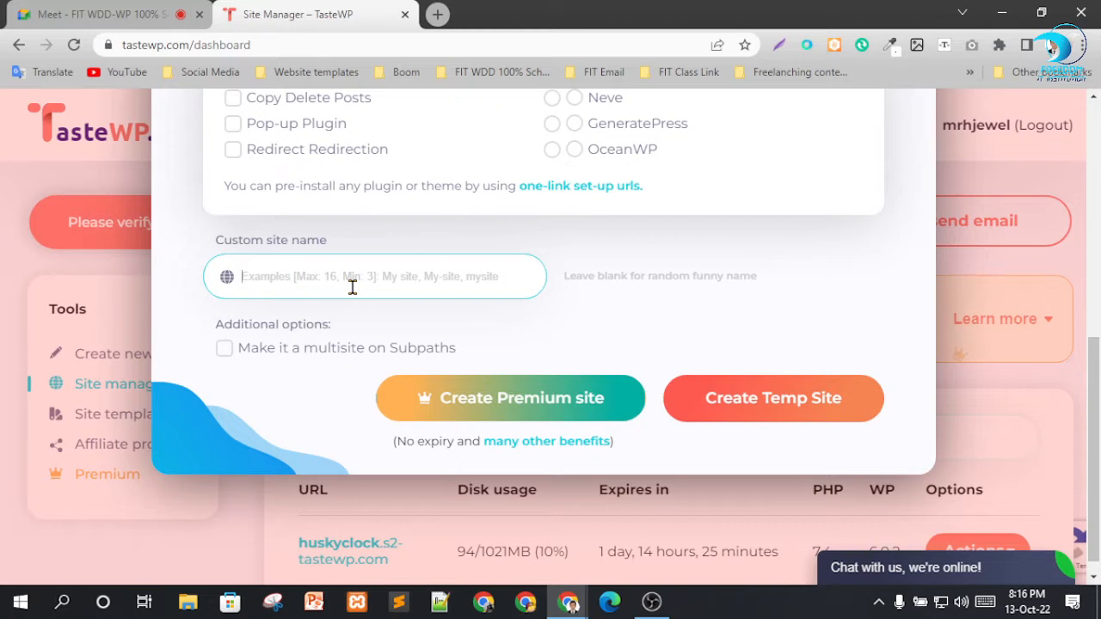
text(d)
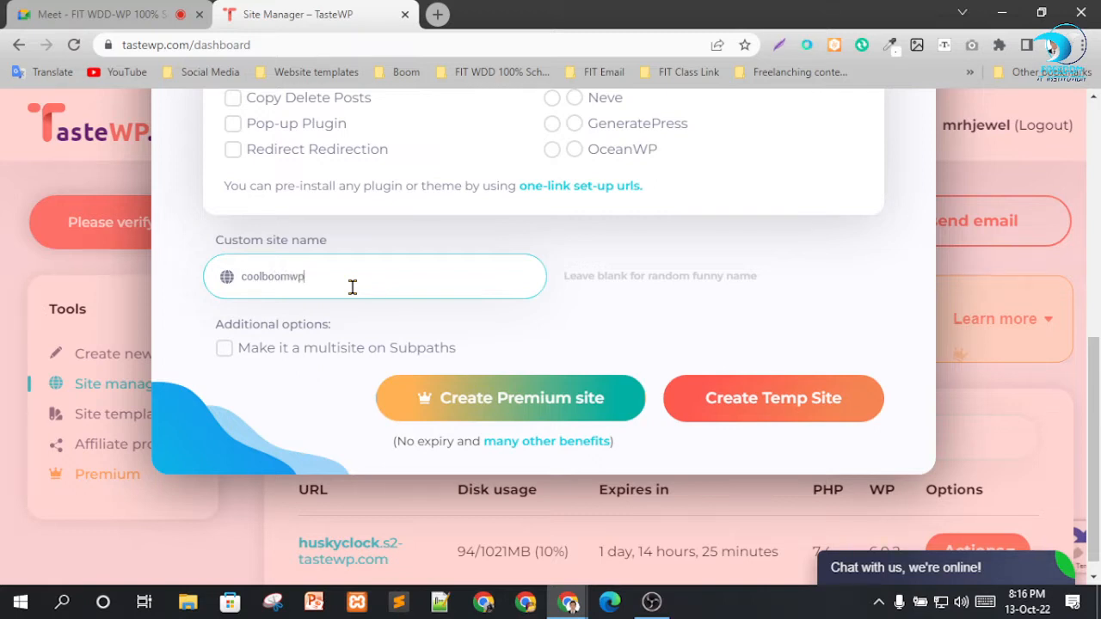
click(724, 404)
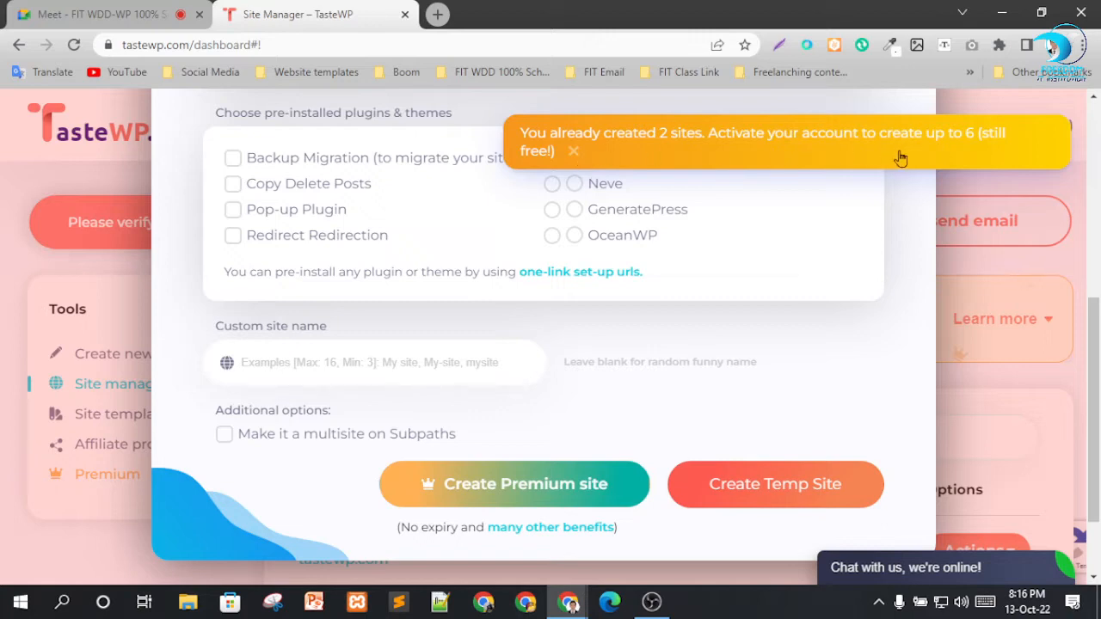
click(573, 151)
scroll(645, 306, up, 10)
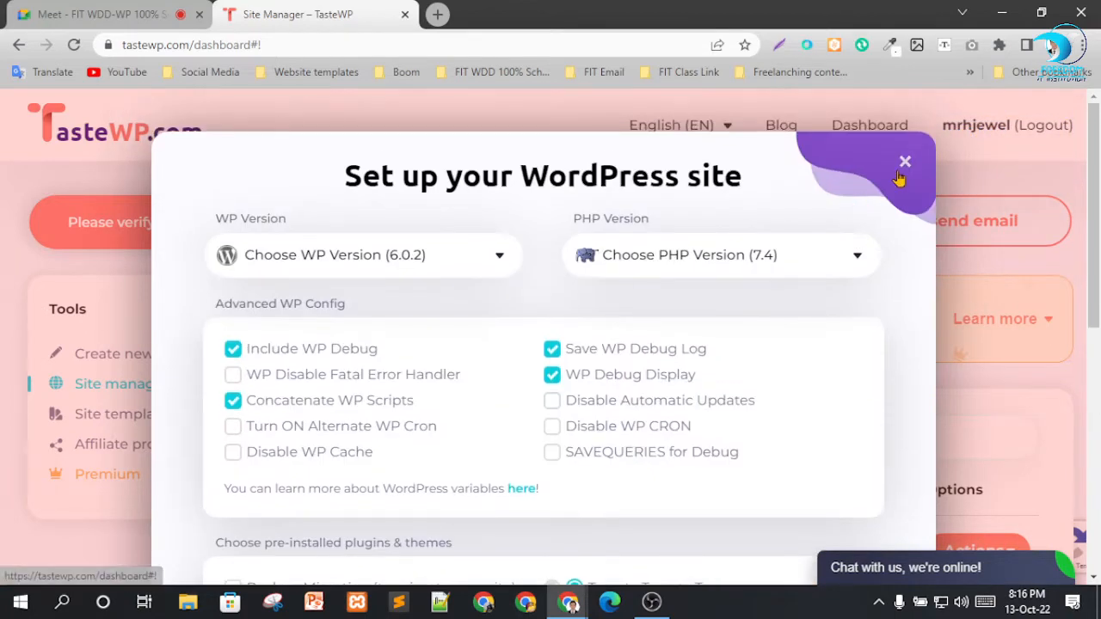
click(901, 165)
Try to set up a new WordPress instance with the quick setup on the TasteWP home page, dismissing the notices.
scroll(791, 361, down, 2)
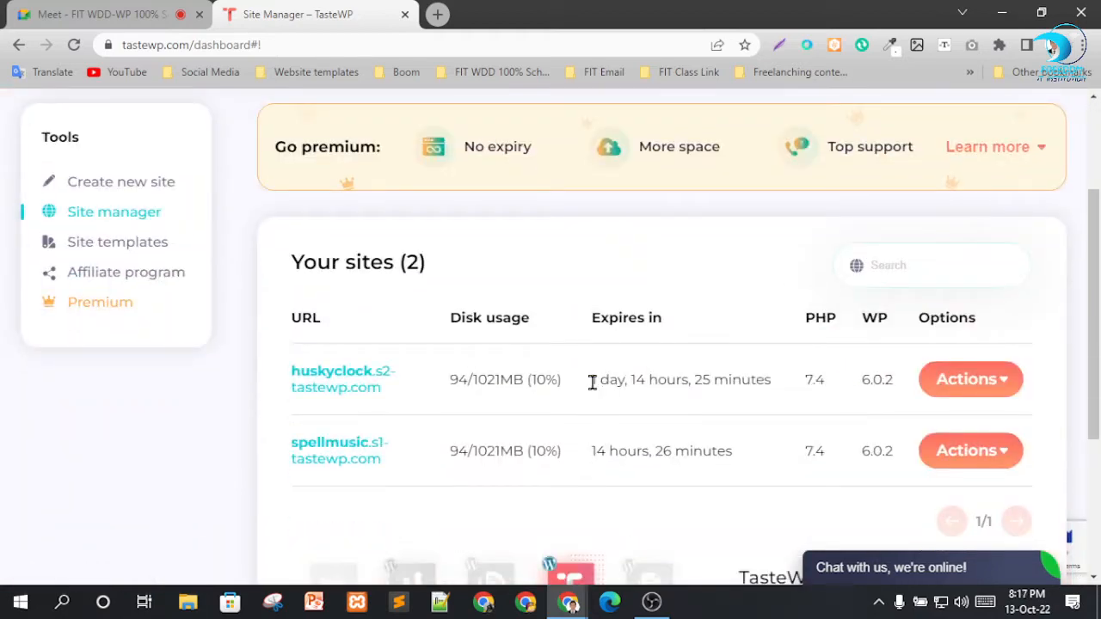
scroll(645, 342, up, 2)
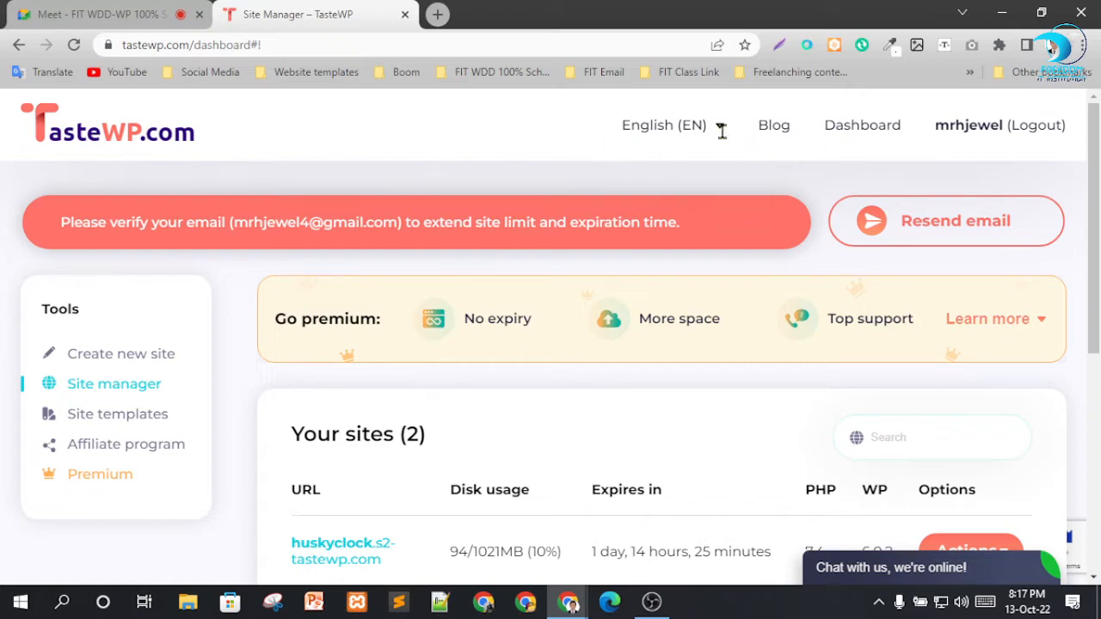
click(159, 139)
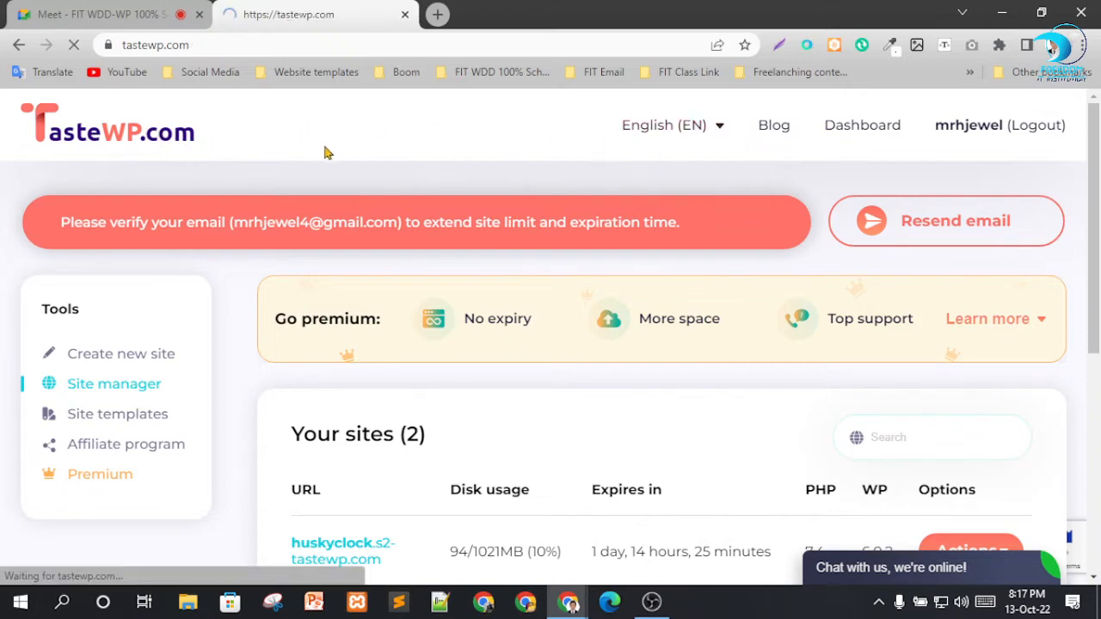
scroll(198, 367, down, 3)
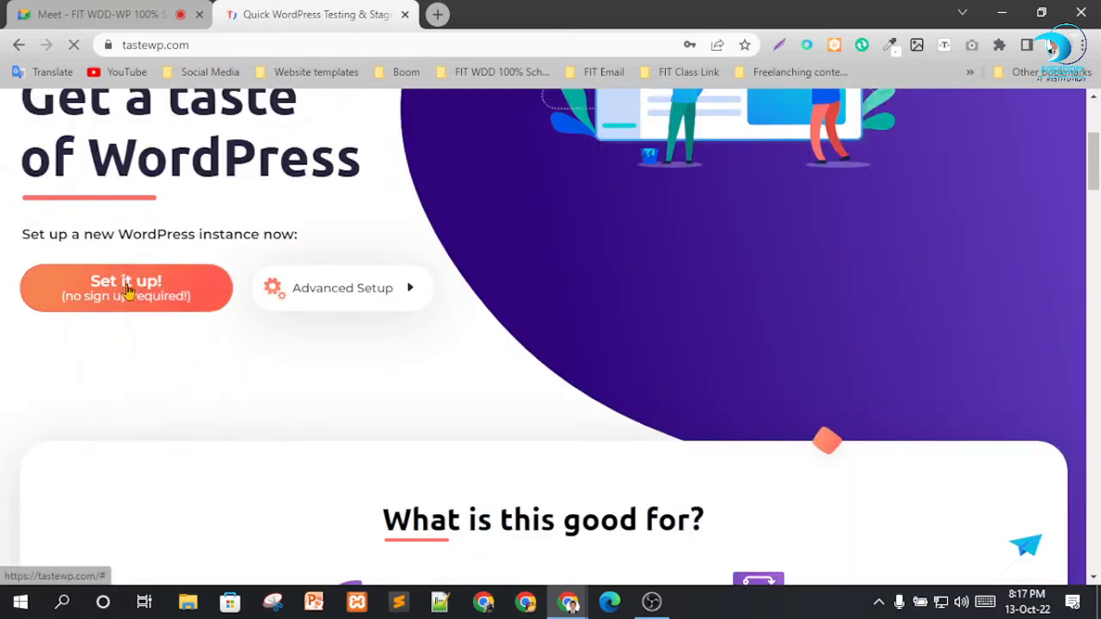
click(127, 291)
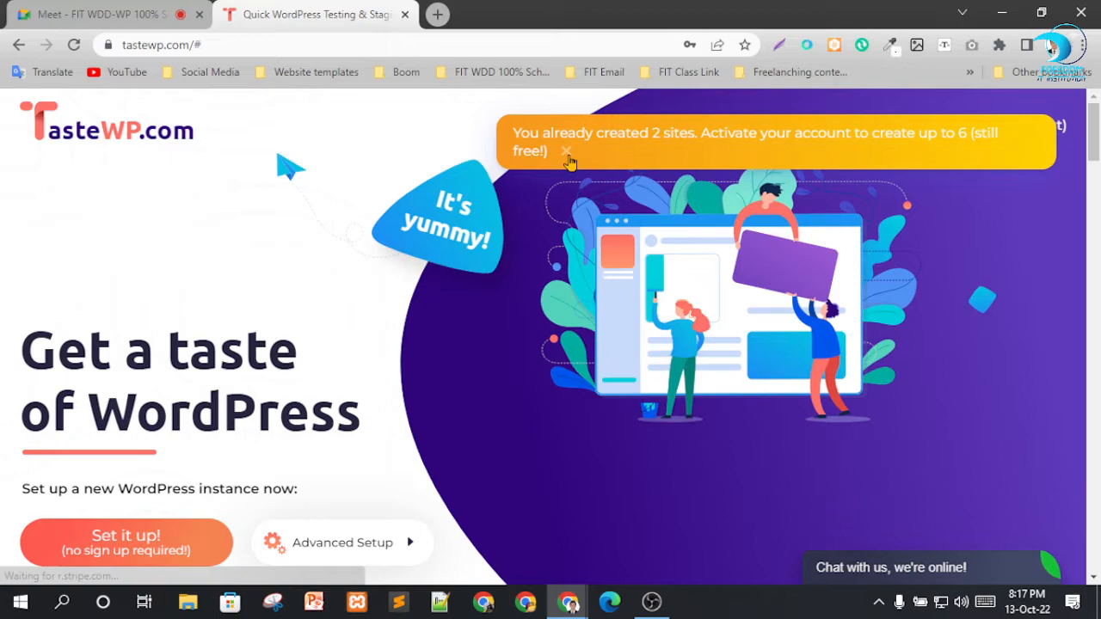
click(571, 160)
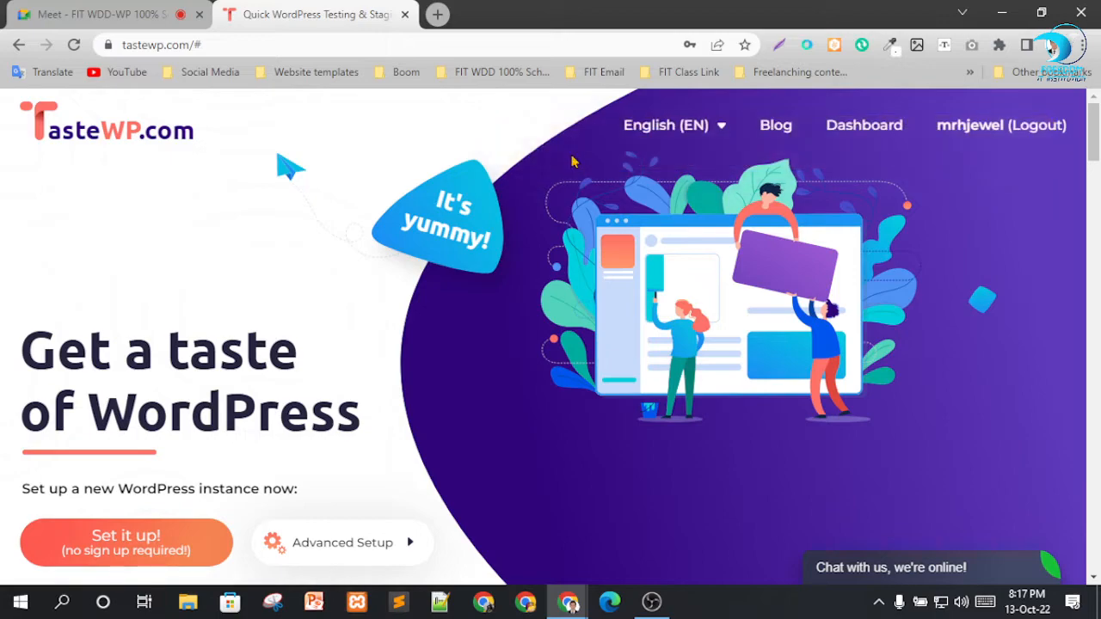
scroll(329, 351, down, 3)
click(172, 290)
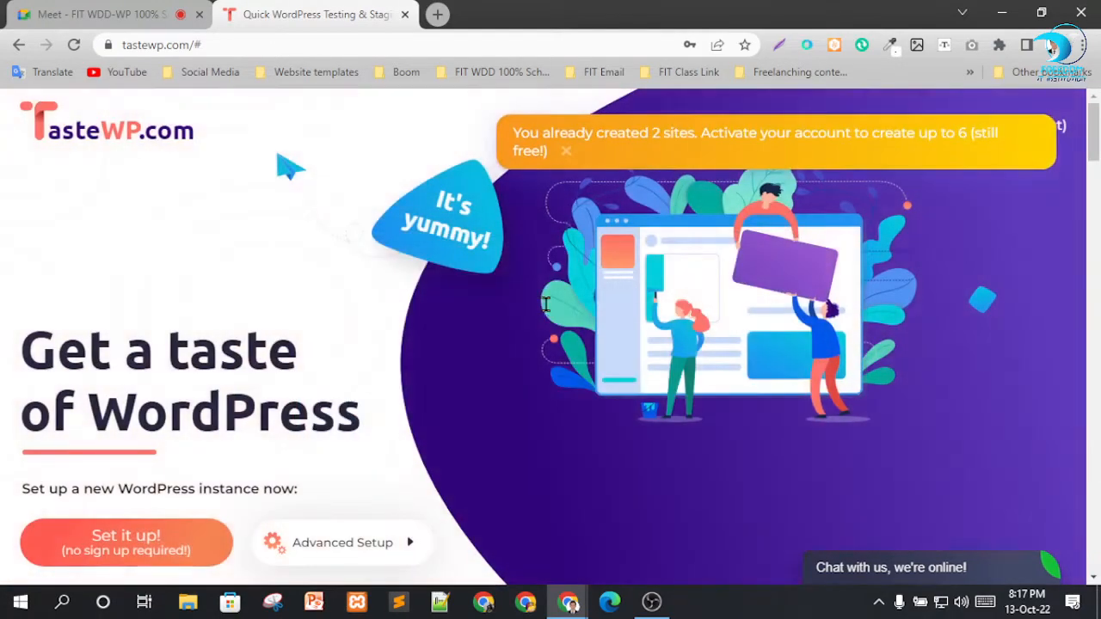
click(565, 150)
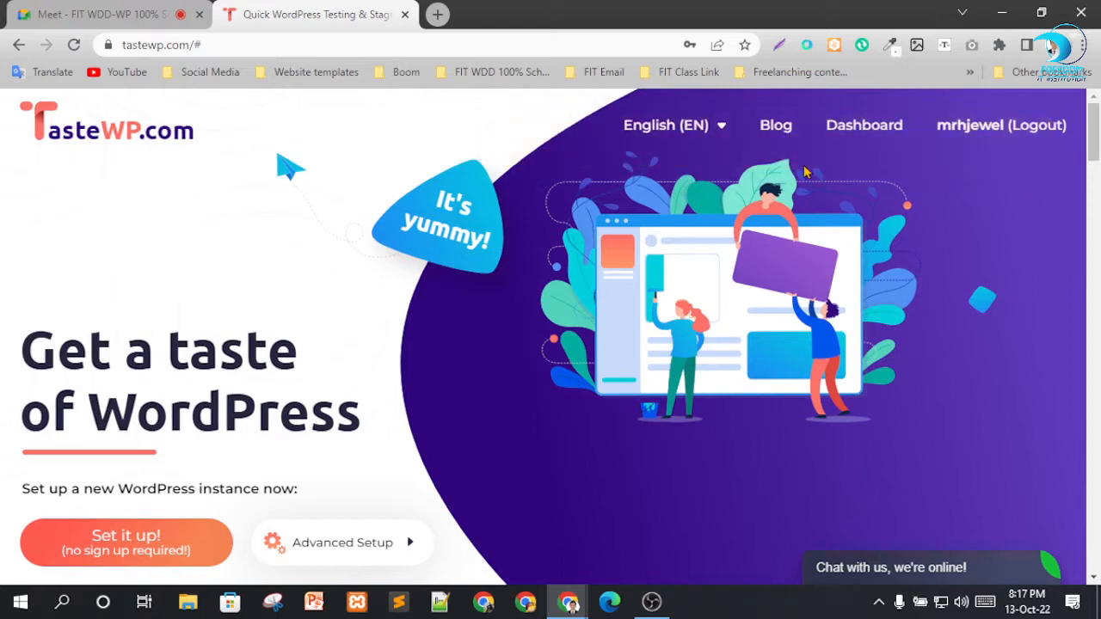
Open the TasteWP dashboard and delete the huskyclock site from the site list, confirming the deletion.
click(864, 125)
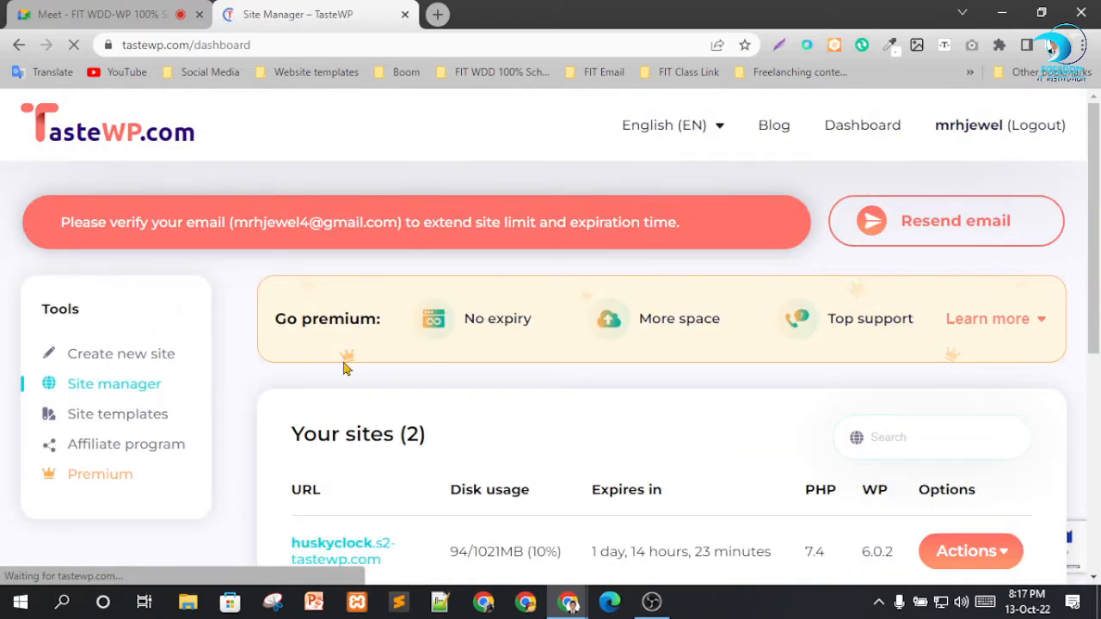
scroll(510, 447, down, 2)
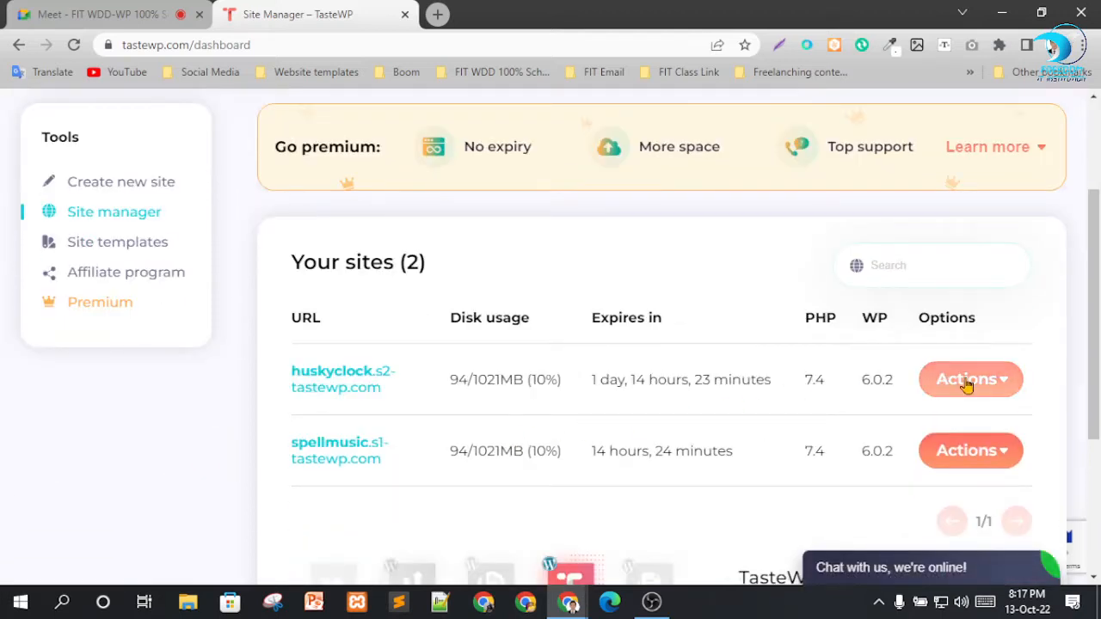
click(1004, 389)
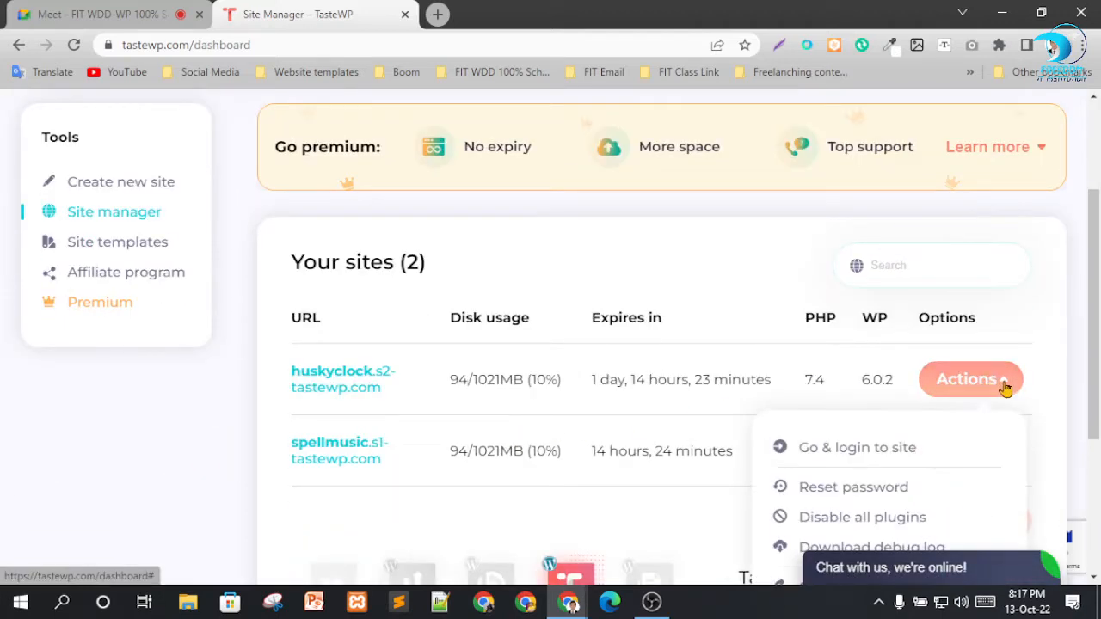
scroll(892, 445, down, 2)
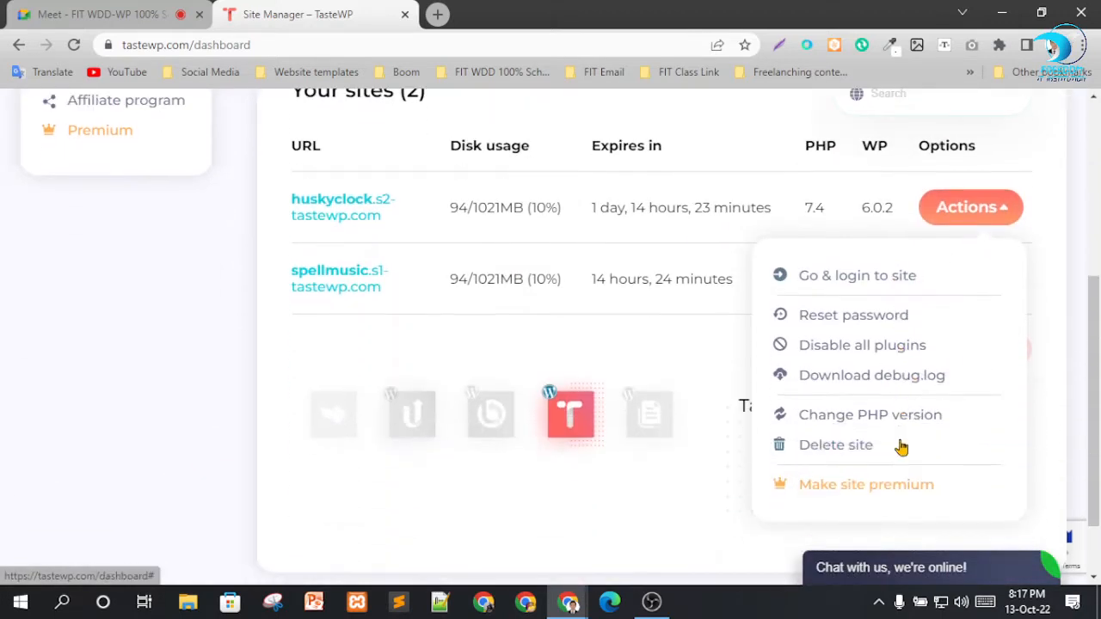
click(857, 445)
click(505, 421)
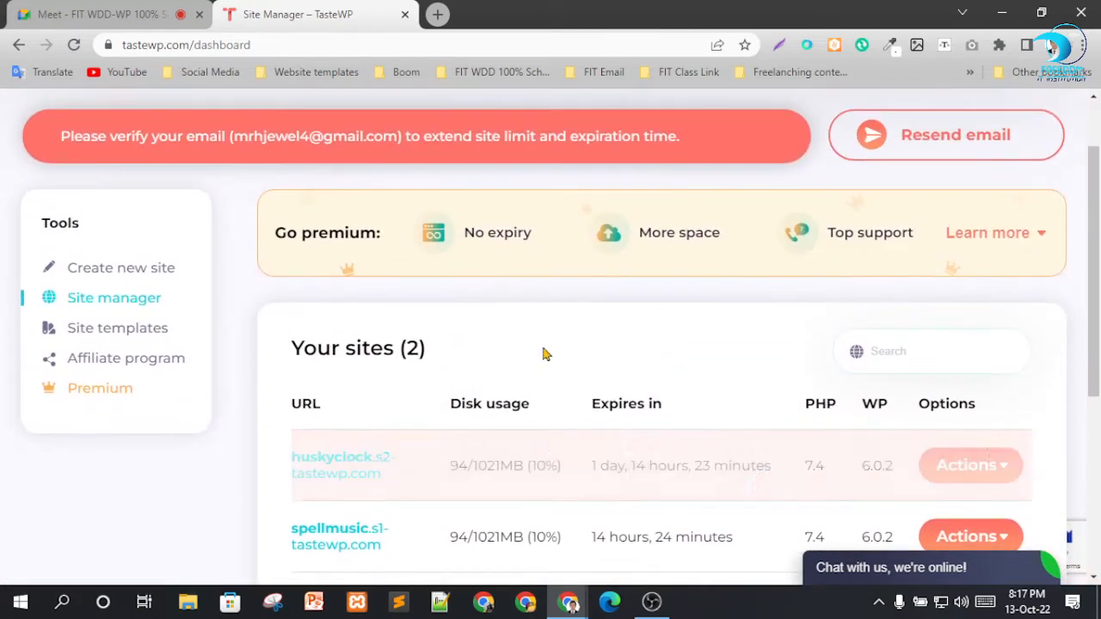
Start creating a new site and deselect the Backup Migration, Copy Delete Posts, Pop-up Plugin and Redirect Redirection plugins.
scroll(351, 298, up, 1)
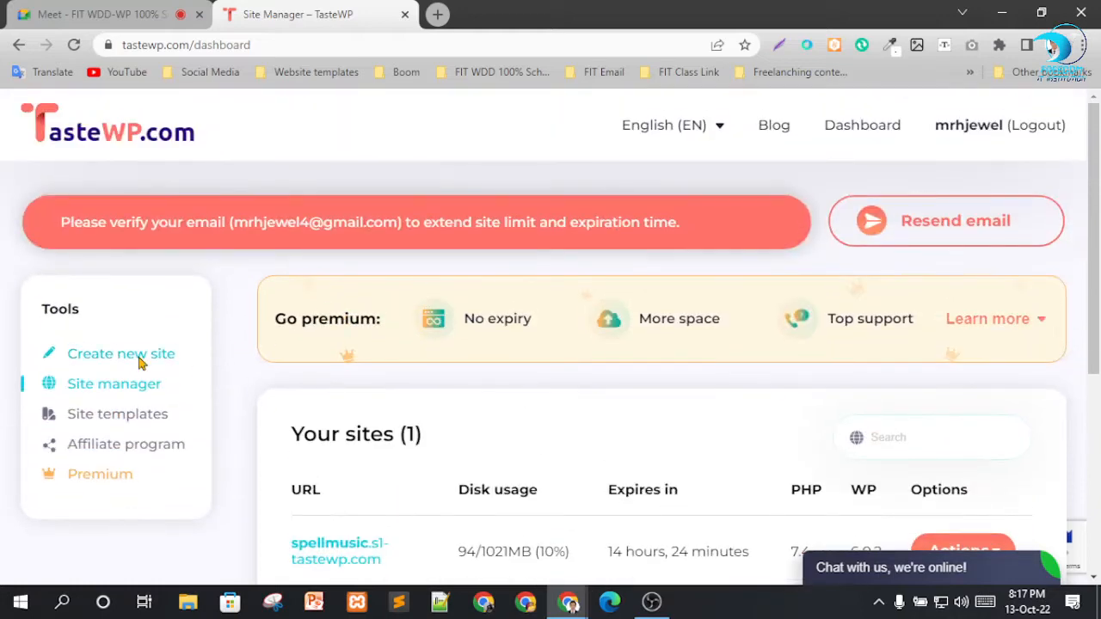
click(137, 361)
scroll(378, 334, down, 3)
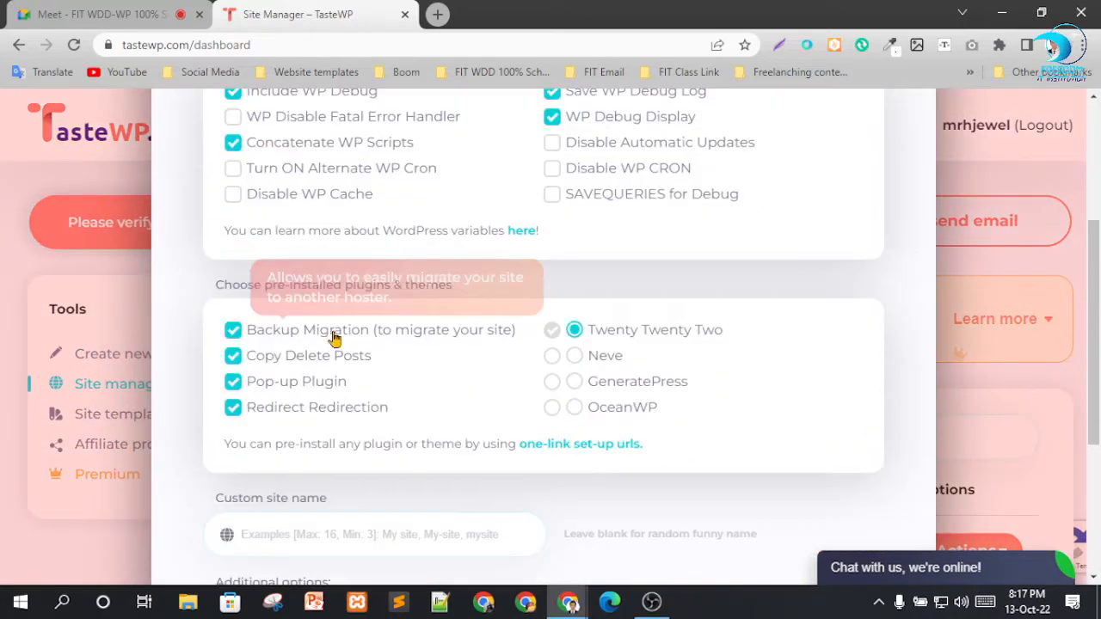
click(291, 336)
click(294, 359)
click(287, 386)
click(303, 409)
Enter coolboomwp as the custom site name and create the temporary site.
scroll(549, 391, down, 1)
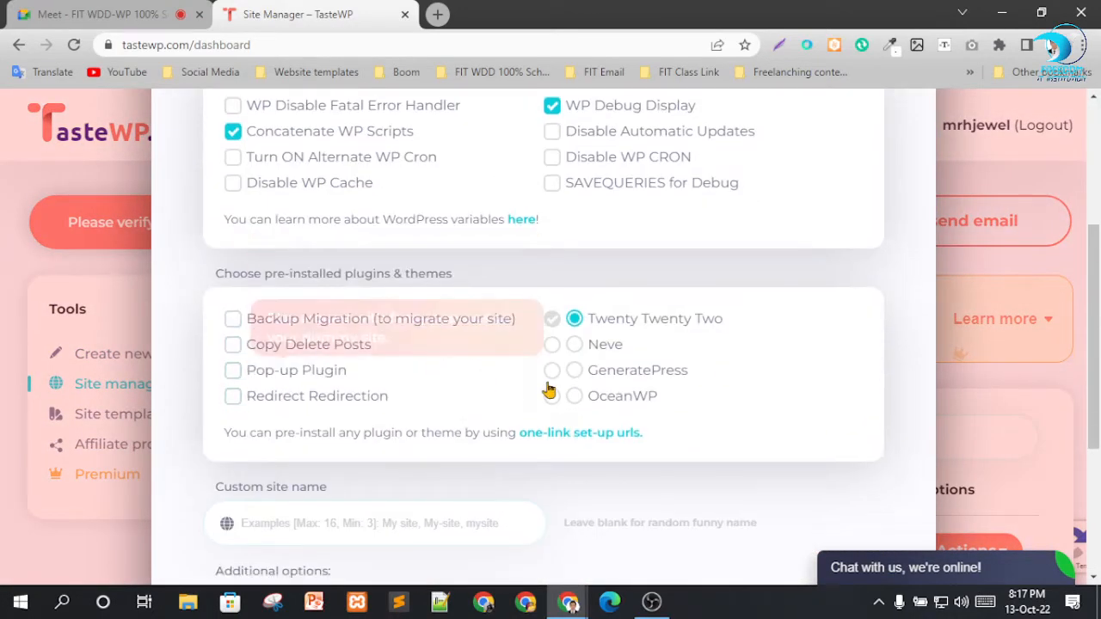
scroll(549, 391, down, 3)
click(294, 278)
text(coolboomwp)
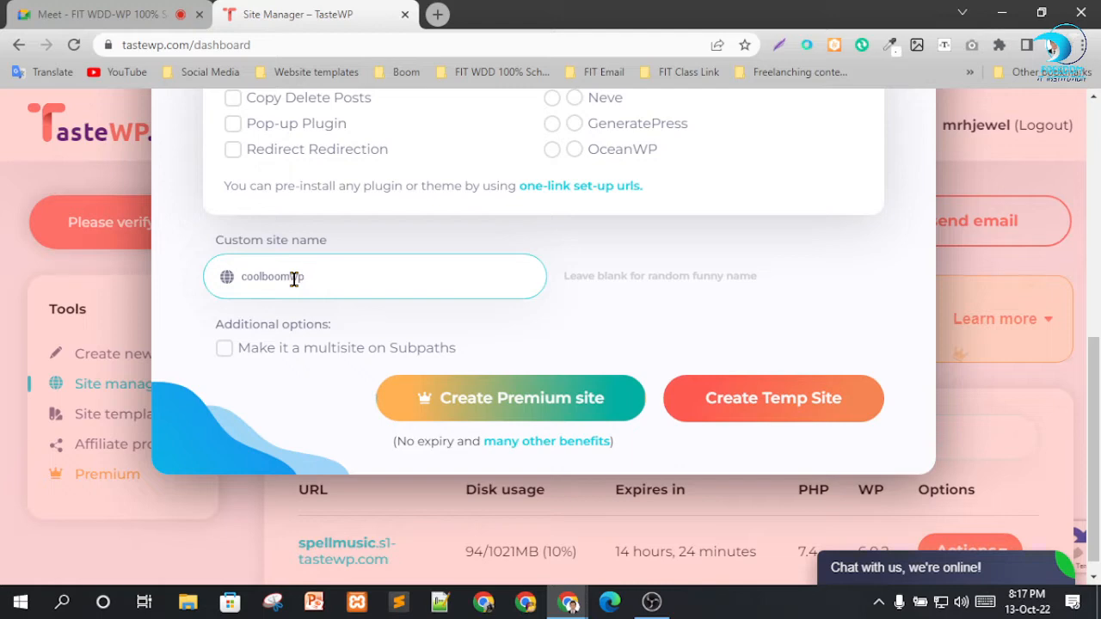
key(ctrl+a)
click(758, 400)
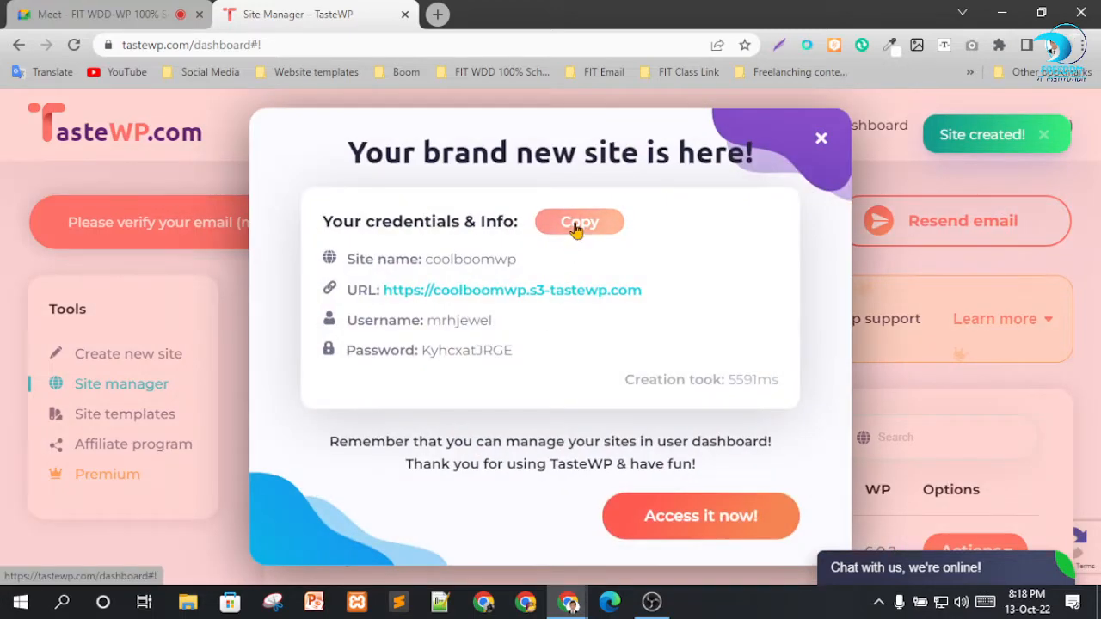
Copy the new site's credentials and access the new WordPress site.
click(574, 220)
click(676, 520)
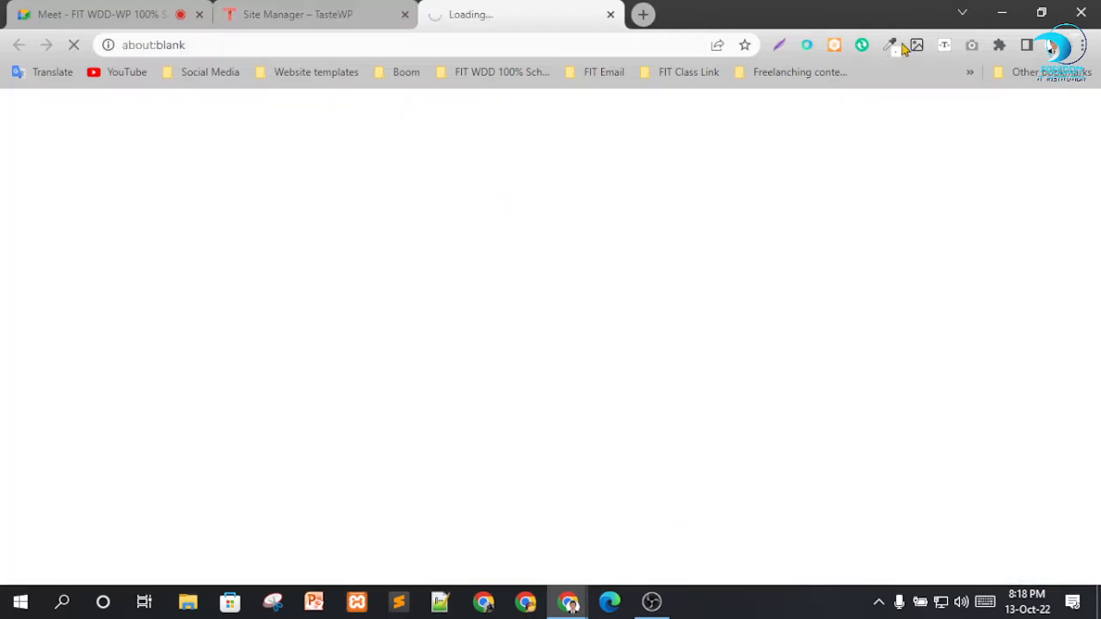
Minimize the browser and create a new text document on the desktop, keeping its default name.
click(1002, 13)
right_click(445, 166)
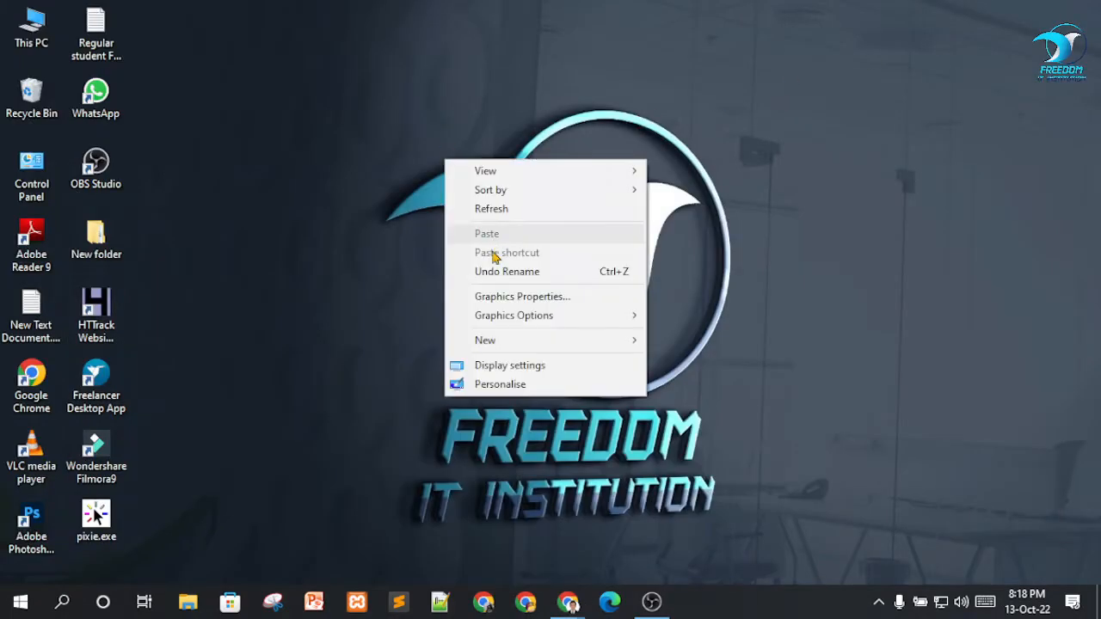
mouse_move(555, 349)
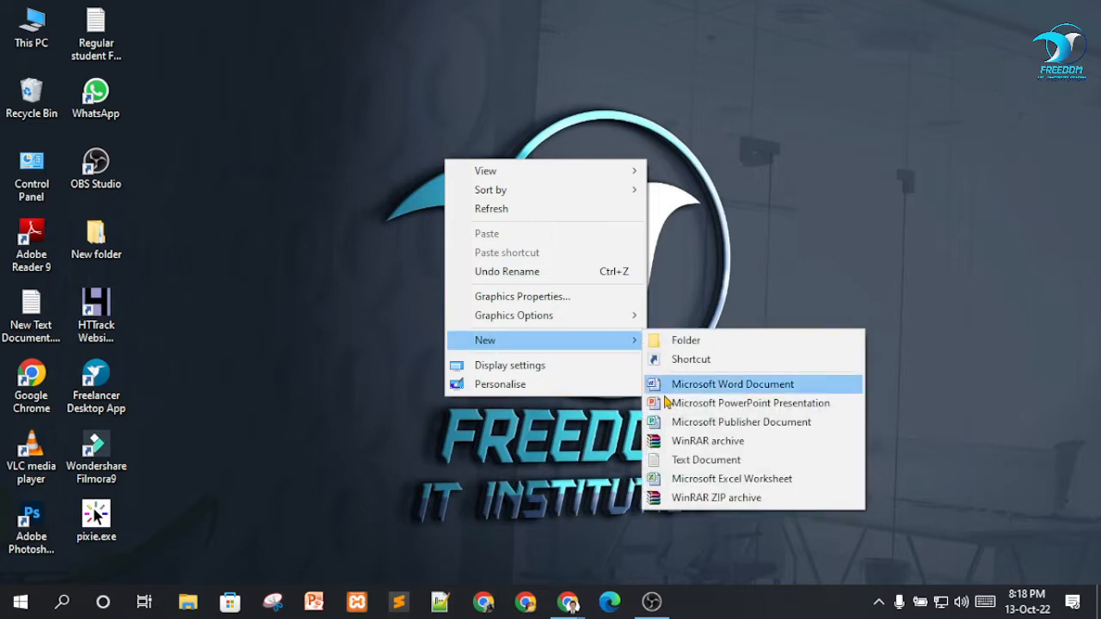
click(648, 457)
key(Return)
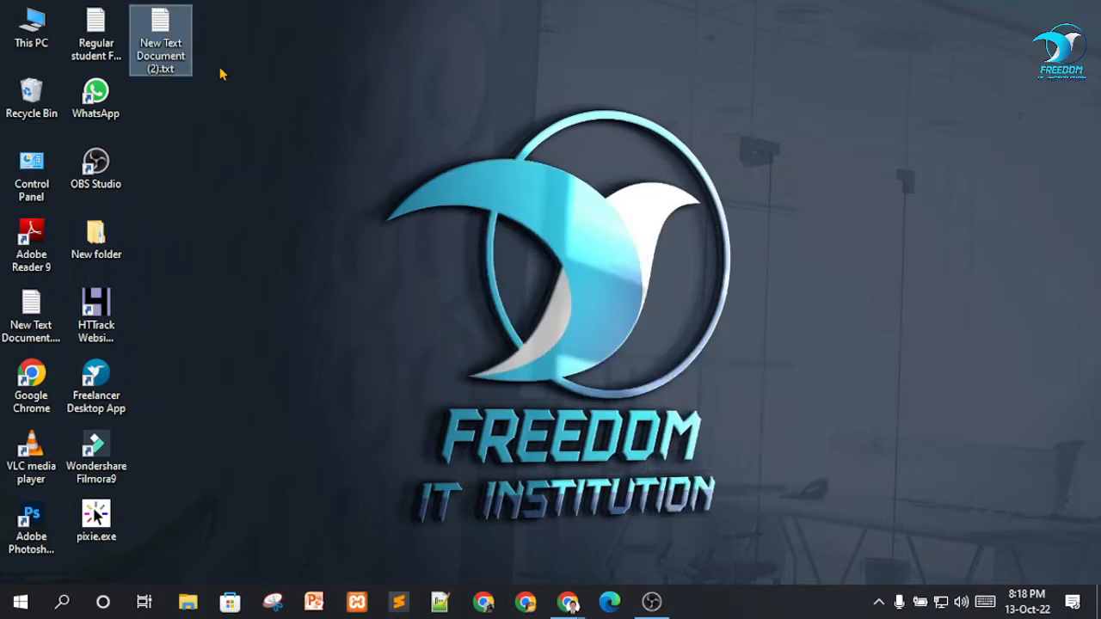
Paste the copied site name, URL, username and password into the new text document, save it and close Notepad.
double_click(177, 38)
key(ctrl+v)
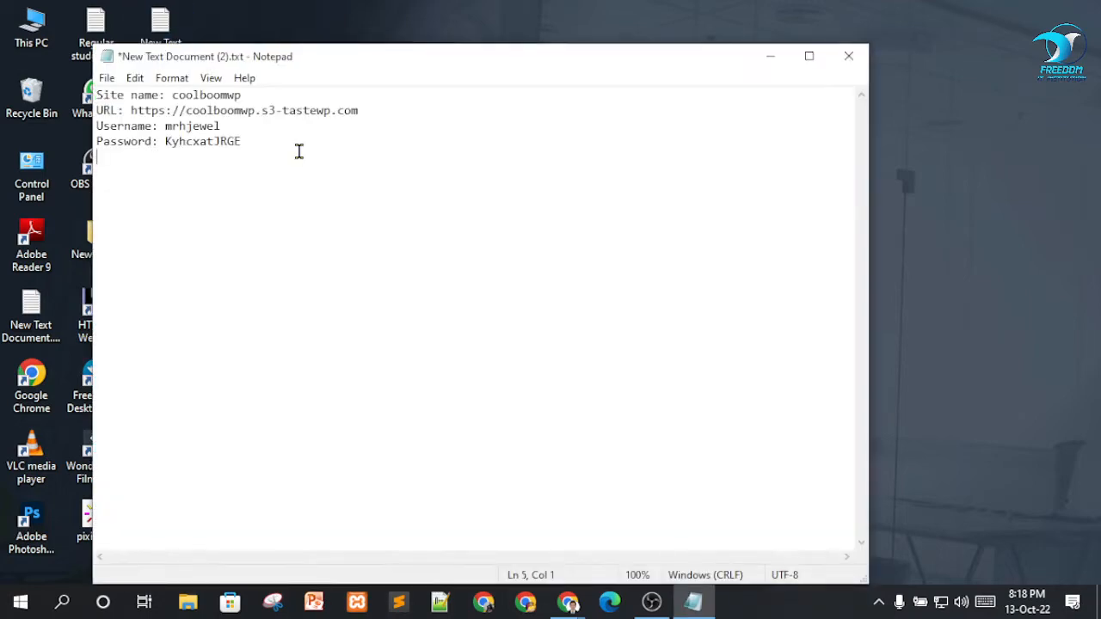
click(106, 77)
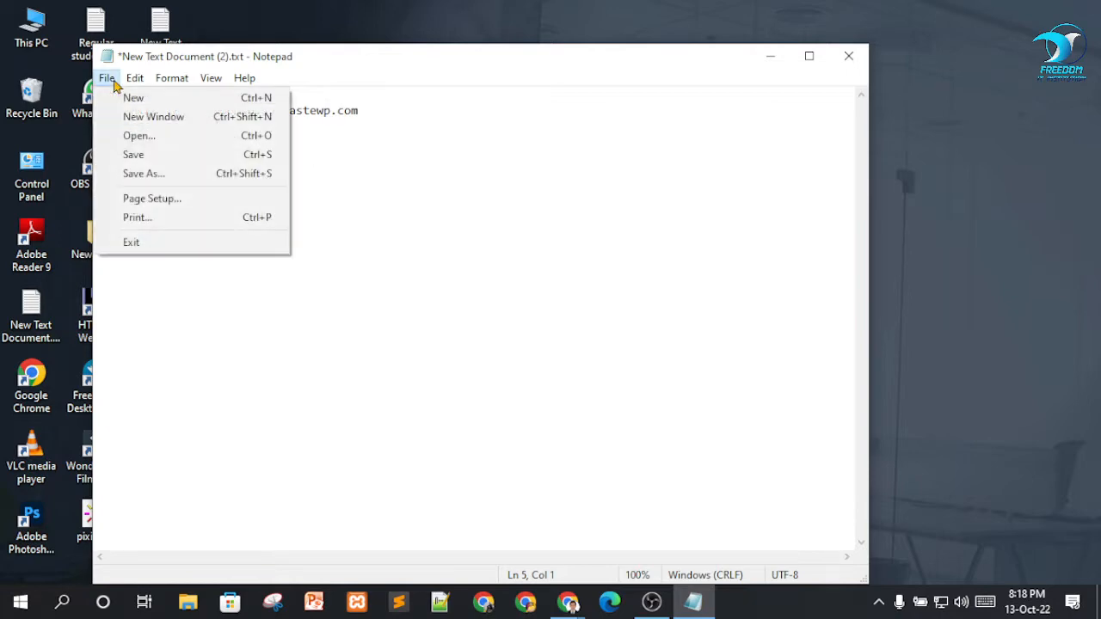
click(137, 155)
click(848, 56)
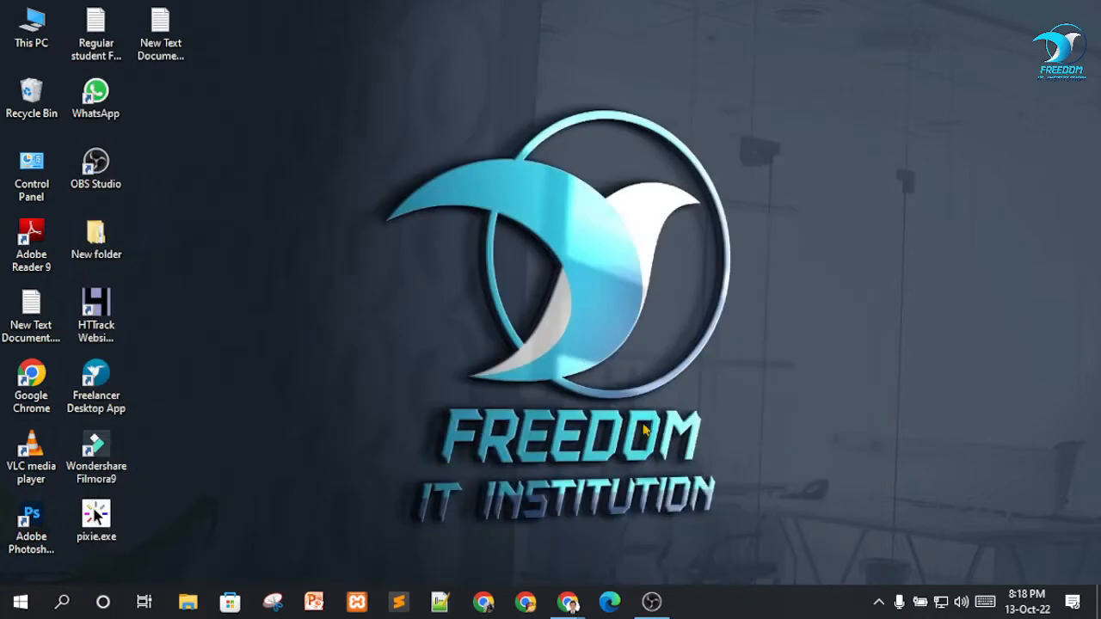
Switch back to Chrome and dismiss the TasteWP intro and the Welcome panel on the coolboomwp dashboard.
mouse_move(565, 583)
click(542, 550)
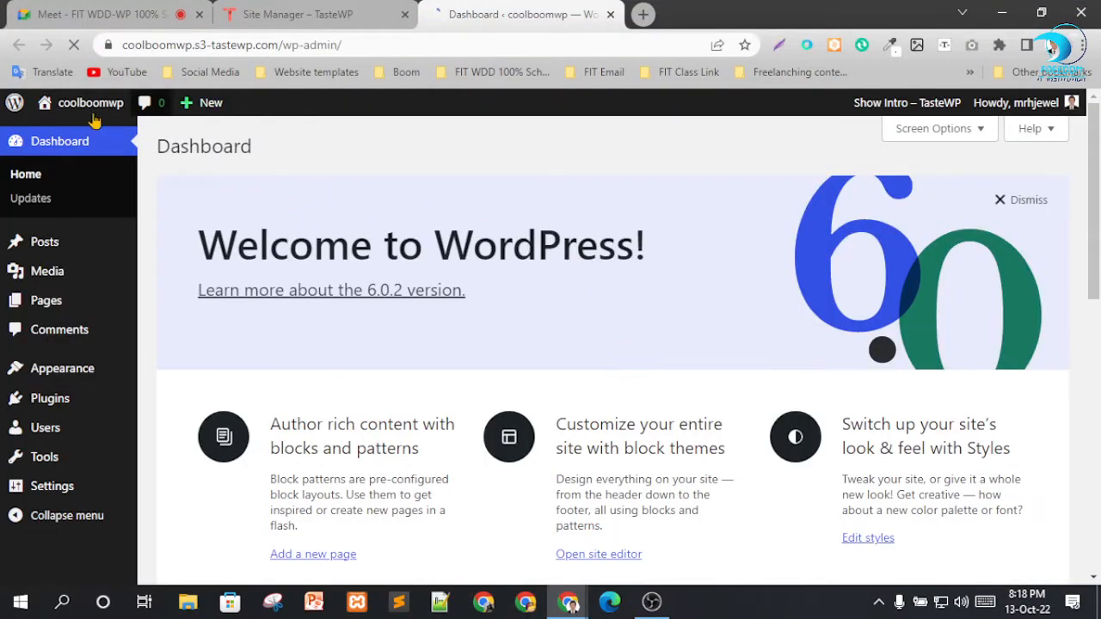
scroll(667, 317, down, 5)
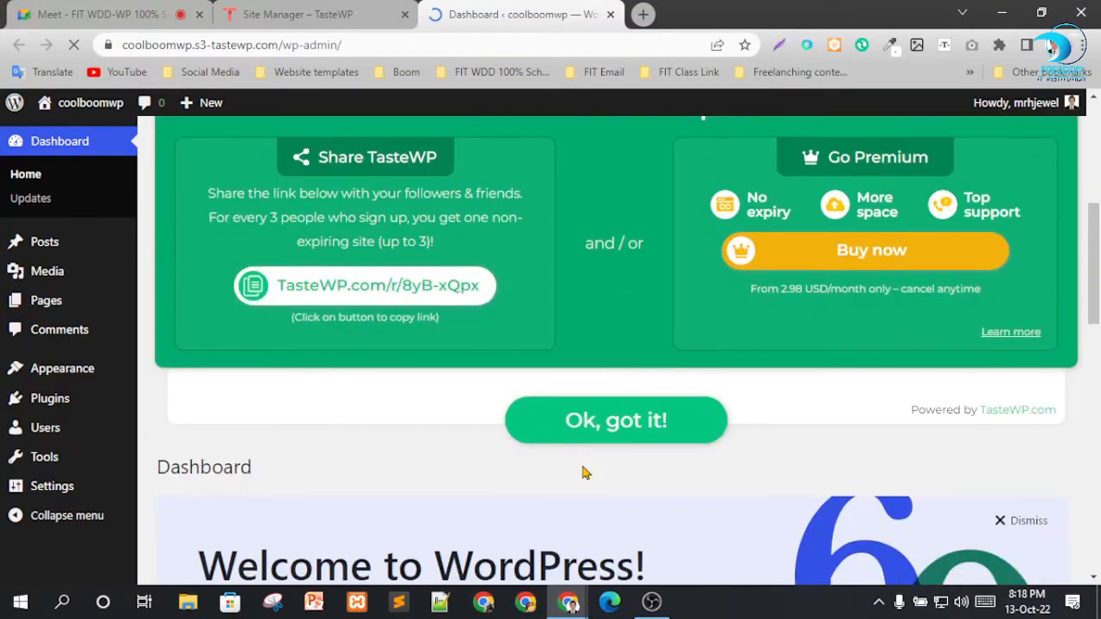
click(600, 417)
scroll(730, 315, up, 3)
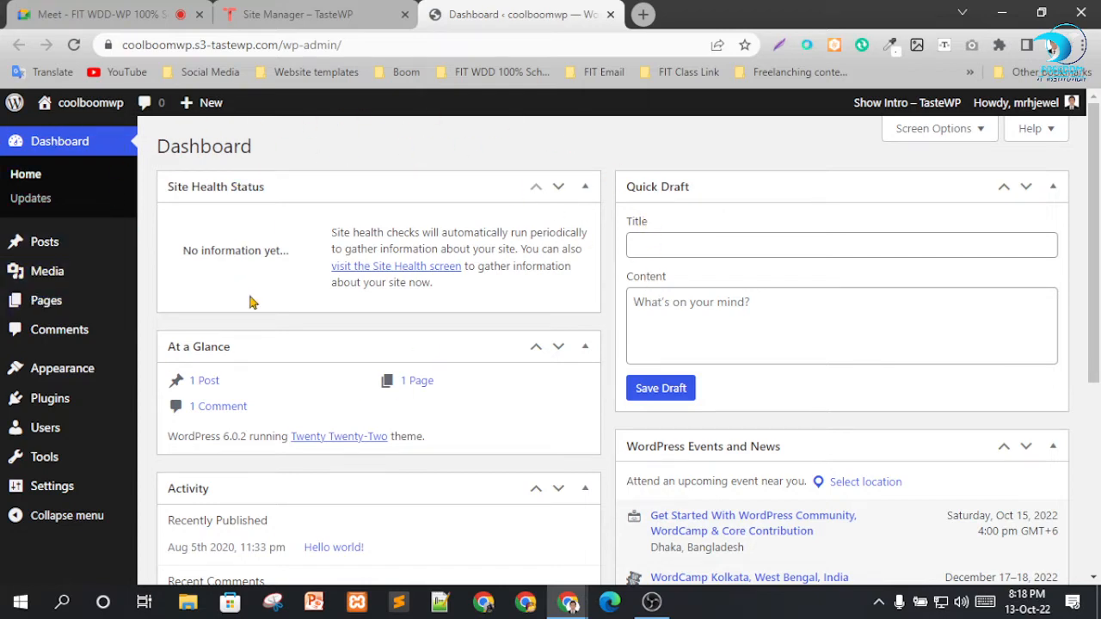
Hide the At a Glance, Site Health Status, Activity, Quick Draft and WordPress Events and News boxes through Screen Options.
click(918, 136)
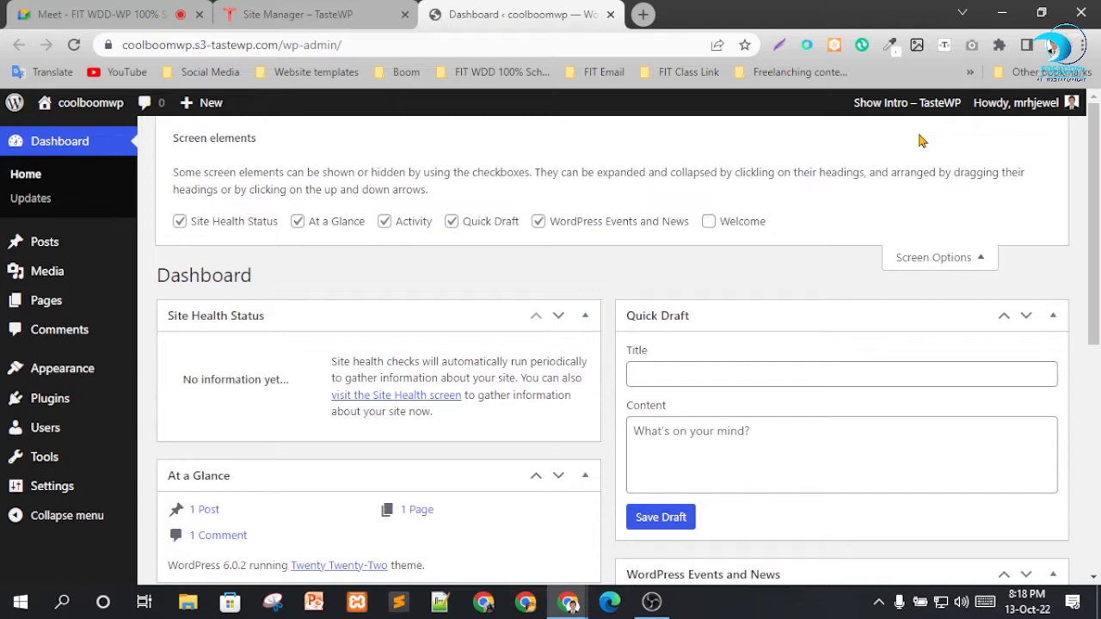
click(353, 221)
click(246, 223)
click(384, 221)
click(504, 231)
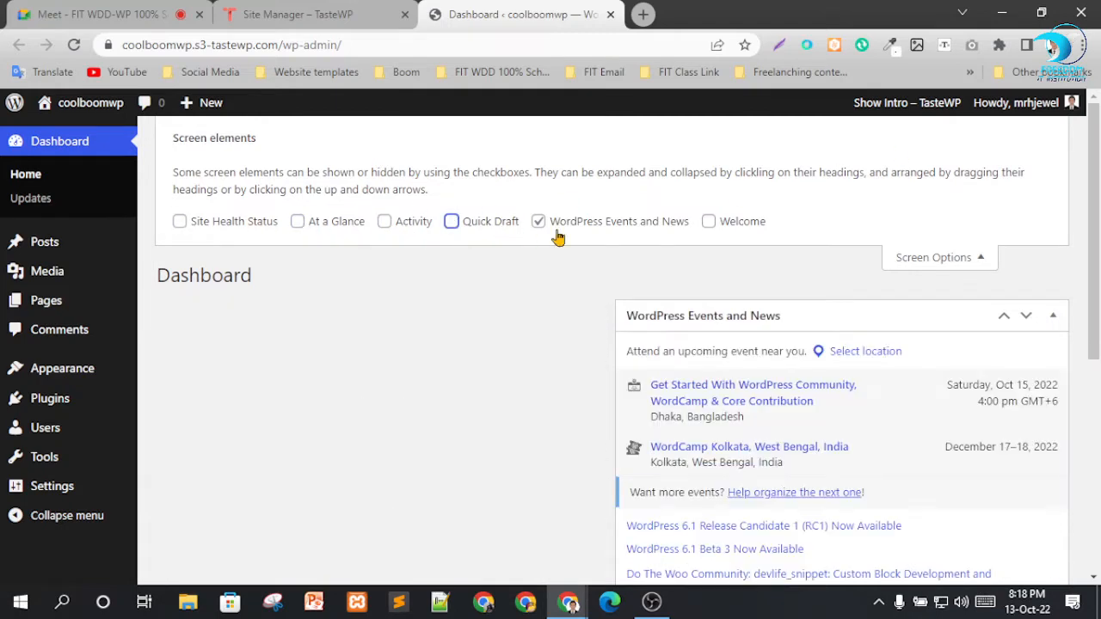
click(557, 227)
click(925, 258)
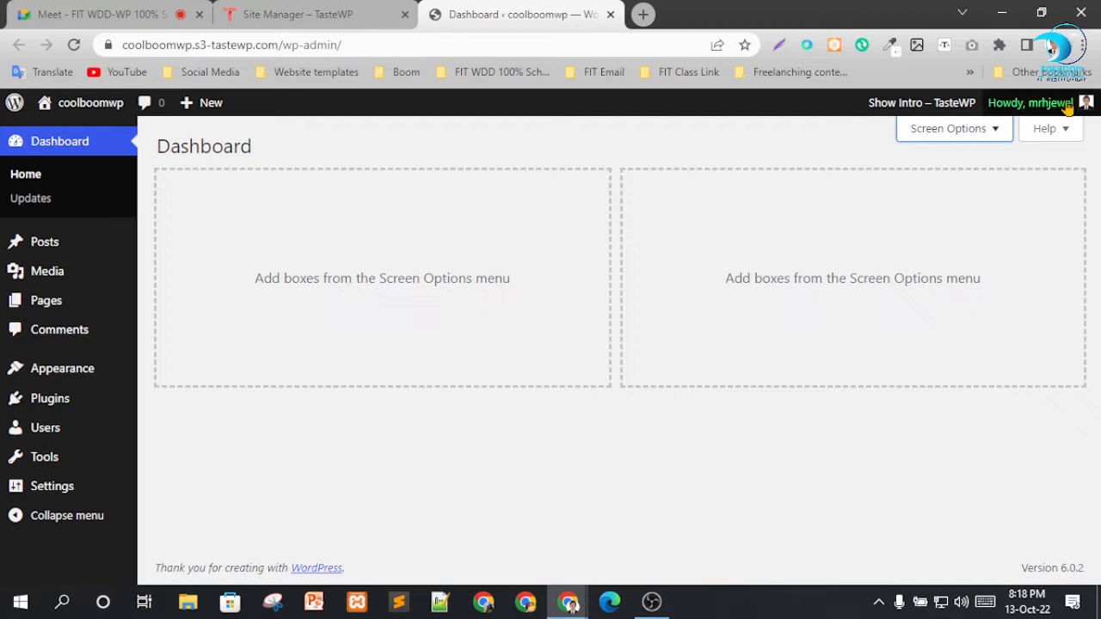
Open the All Posts list in a new browser tab and switch to it.
mouse_move(1068, 109)
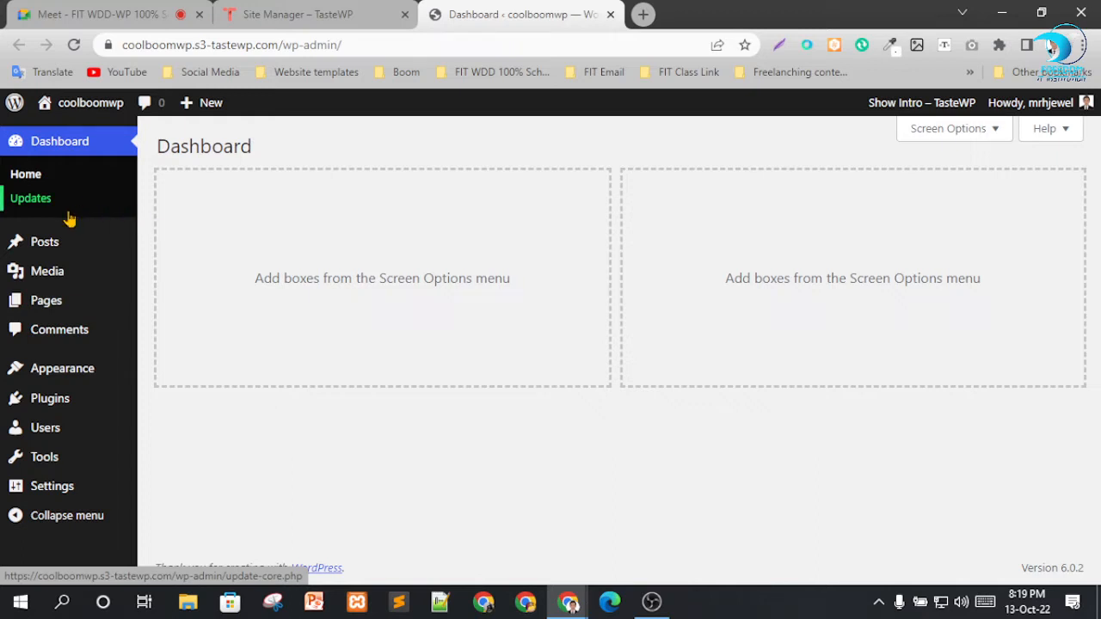
mouse_move(50, 247)
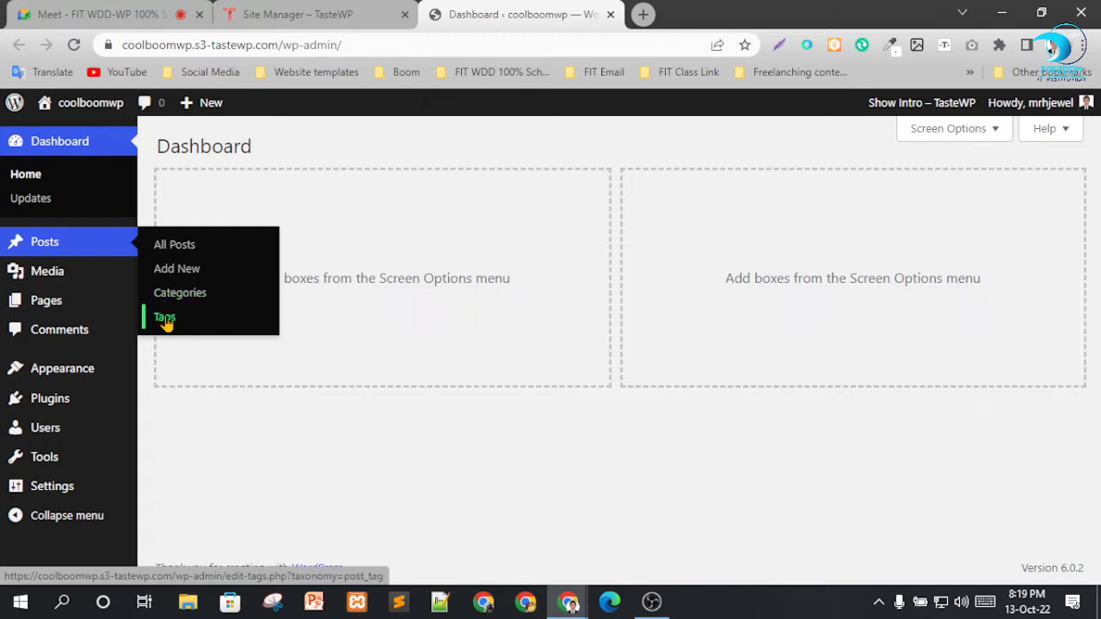
right_click(169, 246)
click(198, 261)
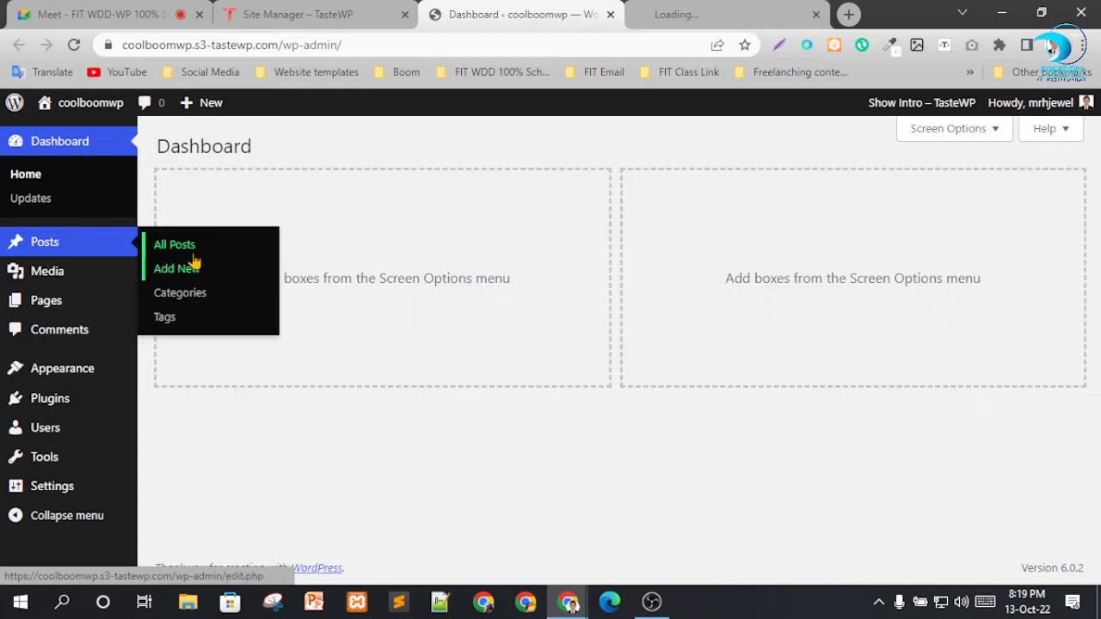
click(671, 12)
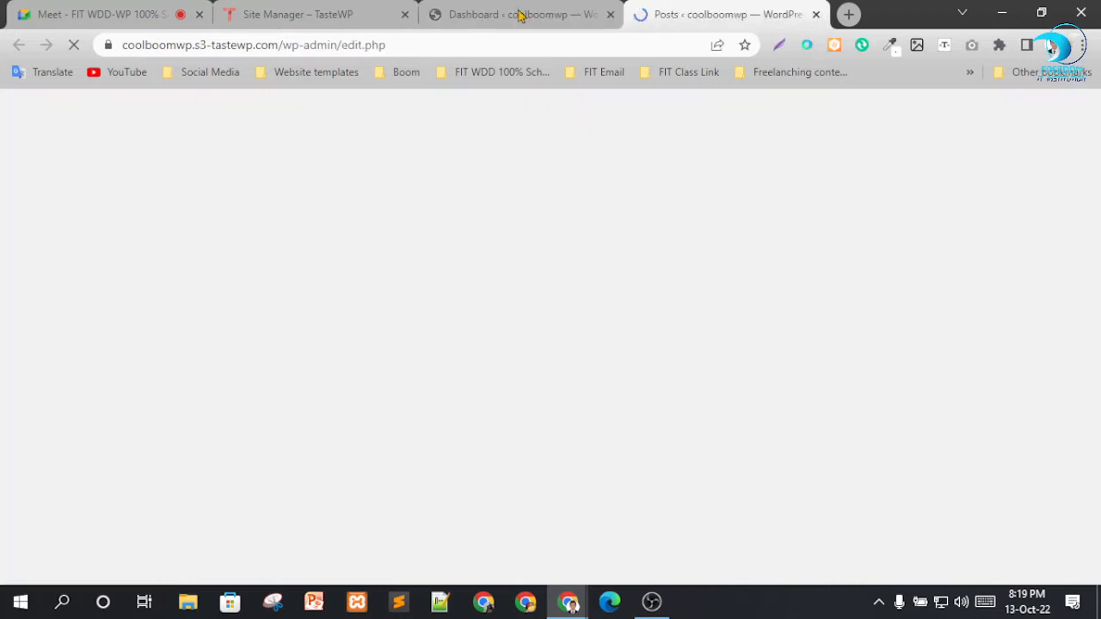
click(519, 16)
click(688, 16)
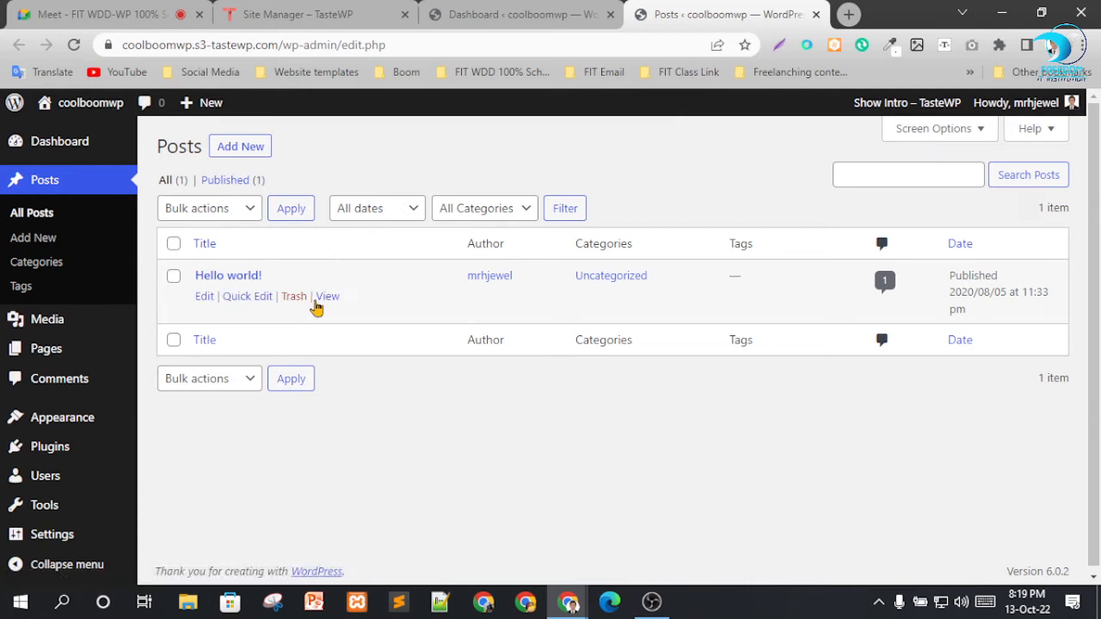
Move the Hello world! post to the trash and empty the trash to delete it permanently.
click(301, 301)
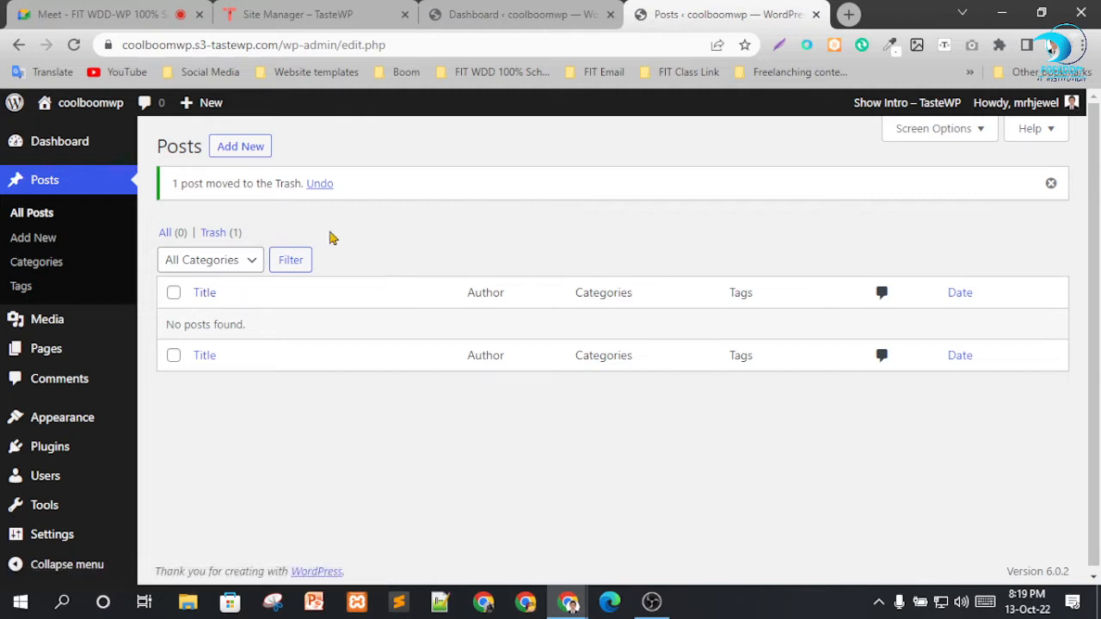
click(214, 241)
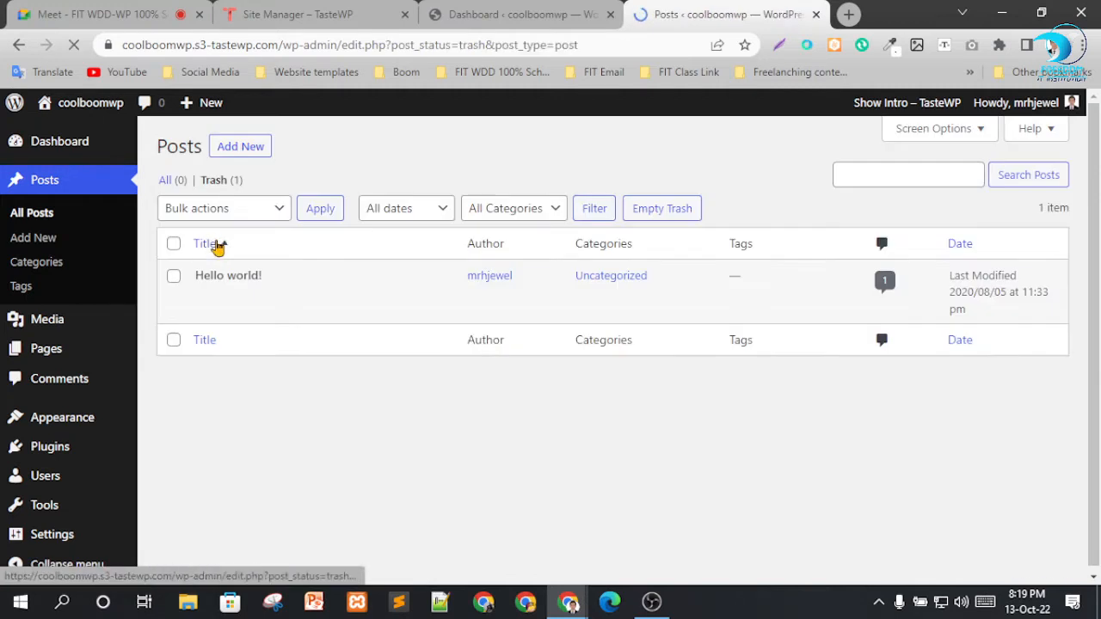
click(651, 211)
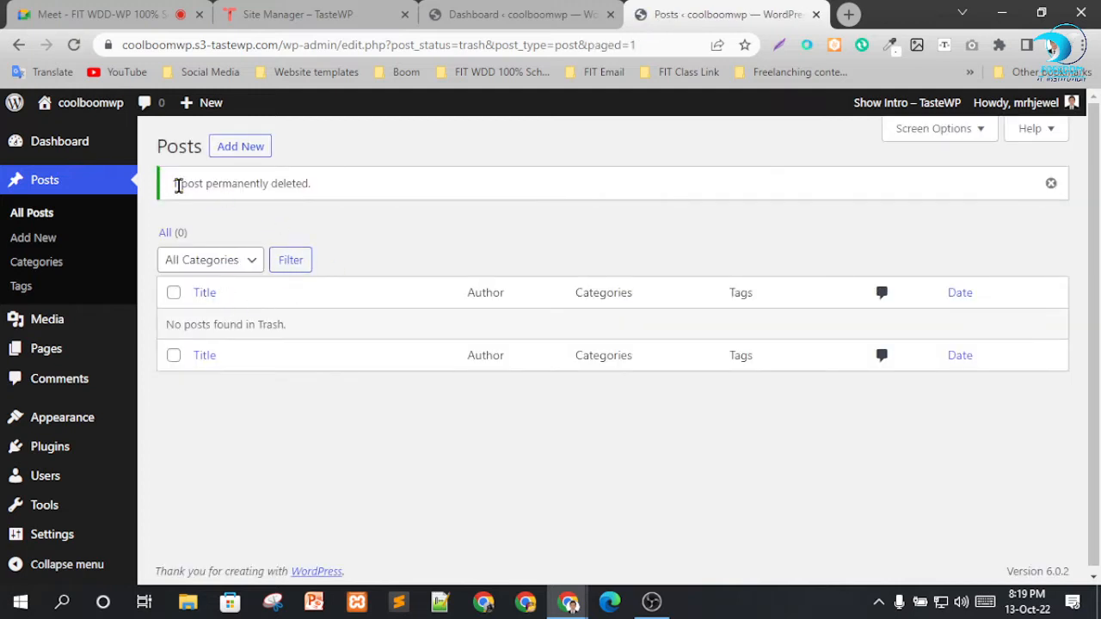
drag(178, 186, 307, 184)
click(368, 226)
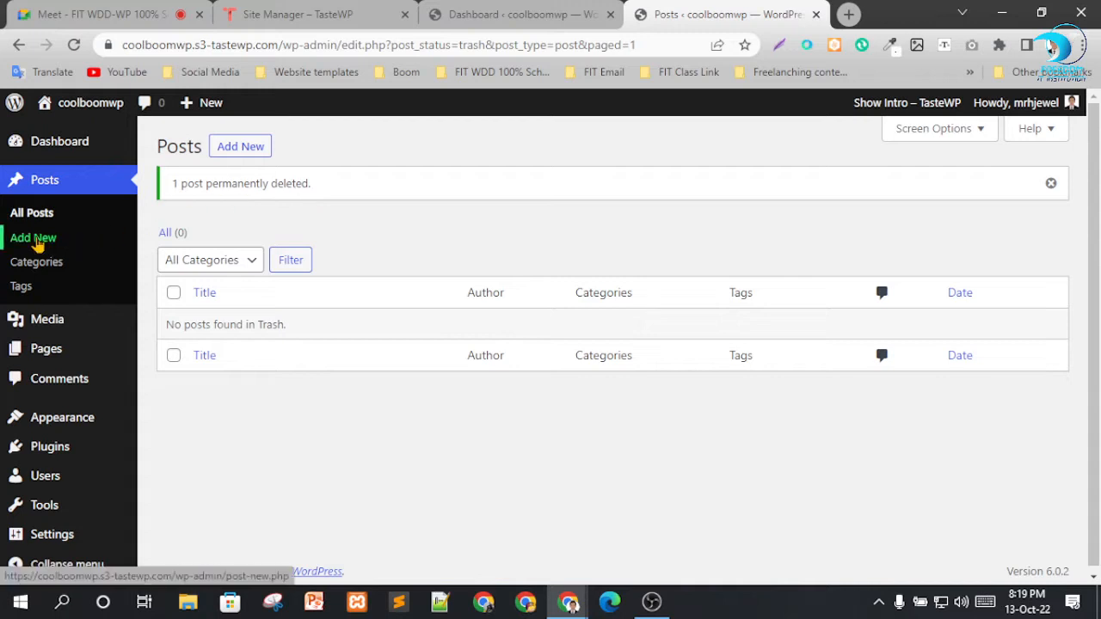
Start a new post, and open the post Categories page from the dashboard in another browser tab.
click(243, 148)
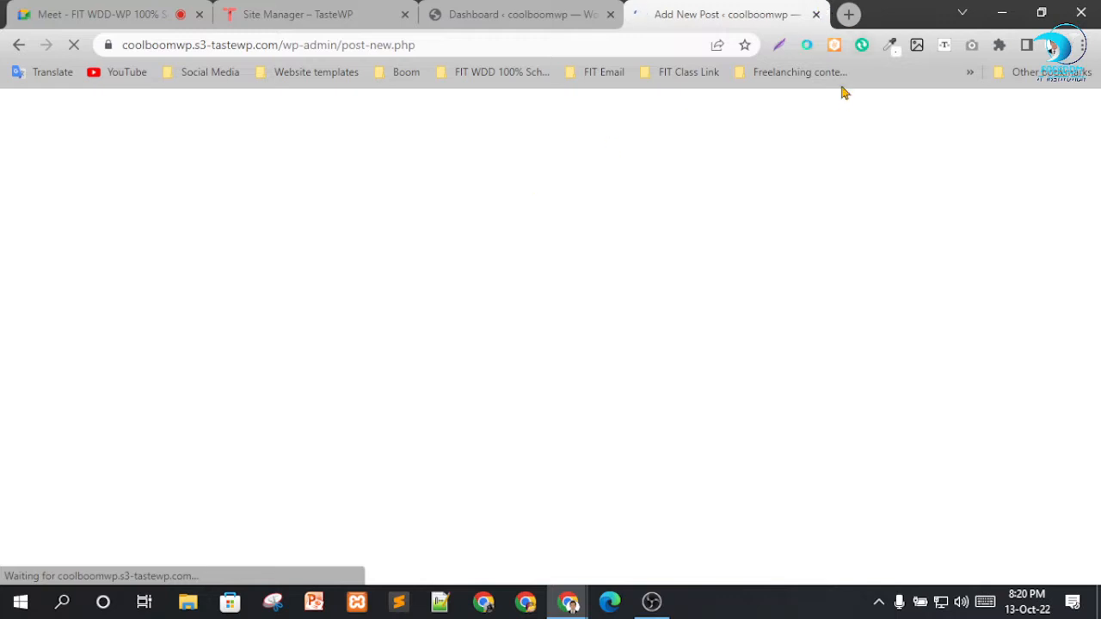
click(556, 10)
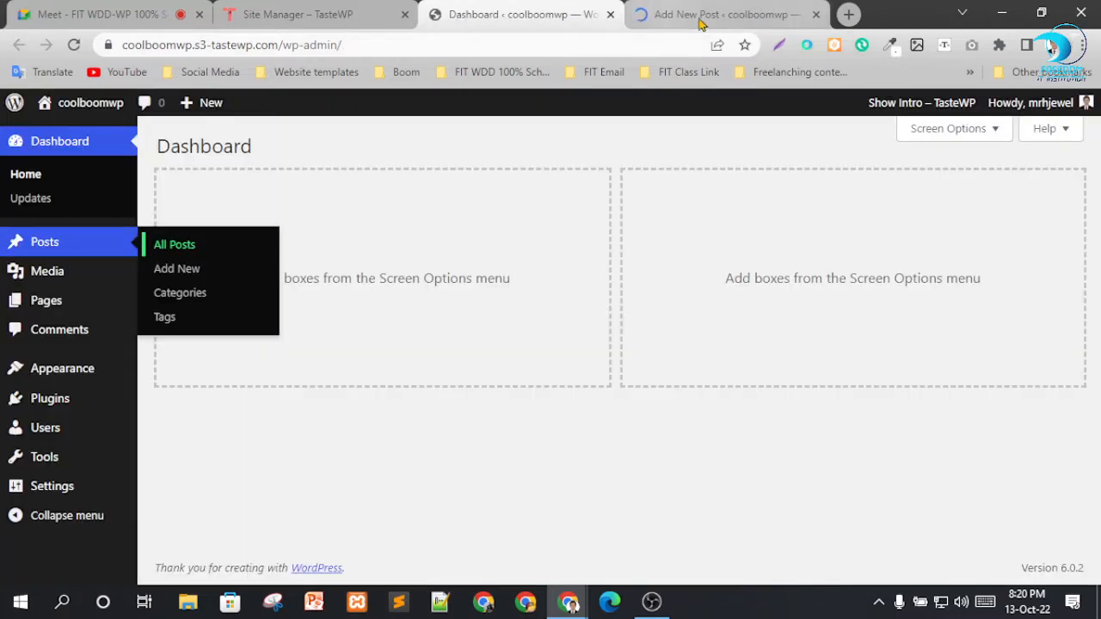
right_click(184, 294)
click(218, 307)
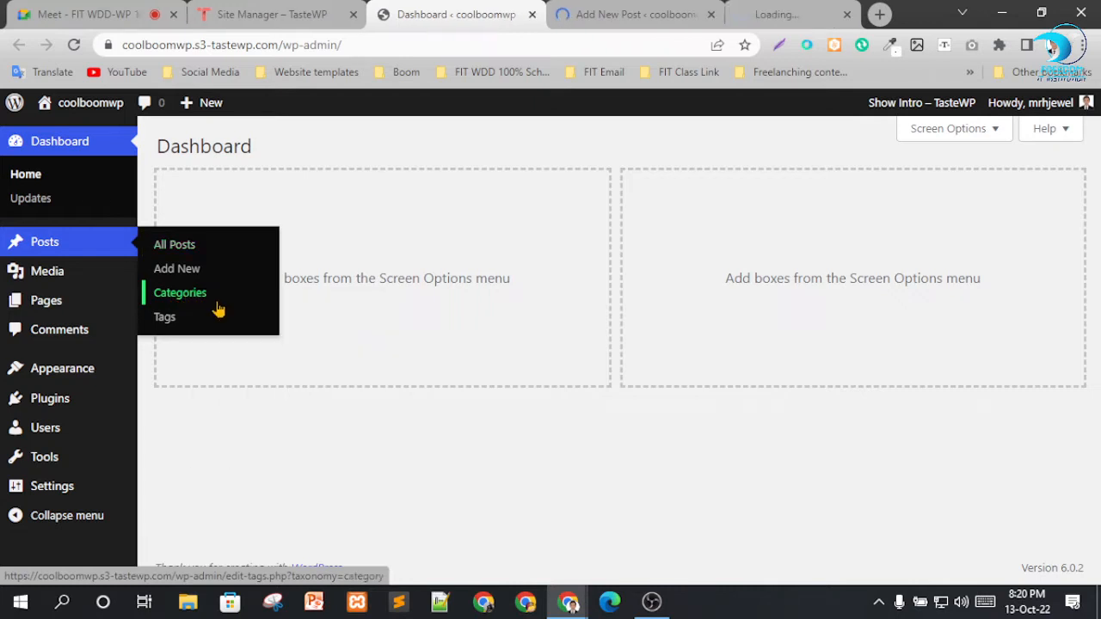
Open the post Tags page in another browser tab, then switch to the new post's tab and dismiss the block editor welcome guide.
right_click(165, 320)
click(193, 328)
click(520, 10)
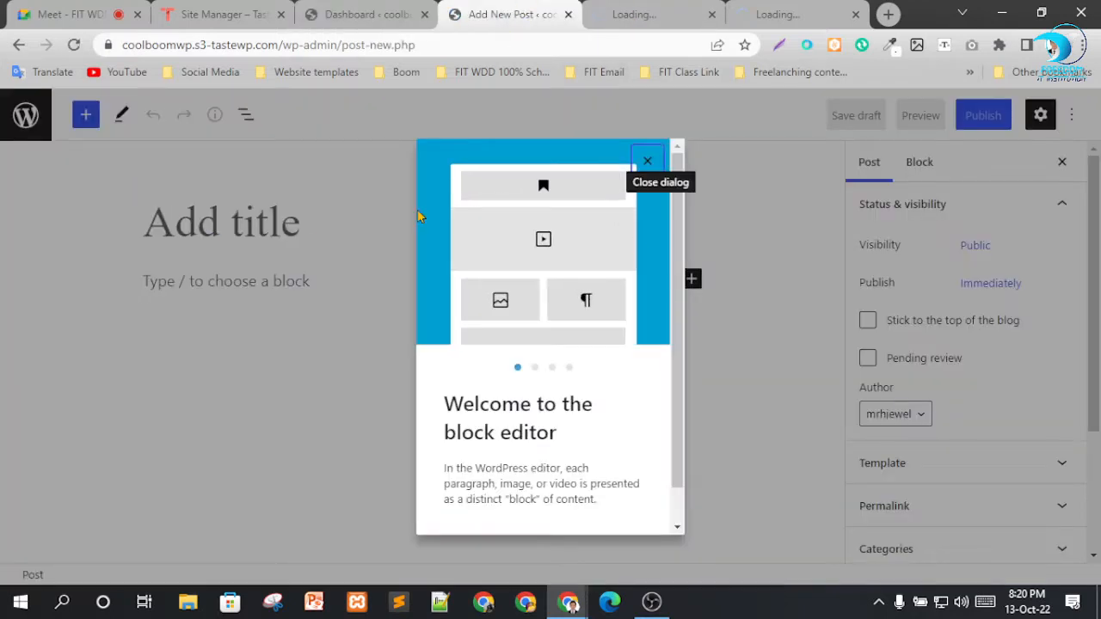
click(646, 161)
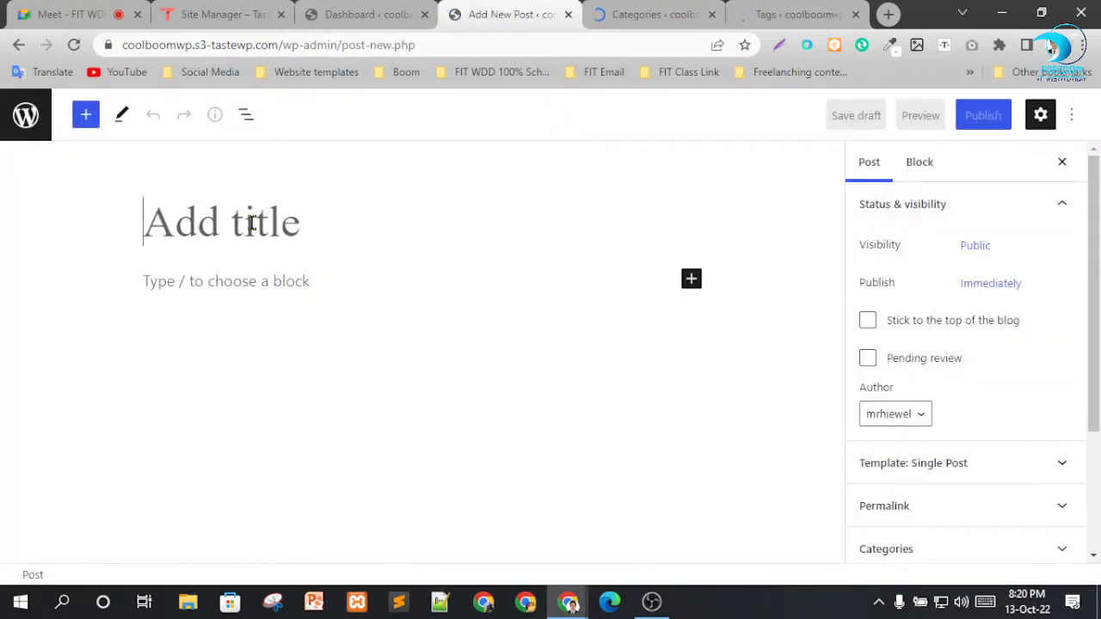
Title the new post "Cool & Boom".
text(Coo)
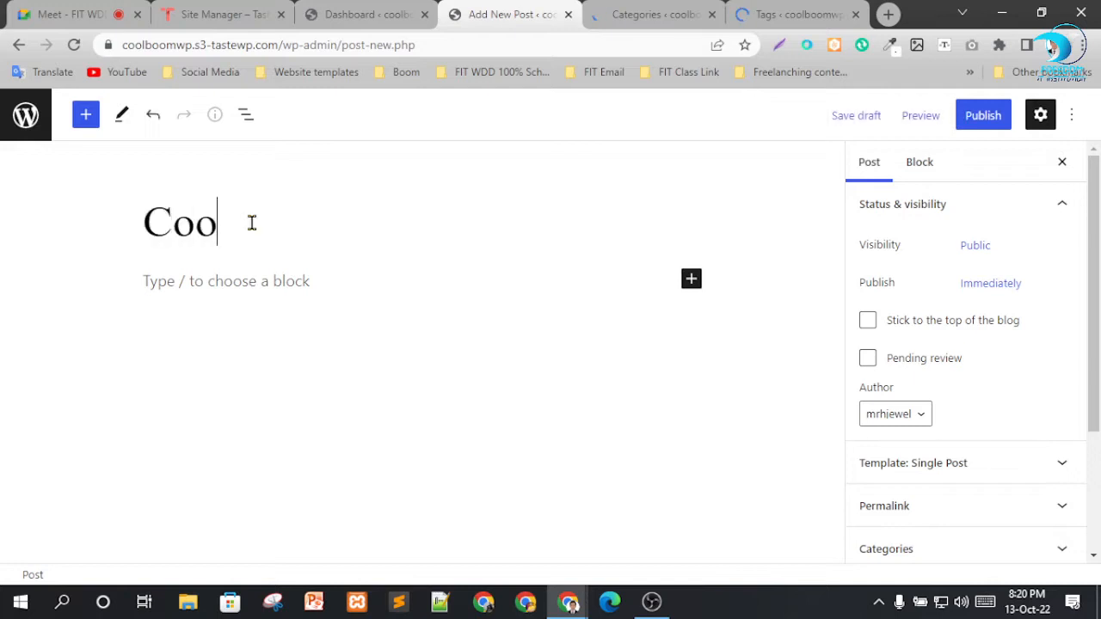
text(l & )
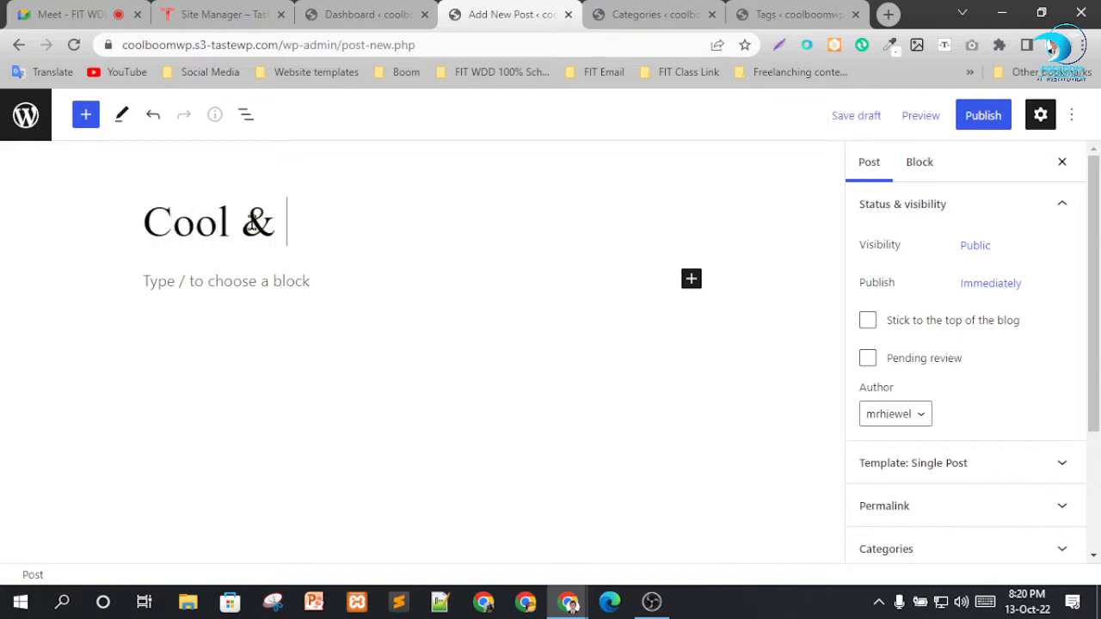
text(Boom)
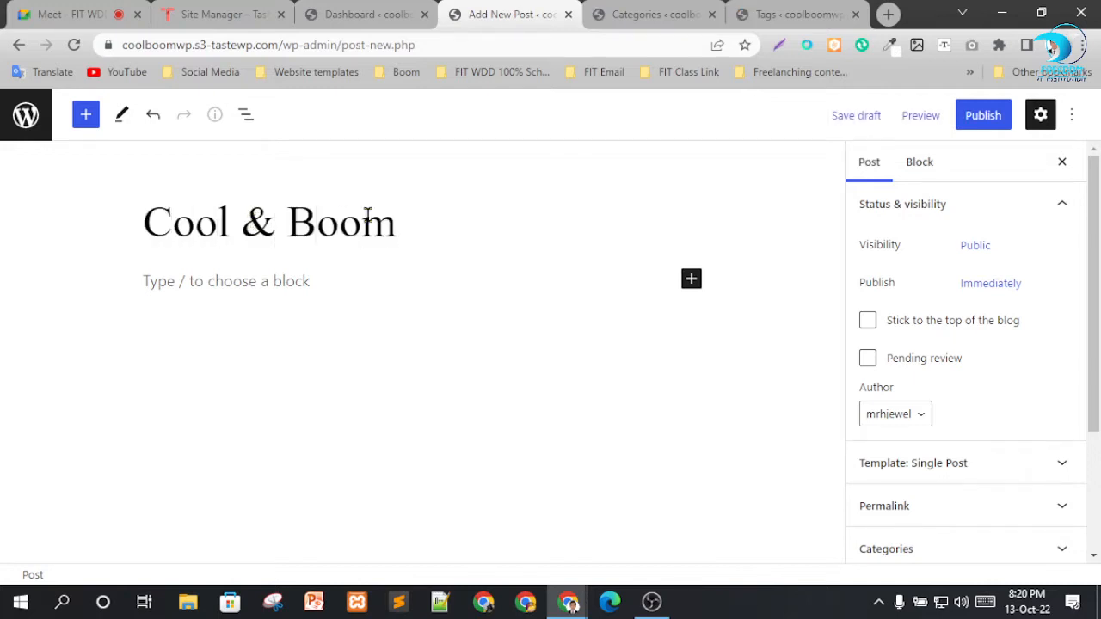
Add a heading block with the text "Cool" below the post title.
click(690, 281)
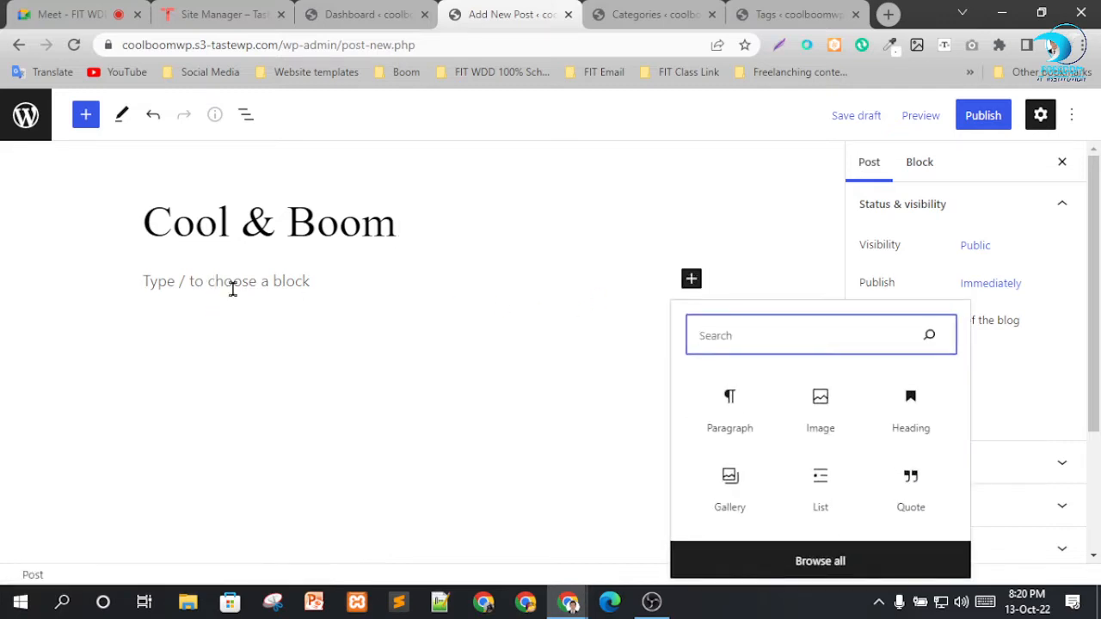
click(729, 412)
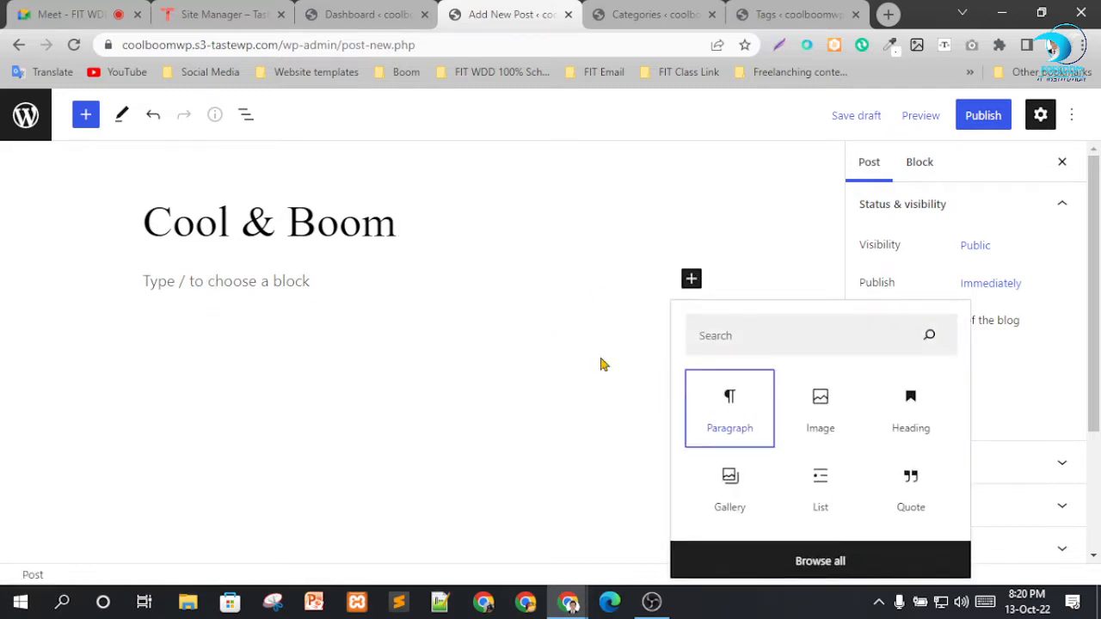
click(693, 280)
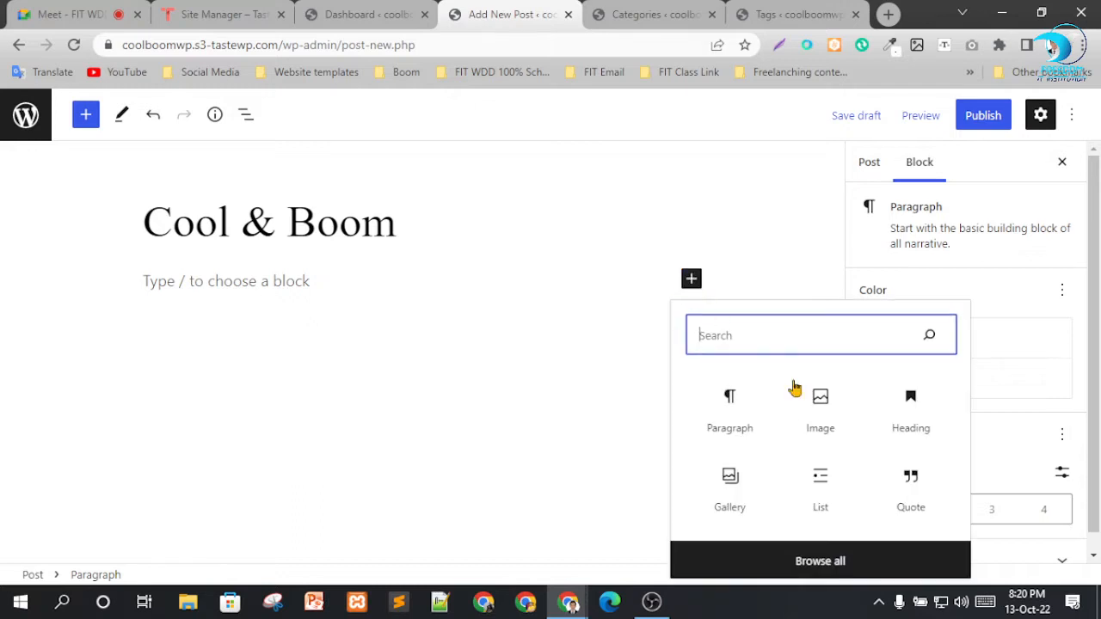
click(873, 404)
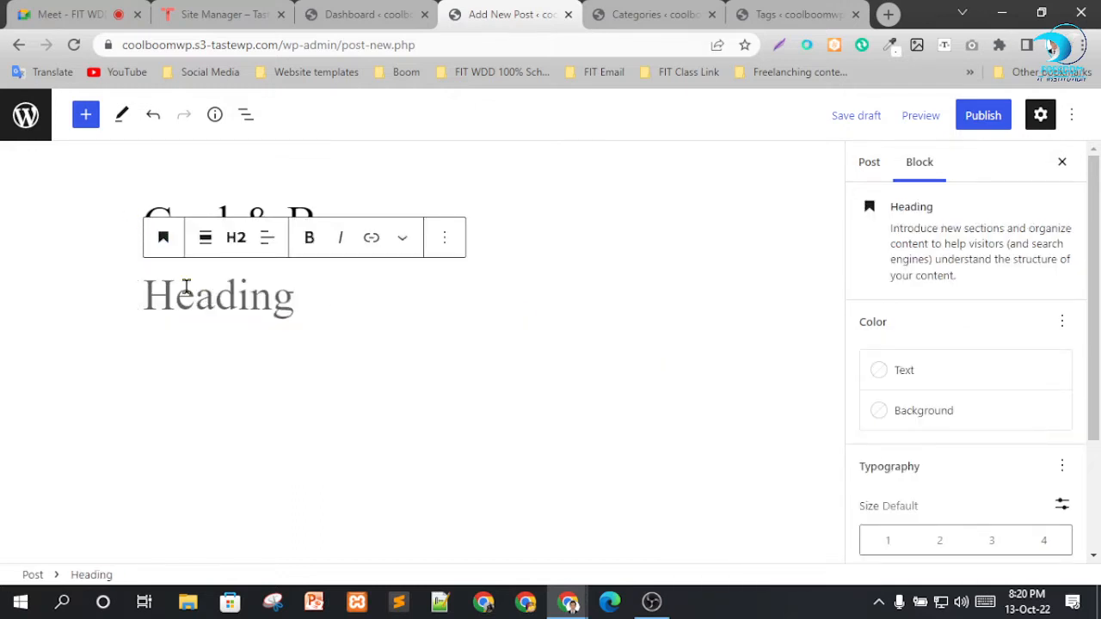
text(Cool)
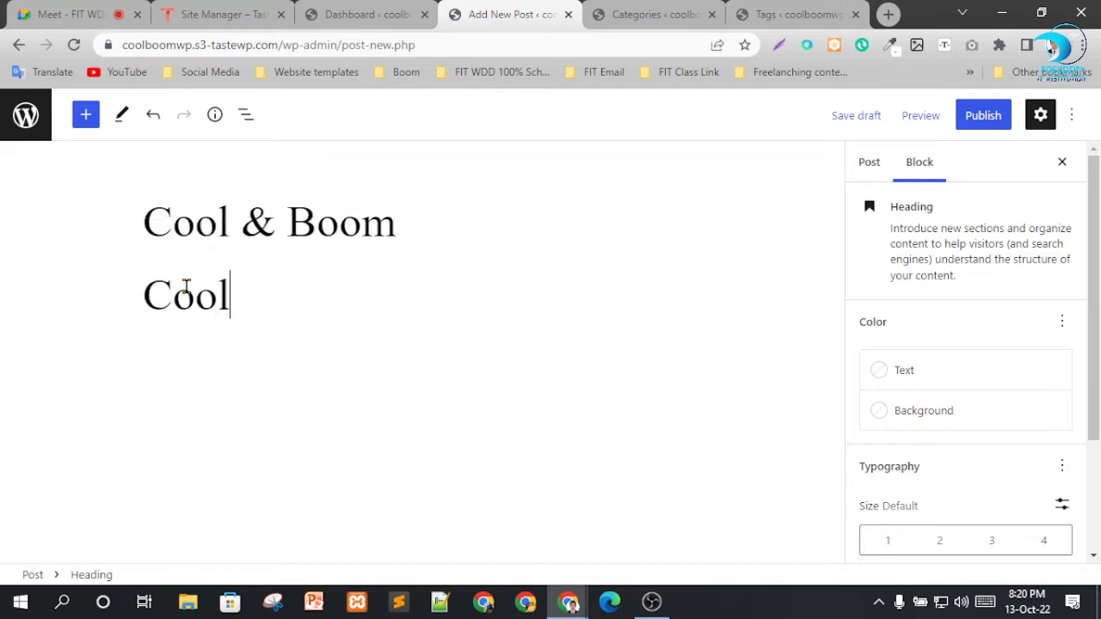
Add a paragraph block below the heading and fill it with three pasted copies of the slug explanation from the Tags page.
click(277, 346)
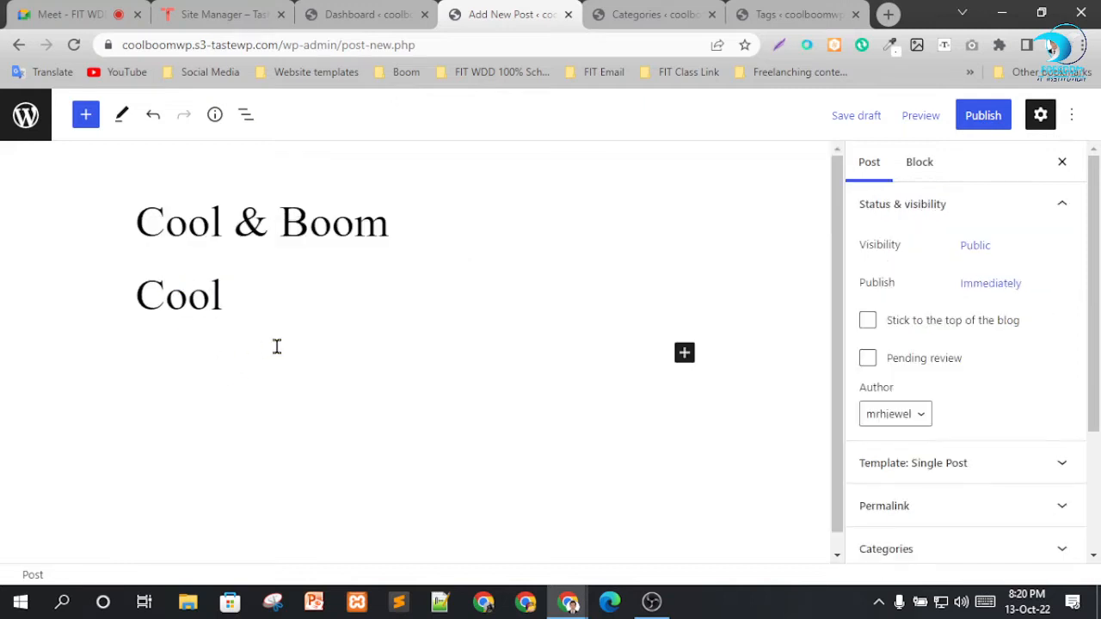
click(684, 352)
click(721, 202)
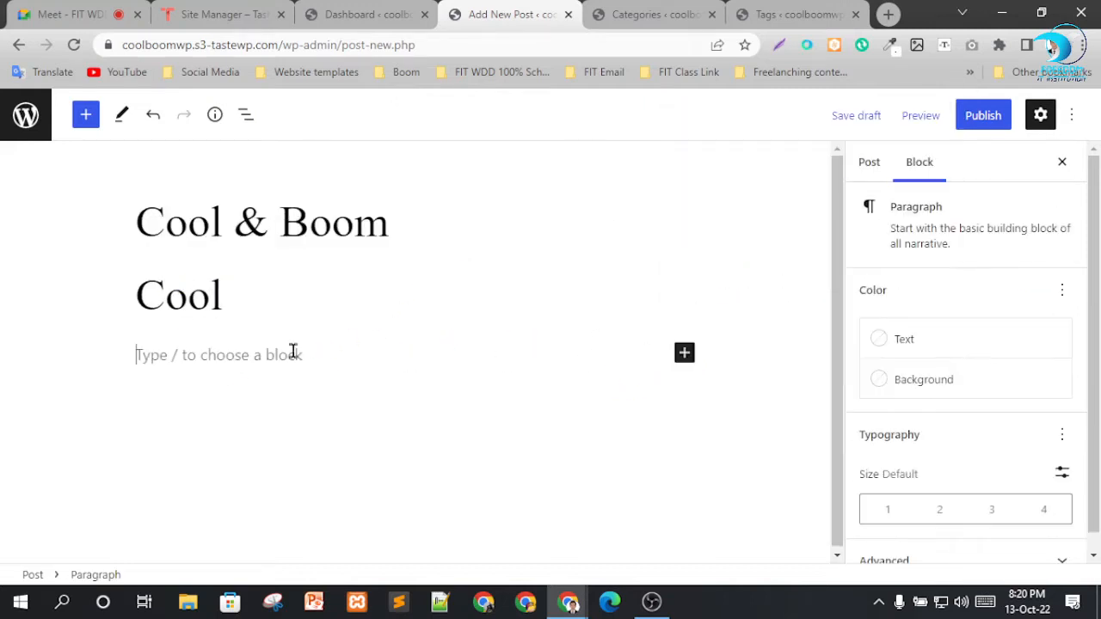
click(771, 8)
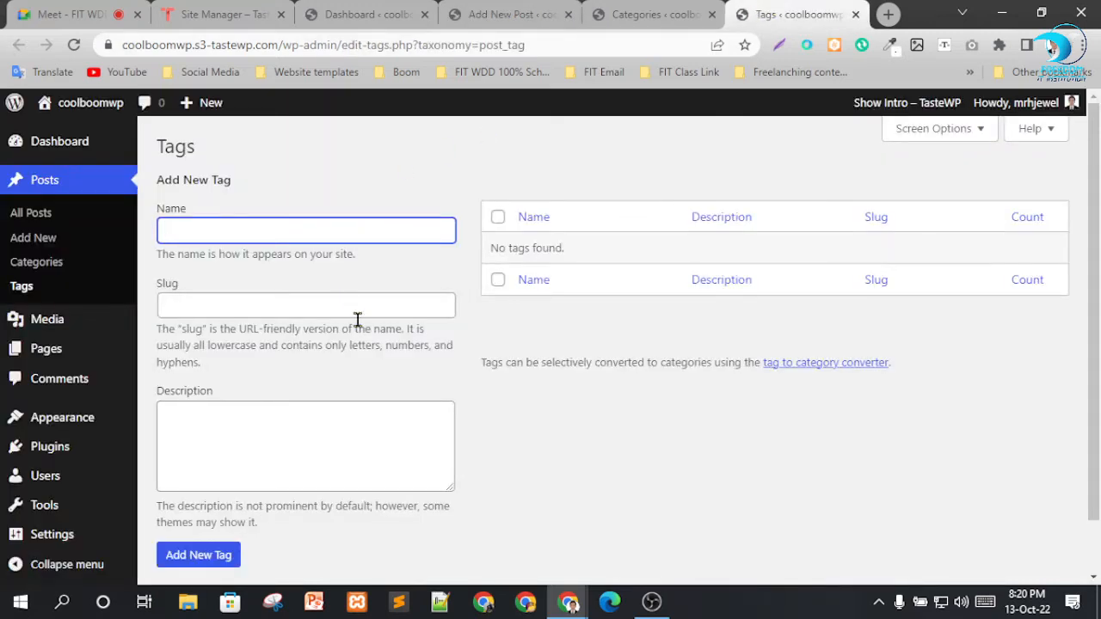
drag(251, 369, 157, 339)
key(ctrl+c)
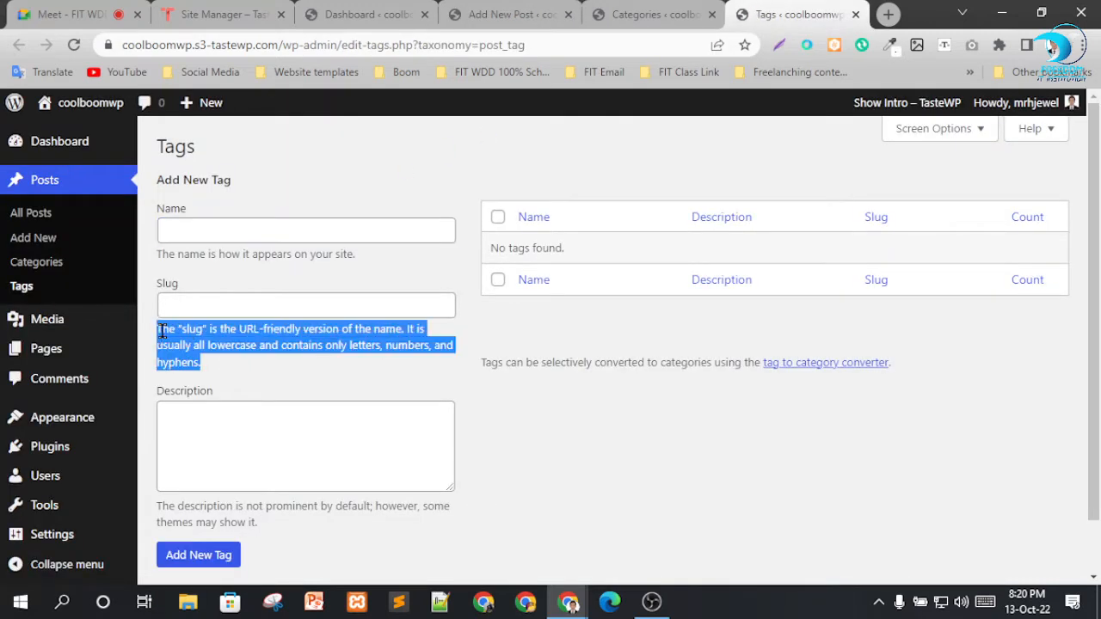
click(492, 13)
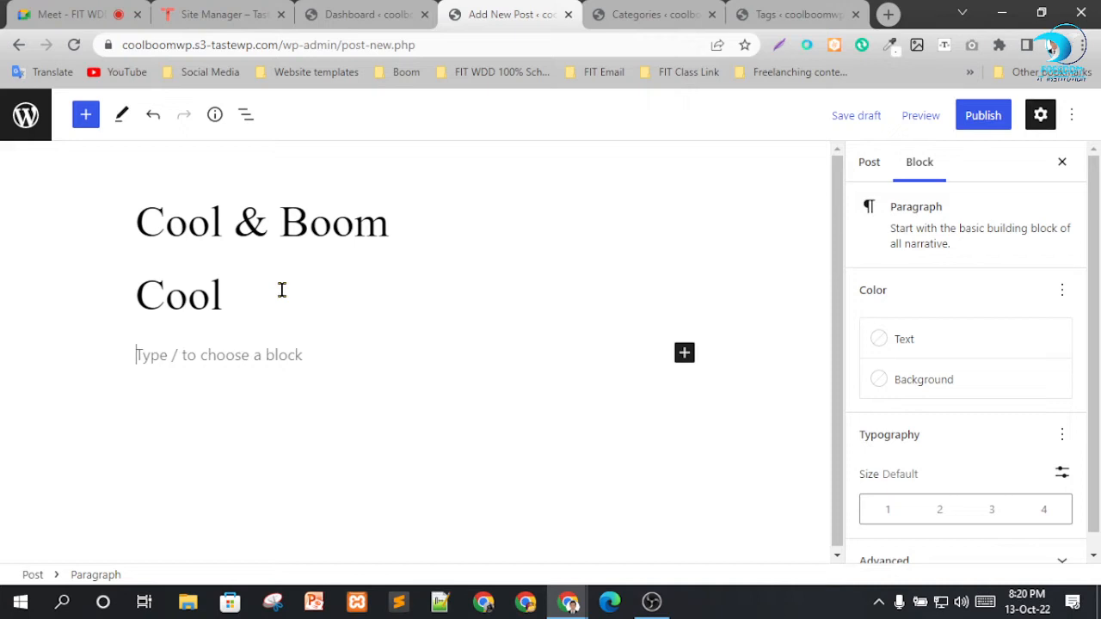
click(235, 344)
key(ctrl+v)
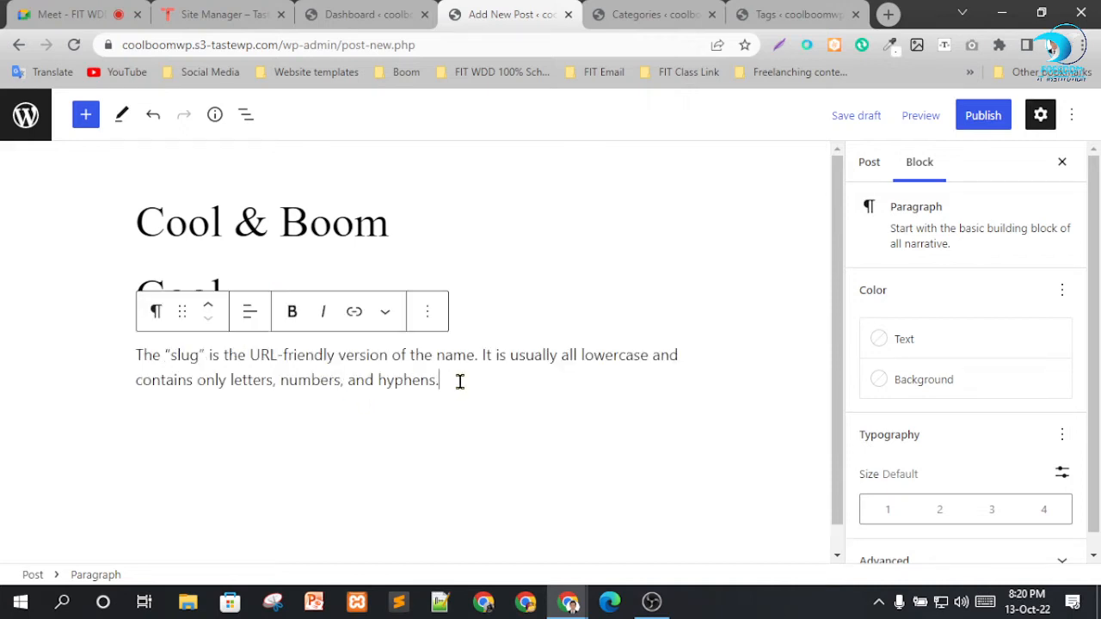
key(ctrl+v)
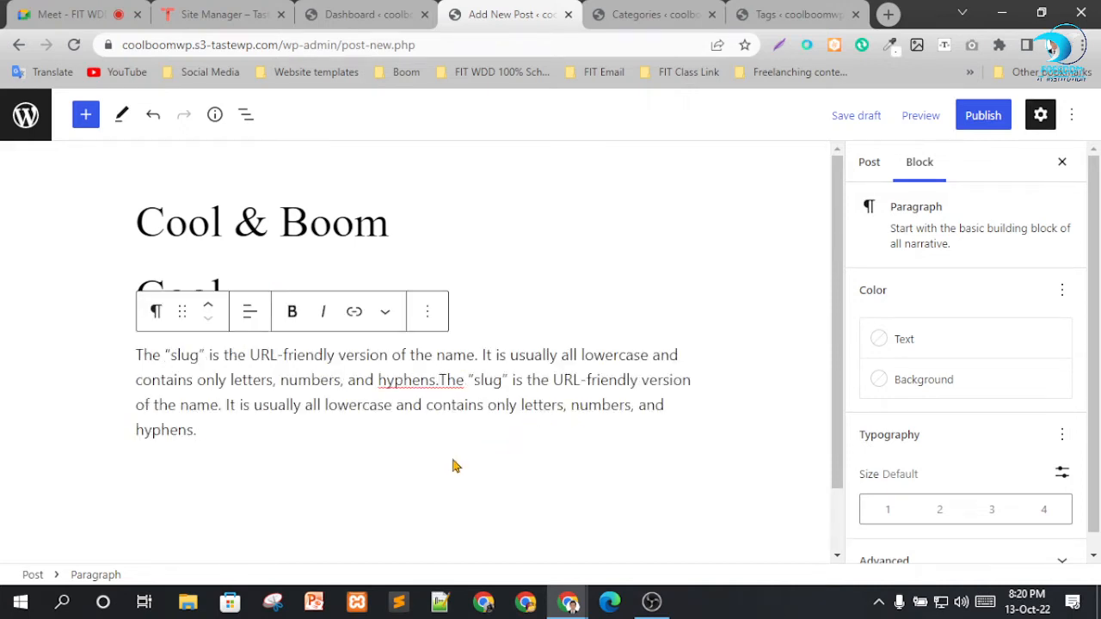
key(ctrl+v)
scroll(538, 361, down, 1)
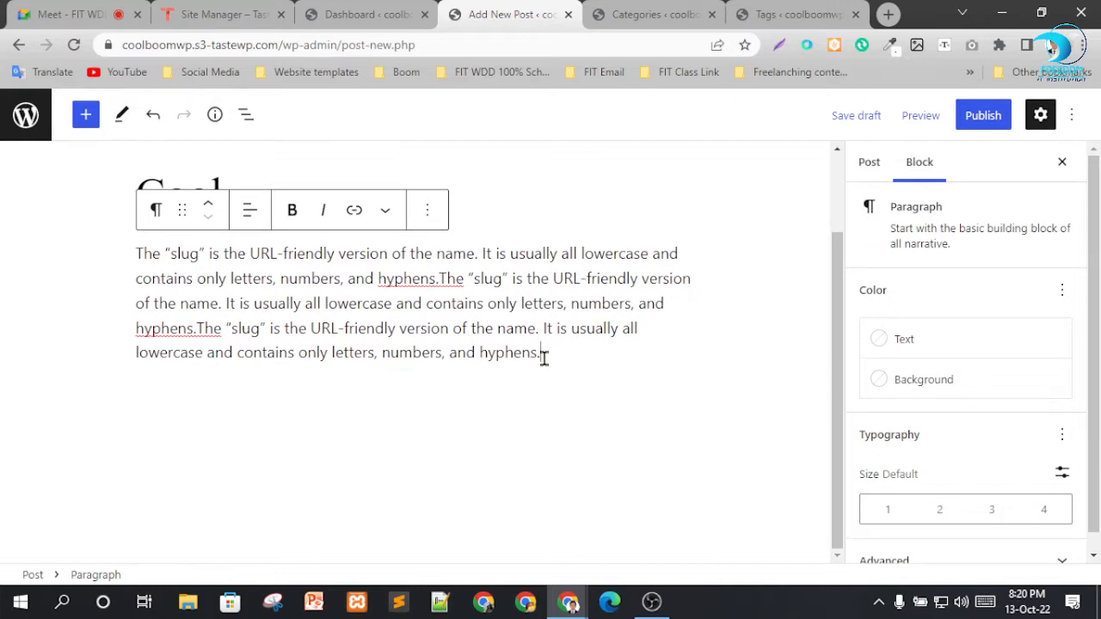
click(551, 422)
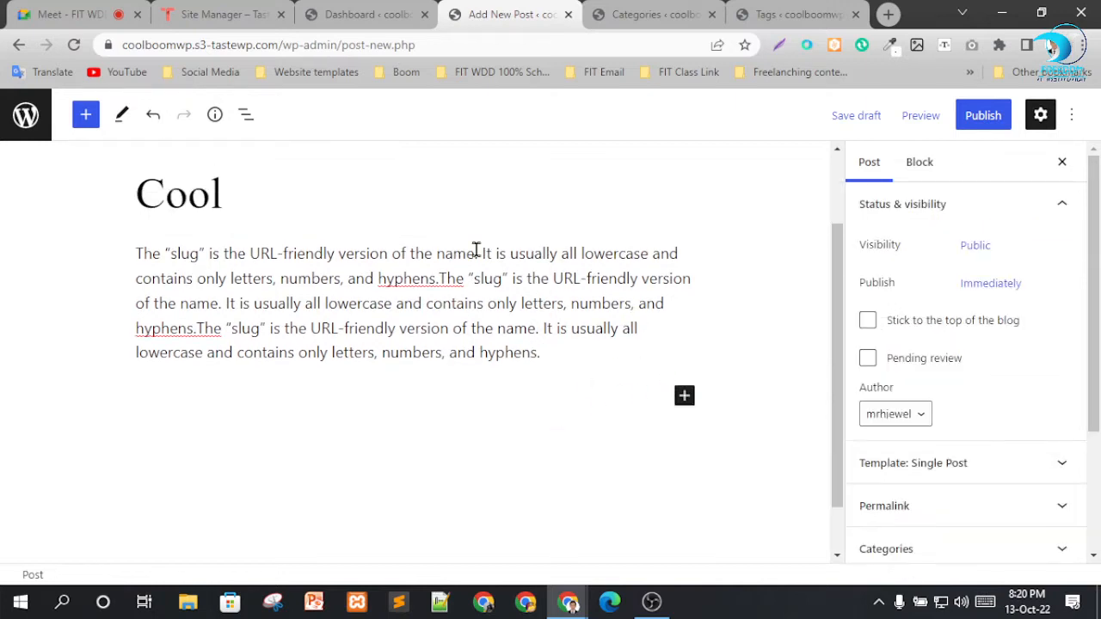
drag(159, 259, 335, 305)
click(410, 352)
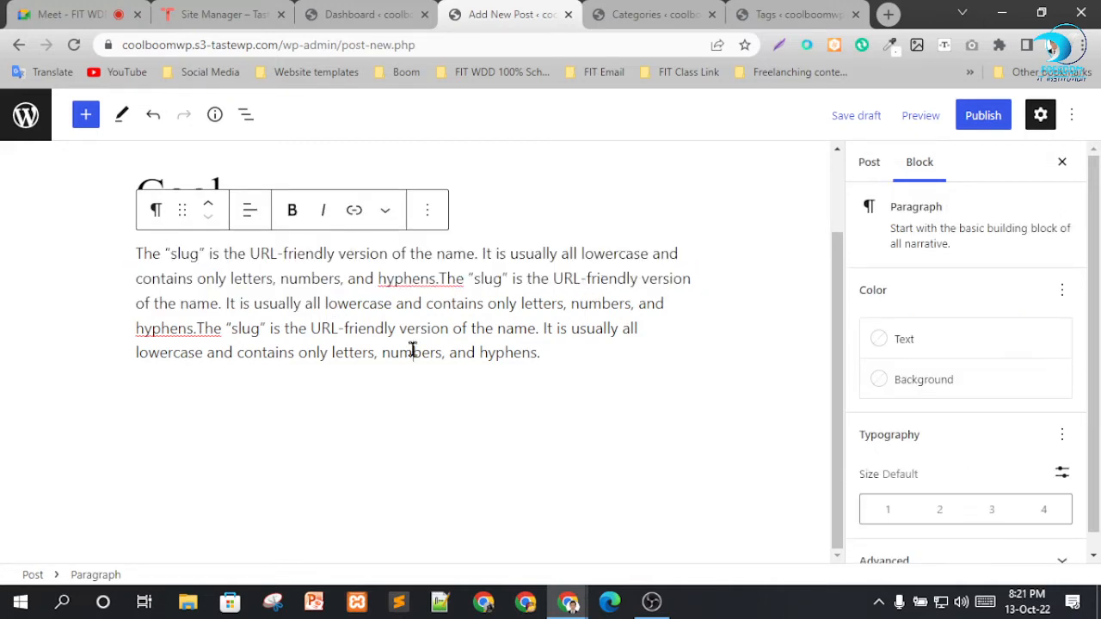
click(474, 424)
click(684, 397)
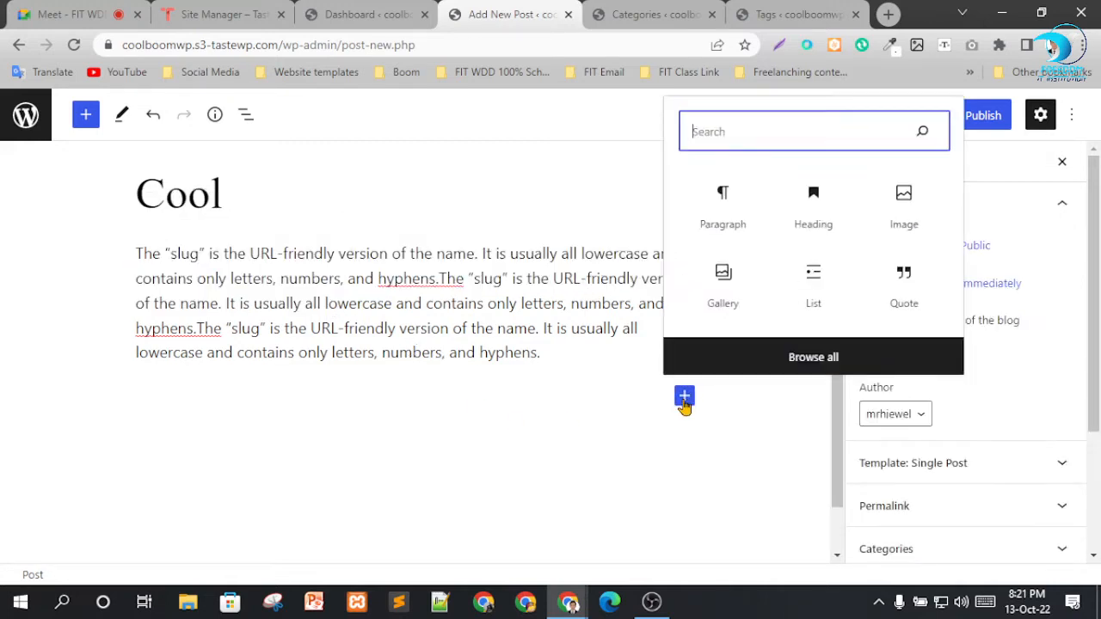
click(900, 201)
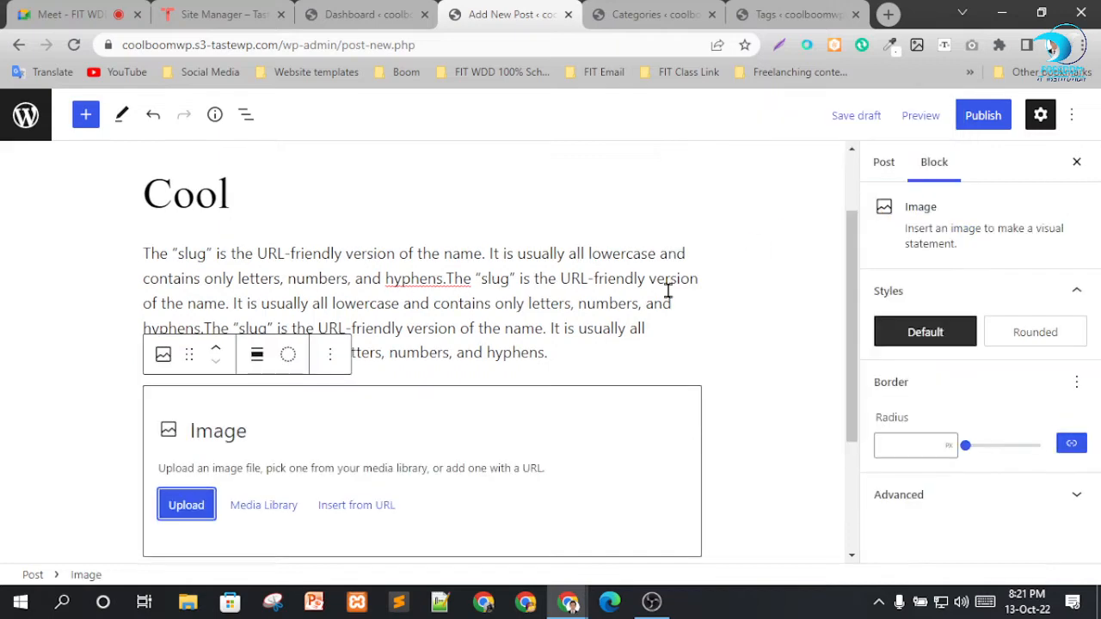
scroll(404, 409, down, 3)
click(188, 316)
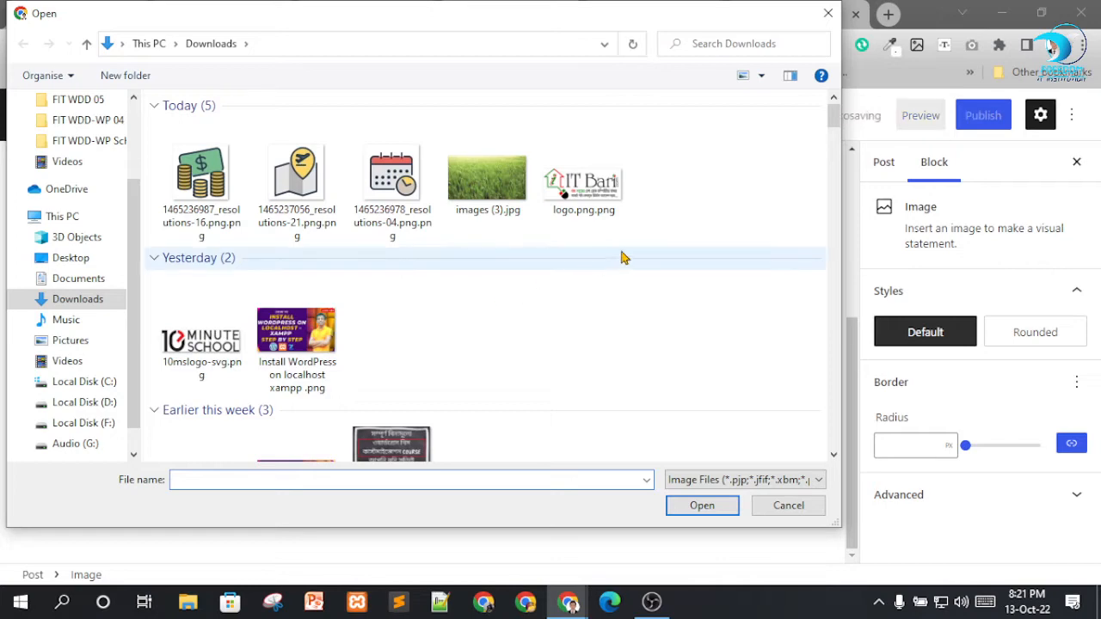
scroll(381, 301, down, 4)
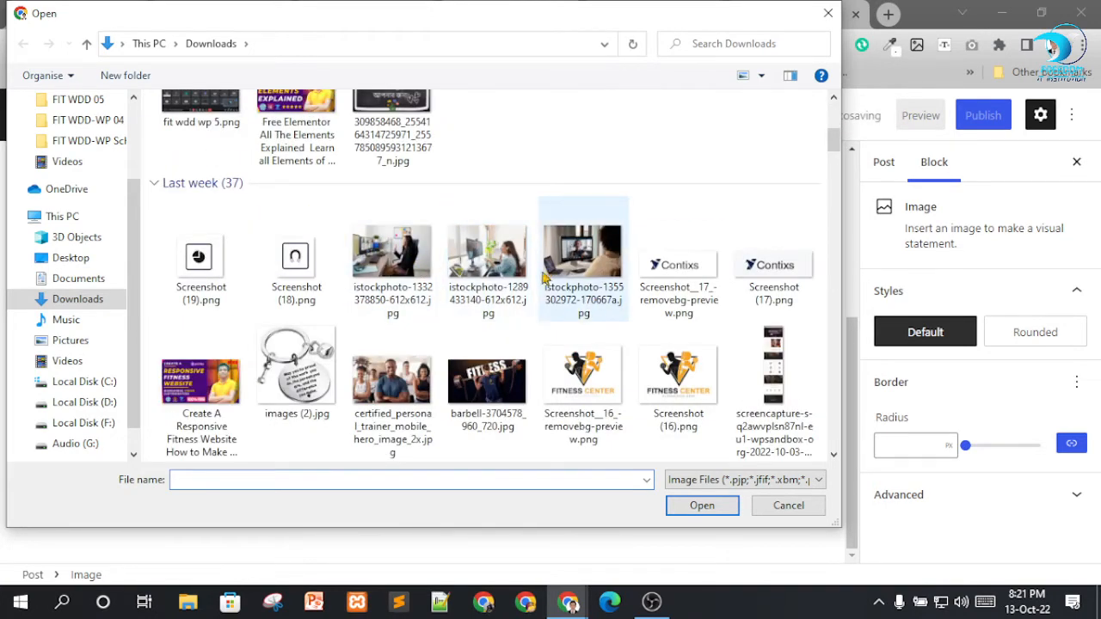
scroll(497, 291, up, 3)
click(391, 284)
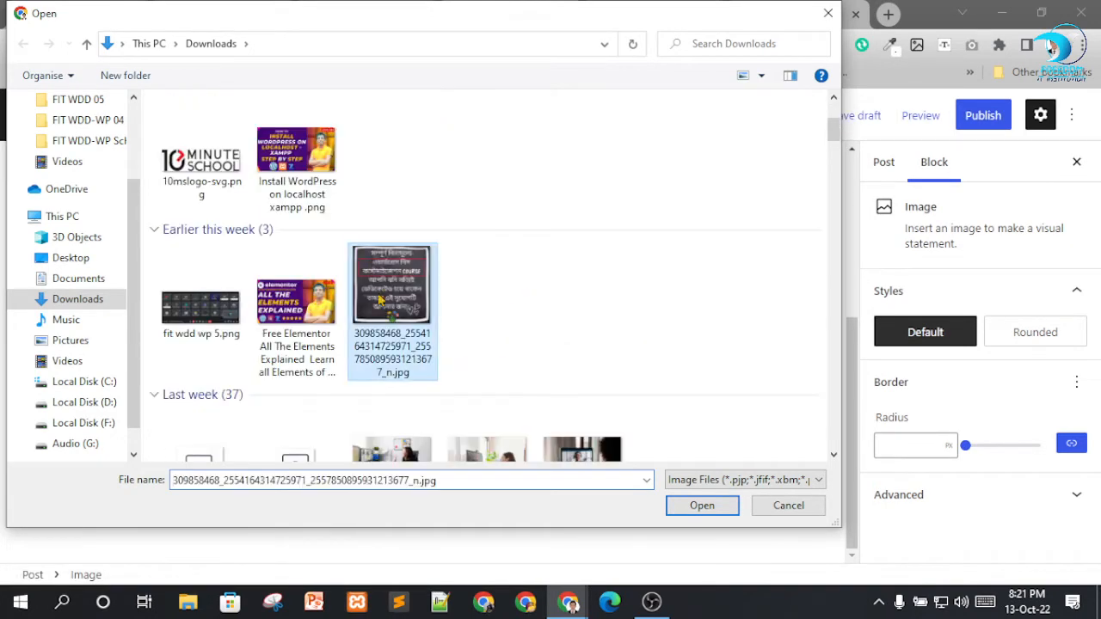
click(699, 507)
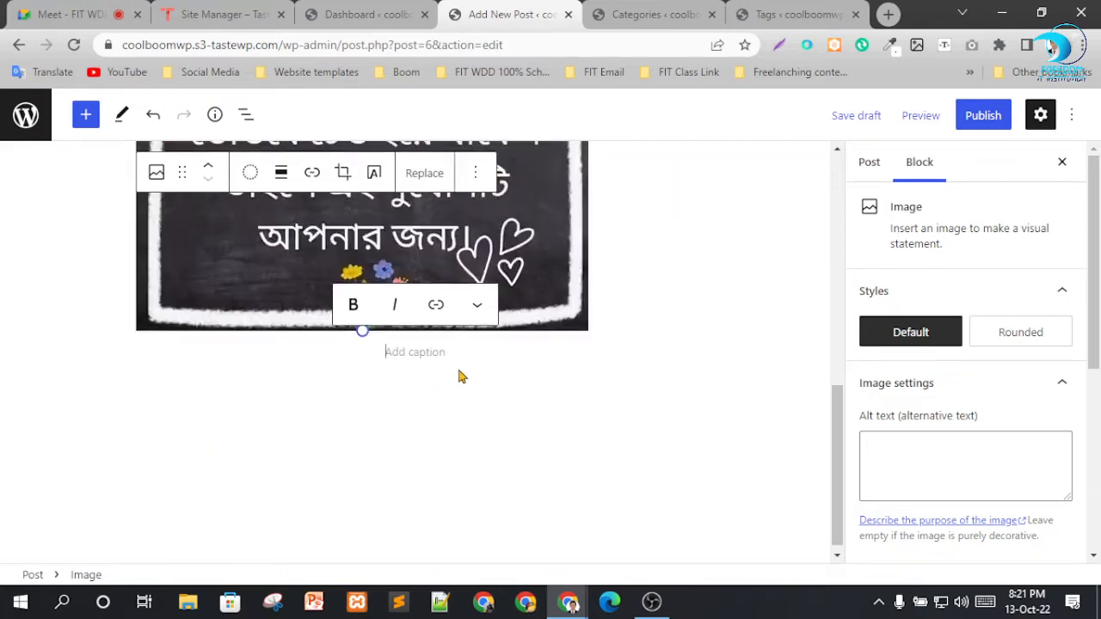
Set the uploaded image's alignment to Wide width.
scroll(459, 373, up, 6)
scroll(484, 302, down, 5)
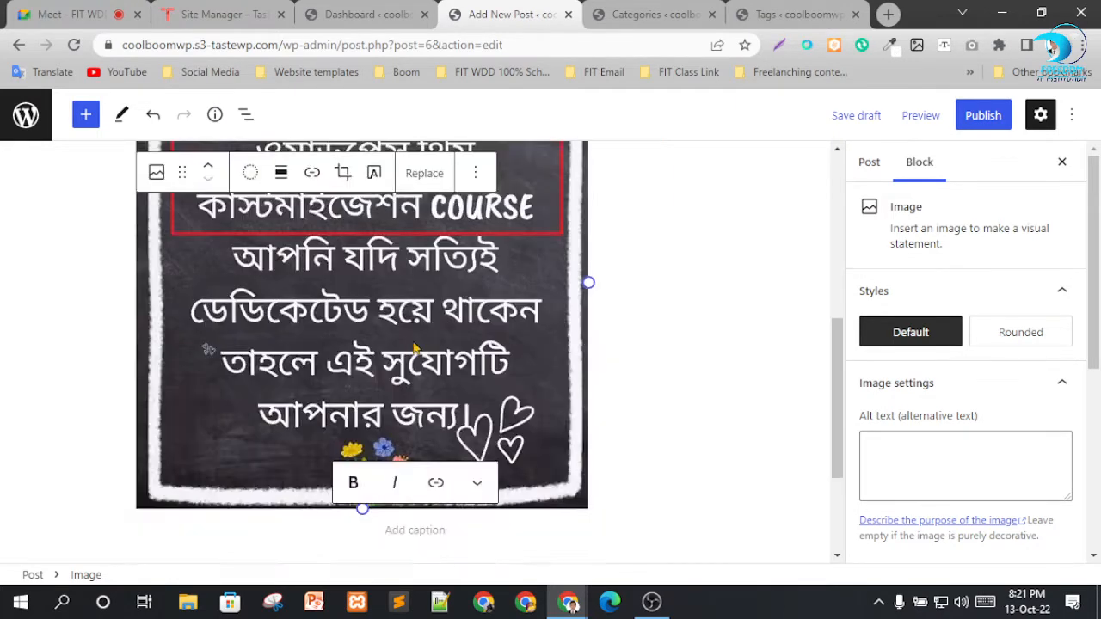
scroll(680, 336, up, 2)
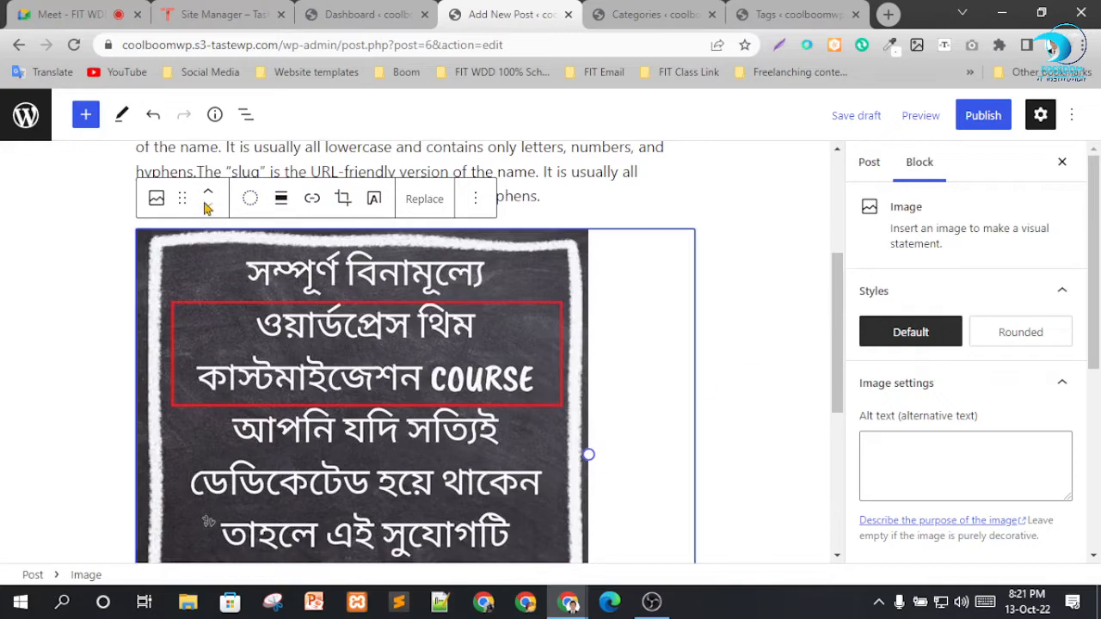
click(280, 199)
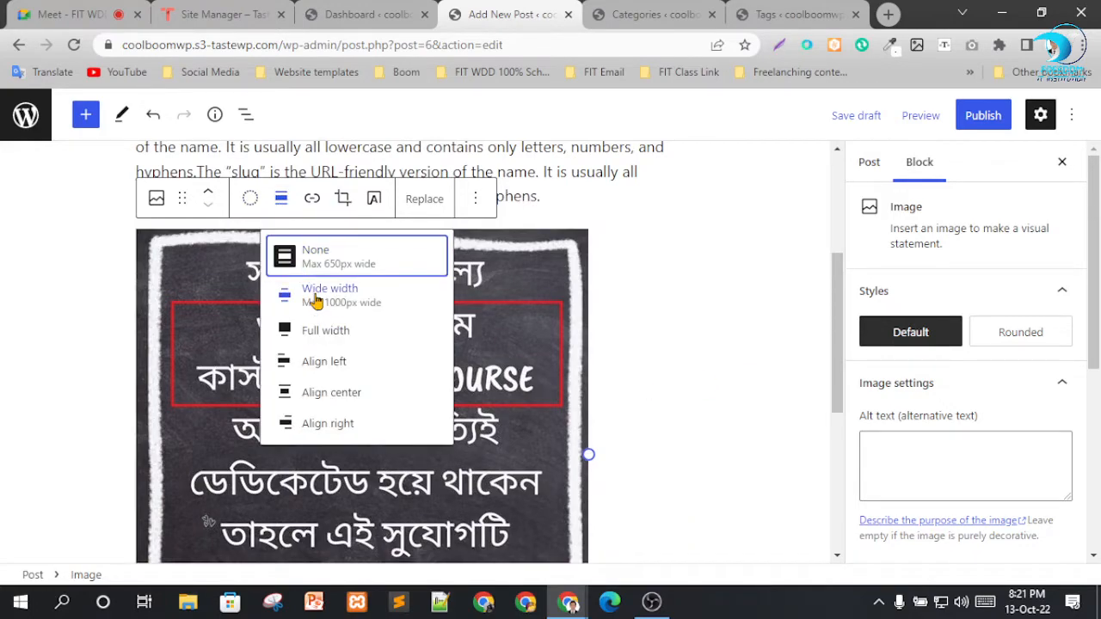
click(311, 293)
scroll(508, 301, down, 8)
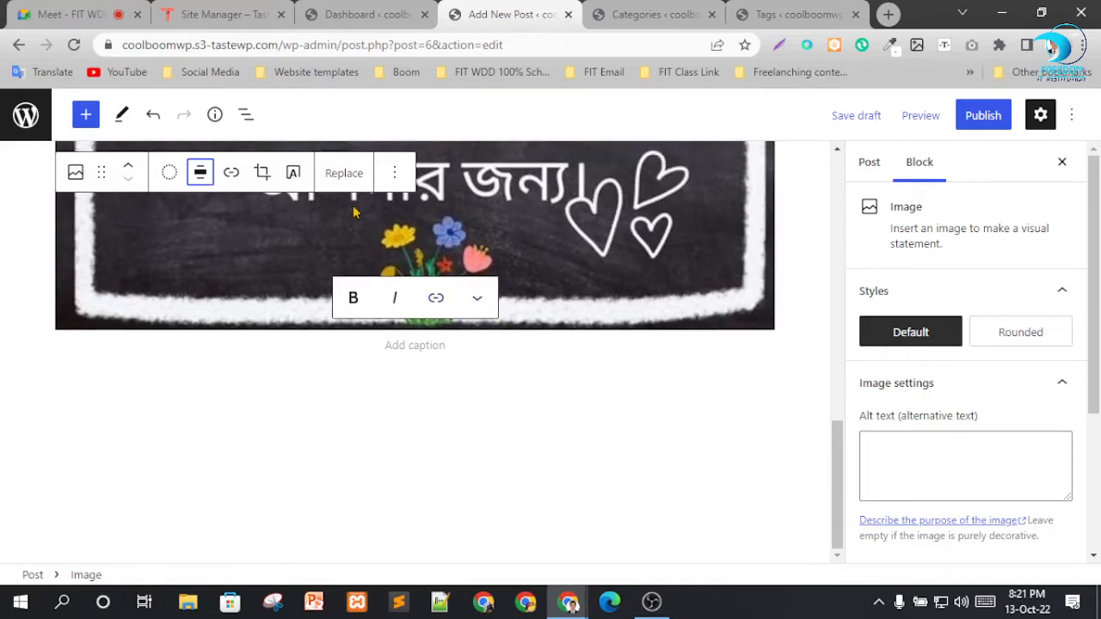
click(200, 173)
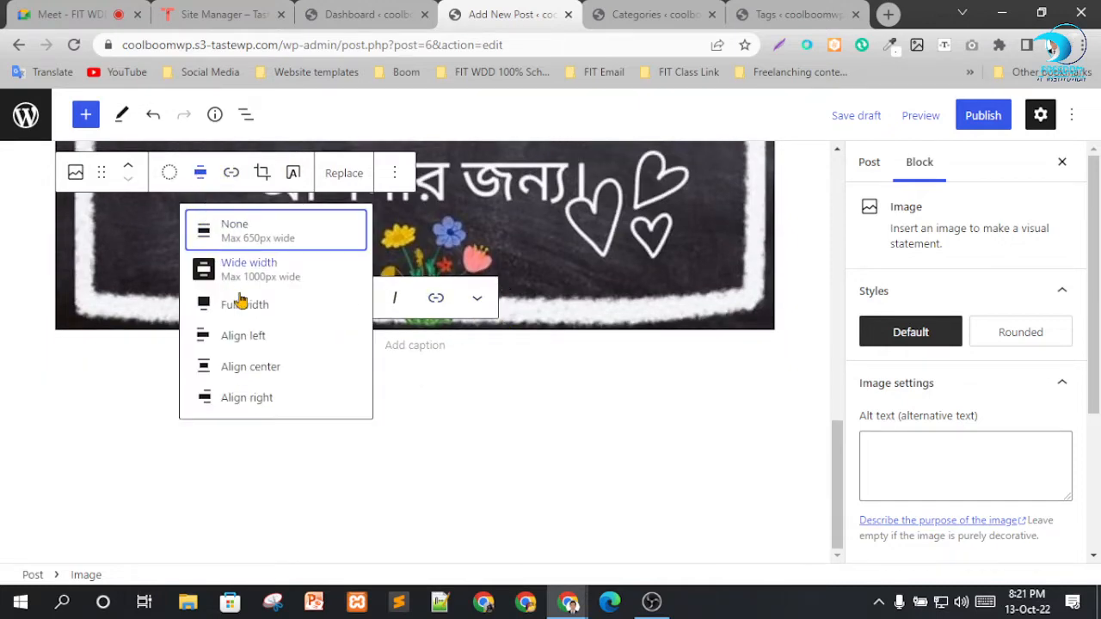
click(561, 402)
Caption the image "Boom & Coom".
click(483, 278)
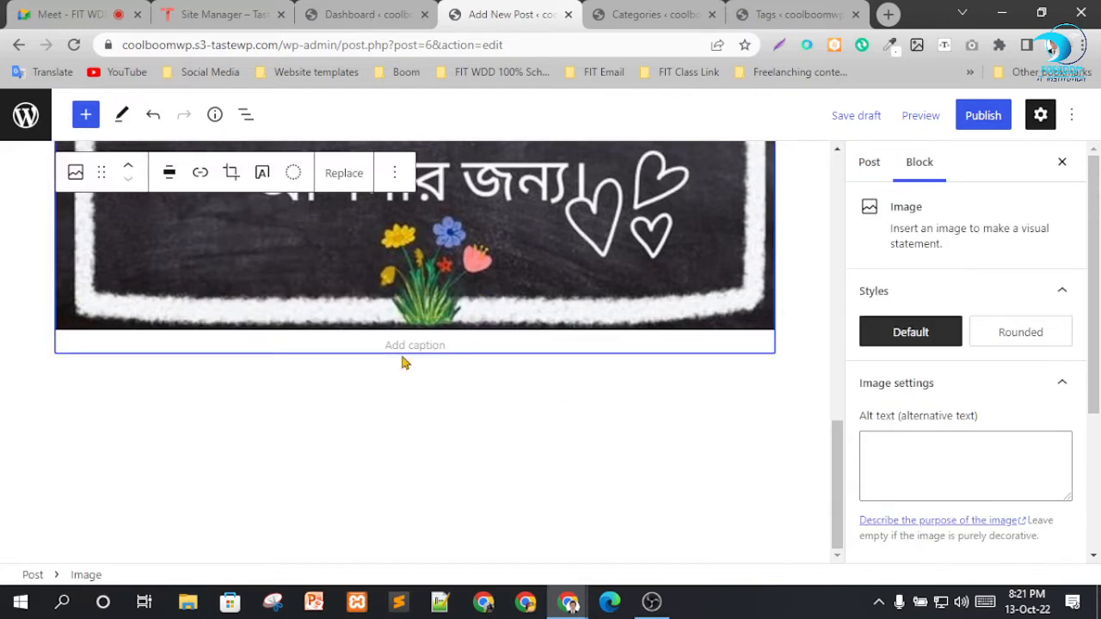
click(403, 345)
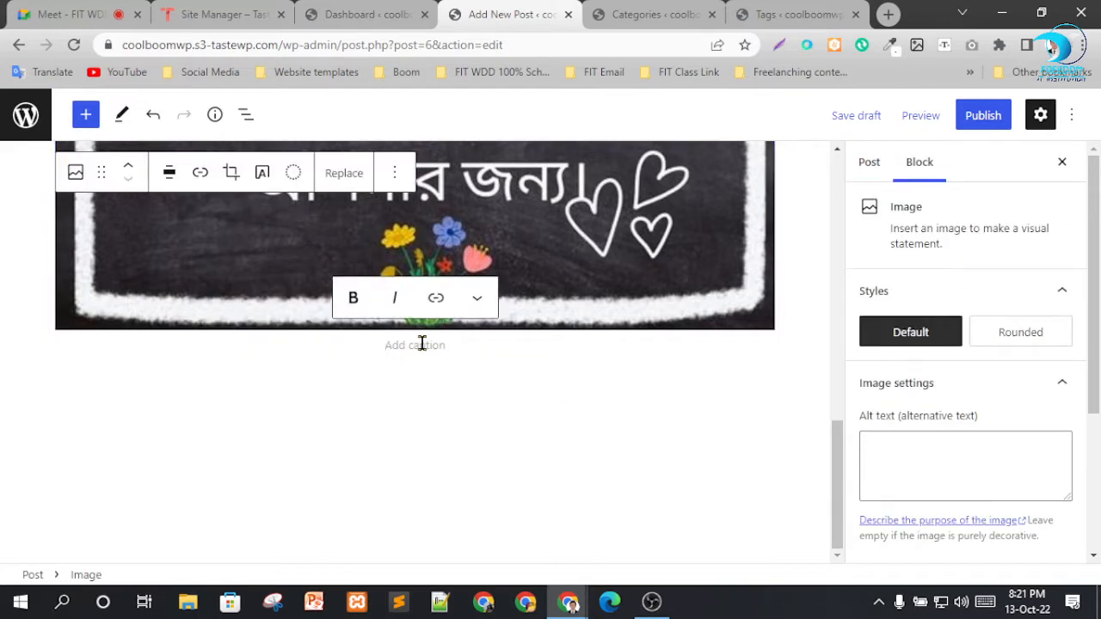
text(B)
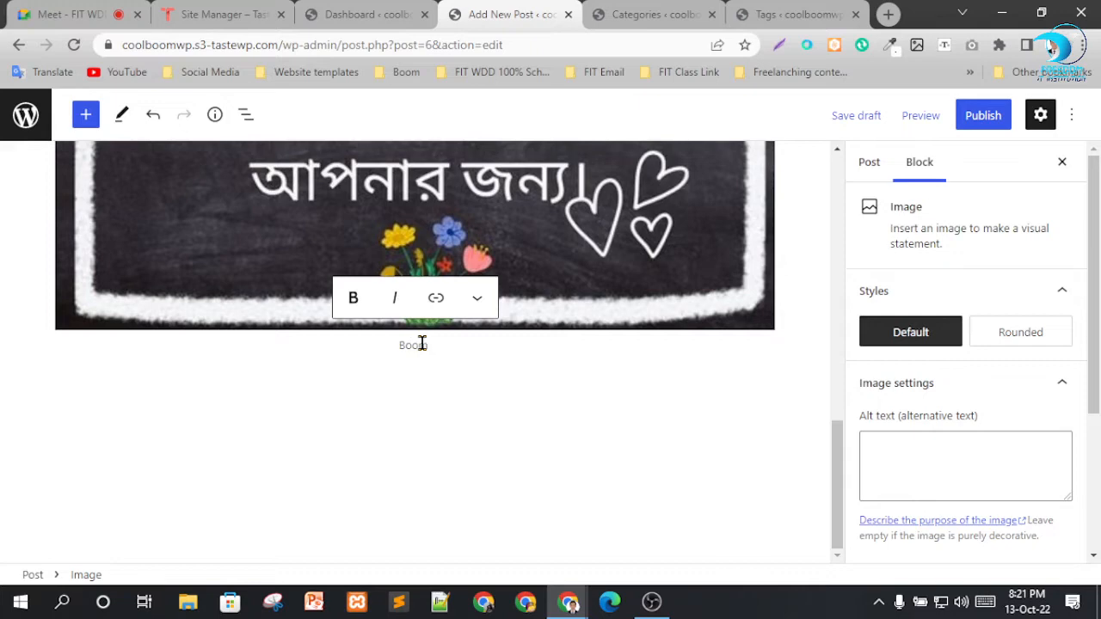
text(oom & Boom)
click(474, 408)
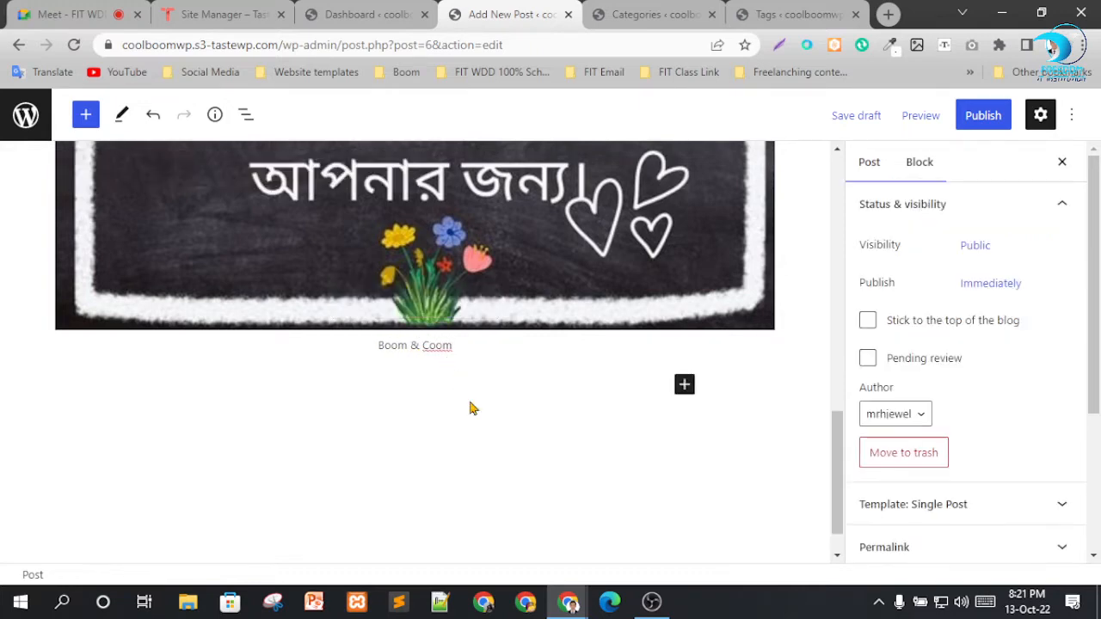
Add a paragraph block below the captioned image and paste the copied slug explanation text into it.
click(684, 385)
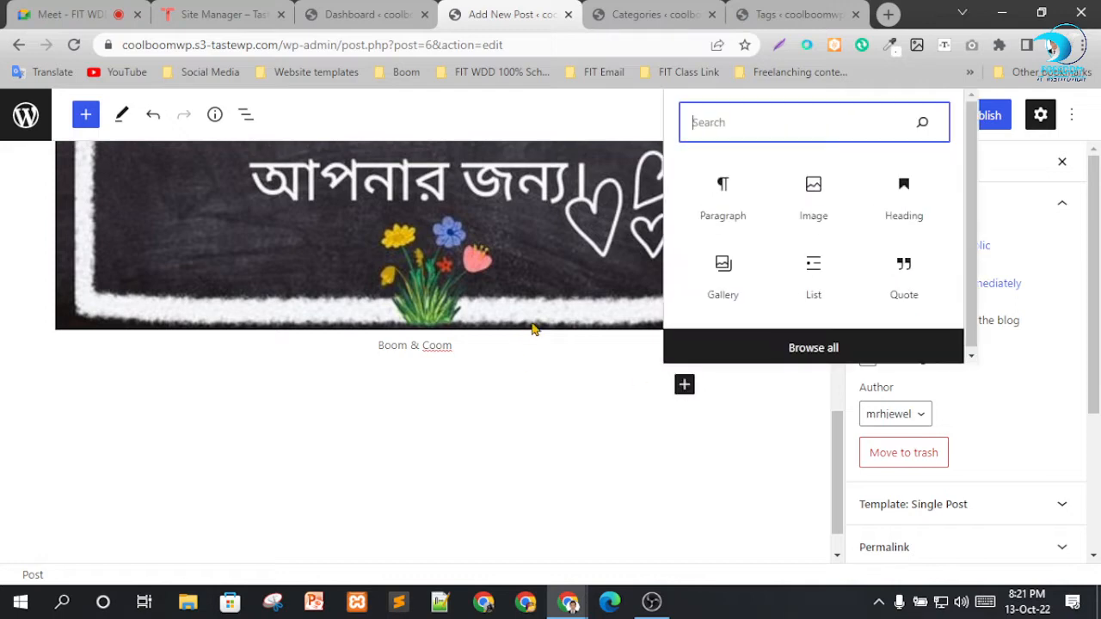
click(726, 205)
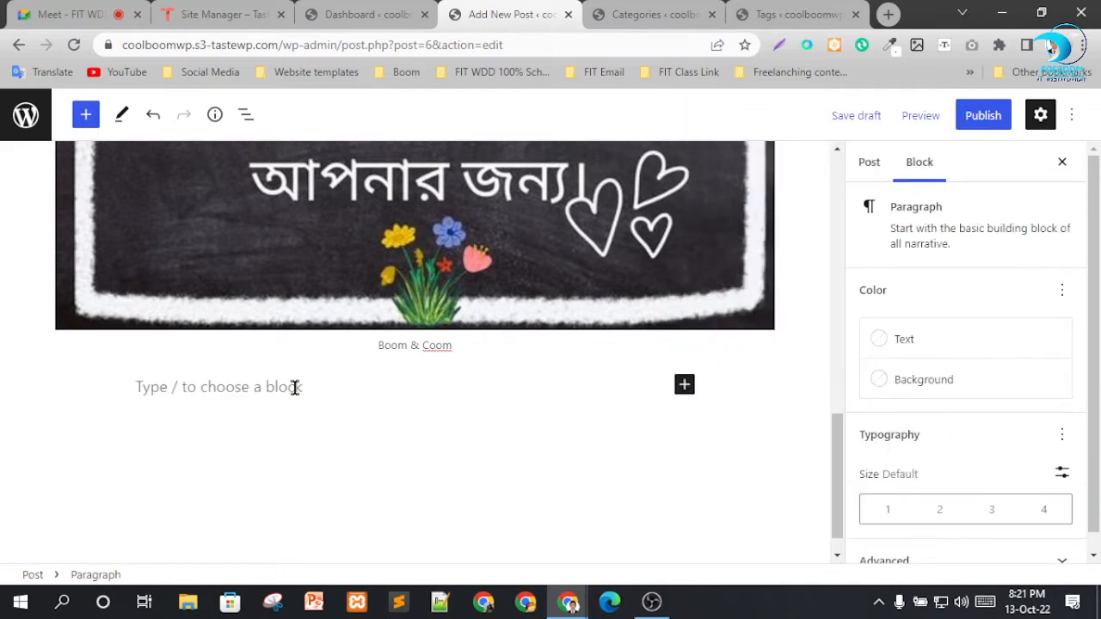
text(The "slug" is the URL-friendly version of the name. It is usually all lowercase and contains only letters, numbers, and hyphens.The "slug" is the URL-friendly version of the name. It is usually all lowercase and contains only letters, numbers, and hyphens.The "slug" is the URL-friendly version of the name. It is usually all lowercase and contains only letters, numbers, and hyphens.)
click(517, 463)
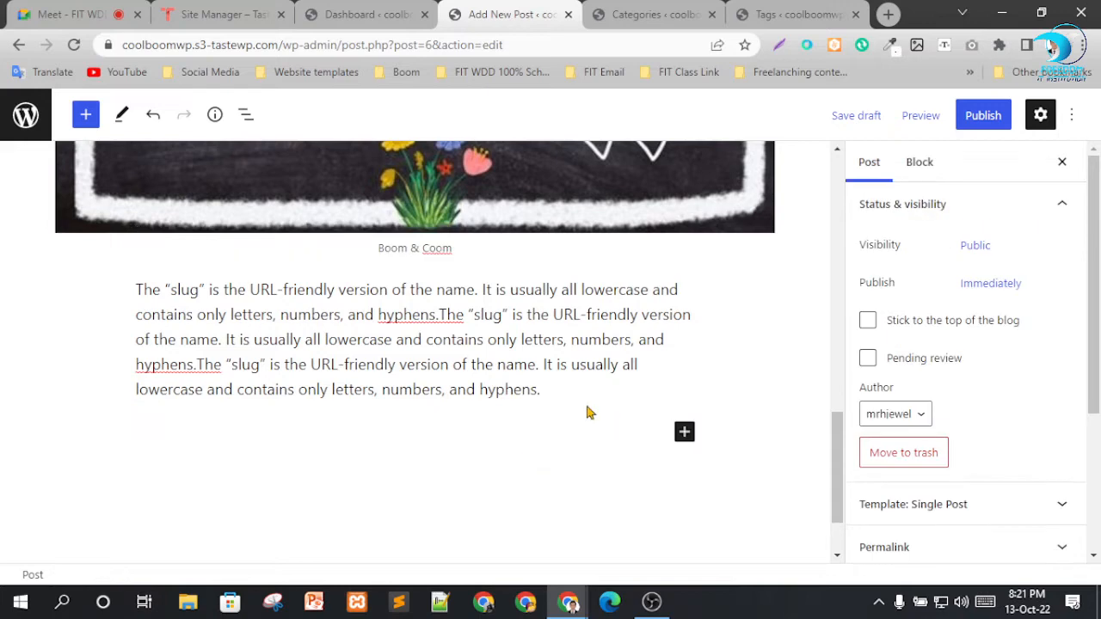
click(584, 389)
click(613, 435)
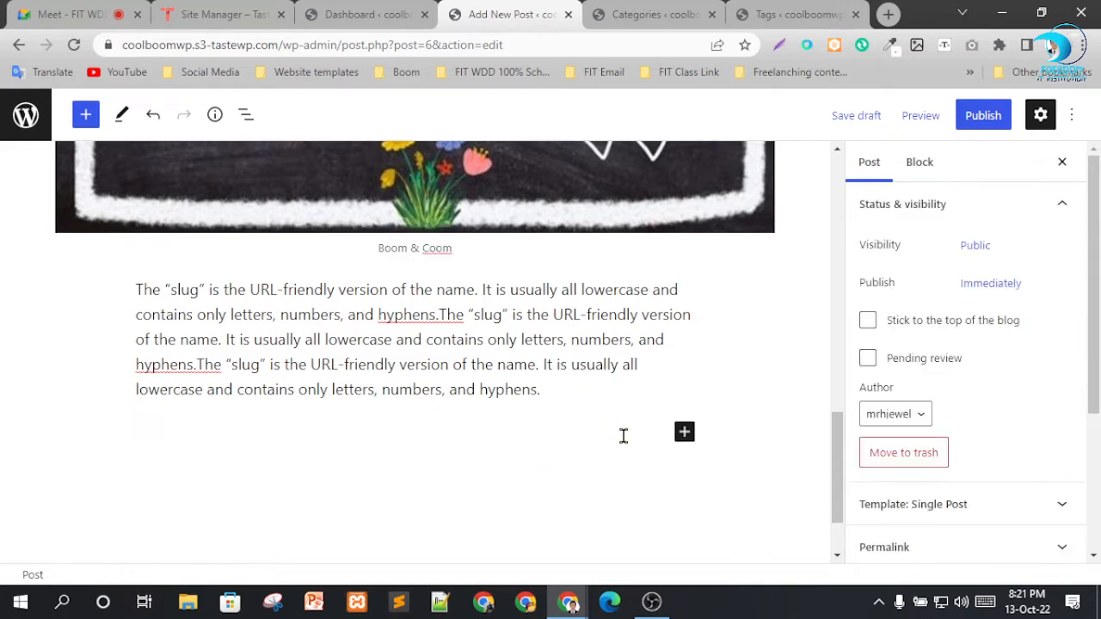
Add a quote block below the last paragraph reading "Strive for Self Development" with the citation "Freedom It Institution".
click(686, 434)
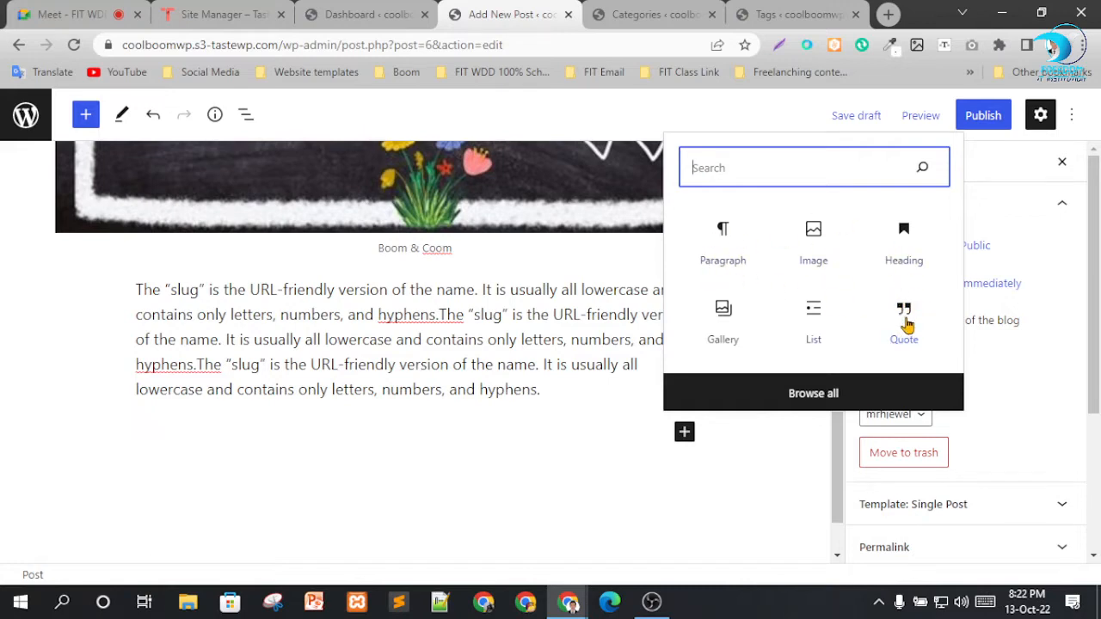
click(904, 321)
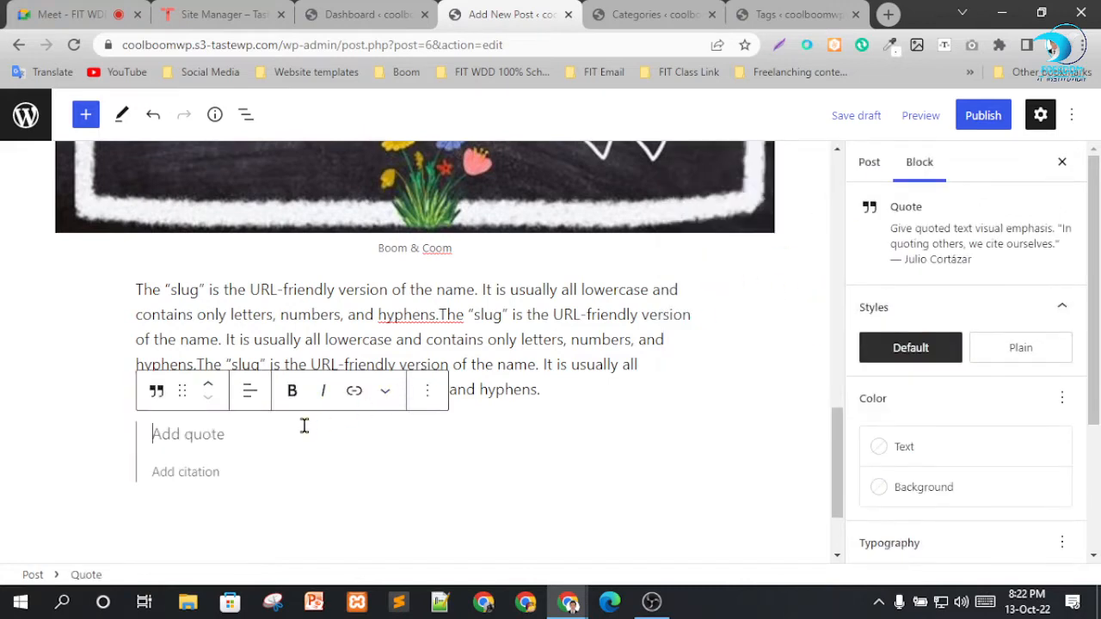
text(Strive for S)
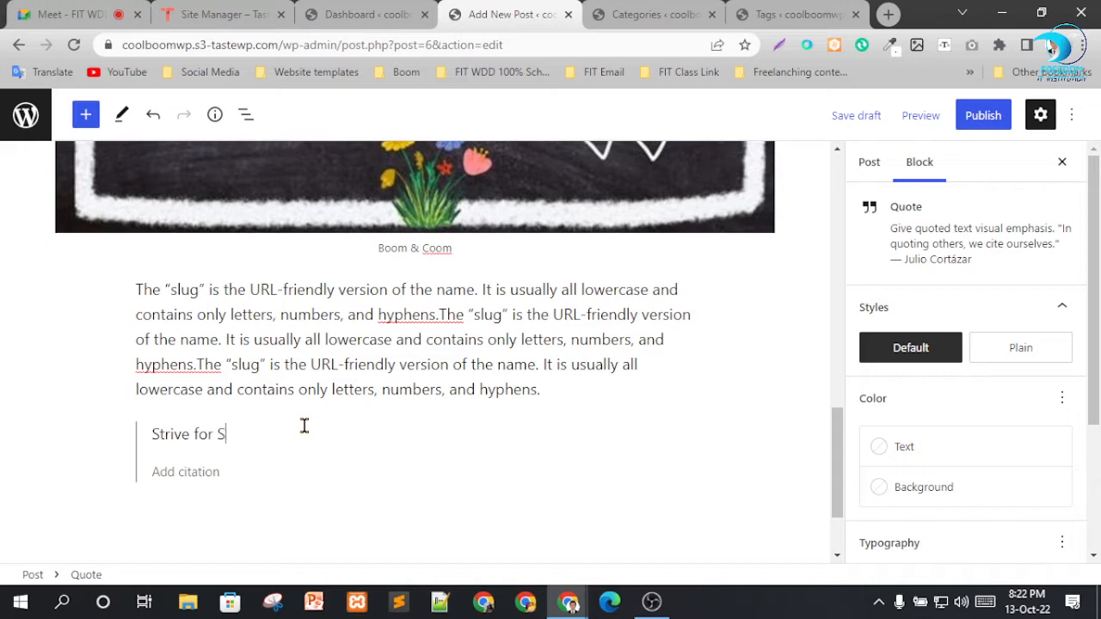
text(elf Dev)
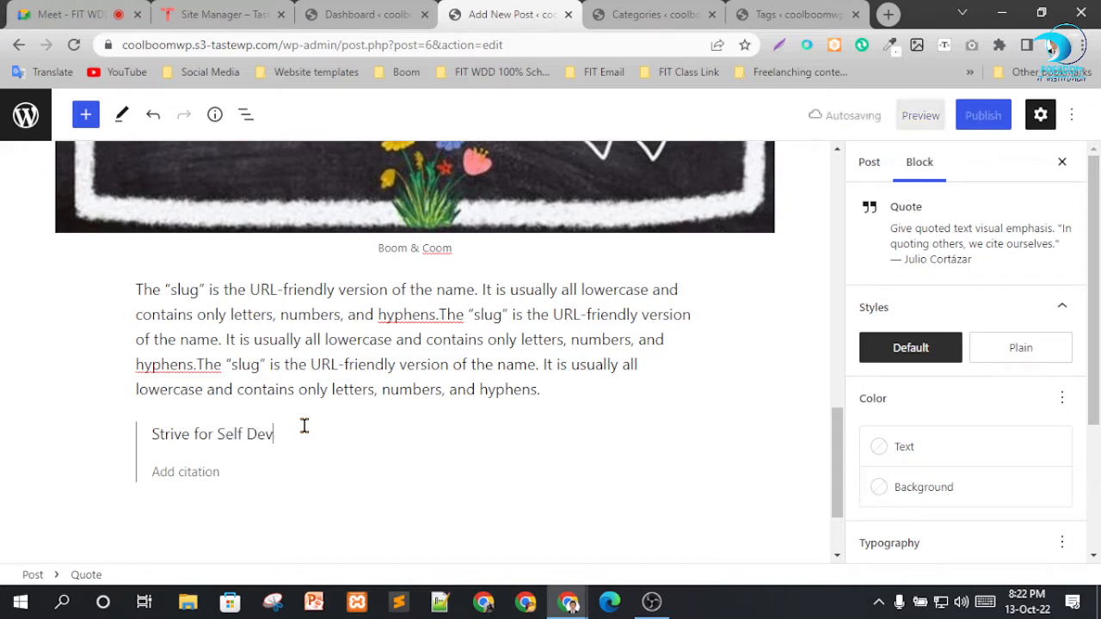
text(elopment)
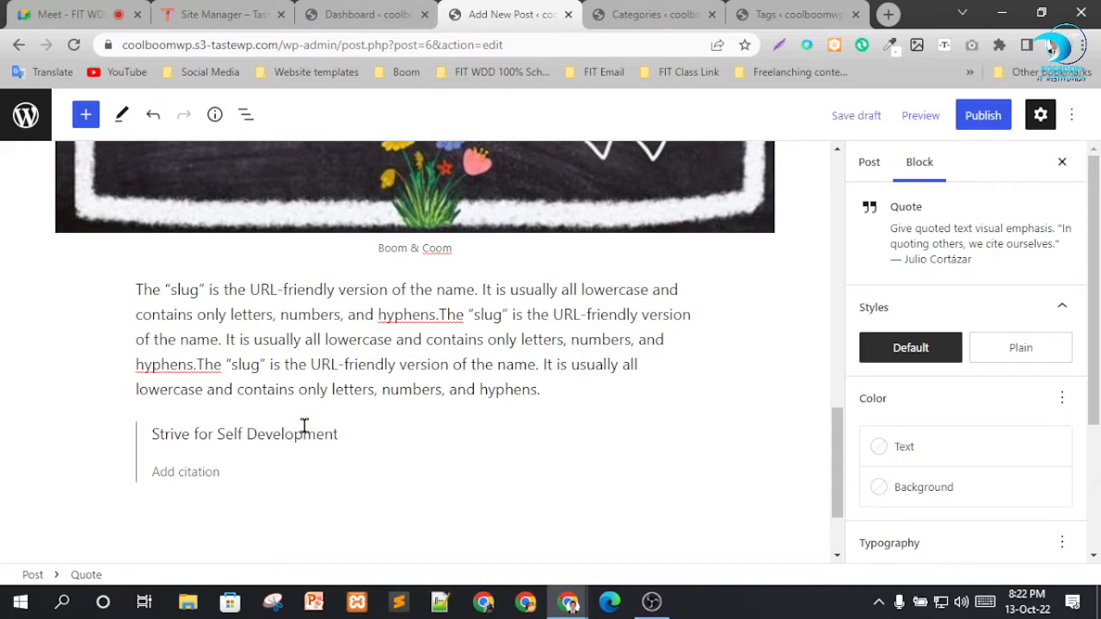
click(268, 469)
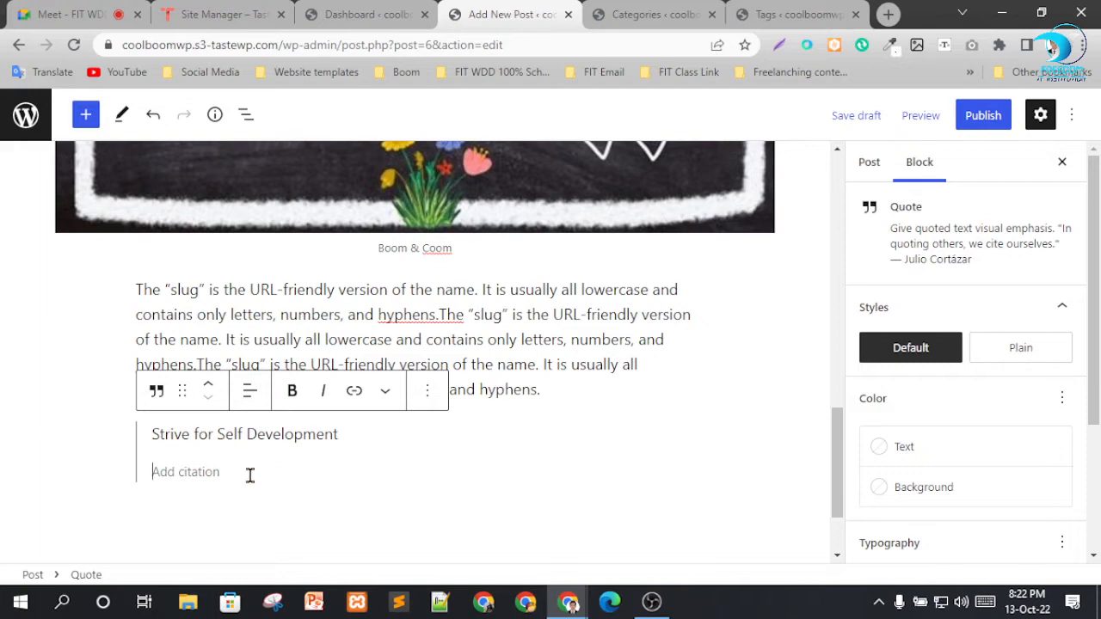
text(Freedom It Institution)
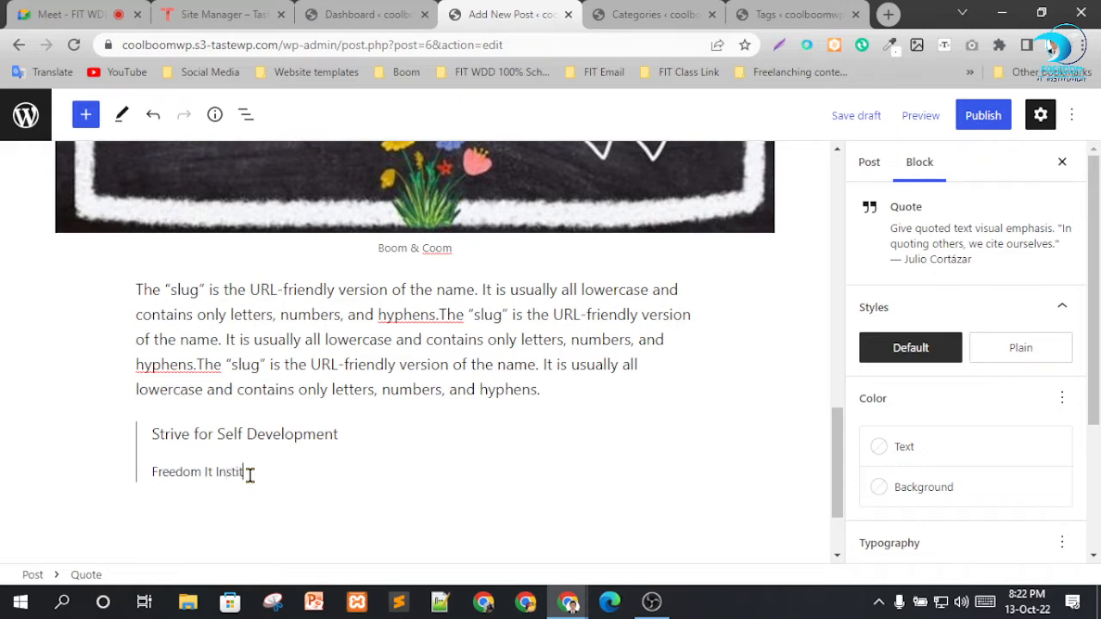
click(342, 524)
Try center alignment on the paragraph below the "Cool" heading and set it back to left alignment.
scroll(376, 455, down, 2)
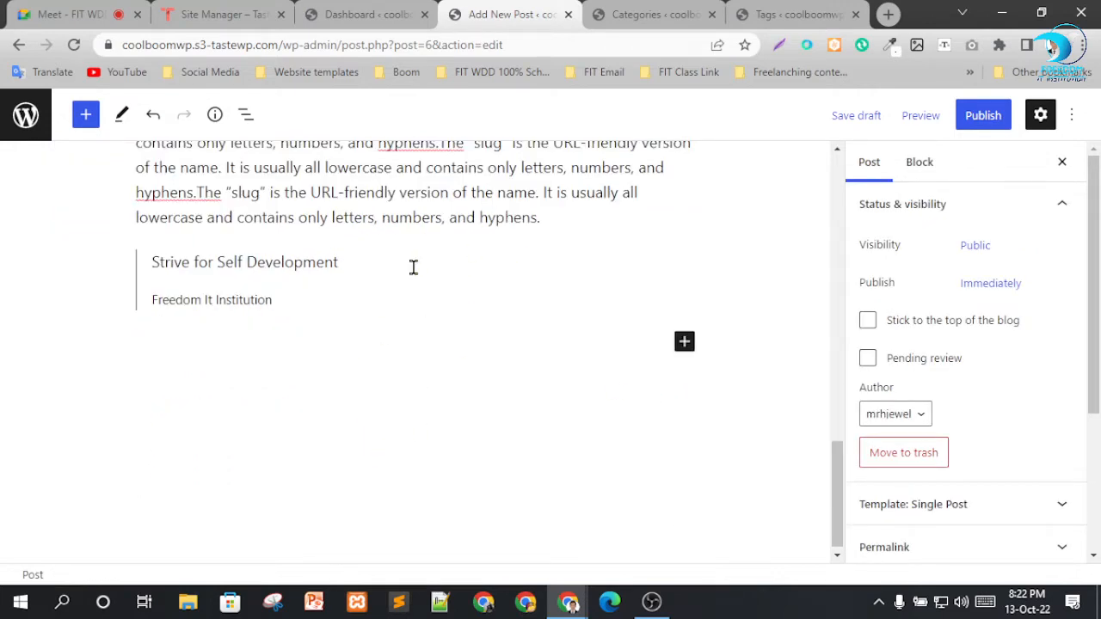
scroll(295, 336, up, 3)
scroll(456, 334, down, 2)
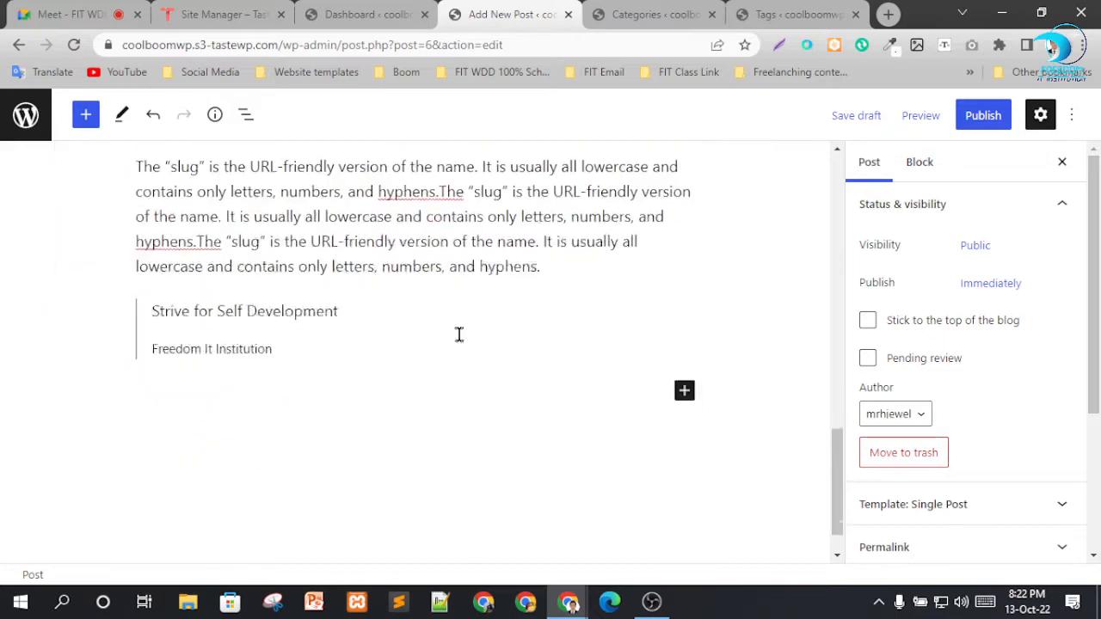
scroll(565, 361, up, 3)
scroll(565, 362, up, 8)
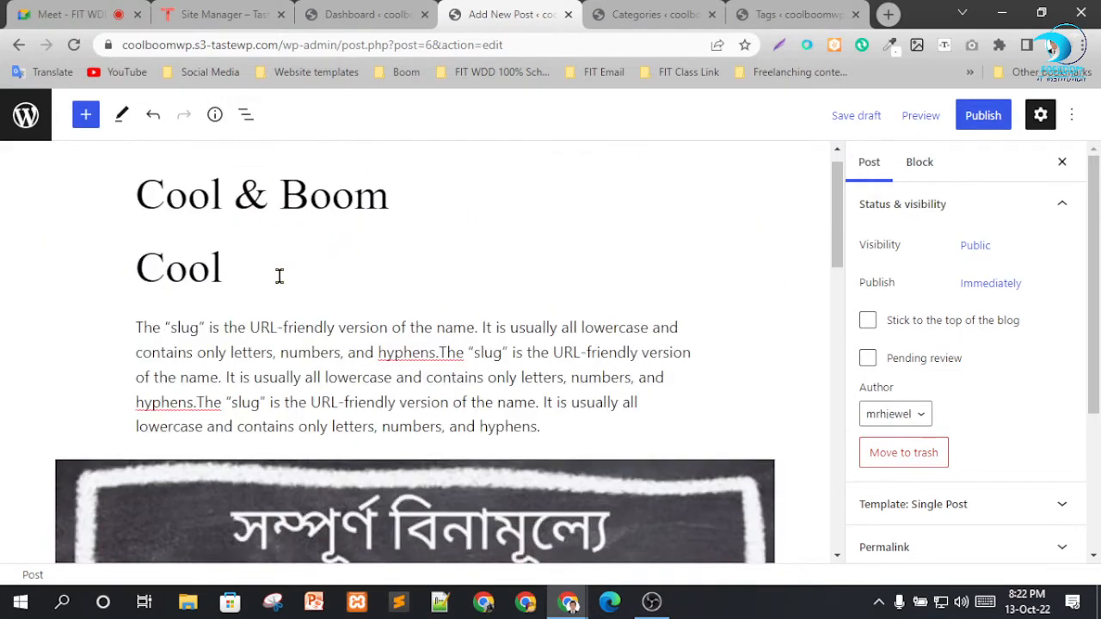
scroll(378, 292, down, 2)
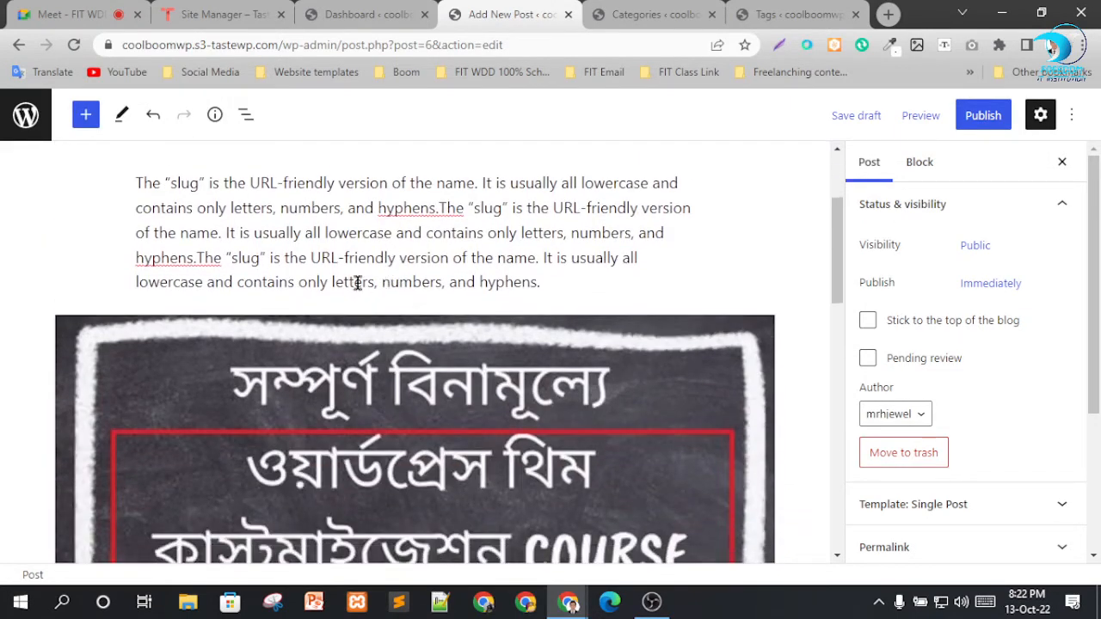
click(249, 208)
click(248, 172)
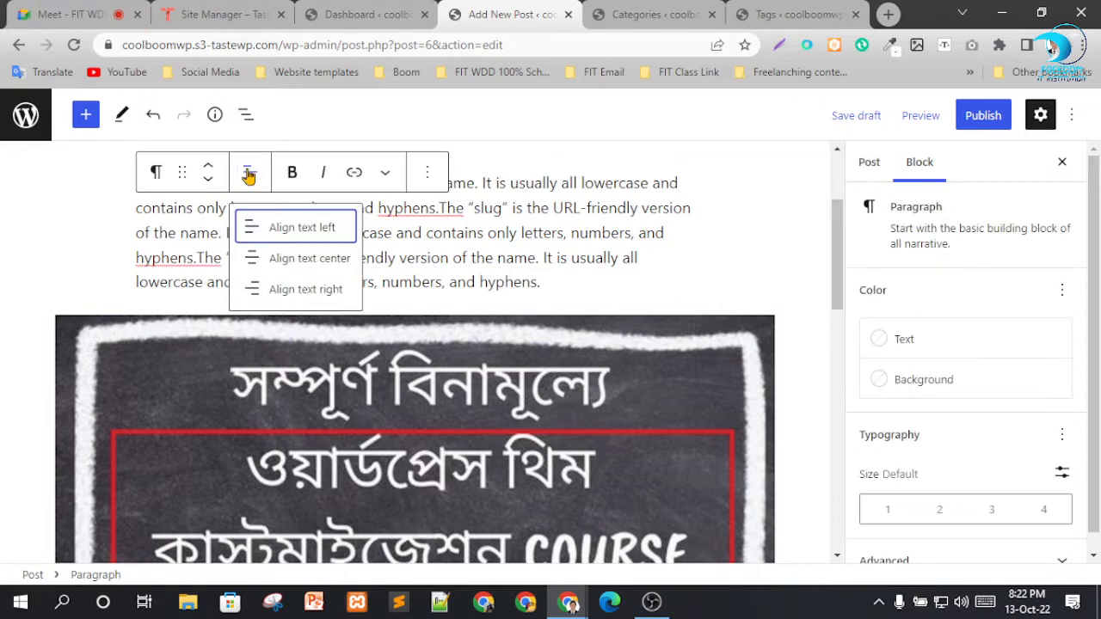
click(270, 260)
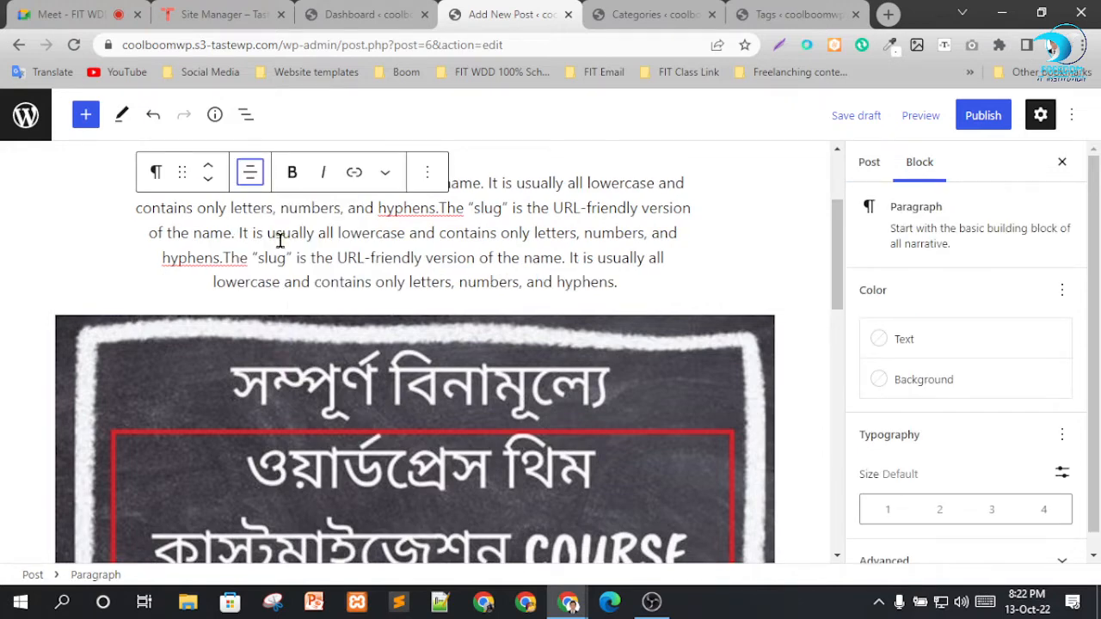
click(252, 174)
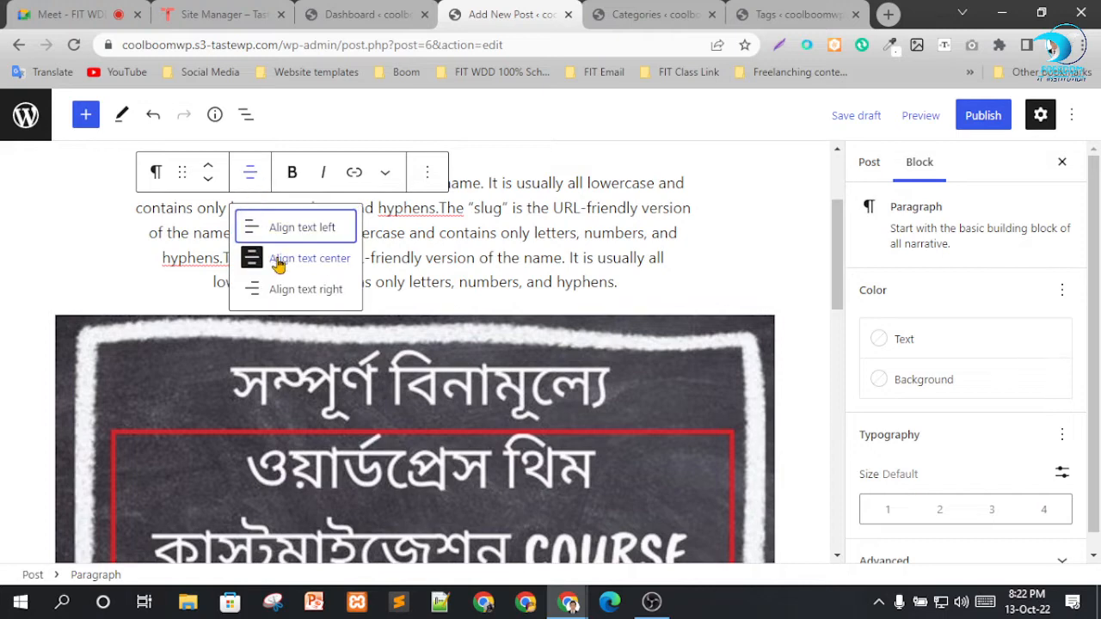
click(275, 226)
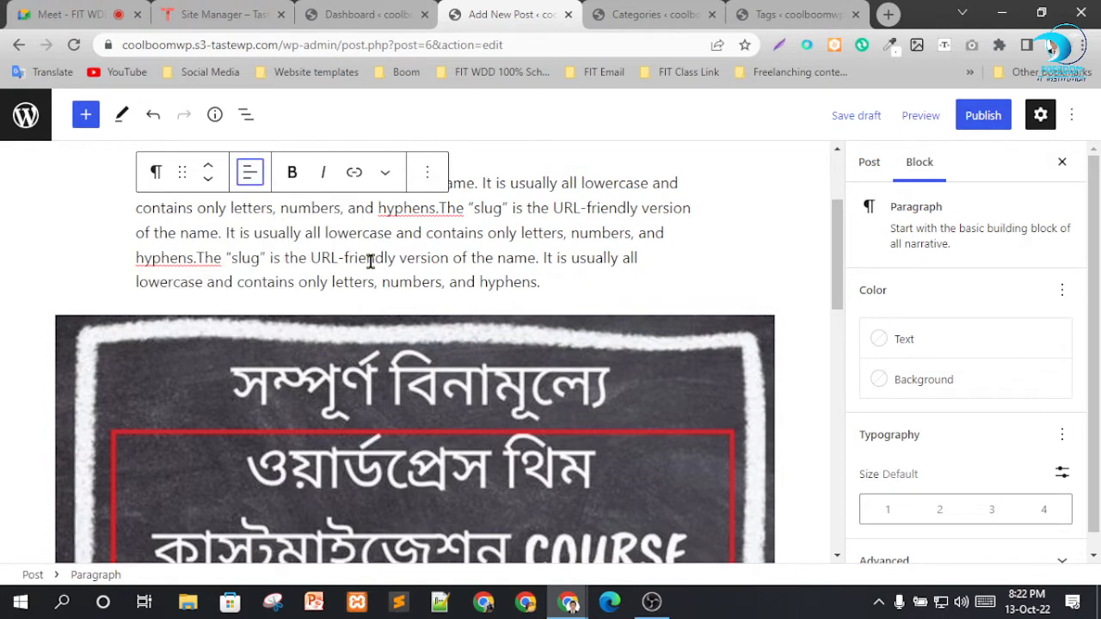
Rename the Uncategorized category to "Boom", set its slug to "Boom", and update the category.
click(638, 12)
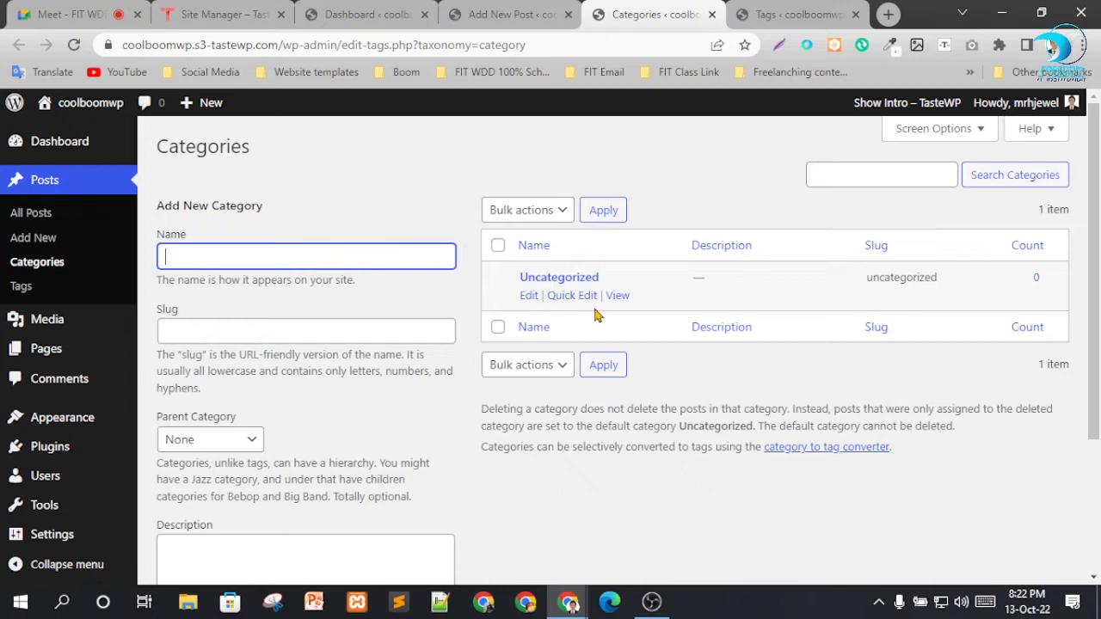
click(578, 279)
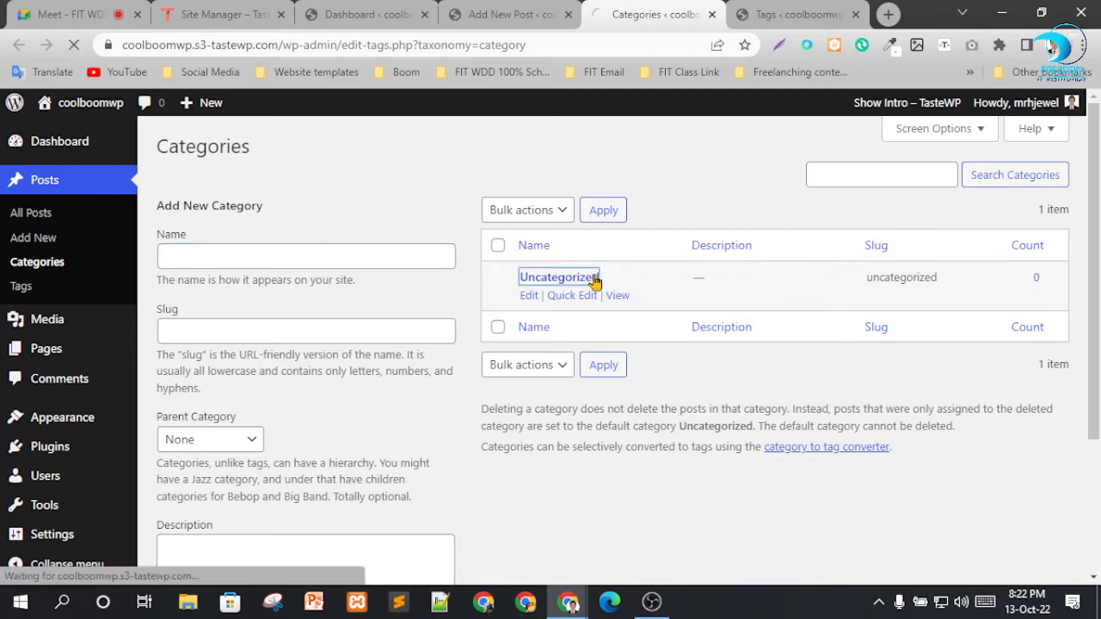
double_click(360, 188)
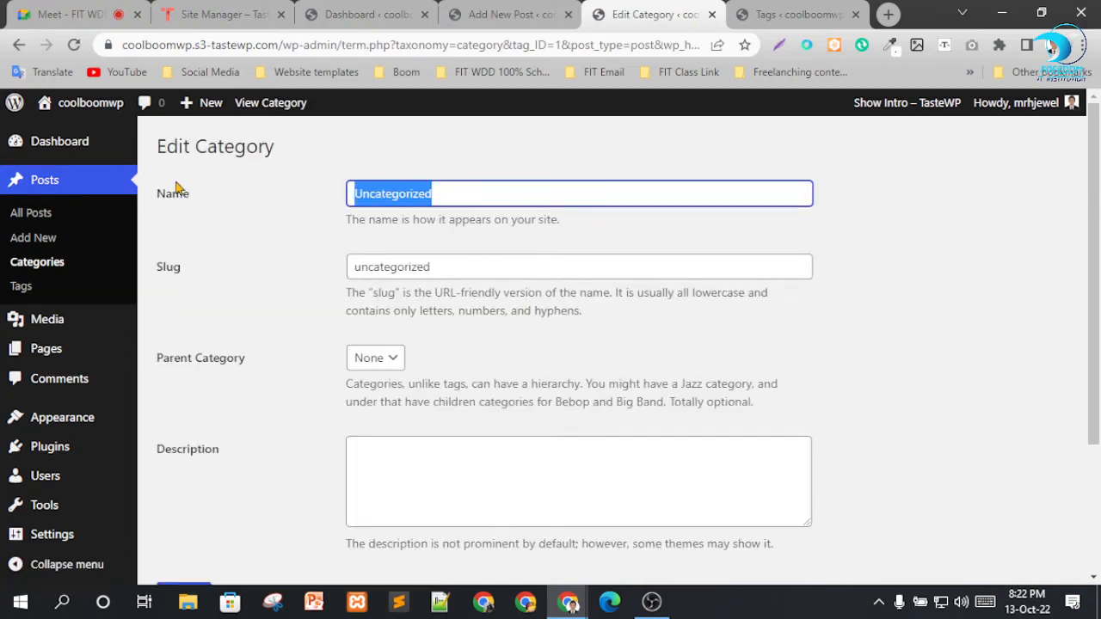
text(Bo)
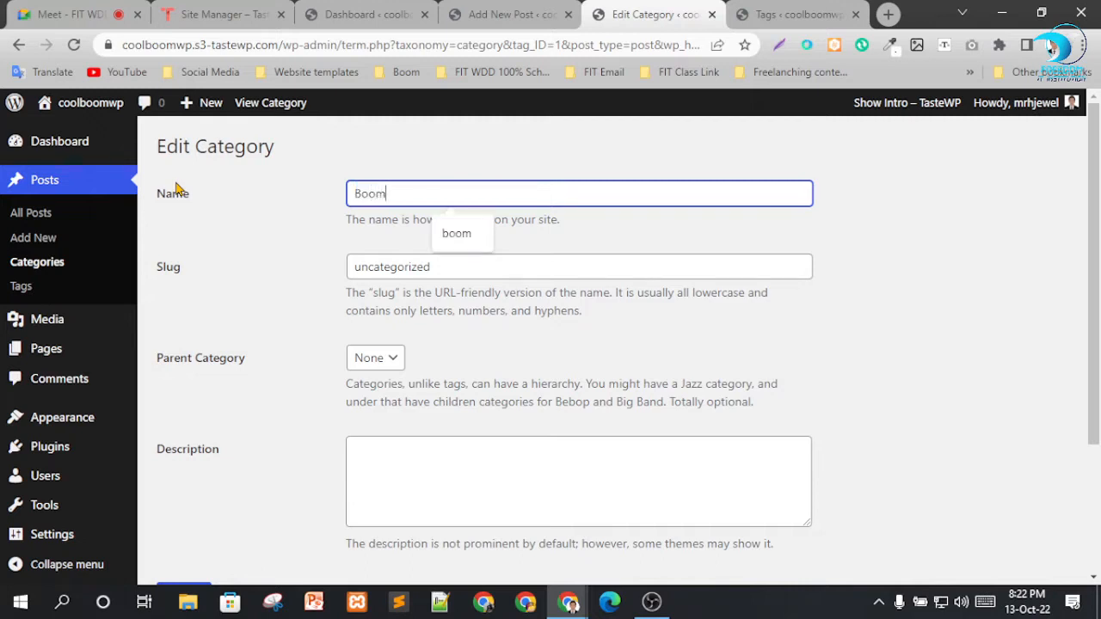
text(om)
key(Tab)
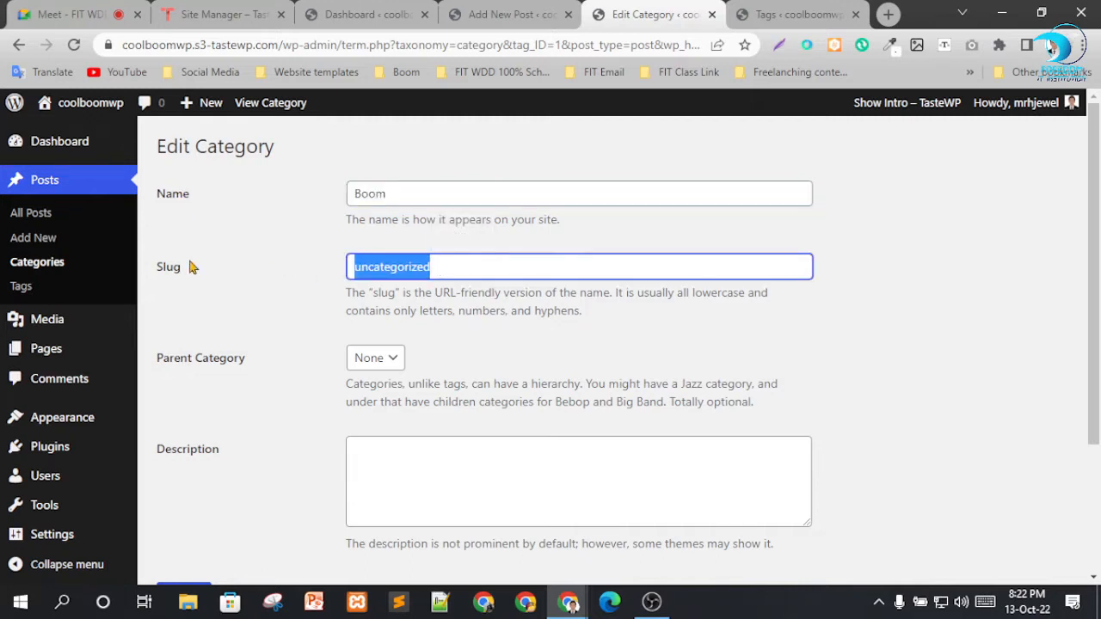
text(Boom)
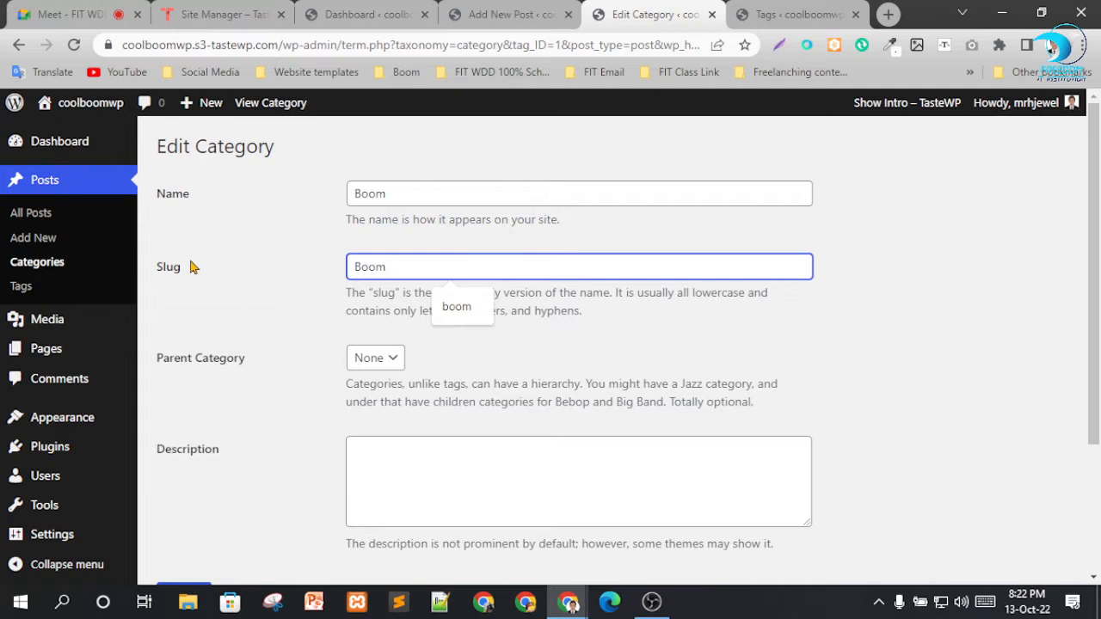
scroll(355, 421, down, 3)
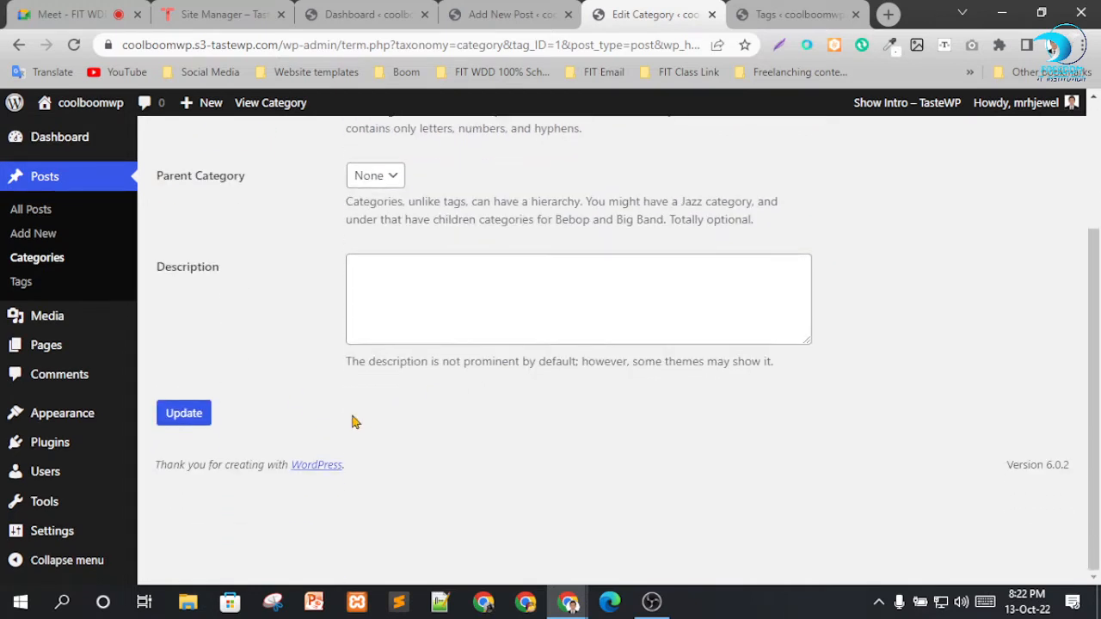
click(197, 409)
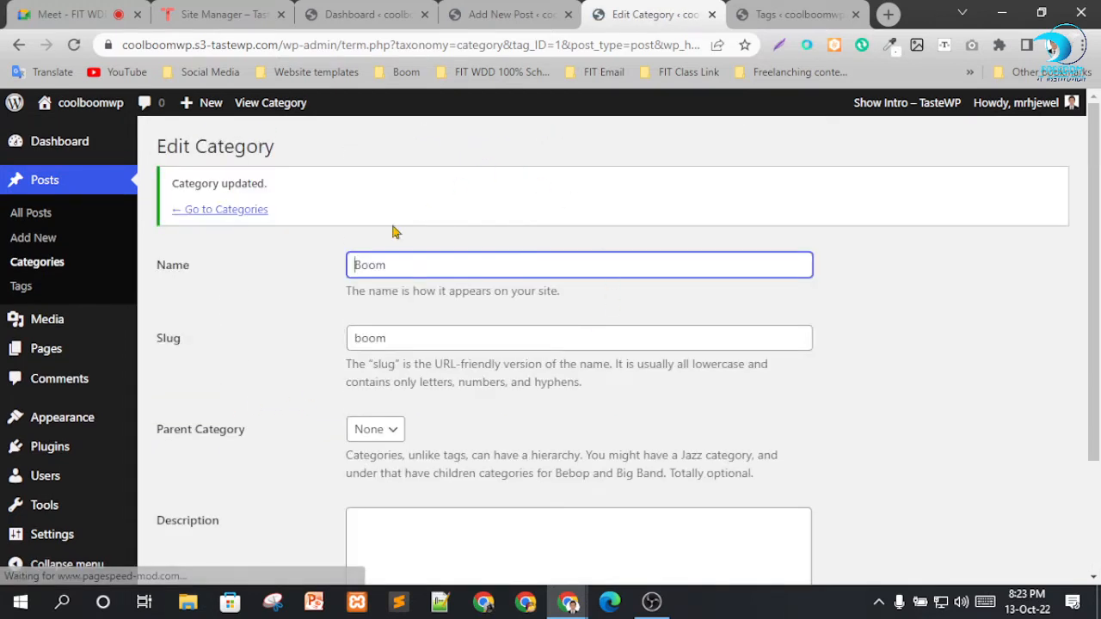
Add a new category named "Coom" with the slug "Cool" and Boom as its parent category.
click(254, 212)
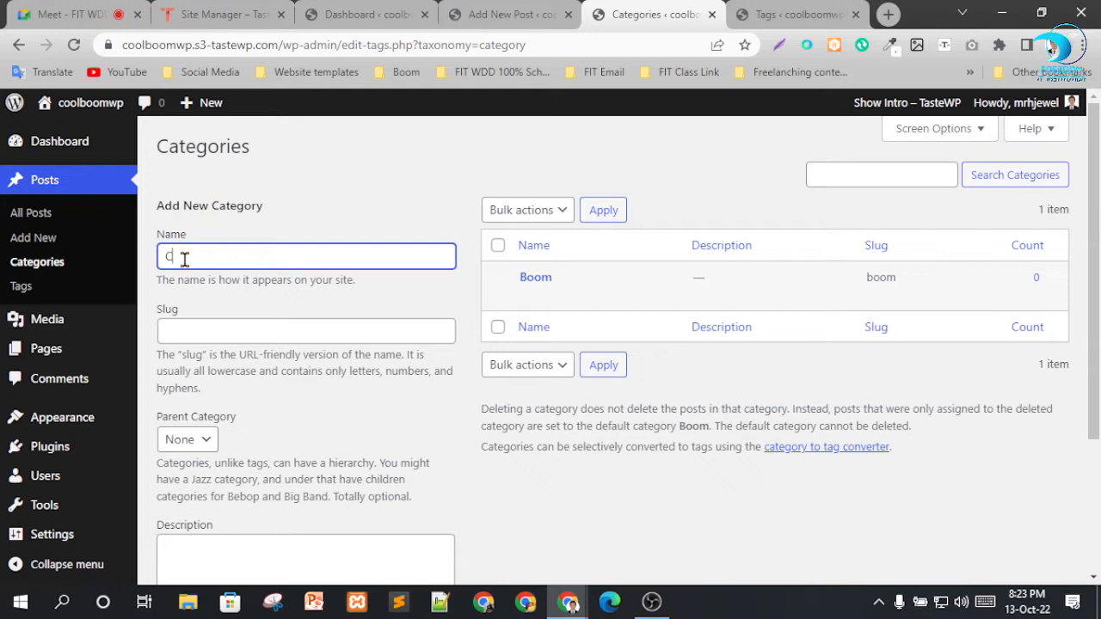
click(182, 332)
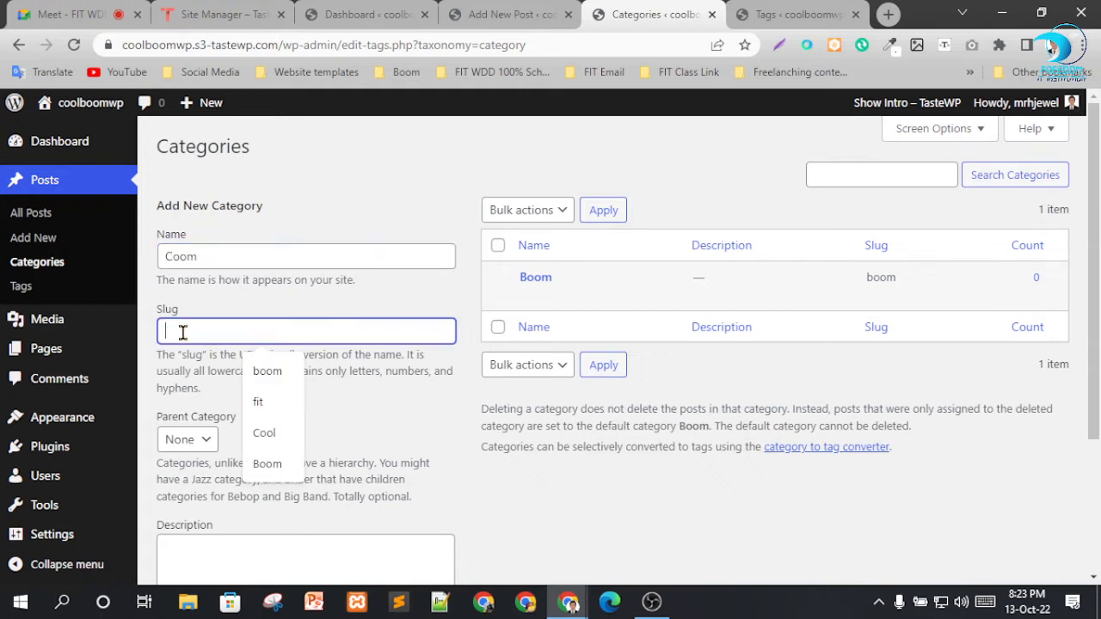
click(263, 433)
scroll(271, 443, down, 2)
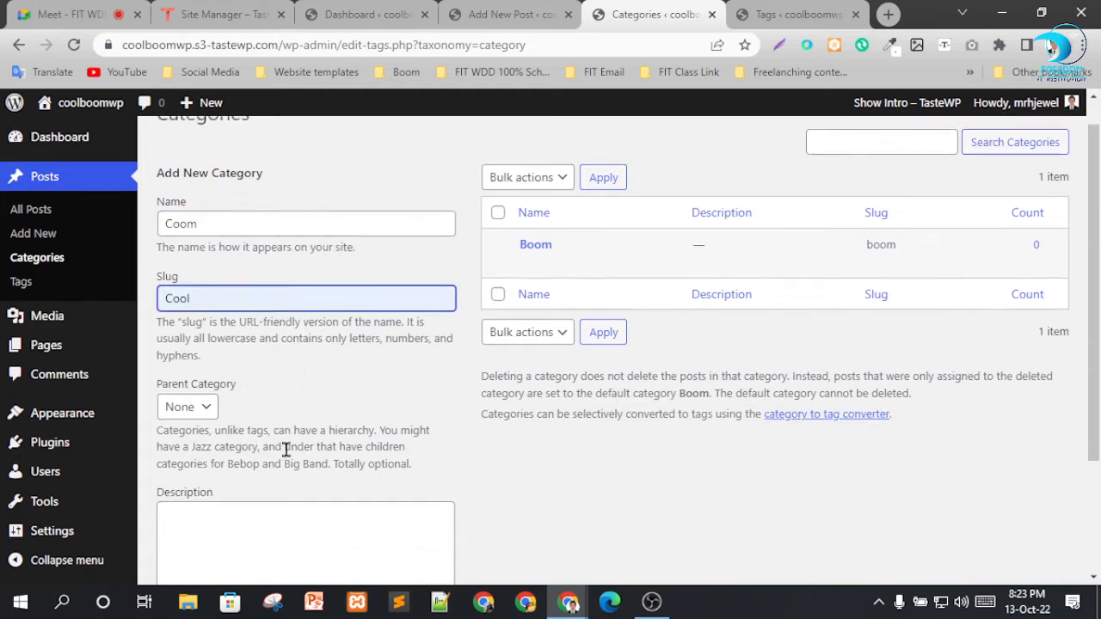
click(187, 268)
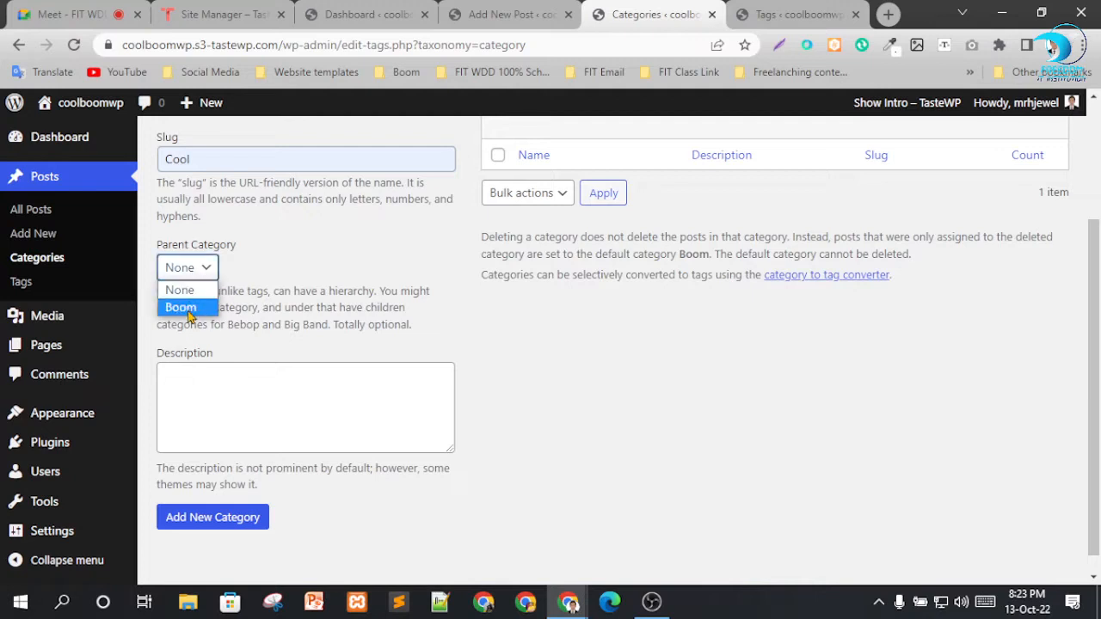
click(181, 307)
click(359, 290)
scroll(204, 420, down, 1)
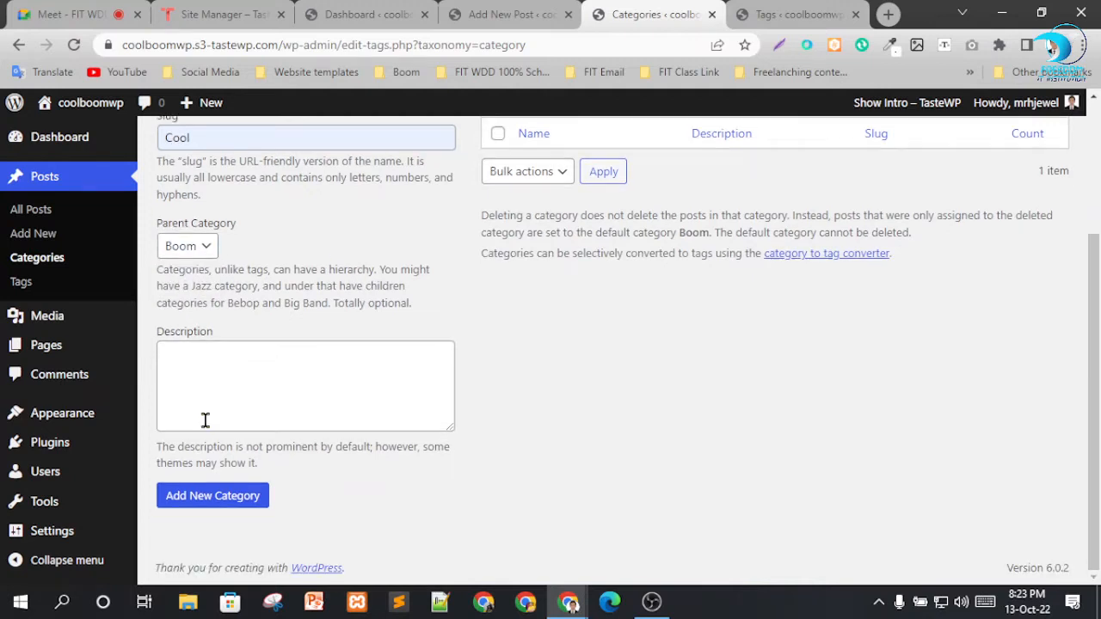
click(215, 496)
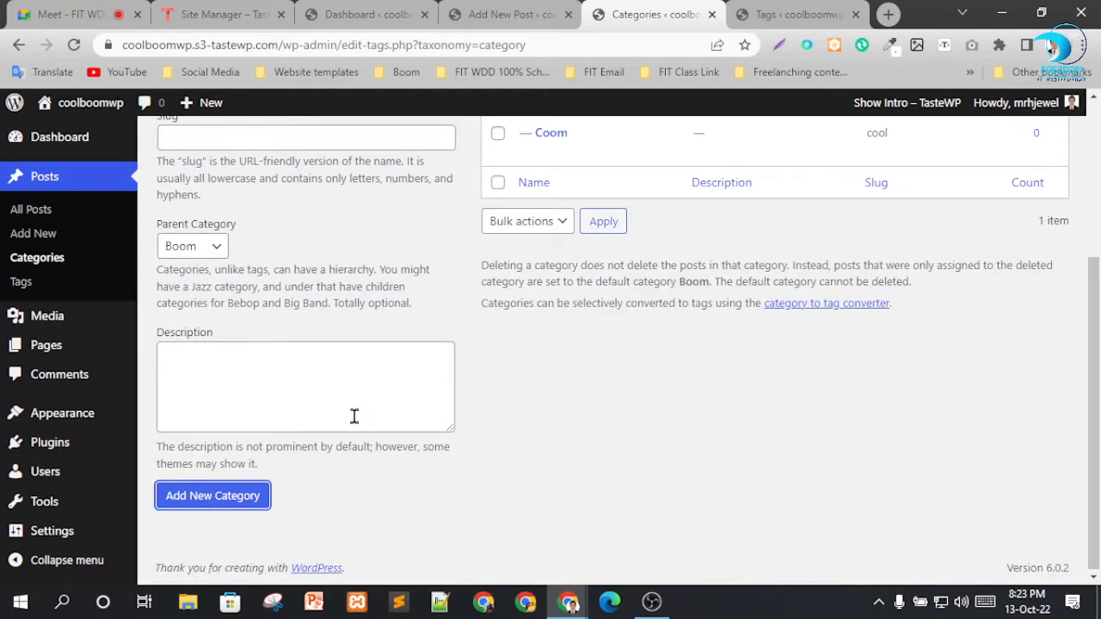
Rename the Coom category to "Cool" and update the category.
scroll(325, 380, up, 3)
scroll(700, 442, down, 1)
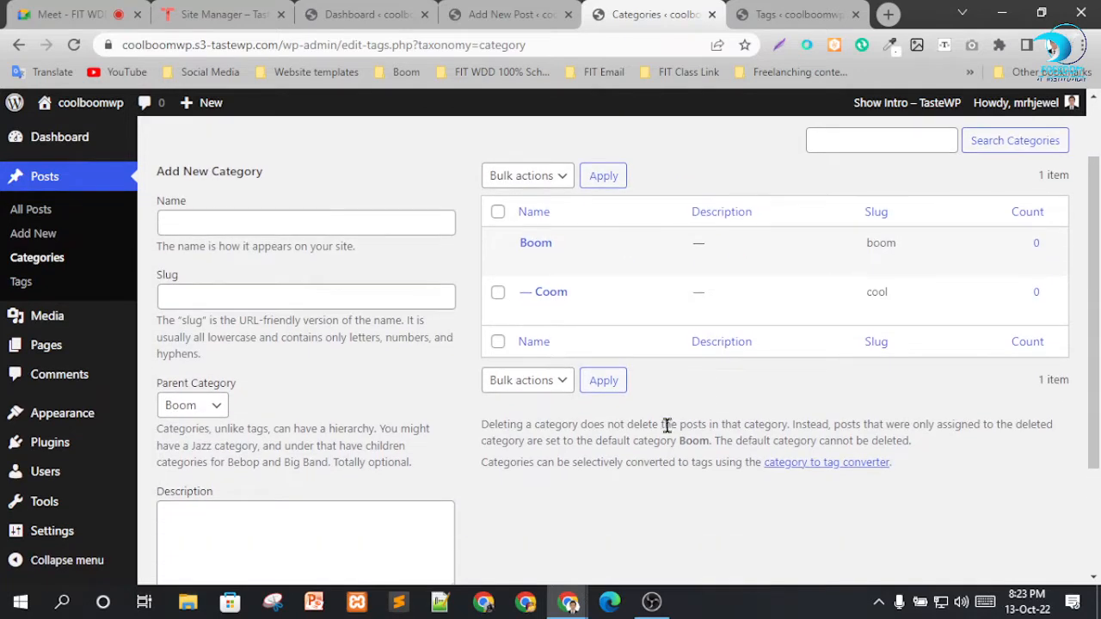
mouse_move(563, 300)
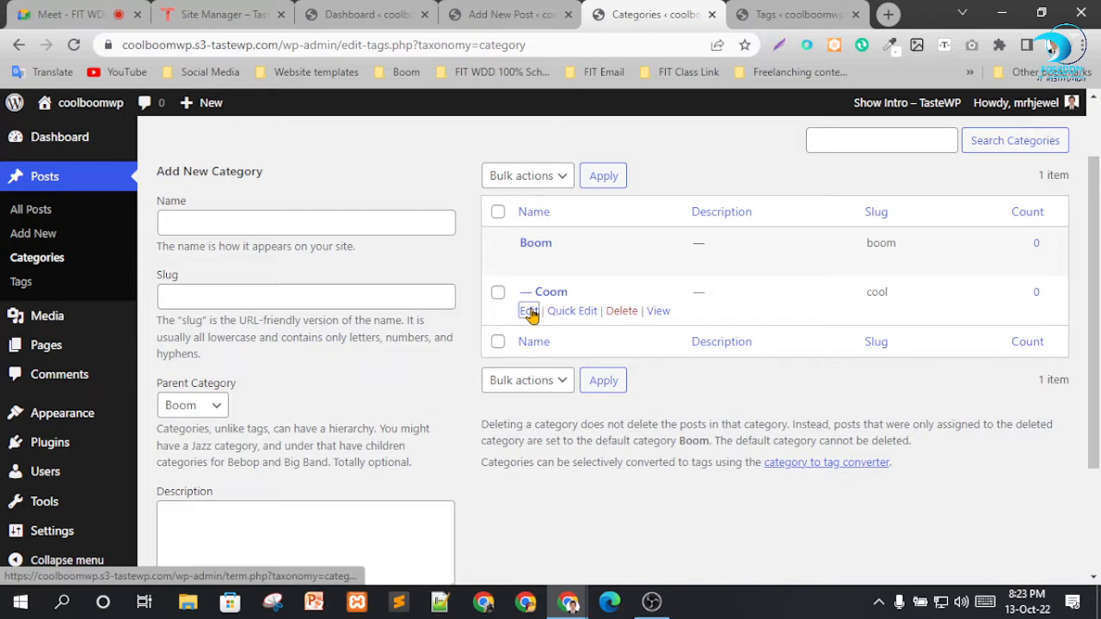
click(531, 312)
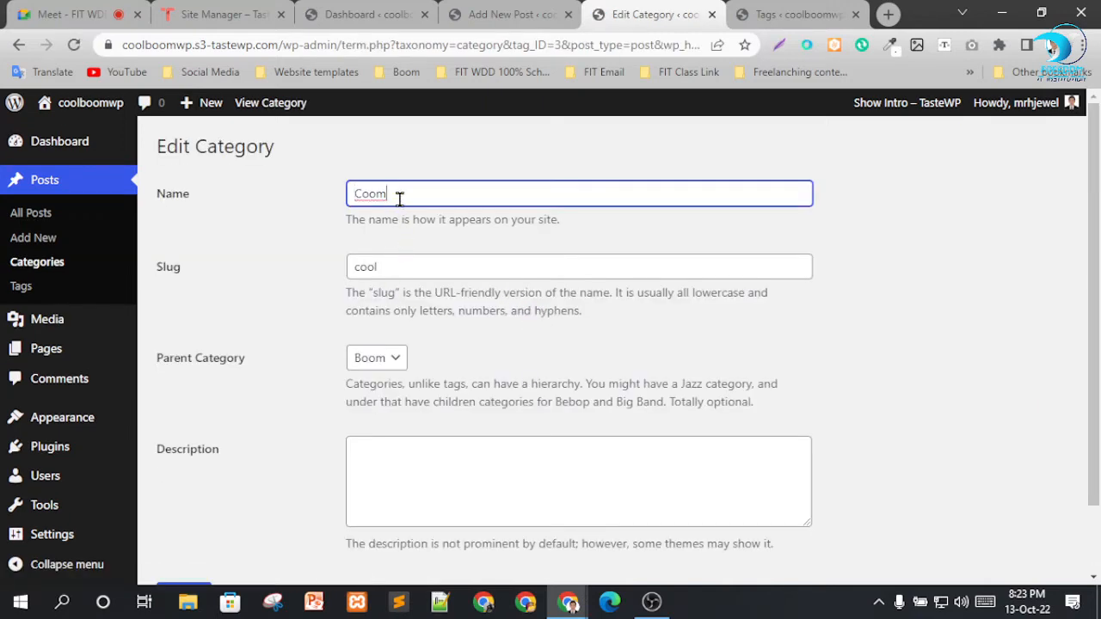
drag(398, 196, 372, 193)
text(ol)
scroll(518, 251, down, 2)
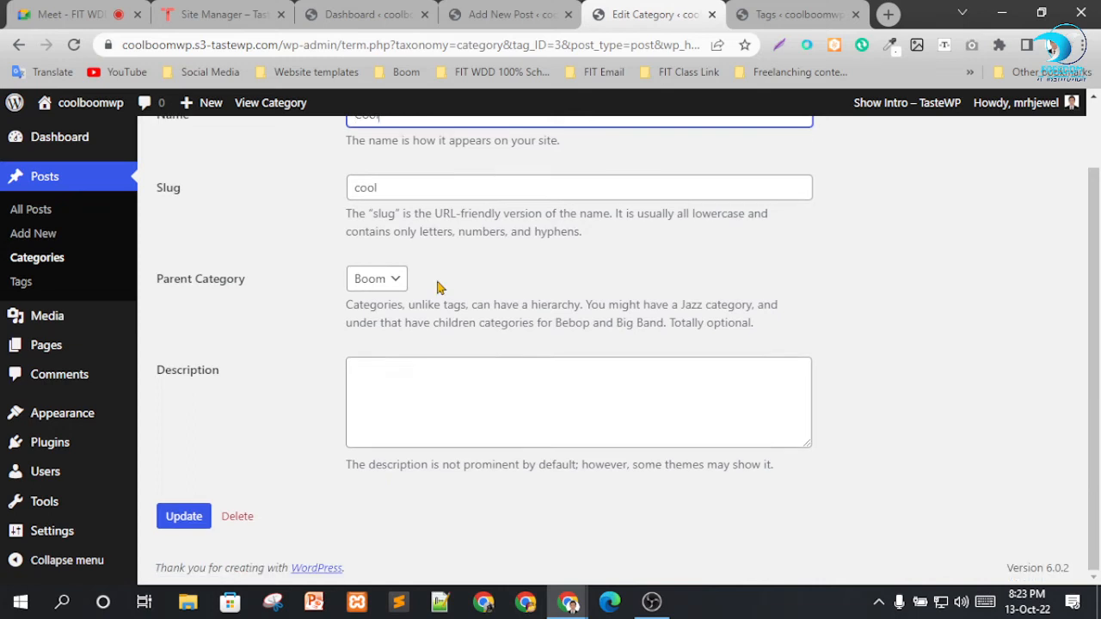
click(193, 521)
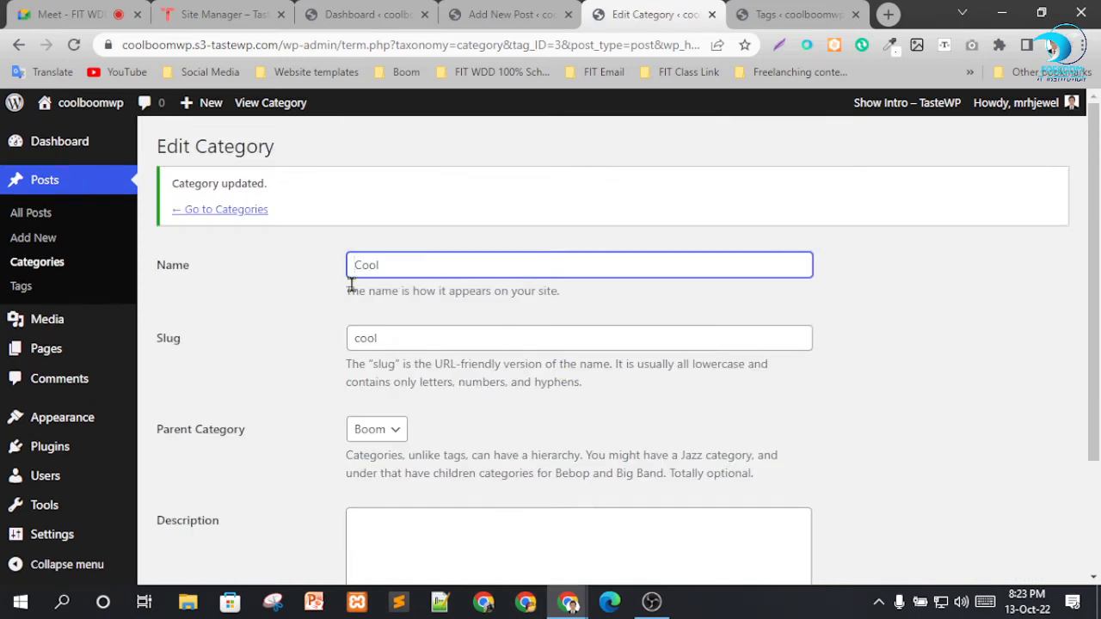
Add a new post tag named "boom" with the slug "Boom" and no description.
click(809, 15)
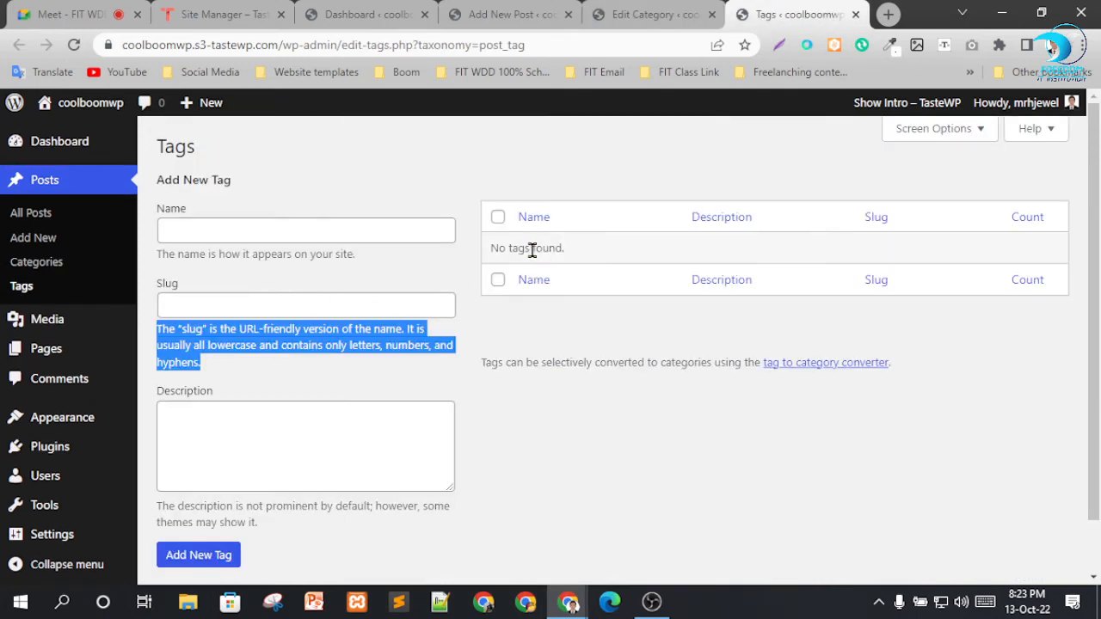
click(312, 231)
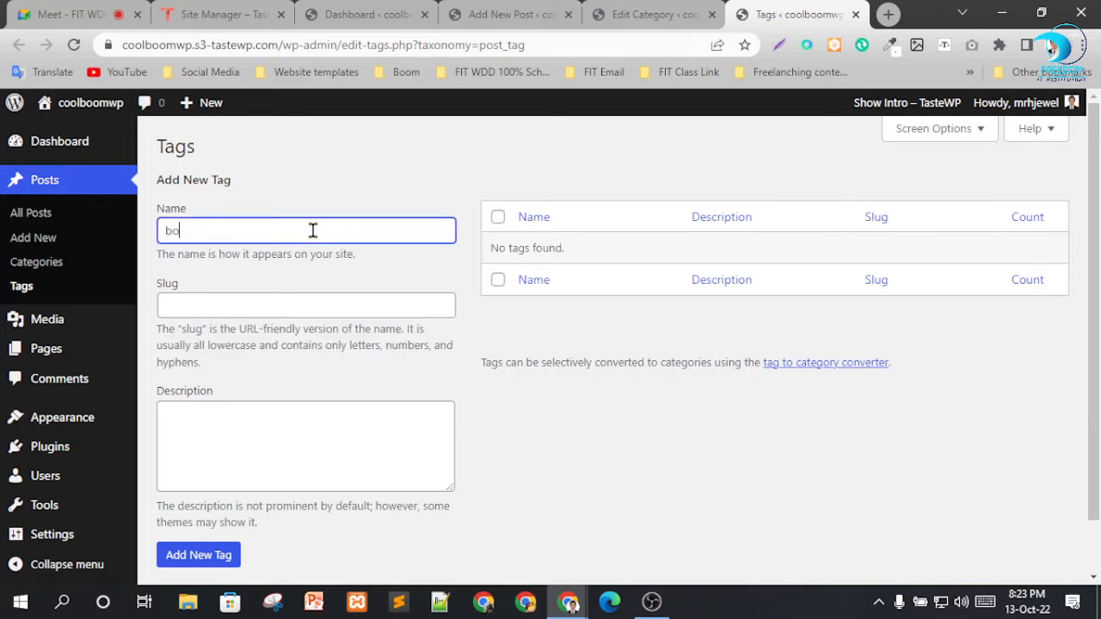
key(Tab)
text(B)
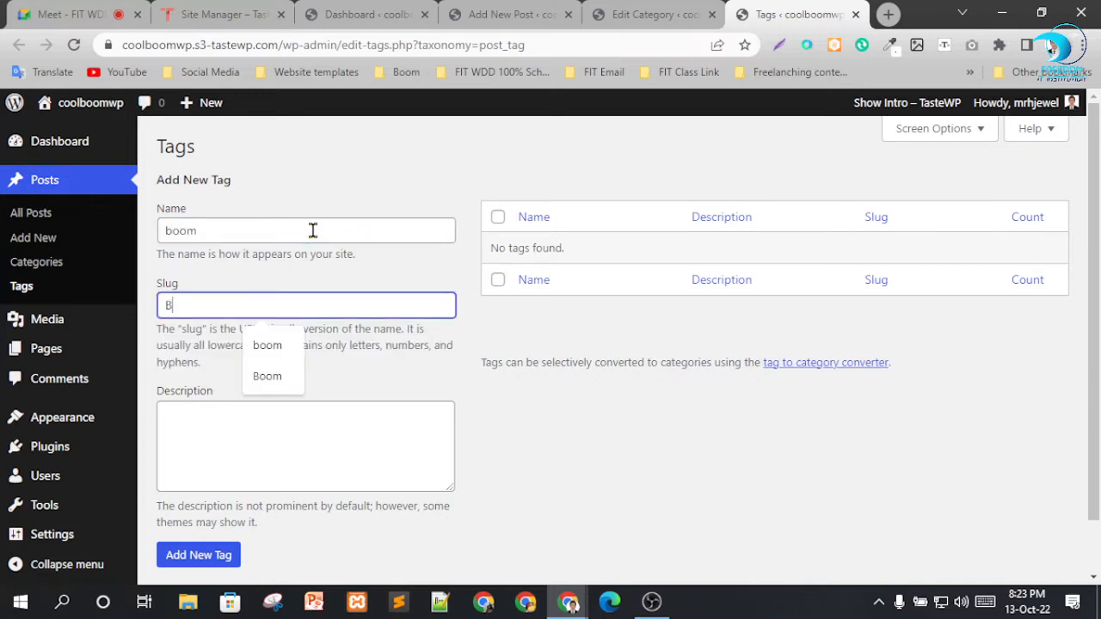
key(Tab)
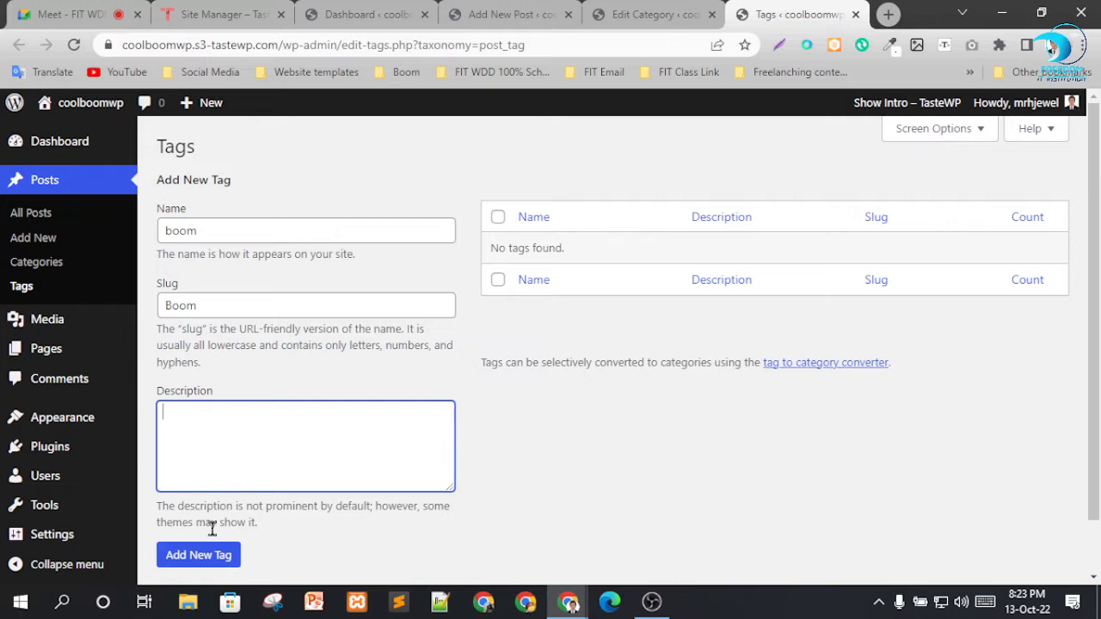
click(208, 556)
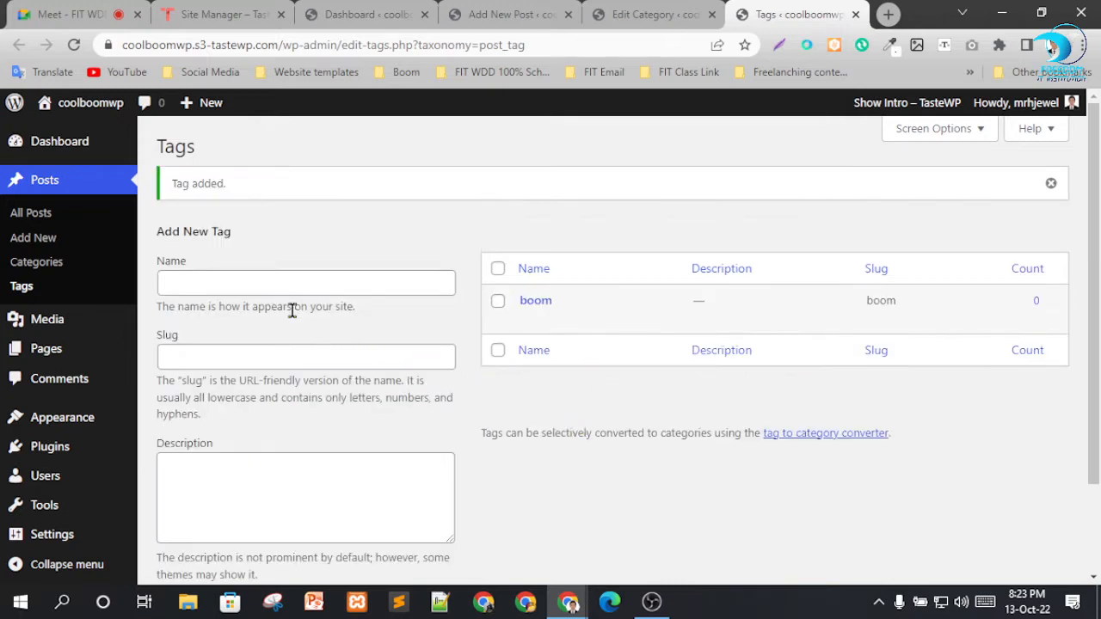
Add a second post tag named "Cool" with the slug "Cool".
click(285, 283)
text(Coo)
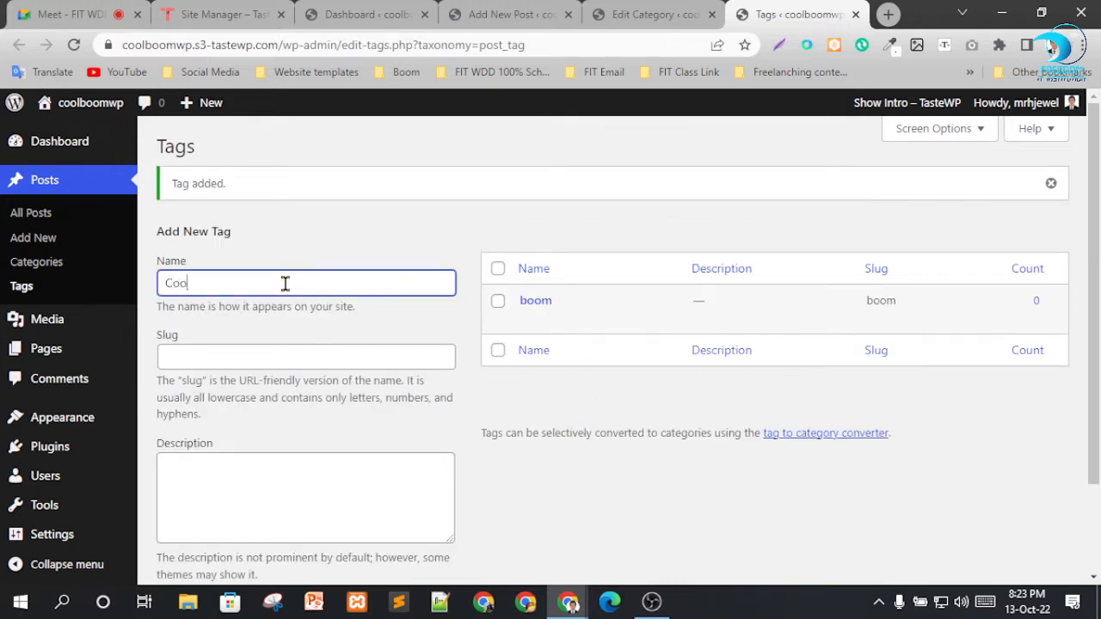
text(l)
key(Tab)
text(Coo)
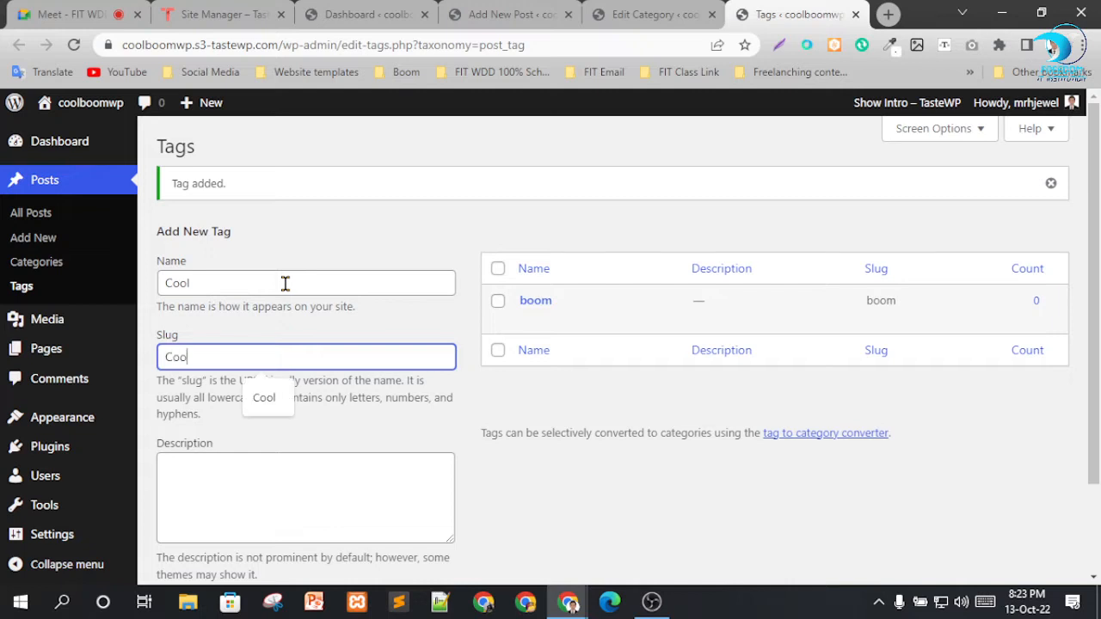
text(l)
scroll(308, 397, down, 2)
click(202, 495)
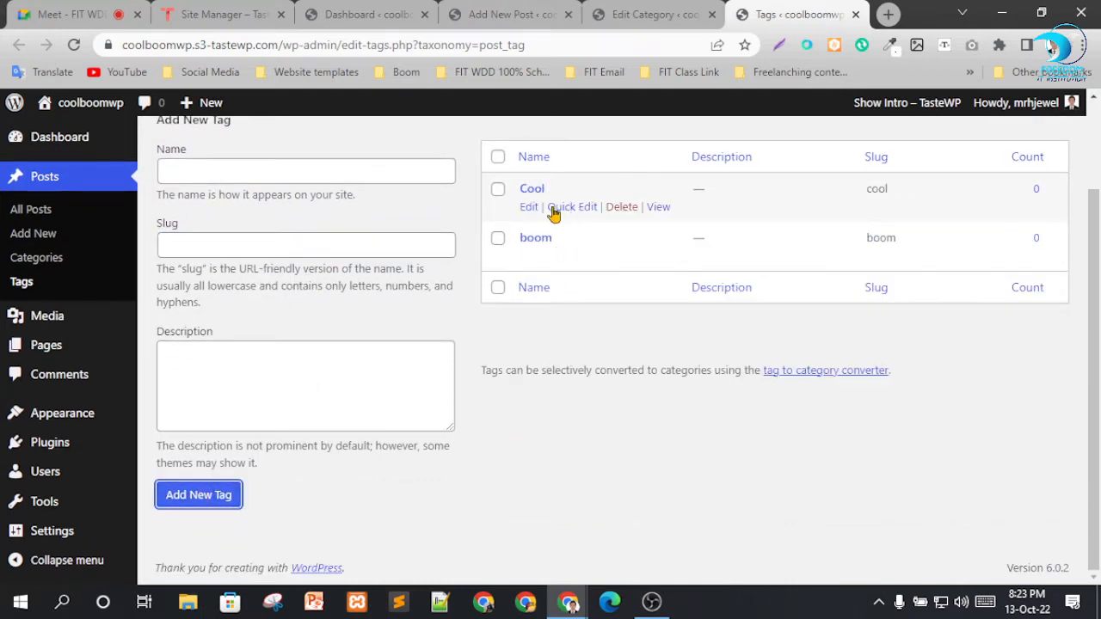
Return to the post being edited and assign it to the Boom and Cool categories.
click(659, 14)
click(516, 14)
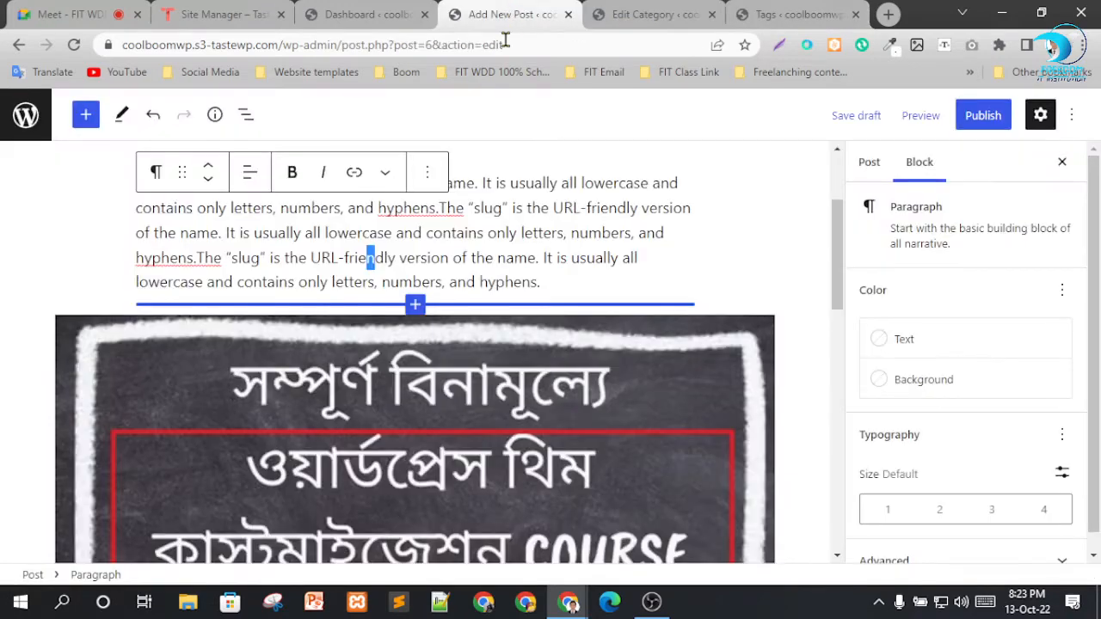
scroll(756, 266, down, 1)
scroll(903, 336, down, 1)
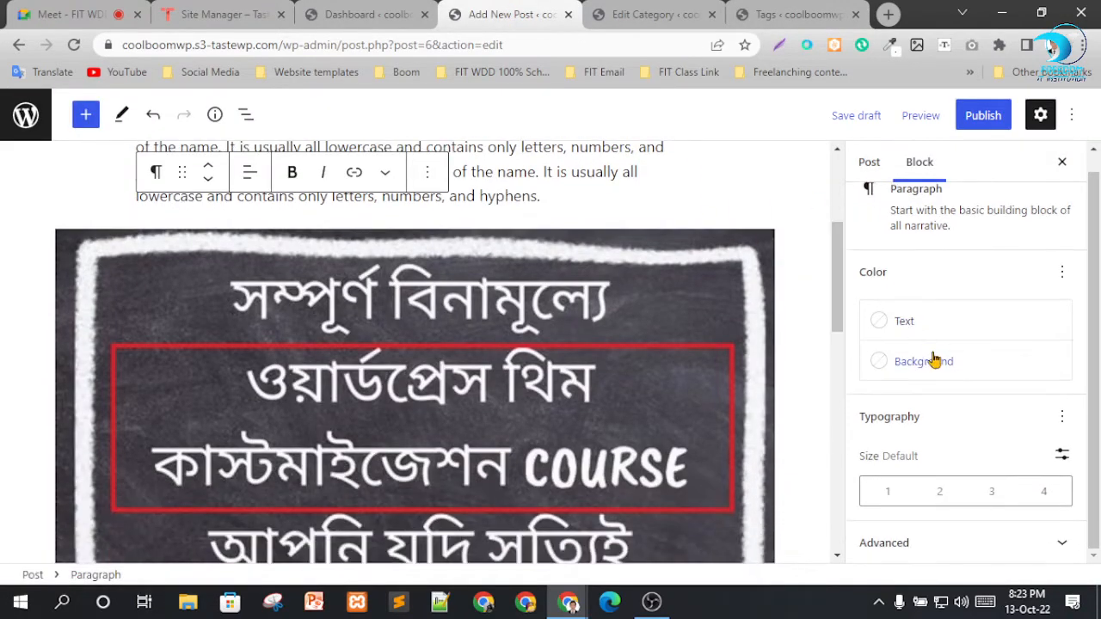
scroll(938, 478, up, 1)
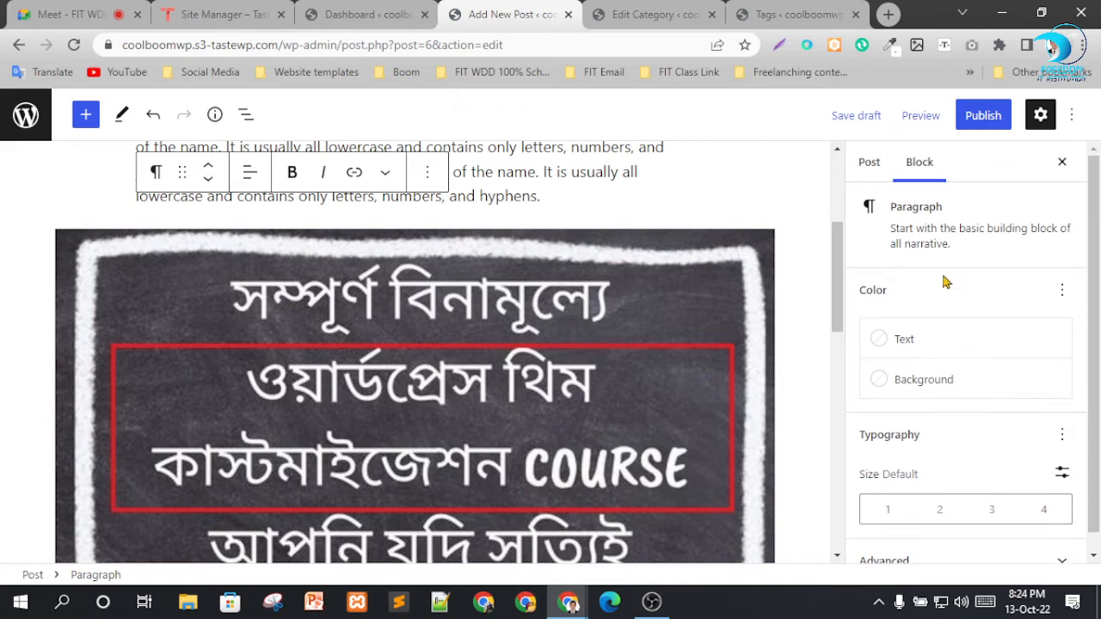
click(874, 163)
scroll(974, 327, down, 3)
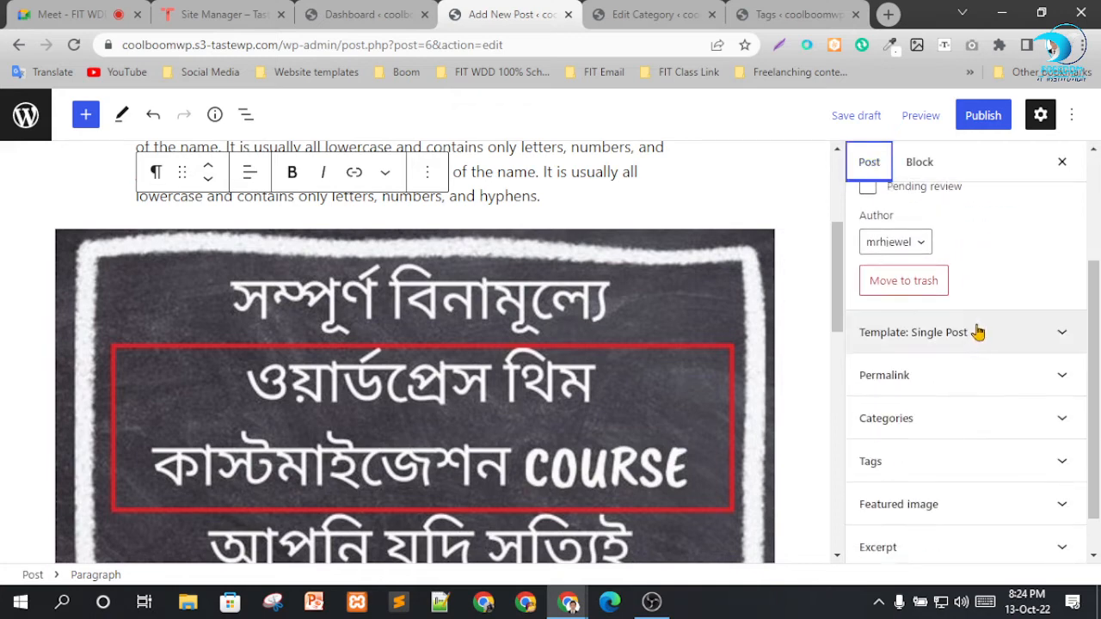
click(942, 378)
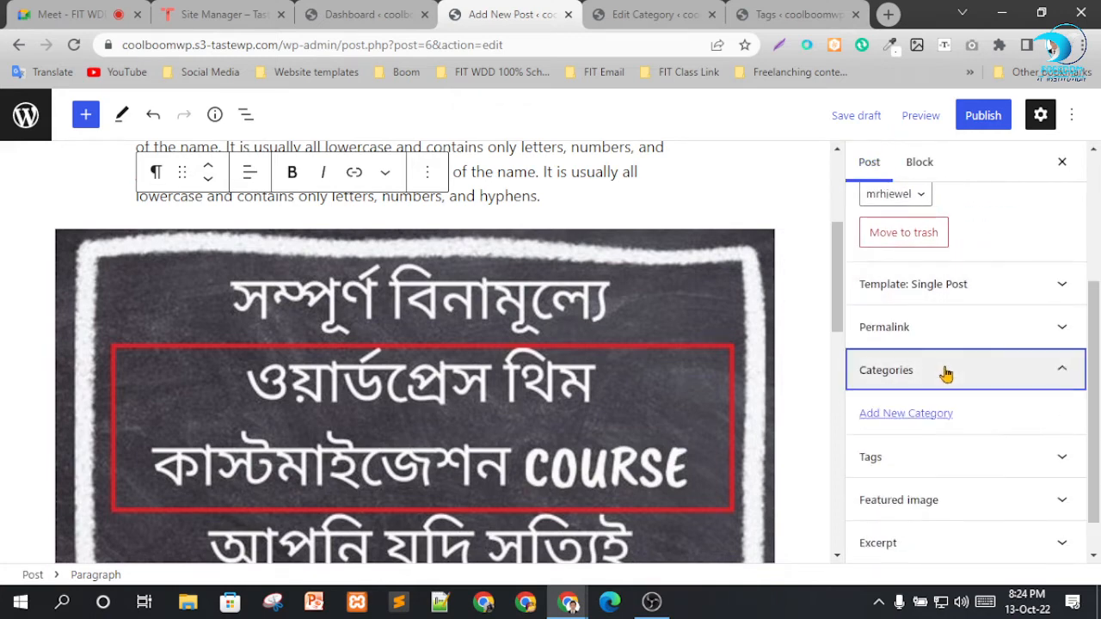
click(867, 405)
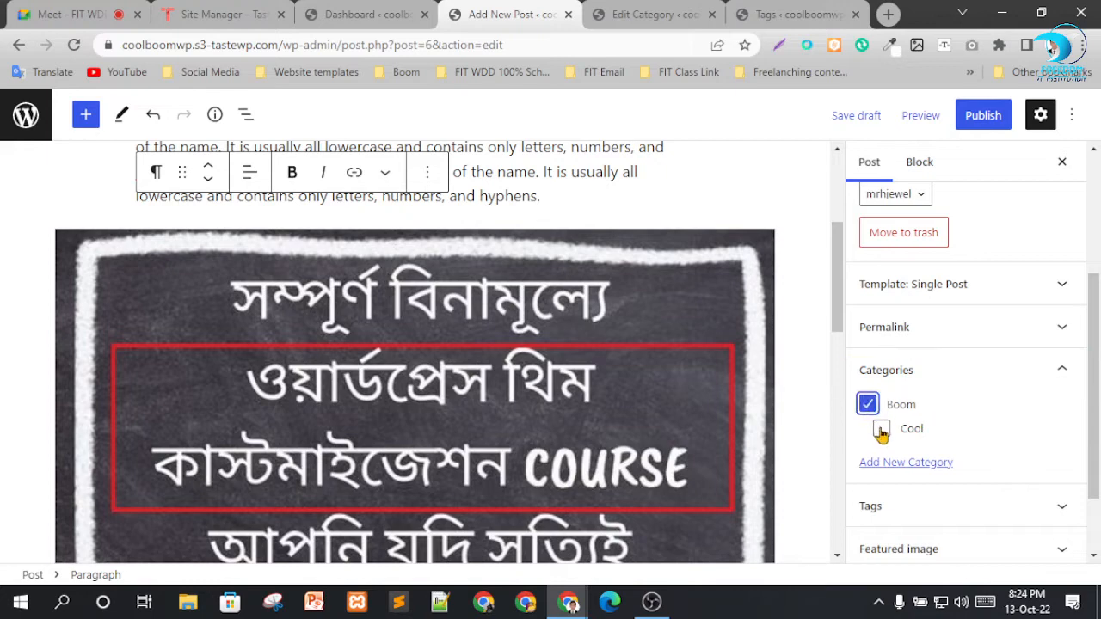
click(880, 429)
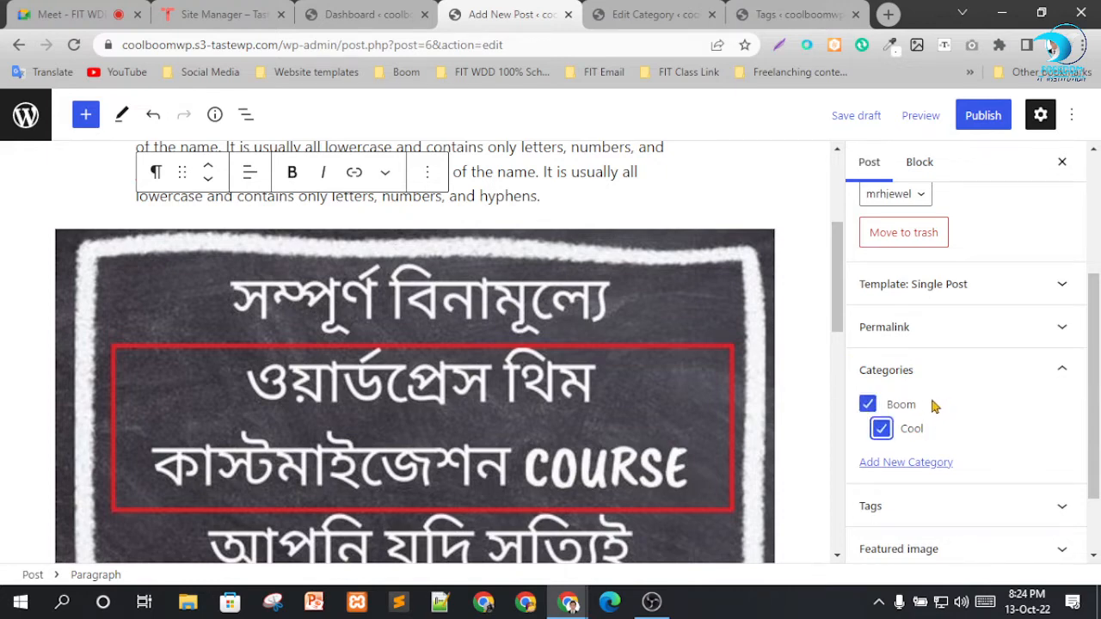
Add the existing tags "boom" and "Cool" to the post.
scroll(935, 406, down, 1)
click(954, 412)
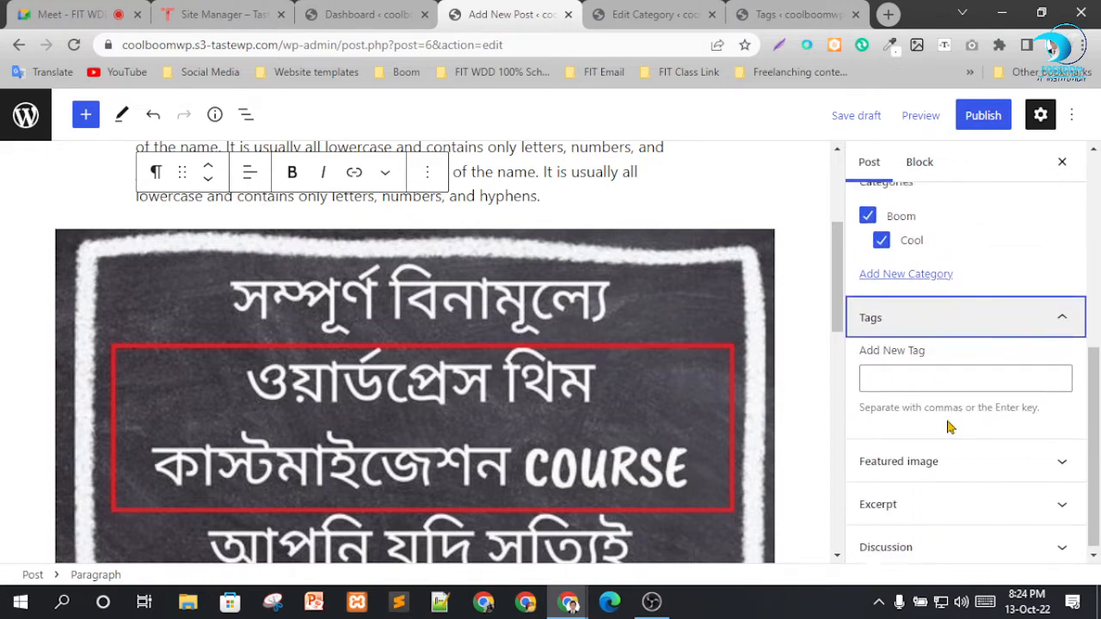
click(898, 373)
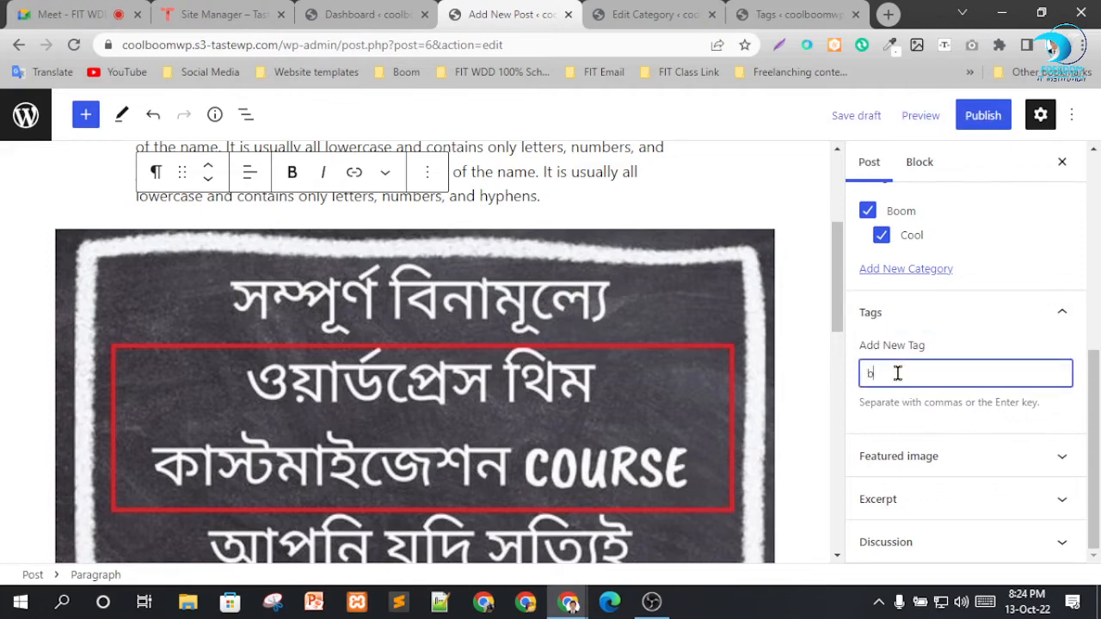
text(boom)
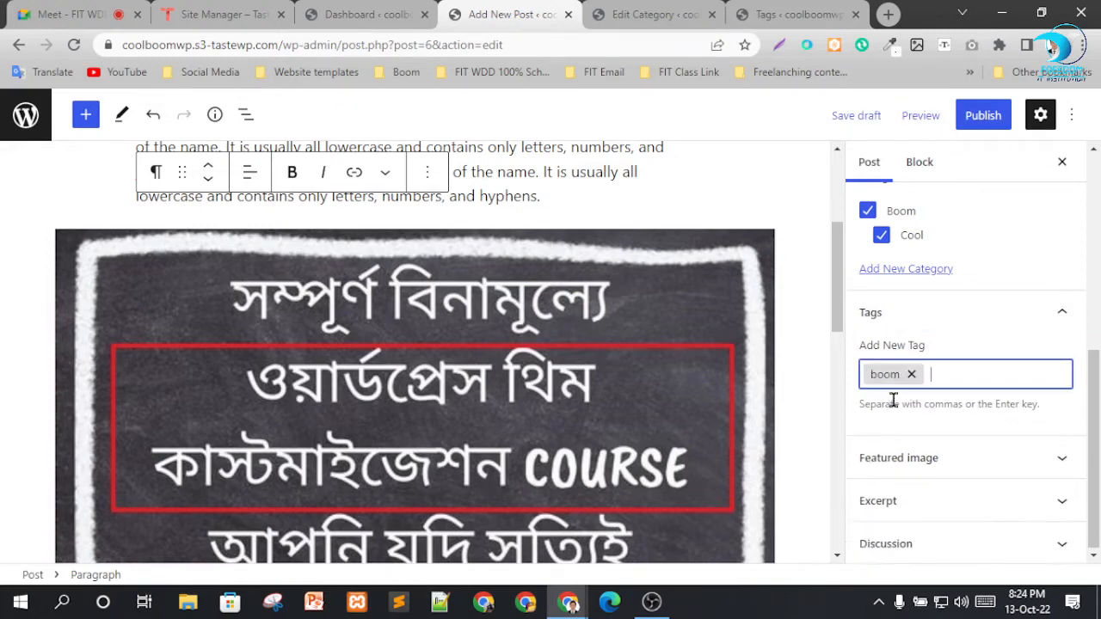
click(878, 401)
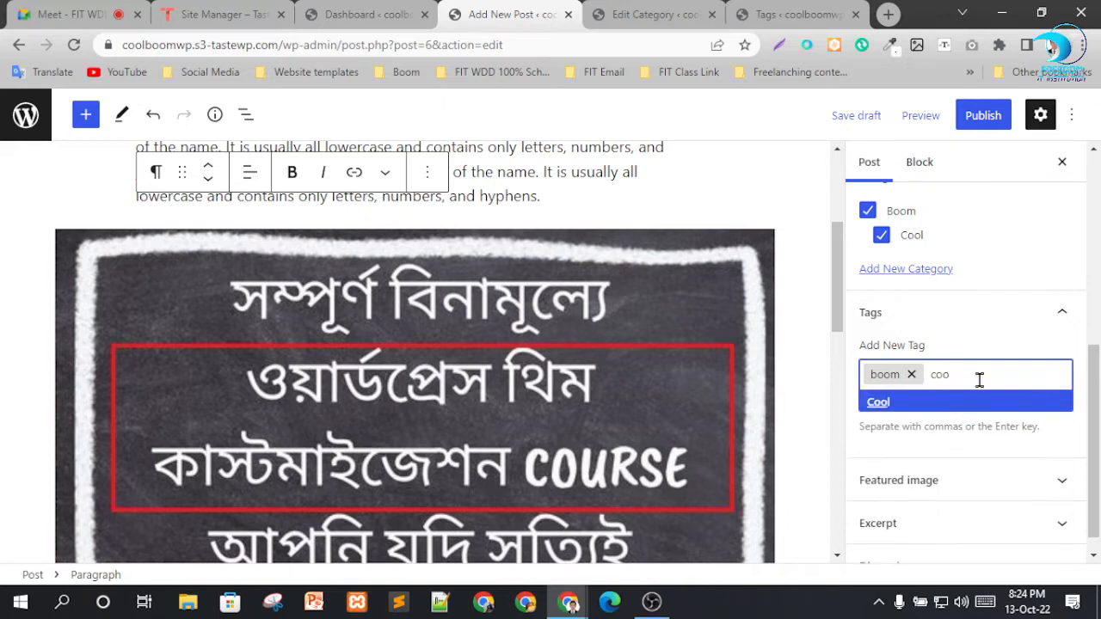
click(895, 403)
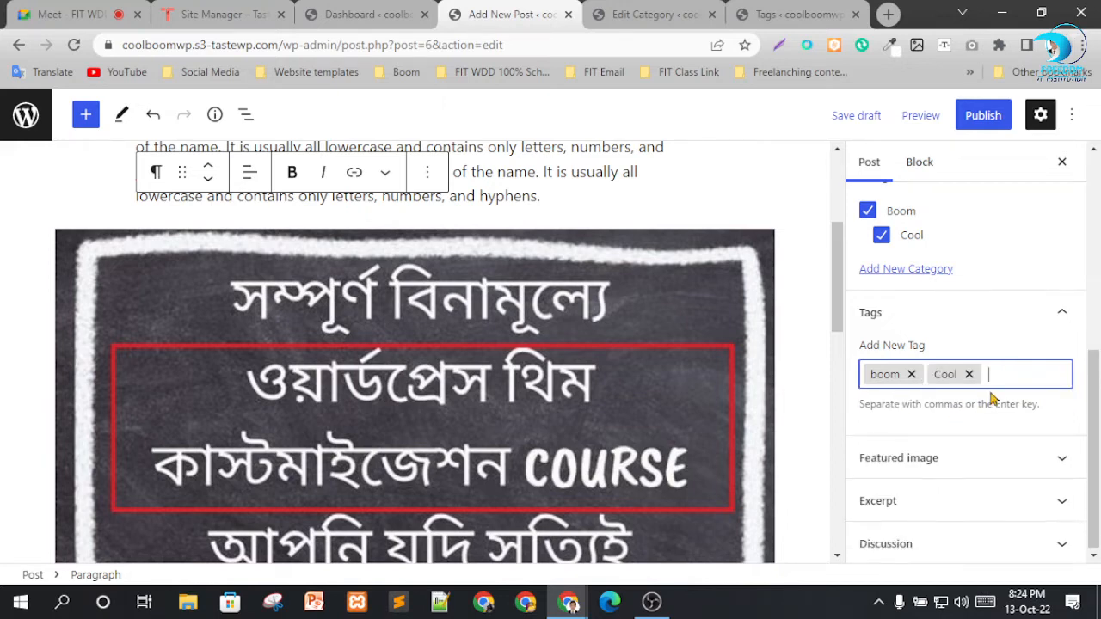
Set the chalkboard course image from the media library as the post's featured image.
click(950, 458)
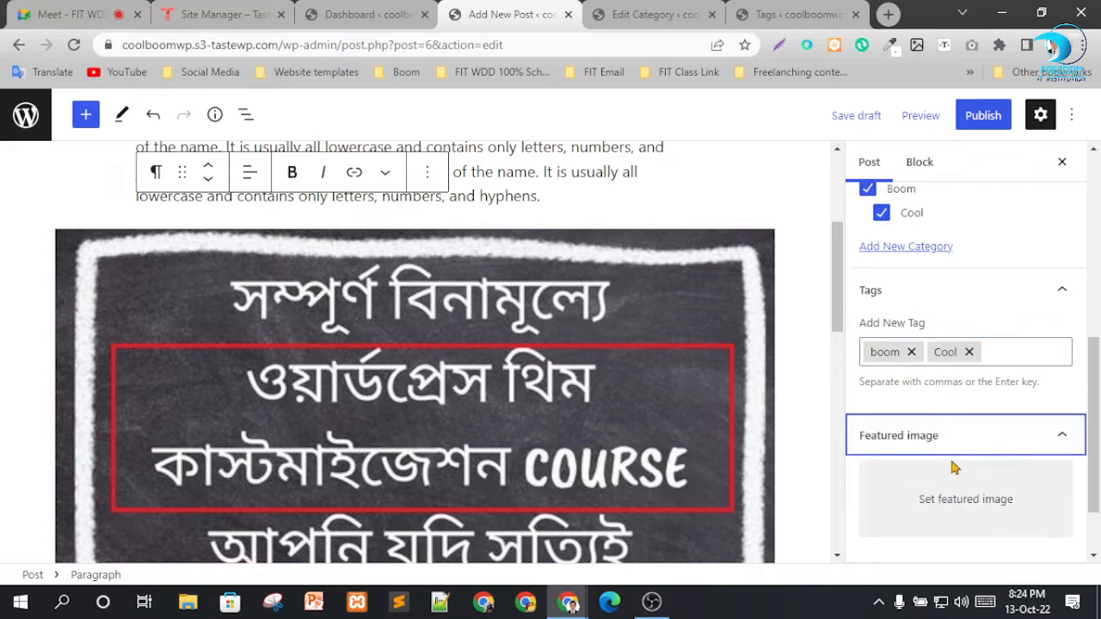
click(959, 504)
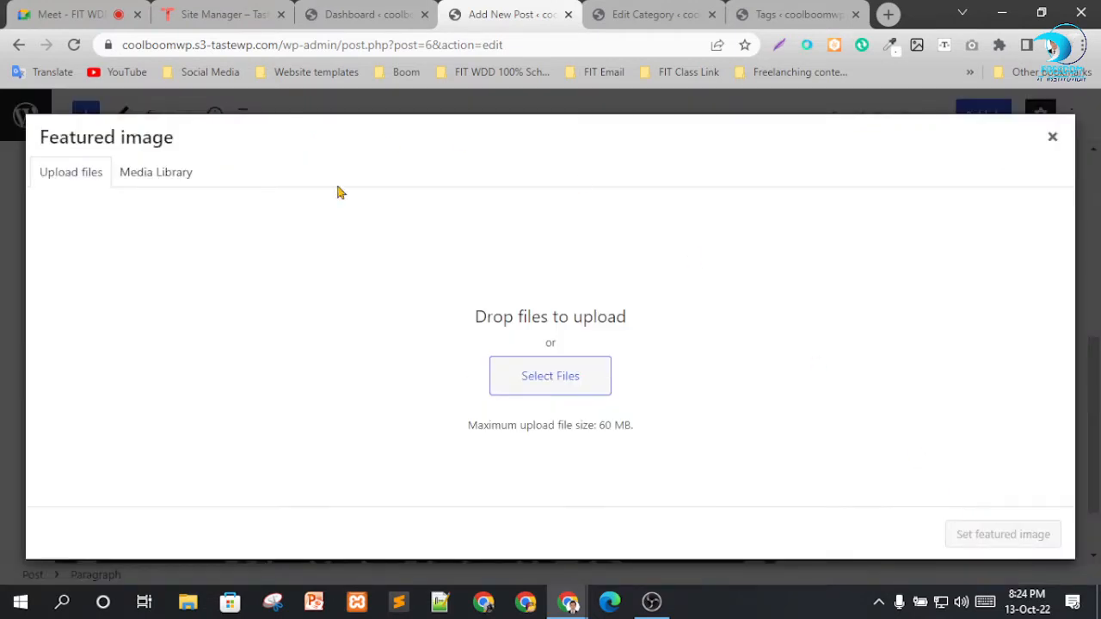
click(154, 176)
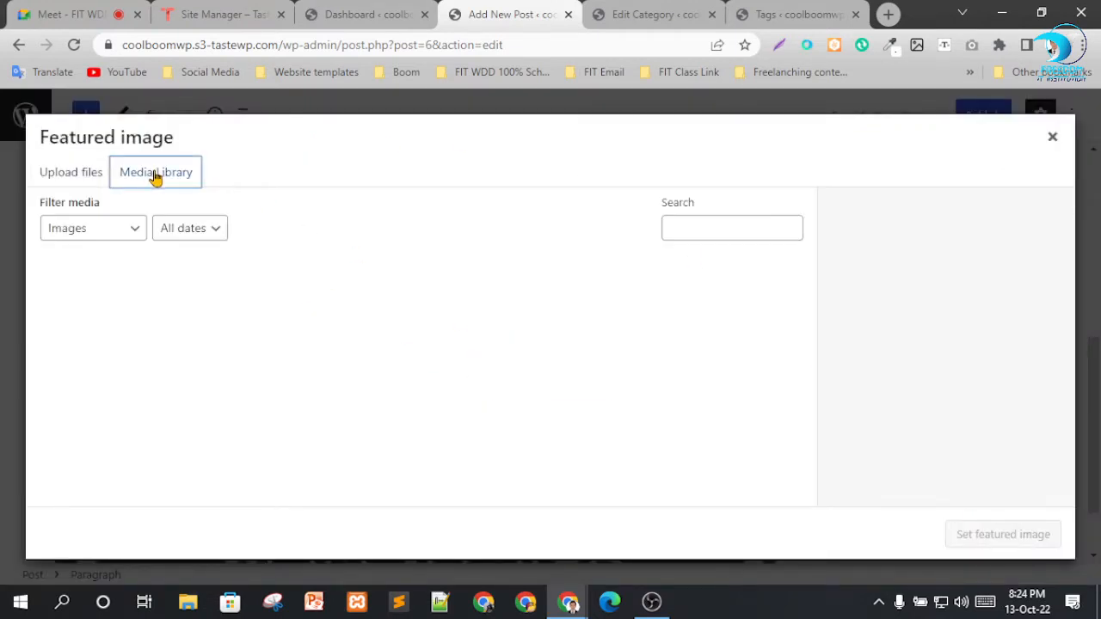
click(112, 303)
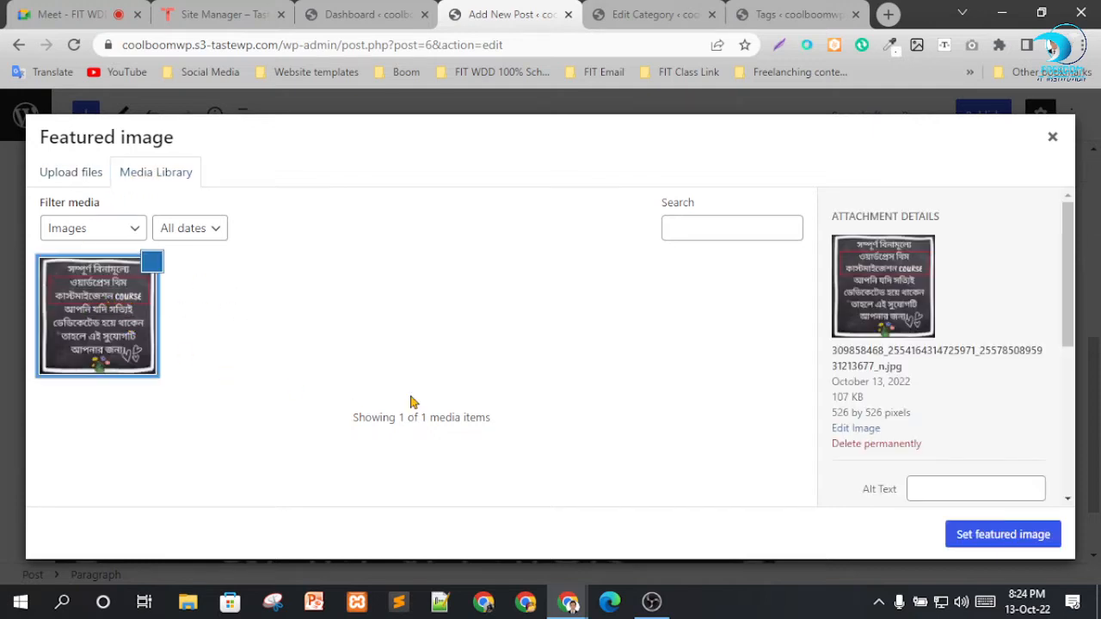
click(995, 534)
scroll(955, 422, down, 2)
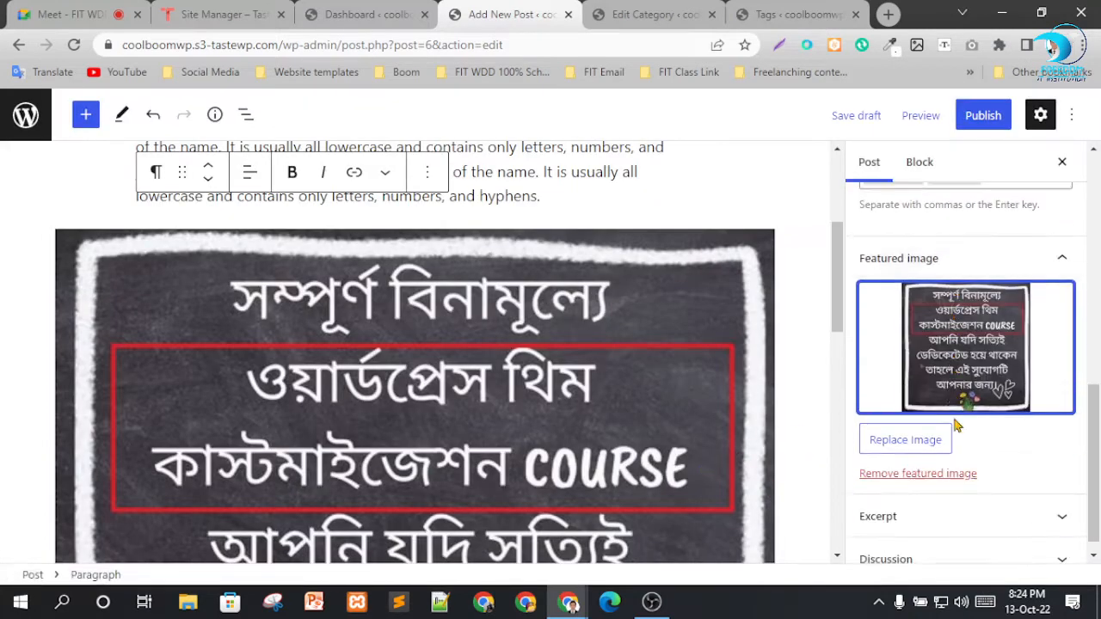
Review the post settings and publish the post.
scroll(965, 514, up, 5)
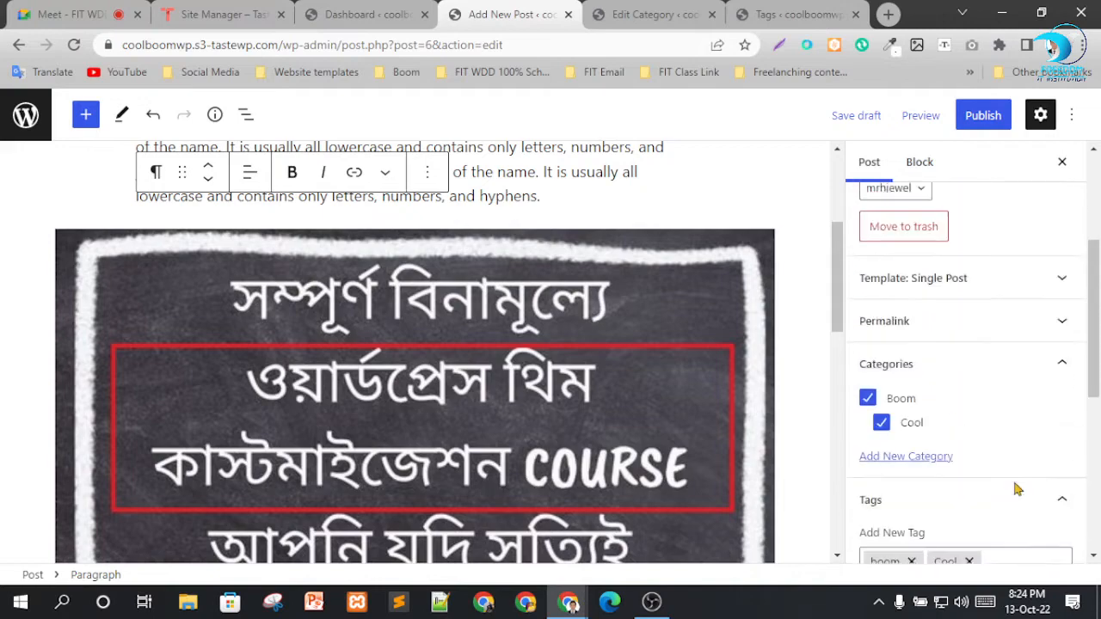
scroll(961, 389, down, 5)
scroll(946, 516, up, 7)
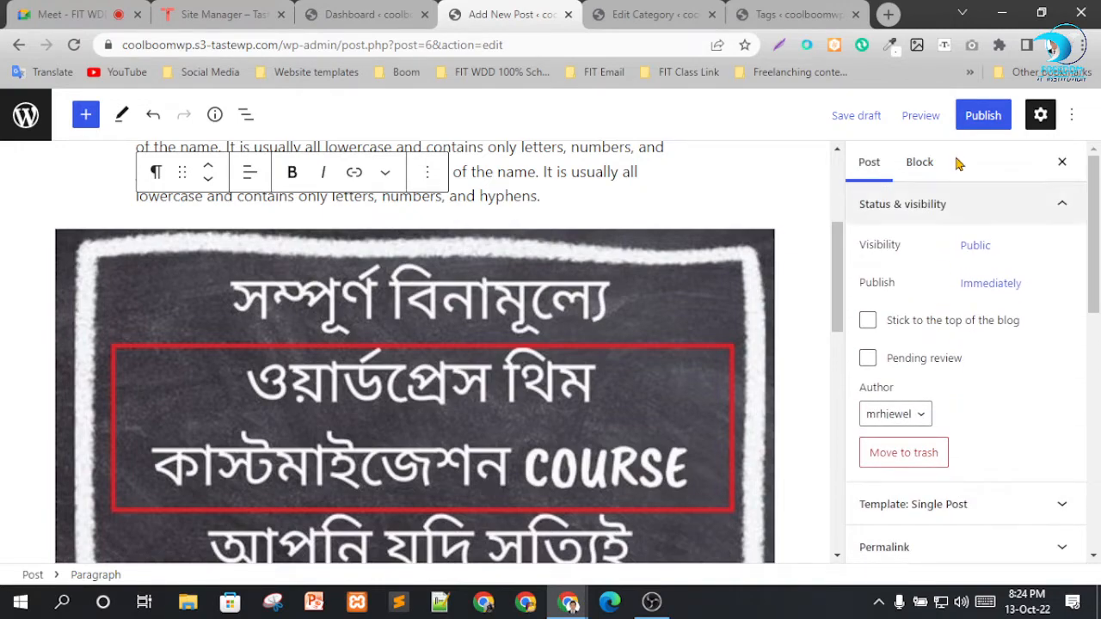
click(978, 126)
click(946, 115)
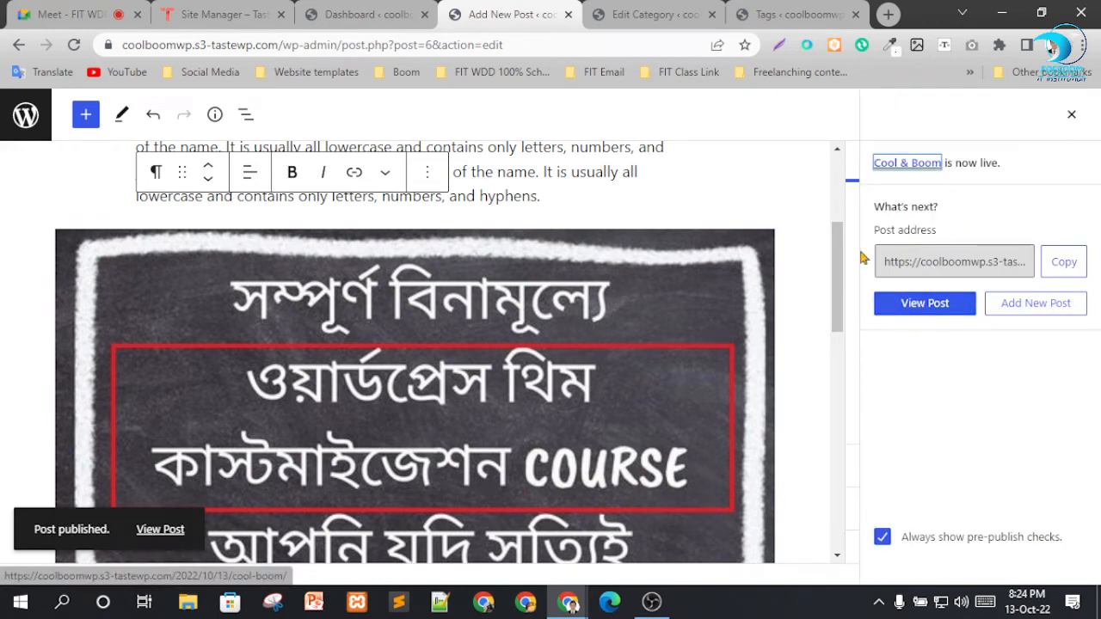
Return to the dashboard and open the live coolboomwp site in a new browser tab.
click(654, 13)
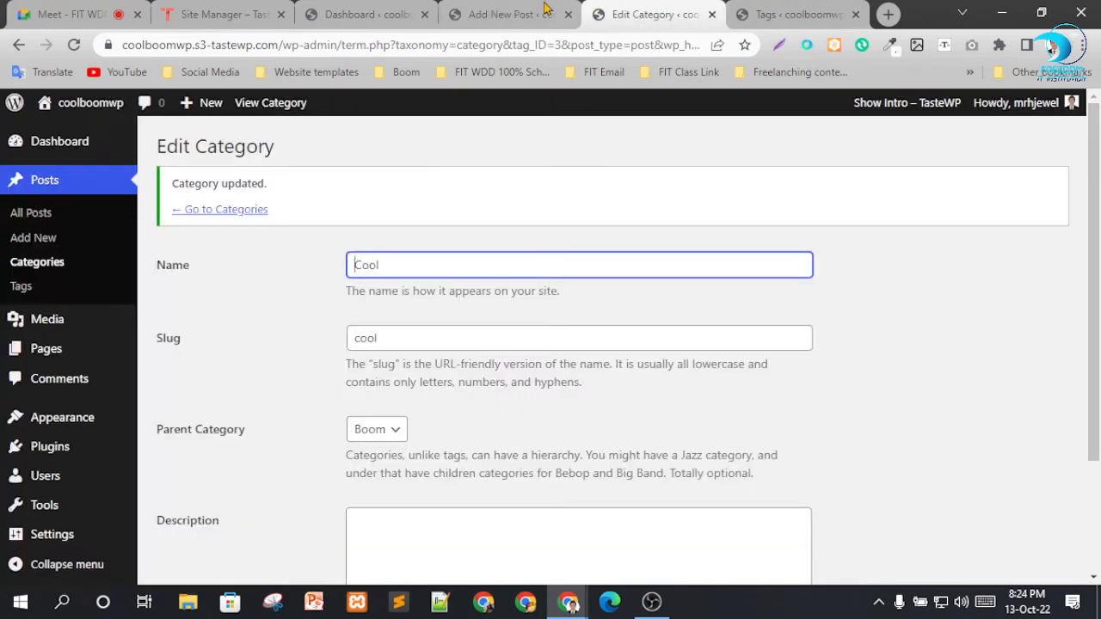
click(379, 14)
mouse_move(86, 105)
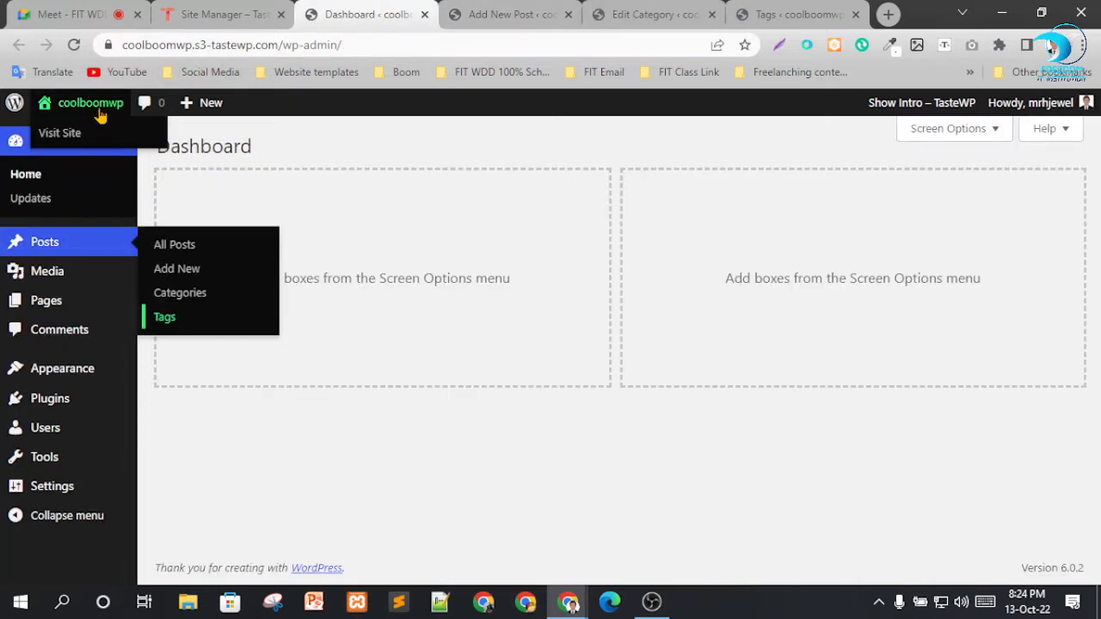
right_click(69, 140)
click(103, 147)
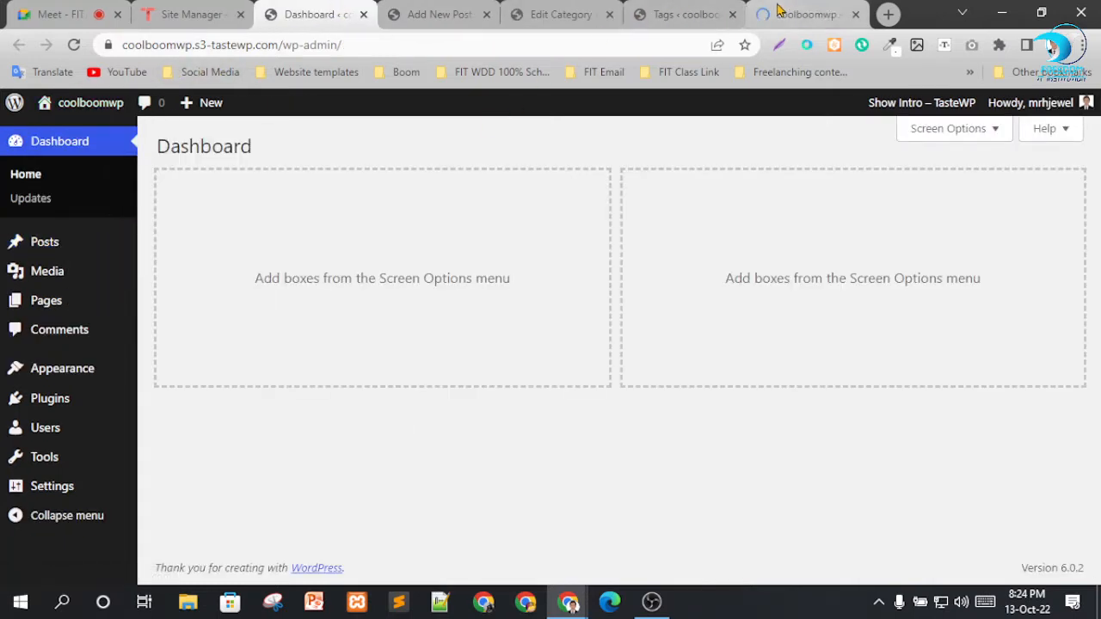
click(799, 14)
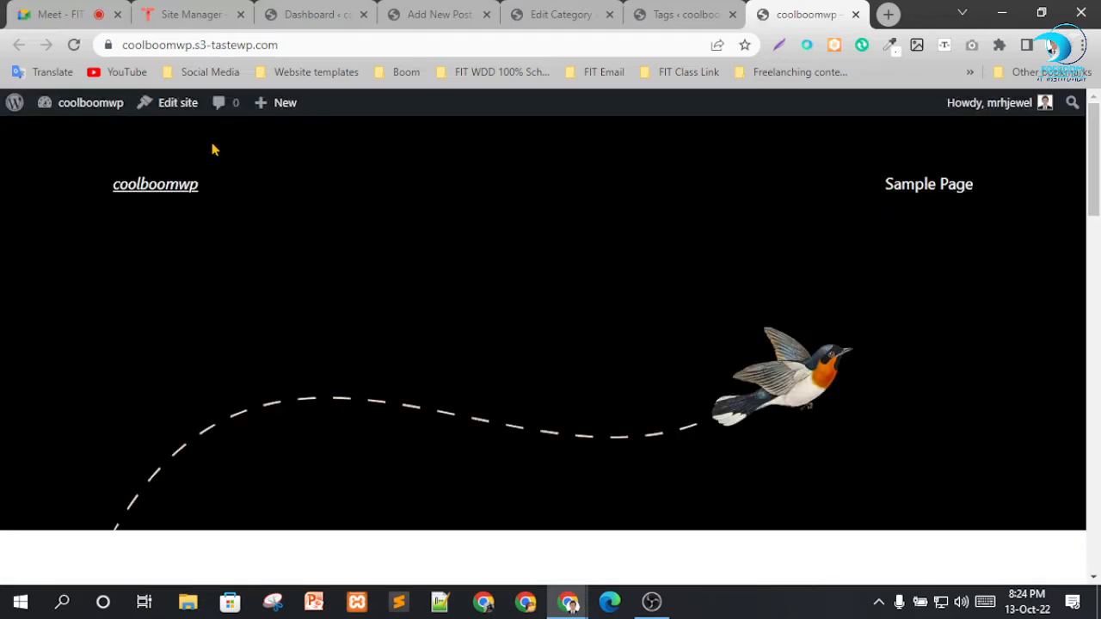
Examine how the published post appears on the site's front page, including its title, featured image, excerpt and date.
scroll(111, 180, down, 1)
scroll(156, 181, up, 1)
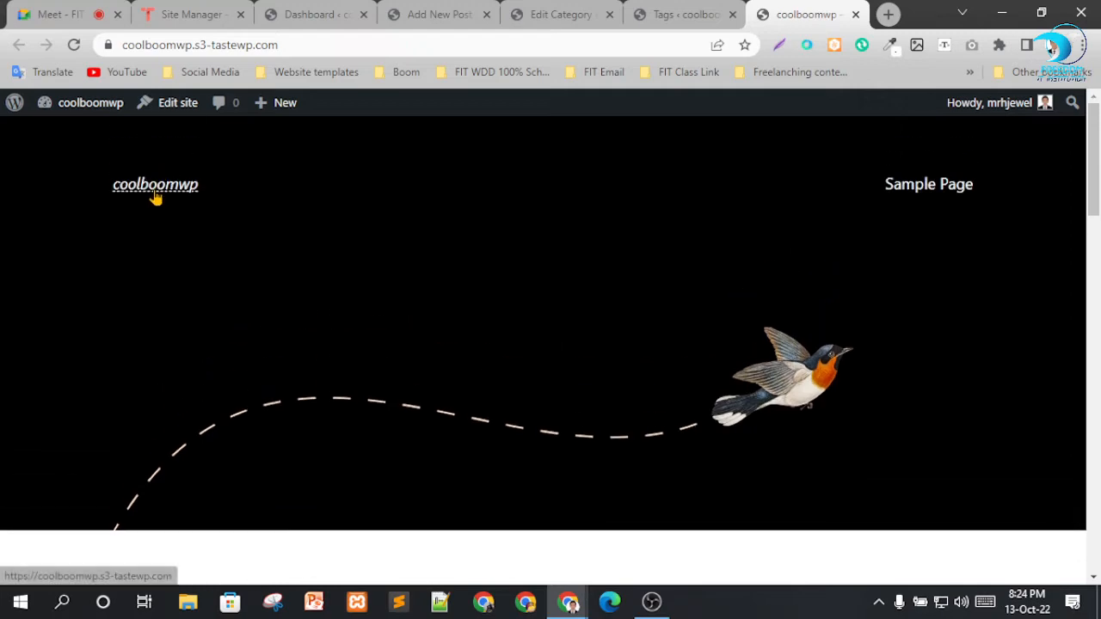
scroll(189, 292, down, 5)
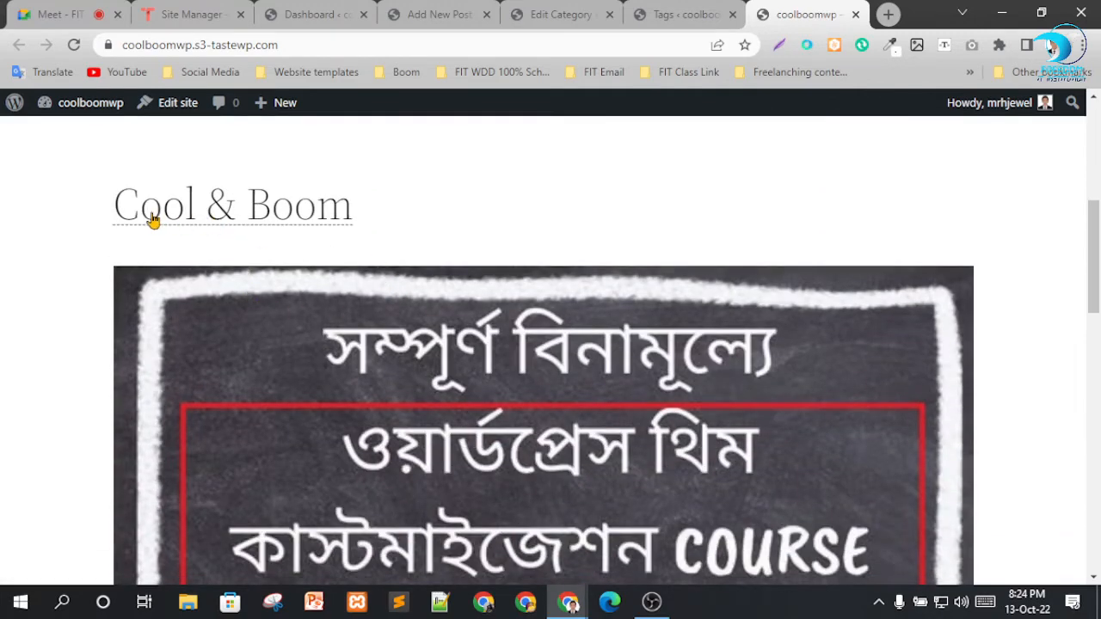
scroll(422, 297, down, 6)
scroll(332, 252, down, 8)
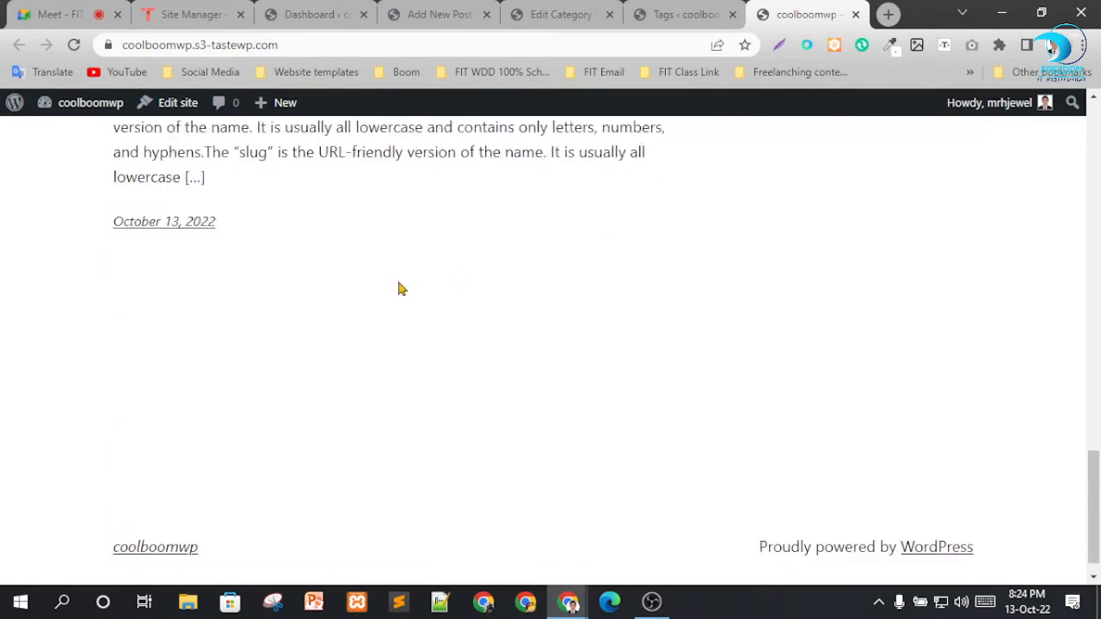
scroll(442, 292, up, 3)
scroll(361, 302, down, 2)
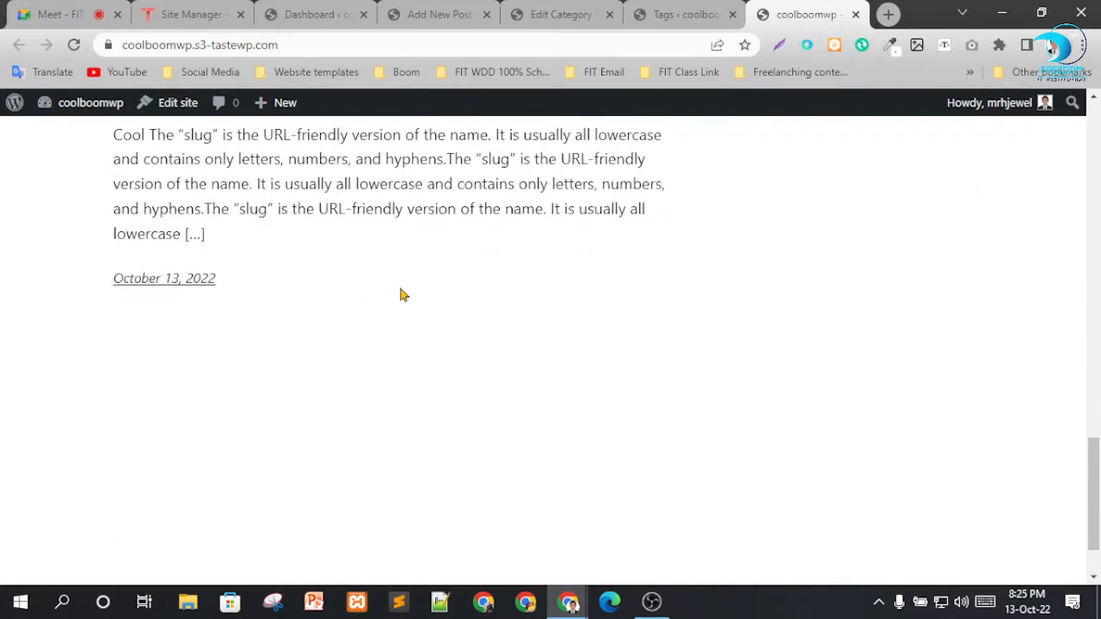
double_click(191, 234)
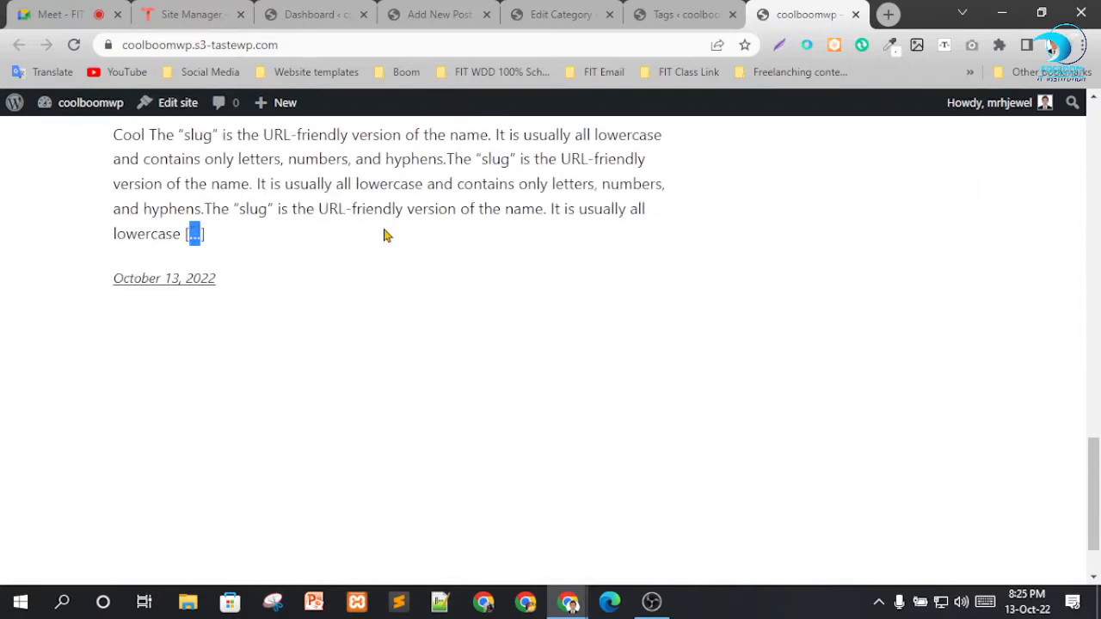
click(560, 276)
scroll(295, 267, up, 2)
scroll(501, 300, down, 3)
scroll(509, 295, up, 6)
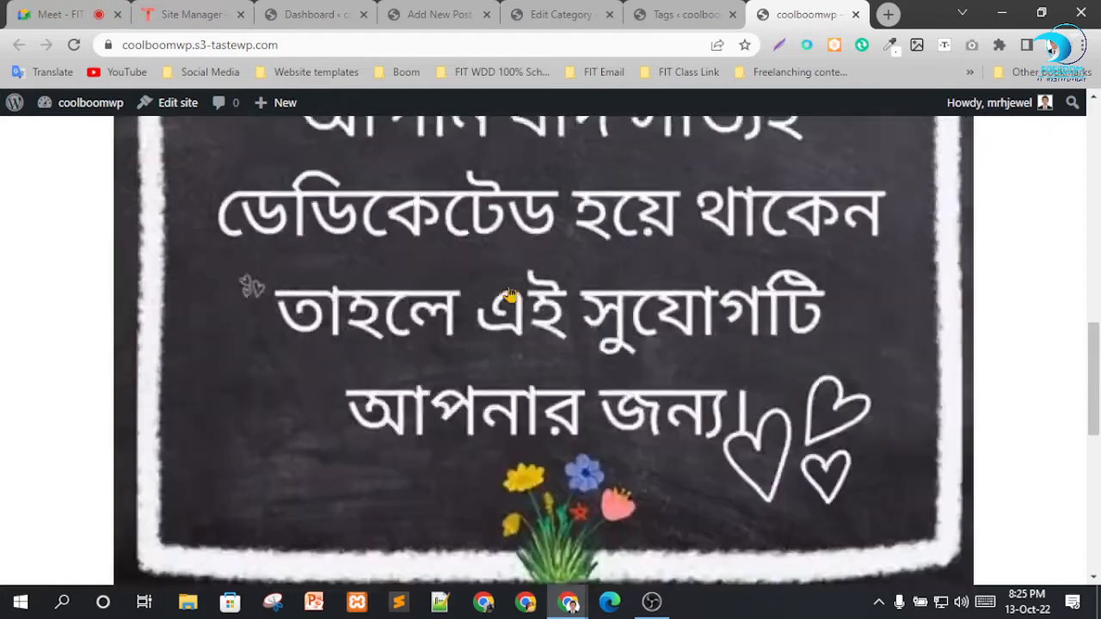
scroll(509, 295, up, 9)
scroll(300, 334, down, 2)
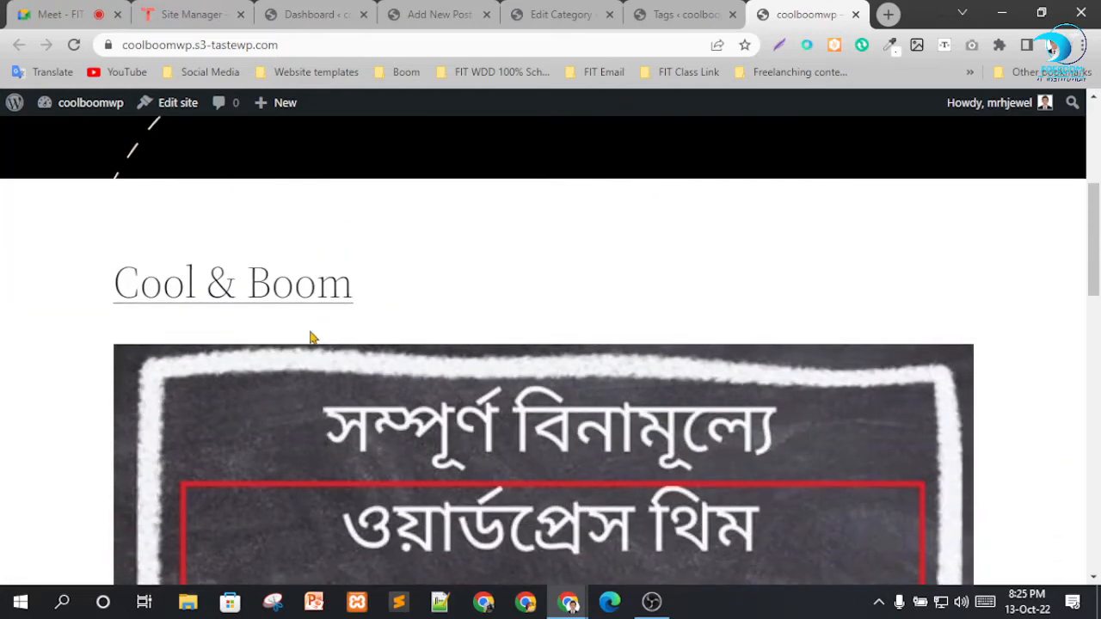
Open the Cool & Boom post in a new tab and look through its images and text.
right_click(286, 294)
click(325, 301)
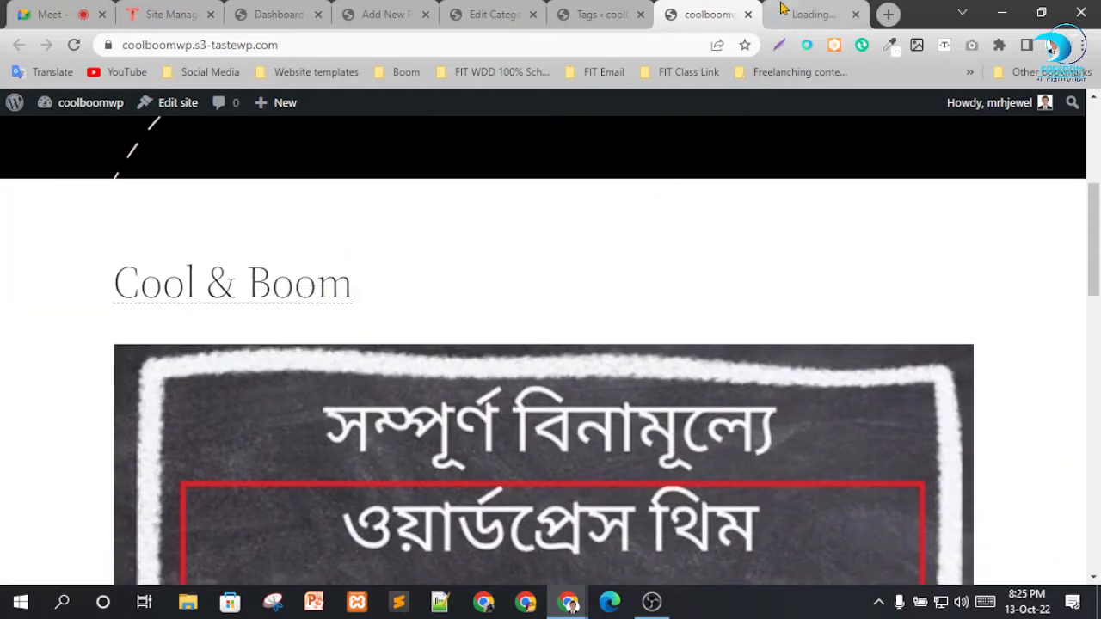
click(780, 9)
scroll(620, 316, down, 4)
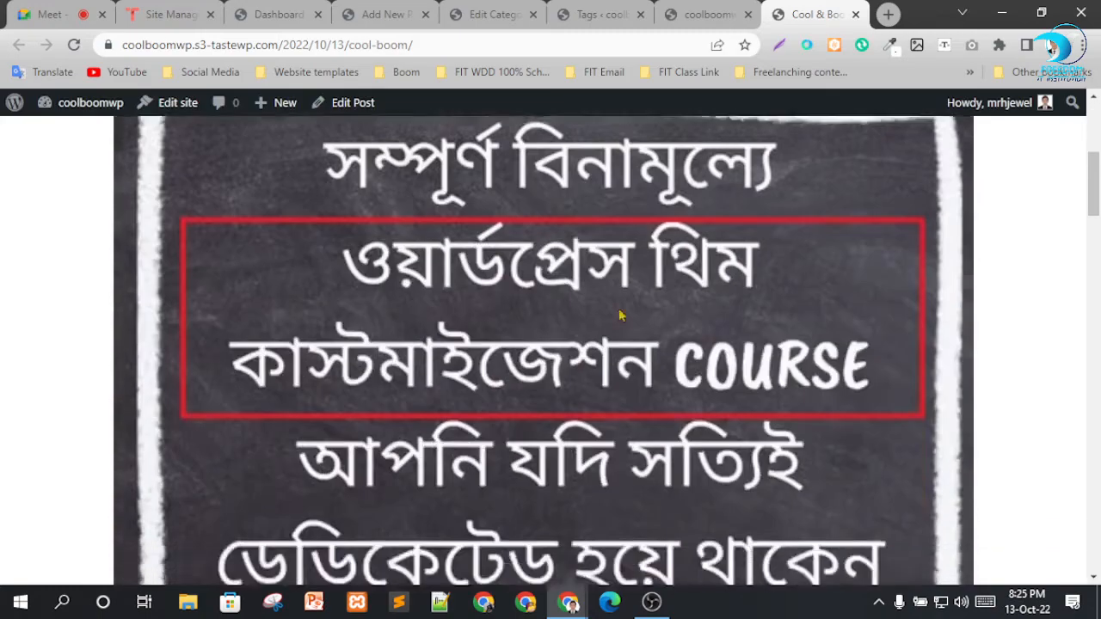
scroll(619, 316, down, 8)
scroll(604, 271, down, 15)
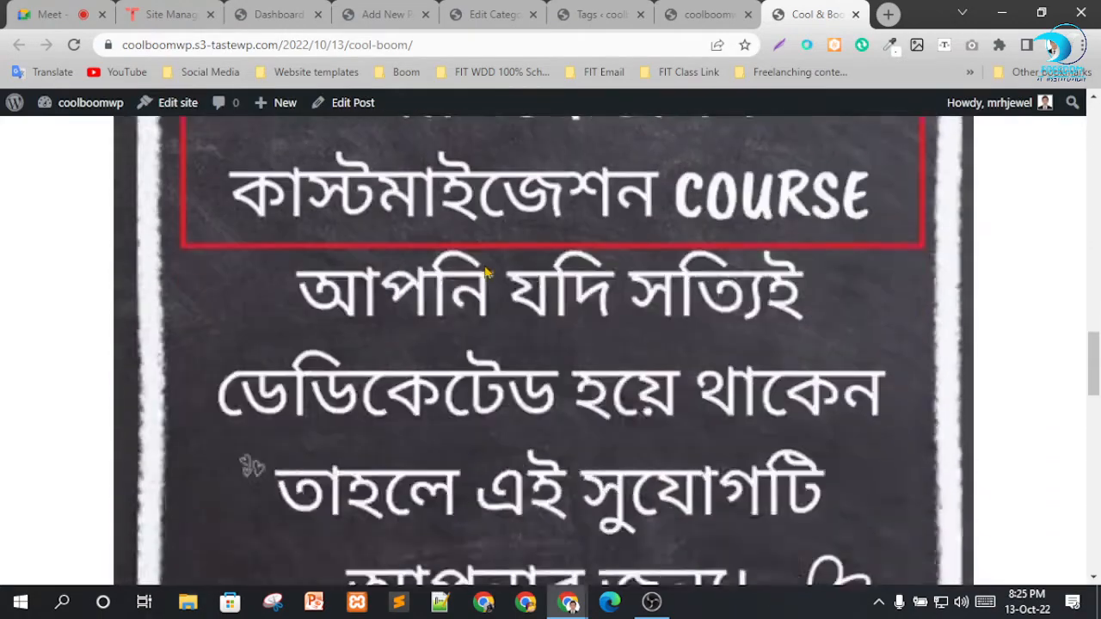
scroll(583, 324, up, 1)
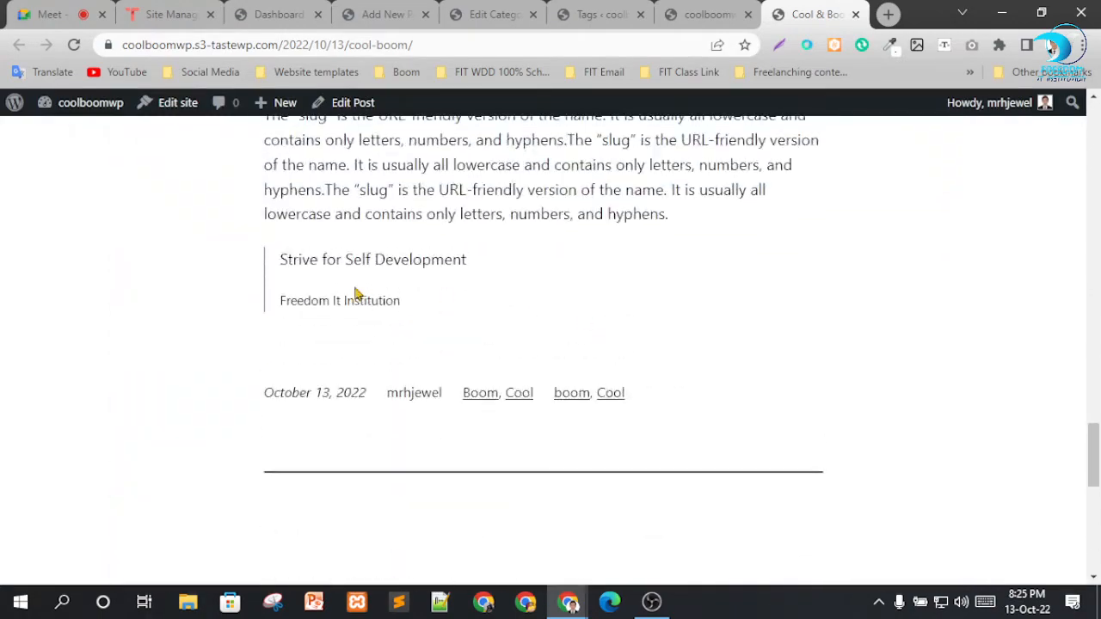
Examine the post's quote and citation, its date, author, categories and tags, and the comment form below.
drag(278, 265, 476, 270)
click(497, 296)
drag(301, 298, 533, 317)
click(532, 317)
scroll(675, 318, down, 2)
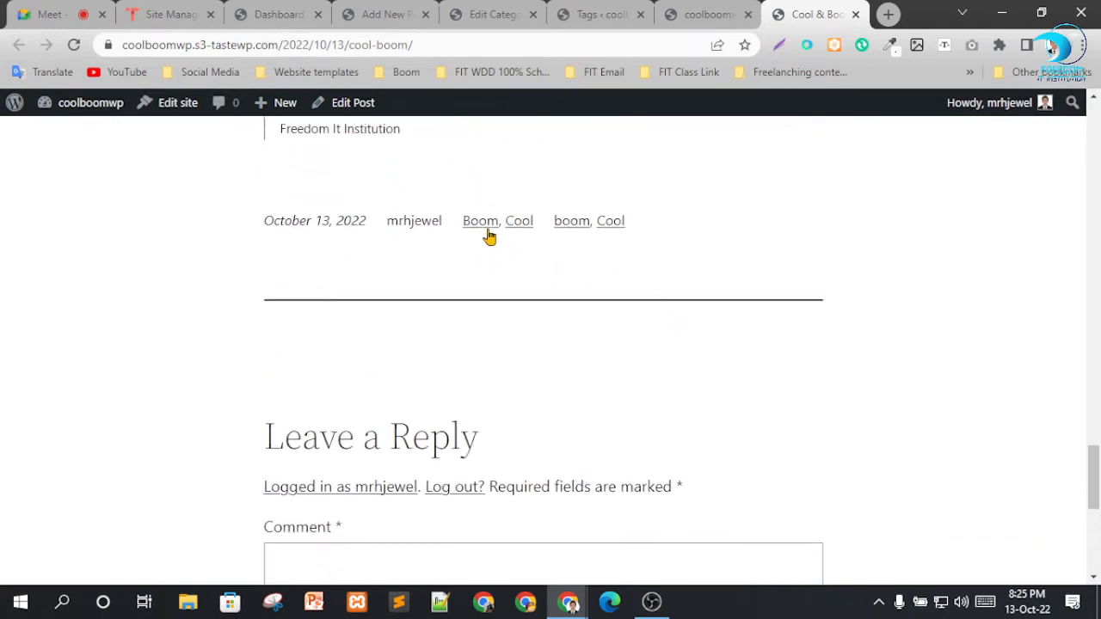
drag(293, 220, 356, 251)
click(356, 251)
scroll(700, 267, down, 5)
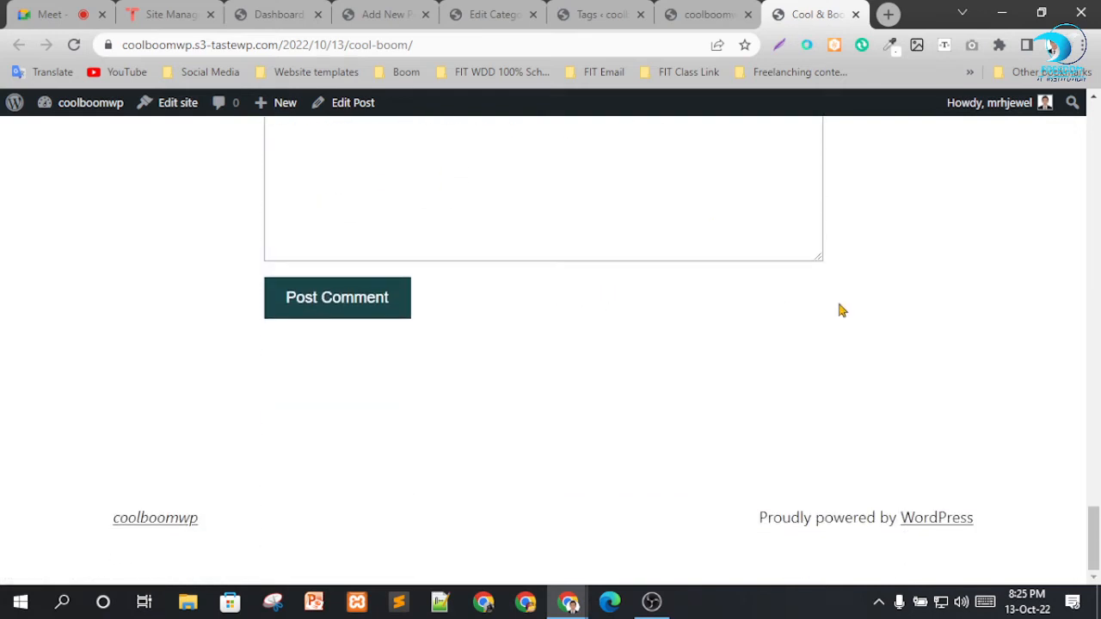
scroll(696, 285, up, 5)
scroll(447, 250, down, 5)
scroll(376, 224, up, 1)
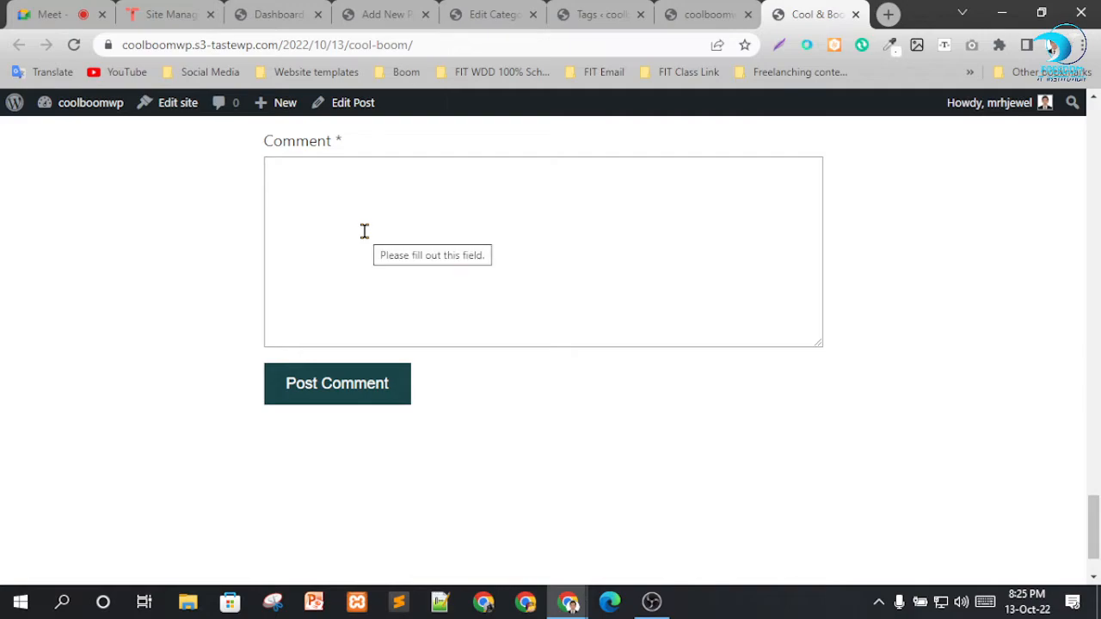
scroll(363, 230, up, 15)
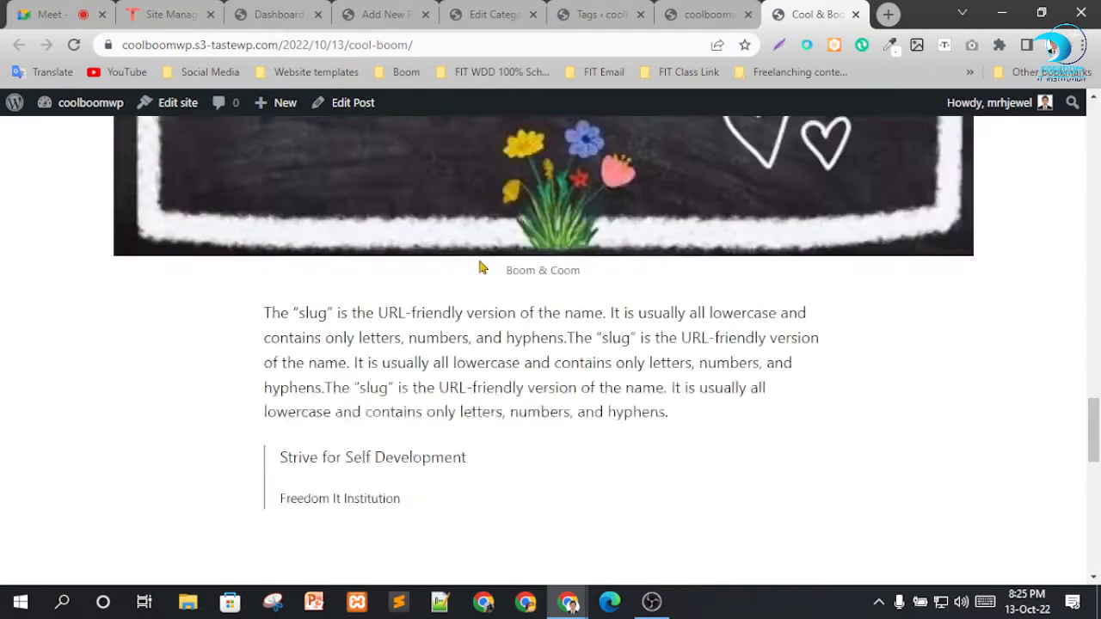
scroll(516, 297, up, 10)
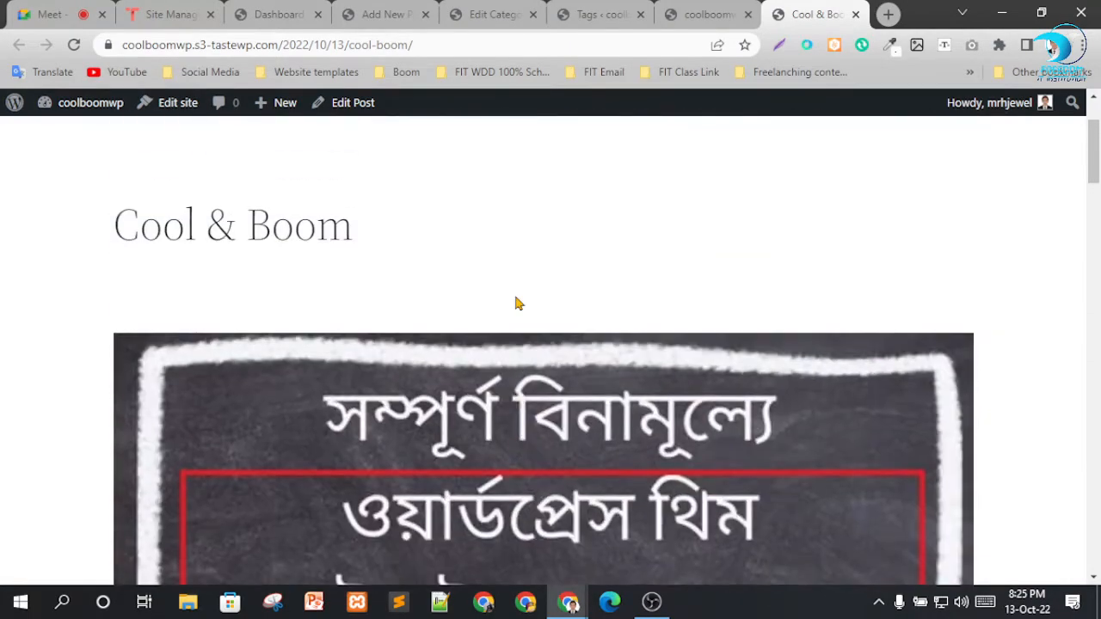
scroll(703, 105, down, 1)
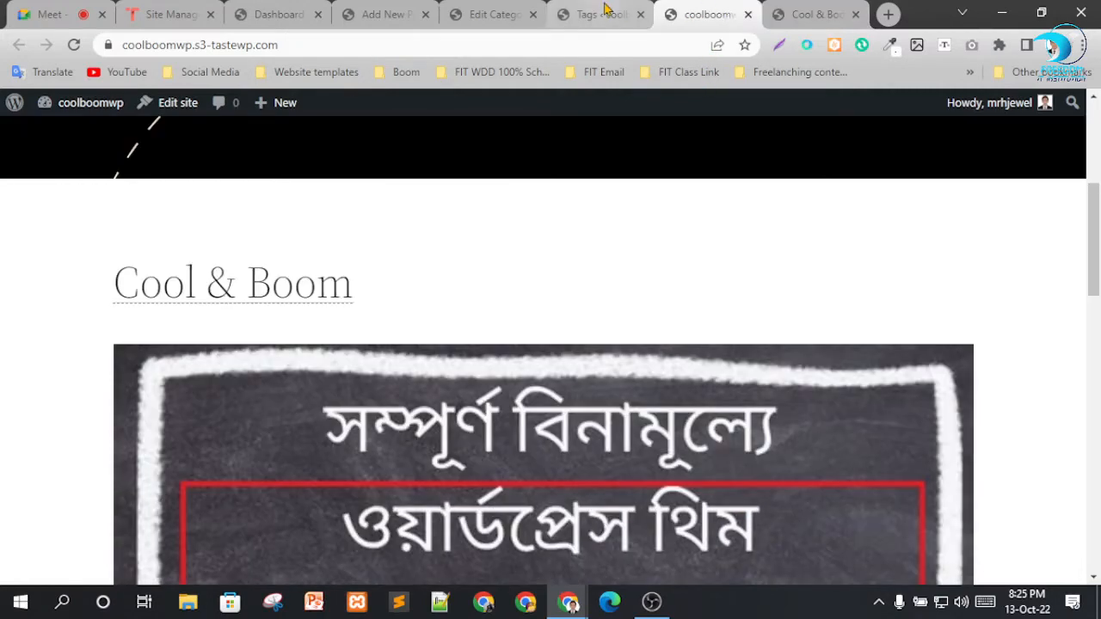
Close the Tags, site front page and live post tabs to get back to the Edit Category page.
click(602, 12)
click(640, 15)
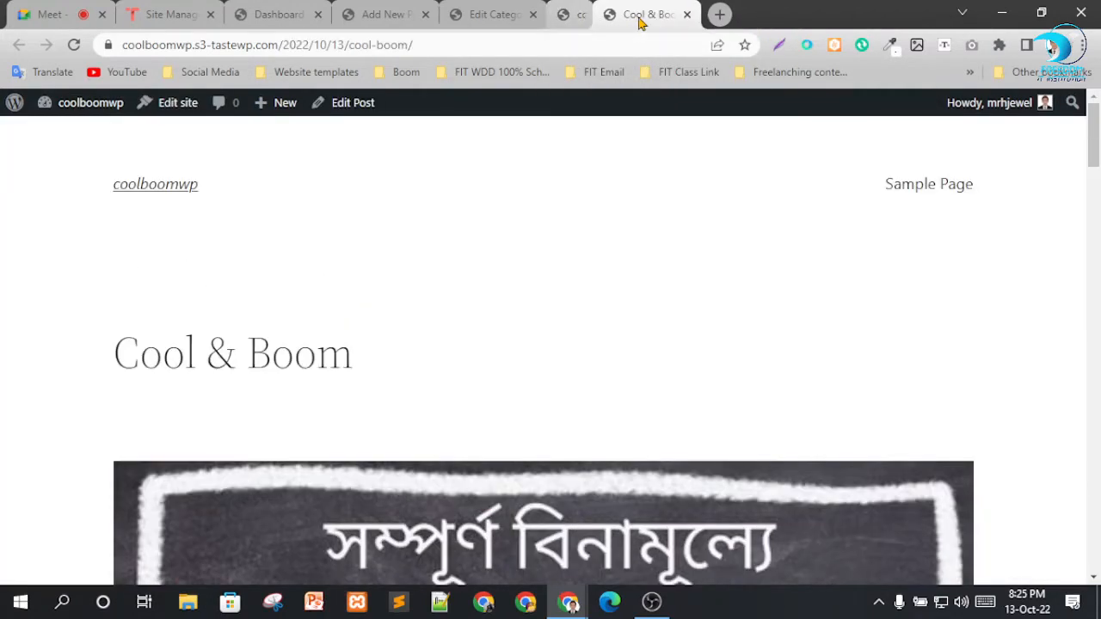
click(639, 15)
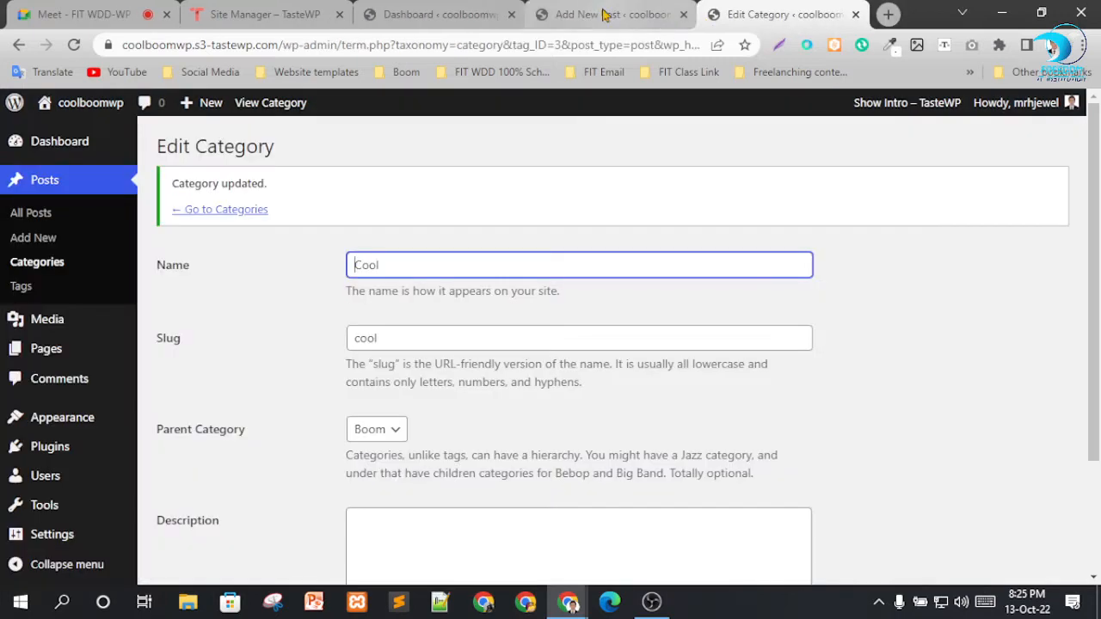
click(292, 299)
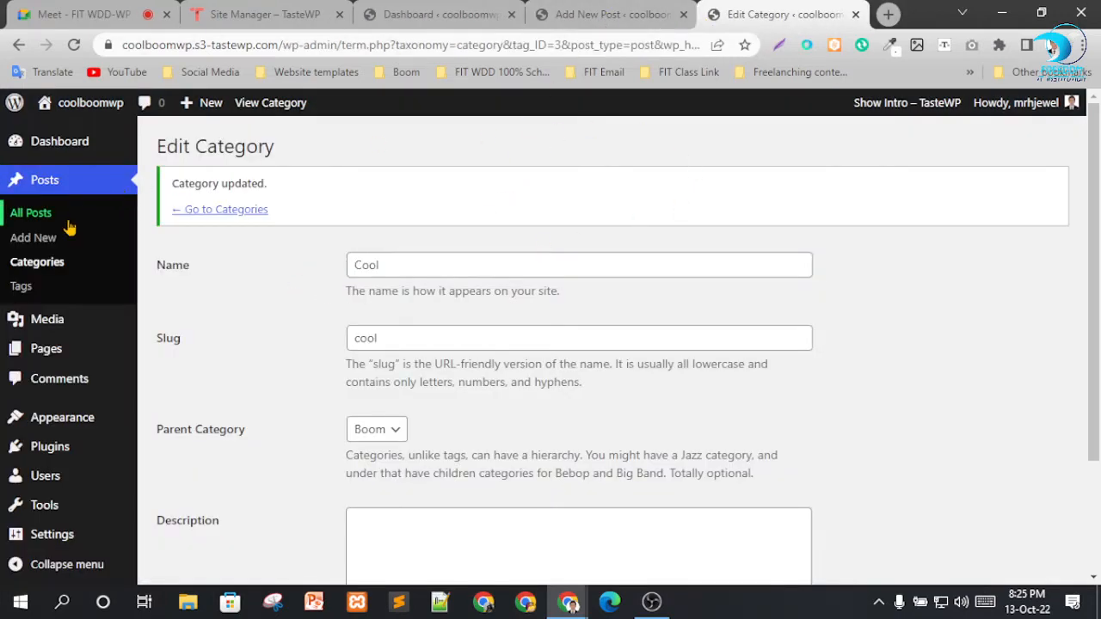
Open the Media Library and compare its list view with the grid view.
scroll(69, 276, down, 1)
mouse_move(69, 333)
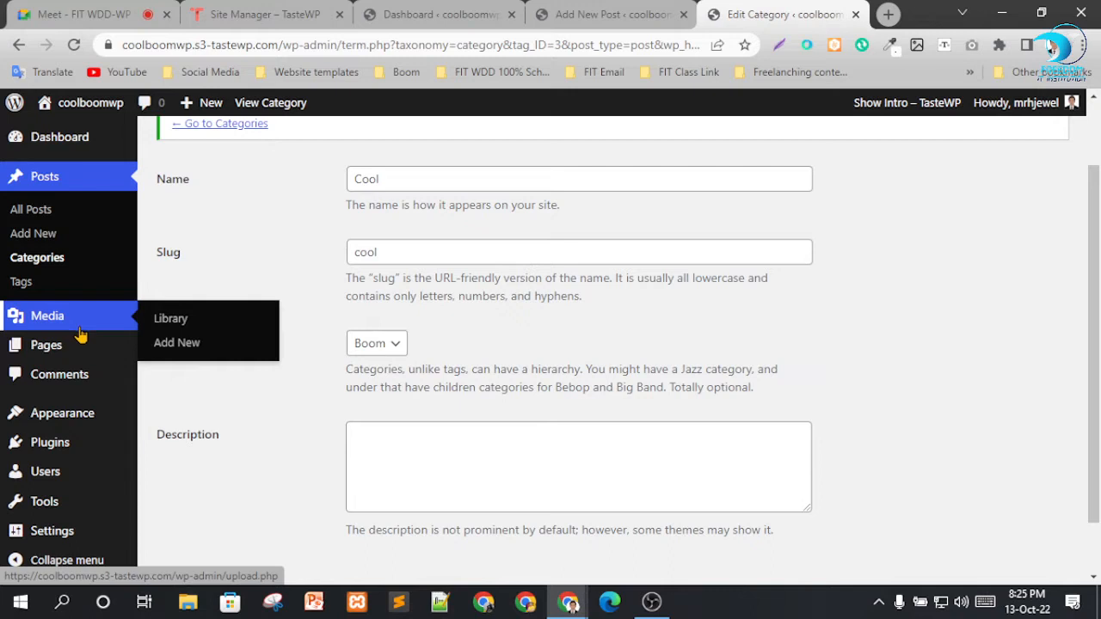
click(165, 325)
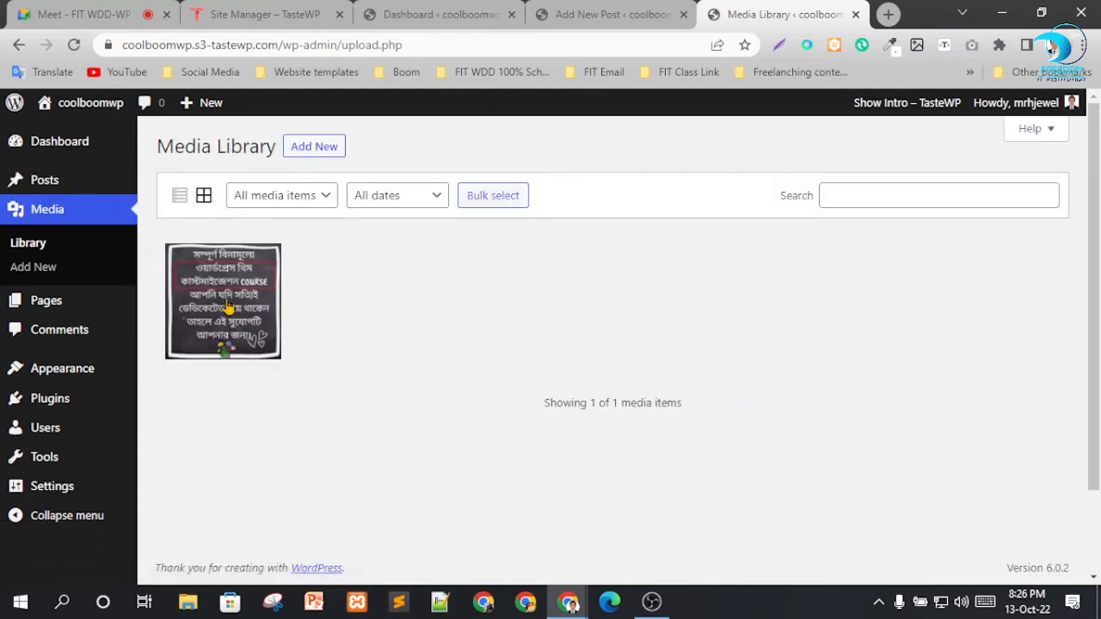
click(180, 196)
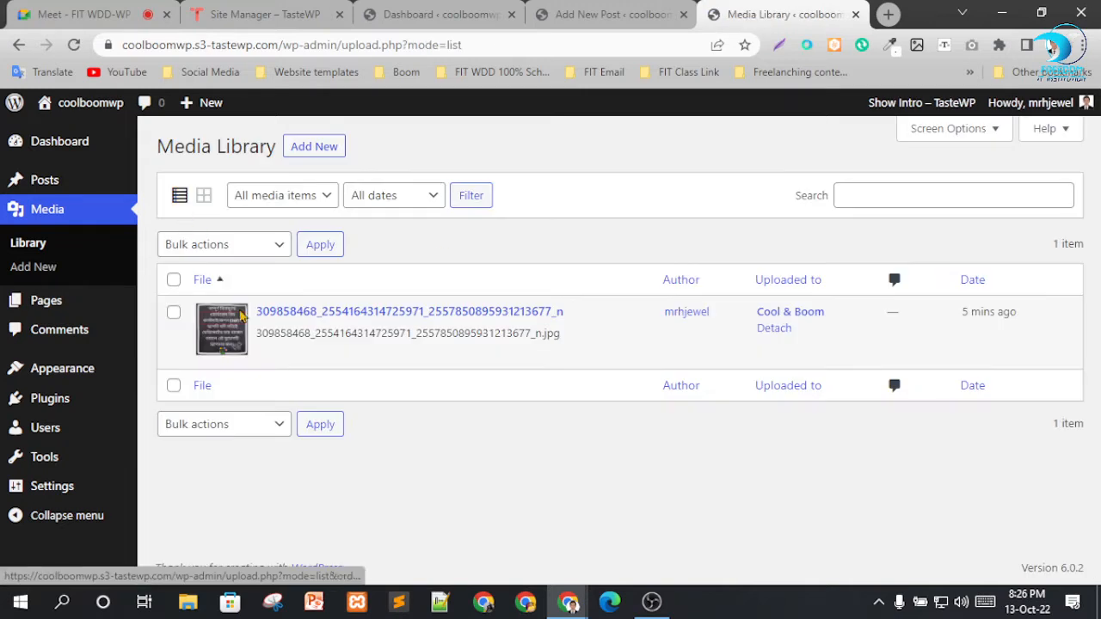
click(204, 197)
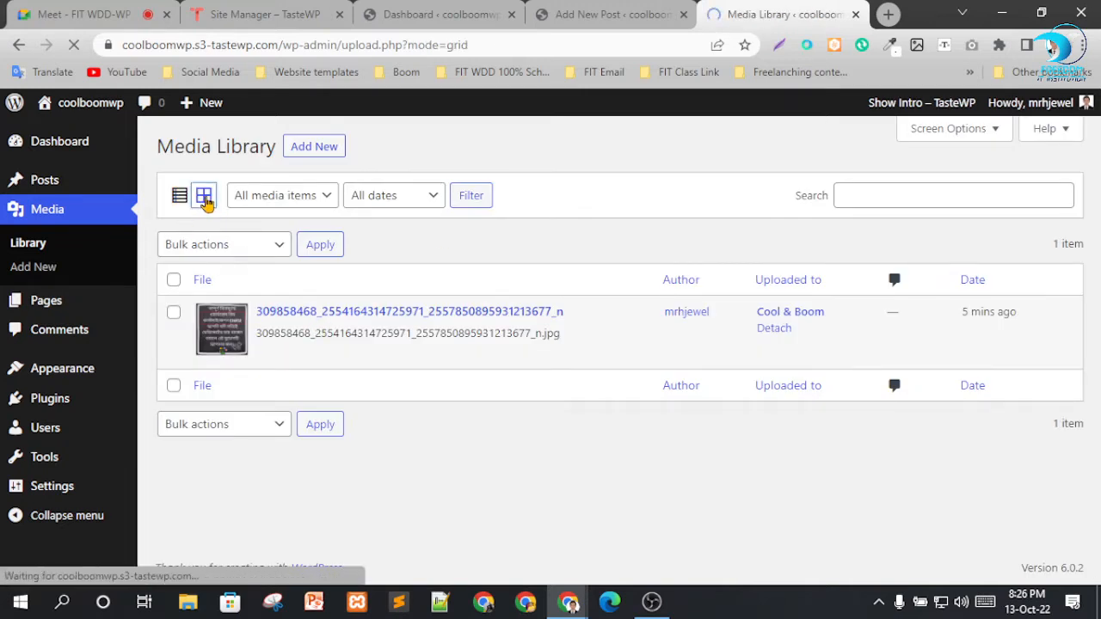
Review the Media Library's media type and date filter options, keeping All media items and All dates.
click(299, 198)
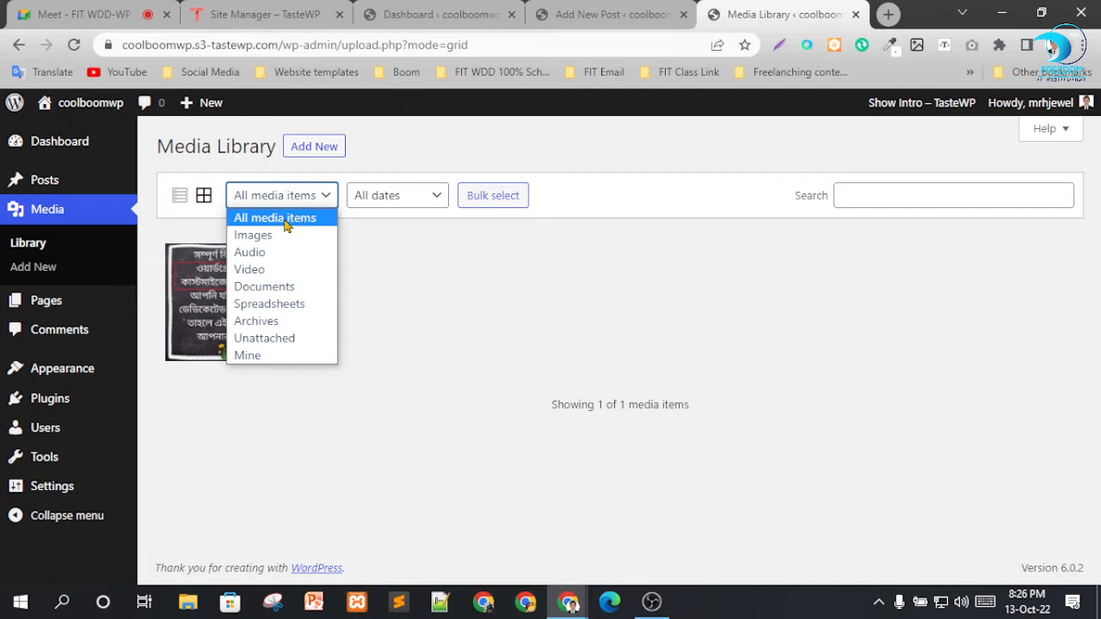
click(403, 287)
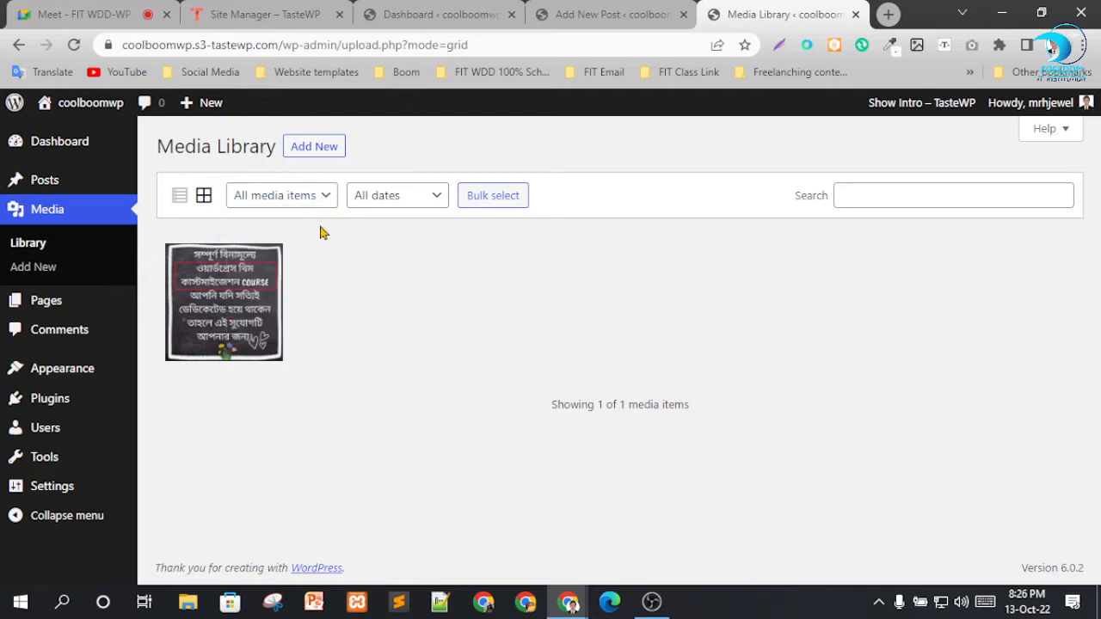
click(416, 201)
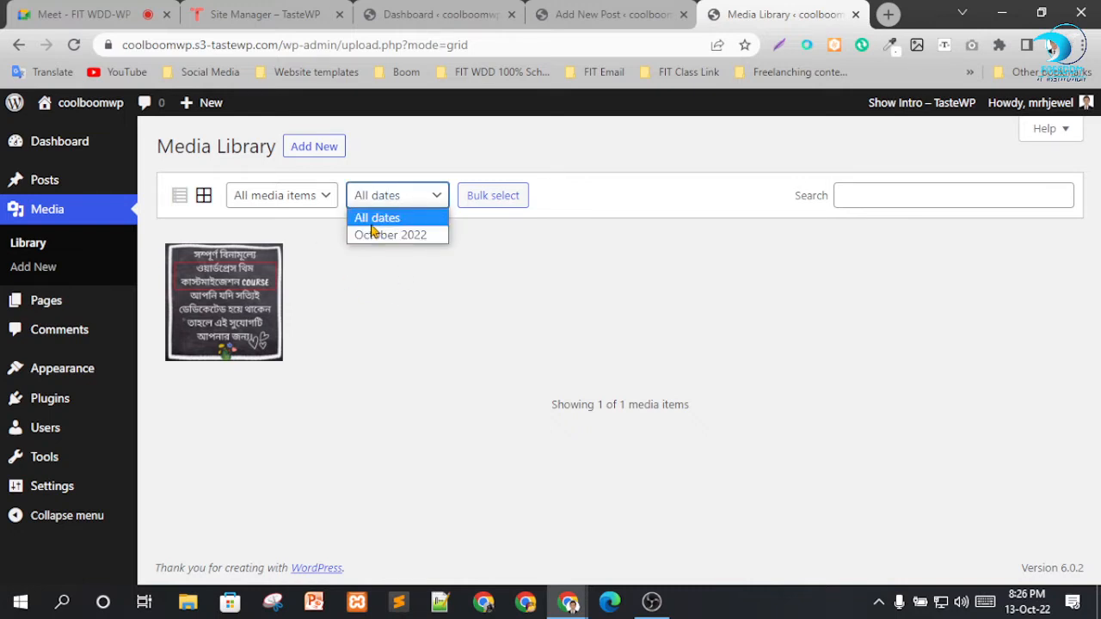
click(375, 222)
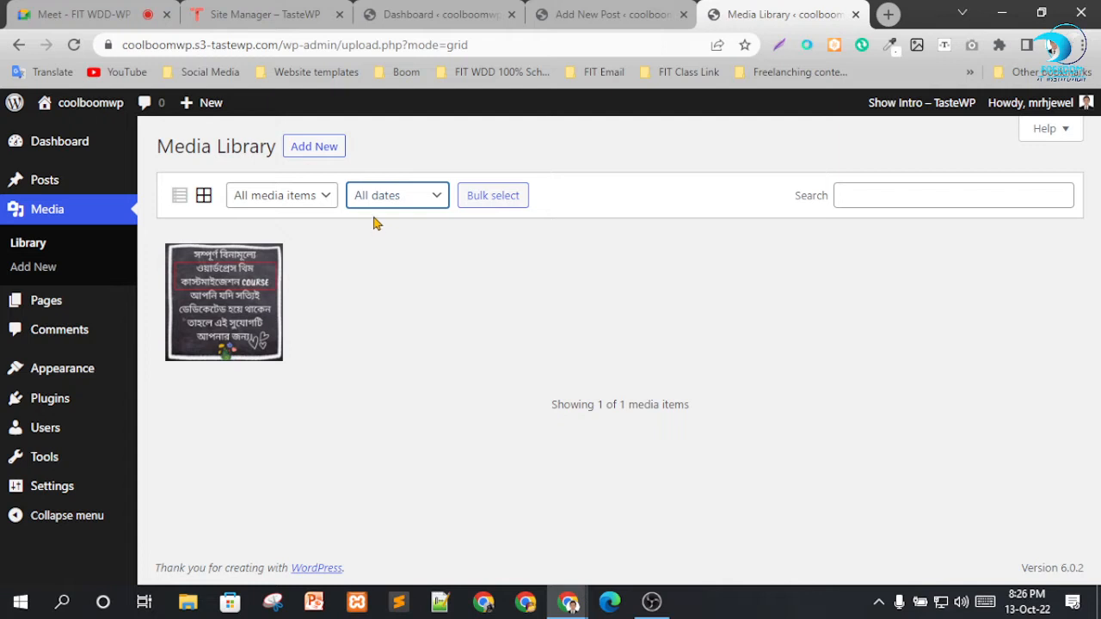
Upload five images from Downloads to the Media Library: three istockphoto pictures, the certified personal trainer hero image and barbell-3704578_960_720.jpg.
click(320, 147)
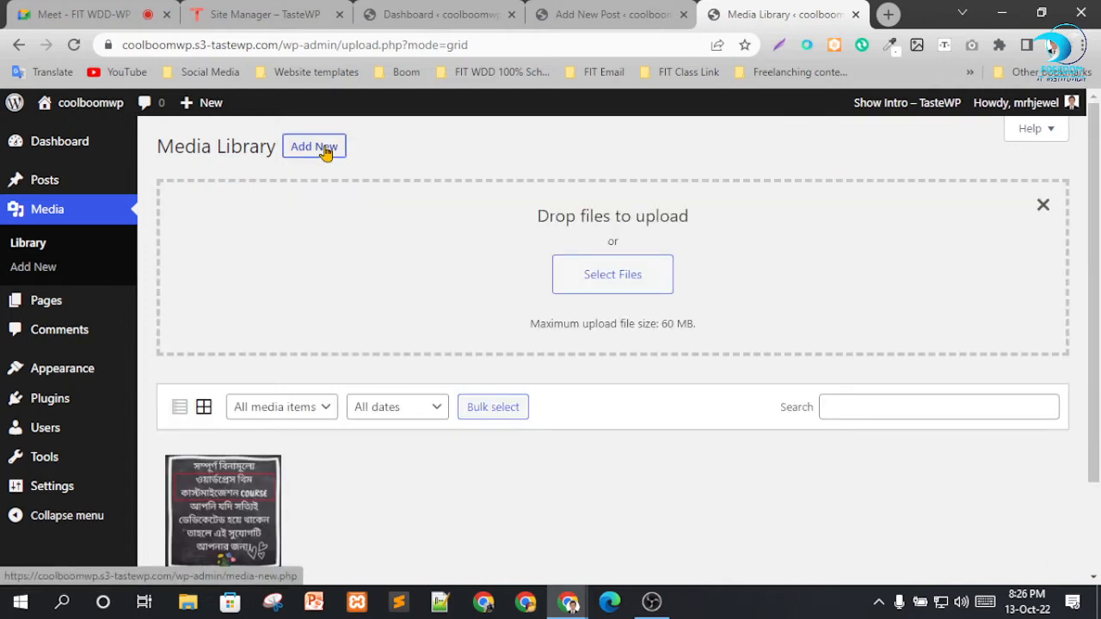
click(612, 277)
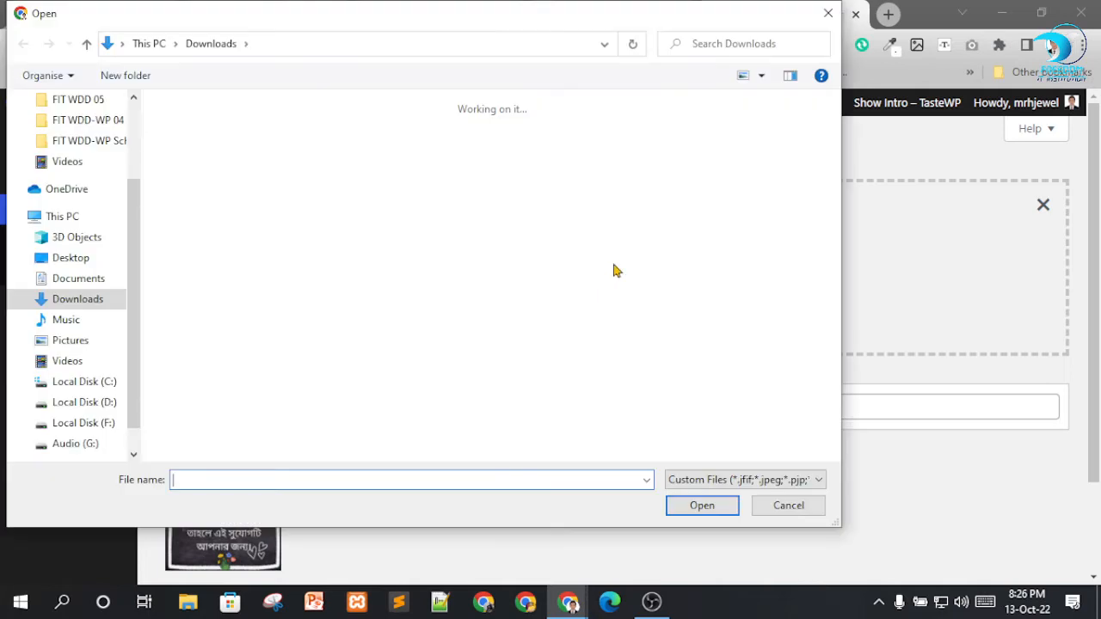
scroll(432, 281, down, 5)
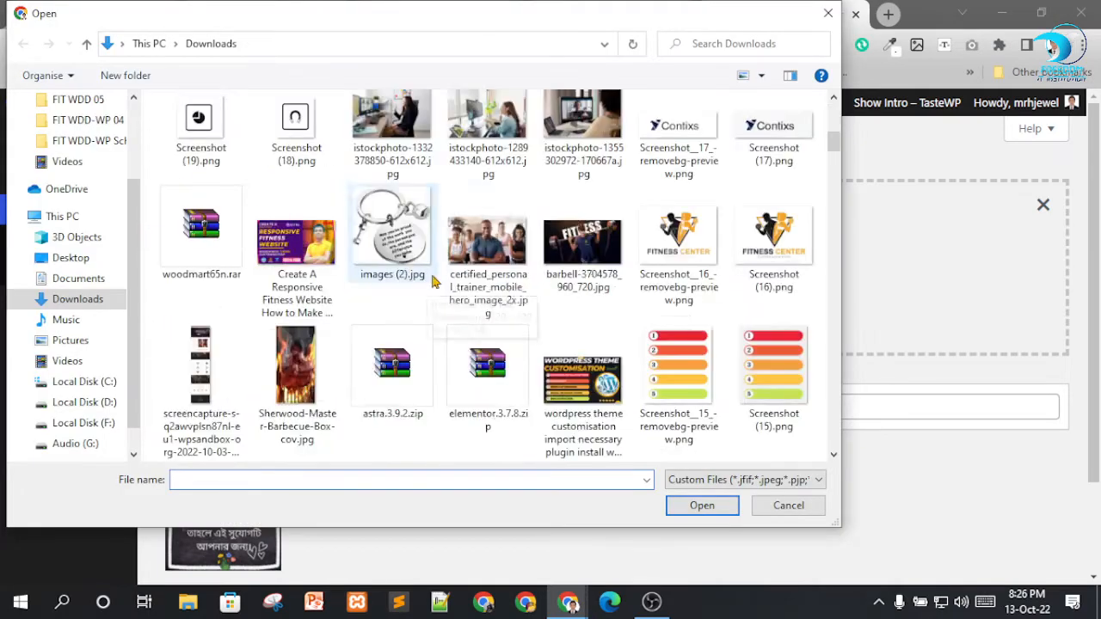
click(493, 267)
ctrl+click(572, 263)
ctrl+click(581, 136)
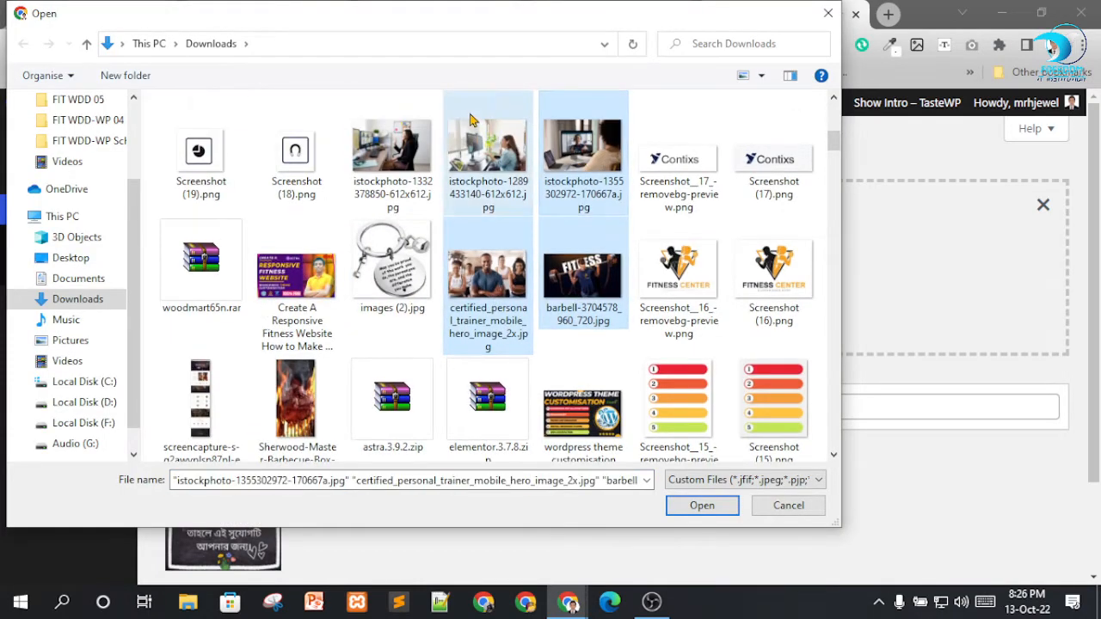
ctrl+click(488, 150)
ctrl+click(392, 150)
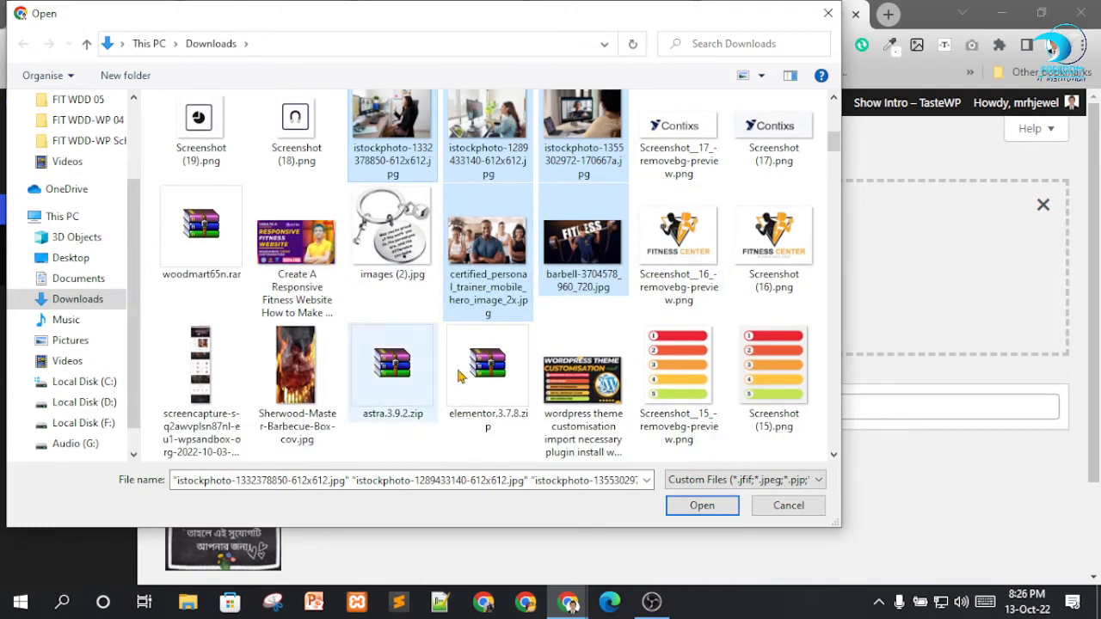
click(700, 505)
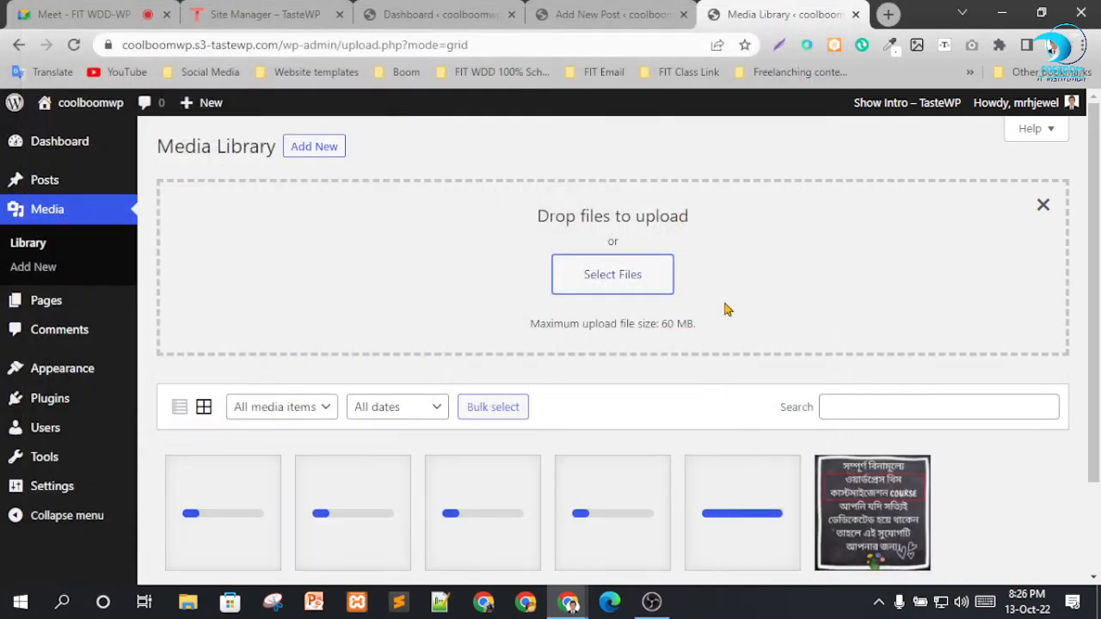
scroll(722, 307, down, 2)
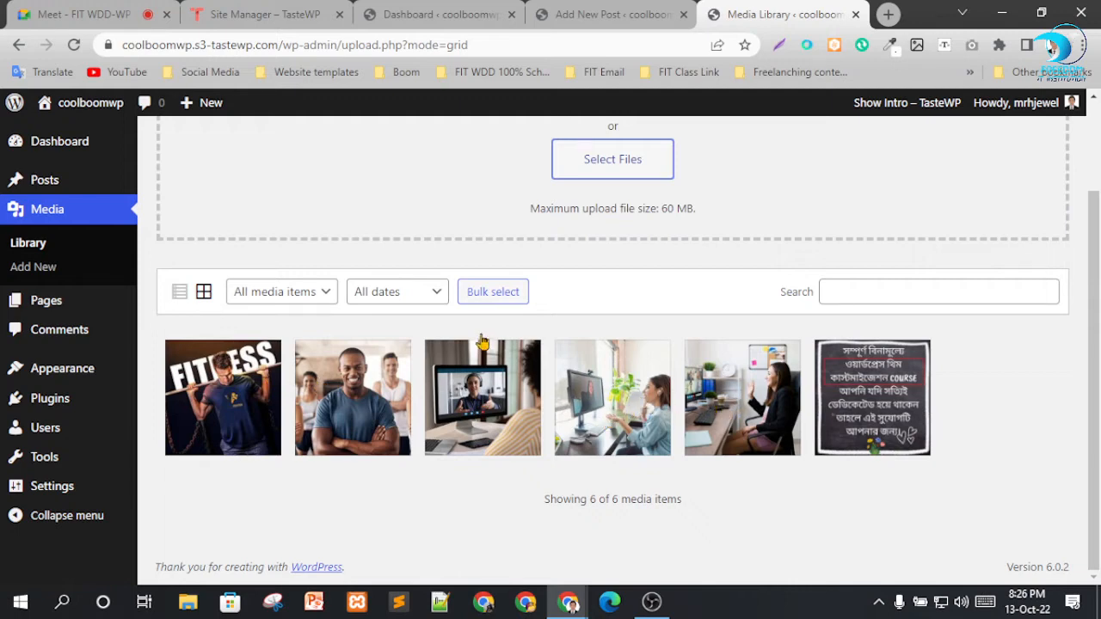
scroll(628, 380, up, 1)
scroll(534, 395, down, 1)
scroll(941, 412, up, 1)
scroll(683, 405, down, 1)
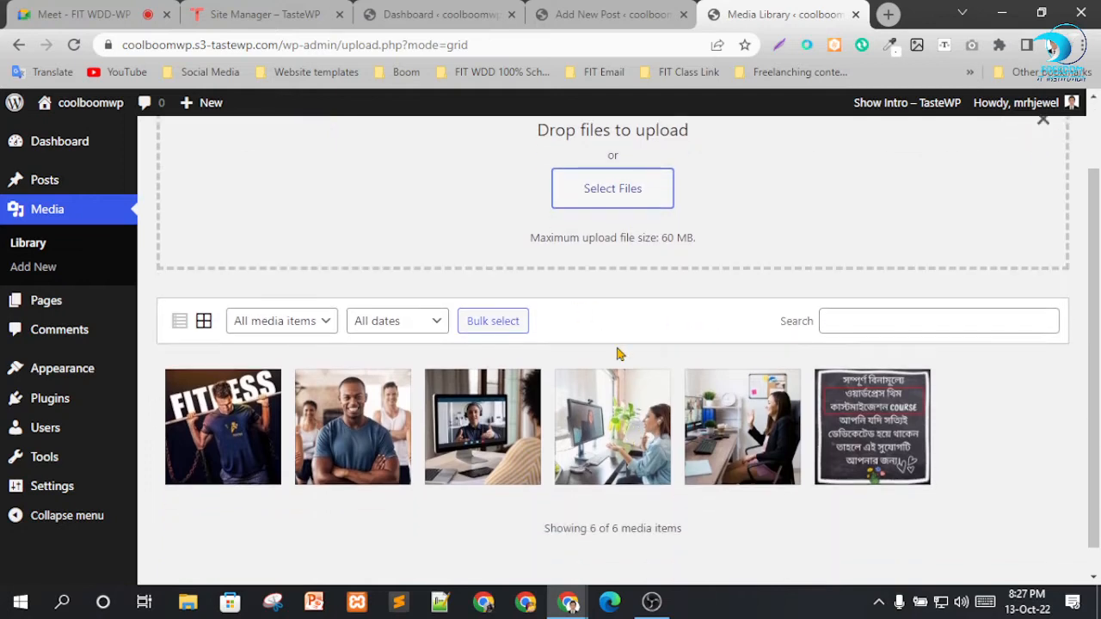
scroll(570, 342, up, 1)
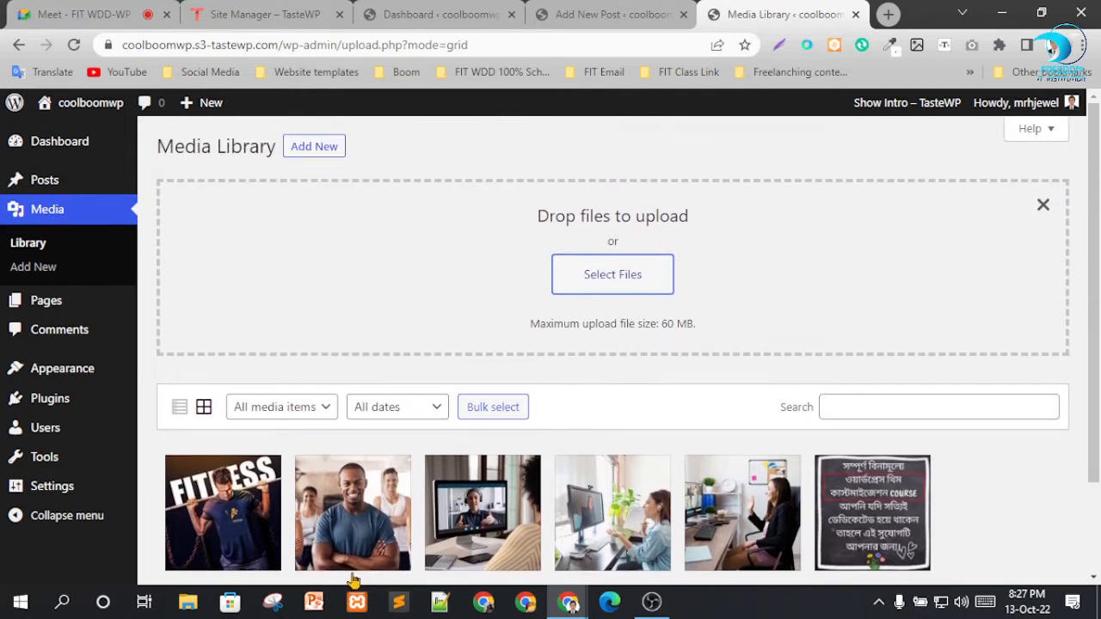
Upload website-programmer-resized.jpg by dropping it from a reduced File Explorer window onto the Media Library's upload area.
click(190, 603)
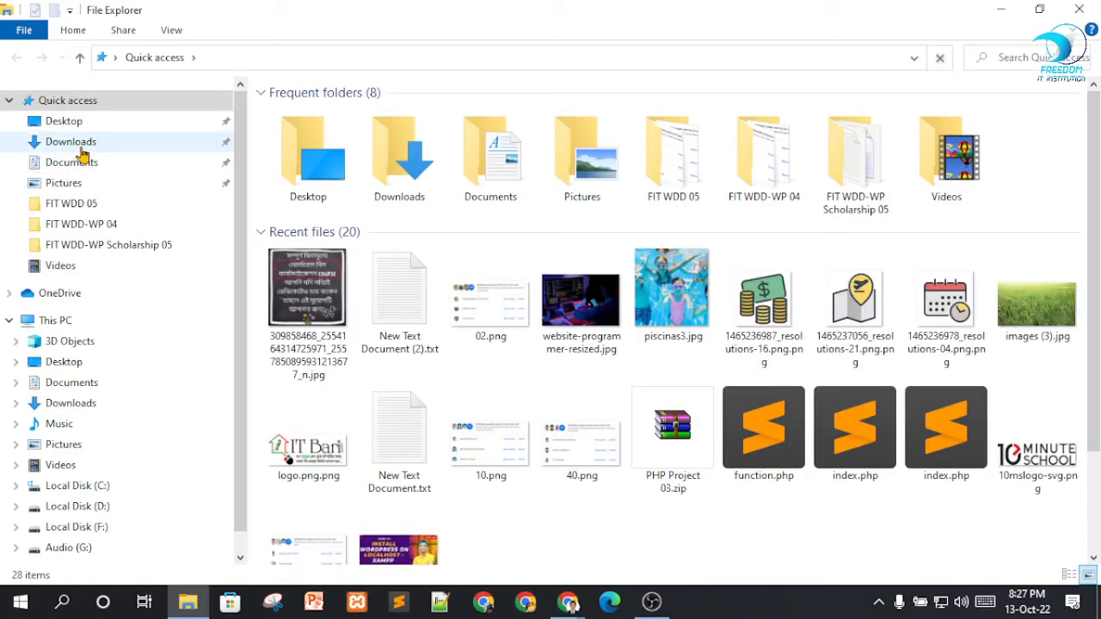
click(1038, 8)
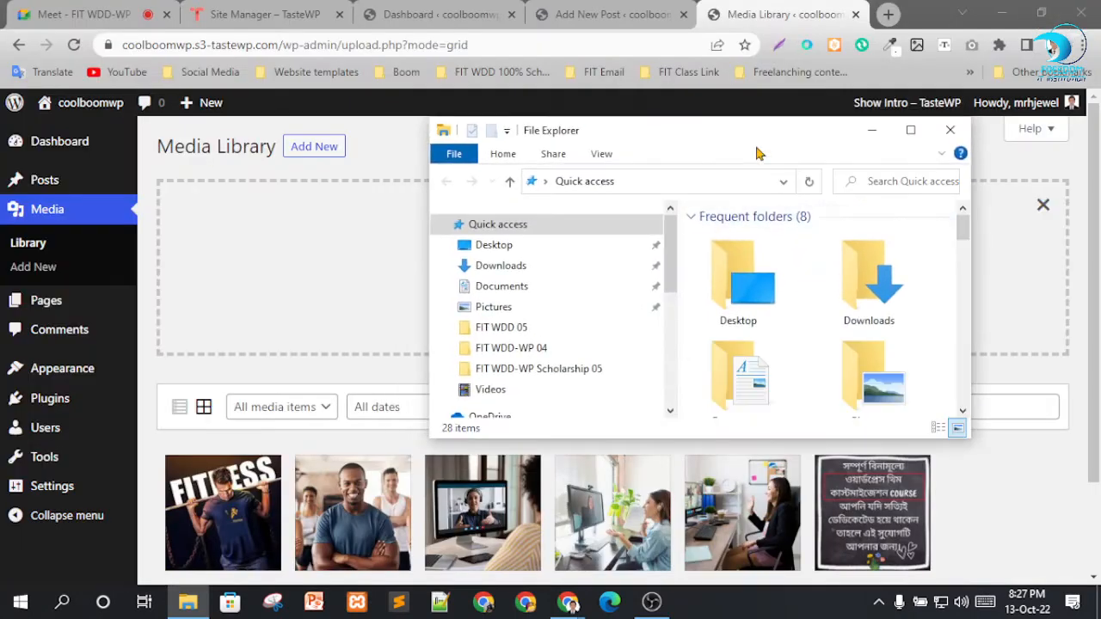
scroll(826, 298, down, 2)
scroll(825, 298, down, 5)
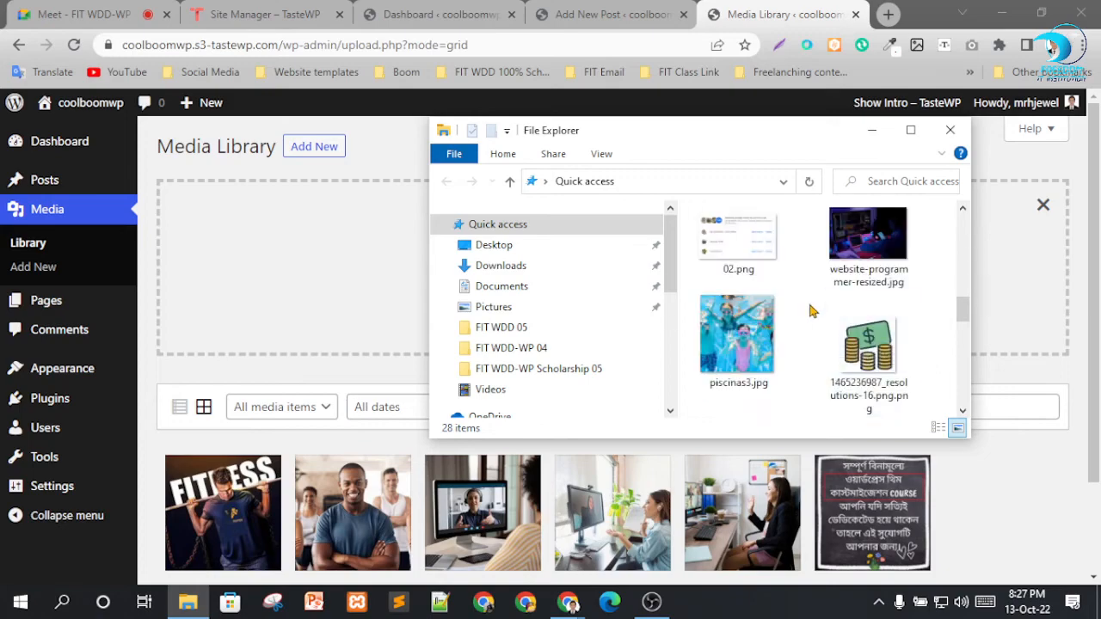
drag(867, 245, 326, 284)
scroll(460, 373, down, 1)
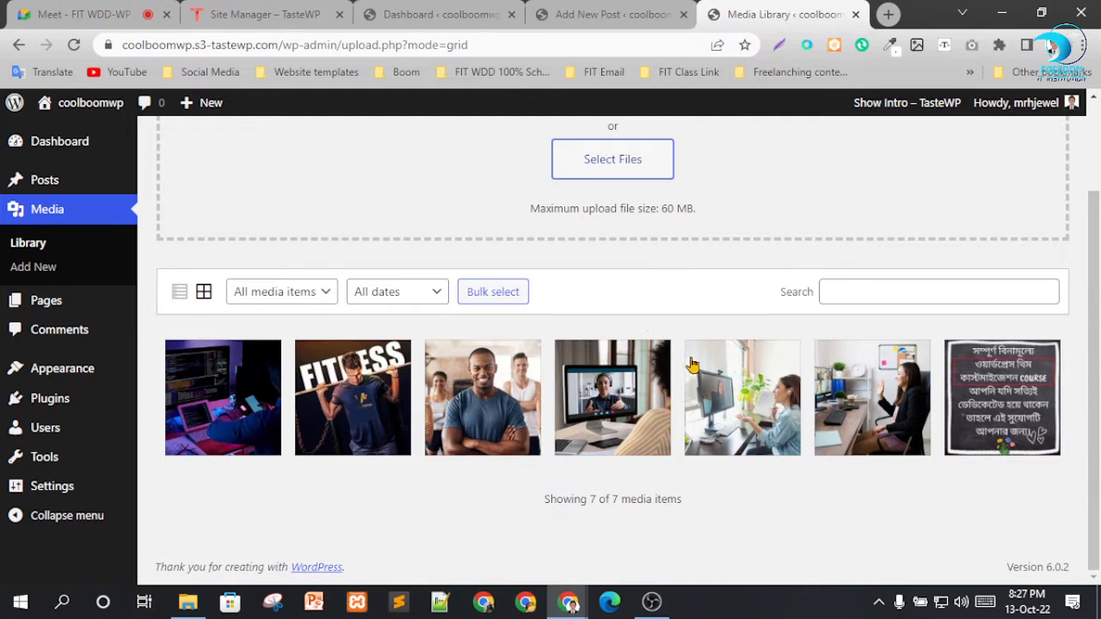
scroll(290, 295, up, 3)
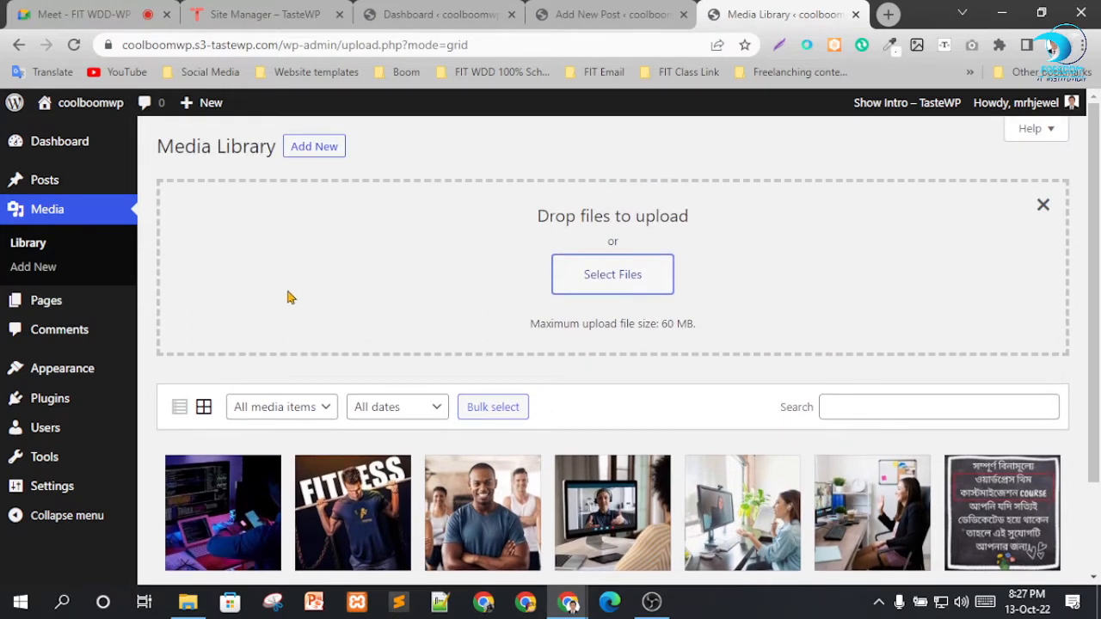
Move the Privacy Policy and Sample Page pages to the Trash with a bulk action and empty the Trash.
mouse_move(55, 314)
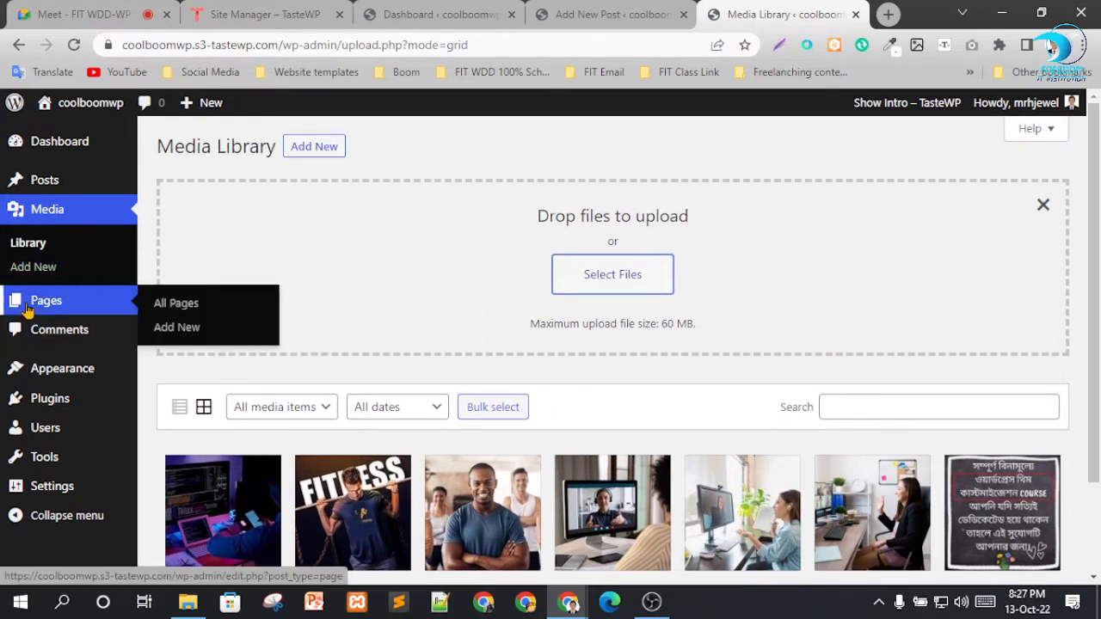
click(169, 309)
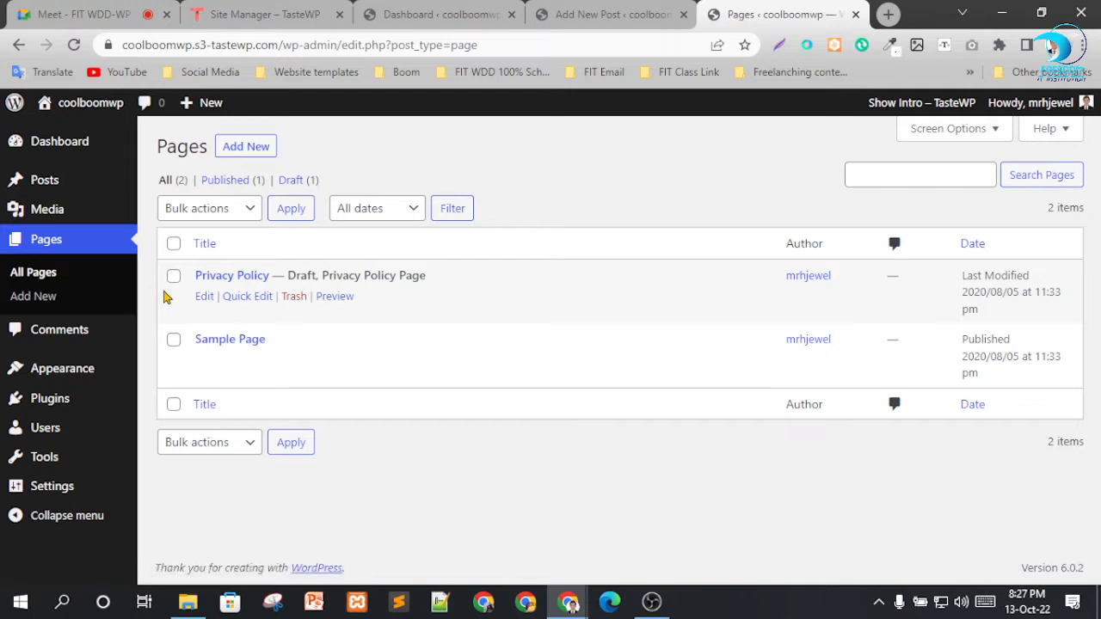
click(173, 244)
click(192, 210)
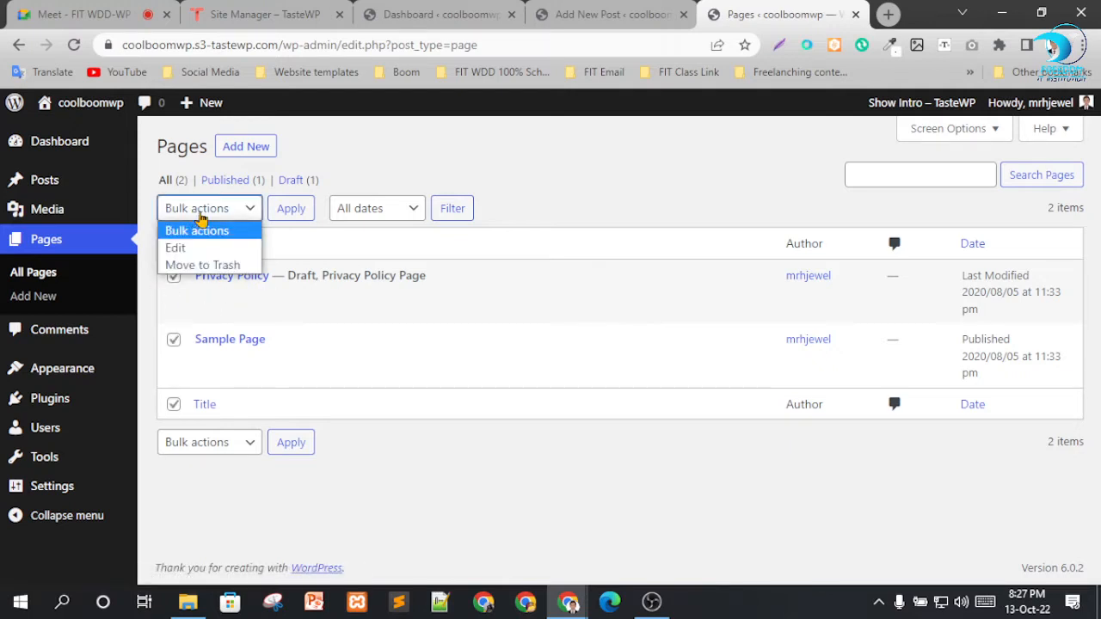
click(370, 163)
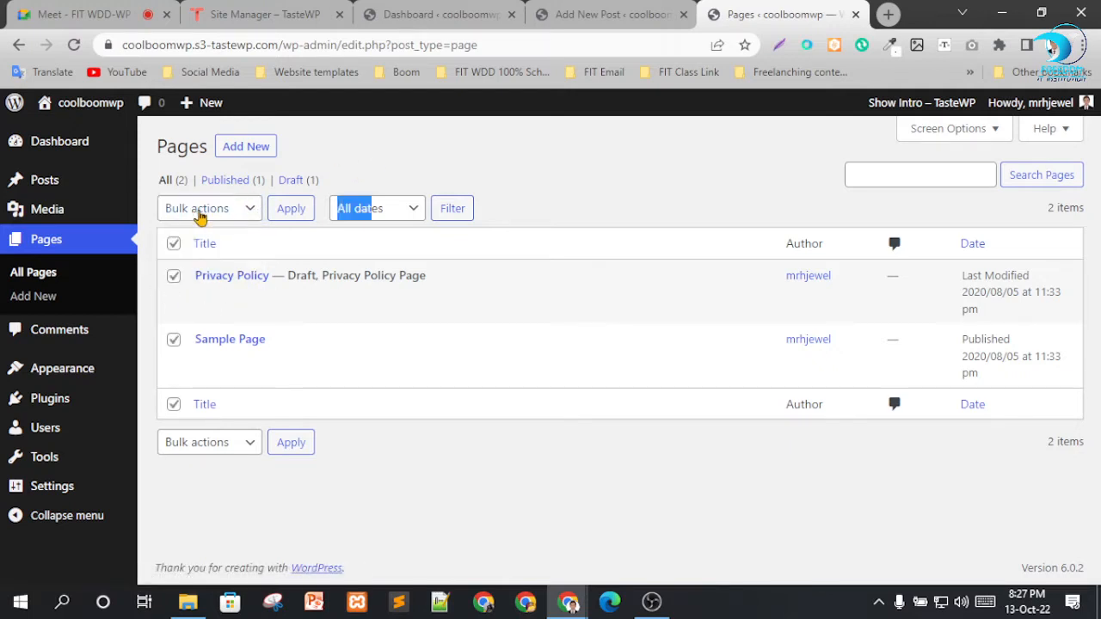
click(172, 246)
click(173, 247)
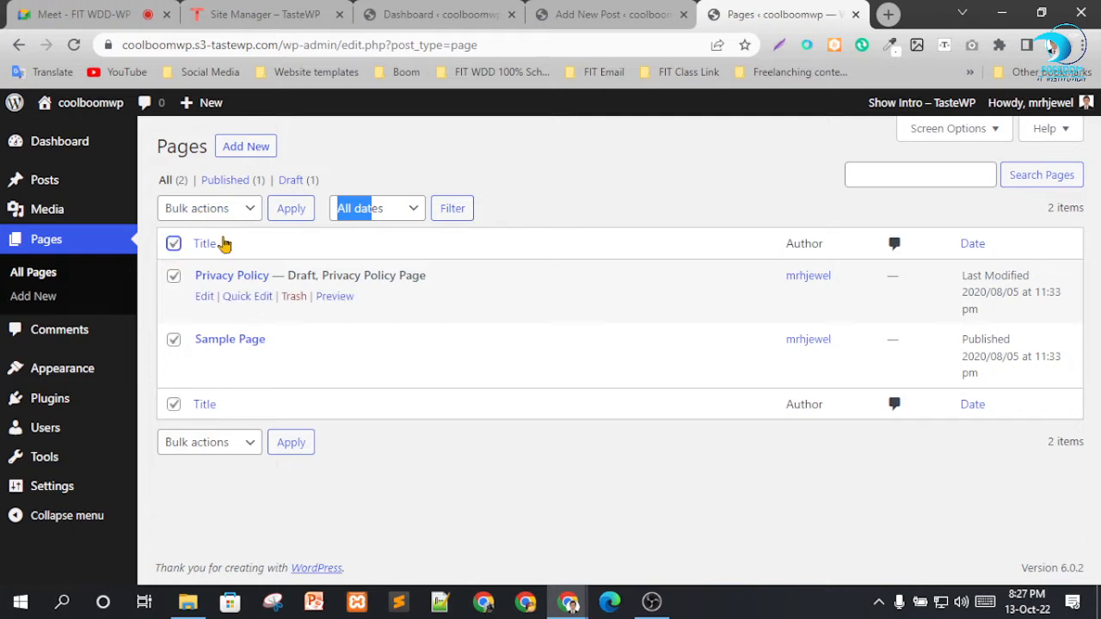
click(183, 221)
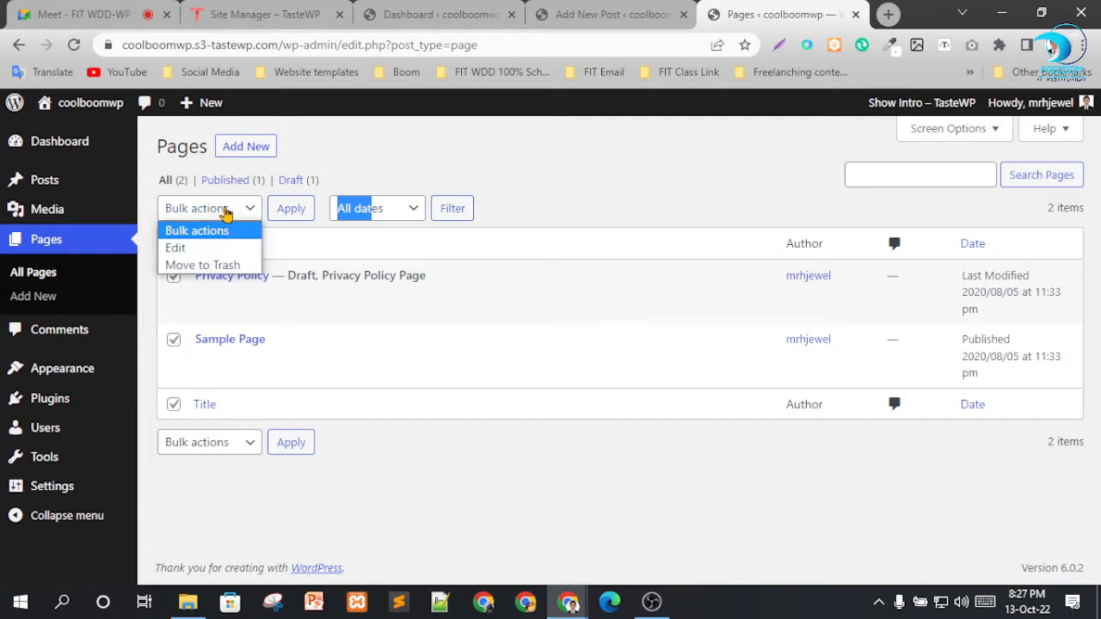
click(181, 268)
click(299, 212)
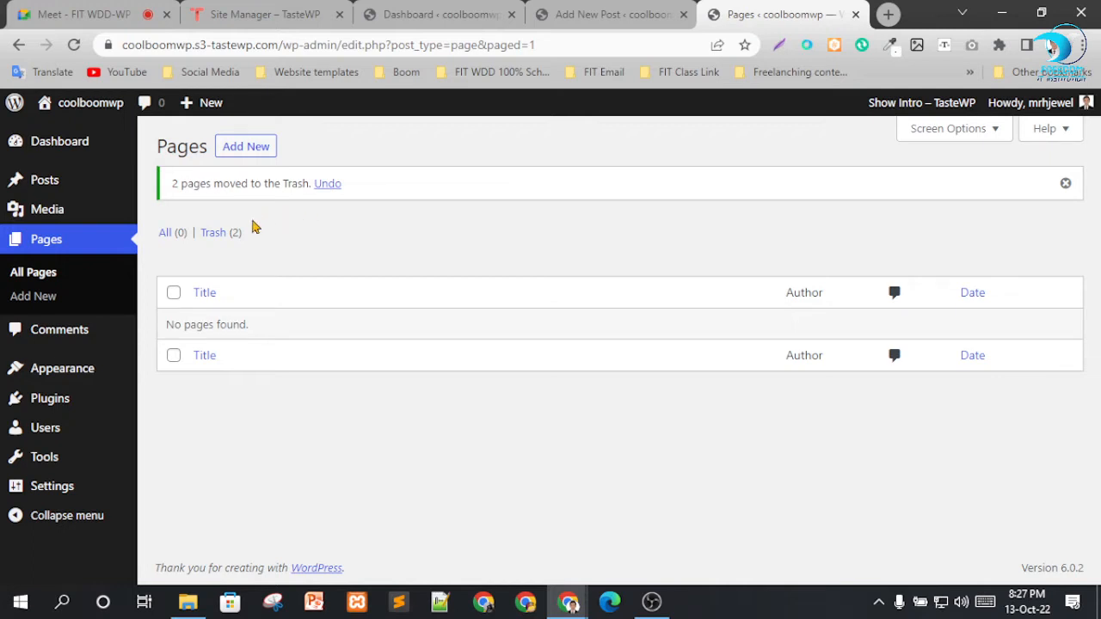
click(231, 234)
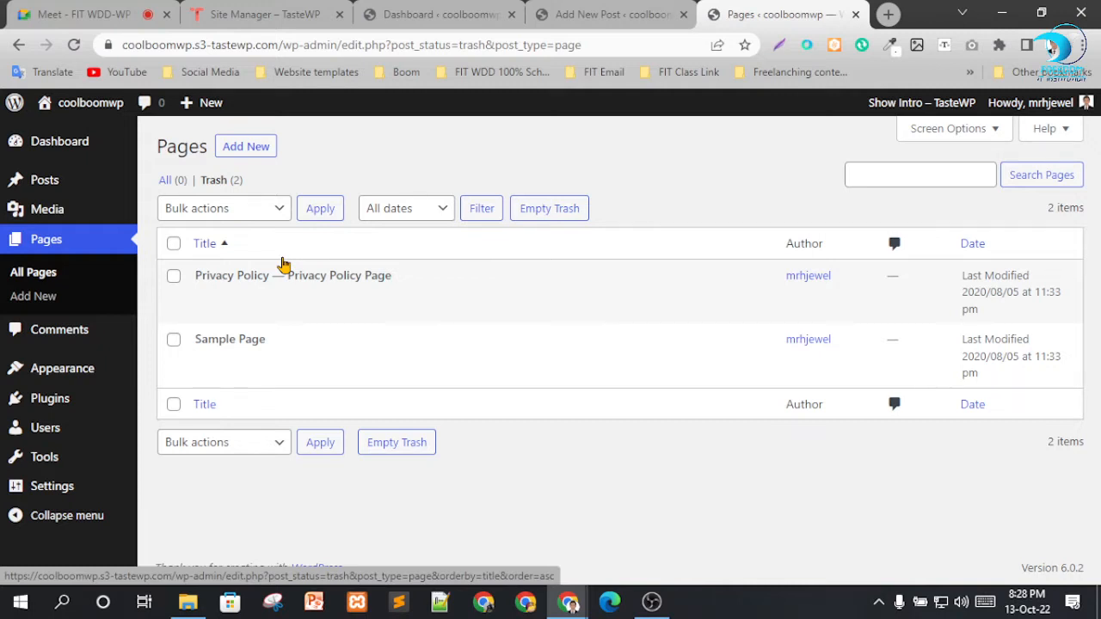
click(547, 213)
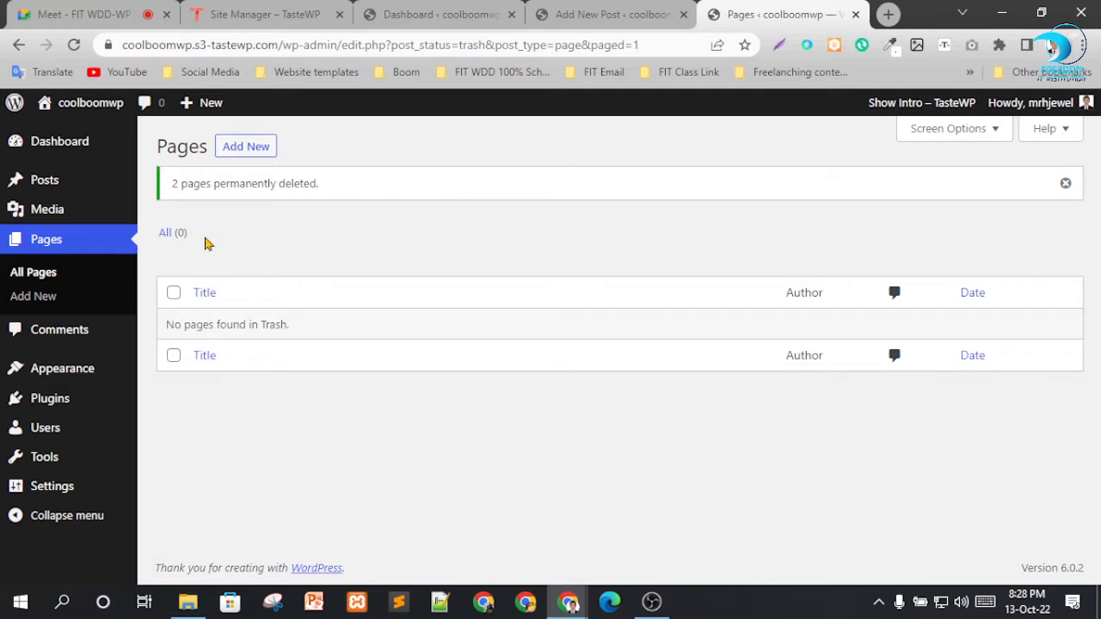
Create a new page titled "Home" and publish it with public visibility.
click(235, 150)
click(78, 15)
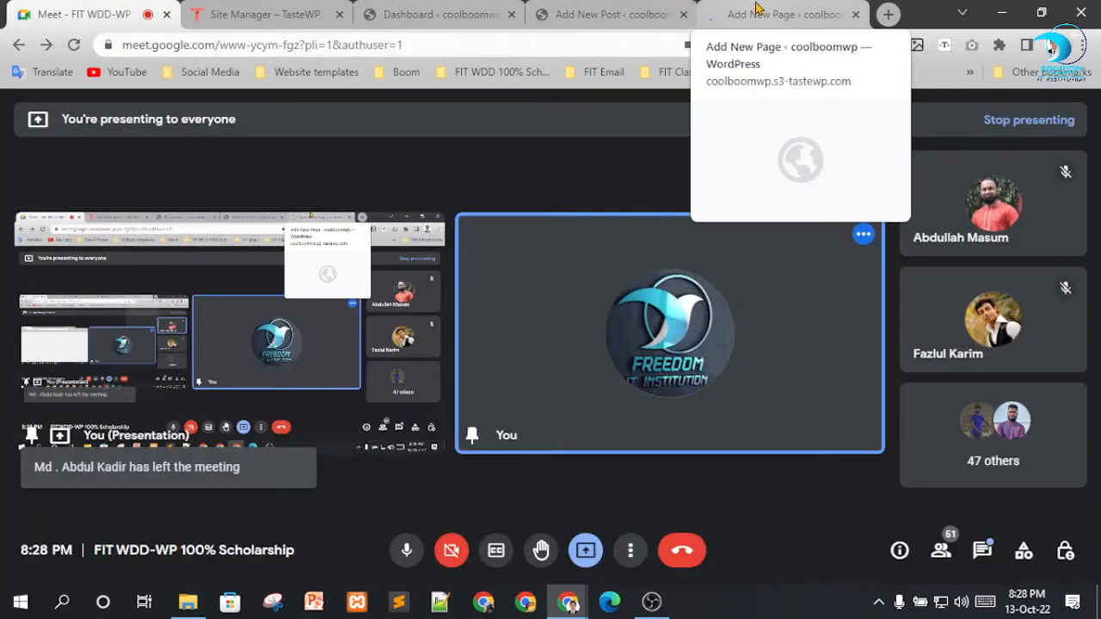
click(757, 9)
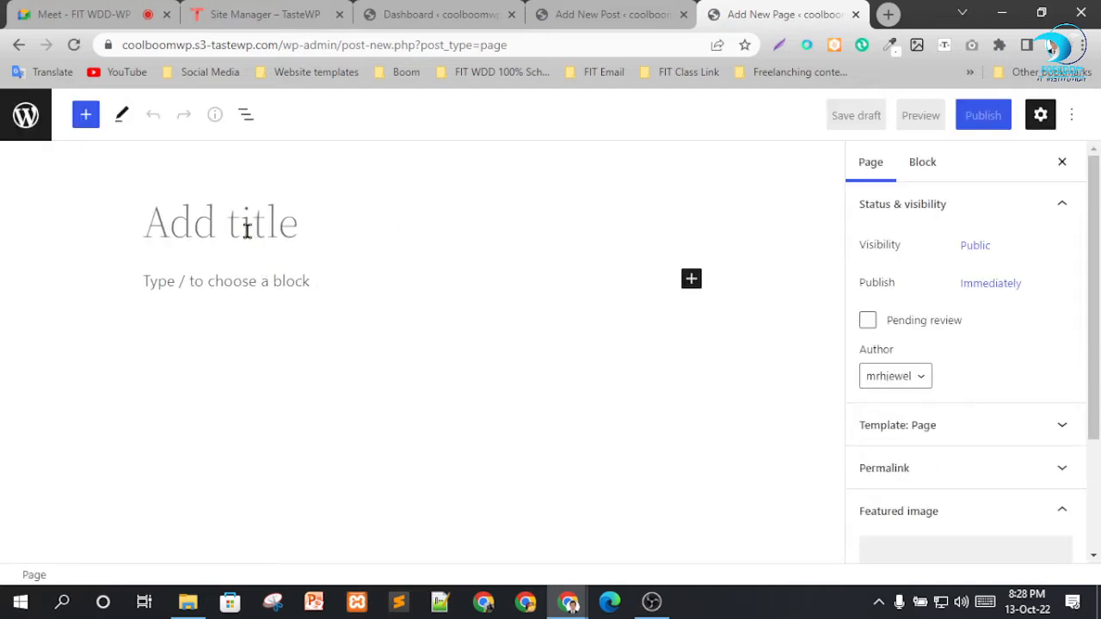
text(Home)
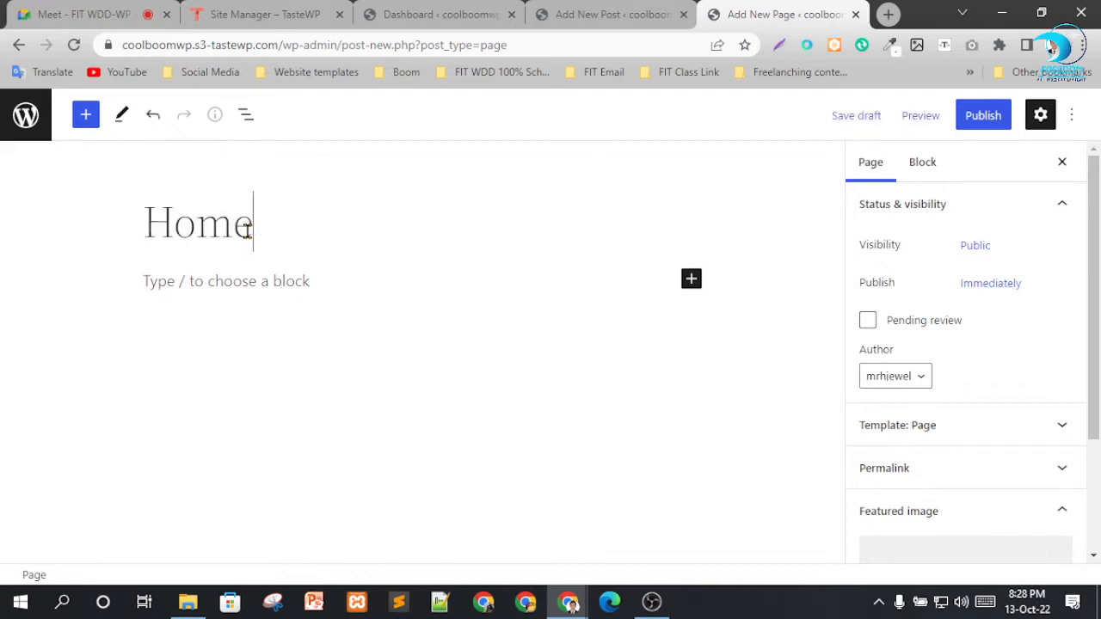
click(985, 115)
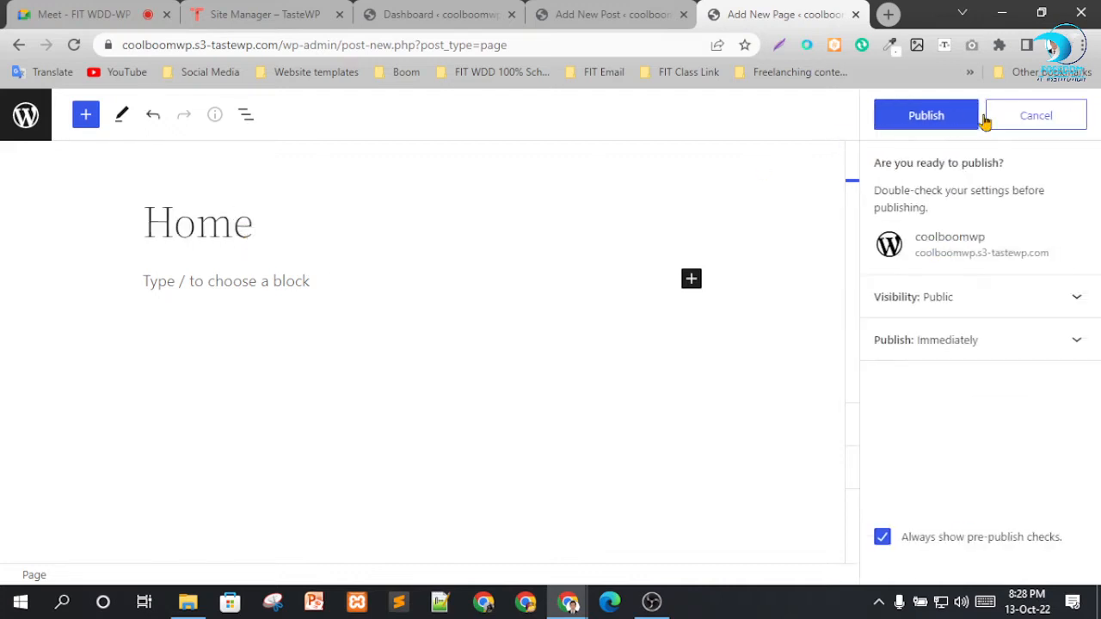
click(933, 118)
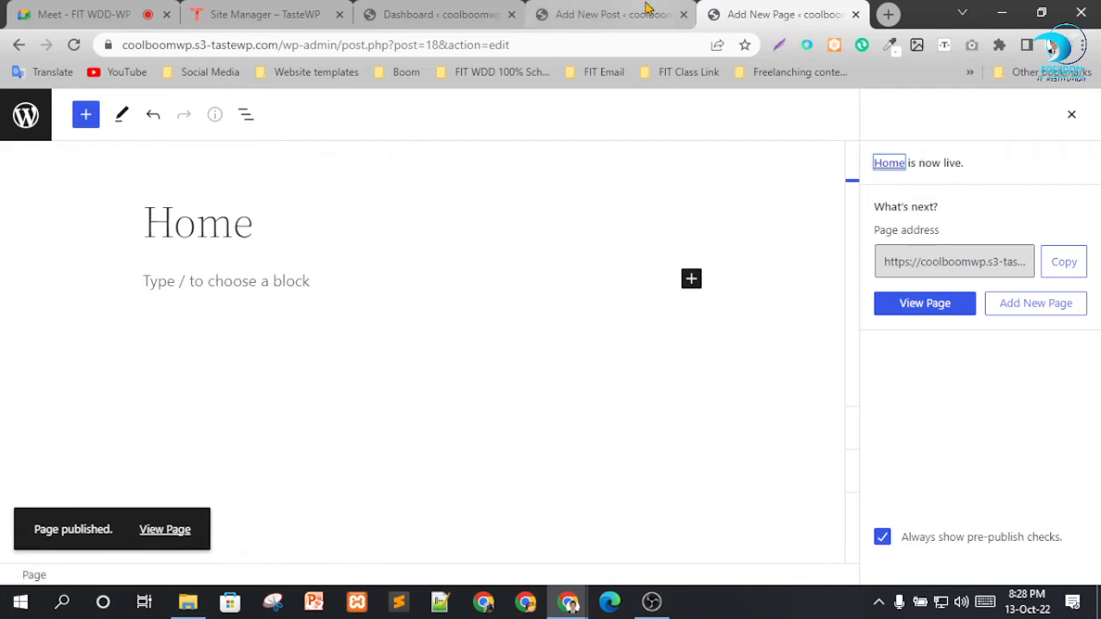
Close the Cool & Boom post editor tab and switch to the Dashboard tab.
click(607, 15)
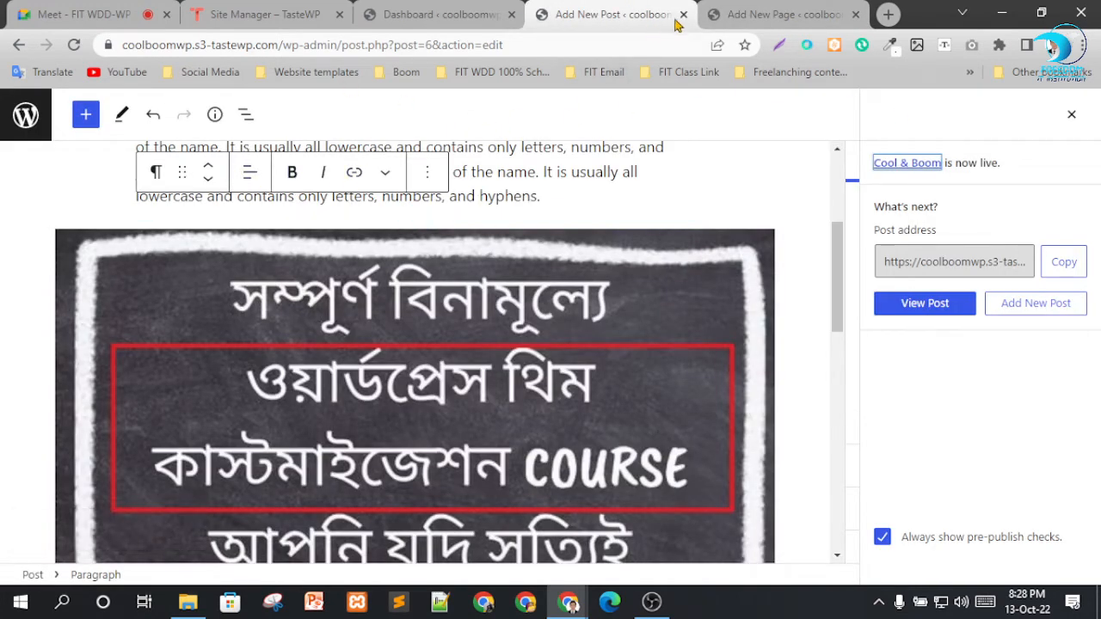
click(683, 15)
click(439, 15)
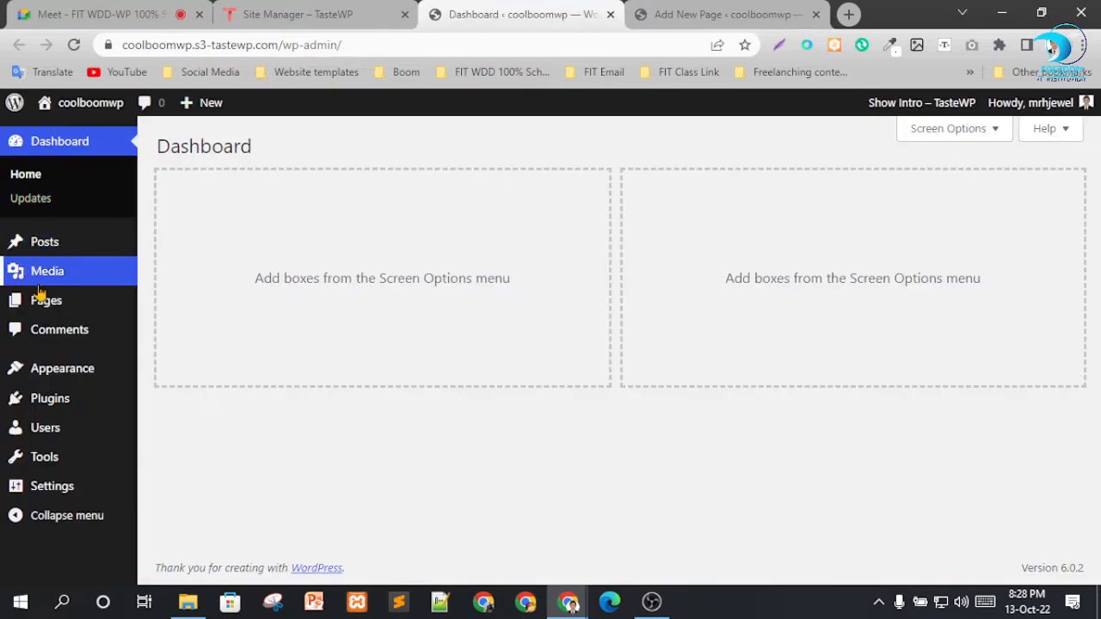
Open a new page editor in a separate tab, title the page "About" and publish it with public visibility.
mouse_move(51, 299)
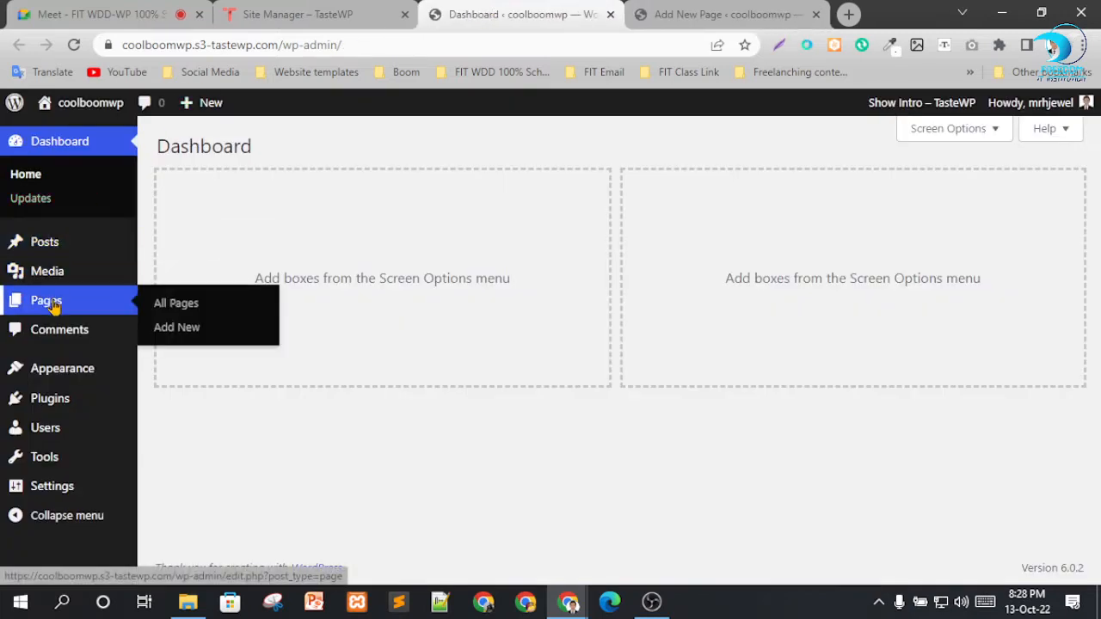
right_click(196, 328)
click(206, 337)
click(598, 13)
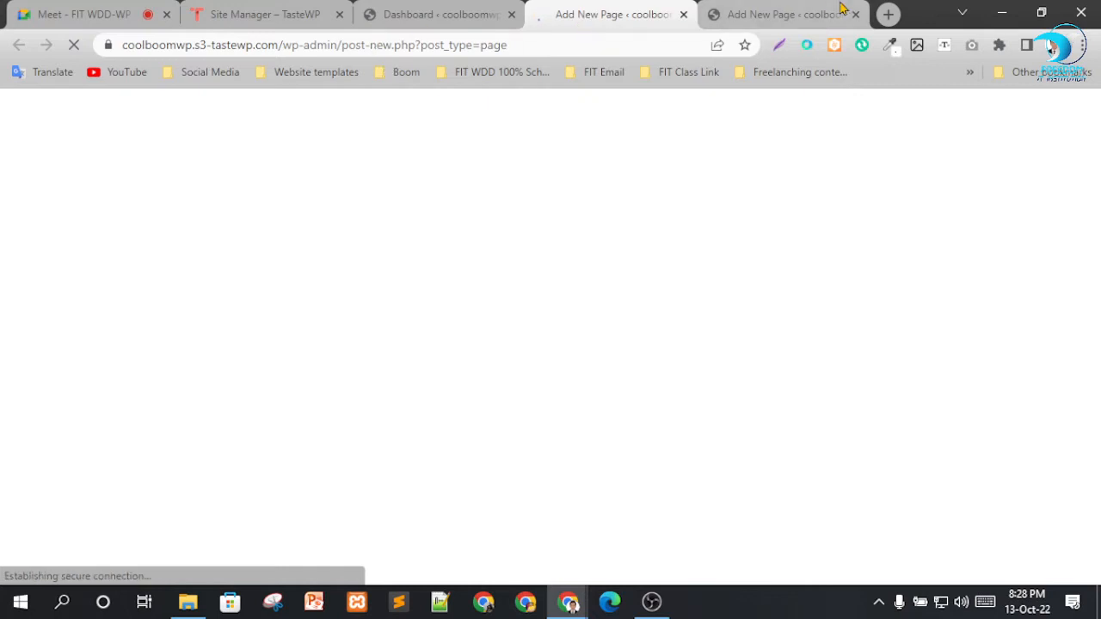
click(713, 12)
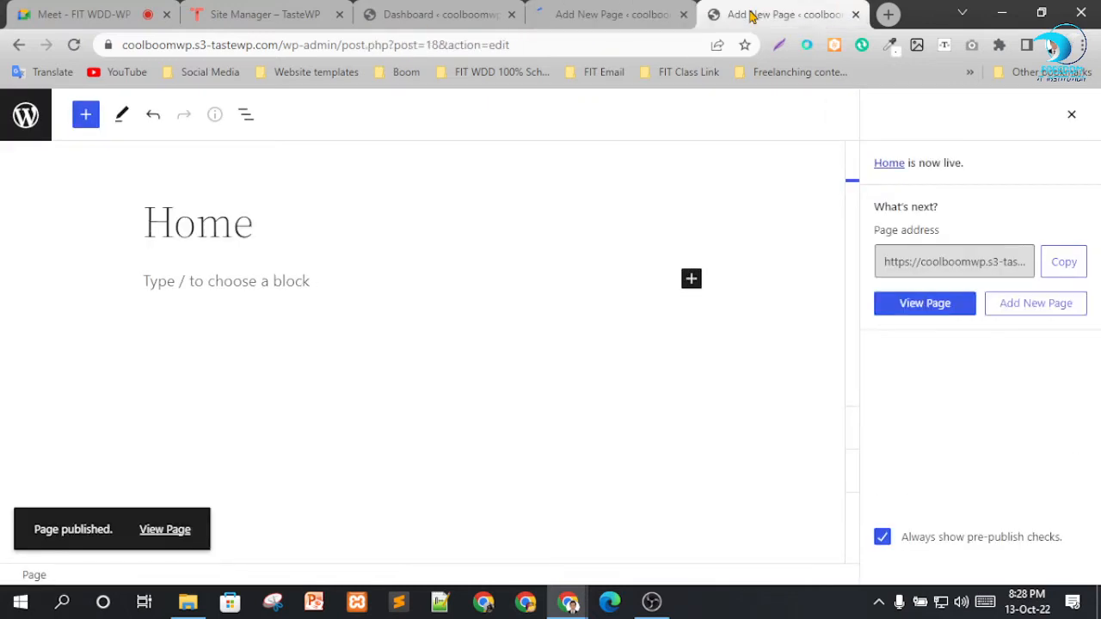
click(632, 10)
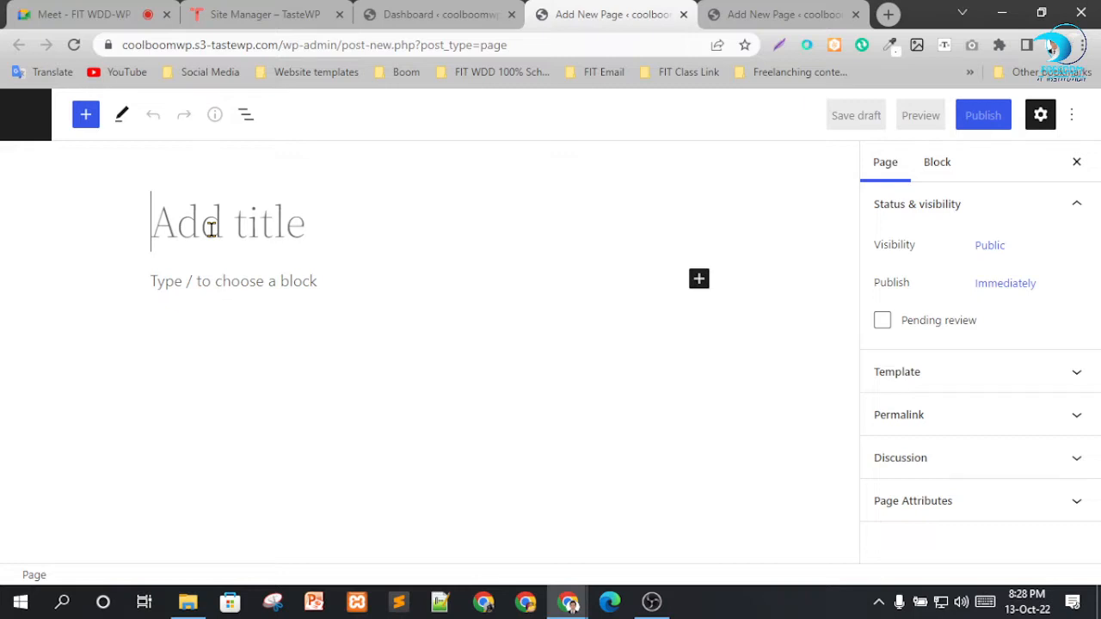
text(Abo)
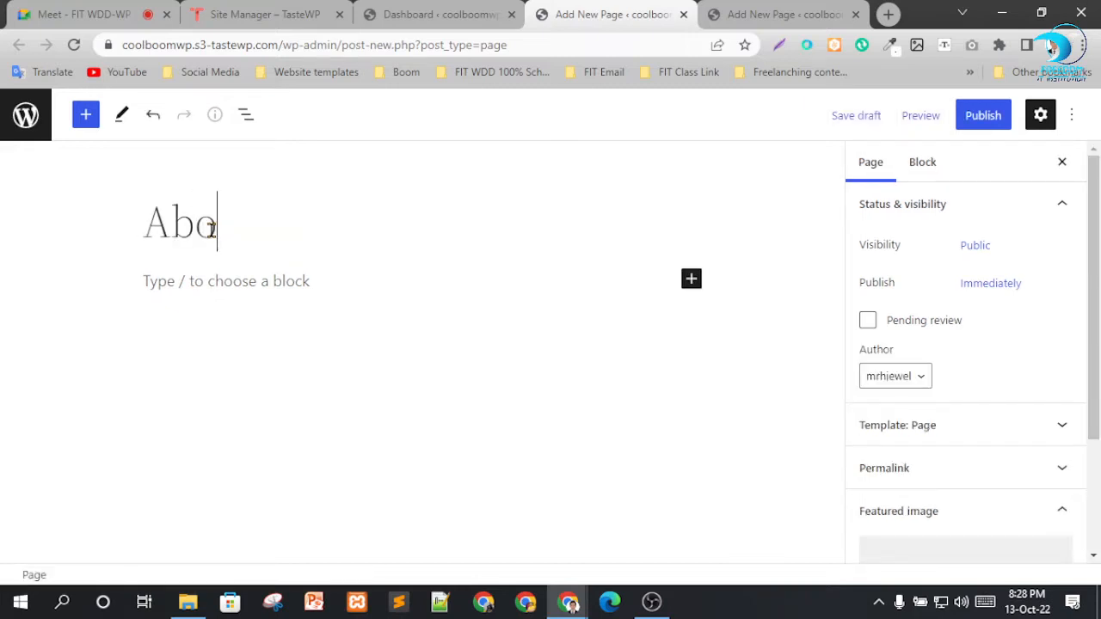
text(ut)
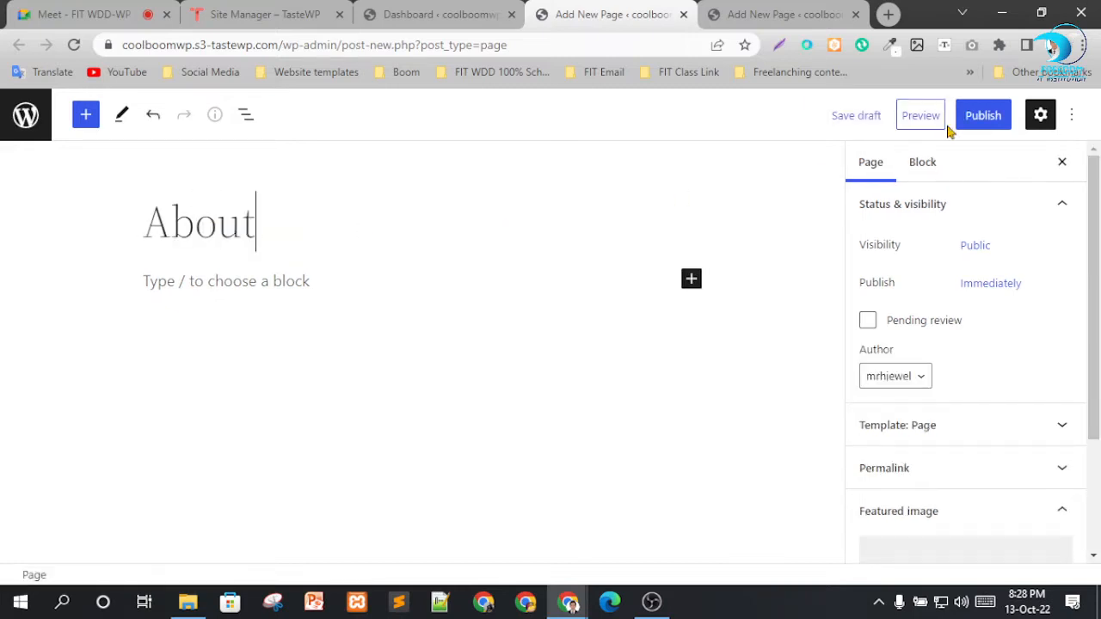
click(983, 116)
click(926, 110)
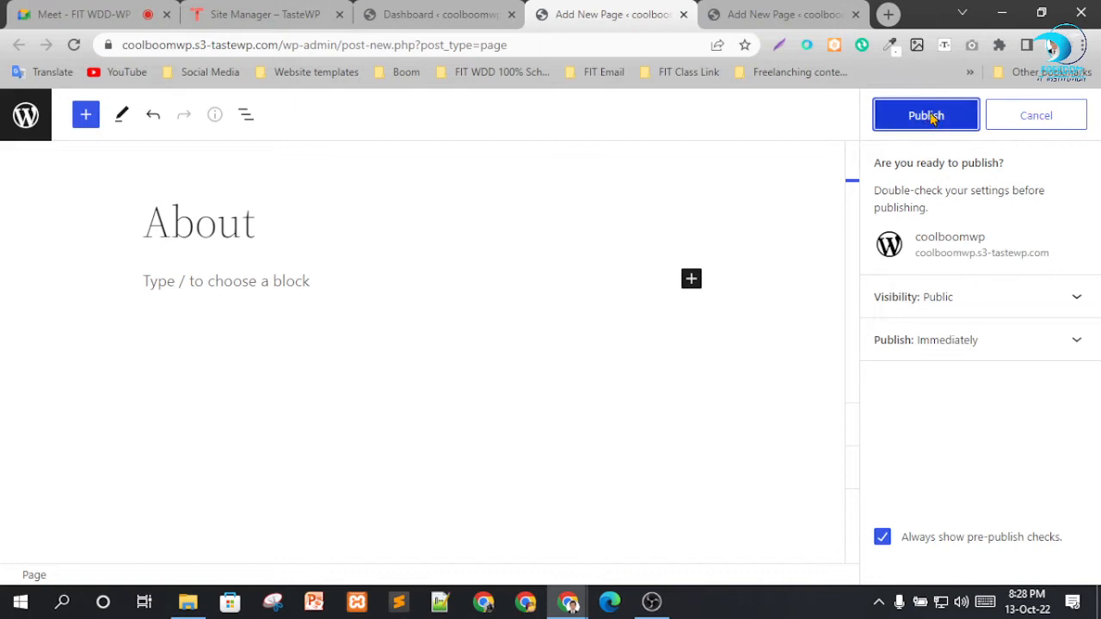
From the Dashboard, open two more new-page editors in separate browser tabs.
click(495, 8)
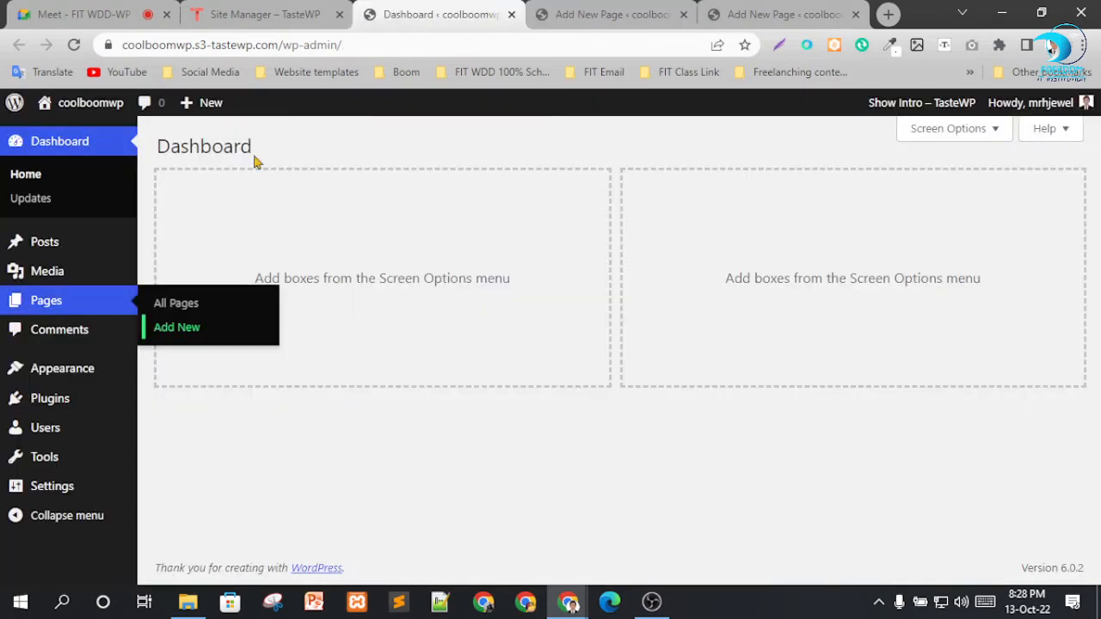
right_click(176, 332)
click(232, 345)
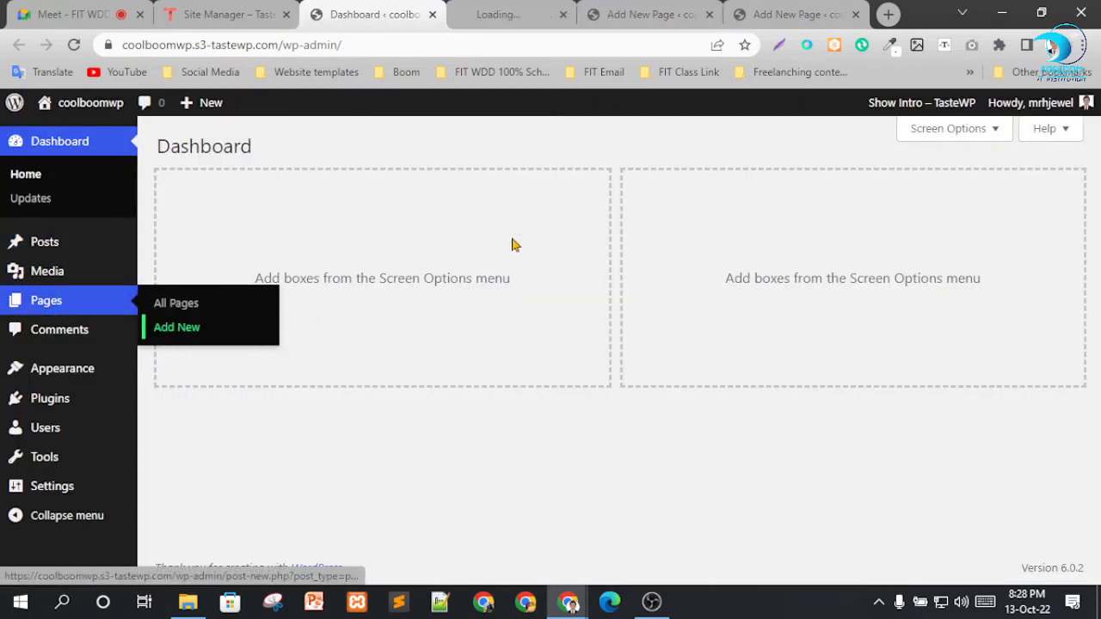
mouse_move(46, 300)
right_click(177, 328)
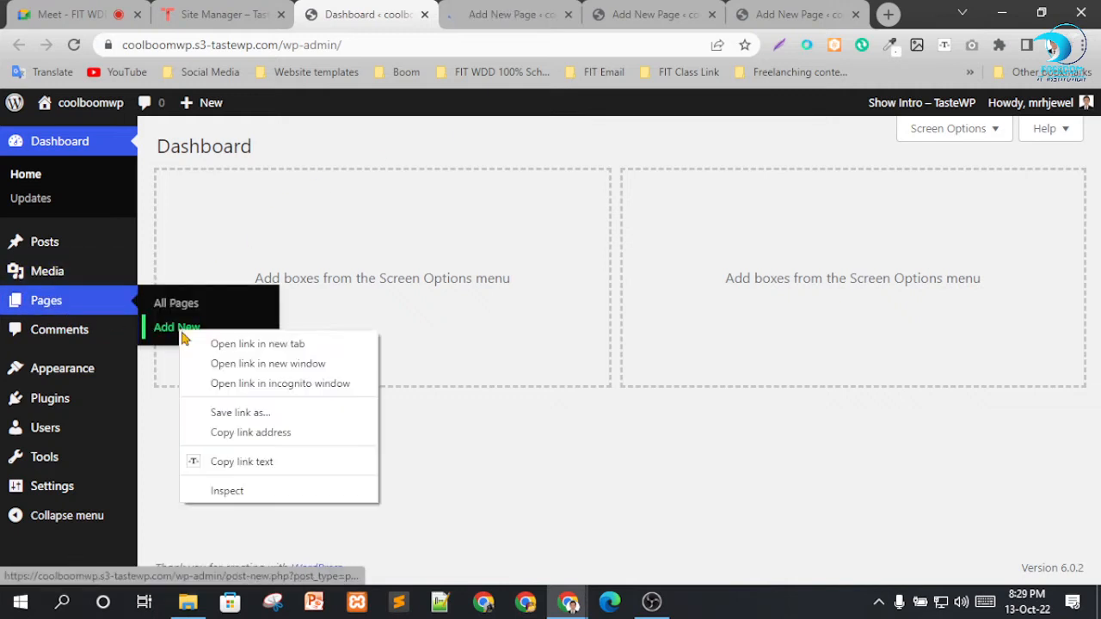
click(225, 347)
Close the editor tabs of the published Home and About pages.
click(676, 17)
click(732, 17)
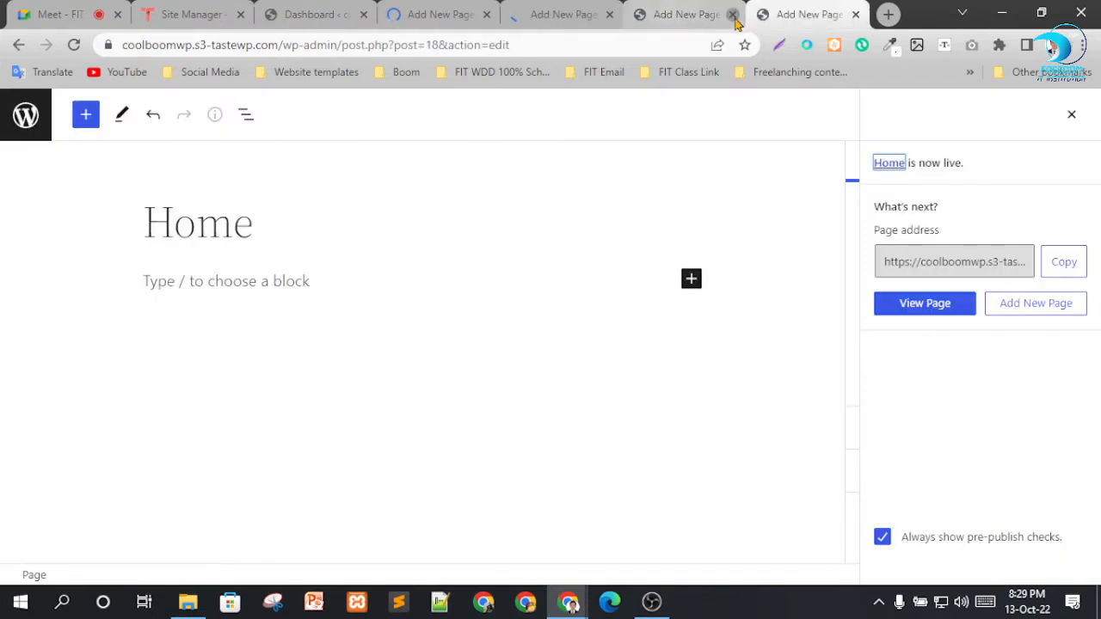
click(731, 16)
click(730, 16)
Title the first blank page "Blog" and publish it immediately with public visibility.
click(591, 11)
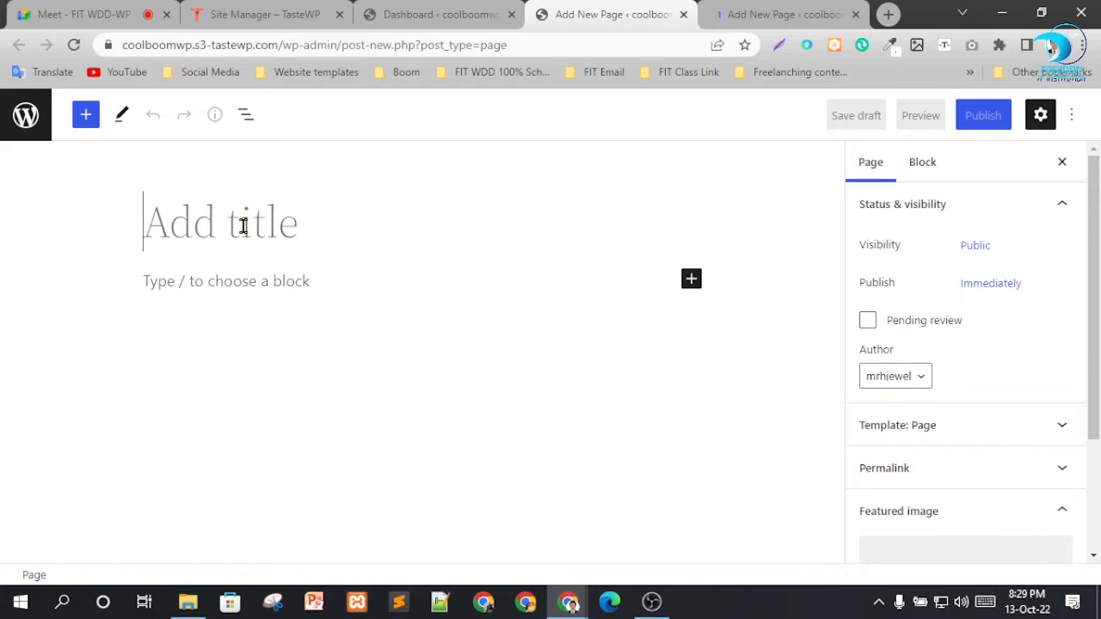
text(Blog)
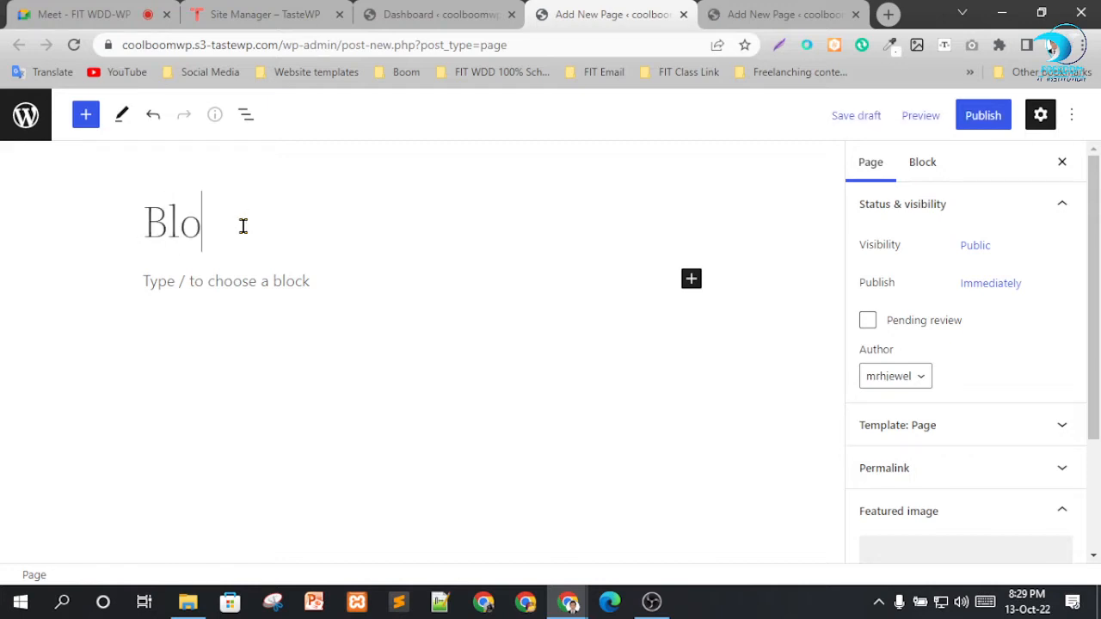
click(977, 121)
click(931, 120)
Title the page in the other blank editor tab "Services" and publish it.
click(831, 9)
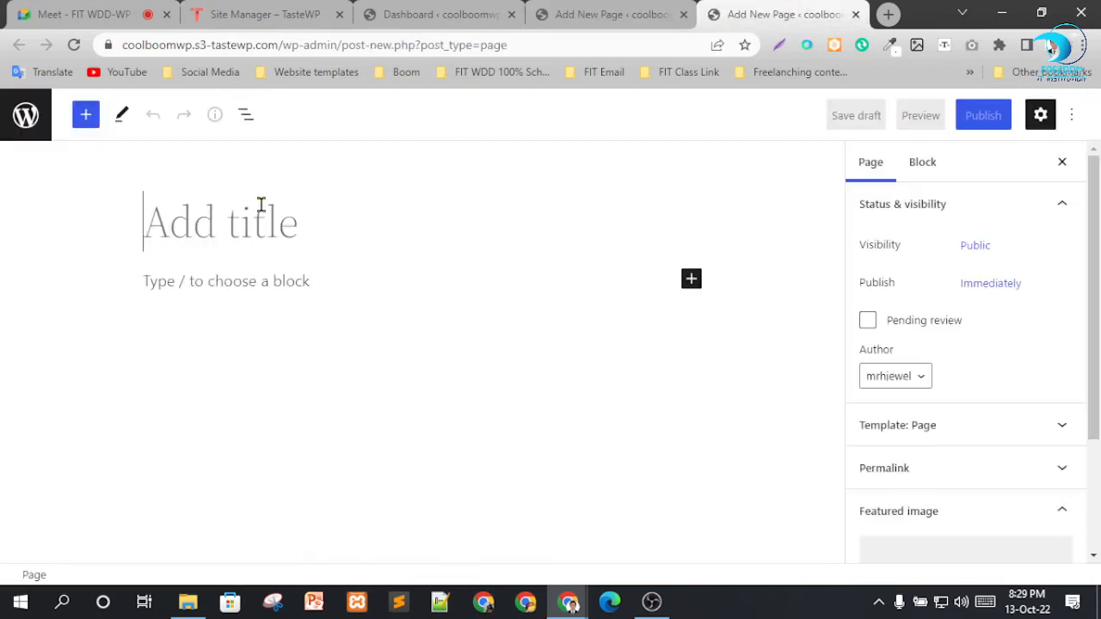
click(259, 205)
text(Servic)
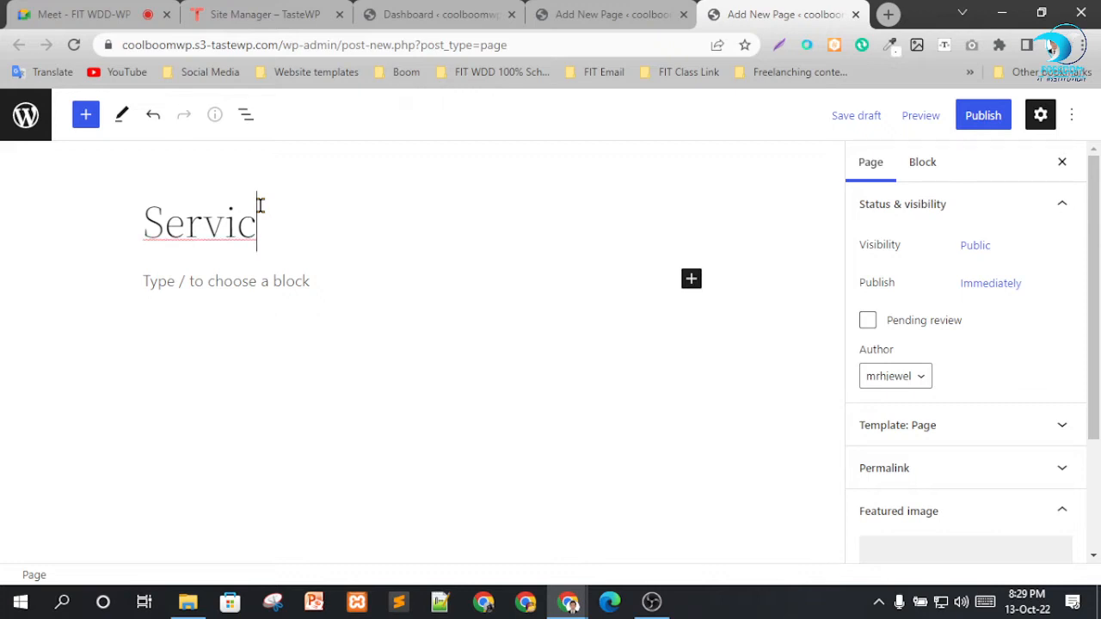
text(ees)
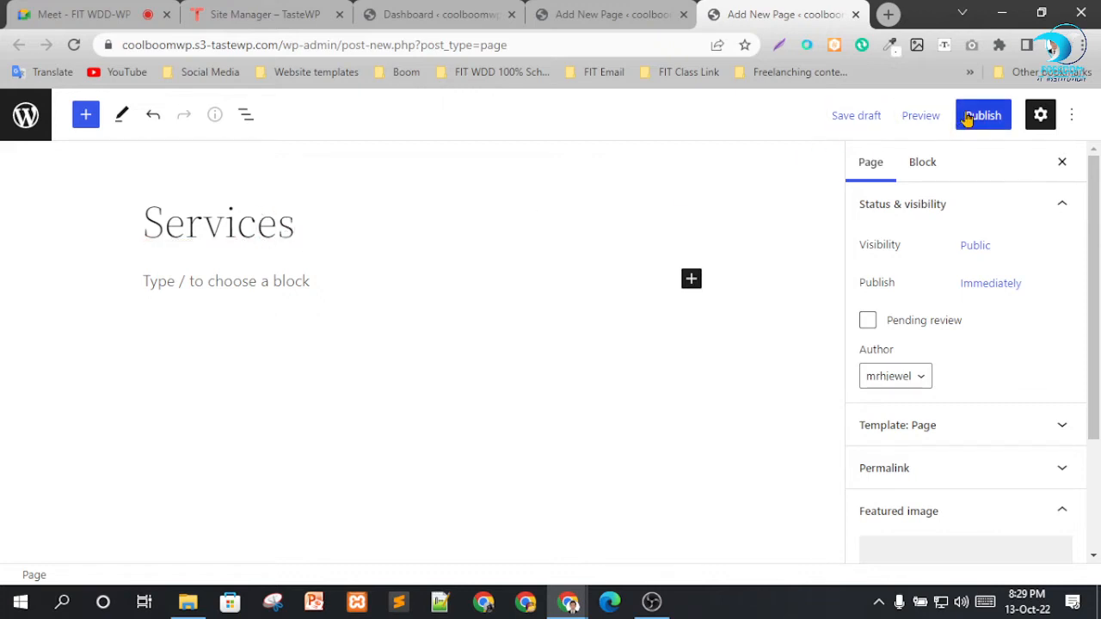
click(967, 115)
click(905, 116)
Start another new page from the Dashboard tab and close the Blog and Services editor tabs.
click(610, 12)
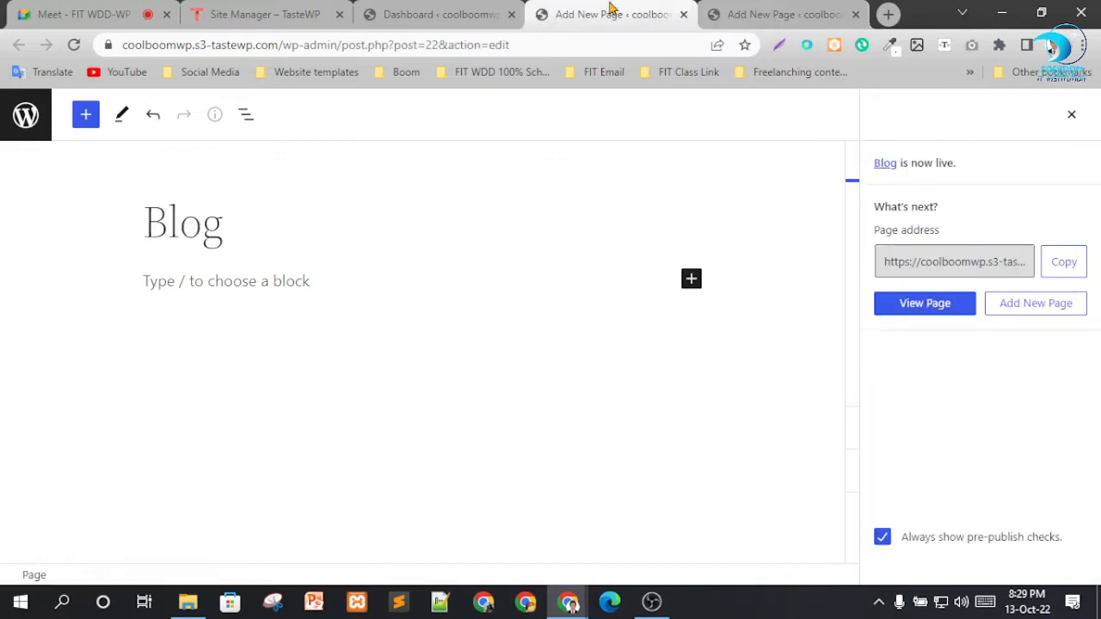
click(445, 12)
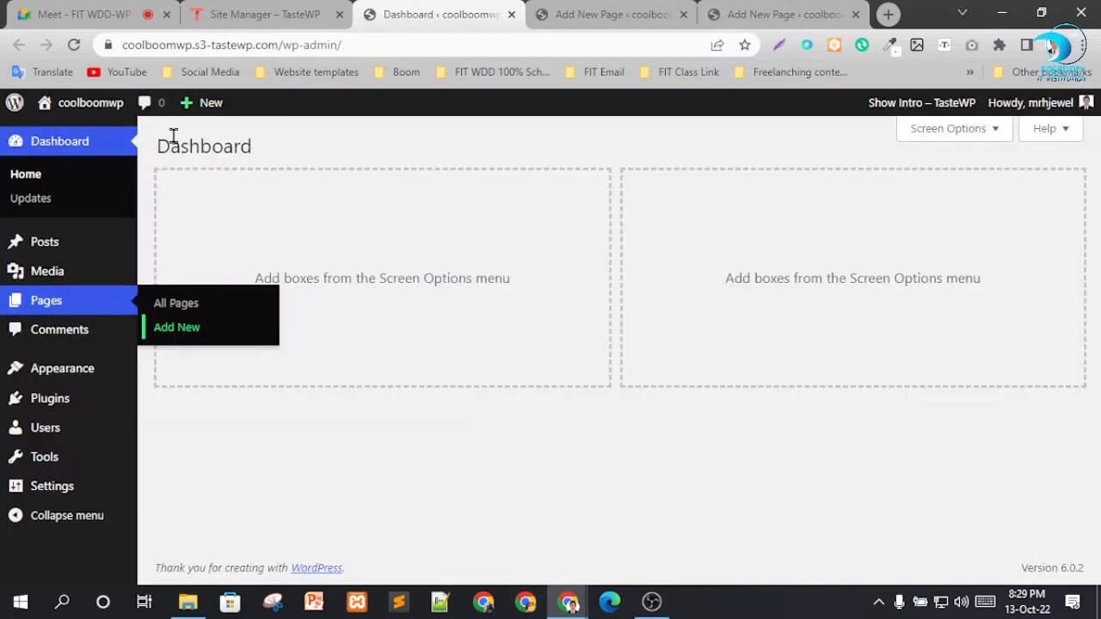
click(169, 332)
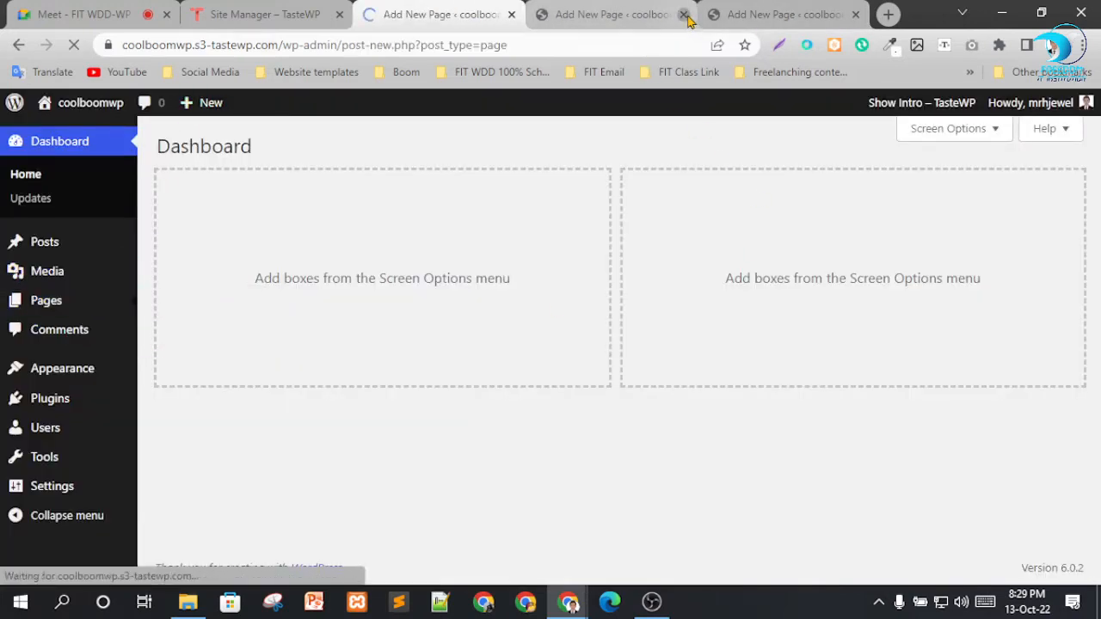
middle_click(754, 23)
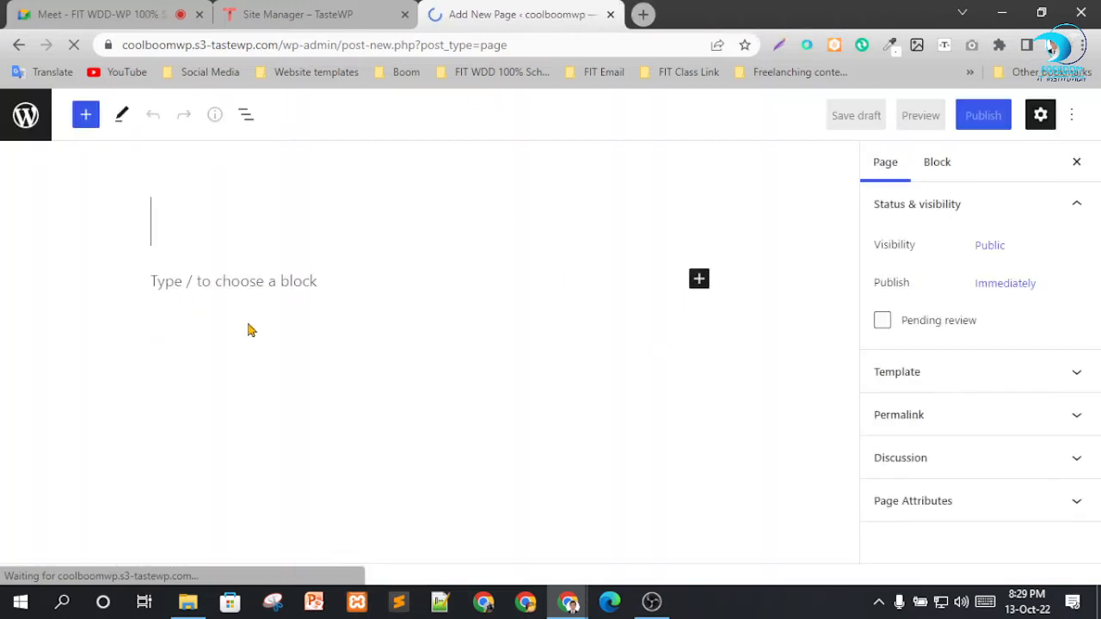
Title the new page "Contact" and publish it.
text(Con)
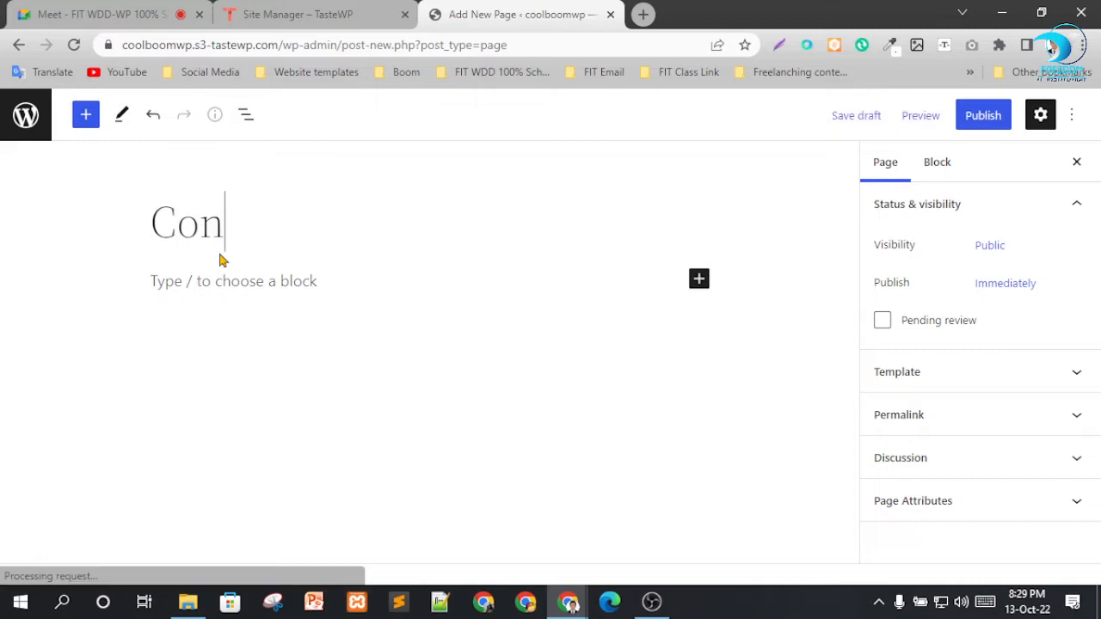
text(tact)
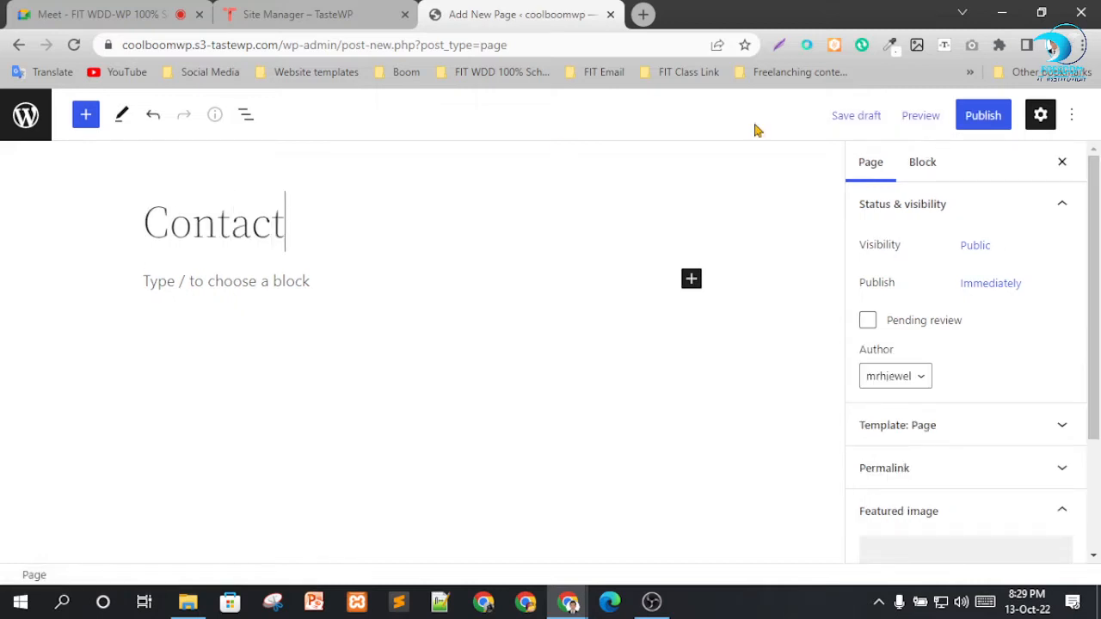
click(983, 121)
click(918, 120)
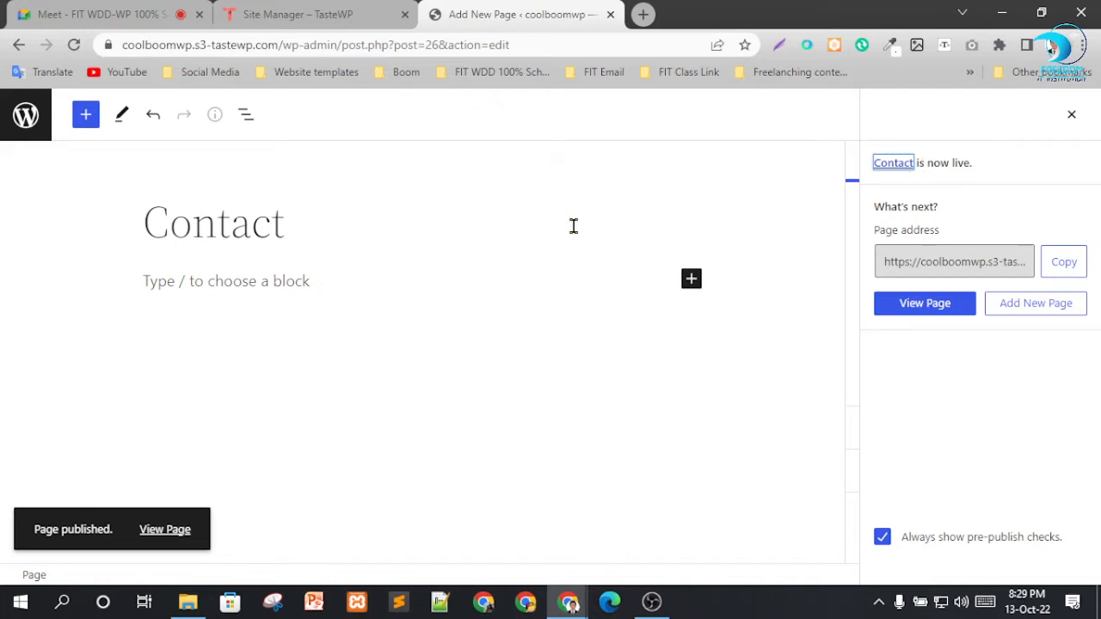
Leave the Contact page editor and review the published pages in the All Pages list.
click(26, 114)
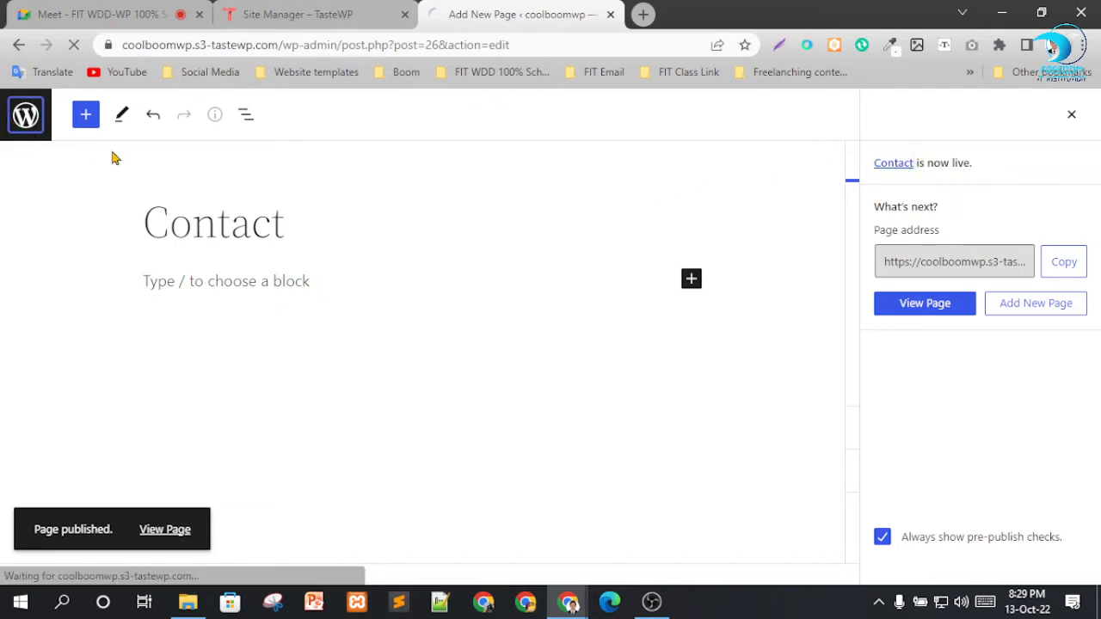
scroll(263, 295, down, 2)
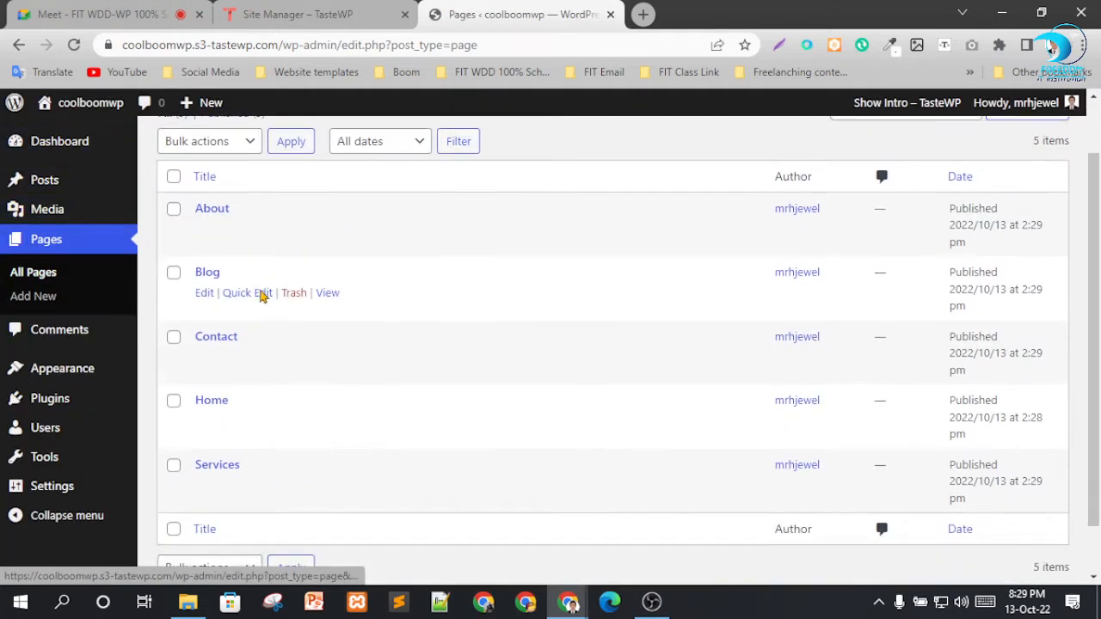
scroll(232, 289, up, 1)
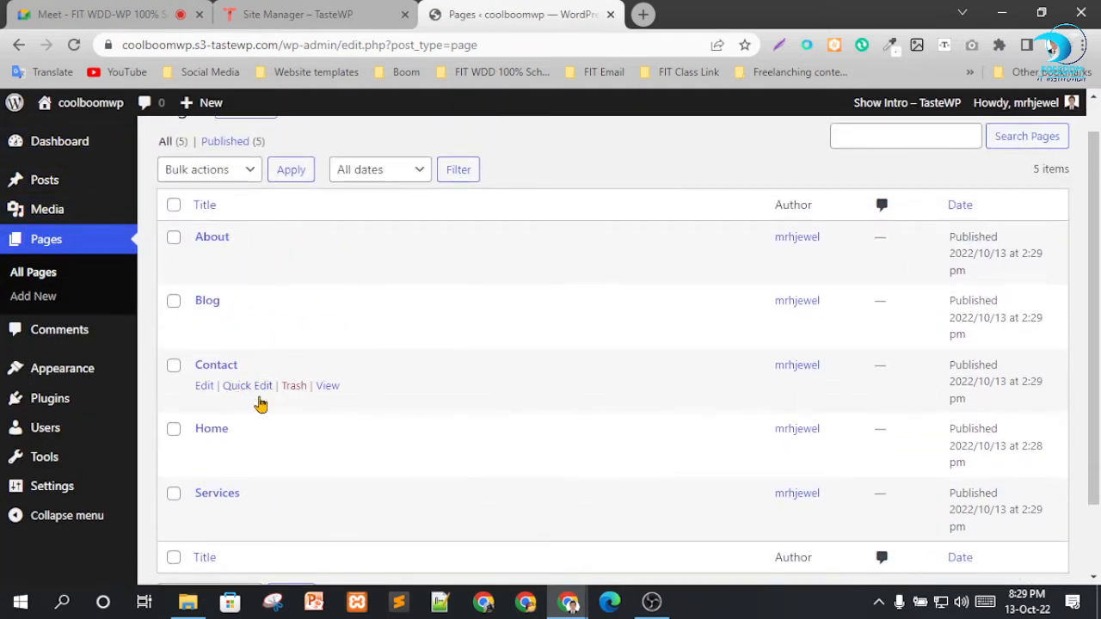
scroll(263, 465, down, 1)
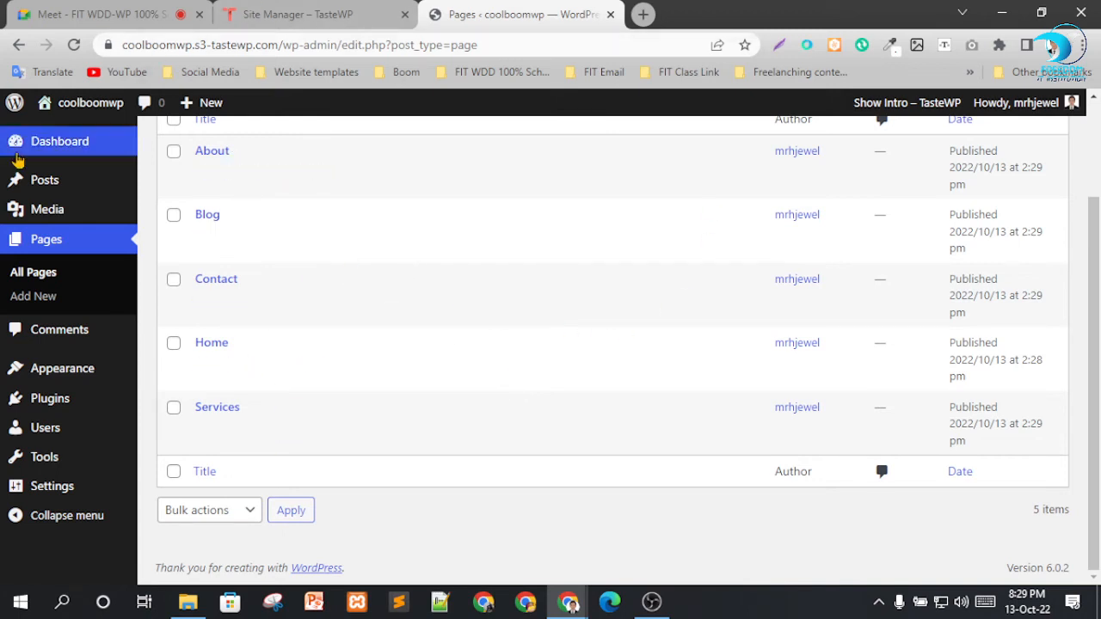
Open the live coolboomwp site in a new tab and check the pages in its navigation menu.
mouse_move(69, 104)
right_click(74, 131)
click(103, 141)
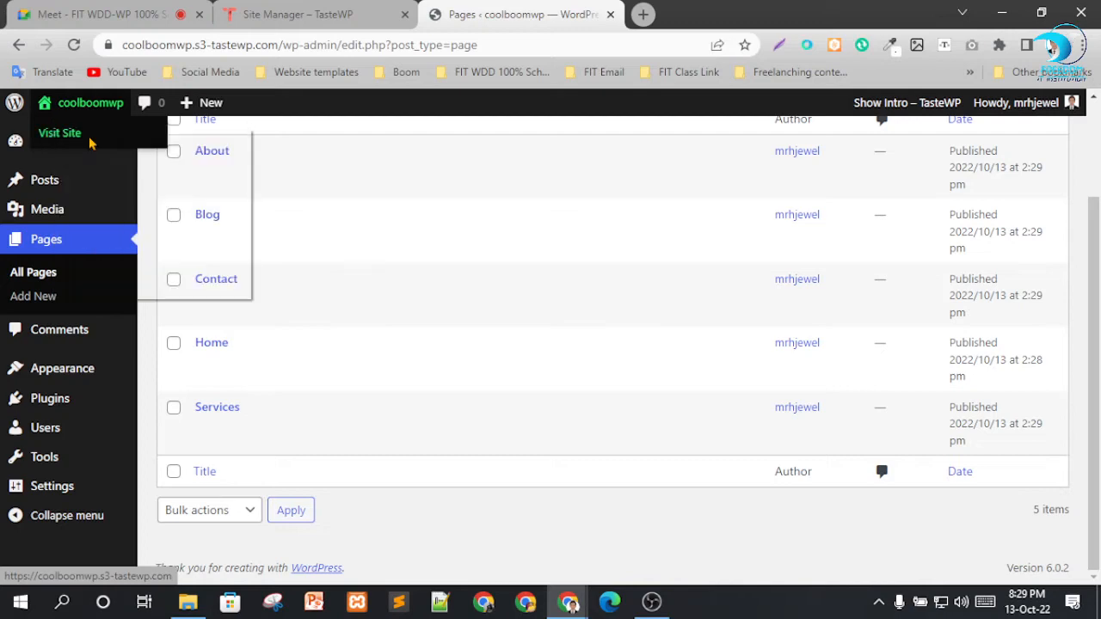
click(711, 11)
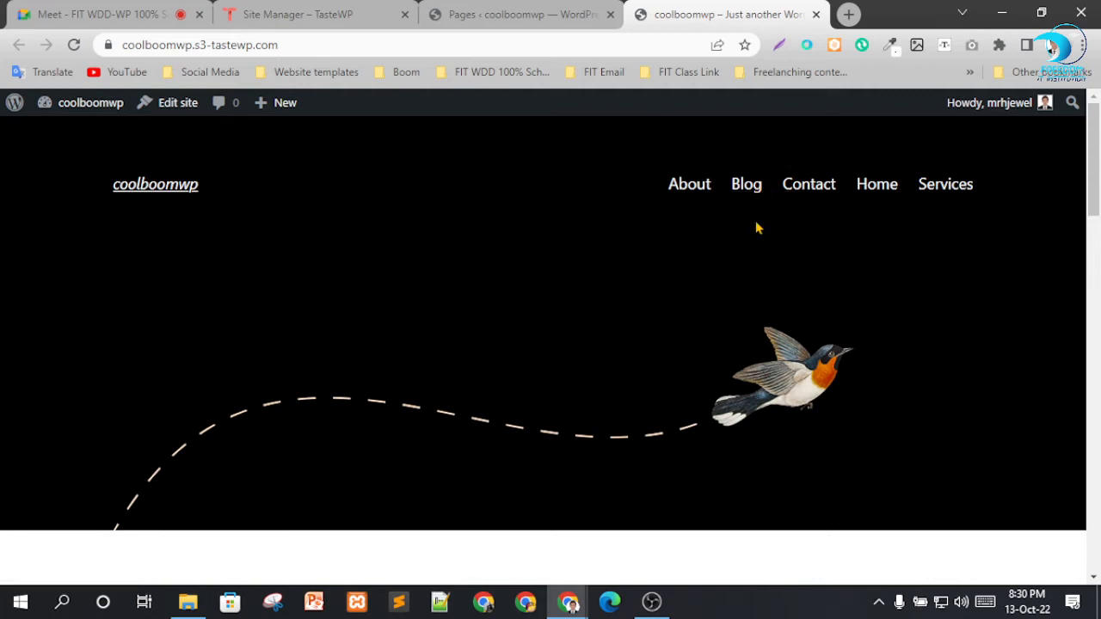
Return to the site's admin tab and view the Comments list.
click(526, 14)
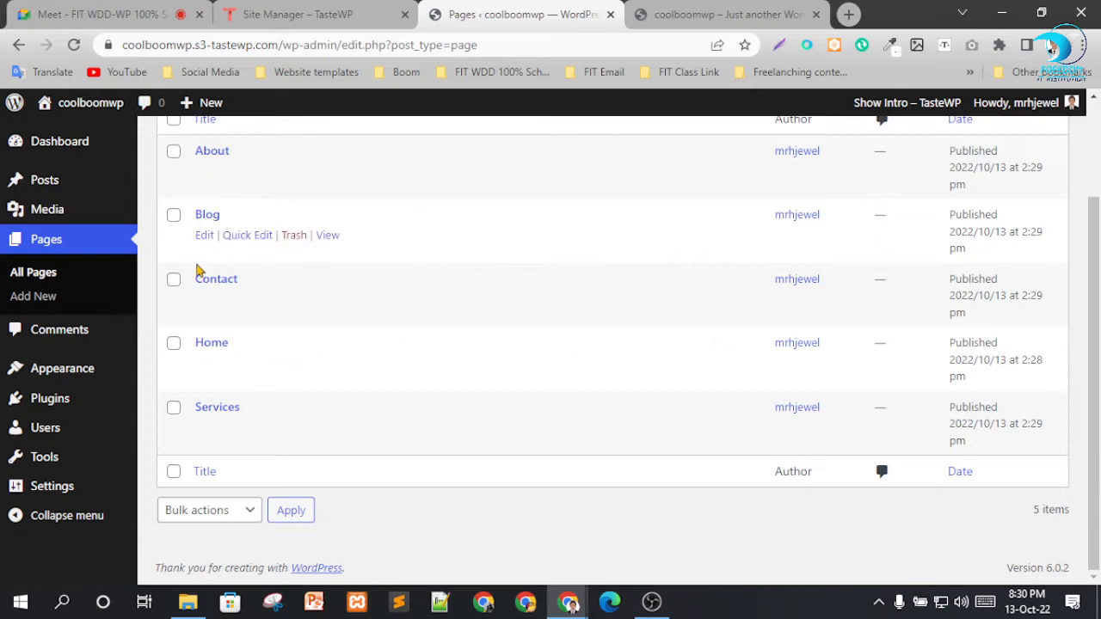
click(65, 335)
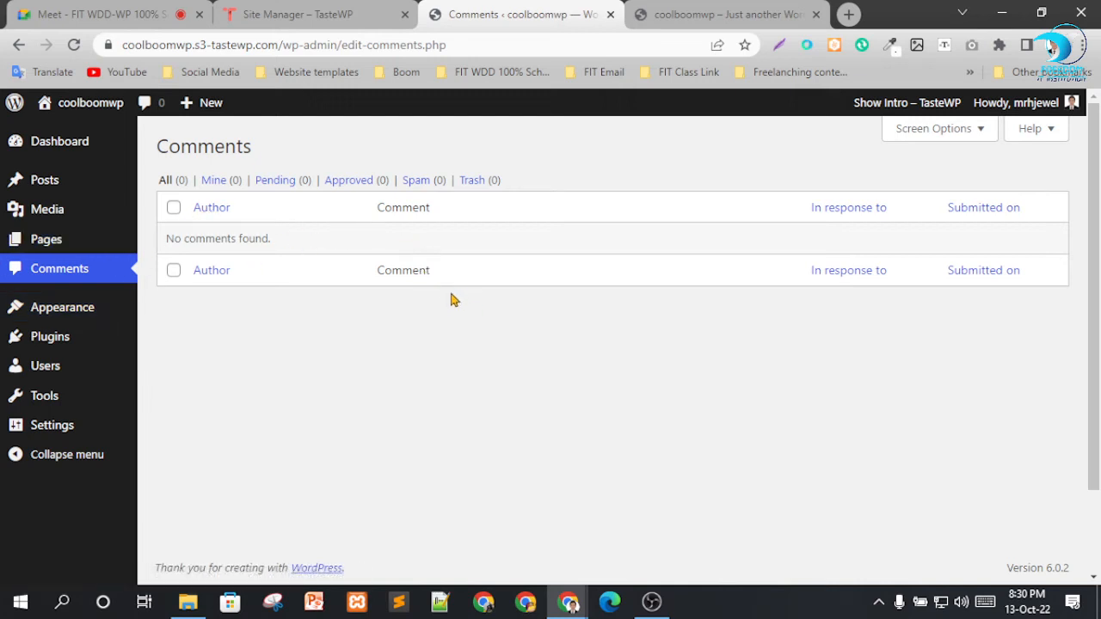
mouse_move(48, 318)
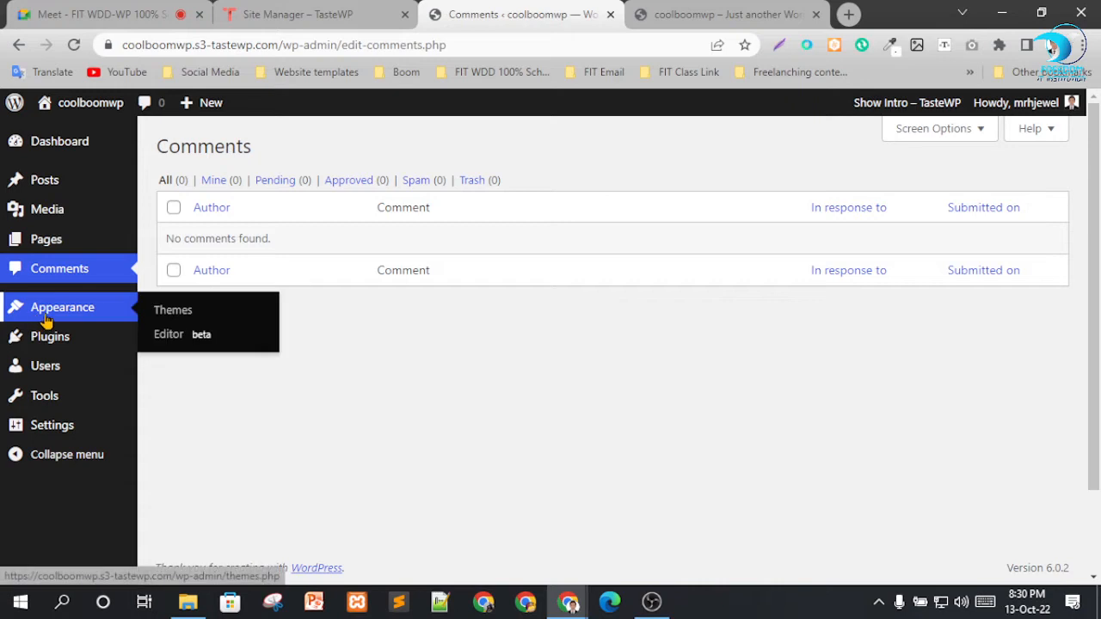
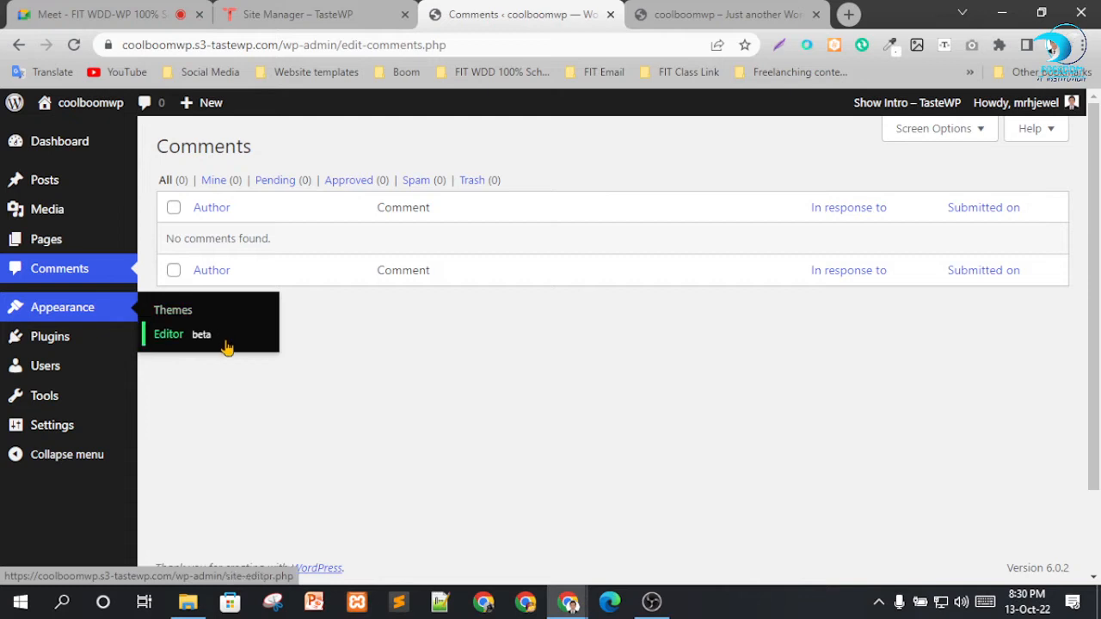
Open the installed Themes overview and go to the Add Themes catalogue.
click(188, 315)
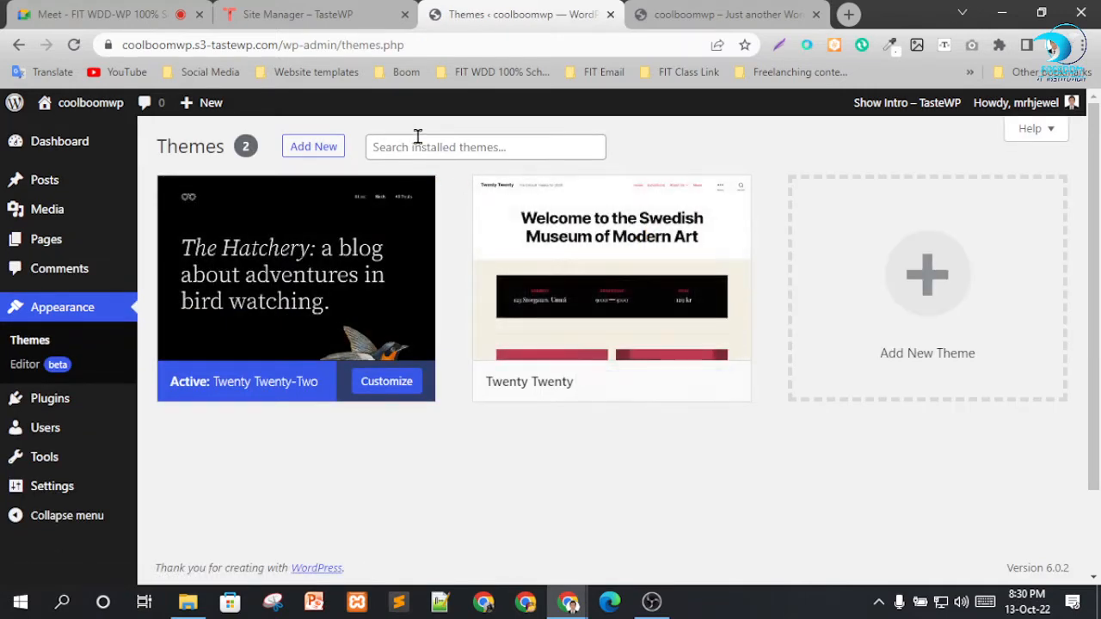
scroll(565, 324, down, 2)
scroll(565, 324, up, 2)
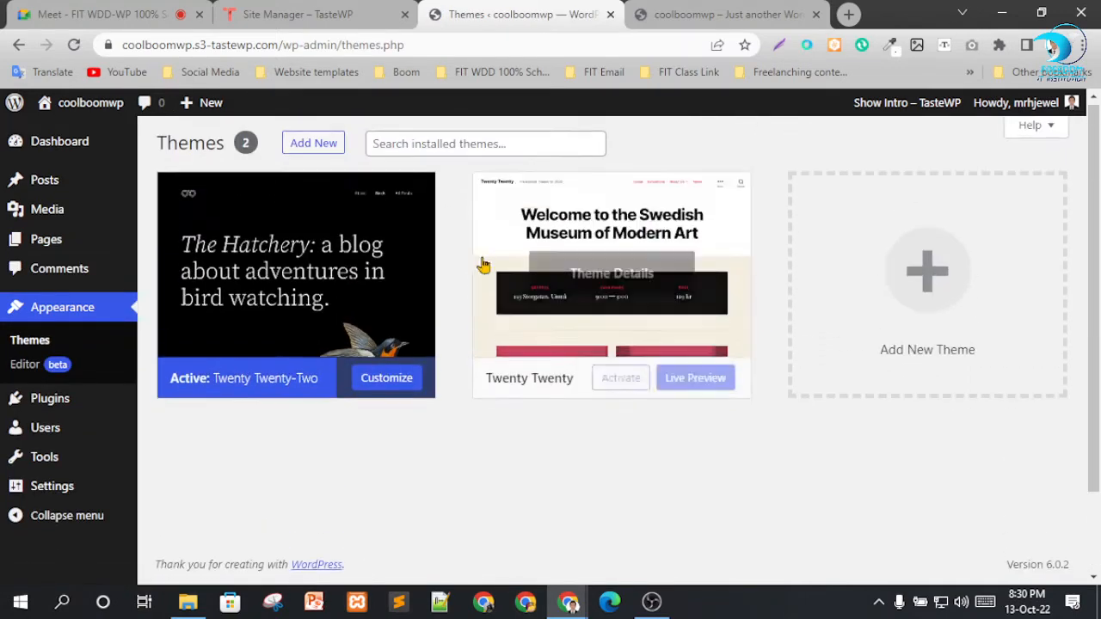
click(314, 146)
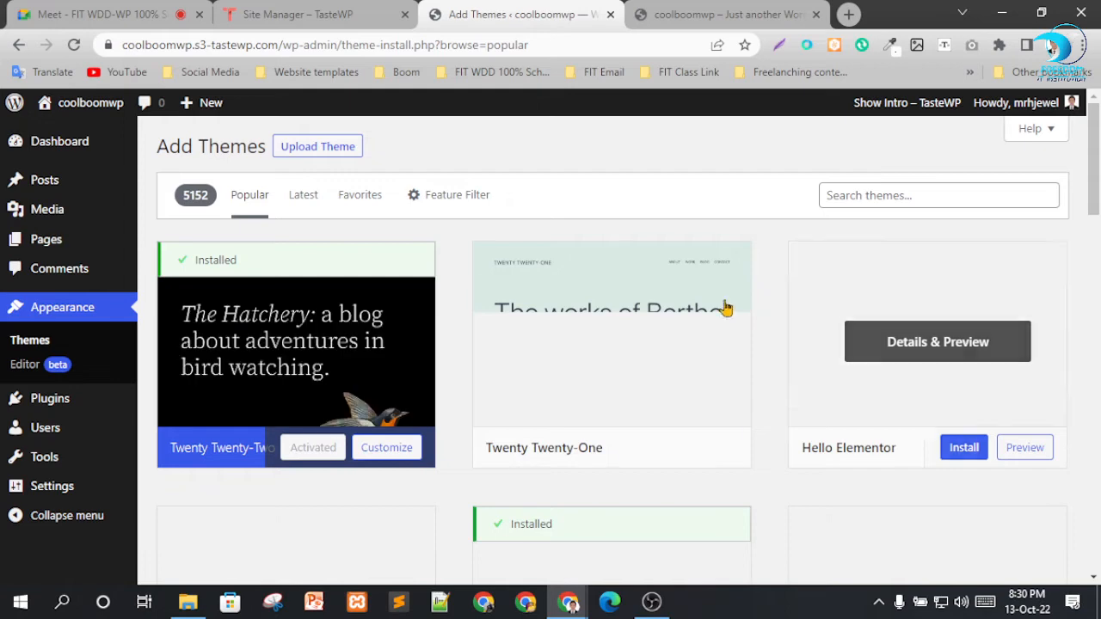
Install and activate the Hello Elementor theme from the popular themes, and dismiss the Elementor plugin recommendation.
scroll(756, 310, down, 2)
scroll(784, 315, up, 2)
scroll(740, 326, down, 1)
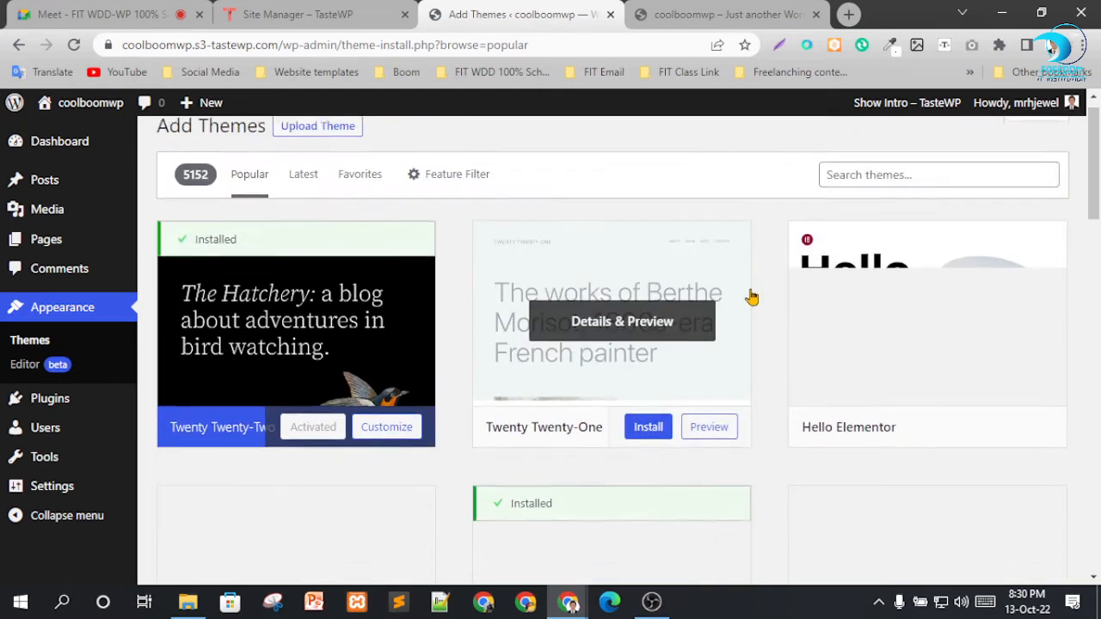
scroll(751, 296, down, 6)
scroll(648, 302, up, 5)
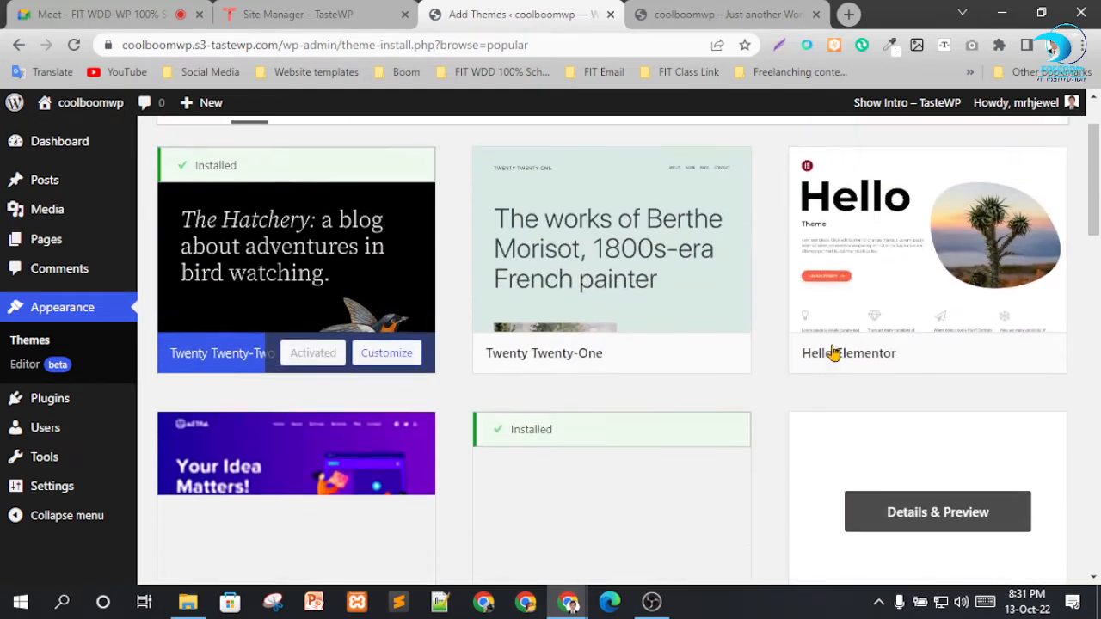
click(968, 365)
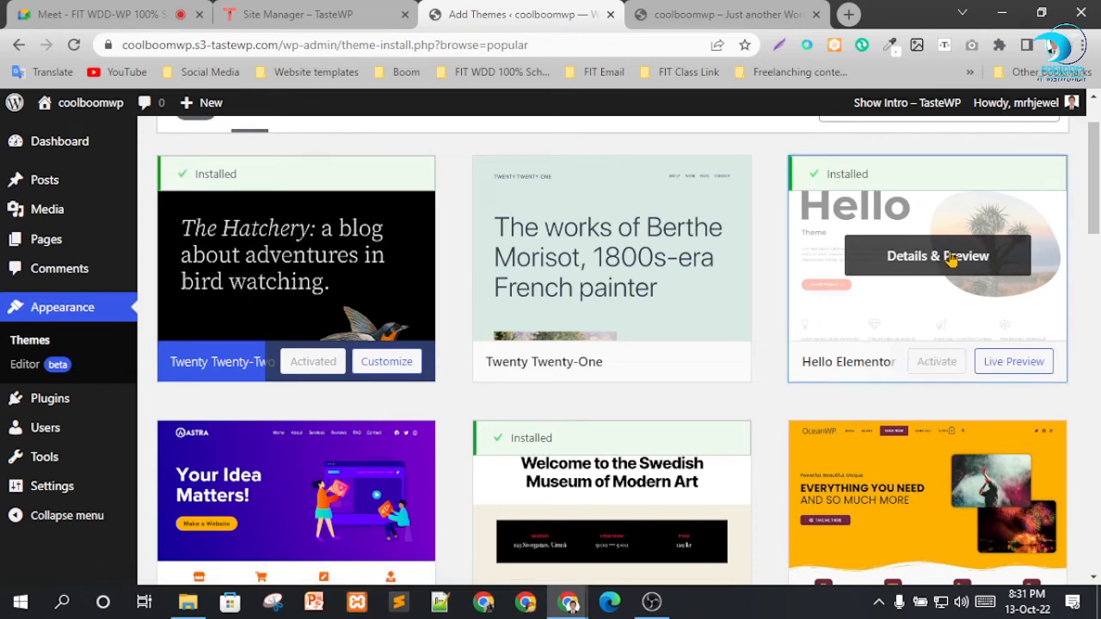
click(935, 365)
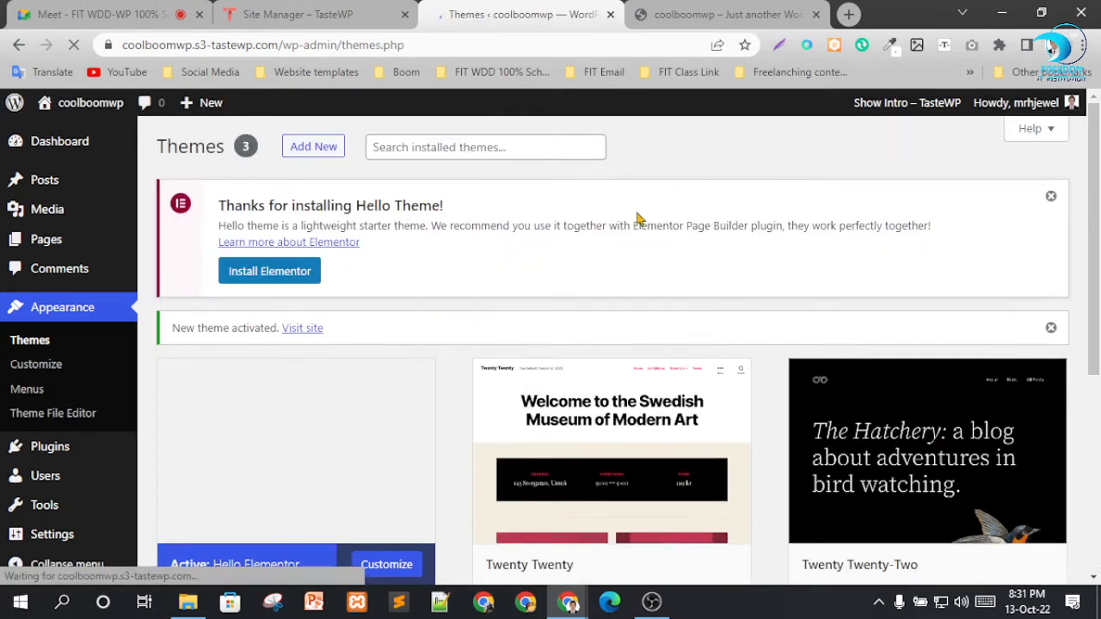
click(1050, 197)
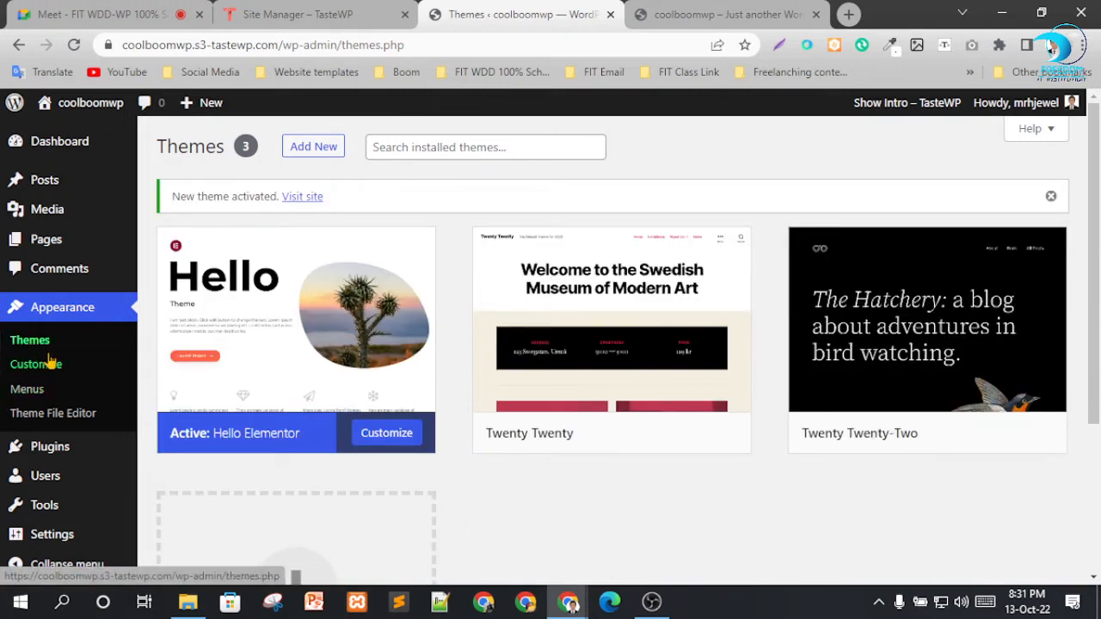
Return to the WordPress Dashboard and close the TasteWP Site Manager tab.
click(49, 146)
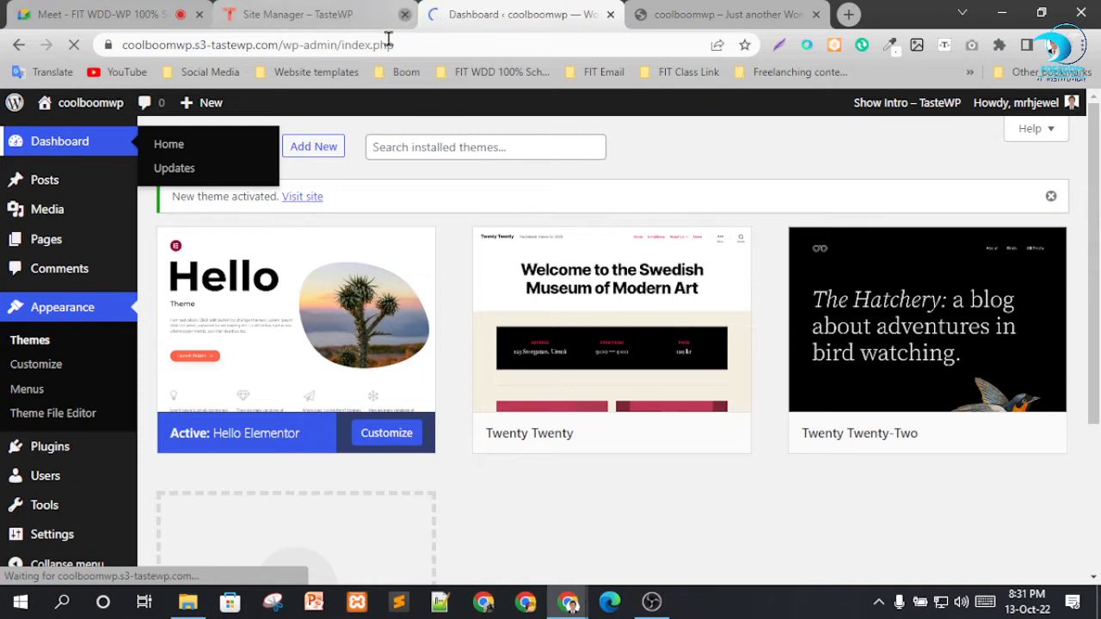
click(404, 14)
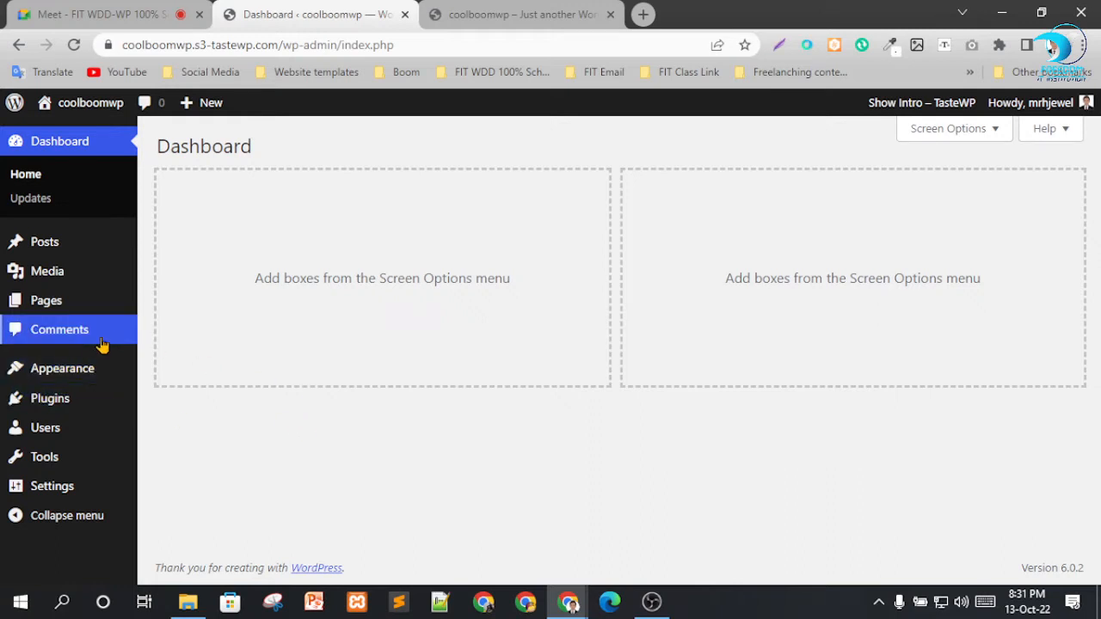
Reopen the Add Themes catalogue from the installed themes and browse its popular themes.
mouse_move(55, 369)
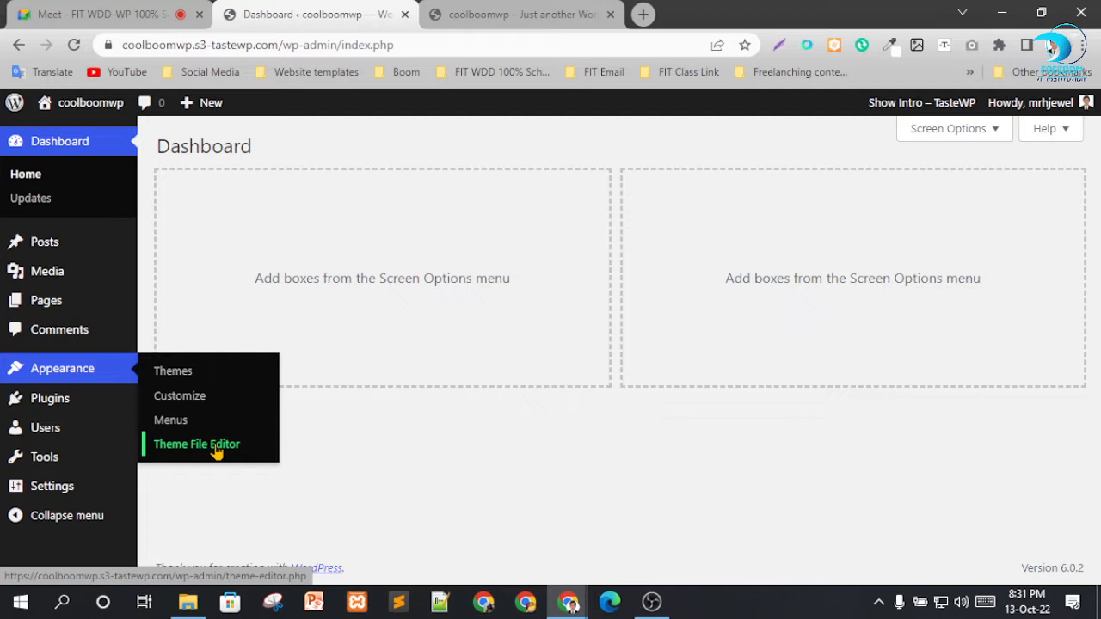
click(172, 372)
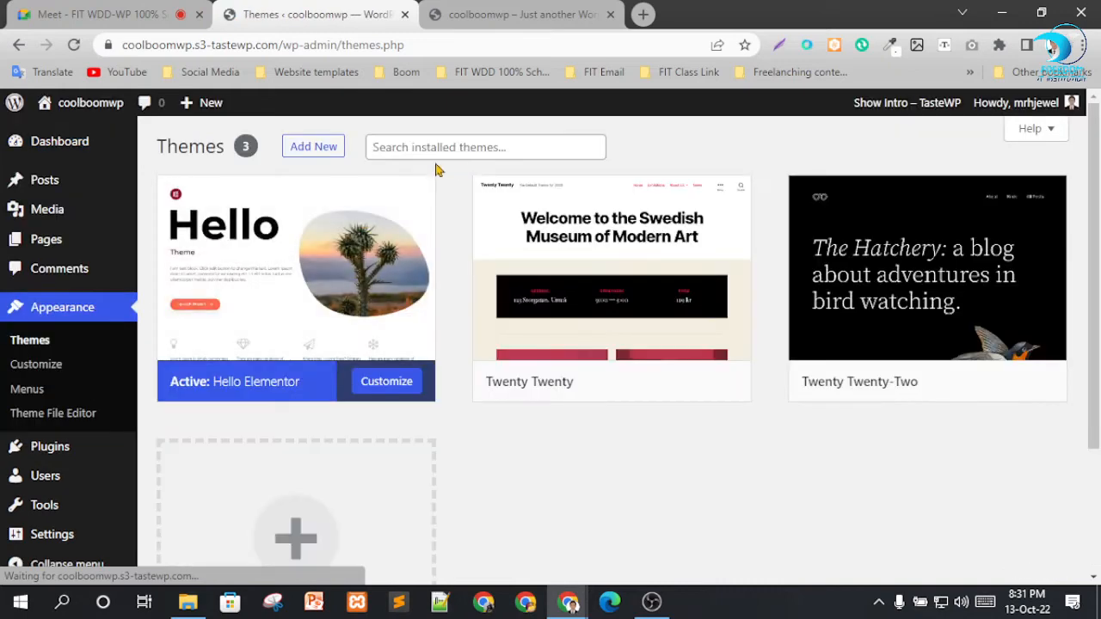
click(315, 148)
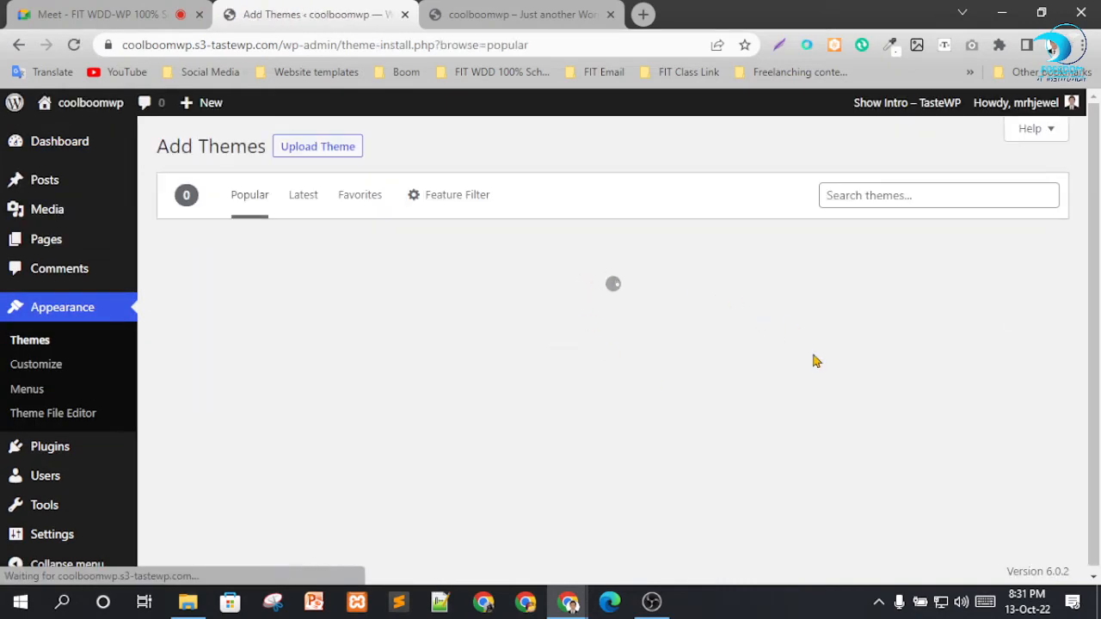
click(872, 198)
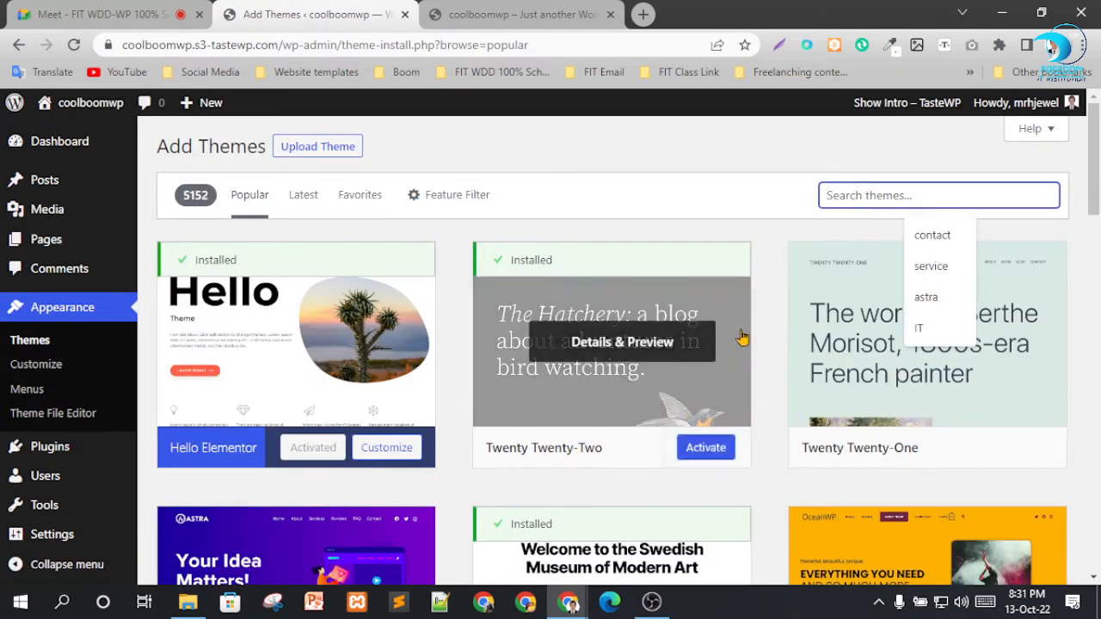
scroll(579, 409, down, 4)
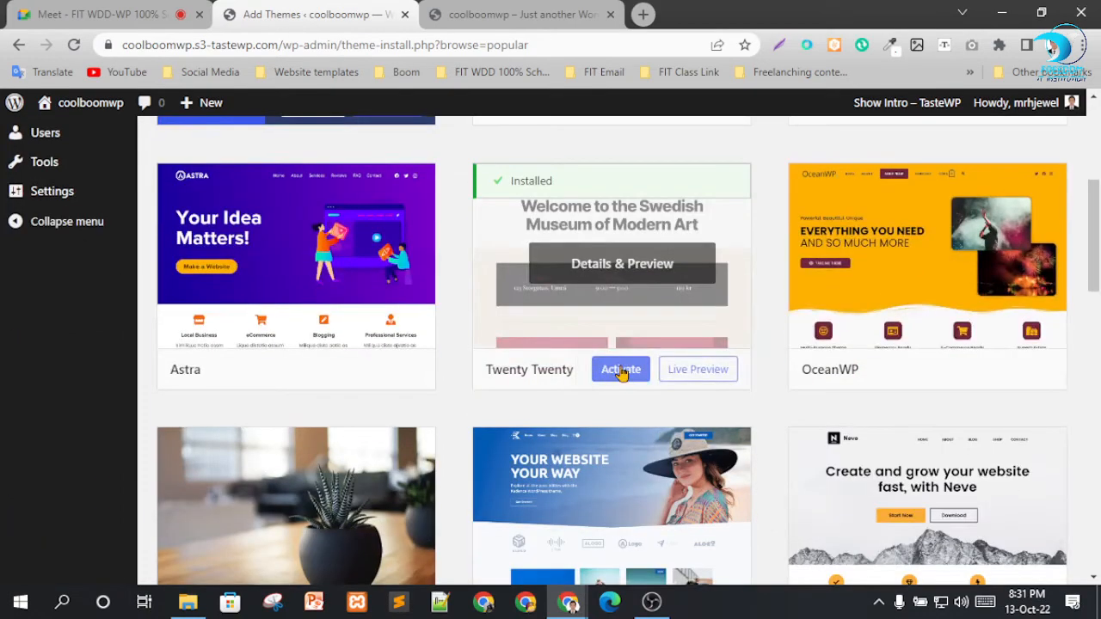
scroll(627, 369, down, 3)
scroll(477, 298, up, 3)
scroll(516, 292, up, 4)
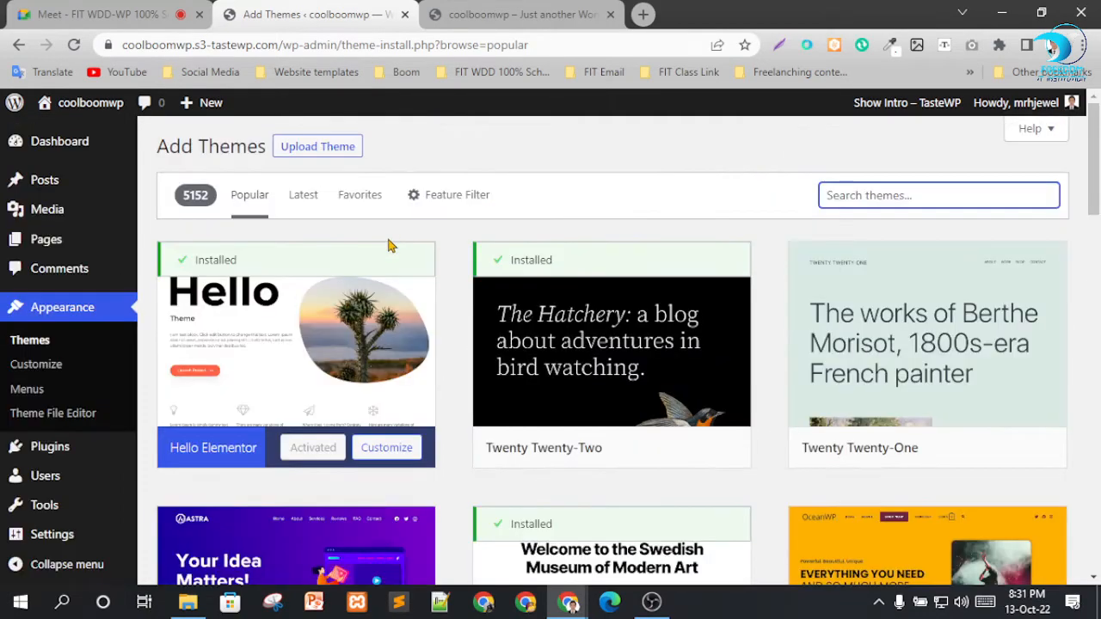
Reload the live coolboomwp site and examine its home page under the Hello Elementor theme.
click(490, 12)
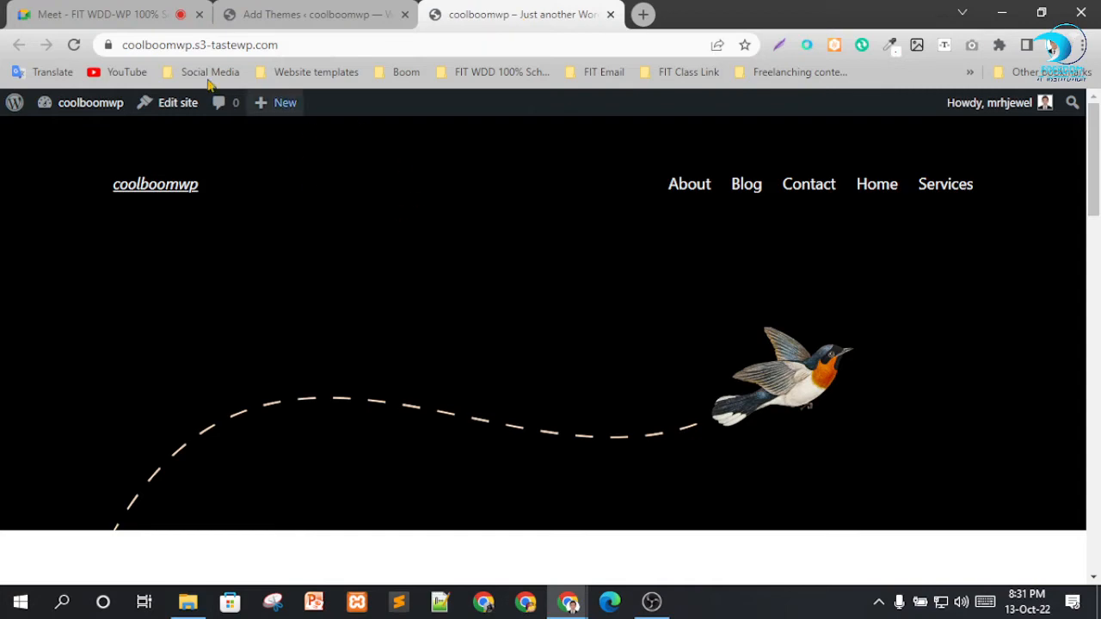
click(73, 46)
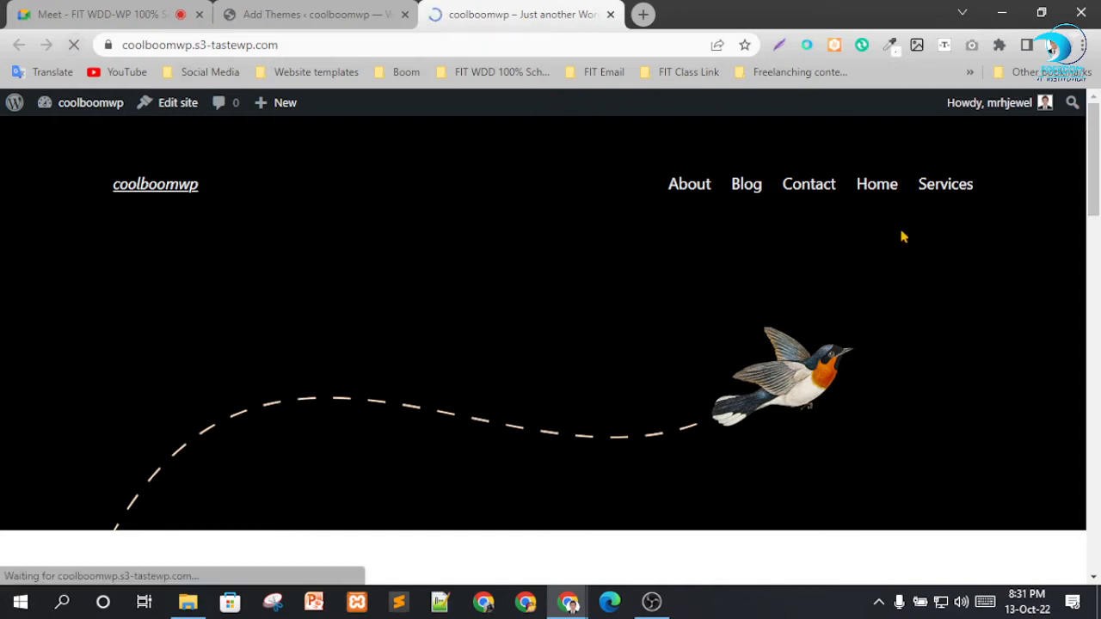
scroll(639, 267, down, 3)
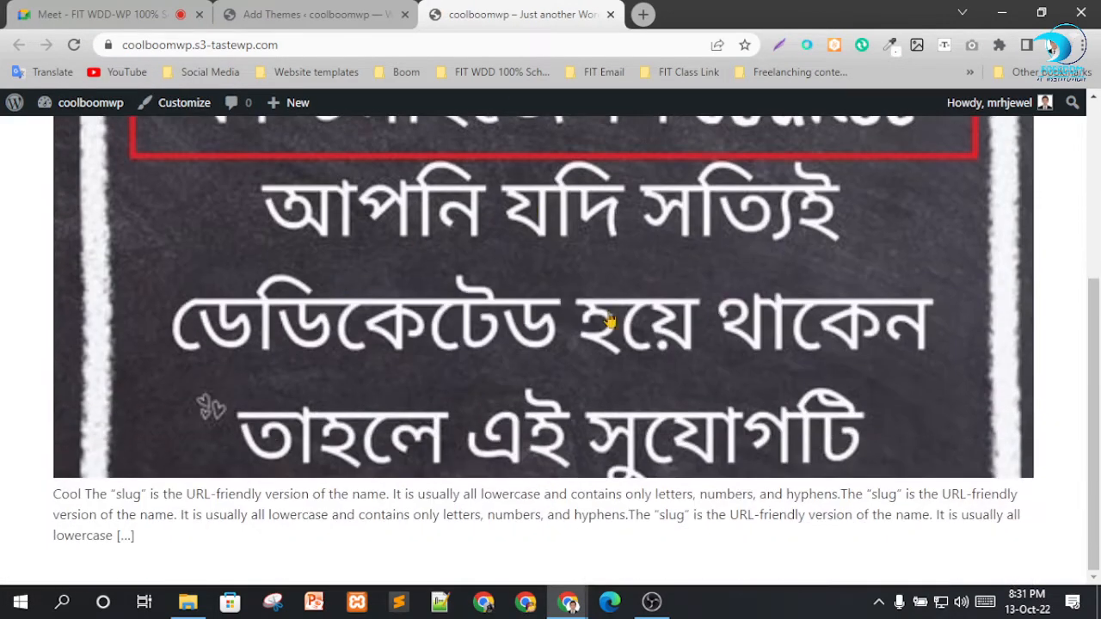
scroll(670, 406, up, 3)
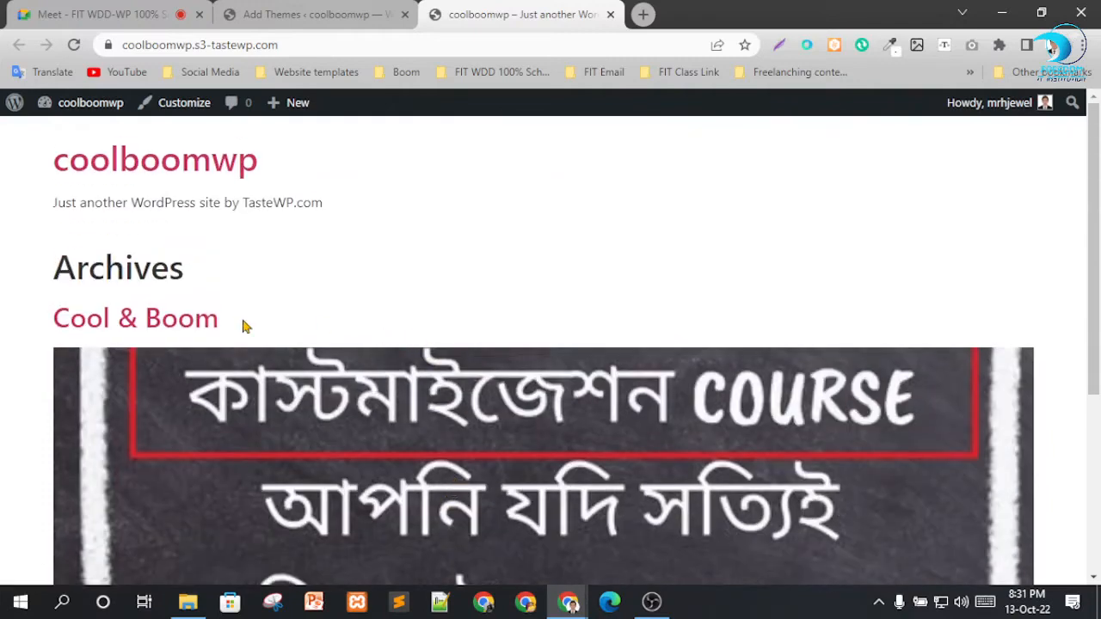
Open the Cool & Boom post in a new tab, review its content down to the comment form, and close it.
right_click(127, 326)
click(205, 335)
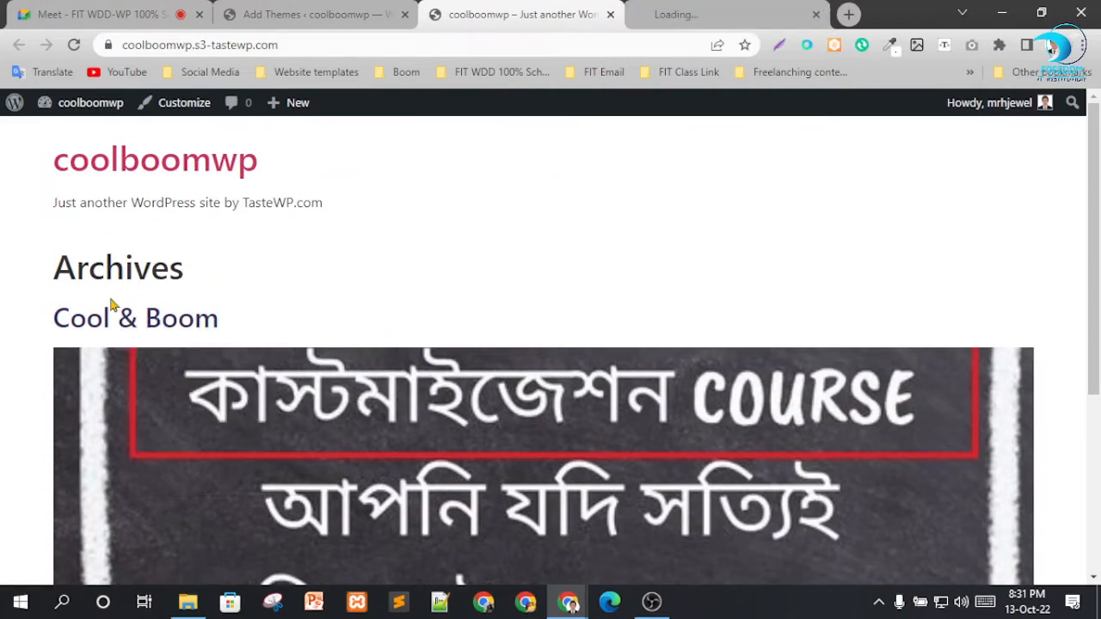
click(695, 12)
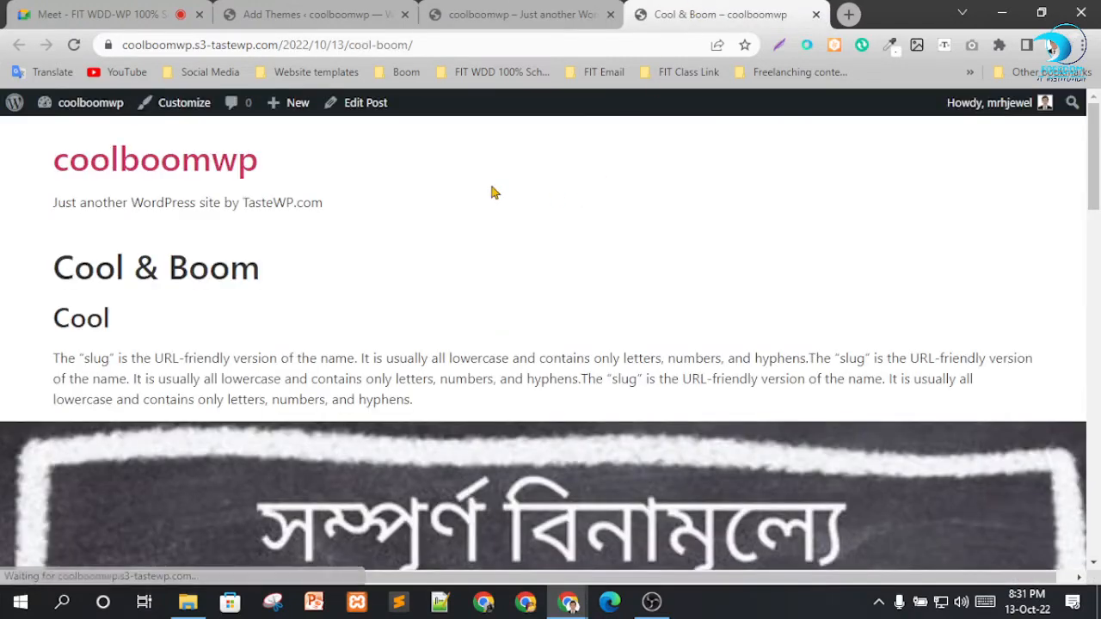
scroll(352, 266, down, 15)
scroll(249, 270, down, 3)
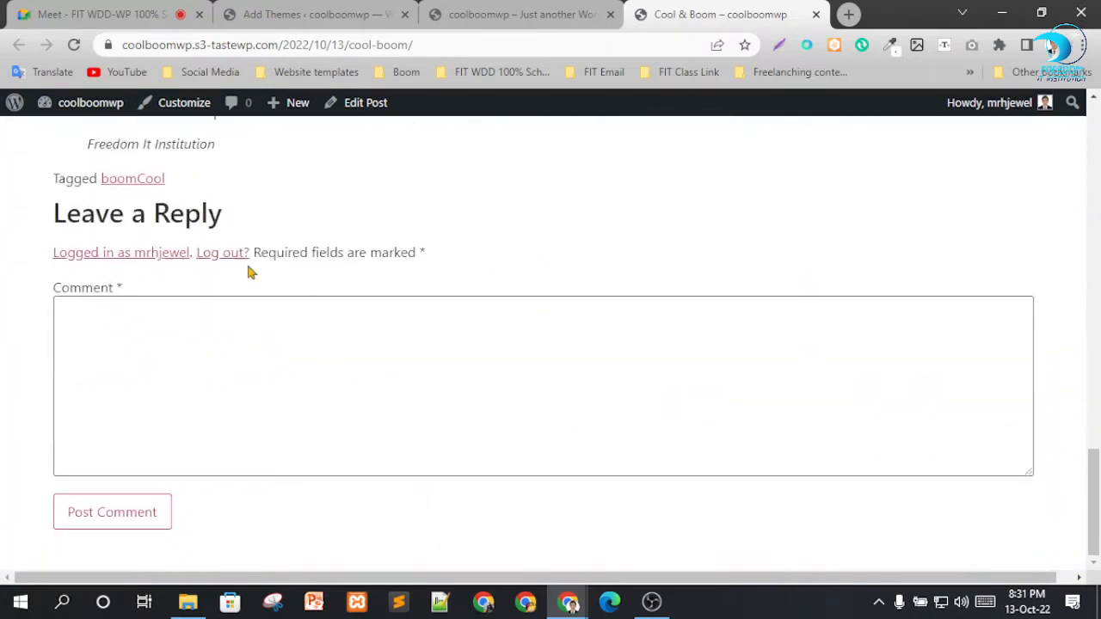
scroll(312, 280, up, 2)
drag(116, 288, 312, 329)
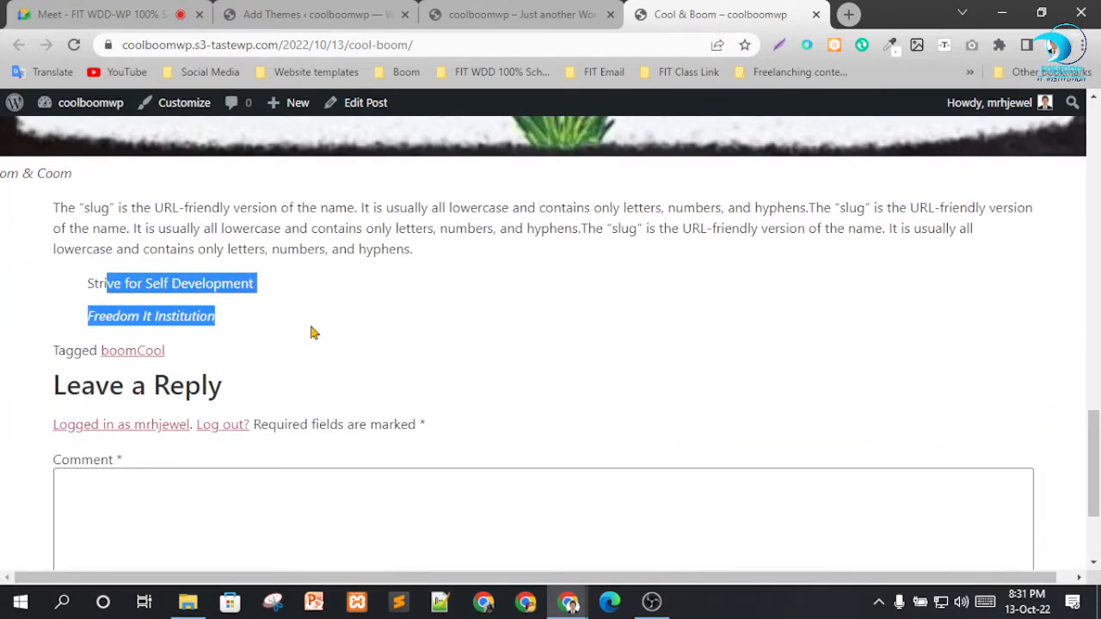
click(315, 332)
scroll(401, 301, up, 7)
click(813, 16)
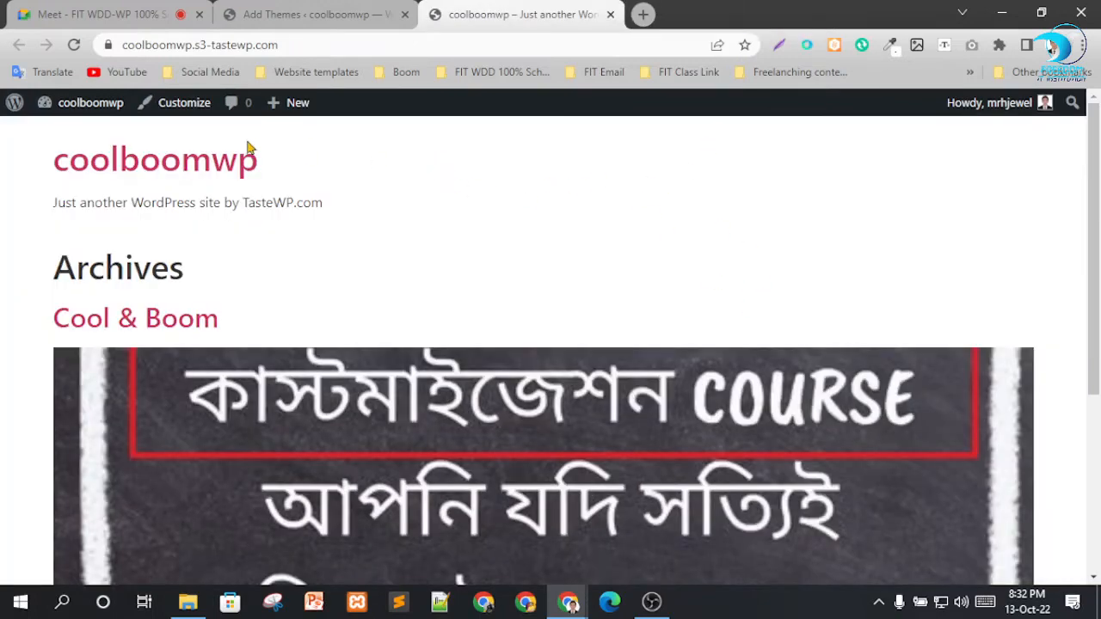
Look over the live home page once more and return to the Add Themes page.
scroll(249, 148, down, 4)
scroll(525, 283, up, 4)
click(284, 14)
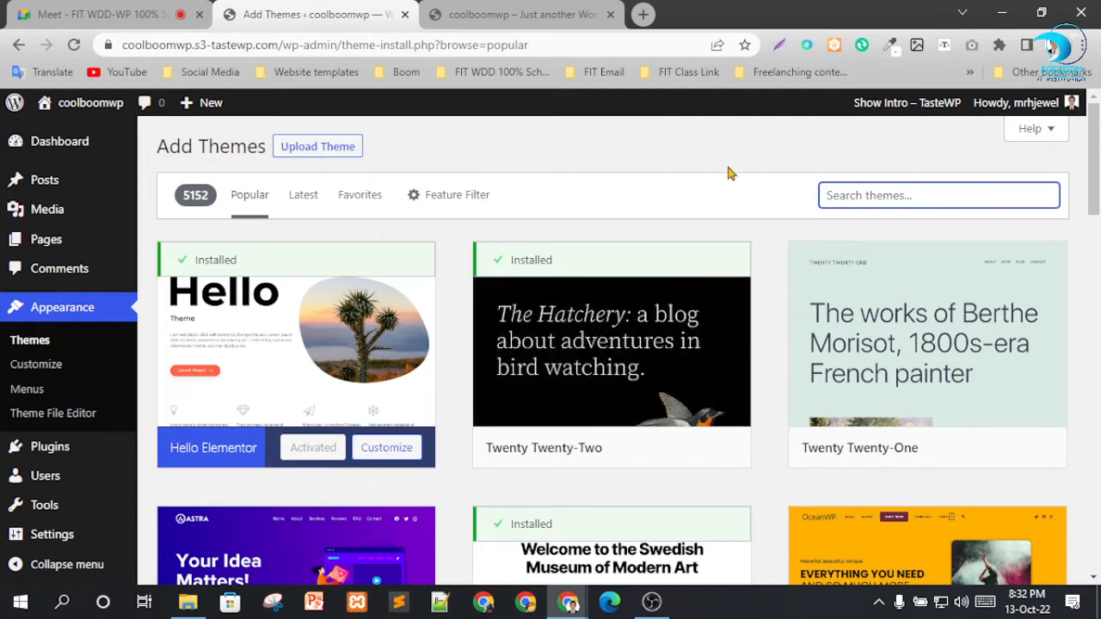
click(688, 153)
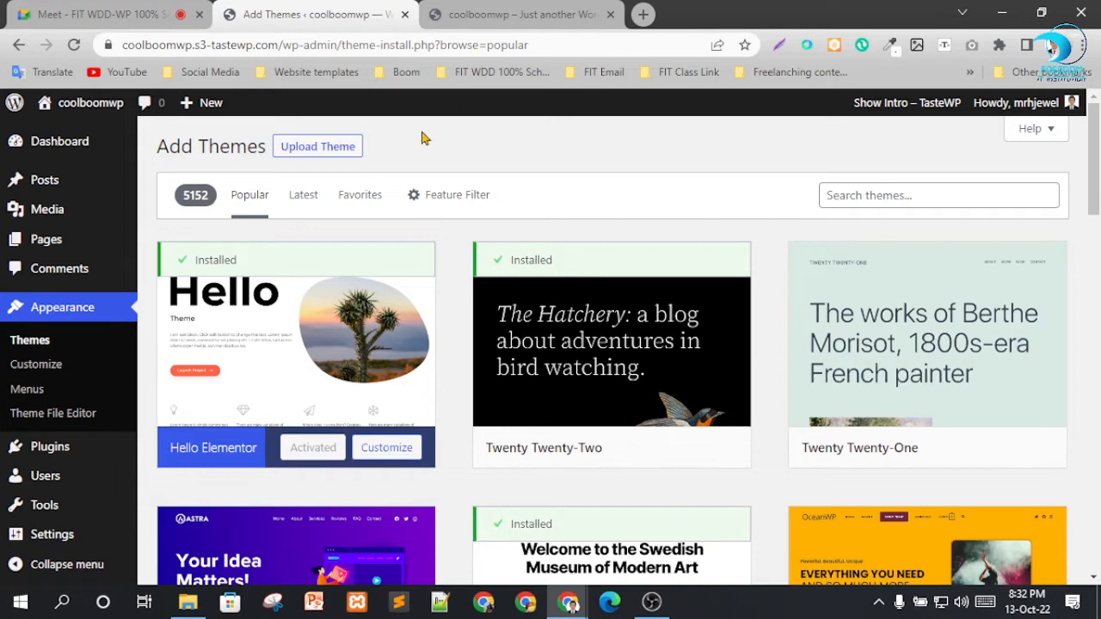
Browse the web Design folder on Local Disk (F:) in File Explorer, then close the window.
click(187, 602)
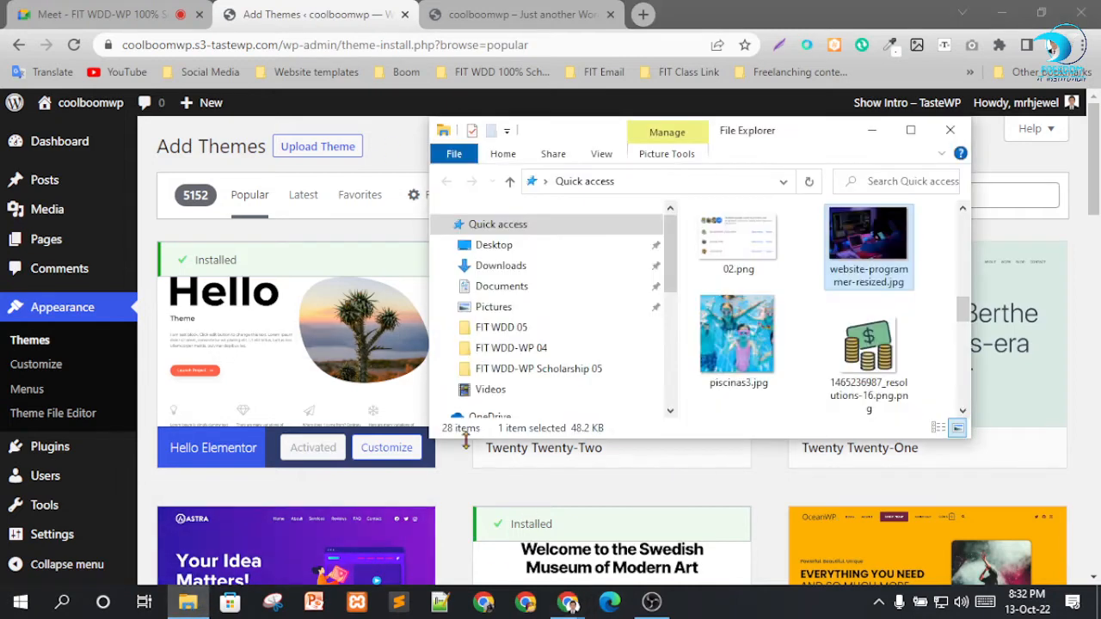
scroll(557, 368, down, 5)
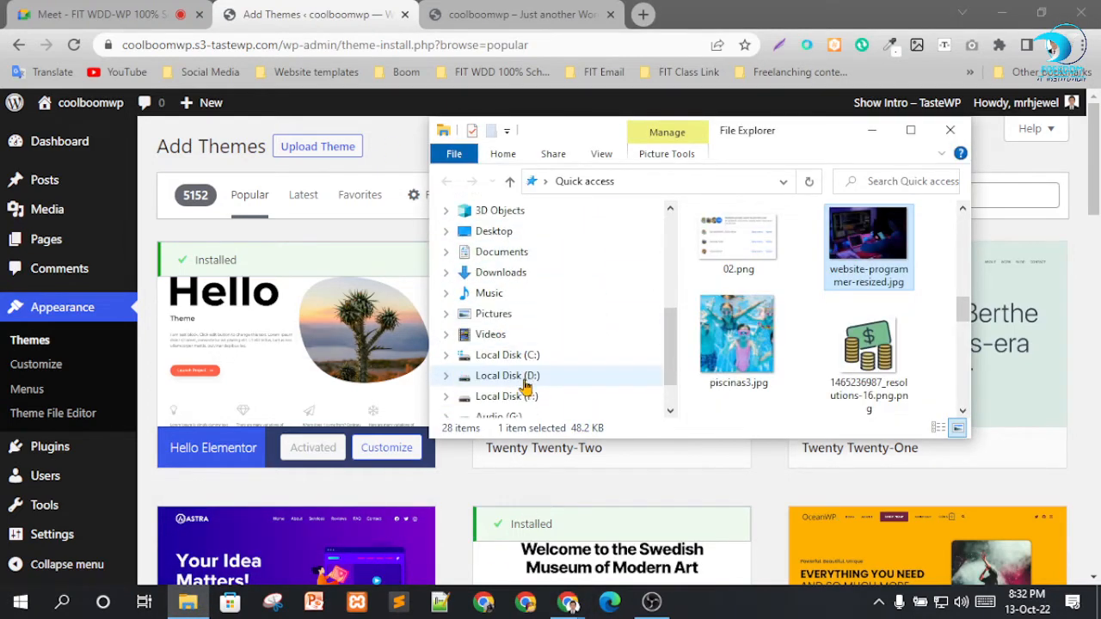
scroll(527, 387, down, 2)
click(516, 333)
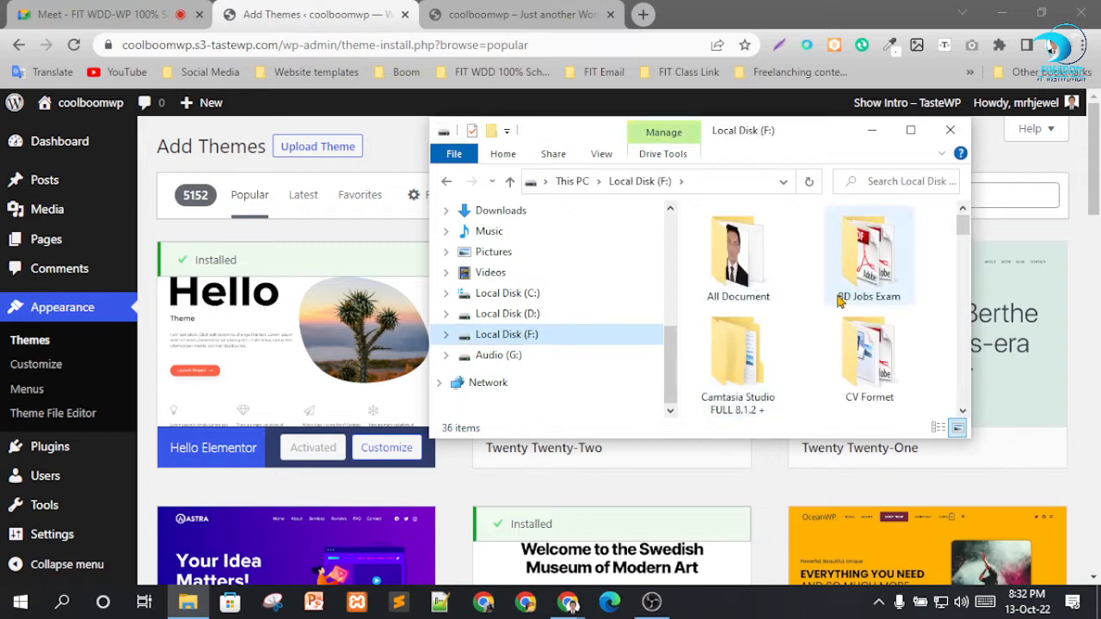
scroll(839, 299, down, 5)
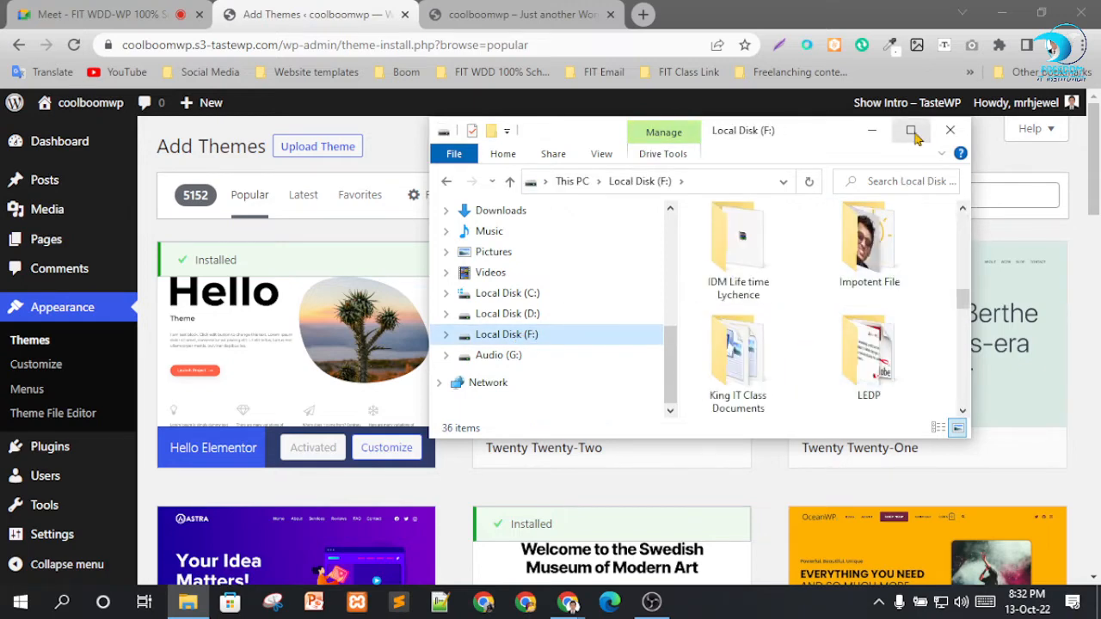
click(910, 131)
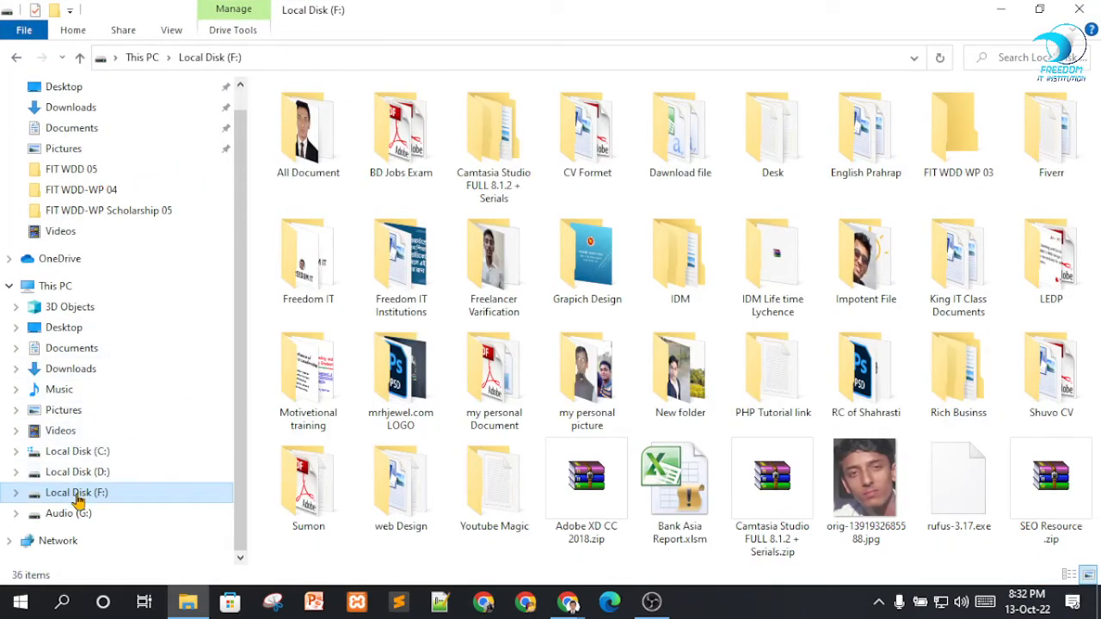
double_click(420, 512)
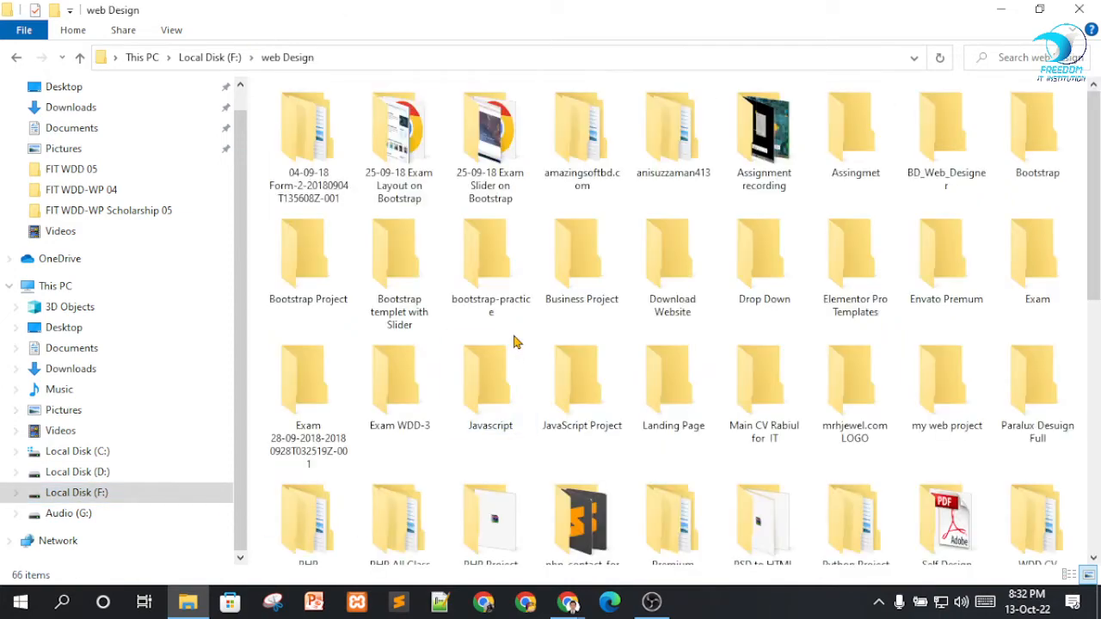
scroll(482, 435, down, 6)
click(1080, 9)
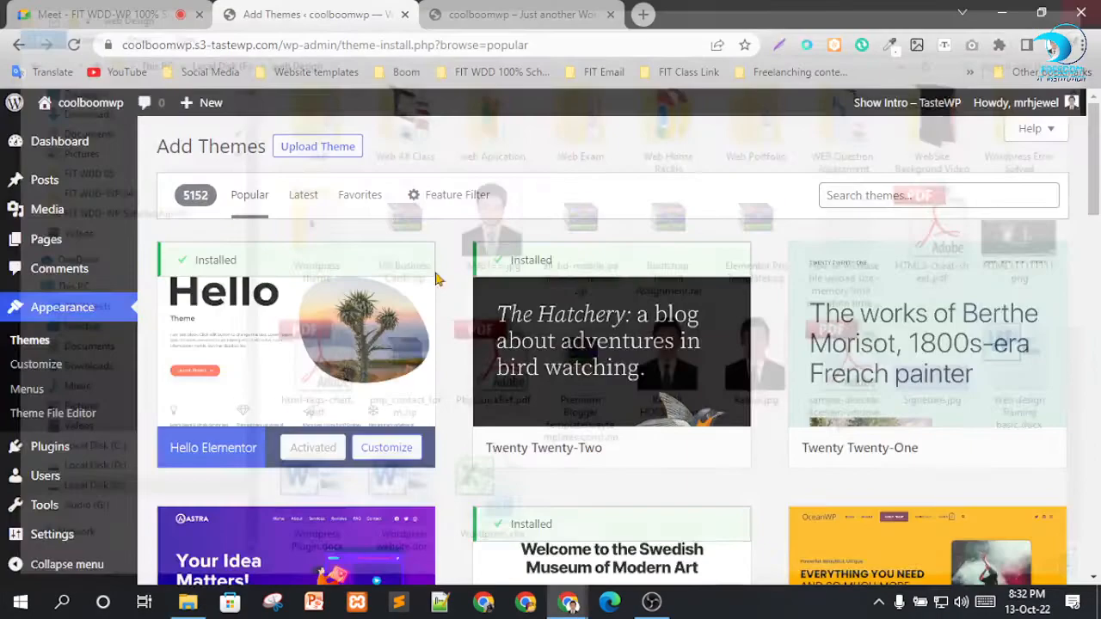
Open the wordpress.org site in a new browser tab.
click(642, 14)
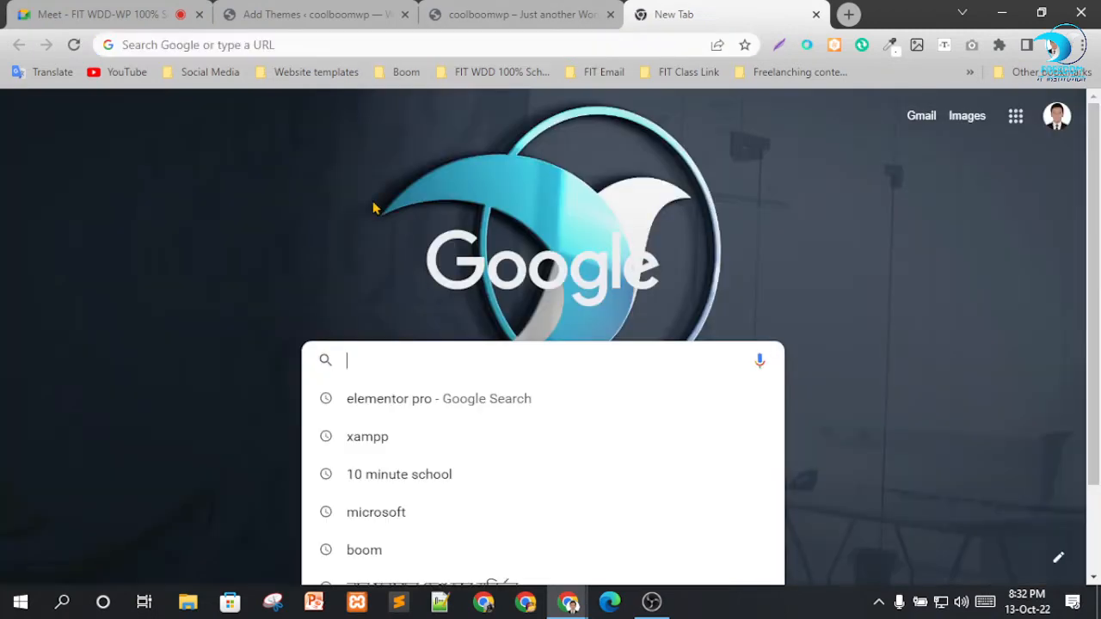
click(287, 45)
text(w)
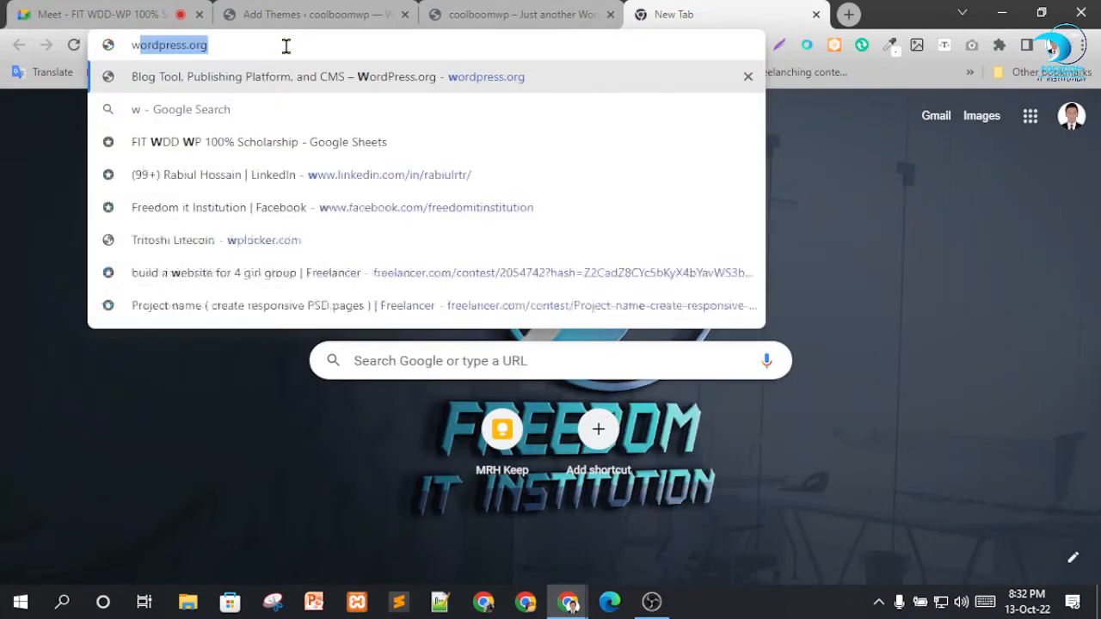
text(o\)
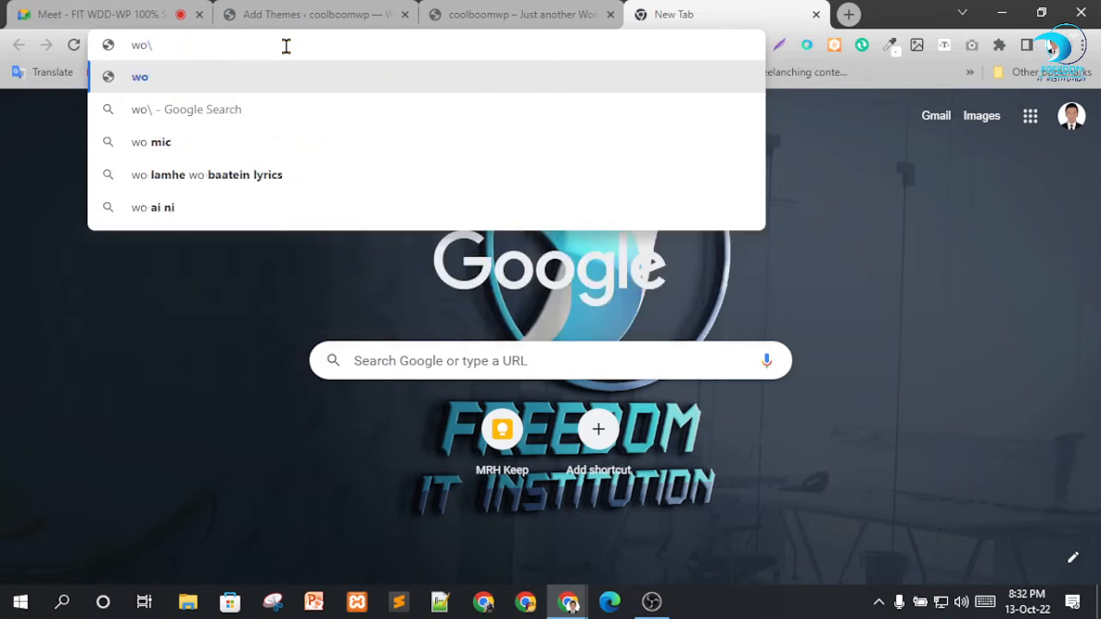
key(Return)
click(287, 46)
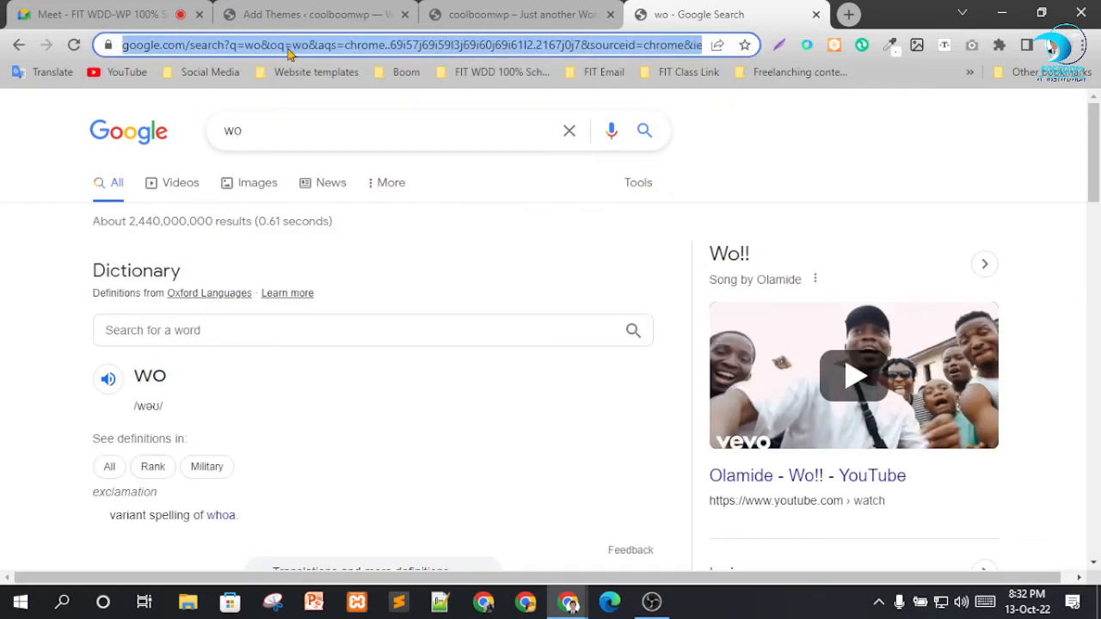
text(word)
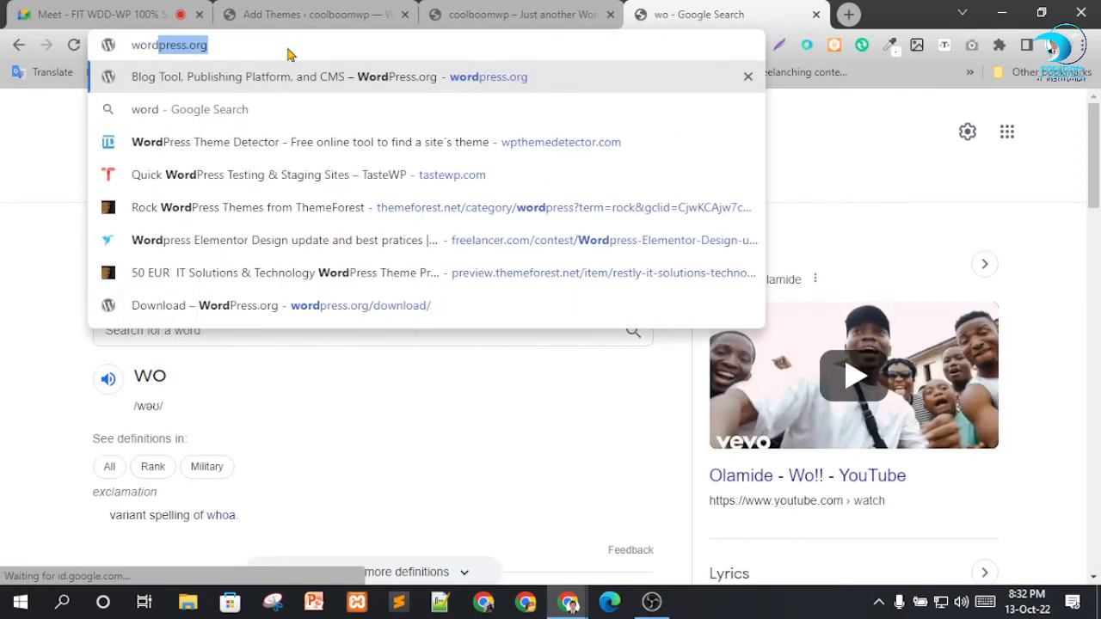
text(press.)
key(Return)
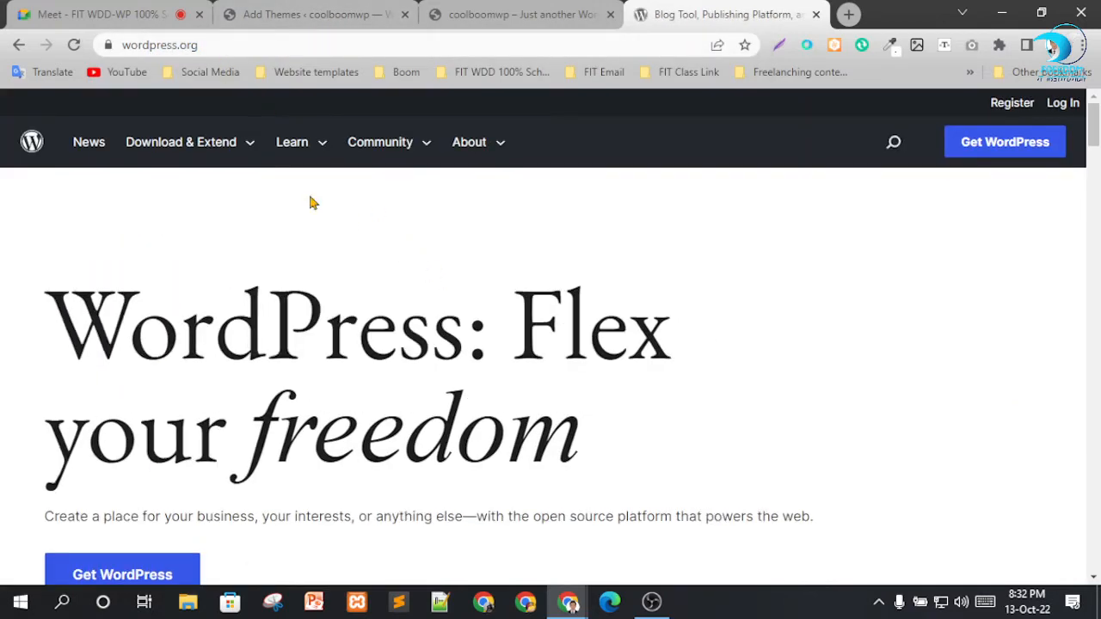
Open the Themes directory on wordpress.org, glancing at the live coolboomwp site while it loads.
mouse_move(206, 148)
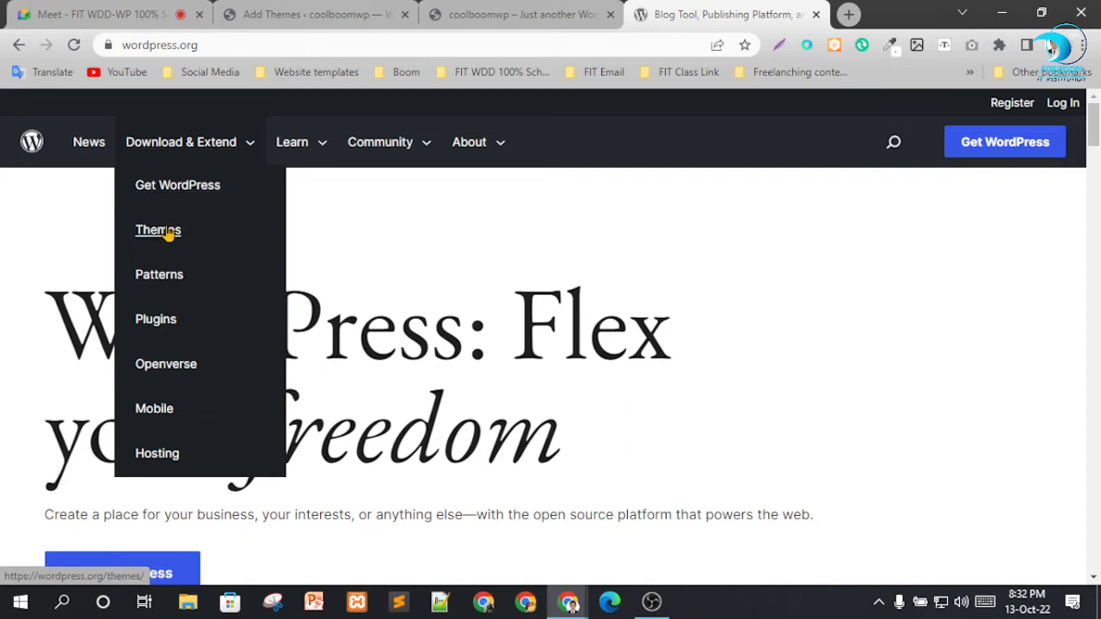
click(141, 239)
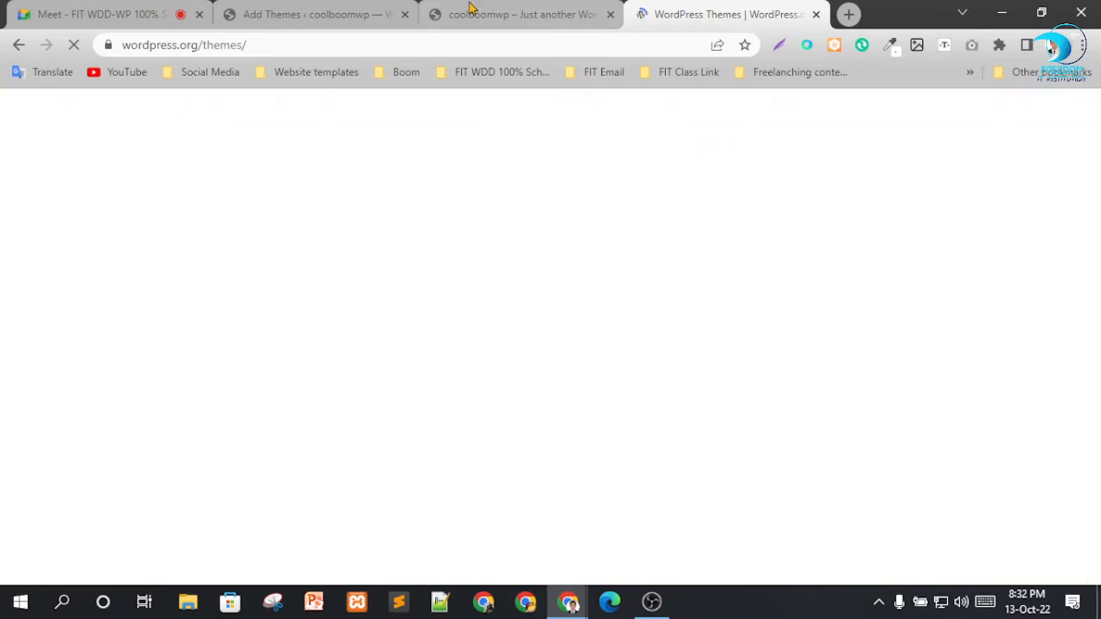
click(471, 14)
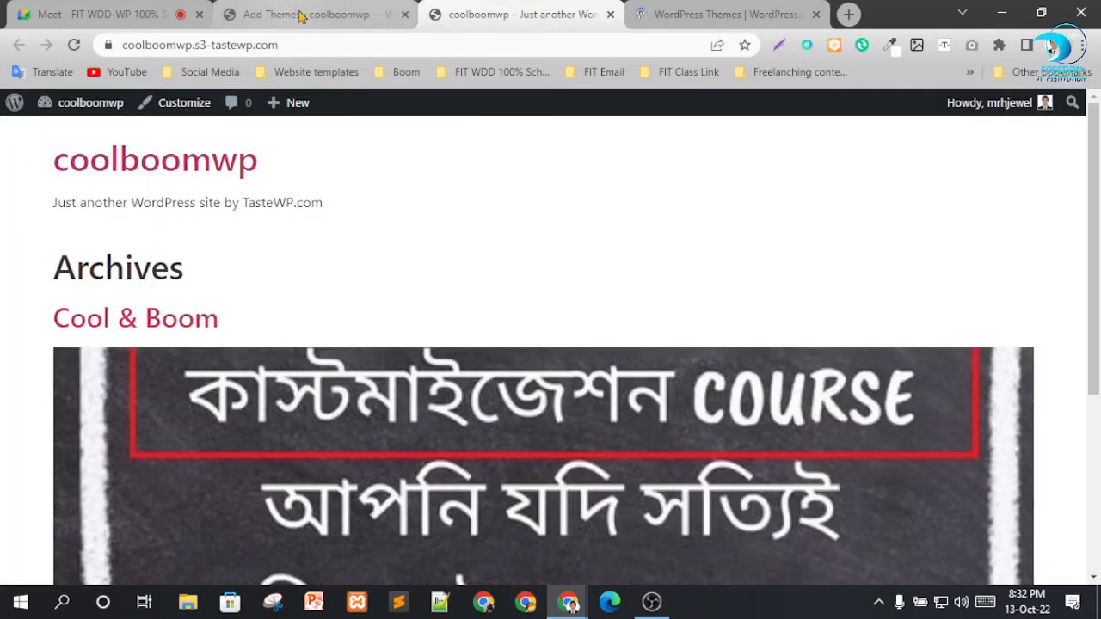
click(698, 13)
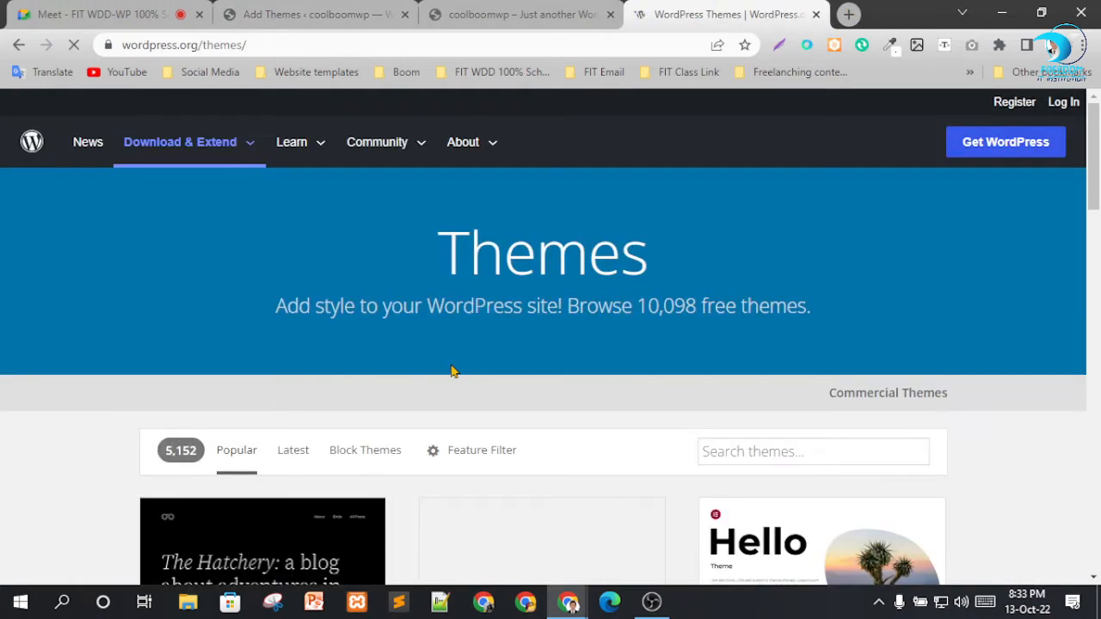
Browse the popular themes in the directory and download the Kadence theme's zip file.
scroll(454, 371, down, 3)
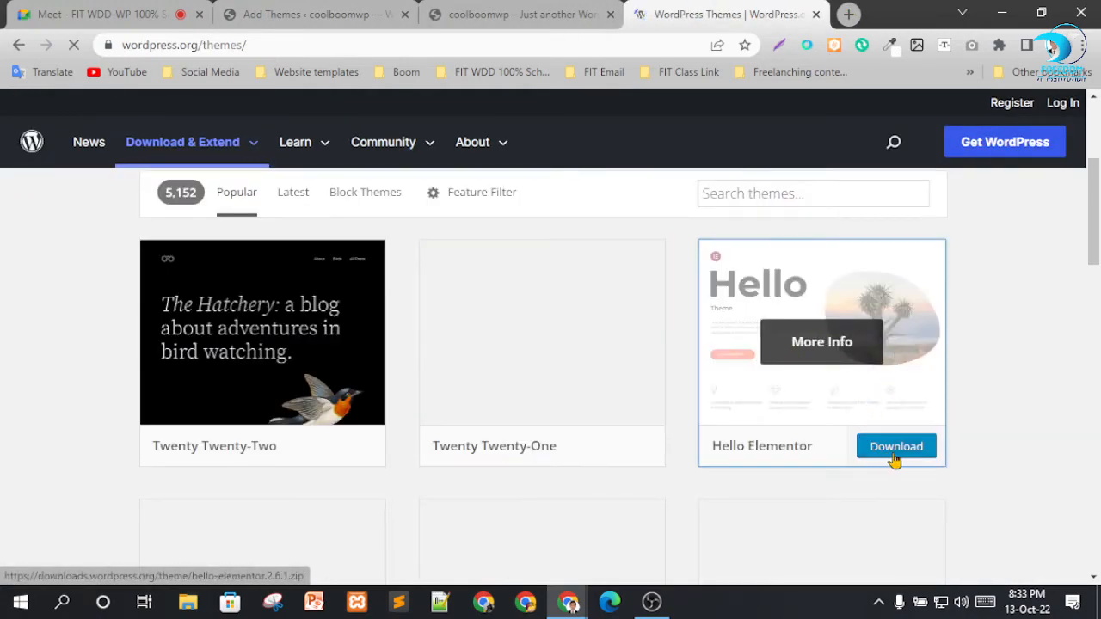
scroll(840, 381, down, 3)
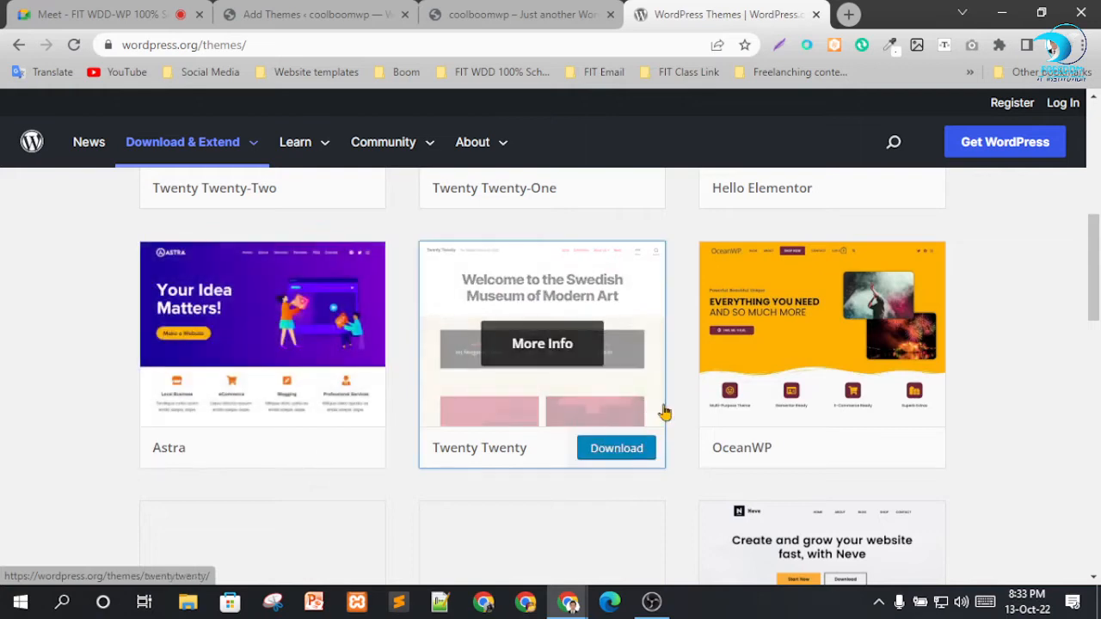
scroll(833, 422, down, 4)
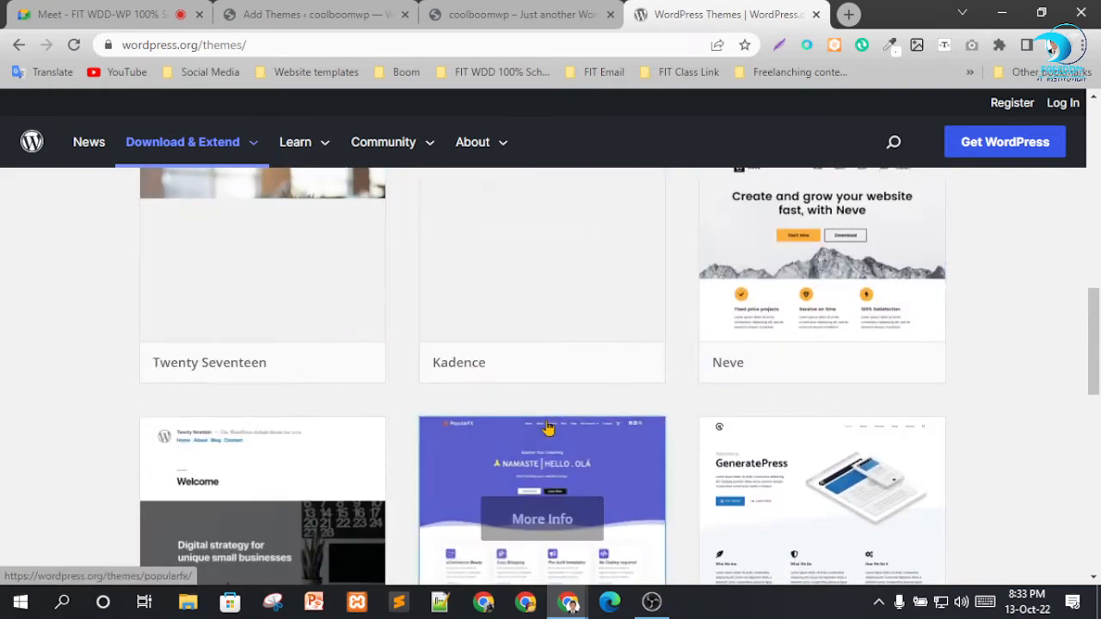
scroll(731, 439, up, 3)
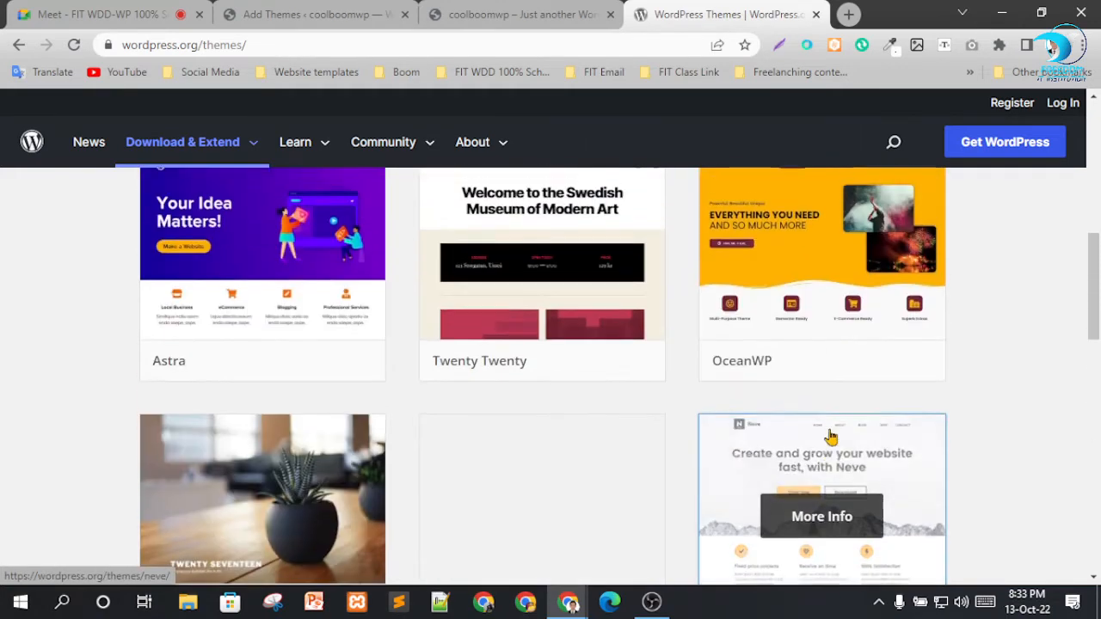
scroll(653, 378, down, 3)
scroll(602, 327, up, 1)
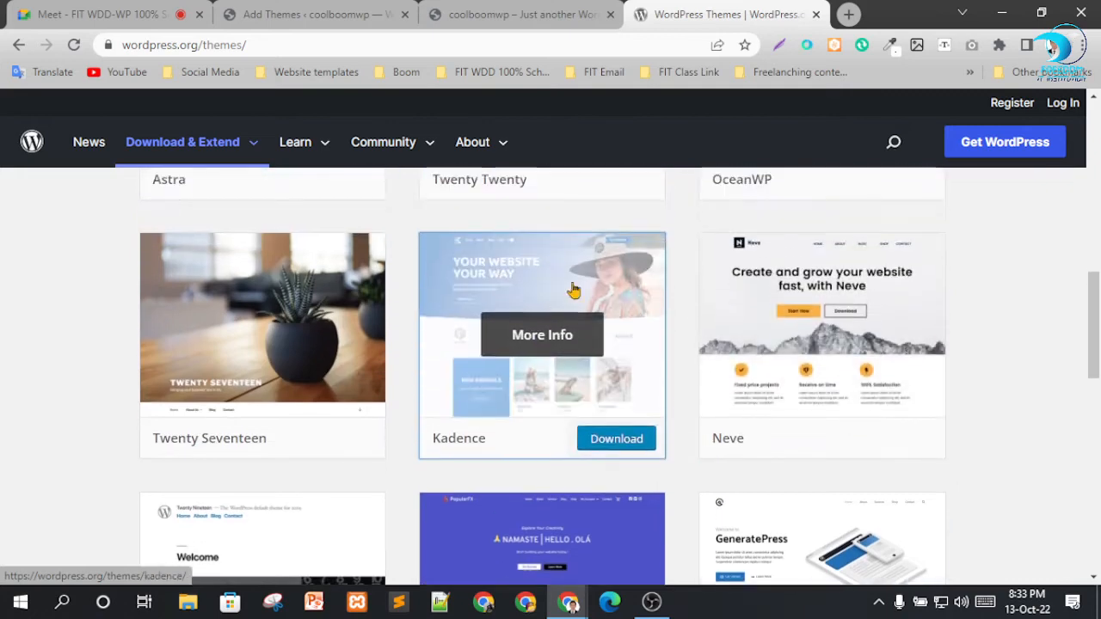
scroll(553, 290, down, 1)
click(610, 369)
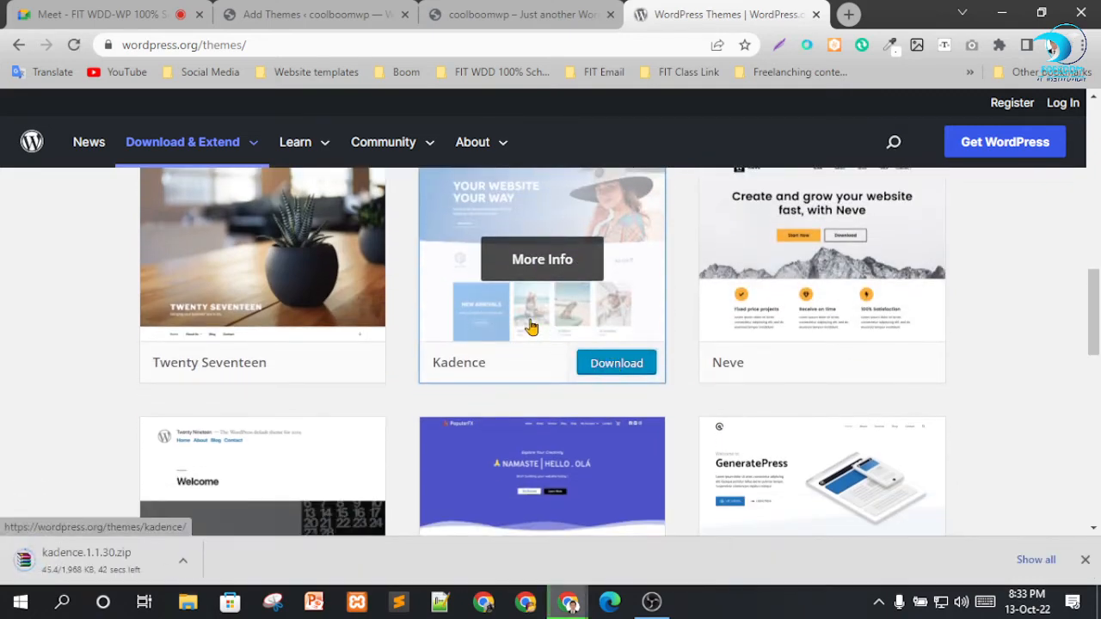
Close the wordpress.org themes directory and return to the coolboomwp Add Themes page.
scroll(541, 310, up, 1)
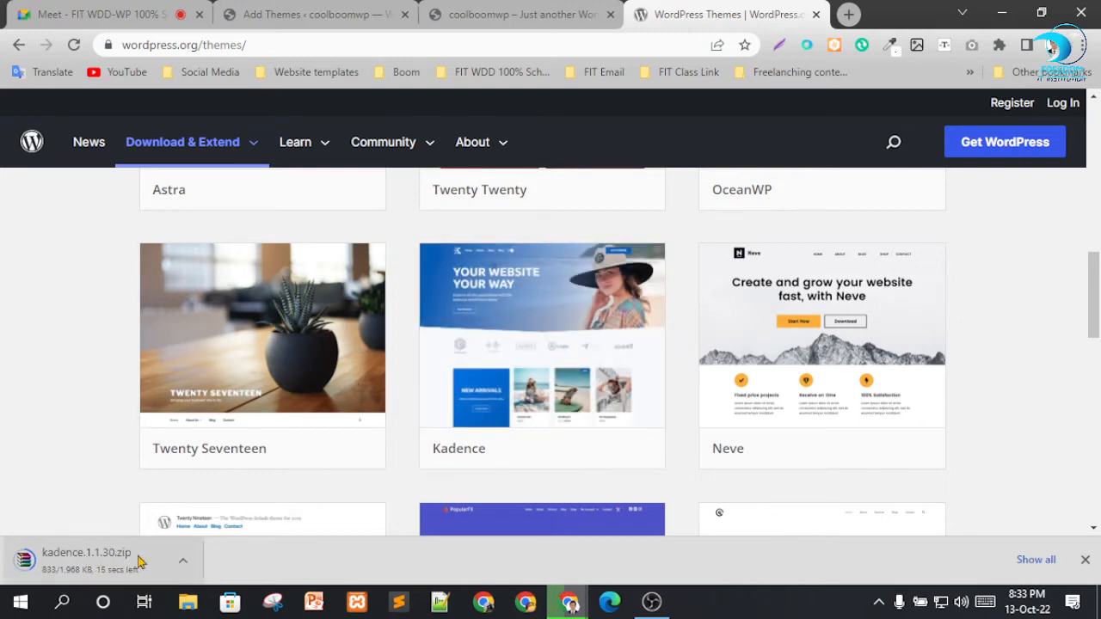
click(815, 15)
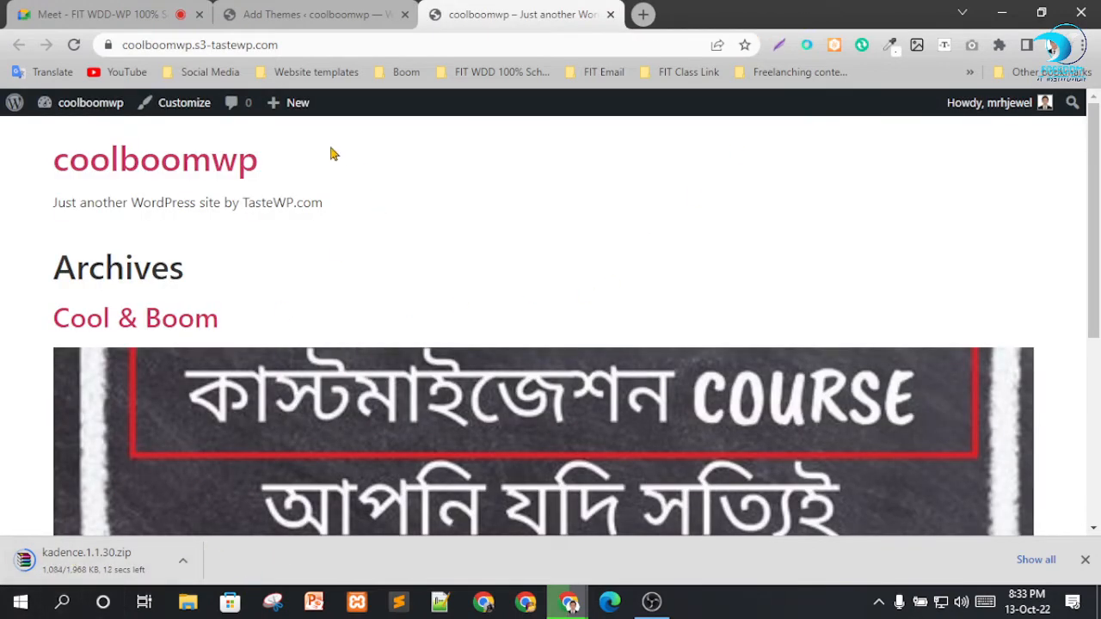
click(320, 13)
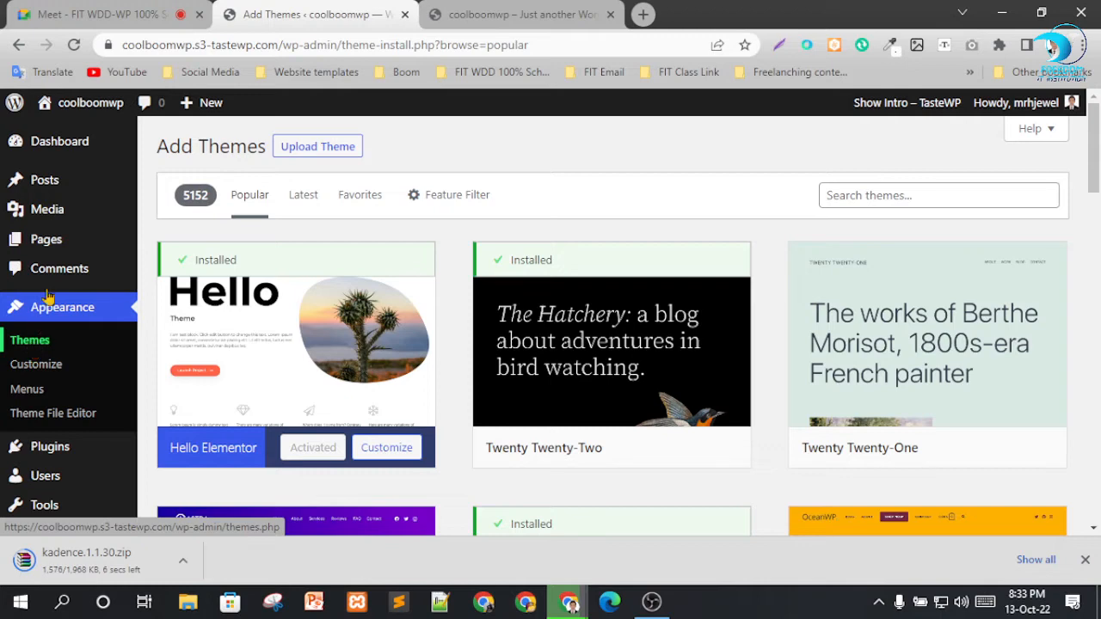
Upload kadence.1.1.30.zip from the Downloads folder as a new theme and install it.
click(314, 151)
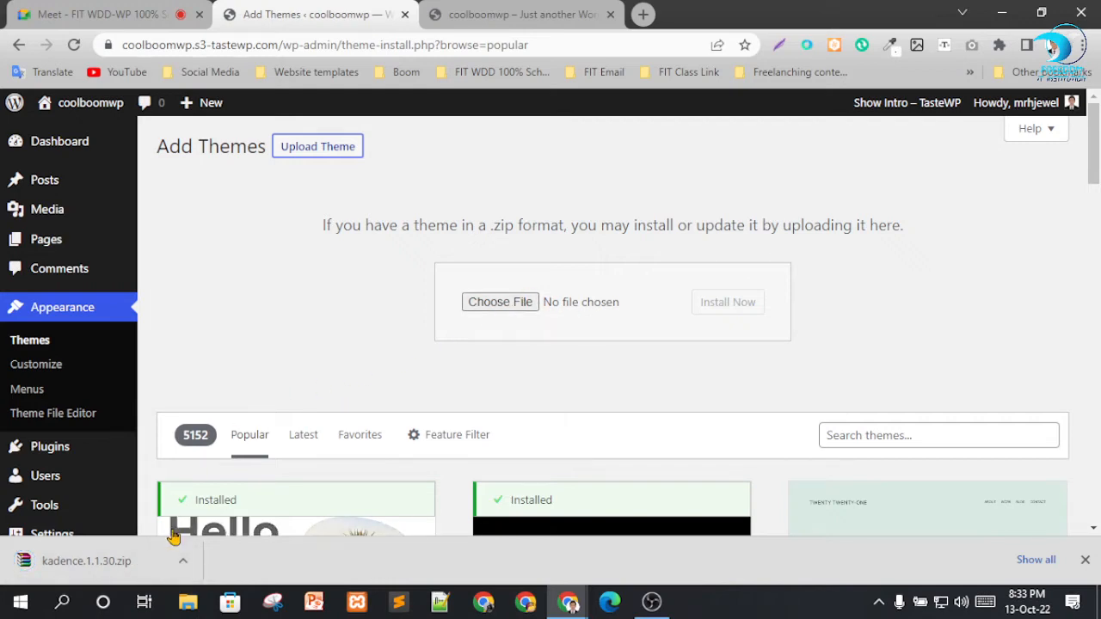
click(496, 305)
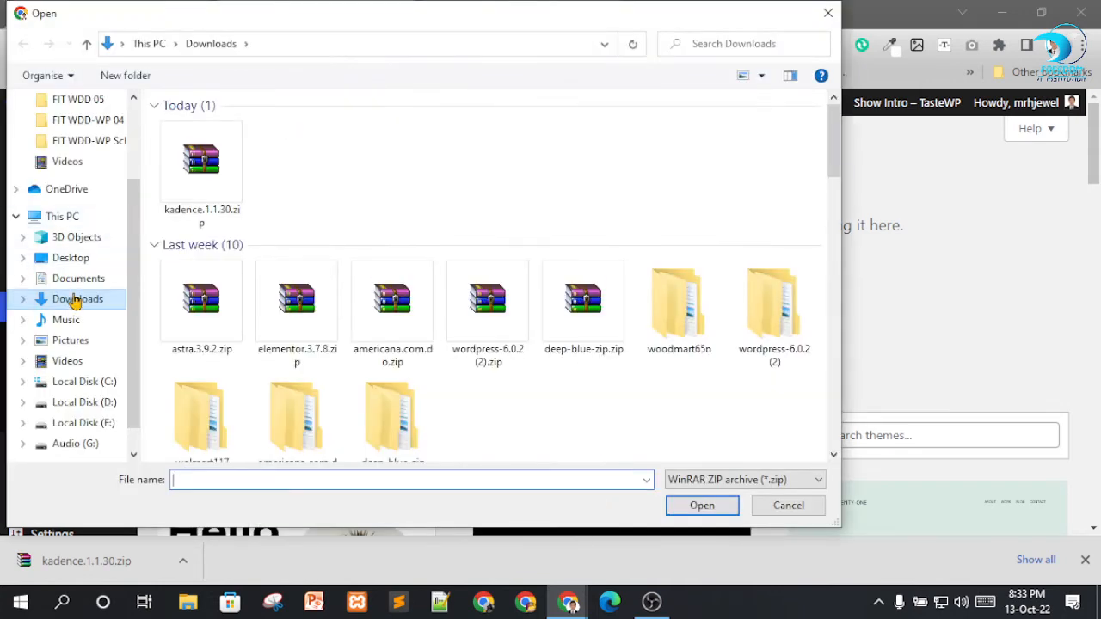
click(202, 164)
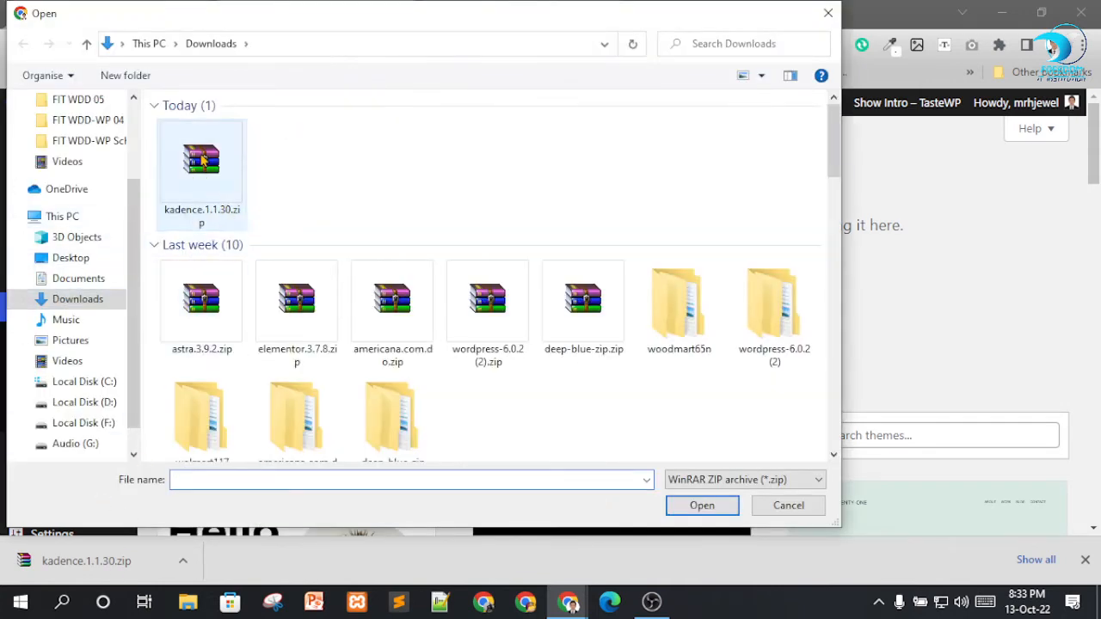
click(698, 505)
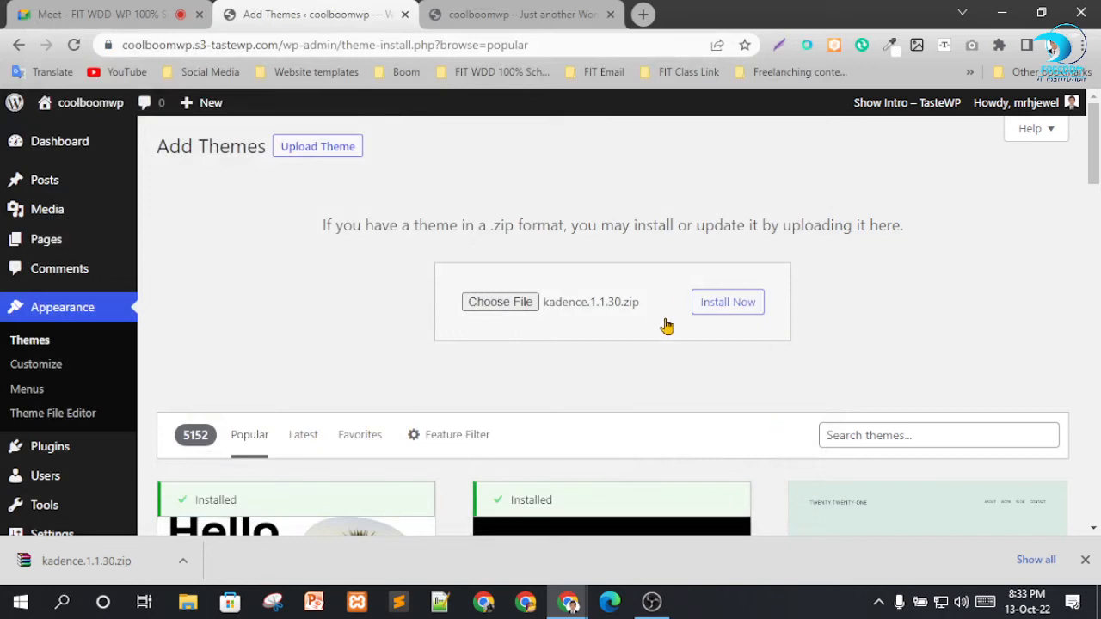
click(727, 308)
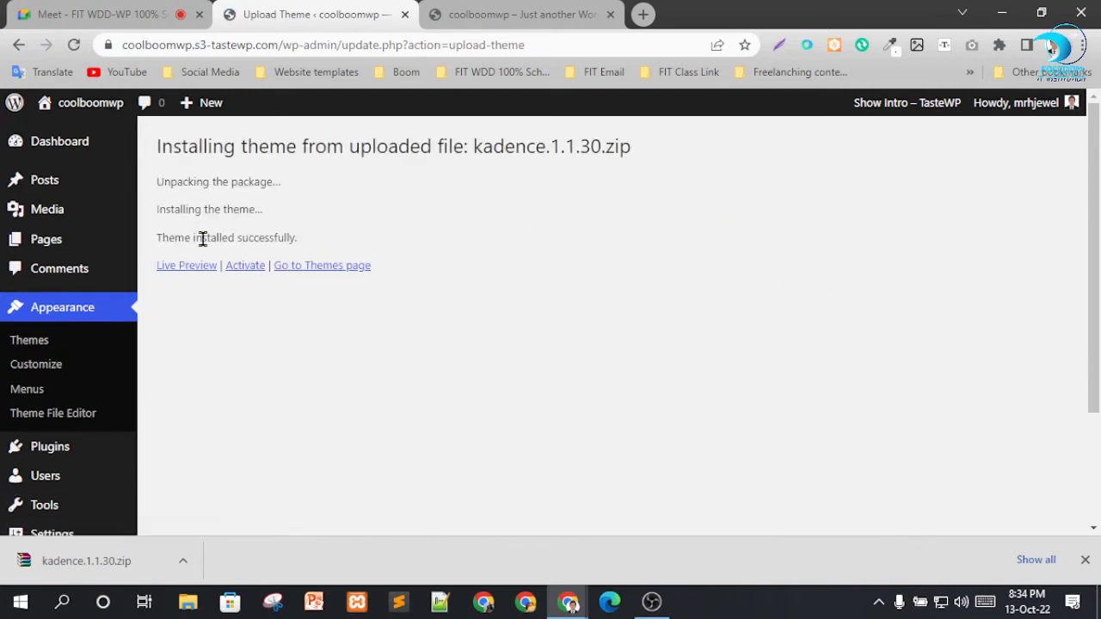
Activate the newly installed Kadence theme and look over the list of installed themes.
drag(207, 238, 317, 244)
click(247, 268)
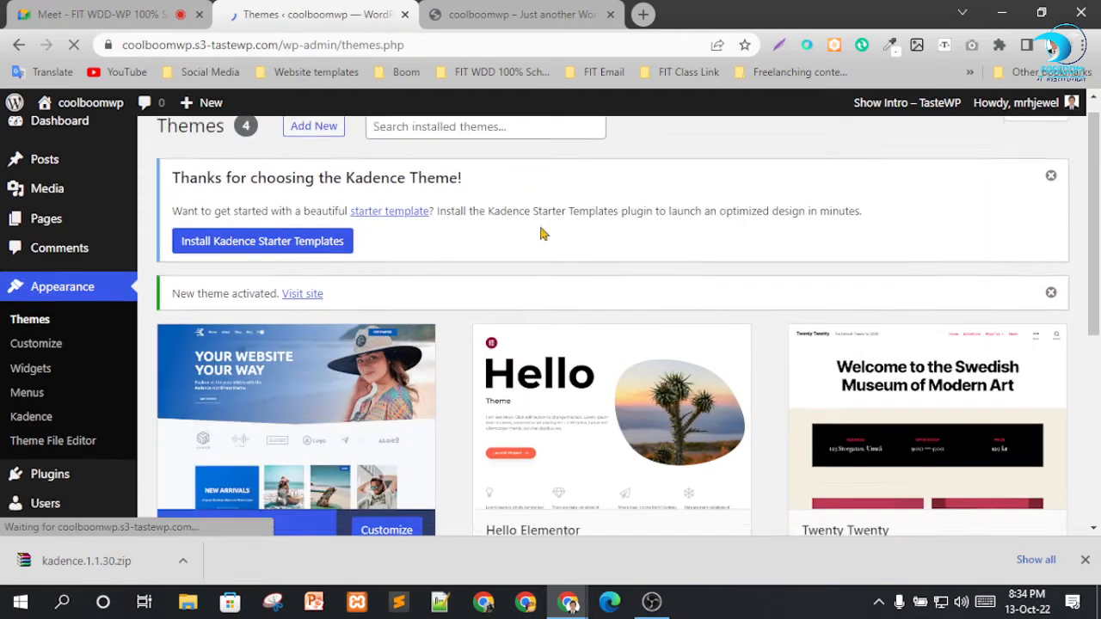
scroll(579, 247, down, 2)
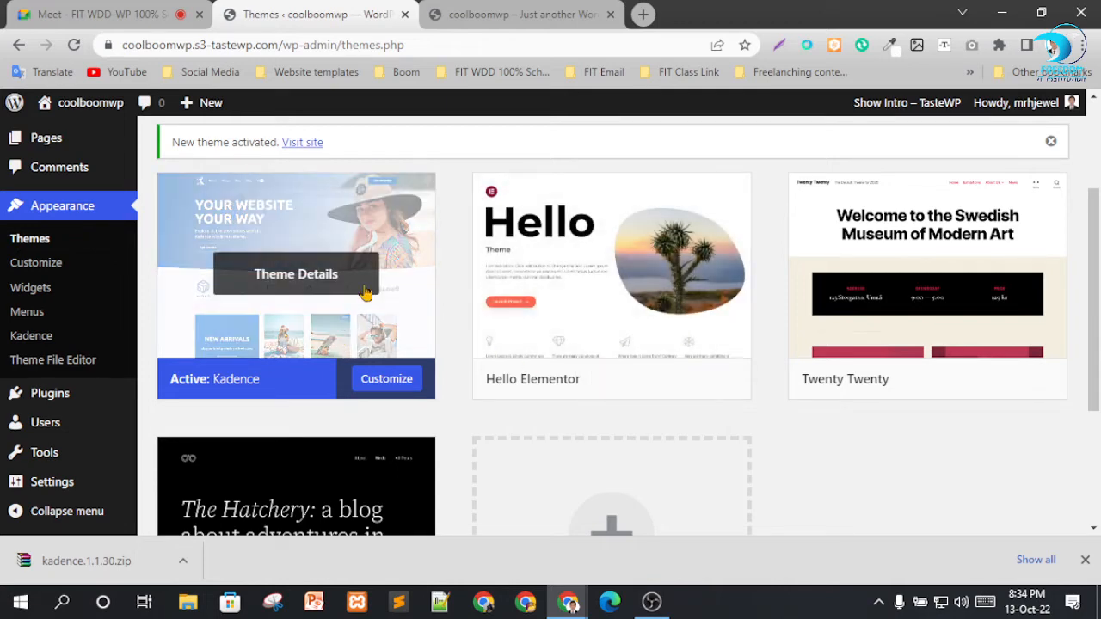
scroll(341, 335, up, 1)
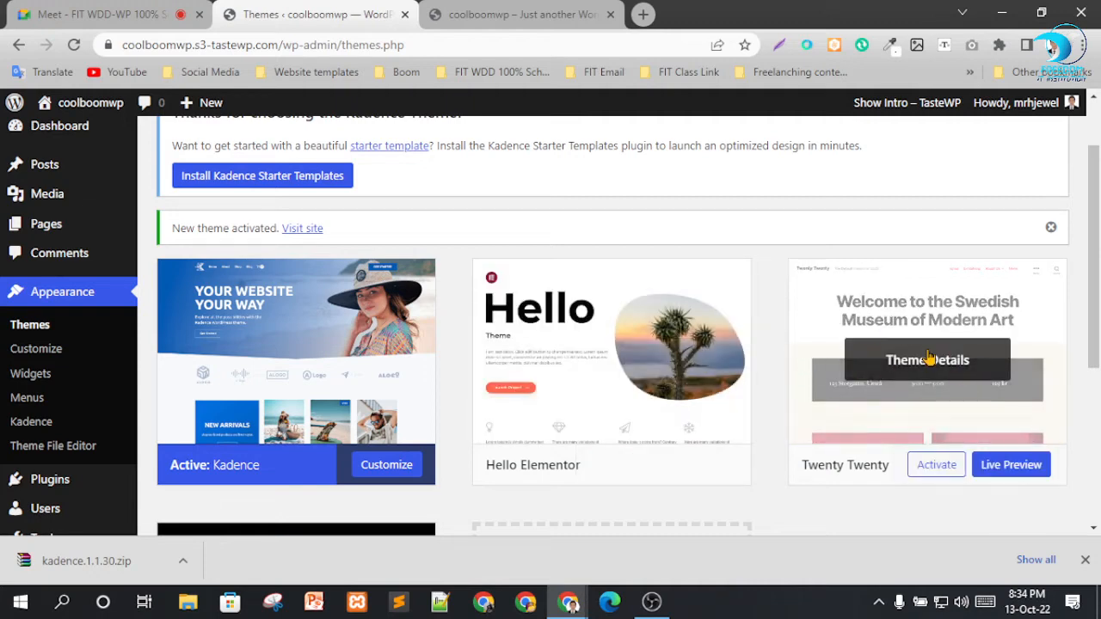
Delete the Twenty Twenty theme from its theme details and confirm the deletion.
click(927, 362)
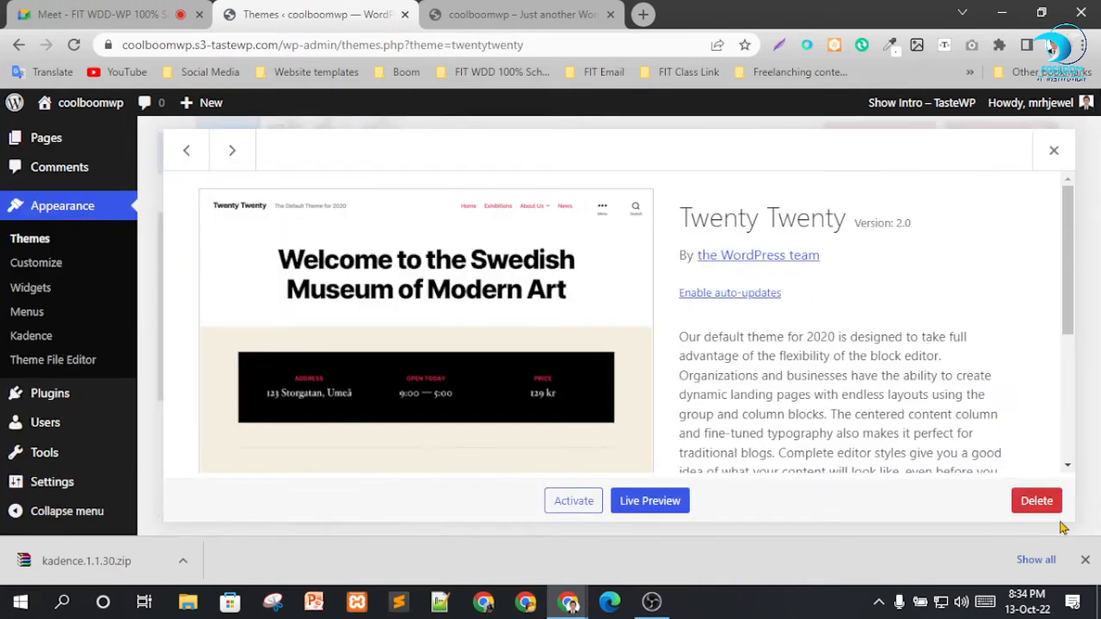
click(1054, 150)
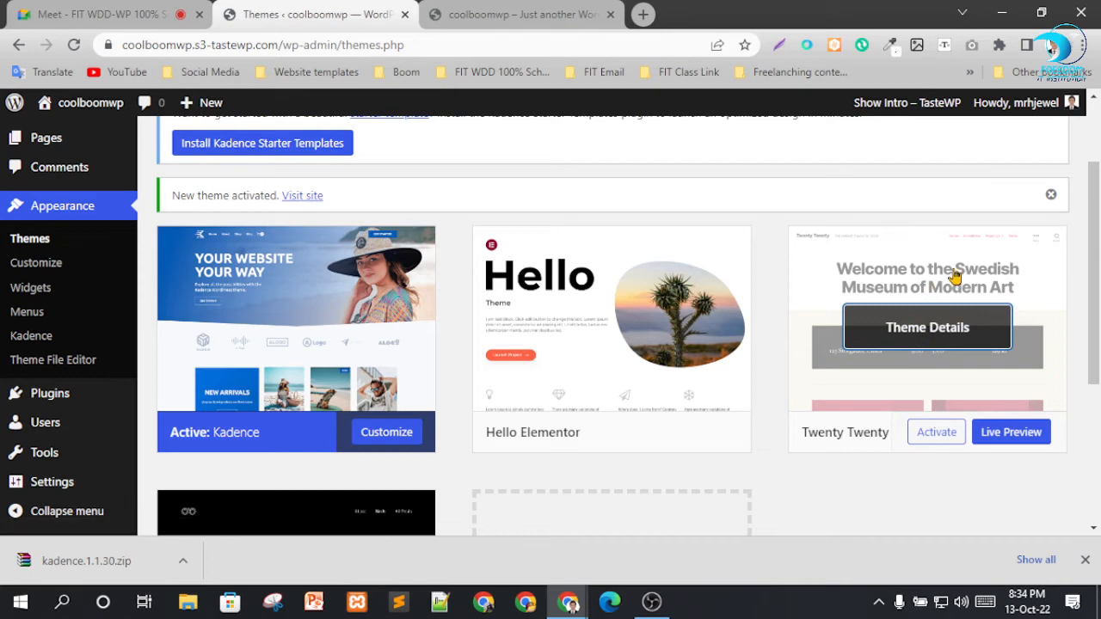
click(927, 333)
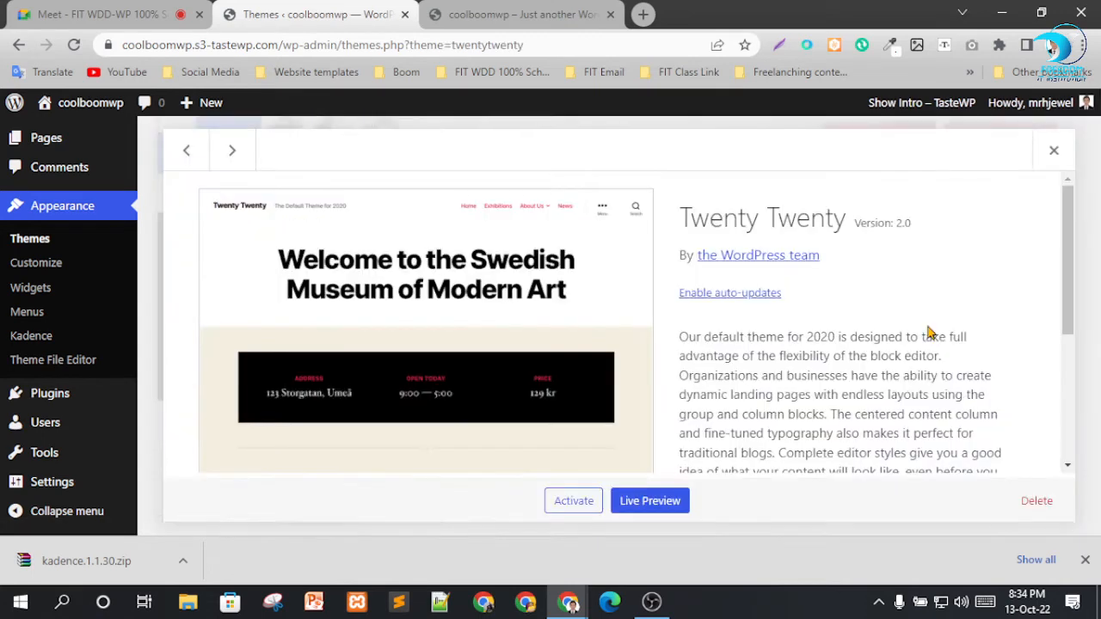
click(1045, 510)
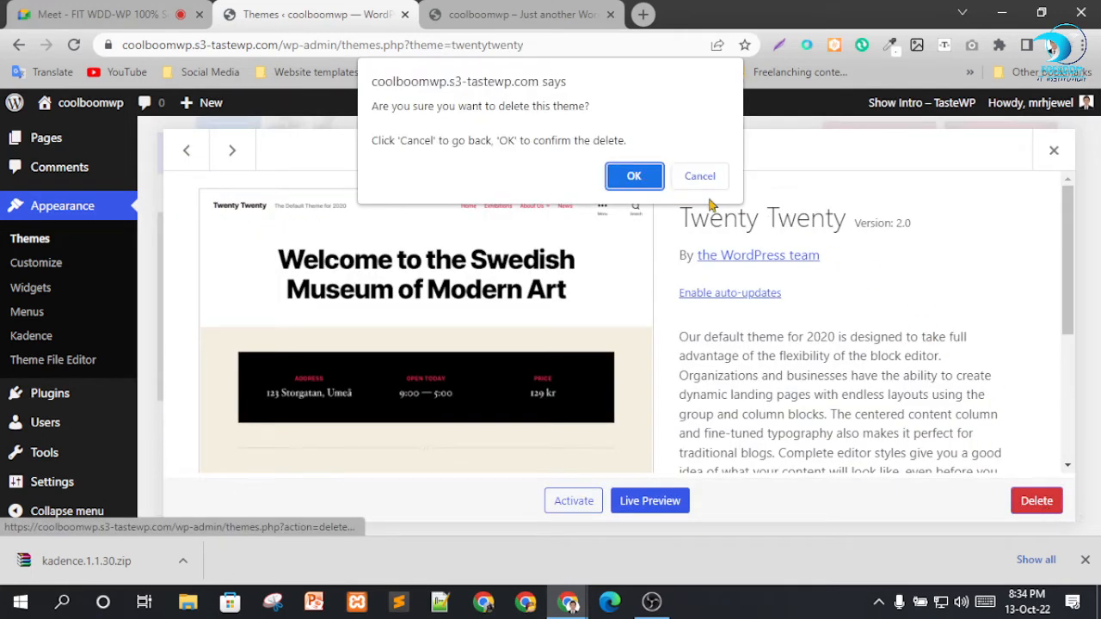
click(634, 175)
Delete the Twenty Twenty-Two theme from its theme details and confirm the deletion.
click(946, 342)
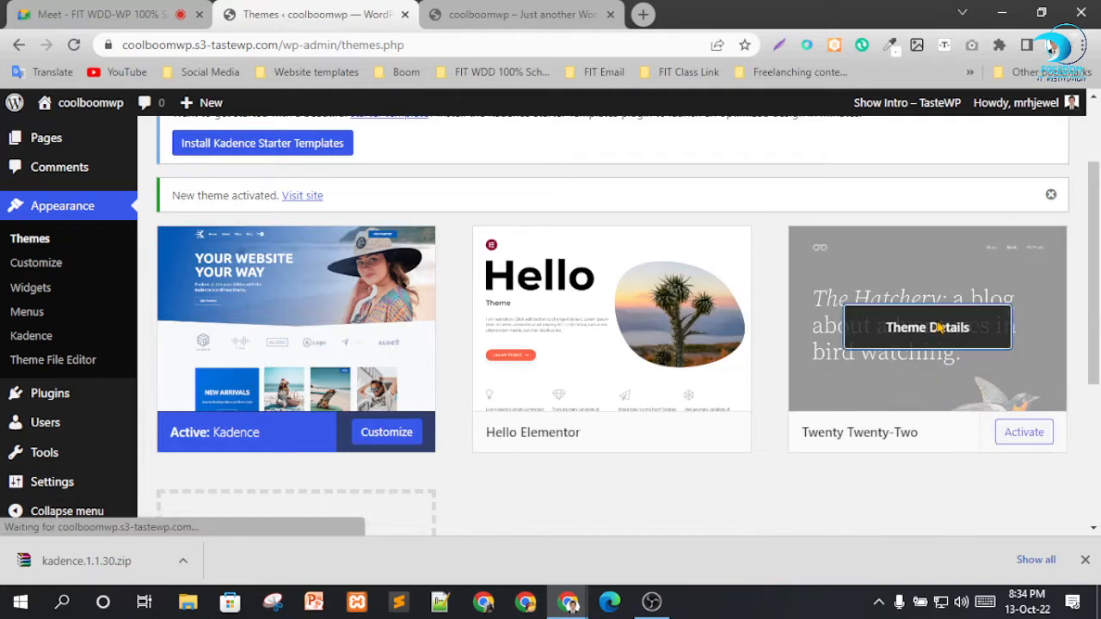
click(1037, 501)
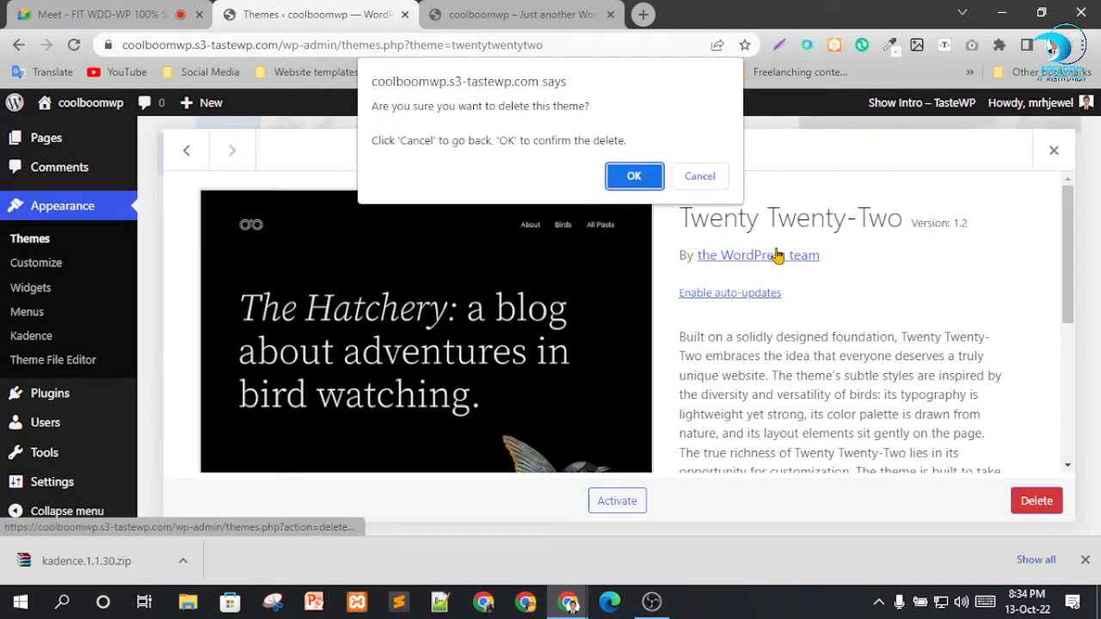
click(634, 176)
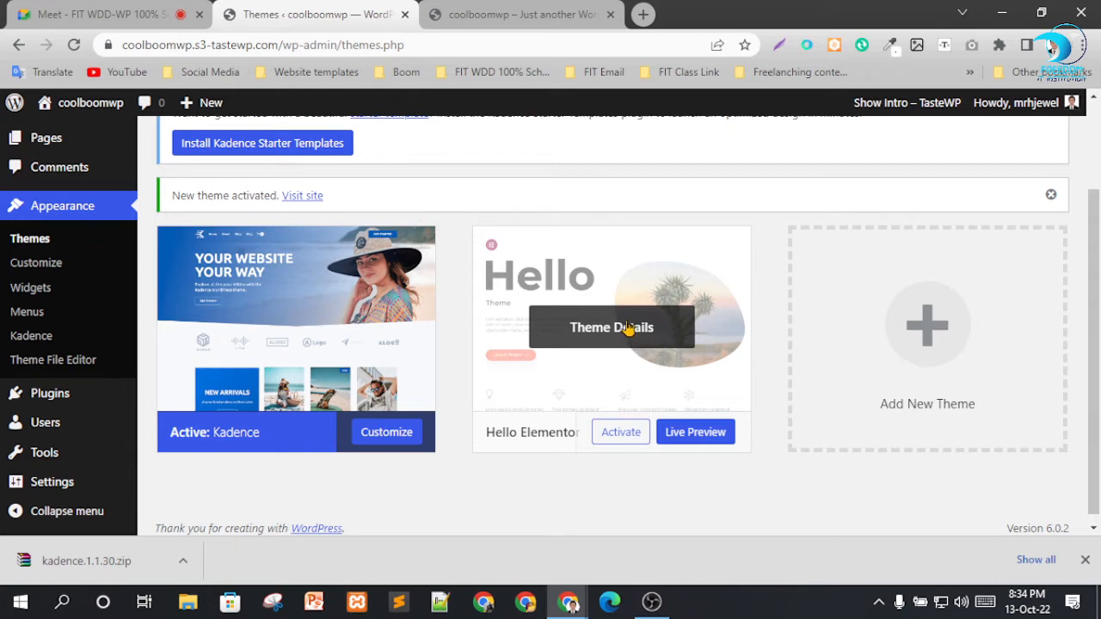
Reload the live site and look over its home page with the Kadence theme applied.
click(546, 11)
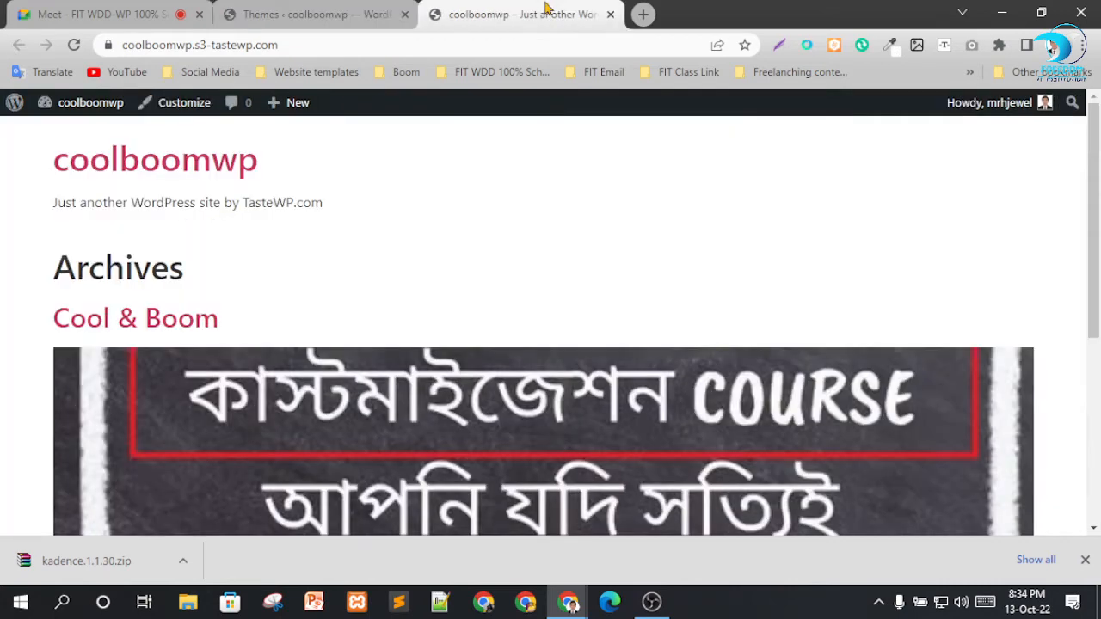
click(74, 45)
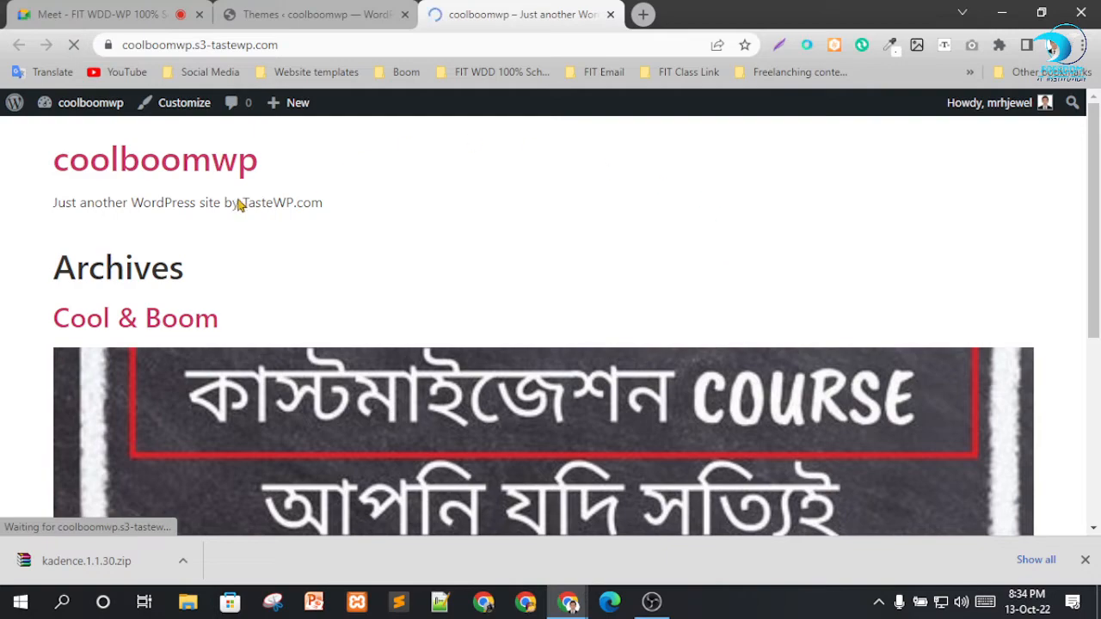
scroll(525, 302, down, 4)
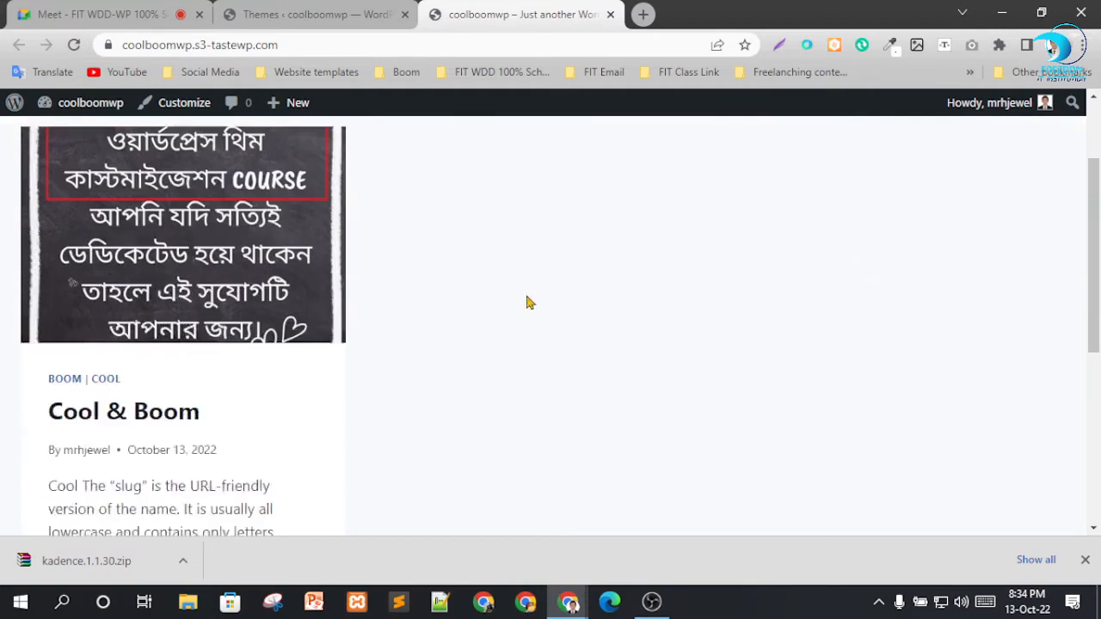
scroll(577, 238, up, 4)
scroll(852, 367, down, 5)
scroll(781, 336, up, 5)
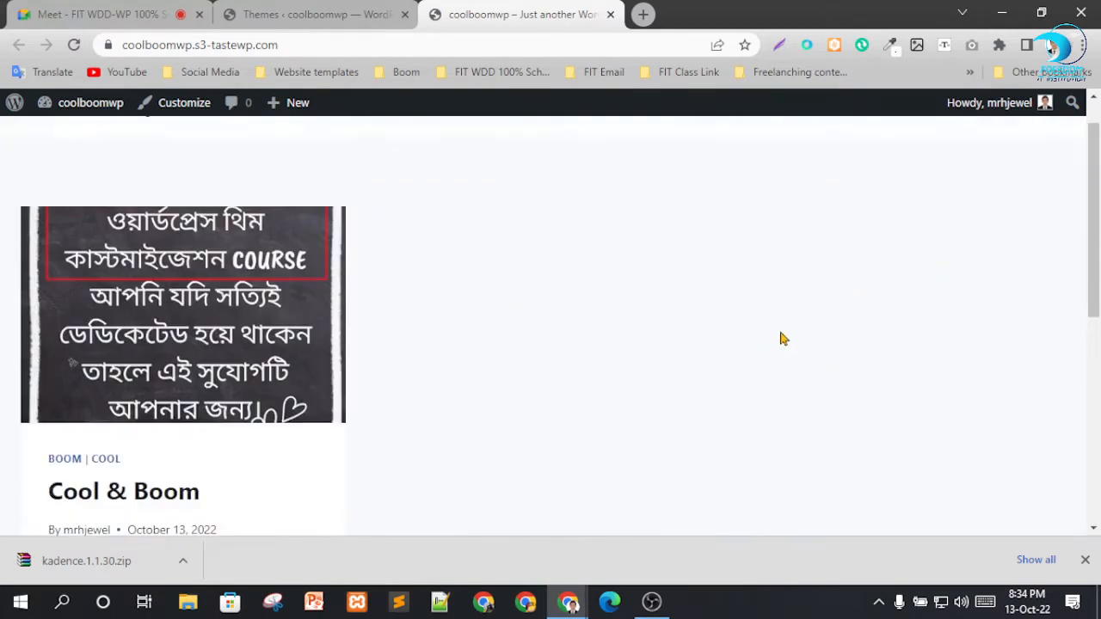
scroll(146, 222, down, 1)
scroll(1061, 370, down, 5)
scroll(864, 169, up, 6)
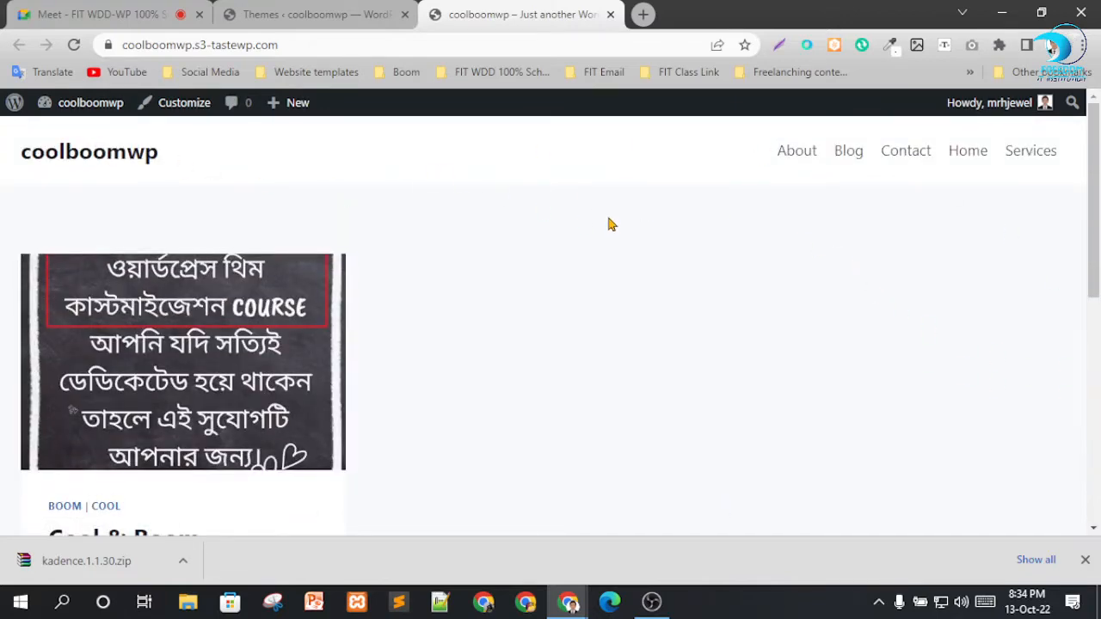
scroll(469, 265, down, 3)
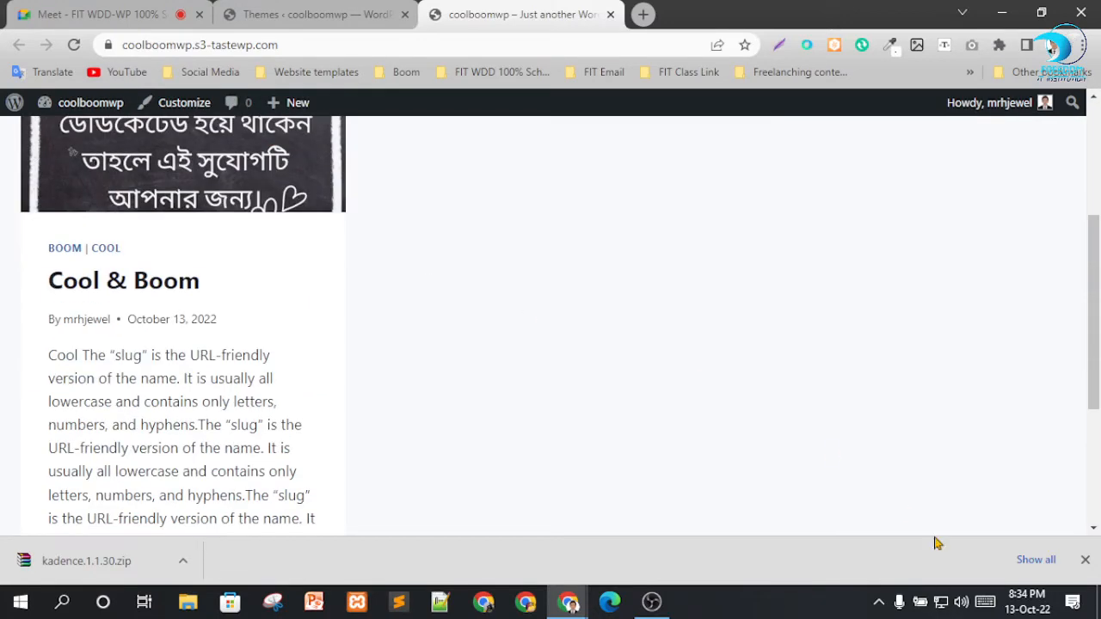
click(1084, 560)
scroll(676, 430, up, 3)
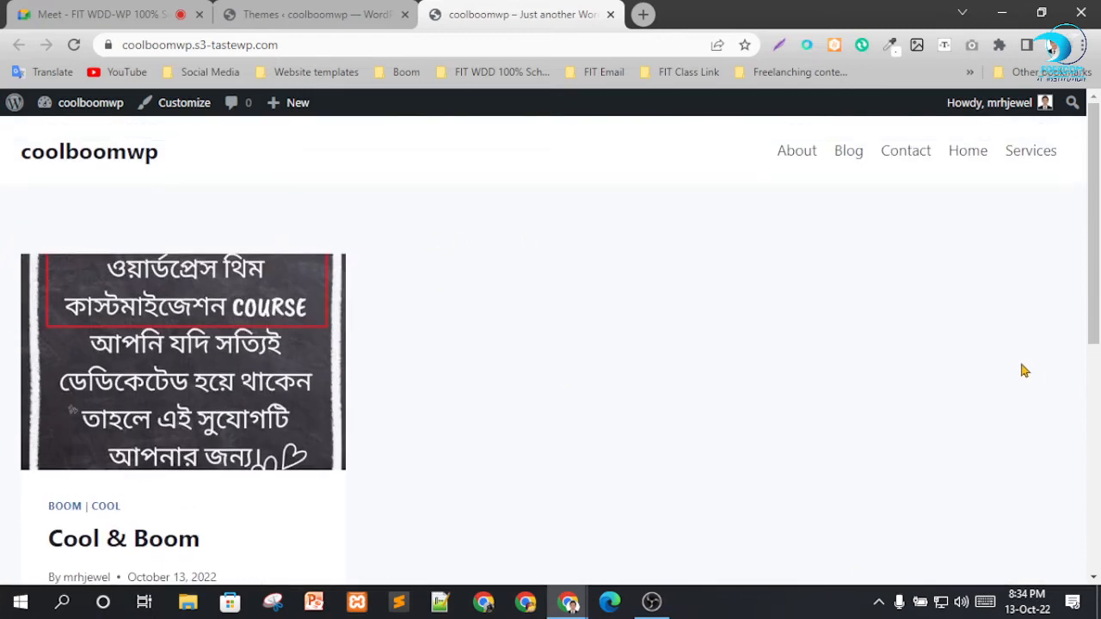
Open the theme customizer, go to the Header's Logo settings, and compare them with the live site's header.
click(344, 13)
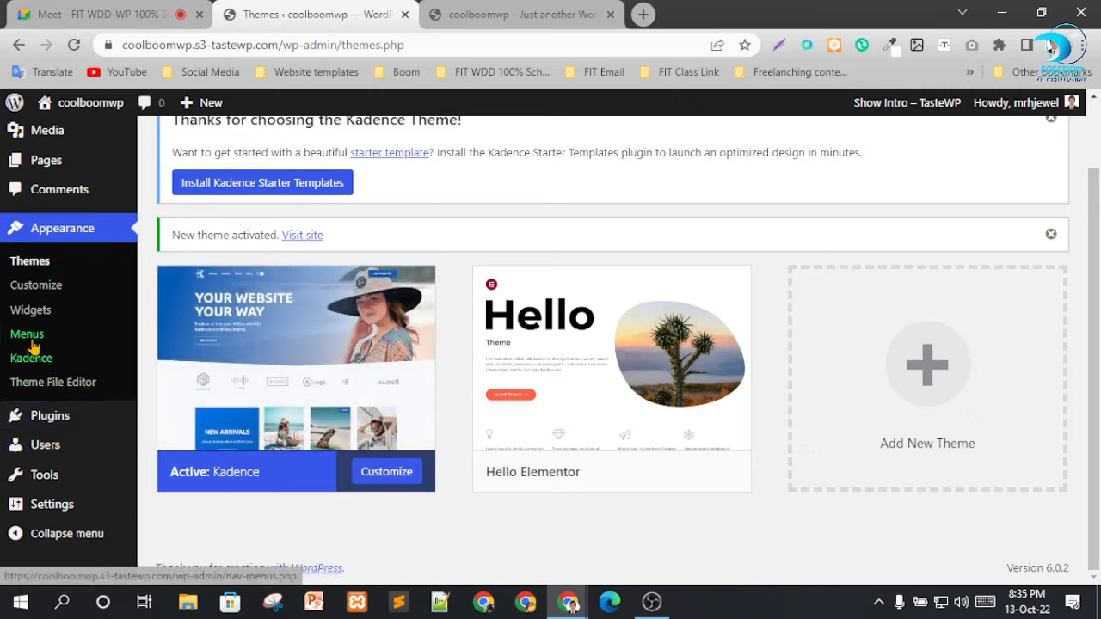
click(47, 289)
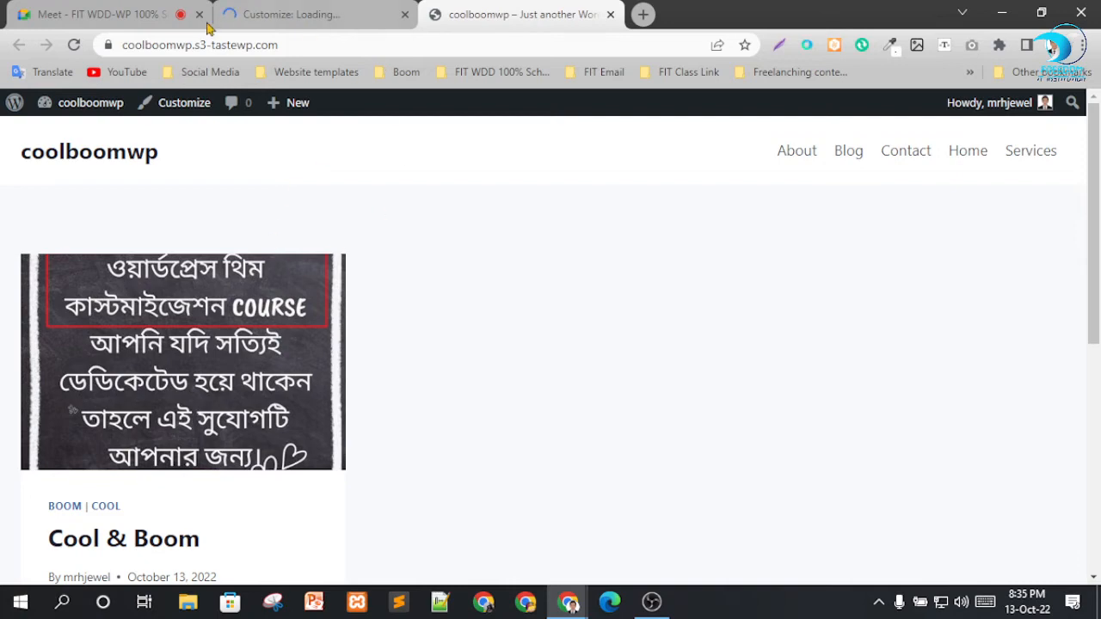
click(265, 28)
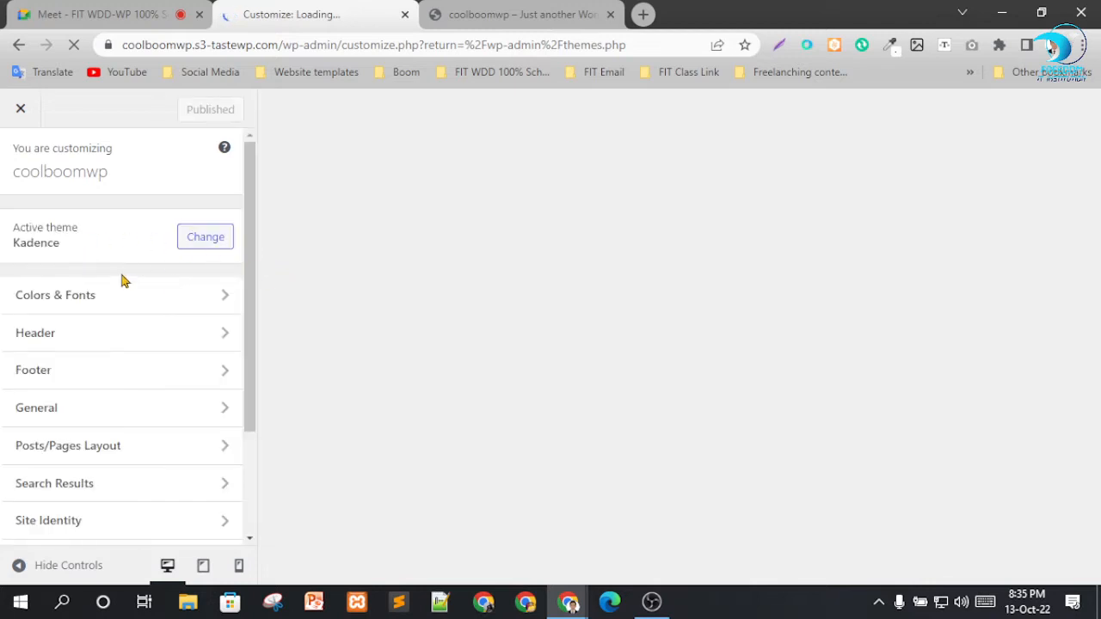
scroll(107, 267, down, 1)
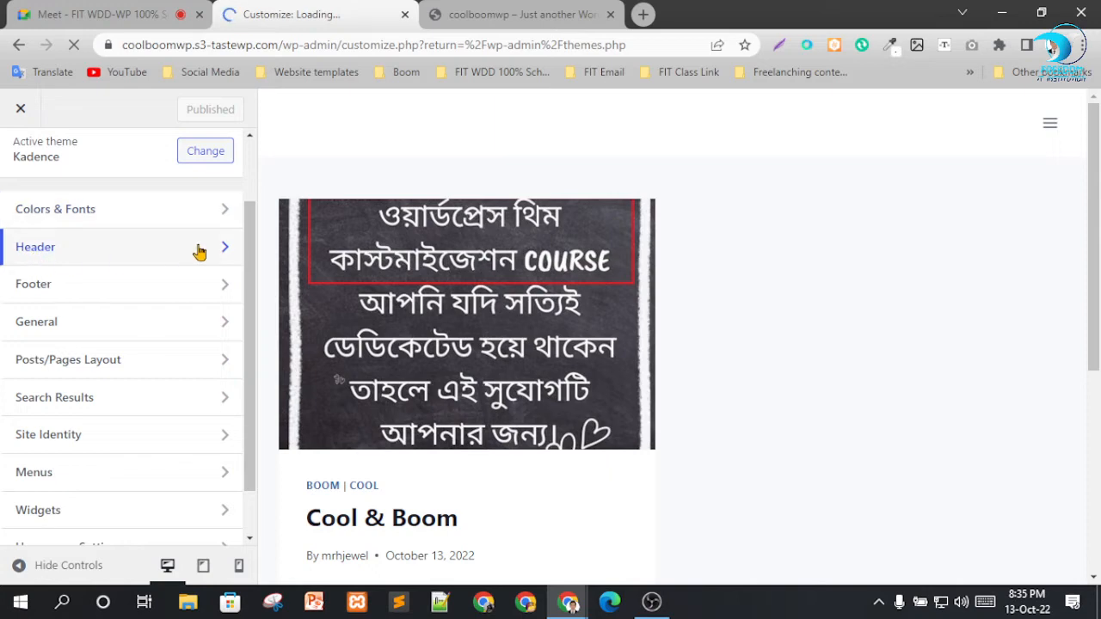
click(199, 250)
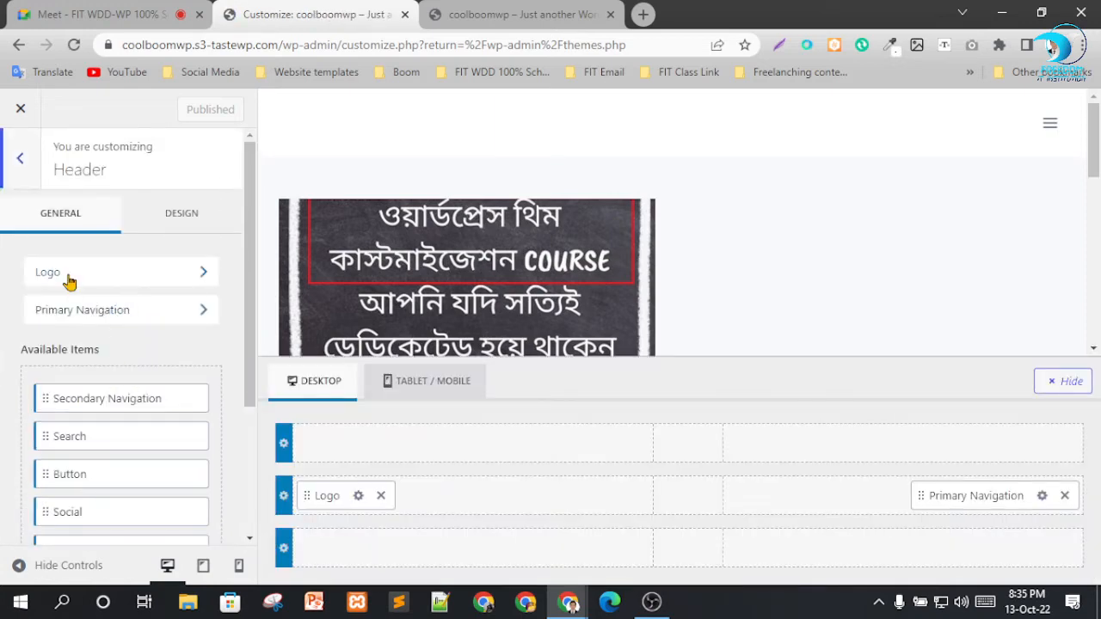
click(68, 277)
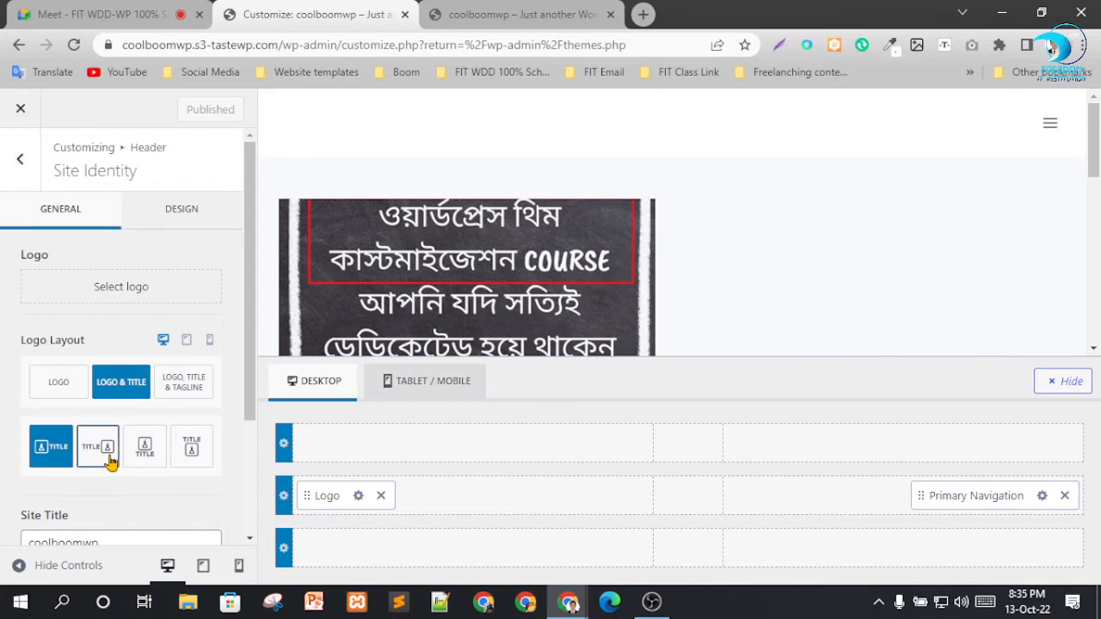
click(516, 14)
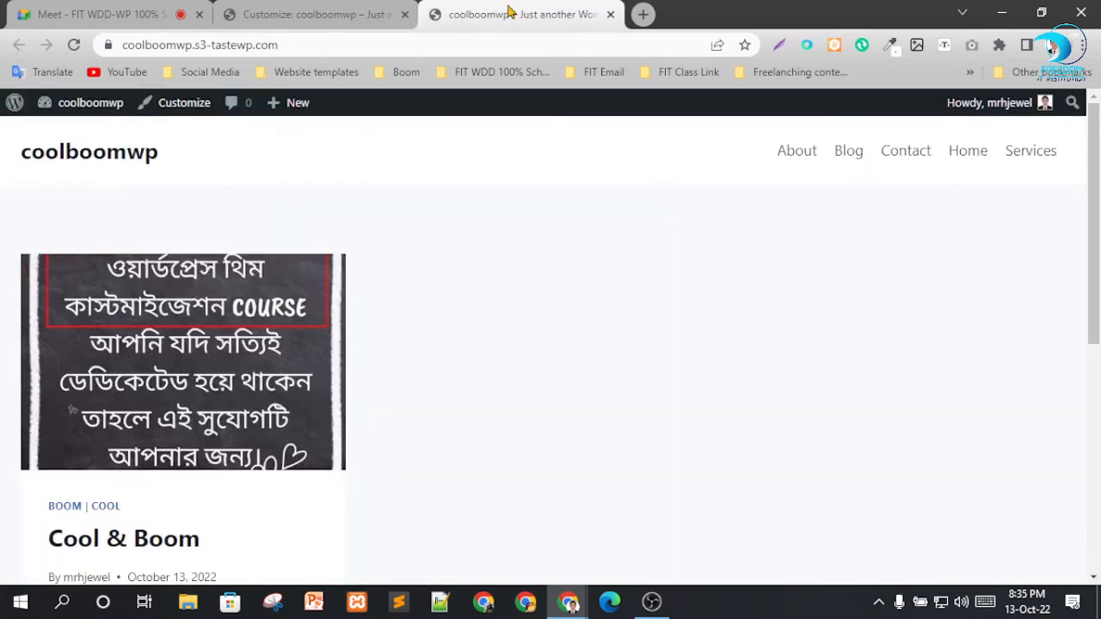
click(309, 14)
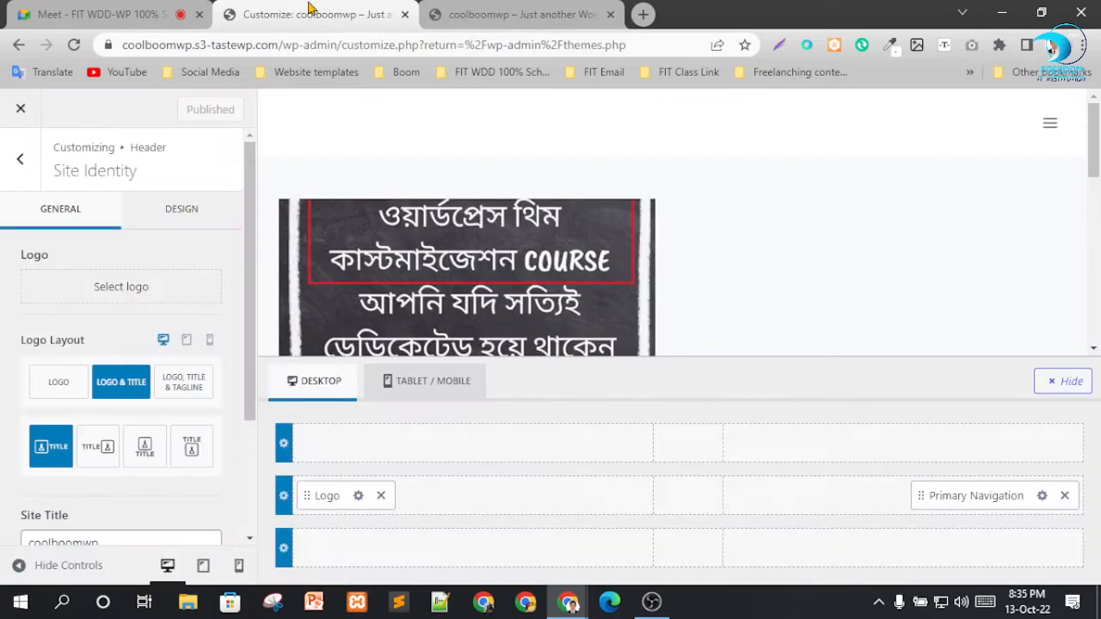
Set the logo layout to Logo only and change the site title to Cool.
click(59, 389)
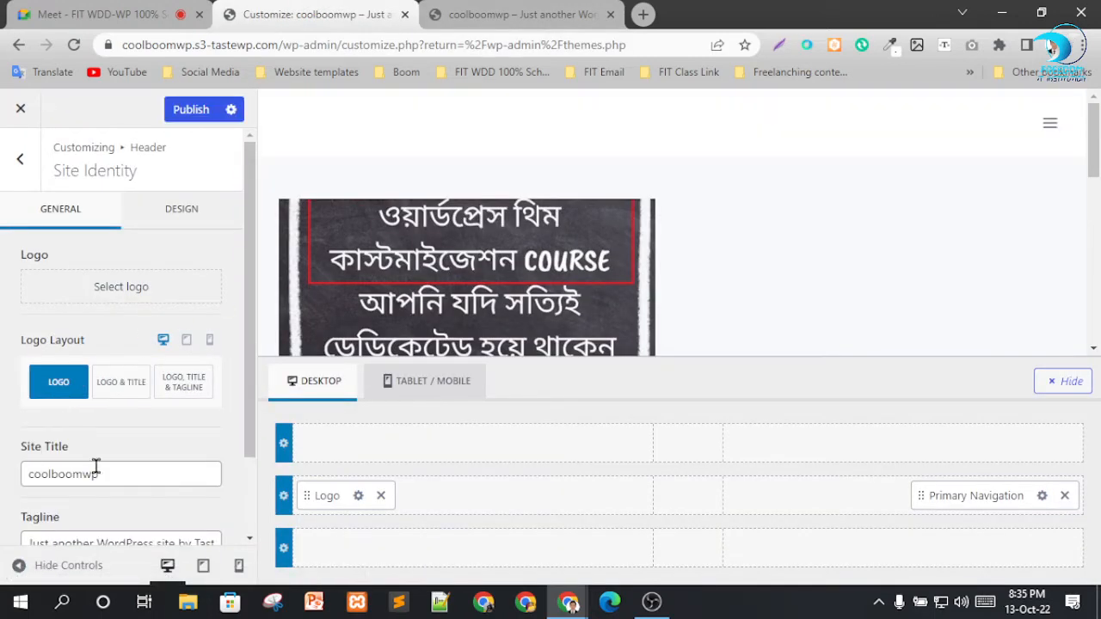
scroll(133, 465, down, 1)
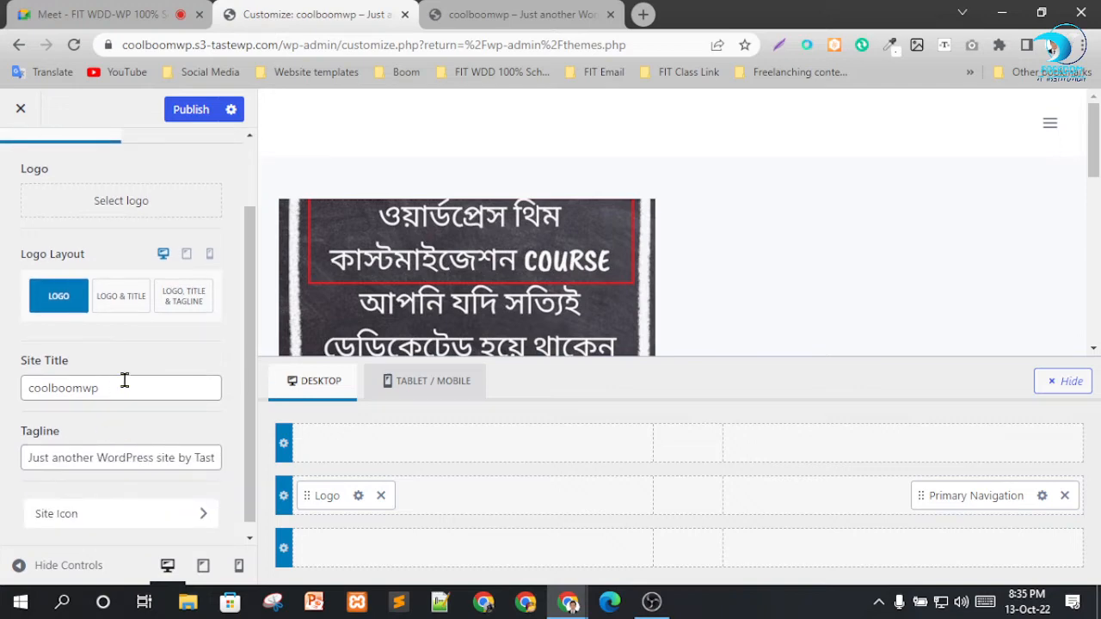
scroll(127, 380, down, 1)
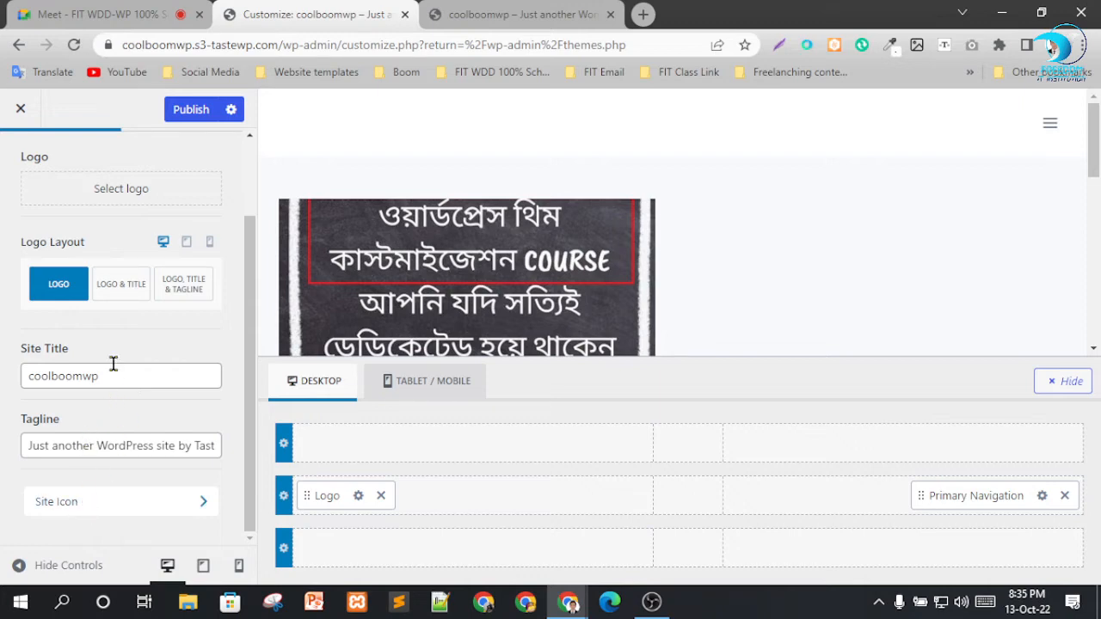
click(113, 288)
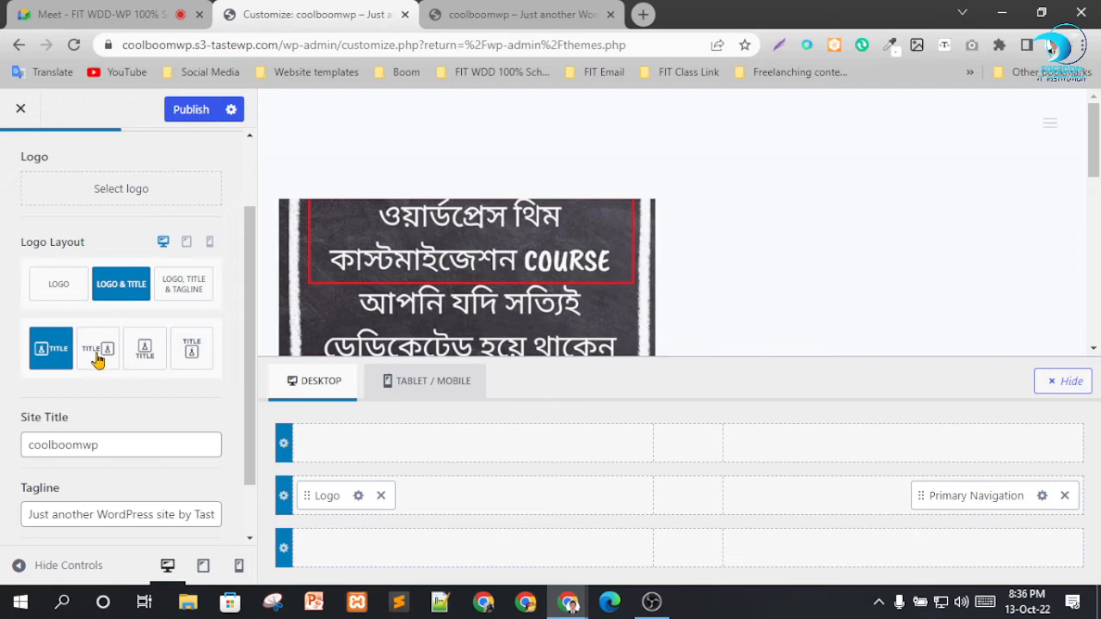
click(59, 288)
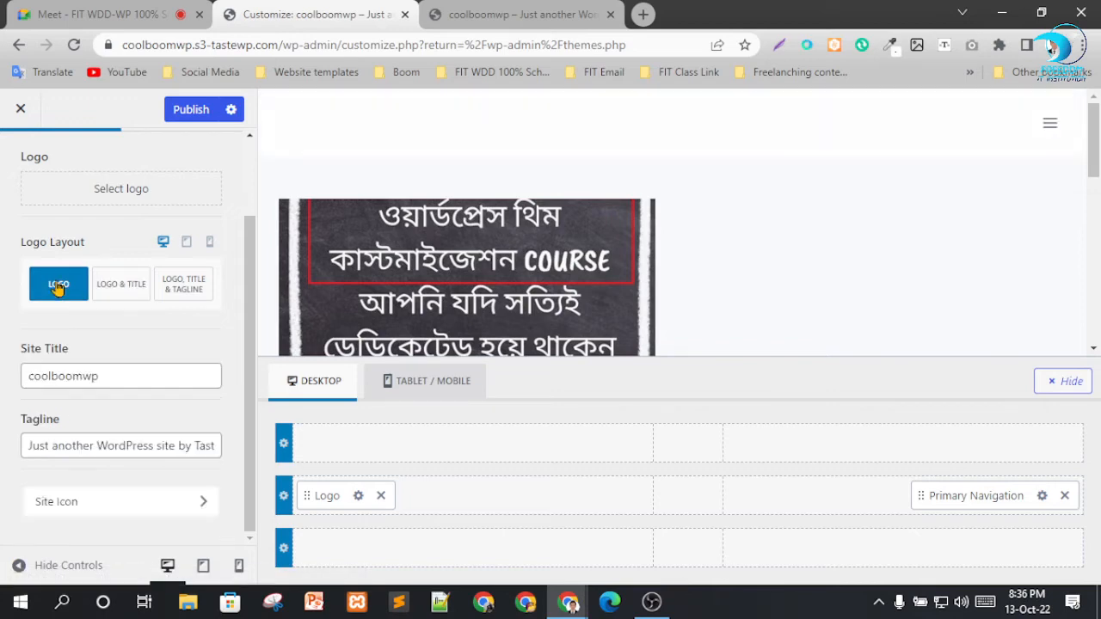
drag(110, 379, 2, 384)
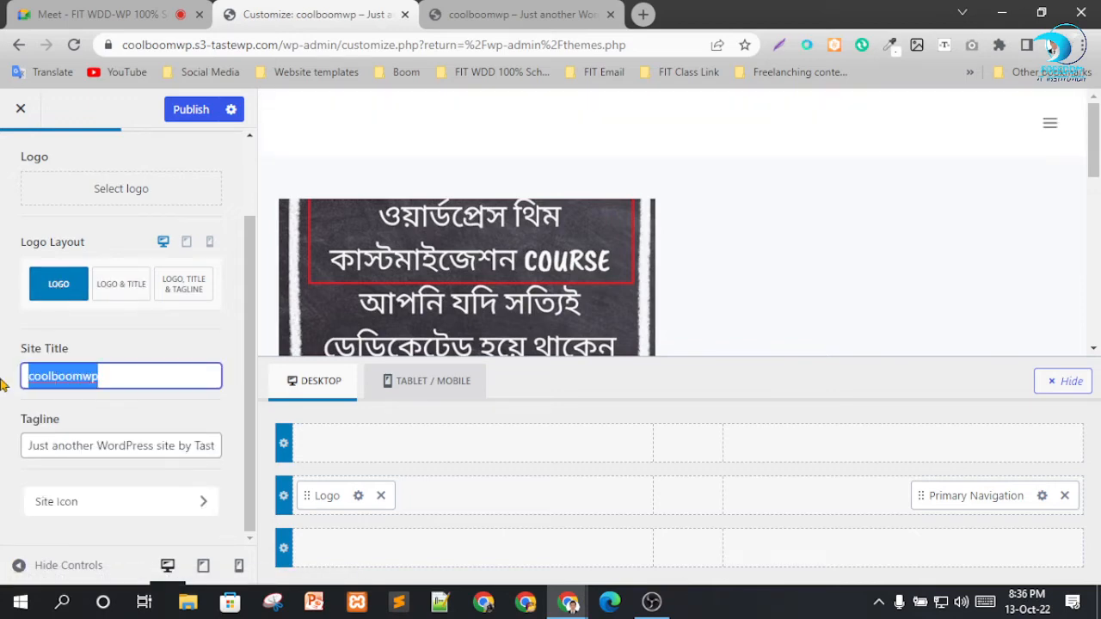
text(Cool)
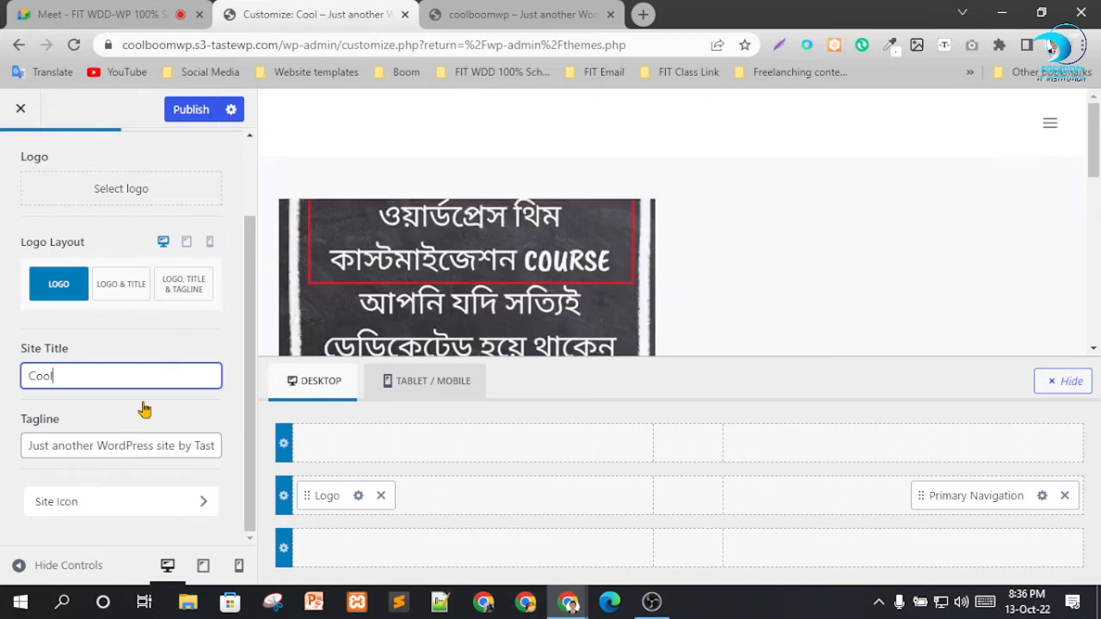
Upload 10mslogo-svg.png from the Downloads folder and select it as the site icon.
click(135, 506)
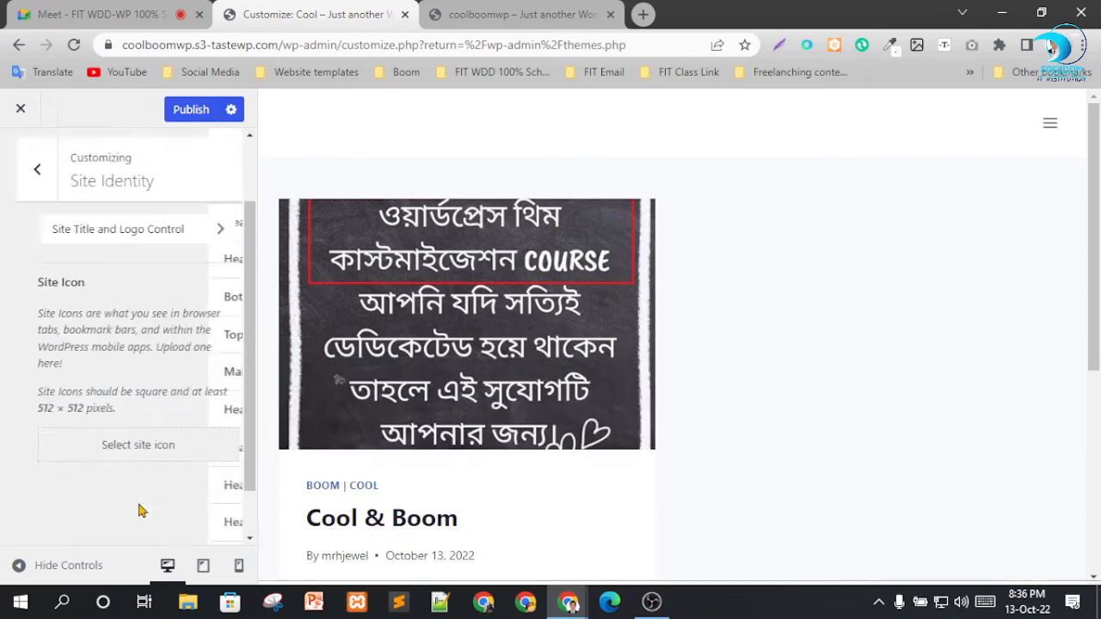
click(127, 434)
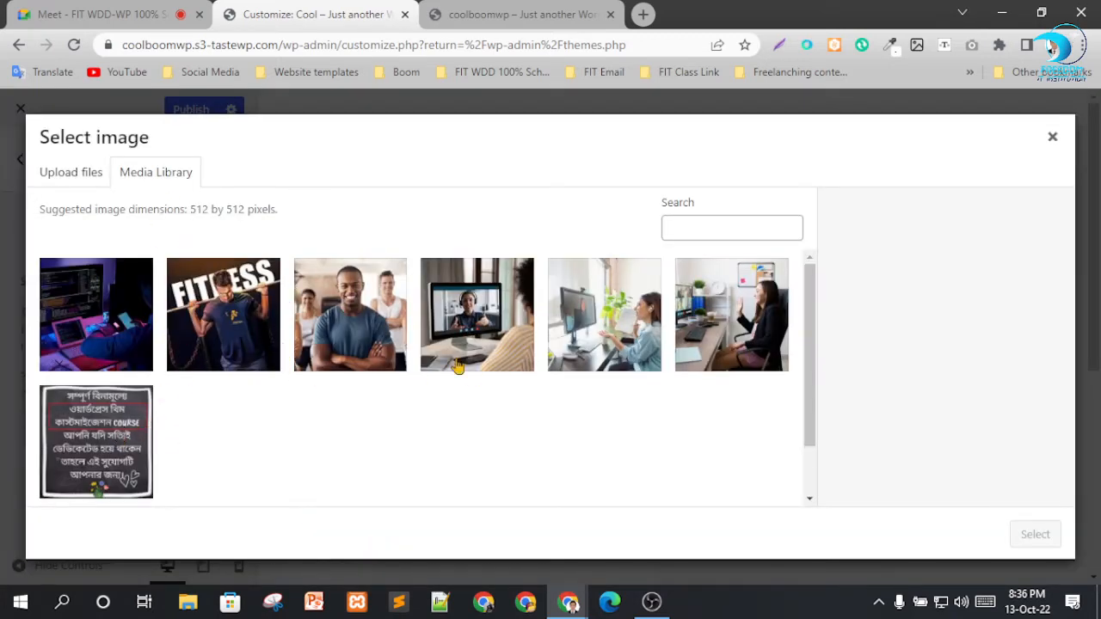
click(67, 177)
click(551, 376)
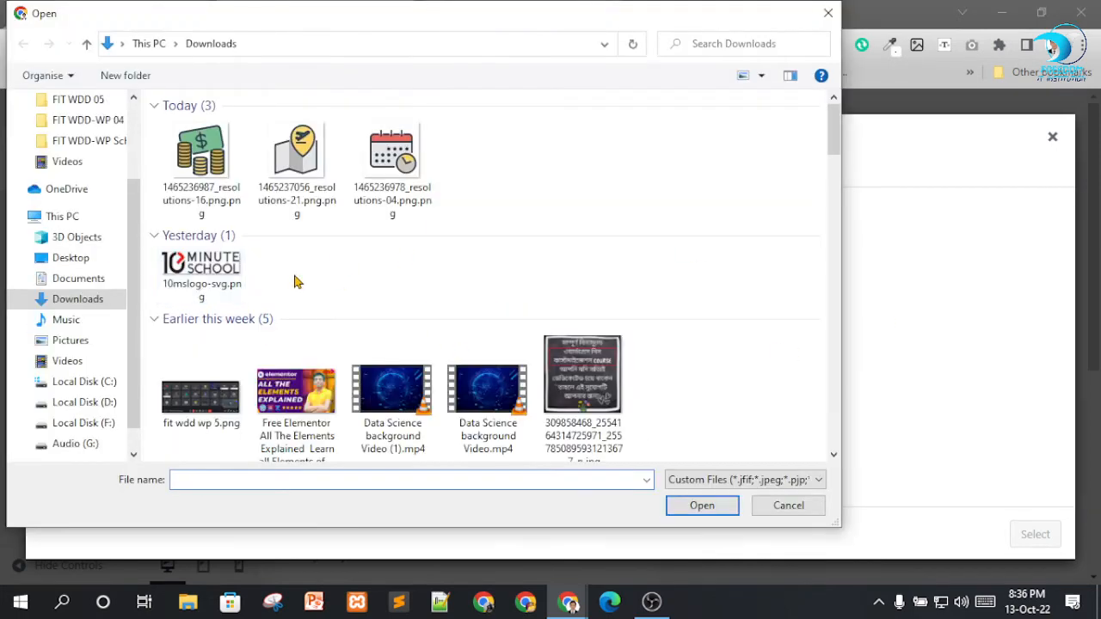
click(218, 320)
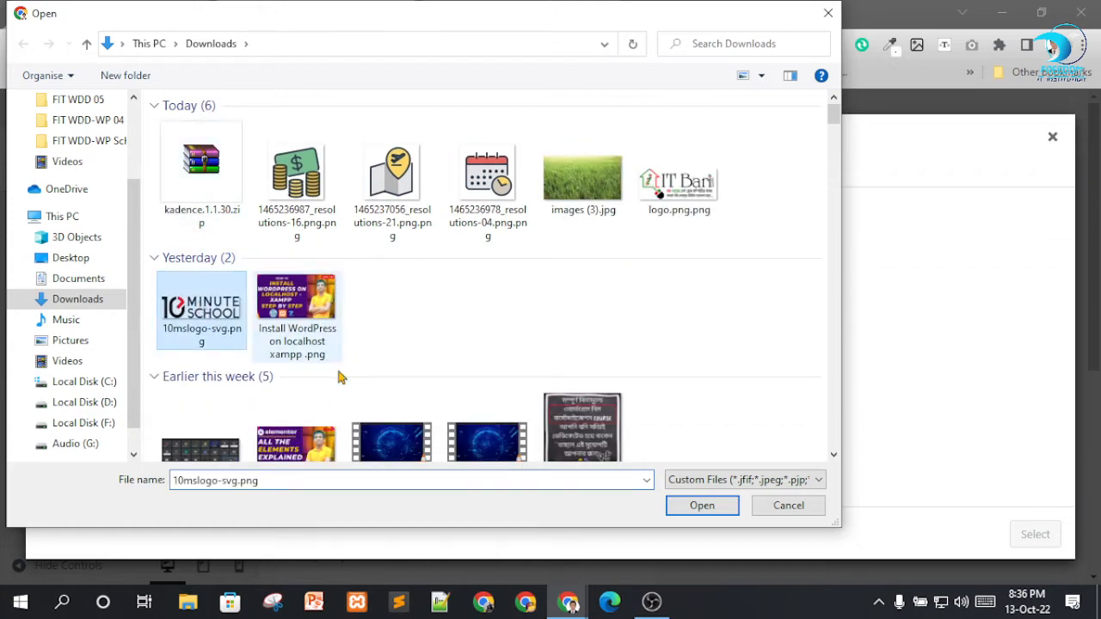
click(688, 508)
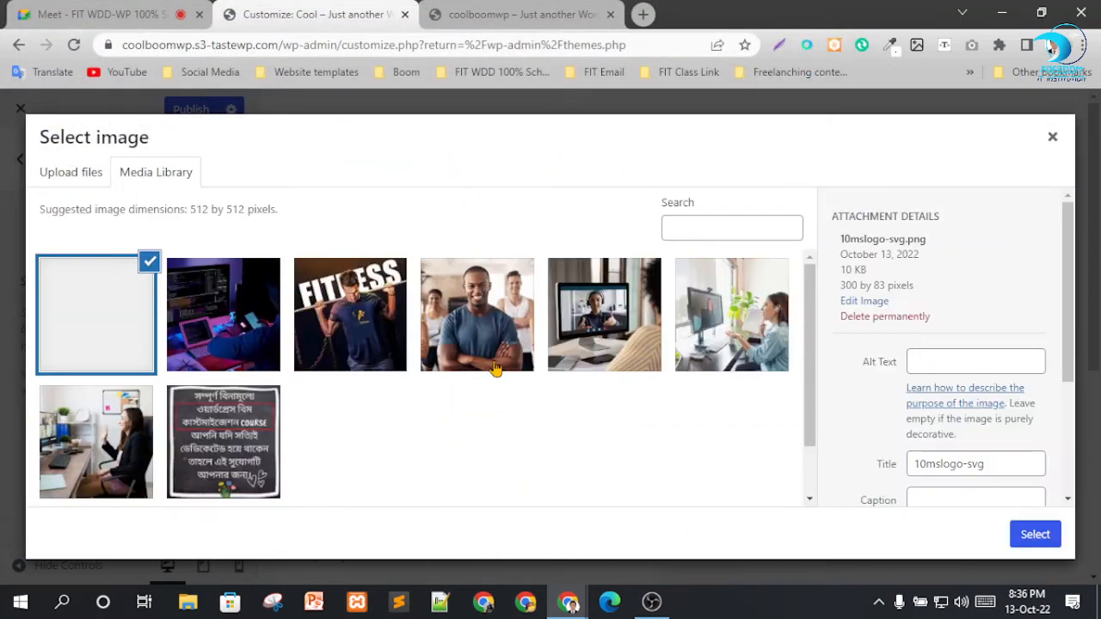
click(1037, 537)
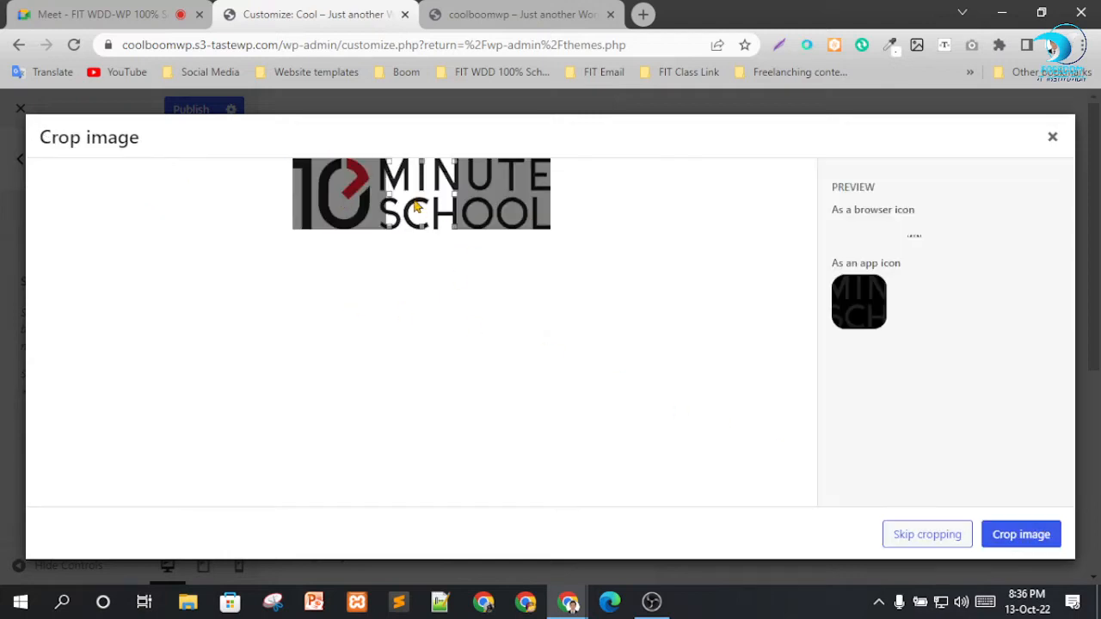
Crop the site icon image to the "10" emblem at the start of the logo.
drag(415, 207, 319, 193)
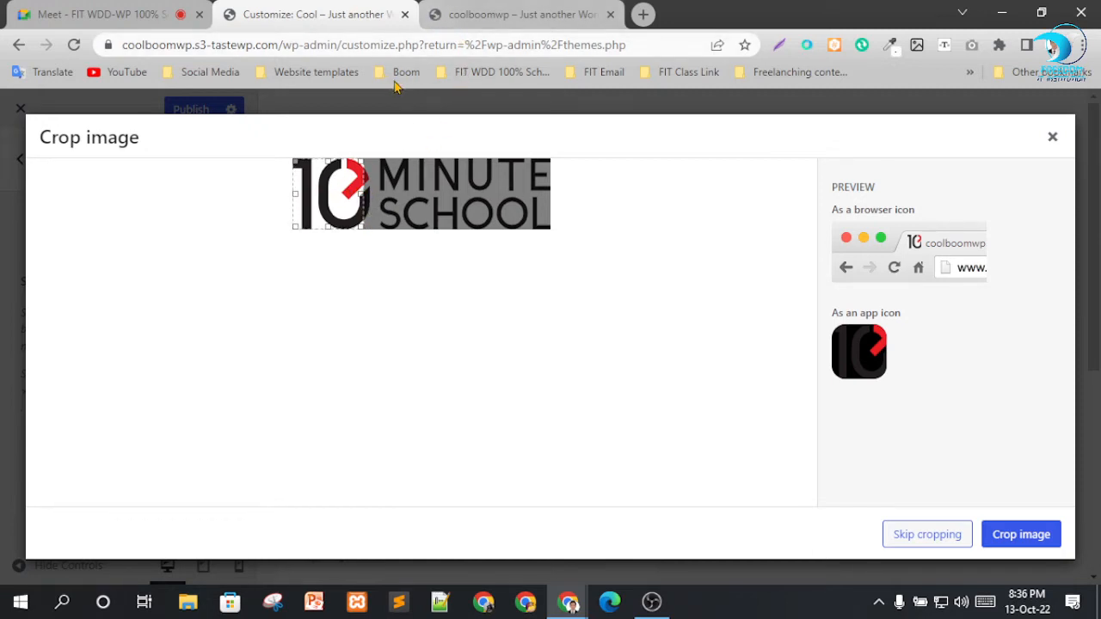
drag(335, 190, 341, 189)
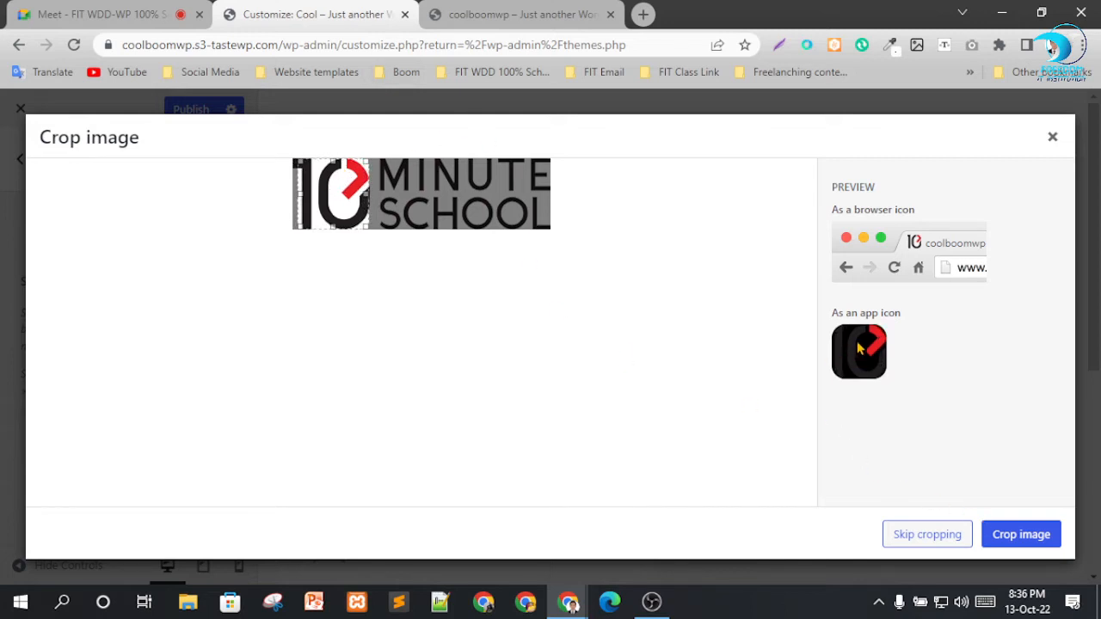
click(1013, 547)
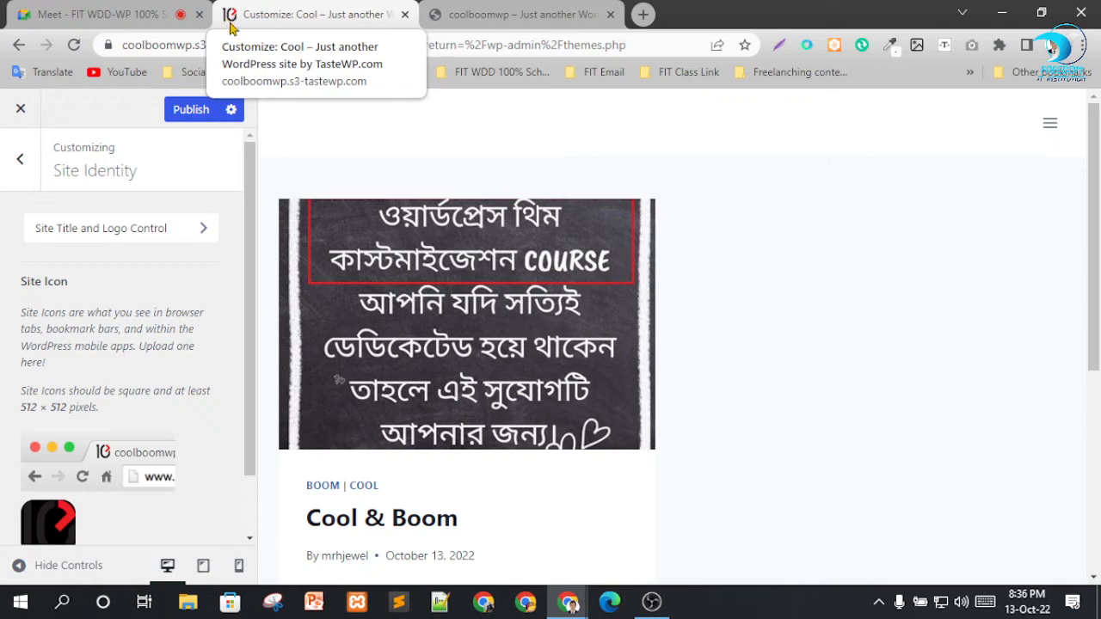
Check the site icon preview, return to the main customizer sections, and publish the changes.
scroll(148, 374, down, 1)
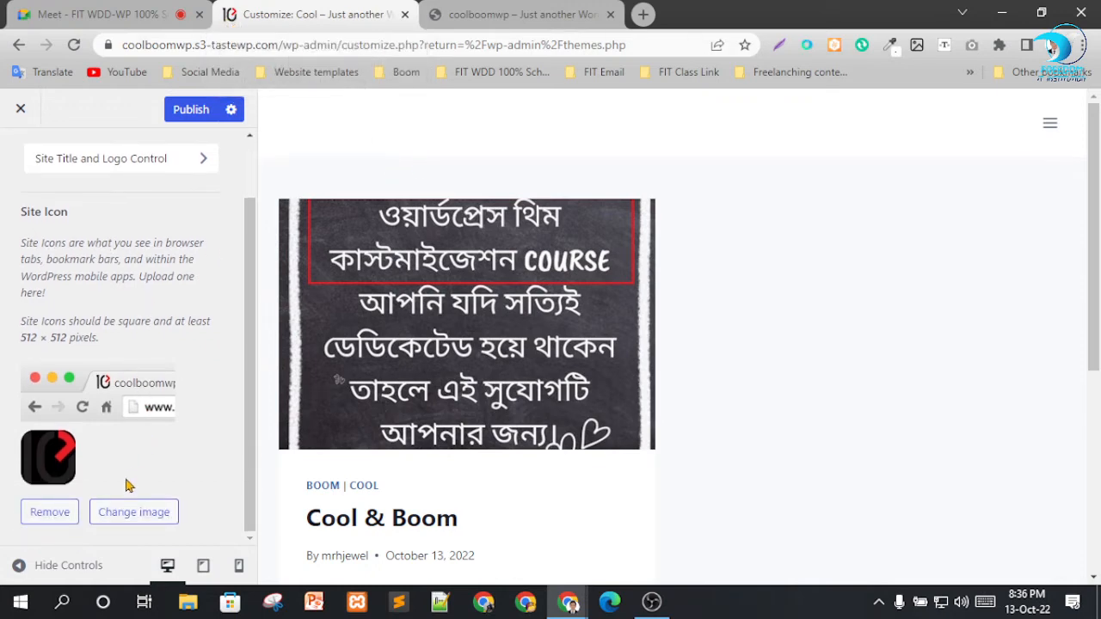
scroll(130, 486, up, 1)
click(18, 168)
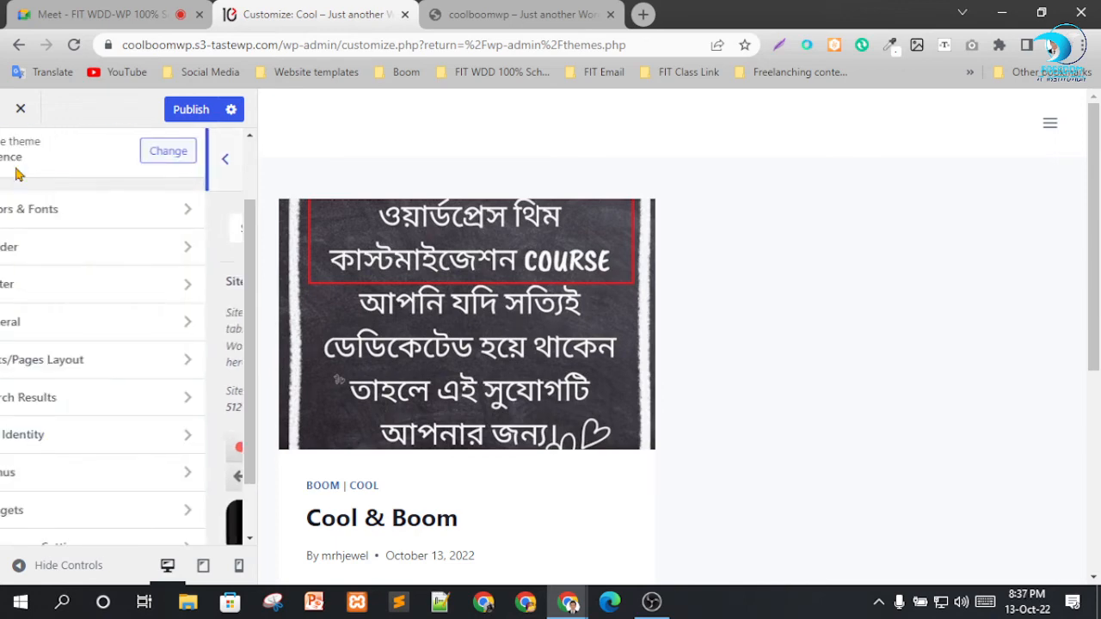
click(183, 110)
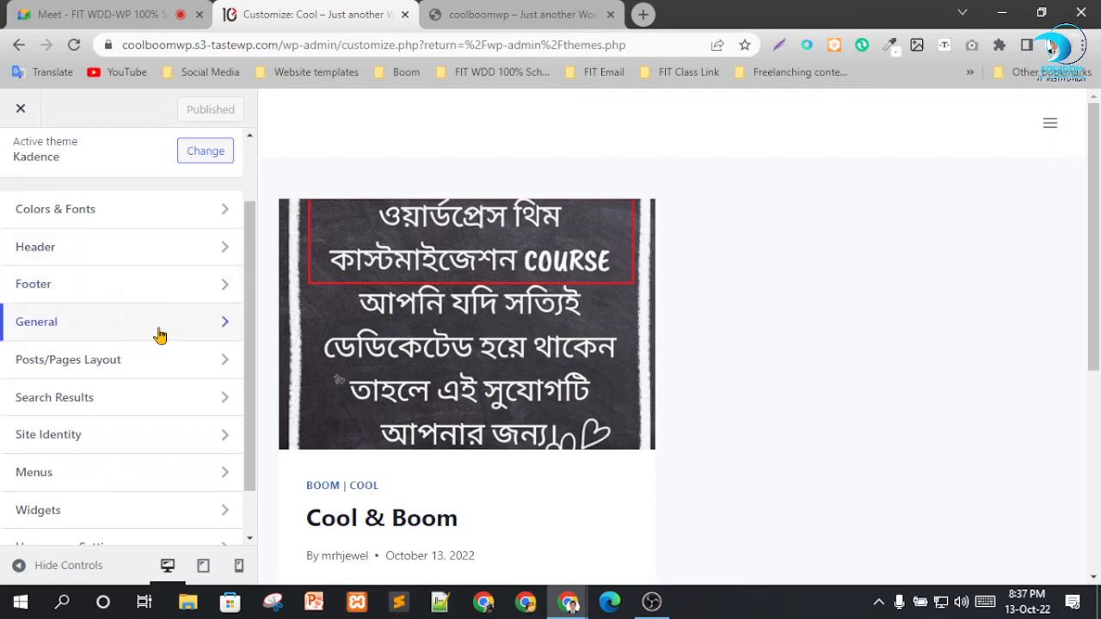
scroll(108, 352, down, 1)
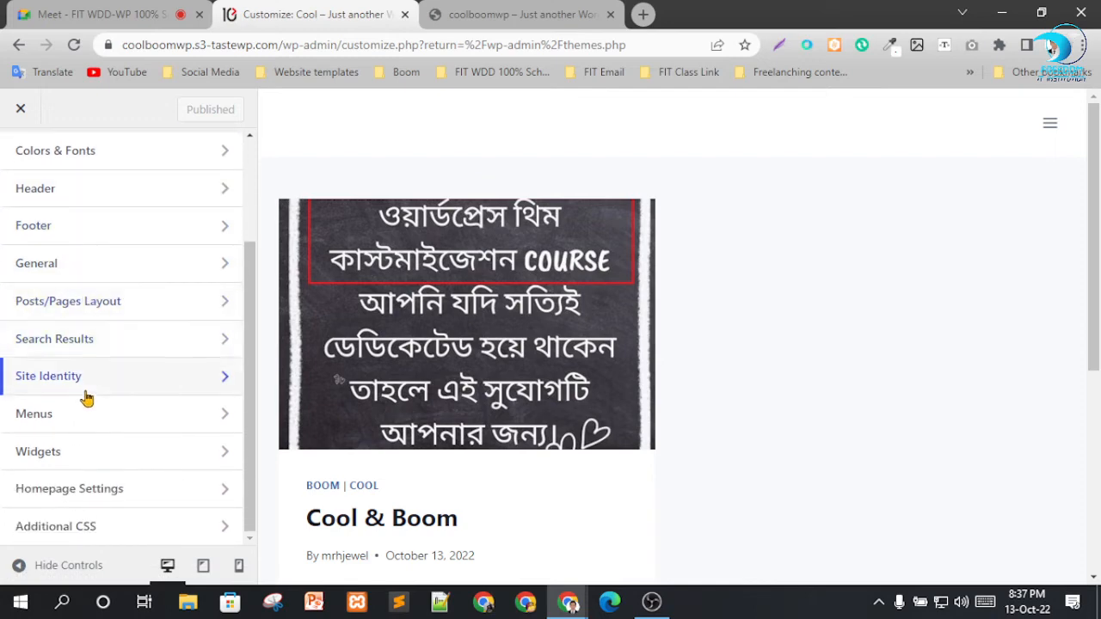
Set 10mslogo-svg.png from the media library as the site logo, skipping the cropping.
click(87, 379)
scroll(128, 410, down, 1)
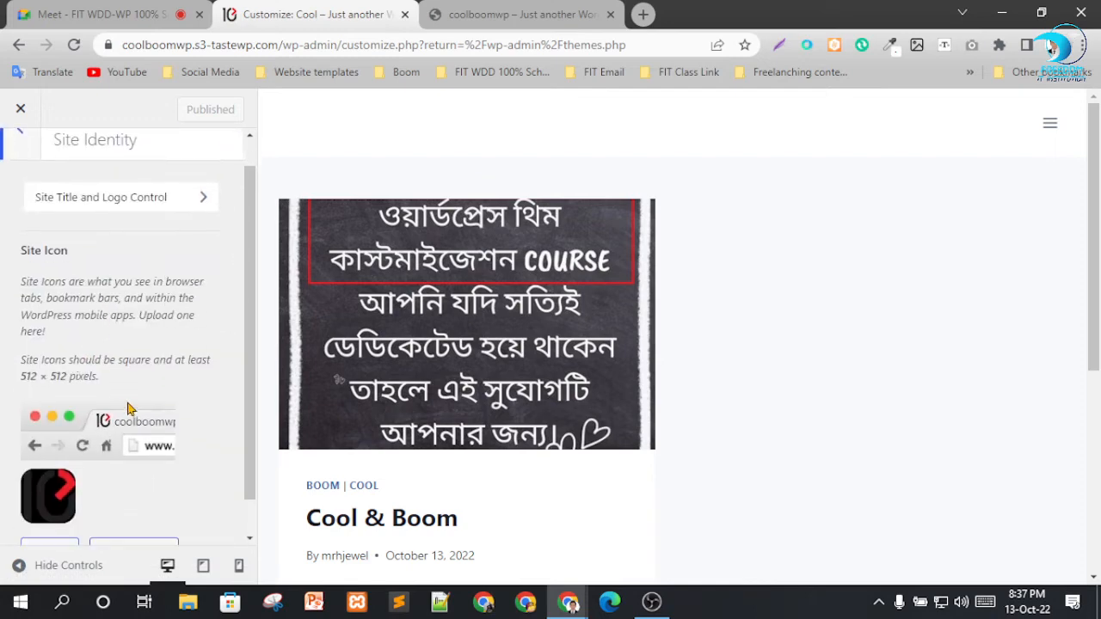
scroll(155, 229, up, 1)
click(154, 229)
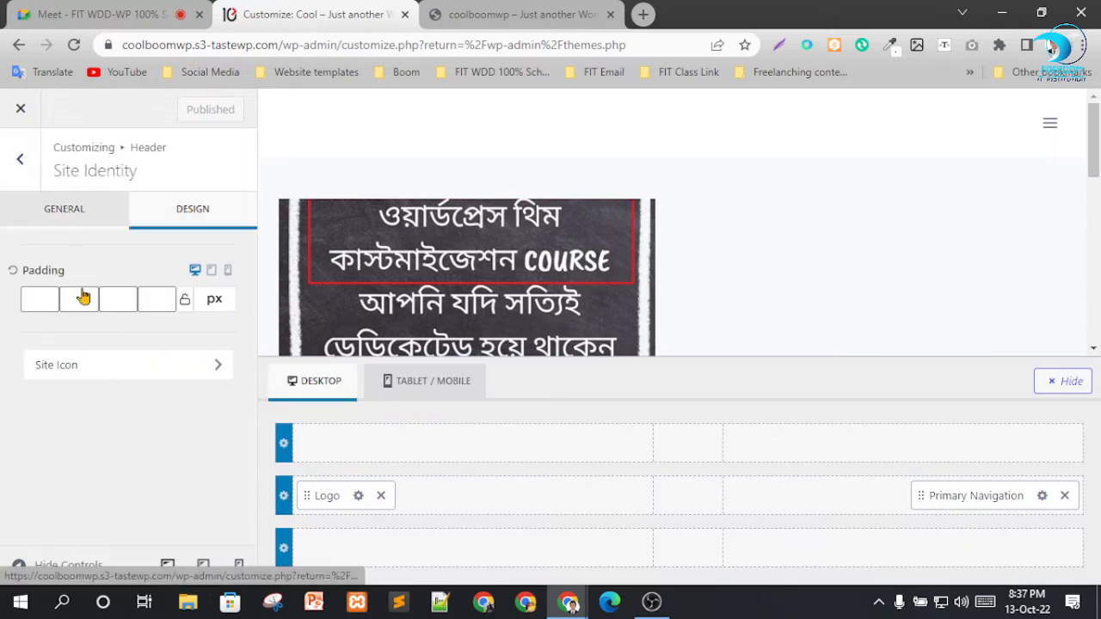
click(136, 295)
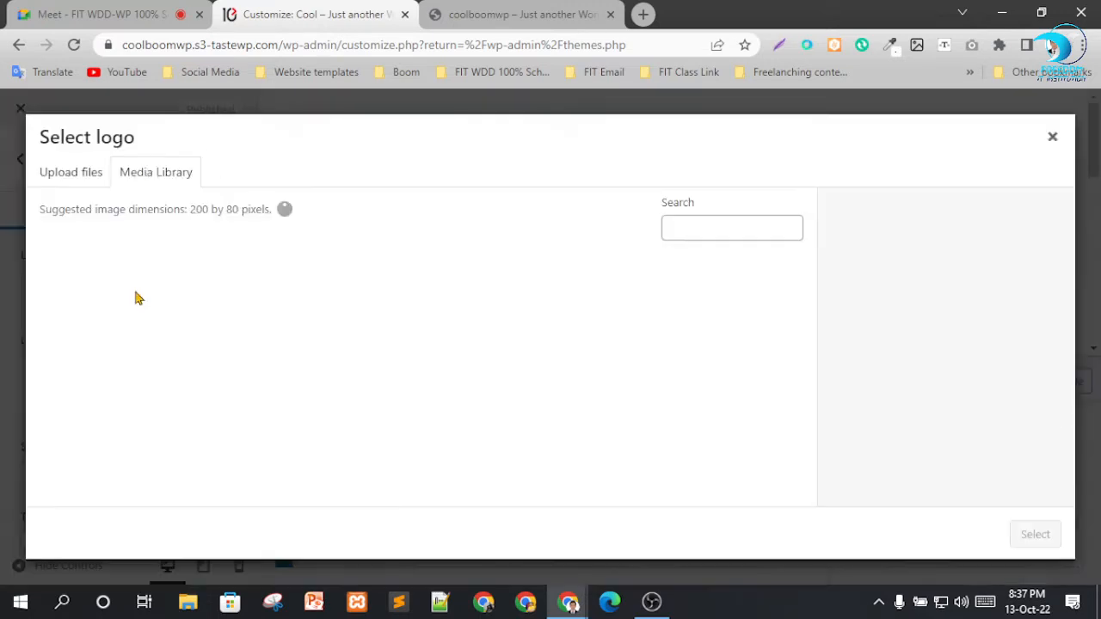
click(194, 311)
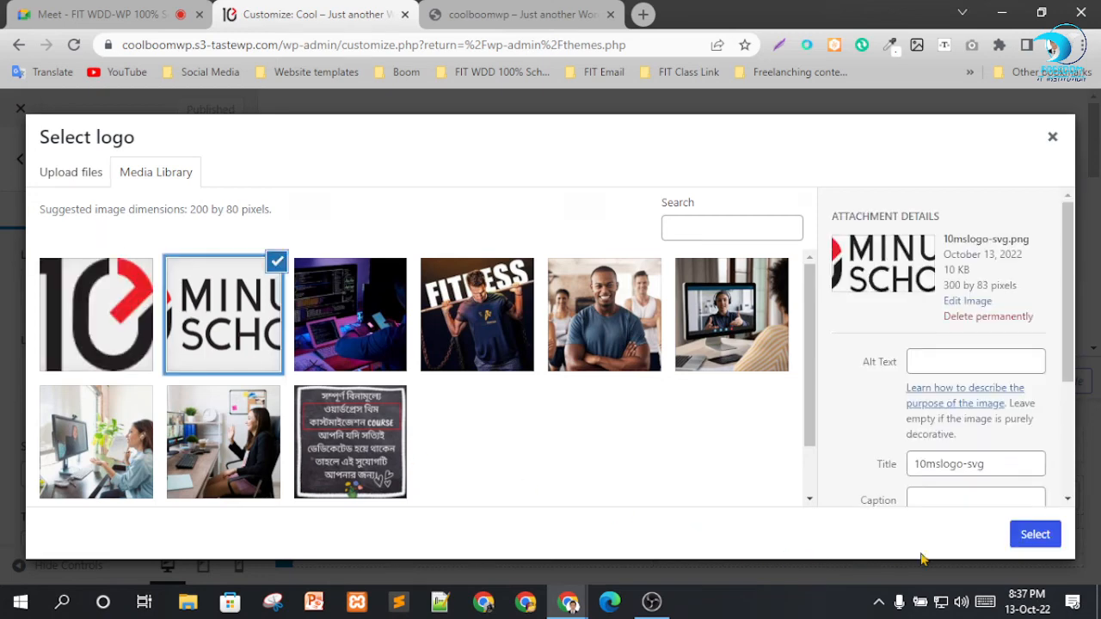
click(1061, 538)
drag(520, 196, 449, 189)
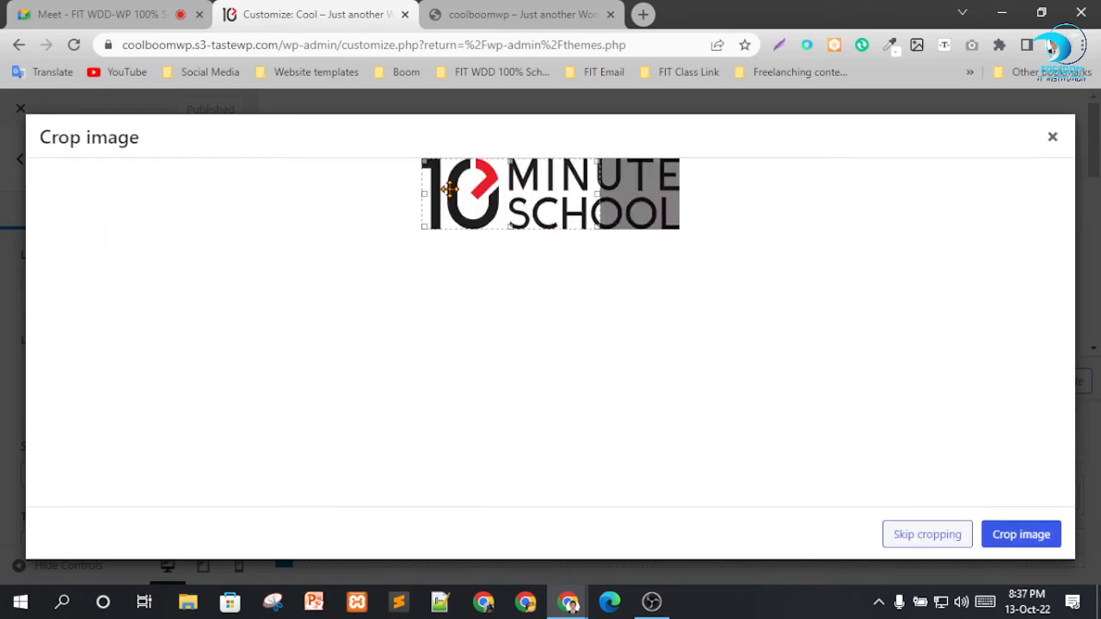
click(934, 536)
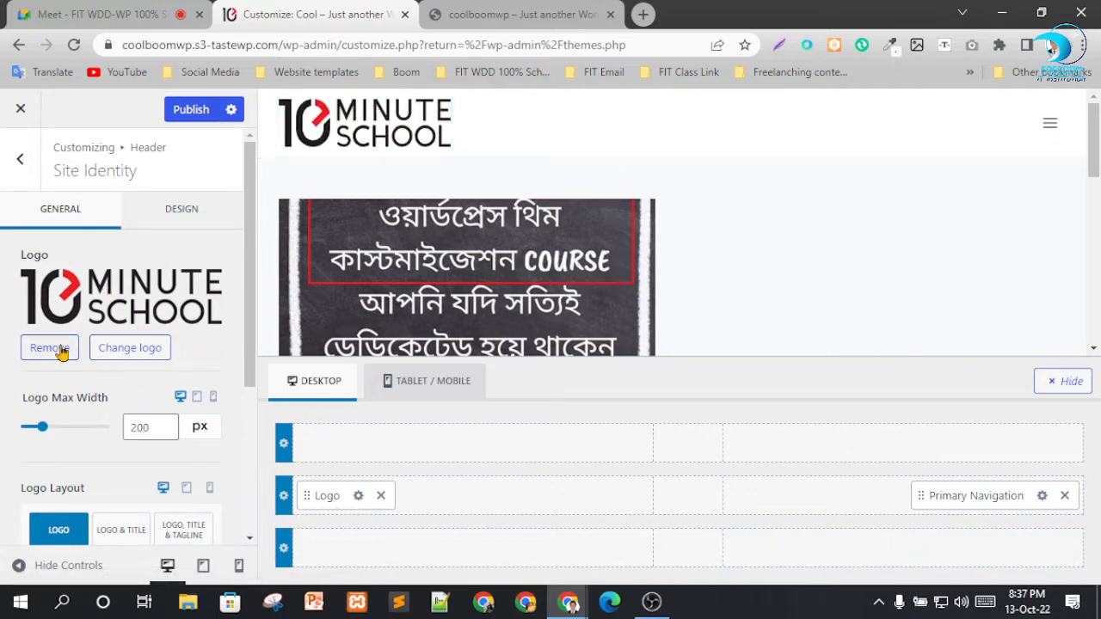
Publish the logo change and reload the live site to check its header.
scroll(129, 395, down, 3)
scroll(177, 327, up, 5)
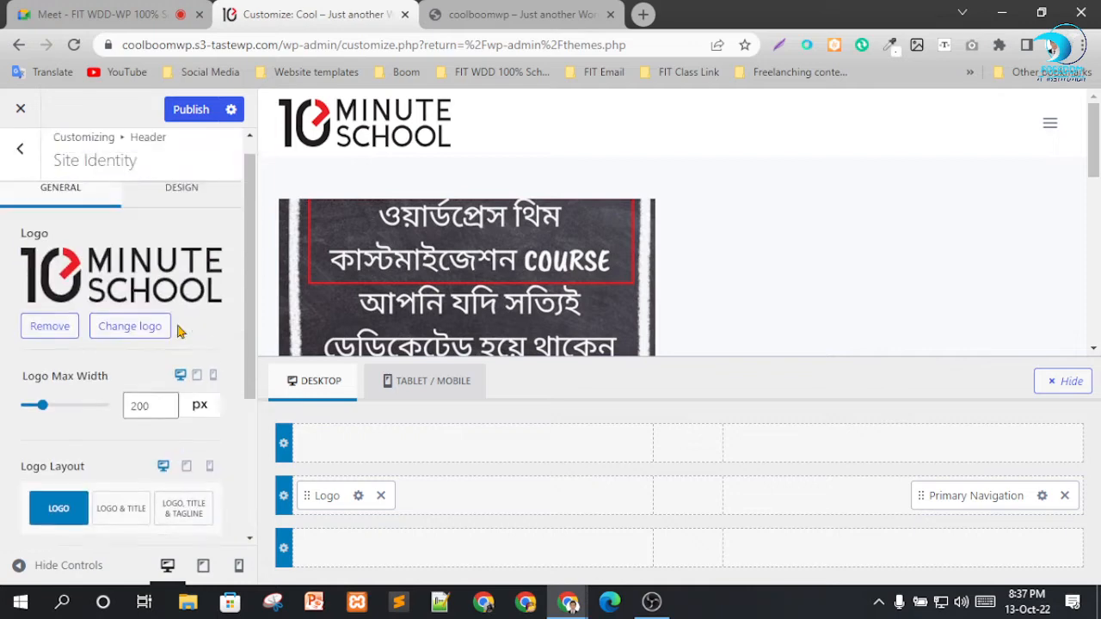
click(201, 110)
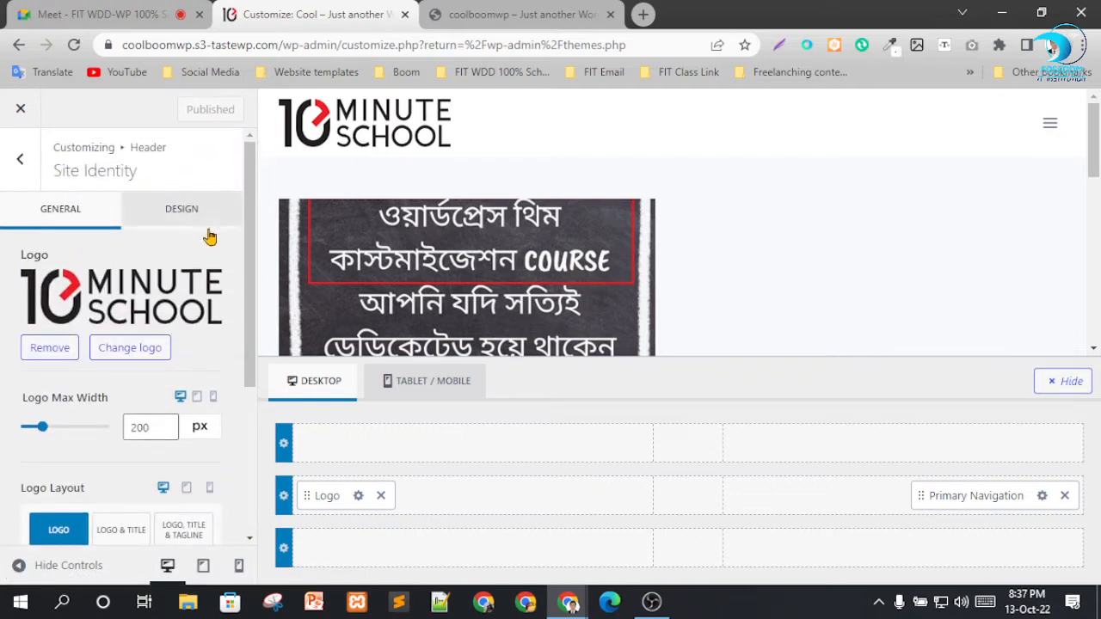
click(531, 10)
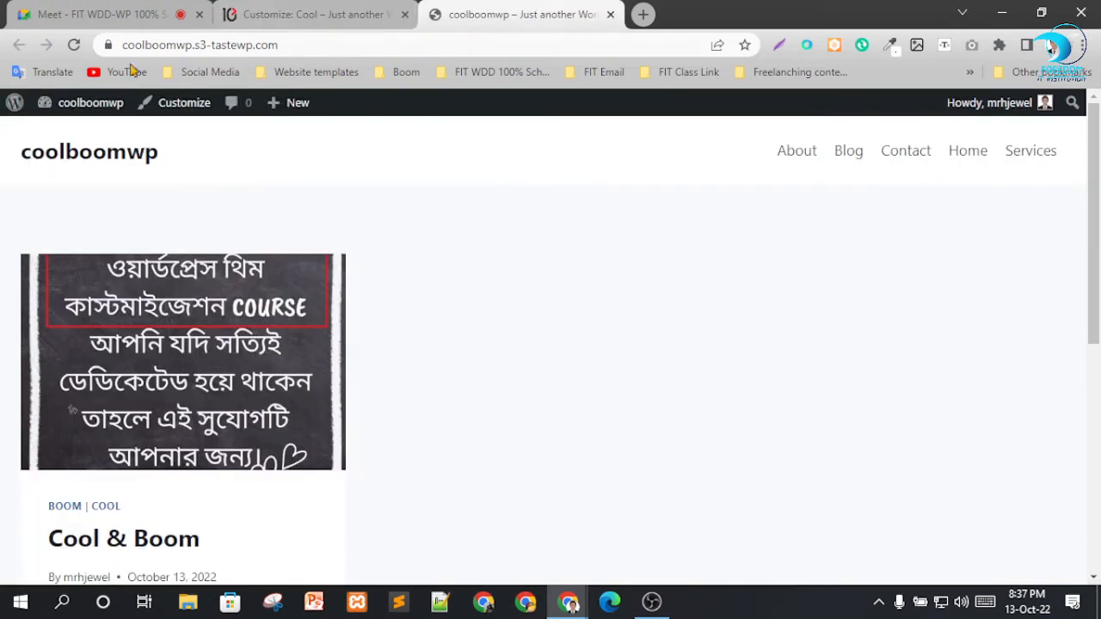
click(72, 47)
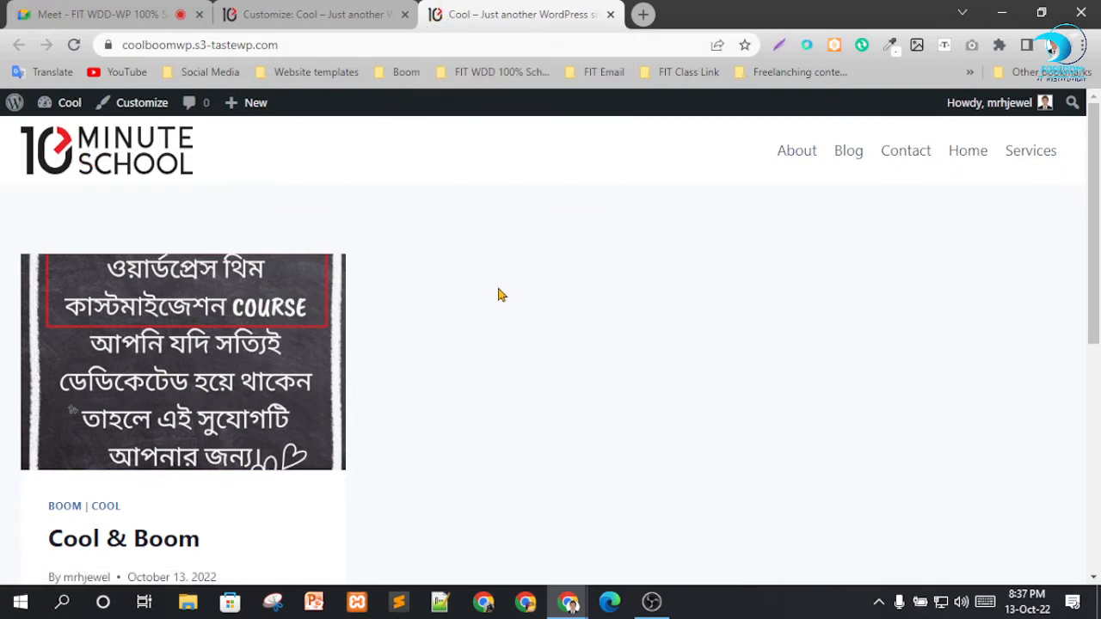
Leave the Header settings and close the customizer to return to the Themes page.
click(309, 15)
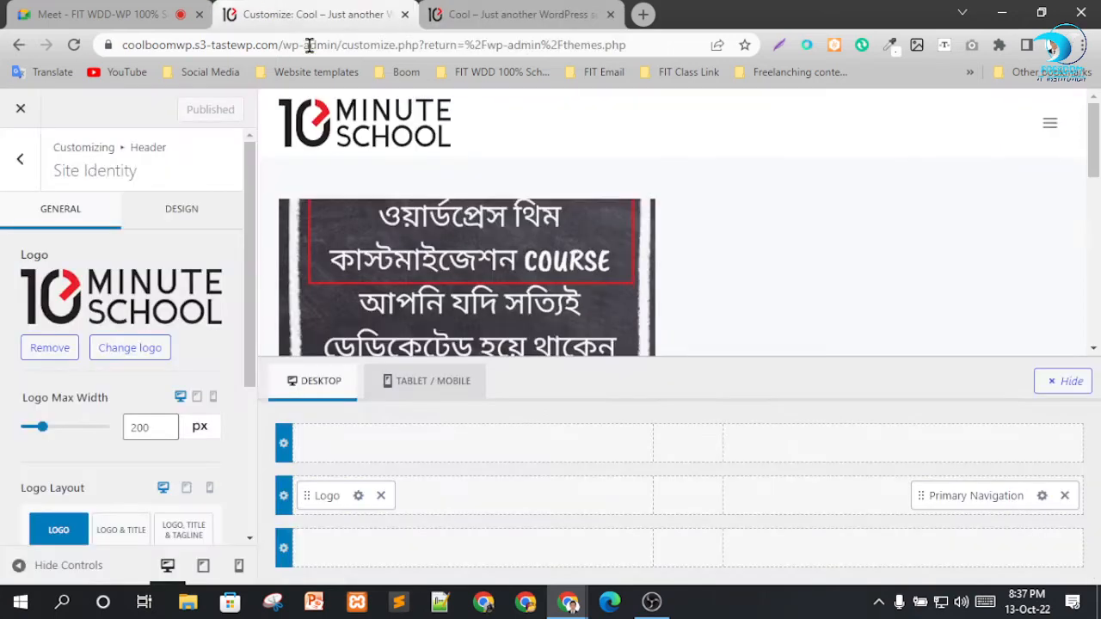
click(19, 159)
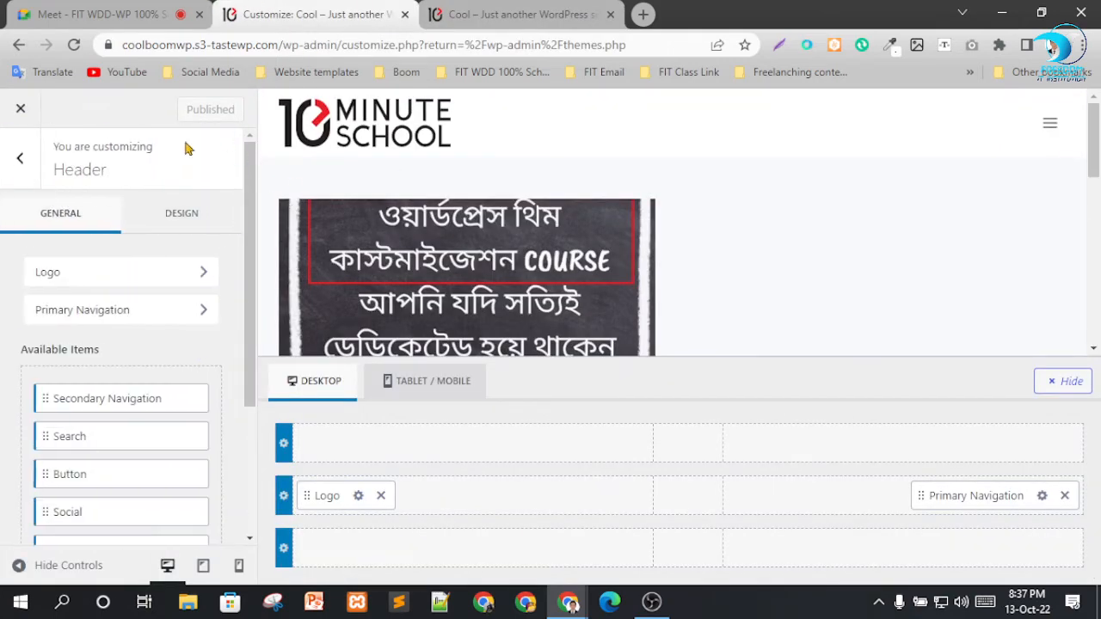
click(17, 159)
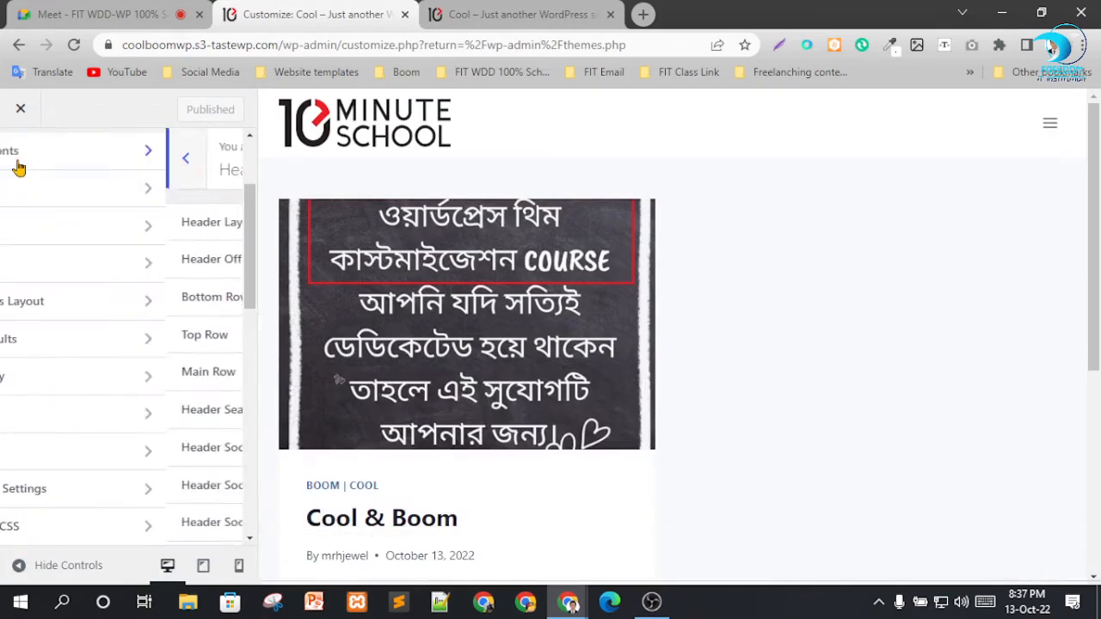
click(15, 111)
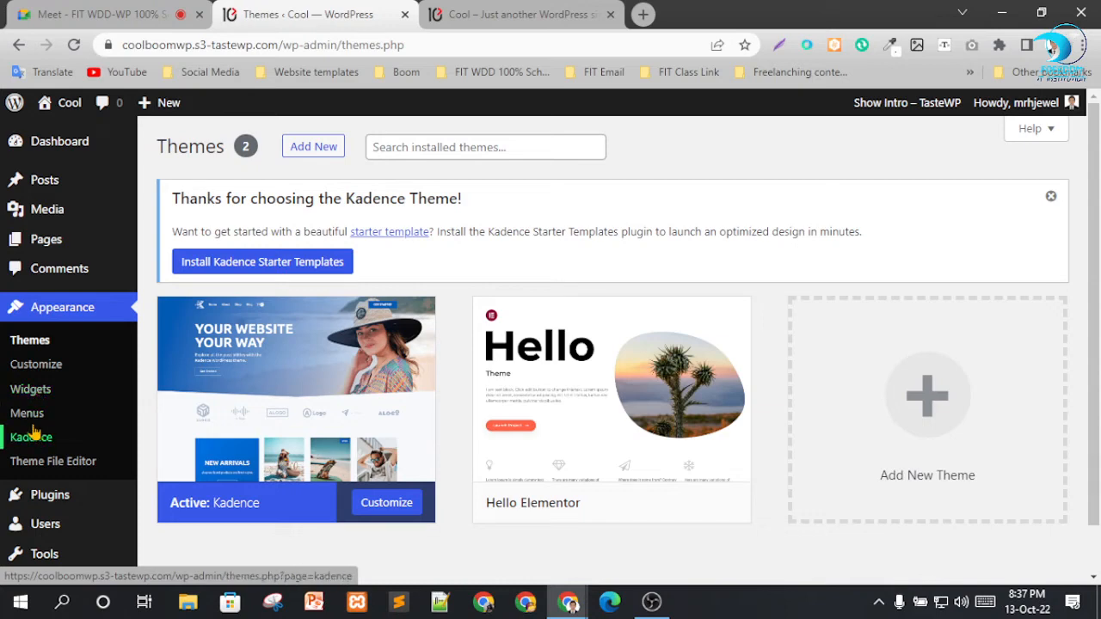
Examine the order of the page links in the live site's header navigation, and return to the Themes page.
click(509, 14)
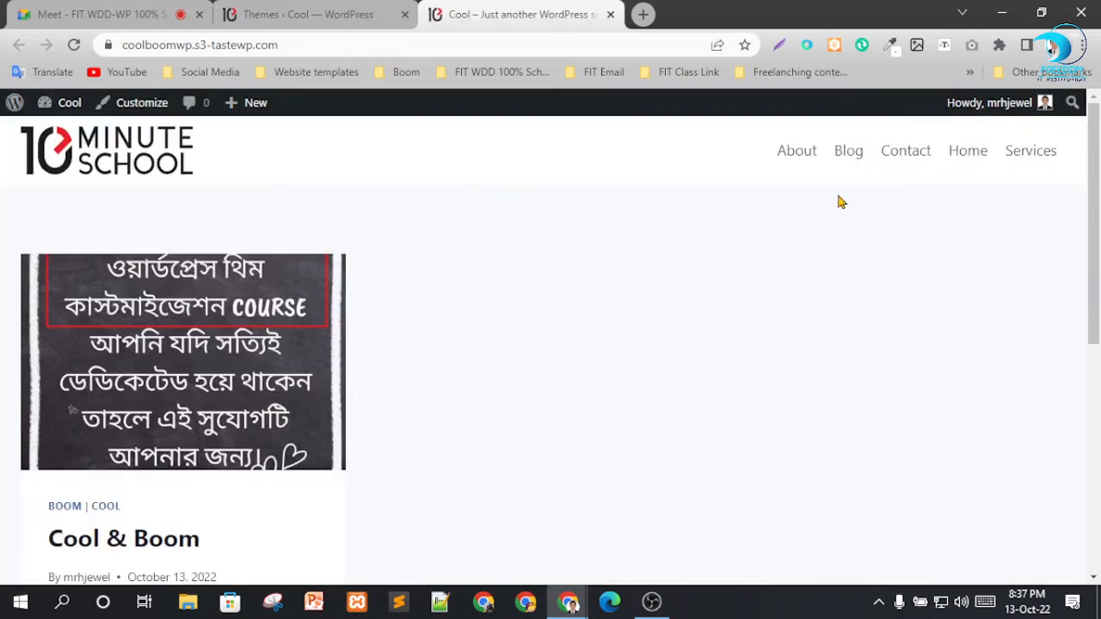
drag(744, 144, 951, 150)
click(953, 207)
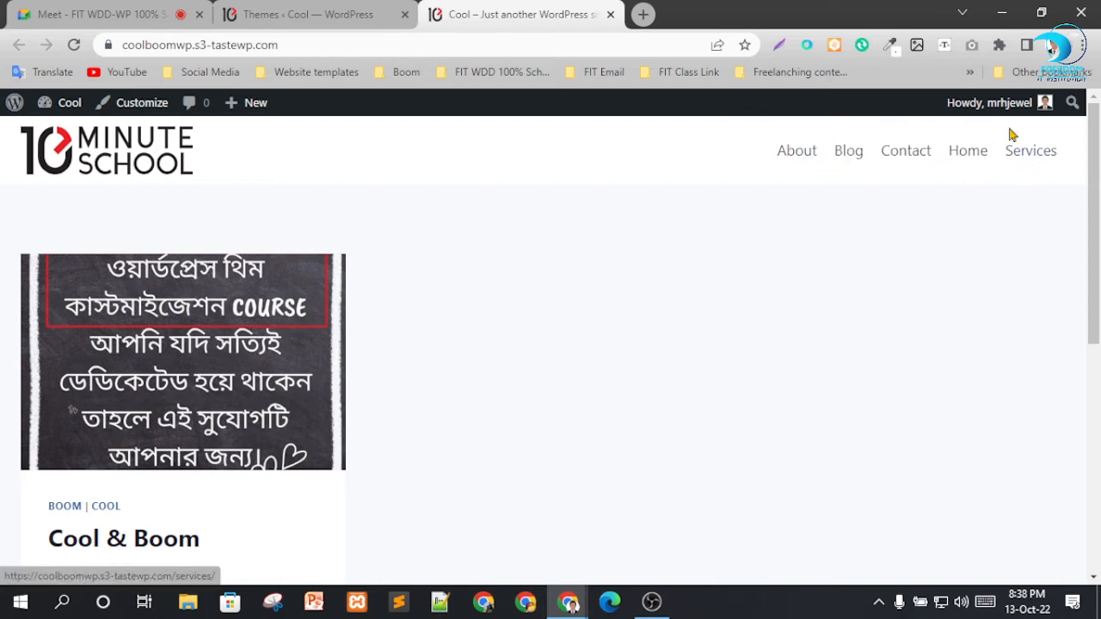
click(295, 12)
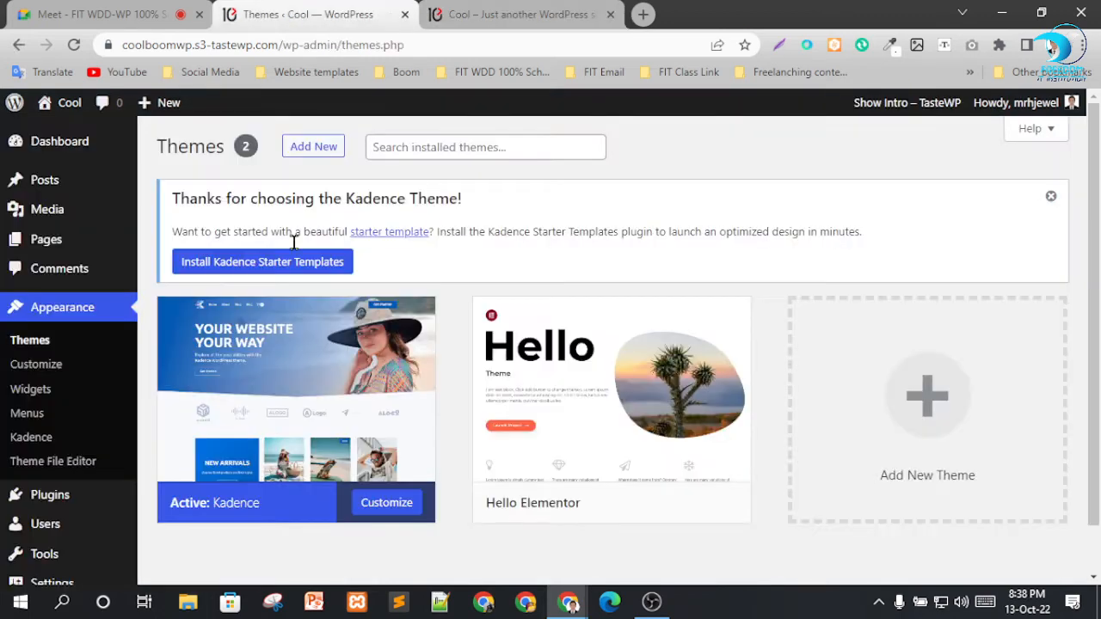
click(546, 12)
click(281, 10)
Create a navigation menu named Mein Menu and assign it to the Primary display location.
click(34, 419)
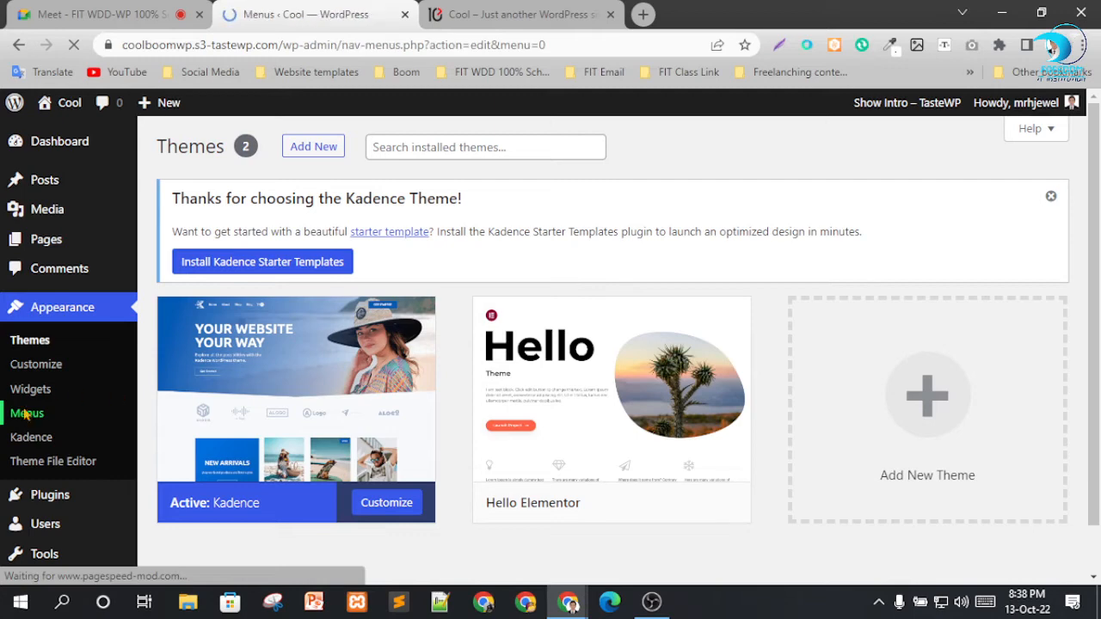
scroll(725, 327, down, 2)
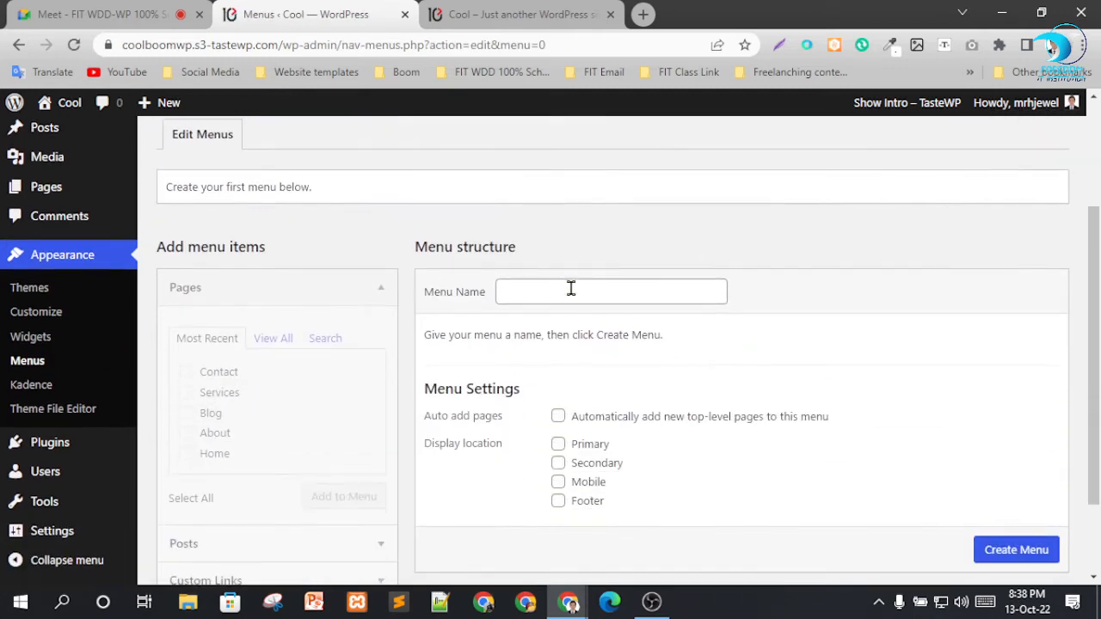
click(570, 290)
click(631, 344)
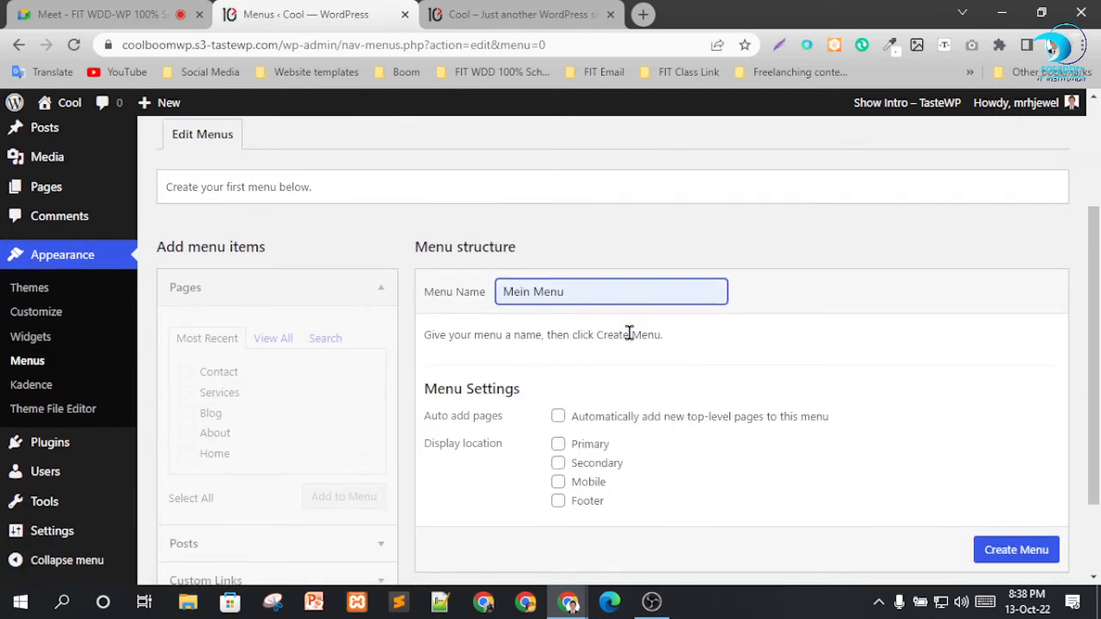
click(603, 447)
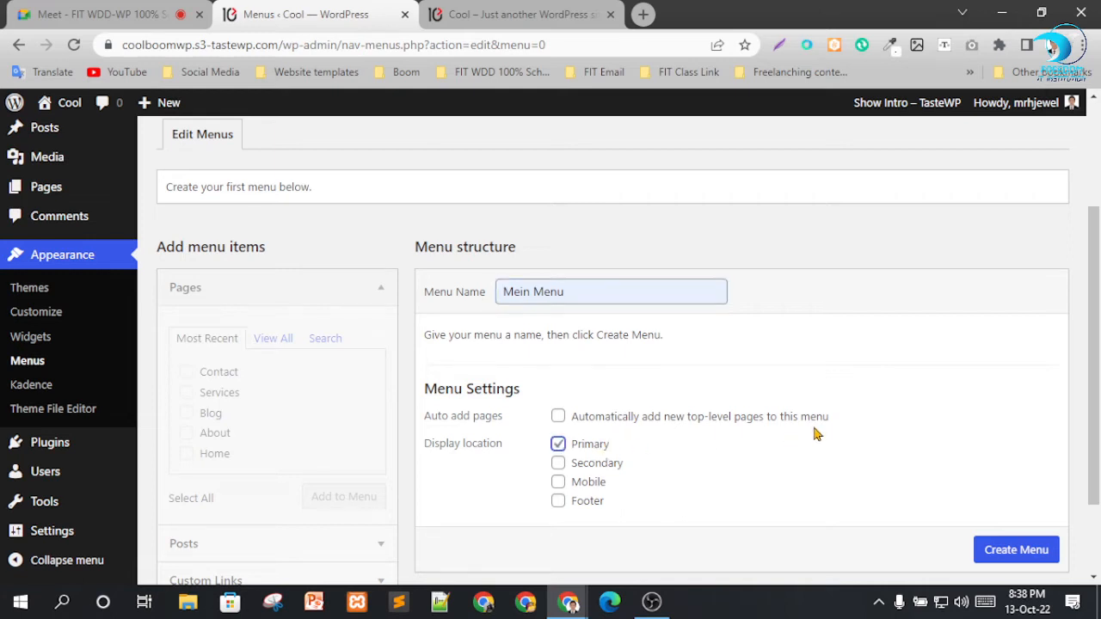
scroll(1014, 550, down, 1)
click(1007, 512)
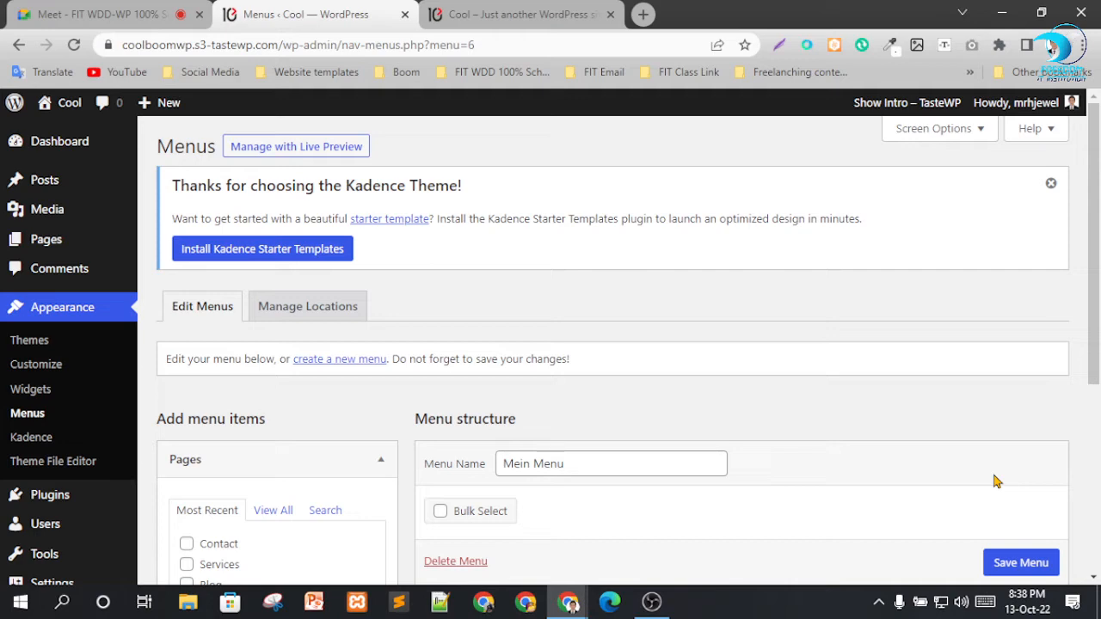
Add all pages to Mein Menu and remove the Home item that is a custom link.
scroll(400, 317, down, 1)
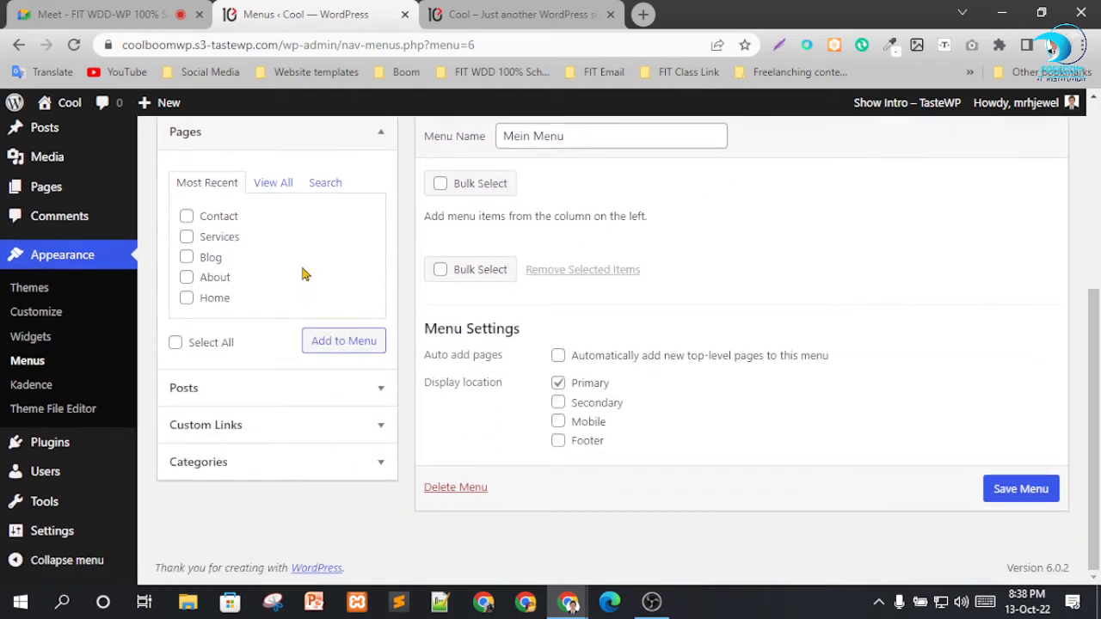
click(273, 184)
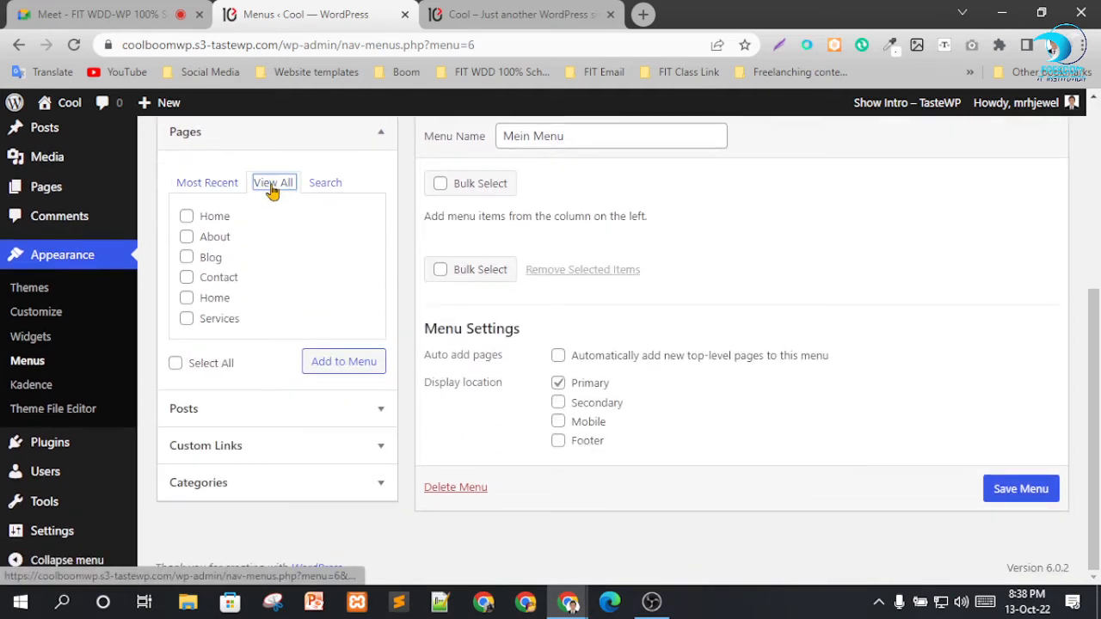
click(176, 363)
click(338, 363)
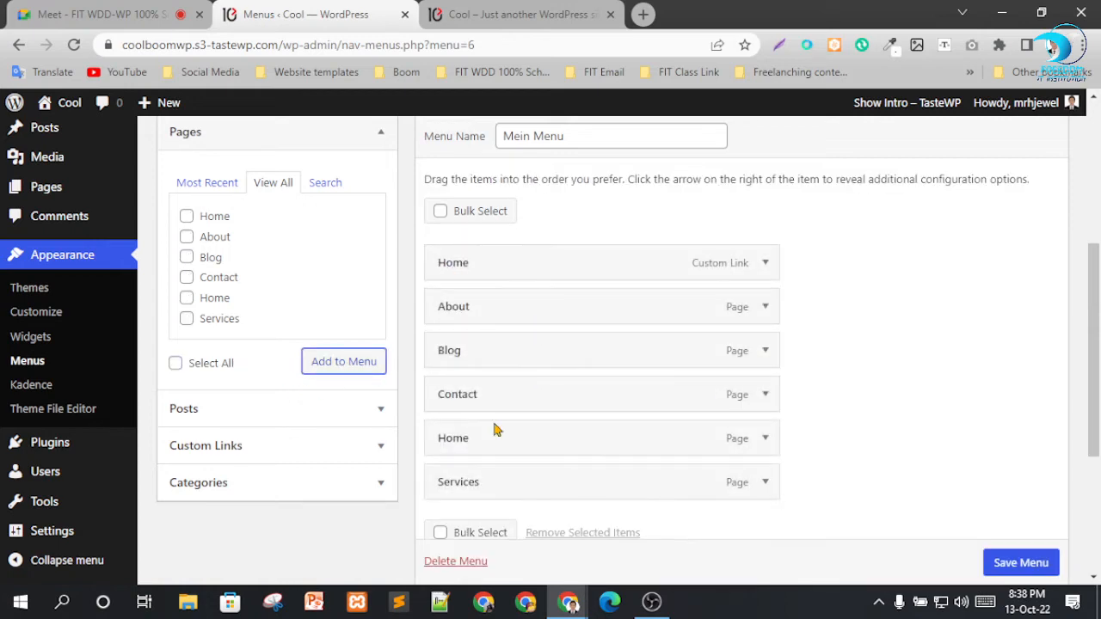
scroll(638, 371, down, 1)
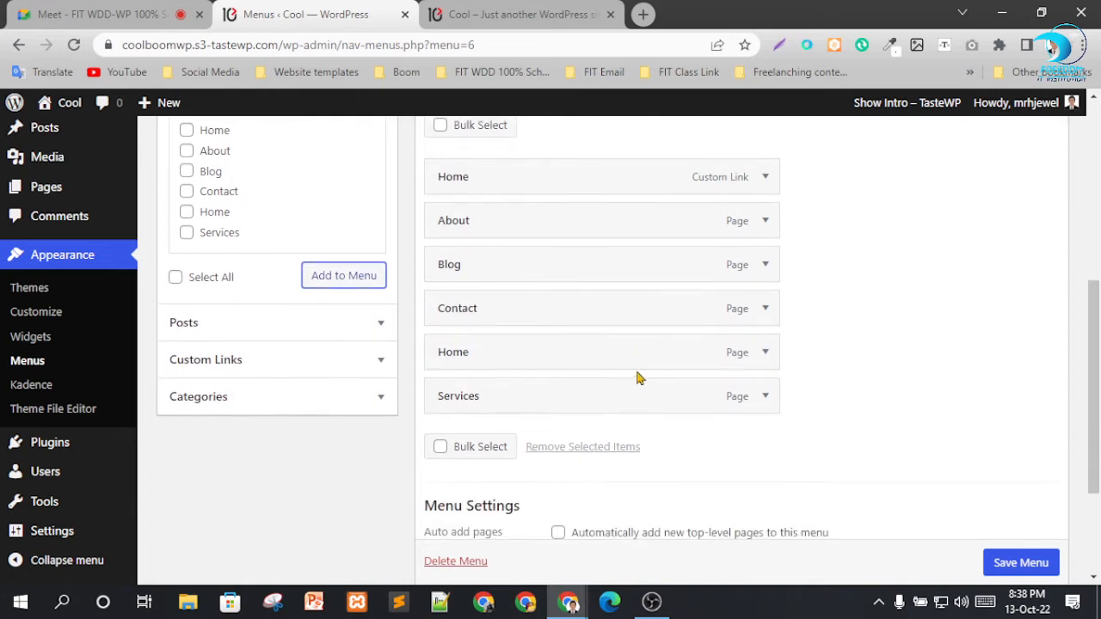
scroll(774, 357, up, 2)
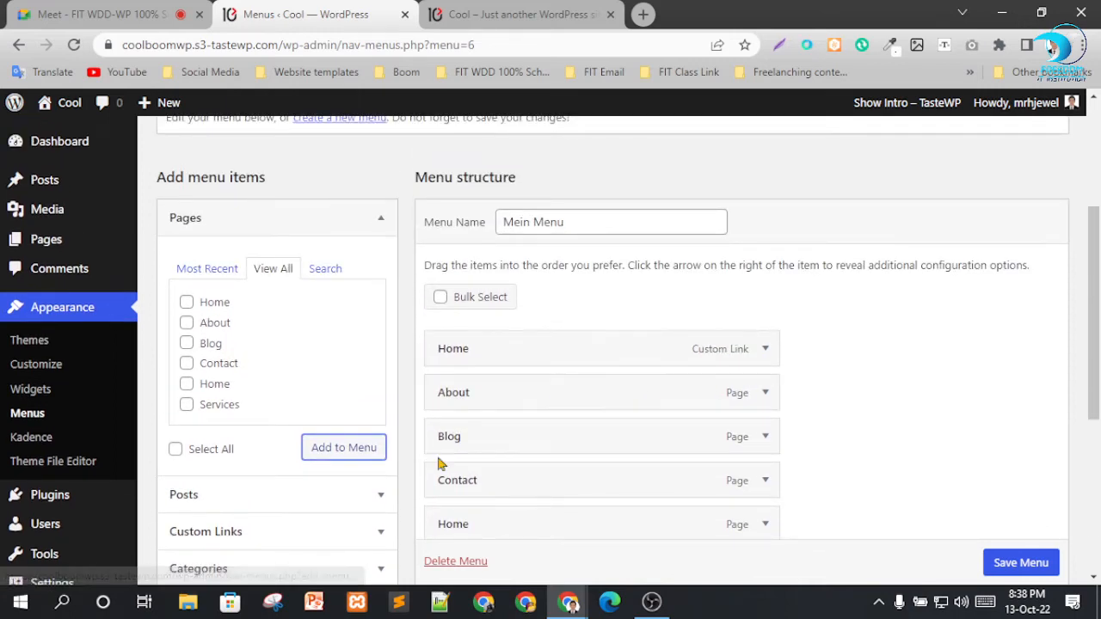
click(764, 350)
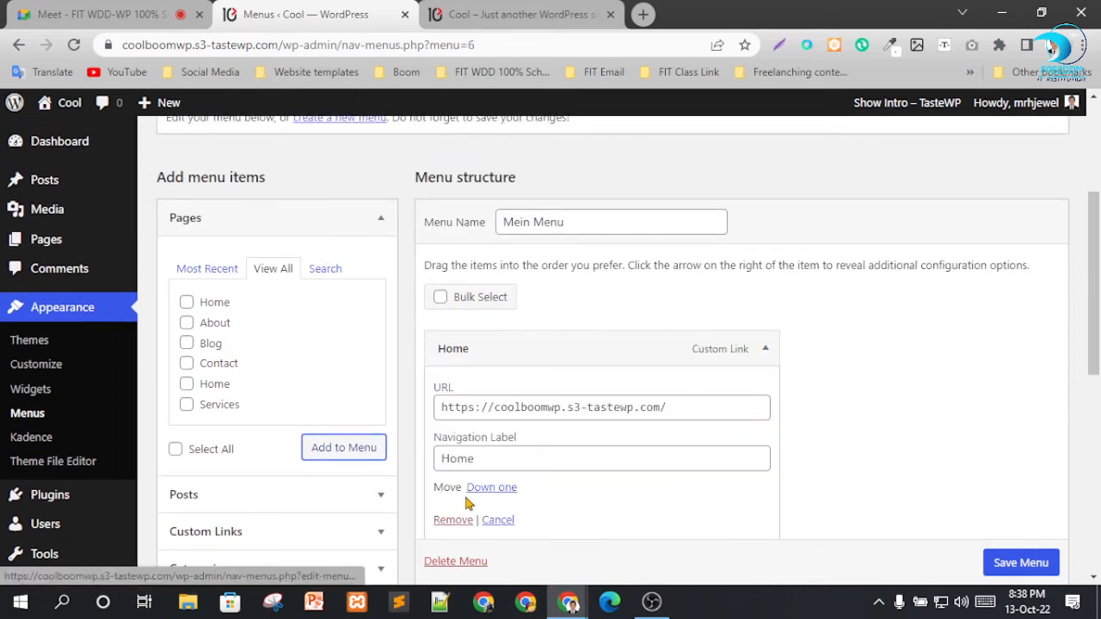
click(450, 520)
Reorder the menu items to Home, About, Services, Blog, Contact and save the menu.
scroll(865, 381, down, 1)
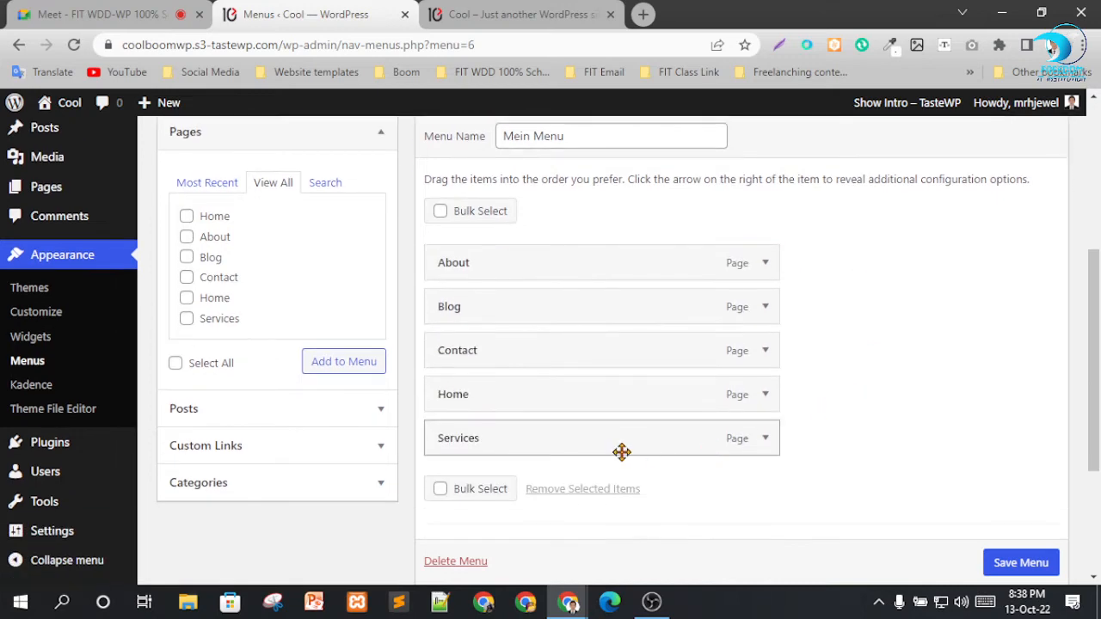
drag(484, 404, 479, 270)
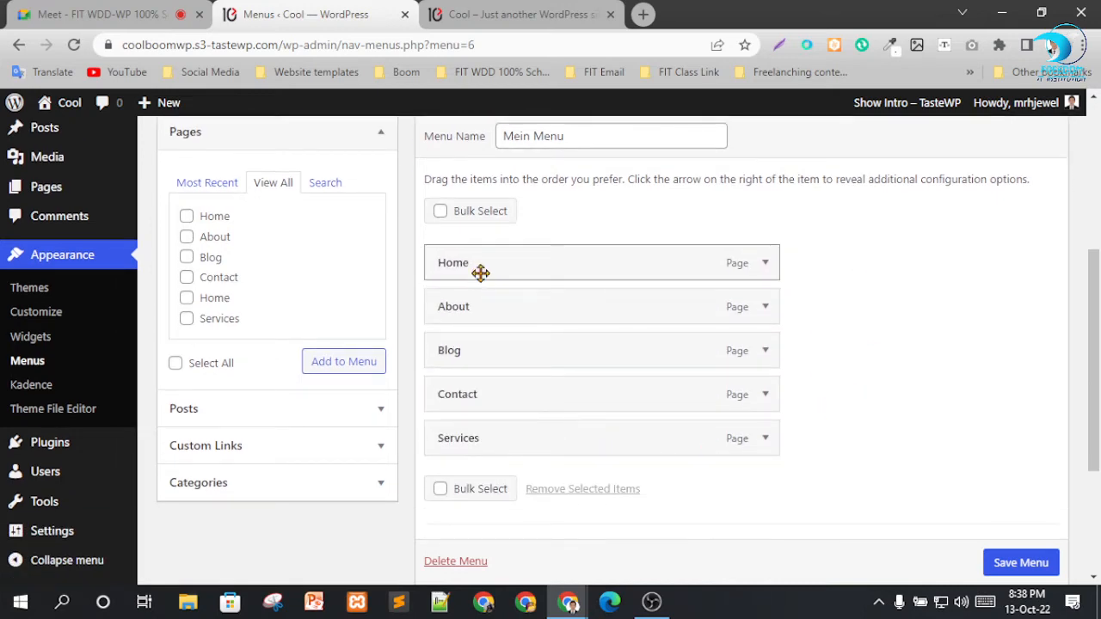
drag(487, 440, 491, 339)
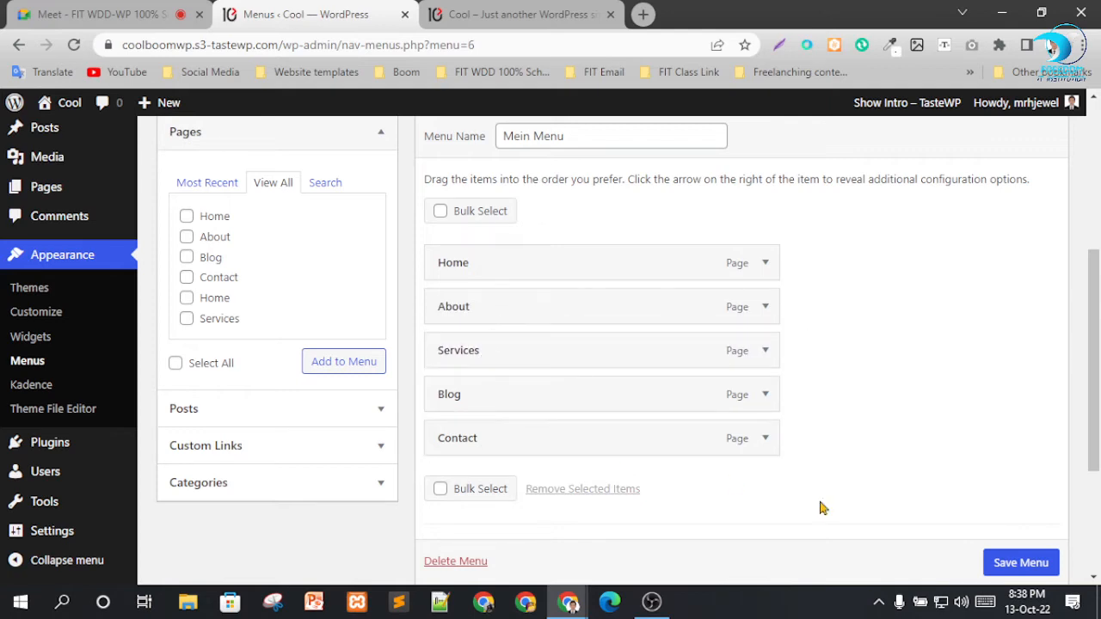
scroll(1014, 568, down, 1)
click(1017, 563)
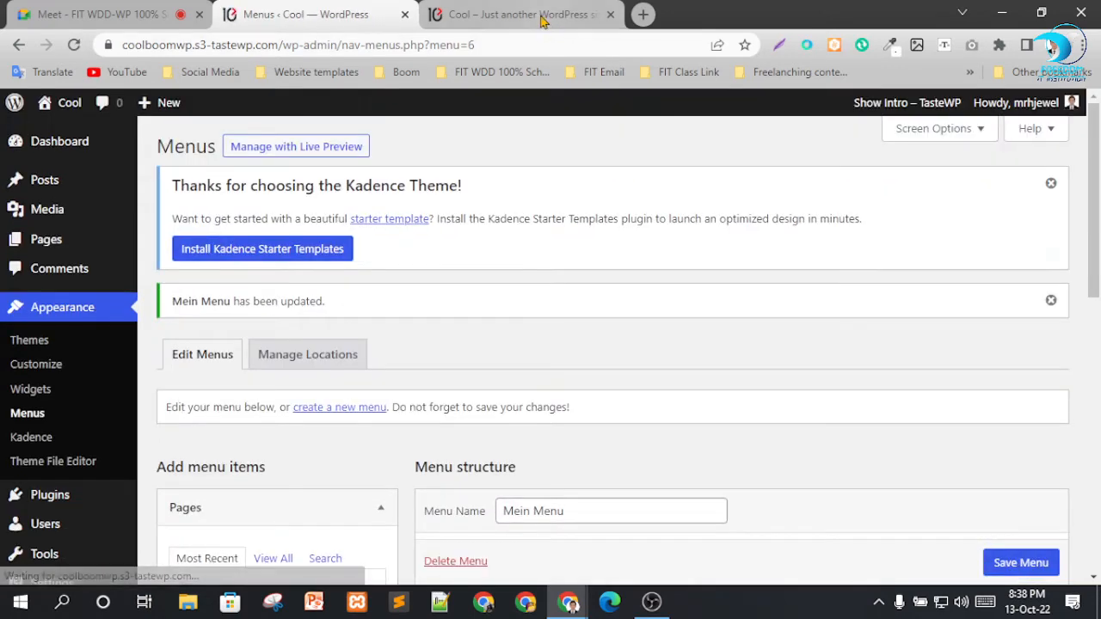
Reload the live site to check the header menu order, and return to the menu editor.
click(542, 16)
click(73, 44)
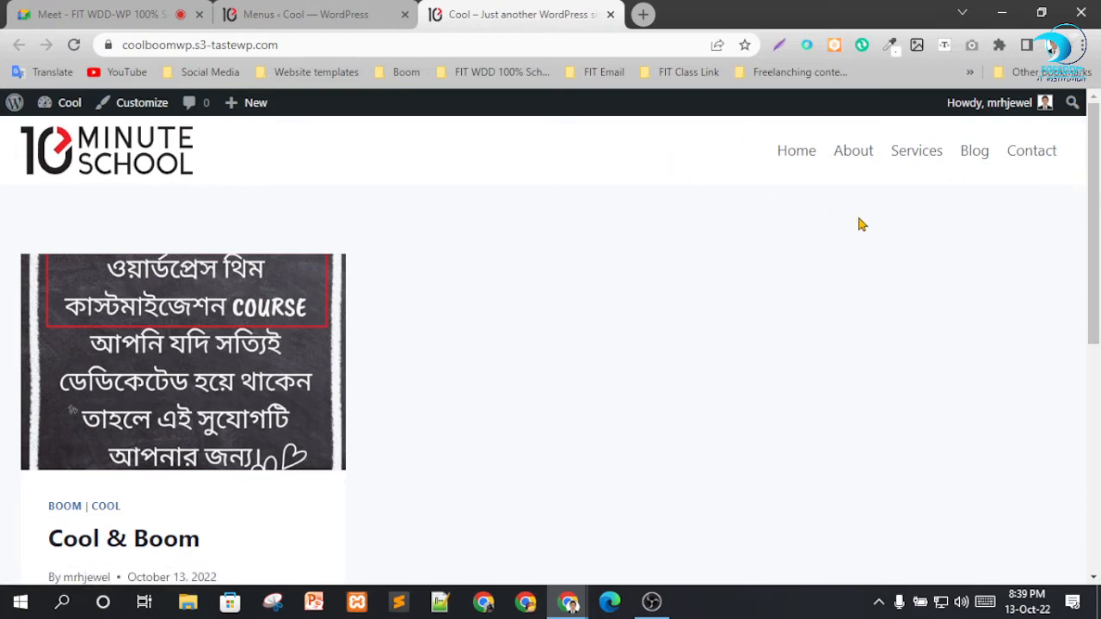
click(300, 12)
scroll(515, 296, down, 2)
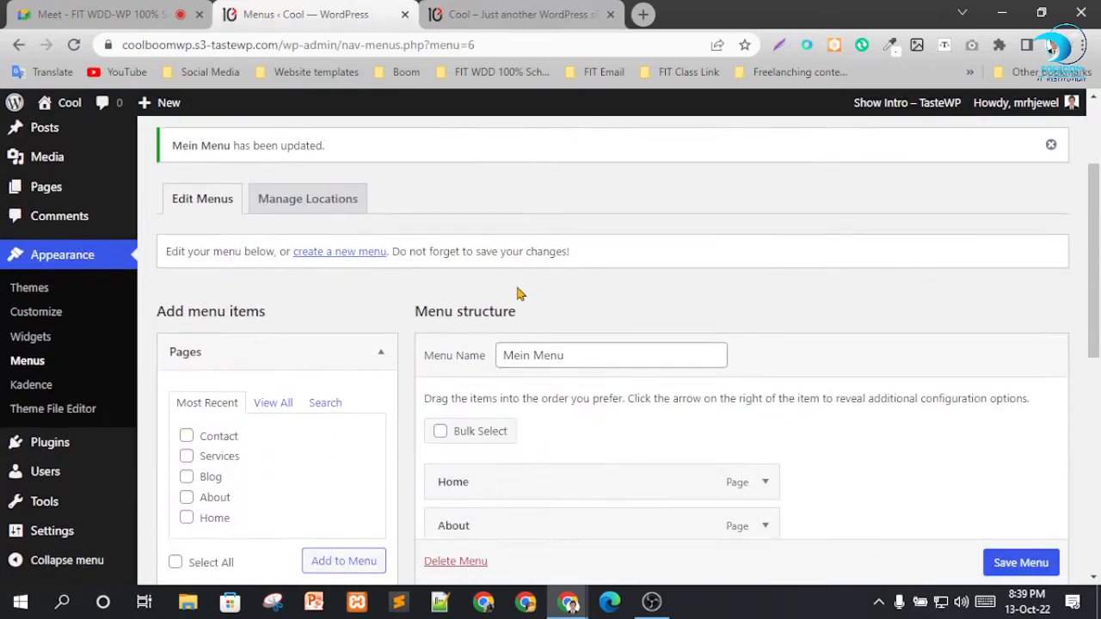
Open the list of installed plugins and dismiss the Kadence starter template notice.
scroll(26, 365, down, 1)
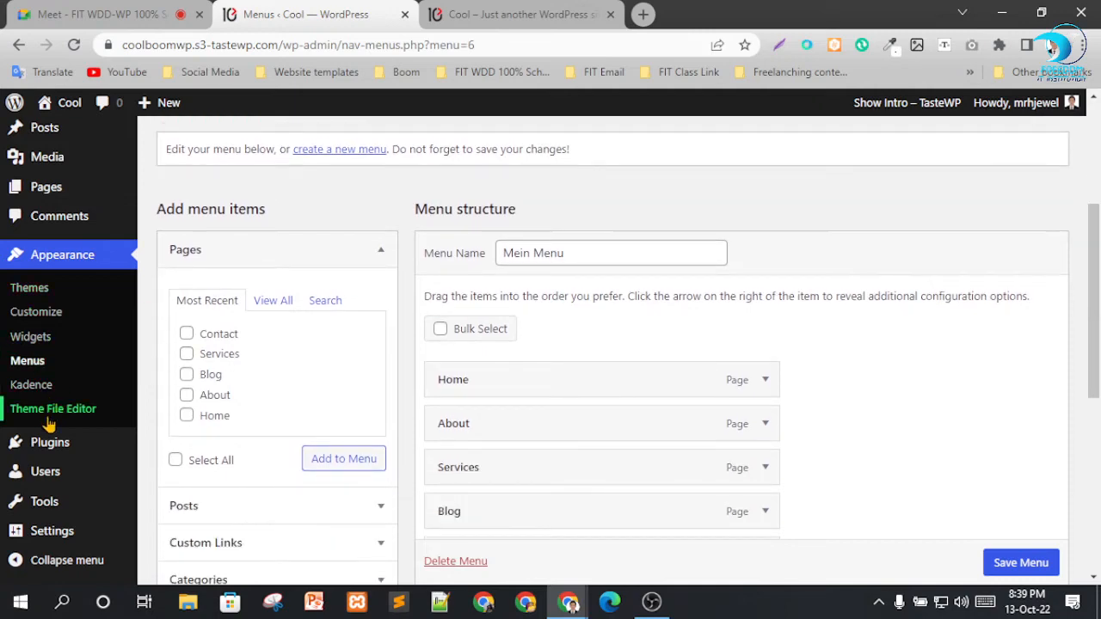
mouse_move(43, 444)
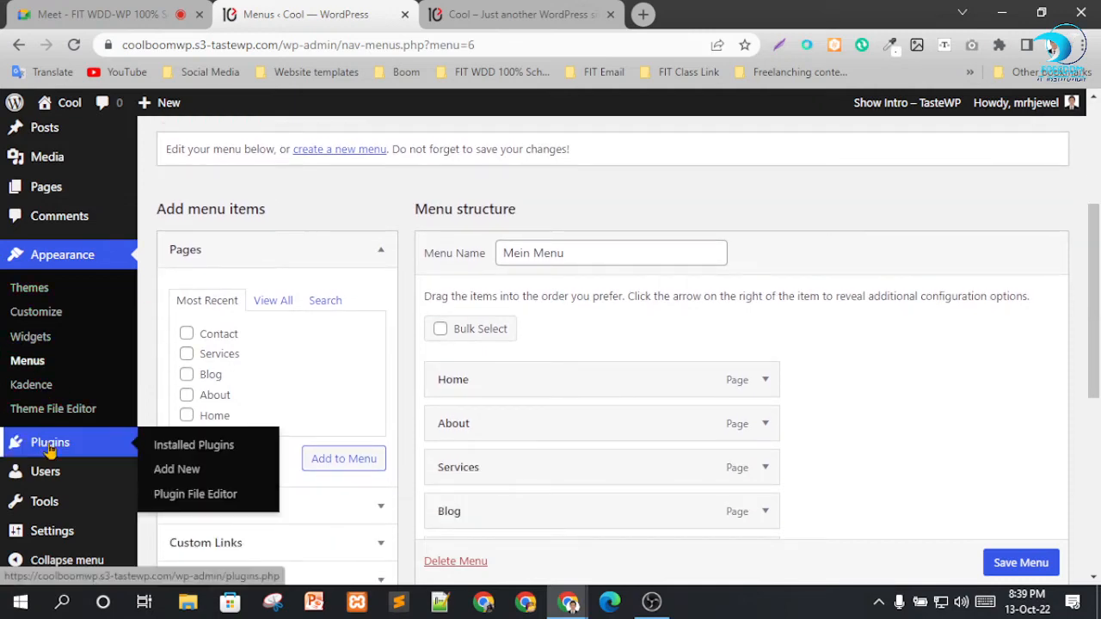
click(169, 447)
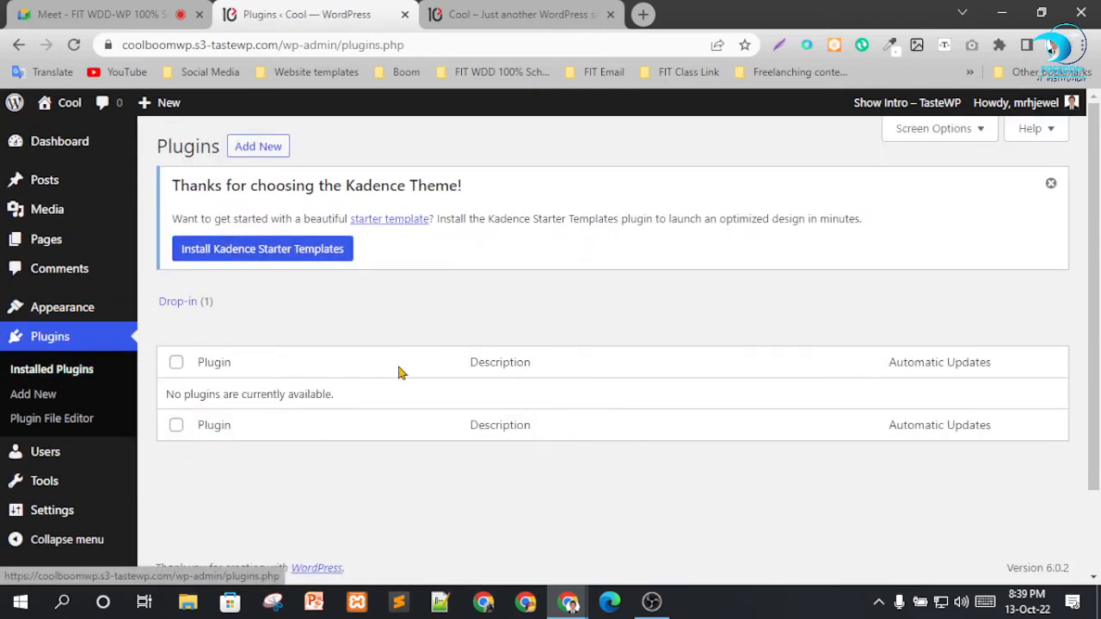
scroll(398, 373, down, 2)
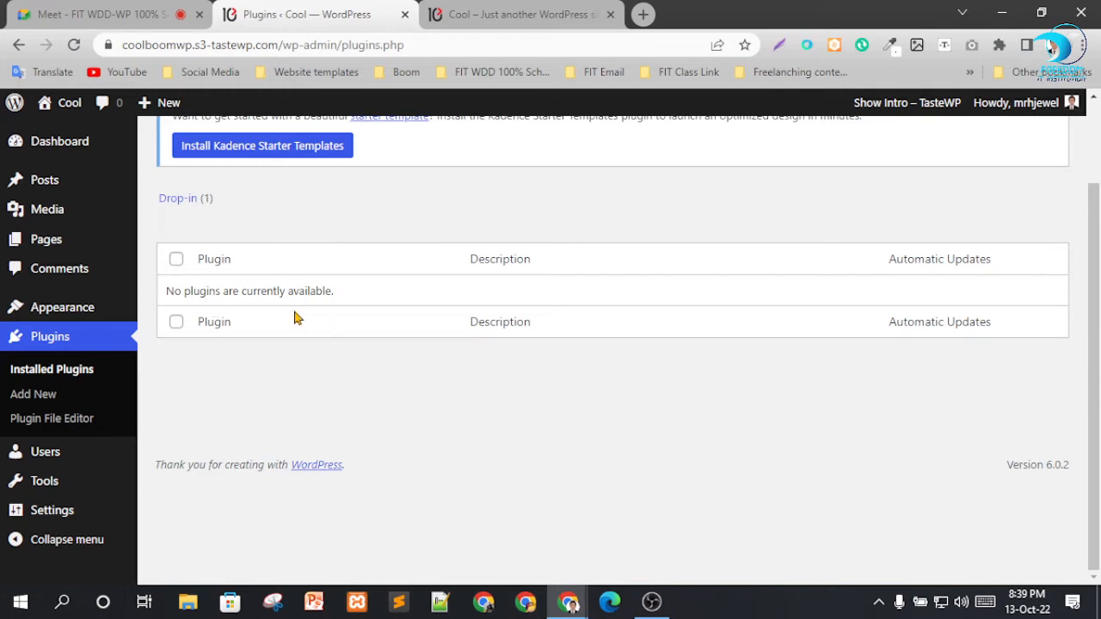
scroll(296, 323, up, 2)
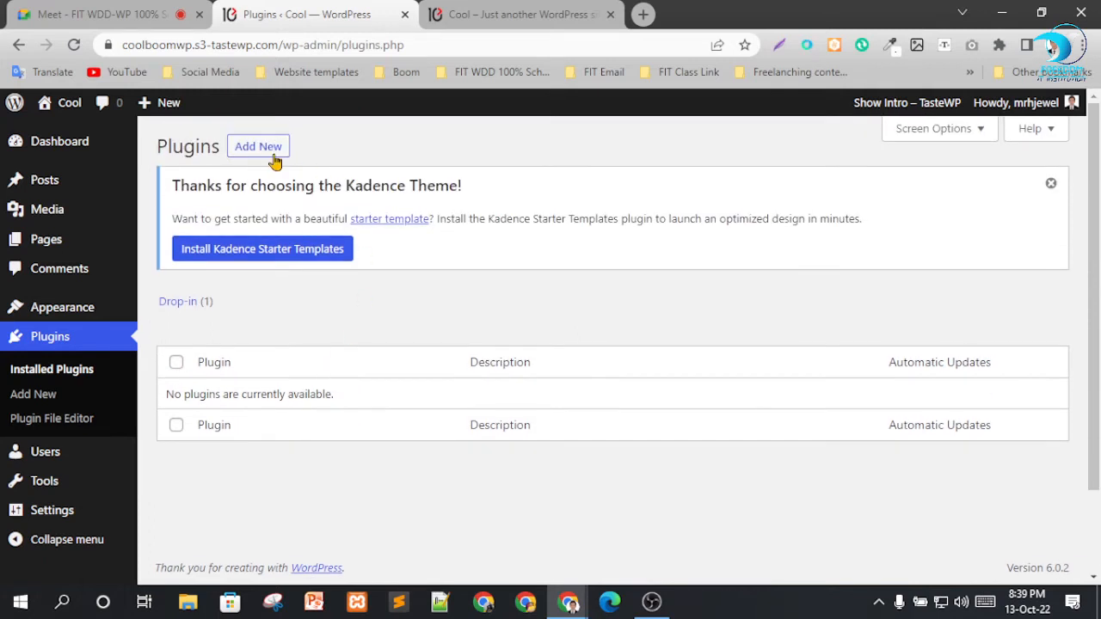
click(1050, 184)
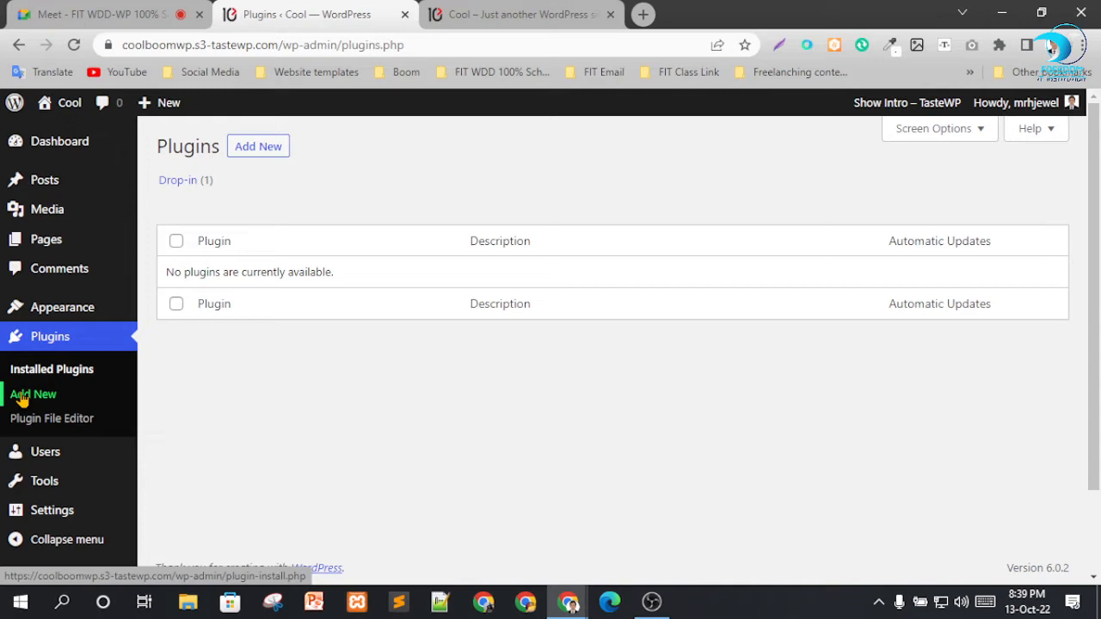
Search the plugin directory for "reset", install and activate WP Reset, and dismiss its welcome pointer.
click(248, 148)
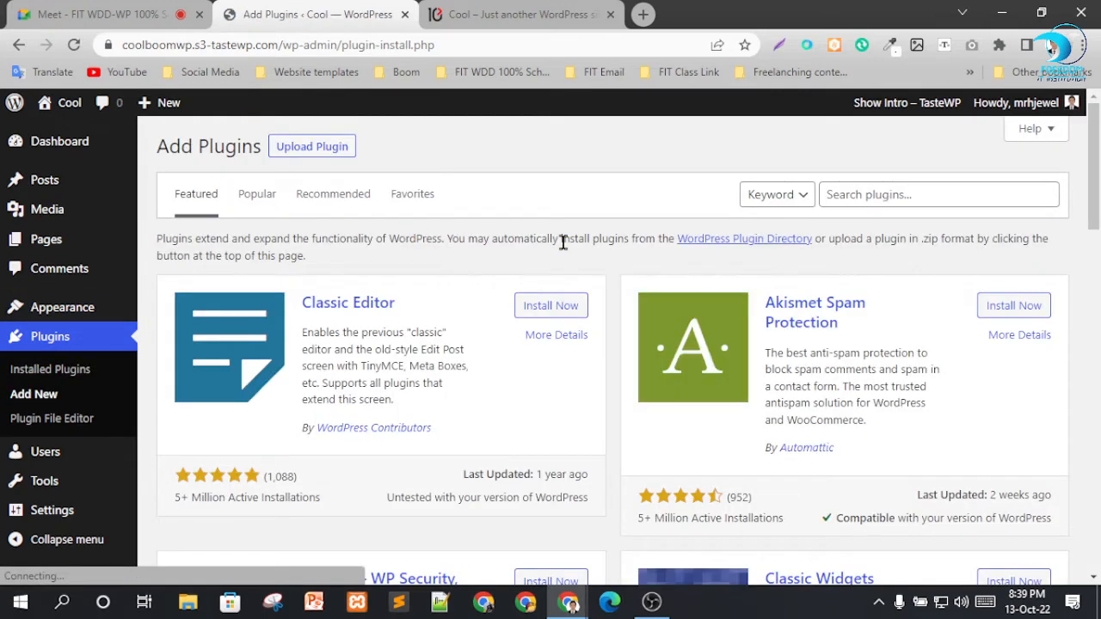
click(850, 196)
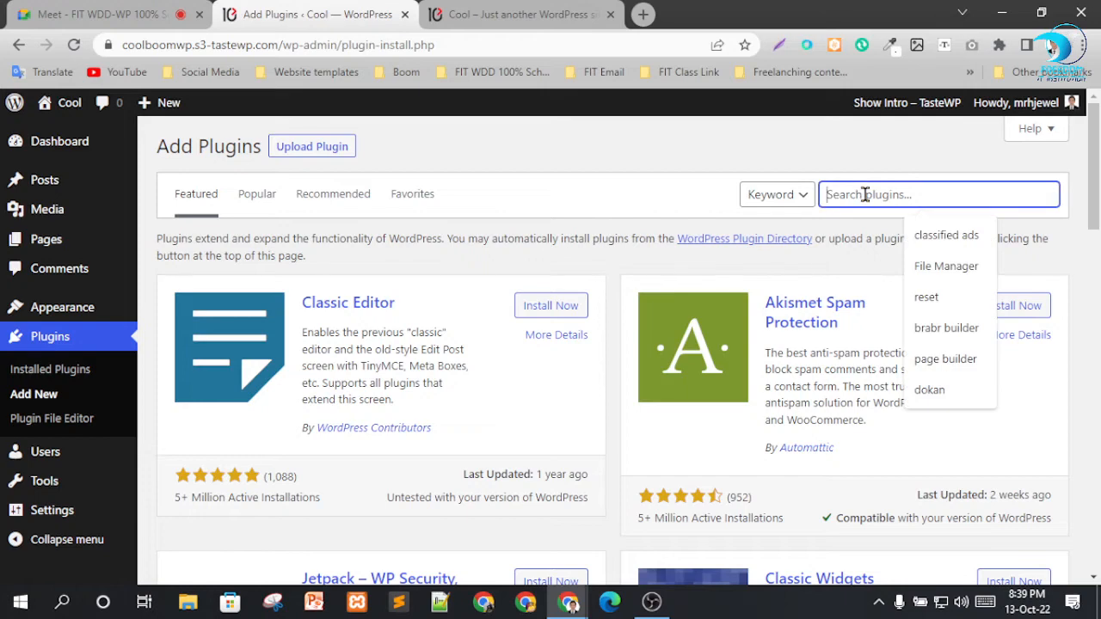
click(946, 297)
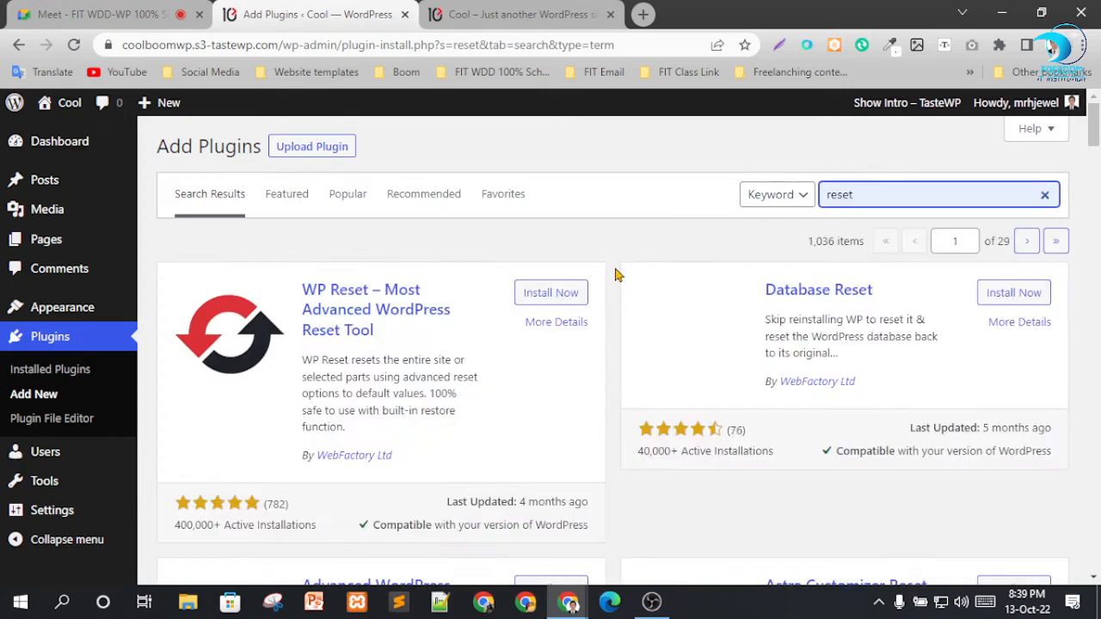
click(549, 295)
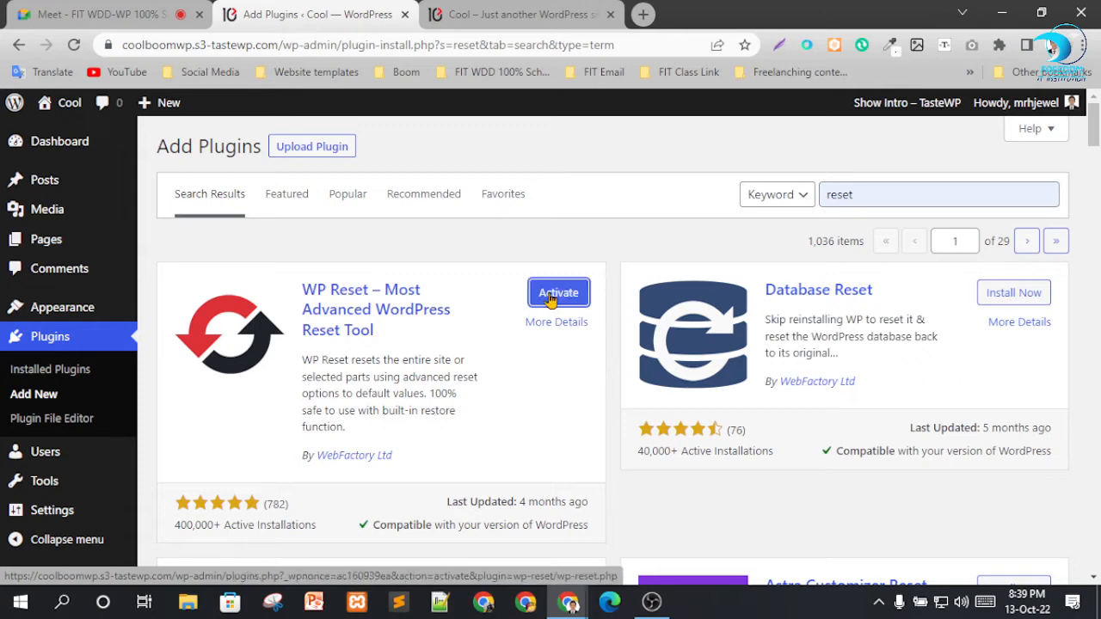
click(550, 295)
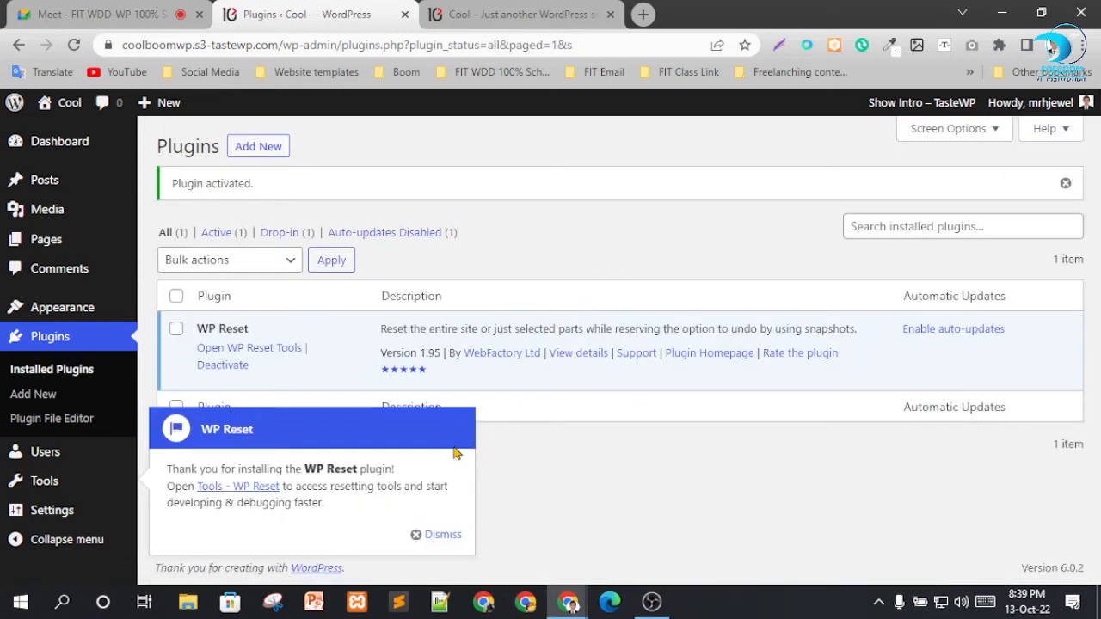
click(439, 536)
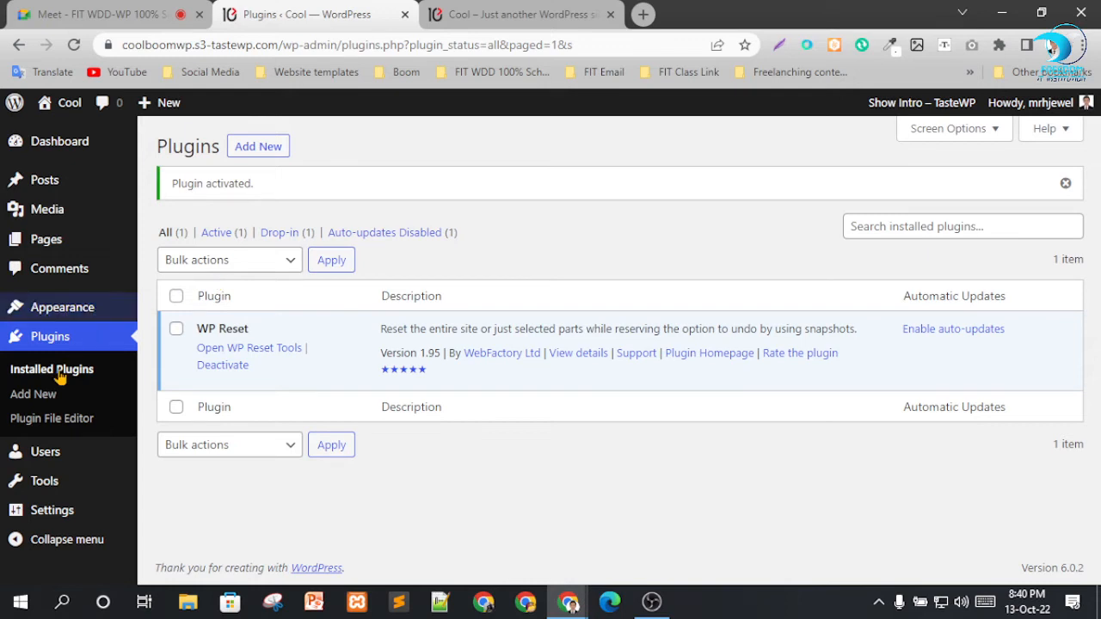
Review the site's list of all users and open the form for adding a new user.
mouse_move(36, 454)
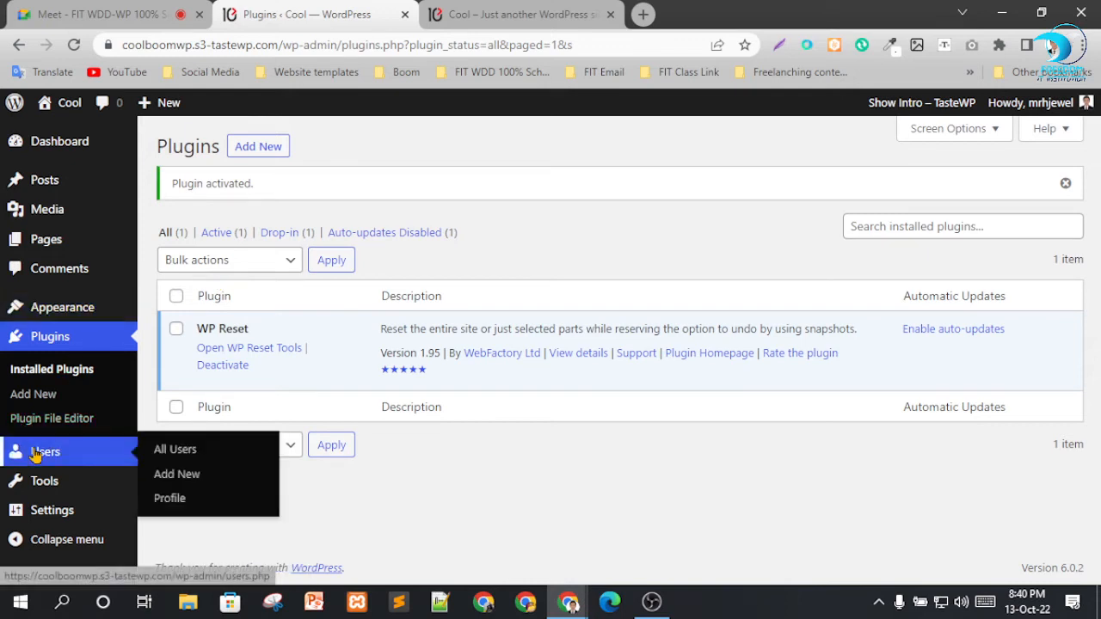
click(193, 452)
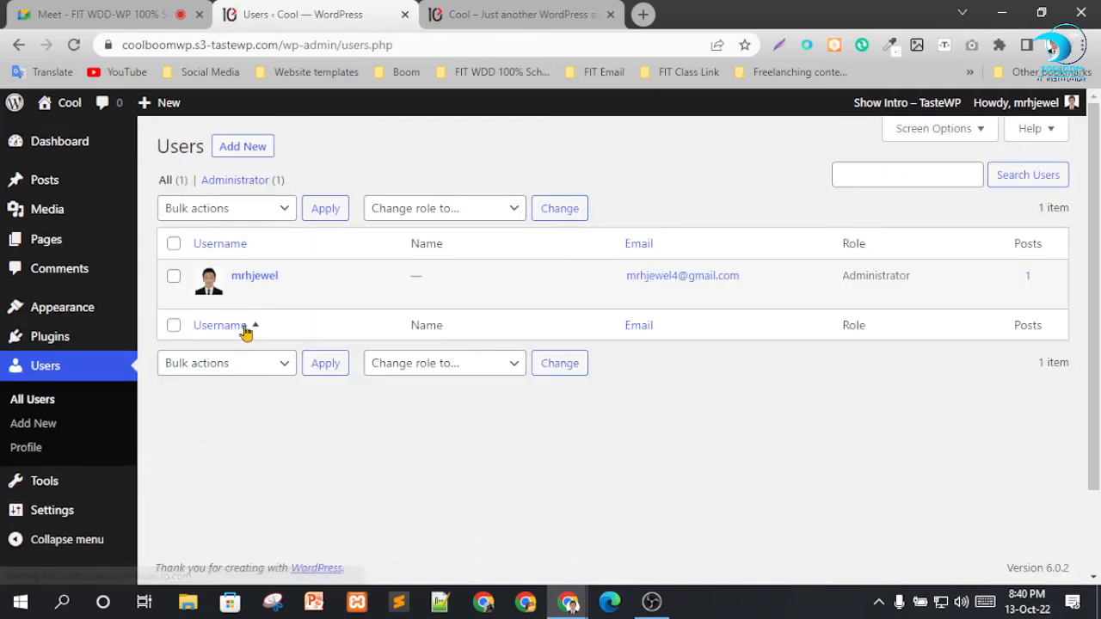
mouse_move(246, 290)
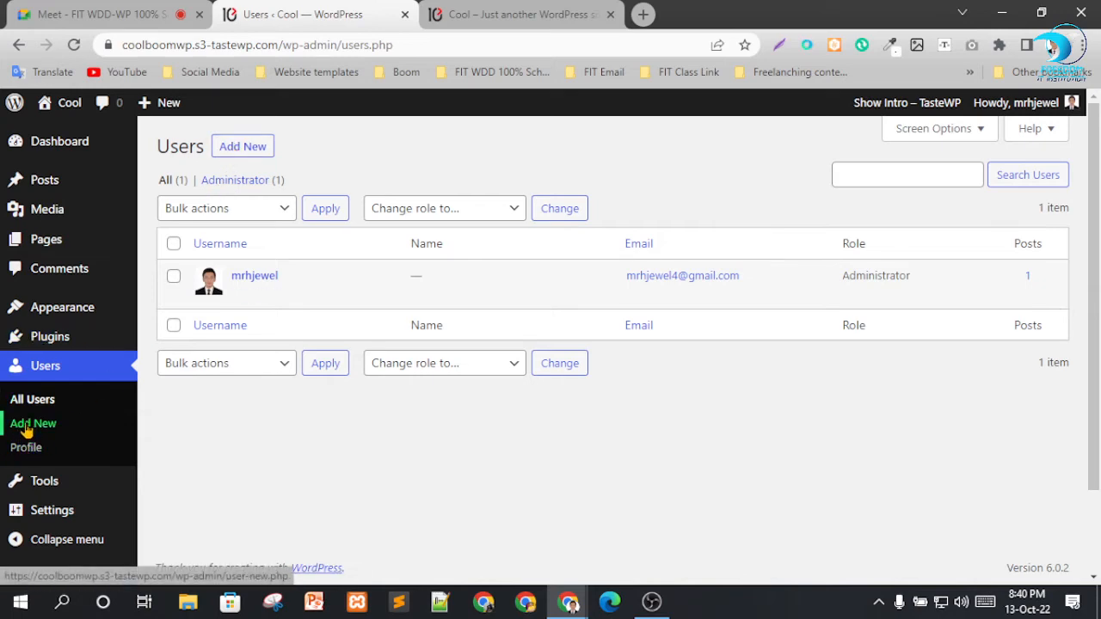
click(244, 155)
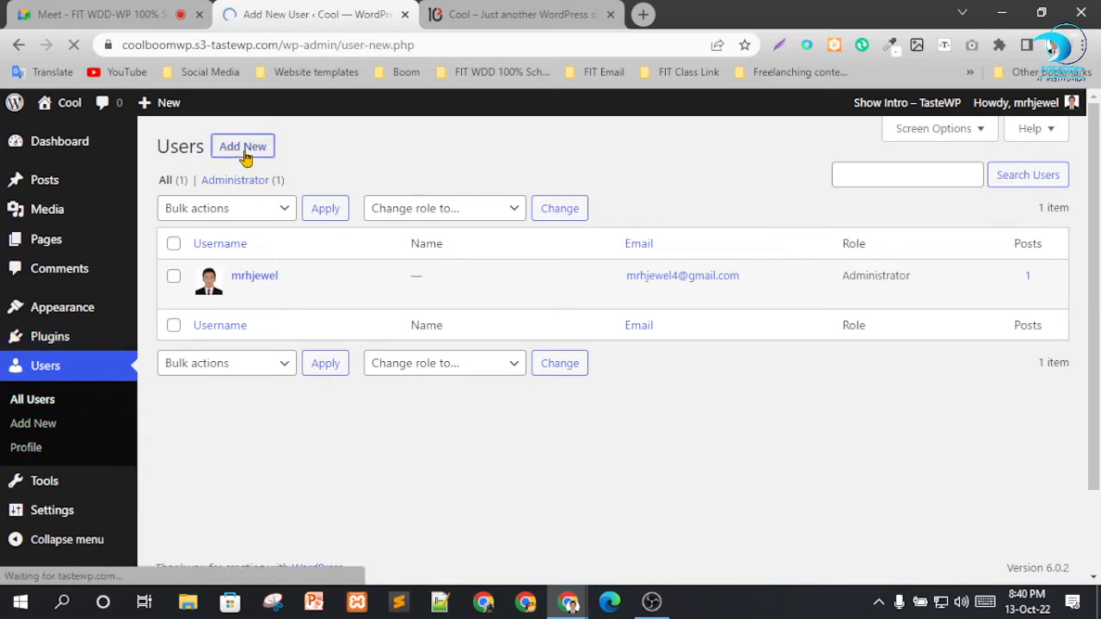
Enter demo in lowercase as the new user's username.
click(389, 225)
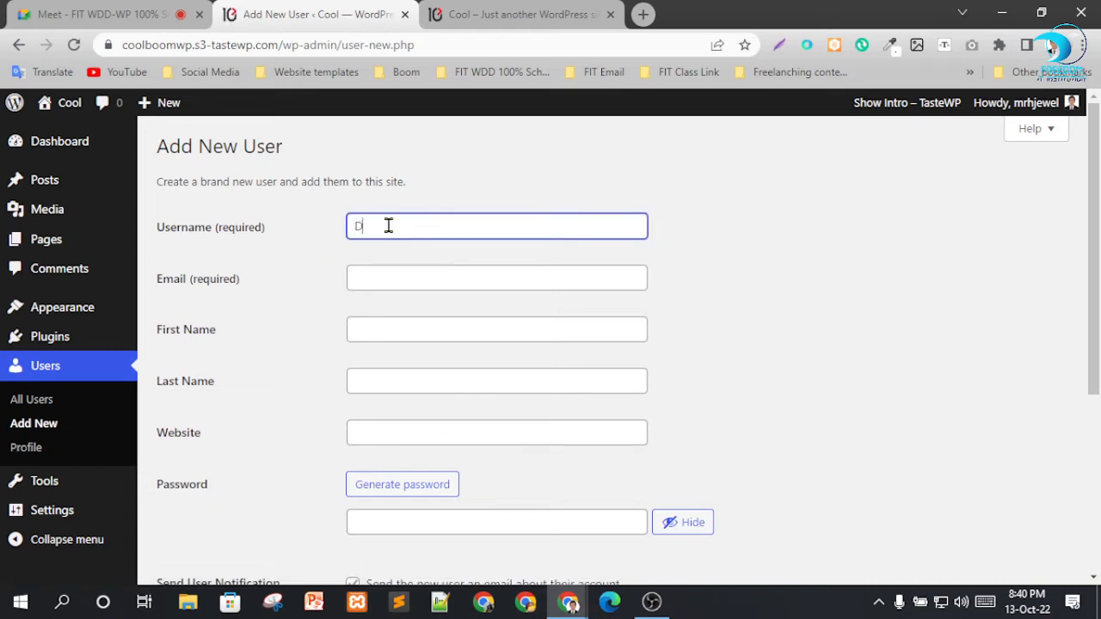
key(Tab)
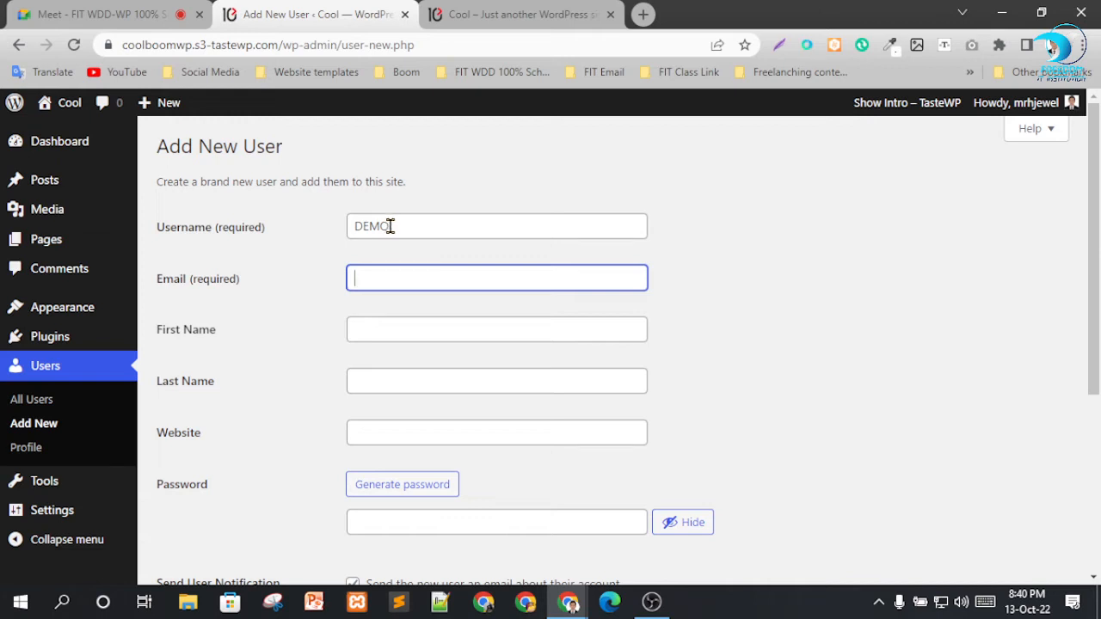
drag(367, 225, 294, 222)
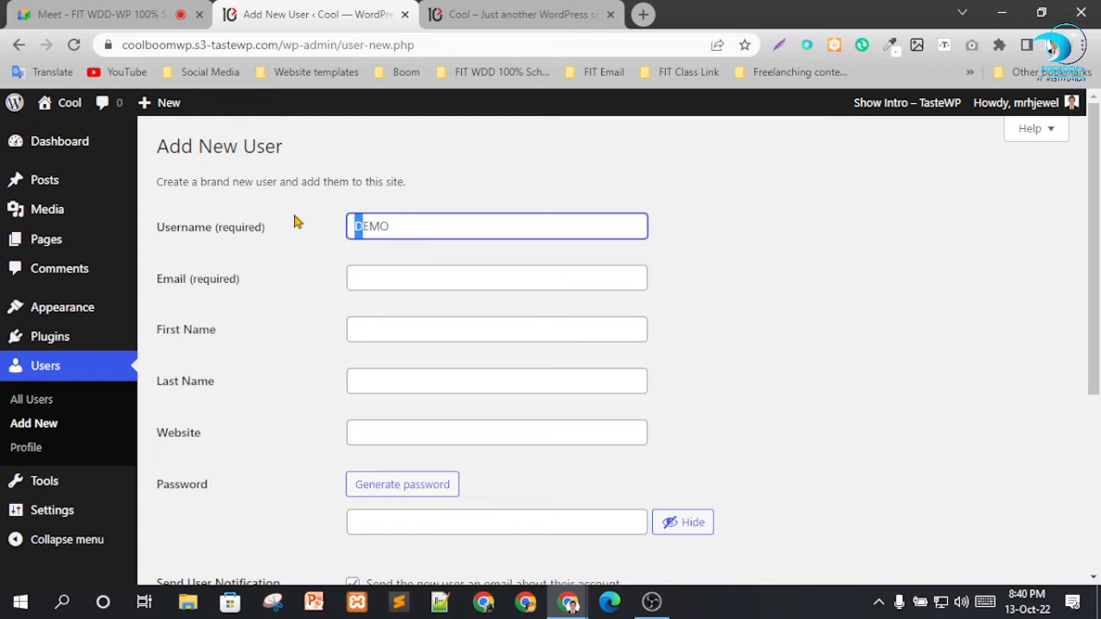
double_click(410, 215)
text(demo)
key(Tab)
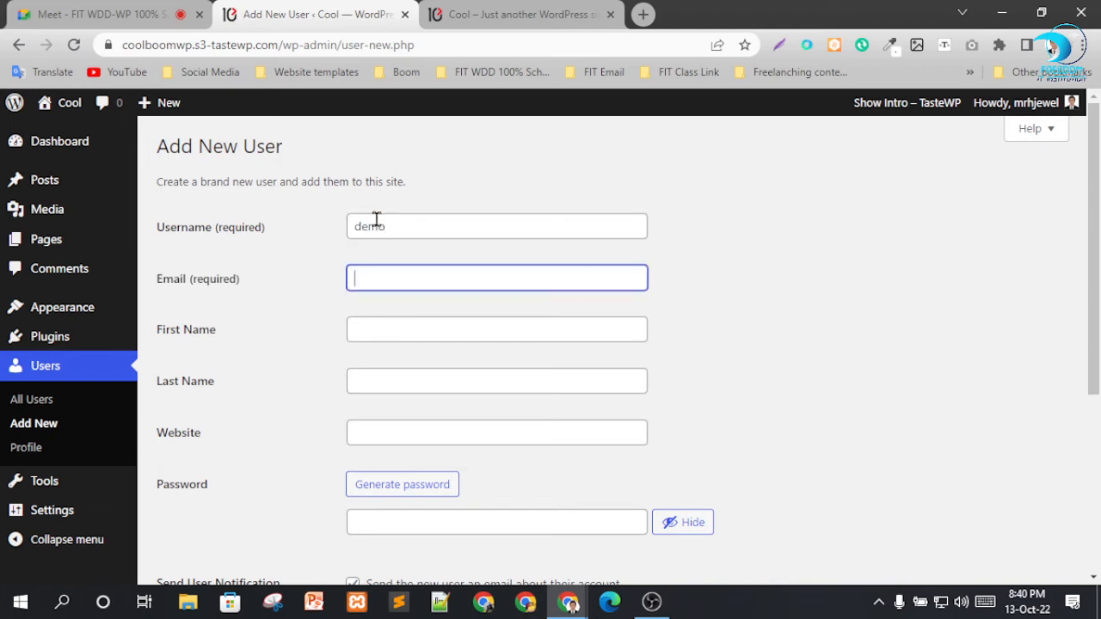
click(405, 278)
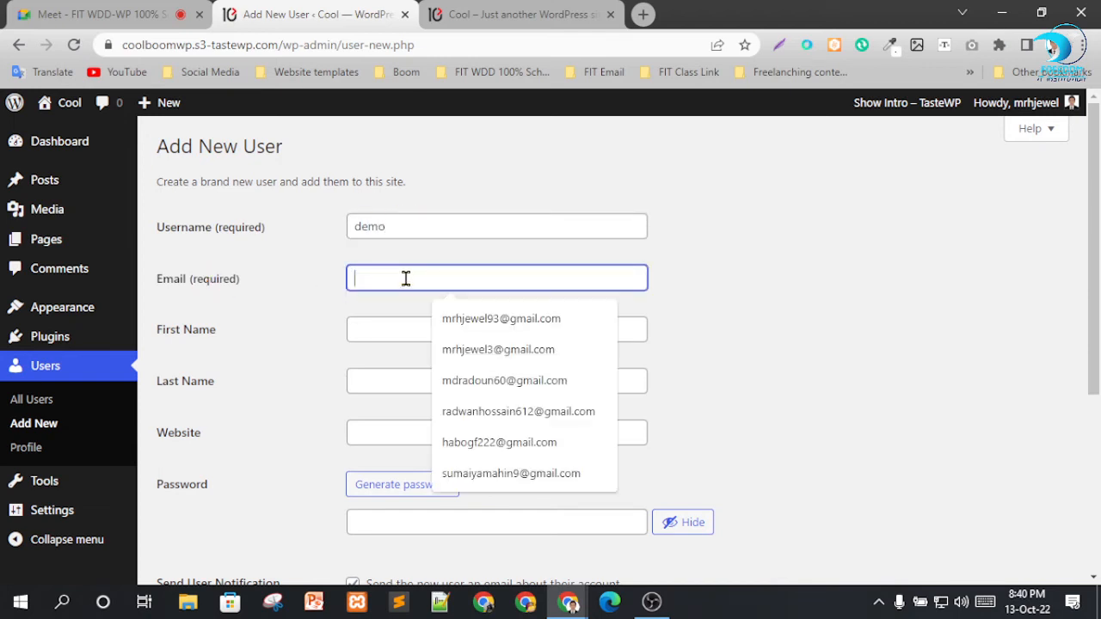
text(demo)
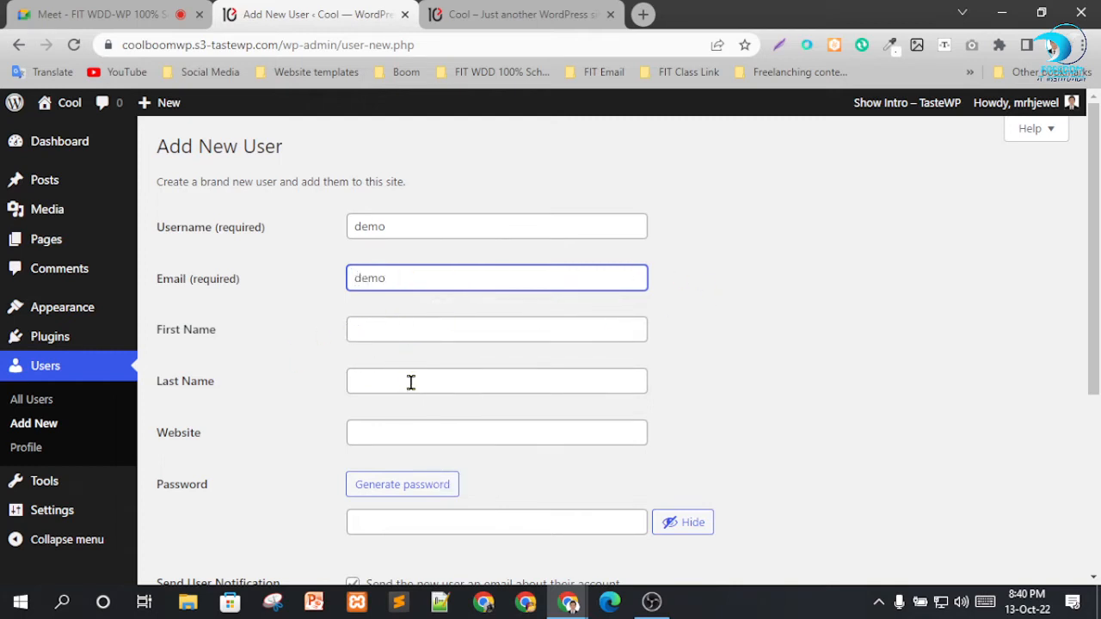
scroll(410, 382, down, 1)
scroll(388, 406, down, 1)
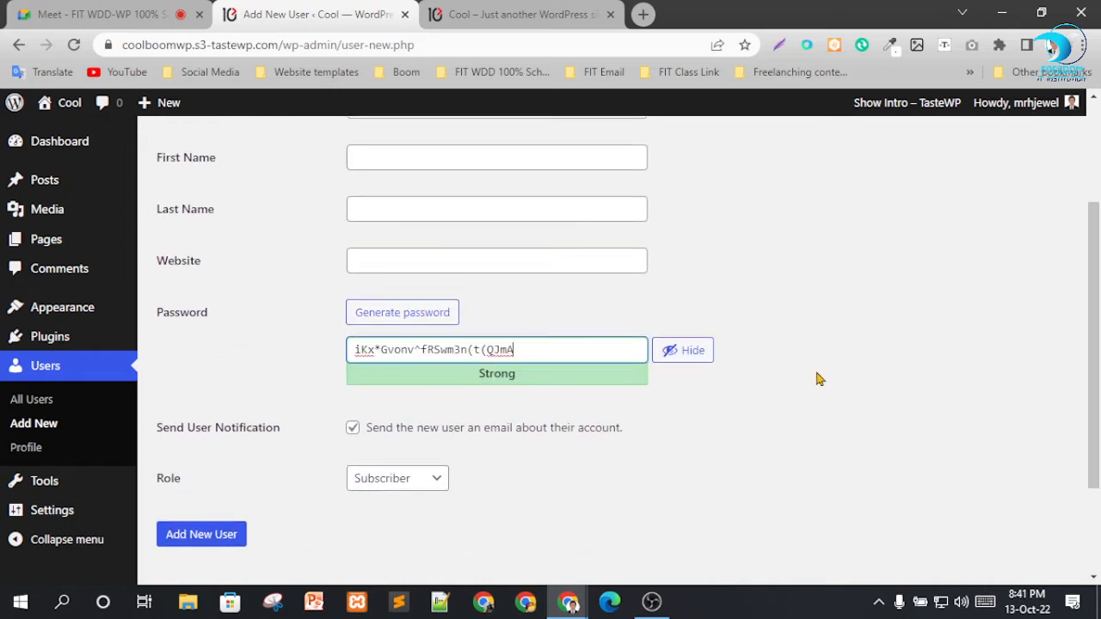
drag(539, 345, 283, 359)
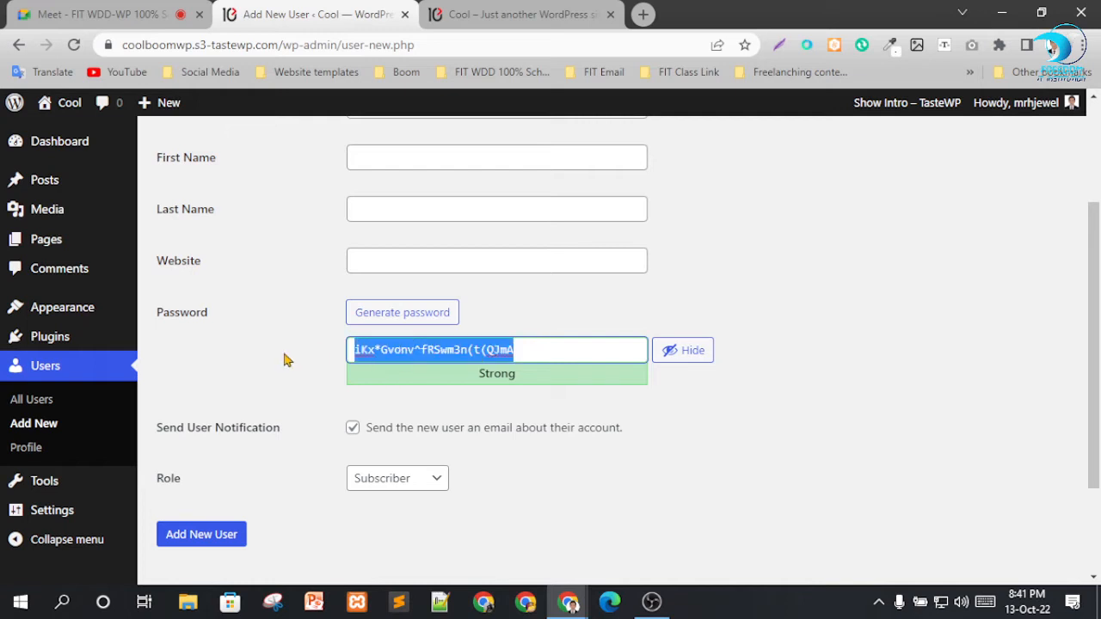
key(BackSpace)
Replace the placeholder text in the new user's email field with a saved email address.
scroll(835, 428, up, 2)
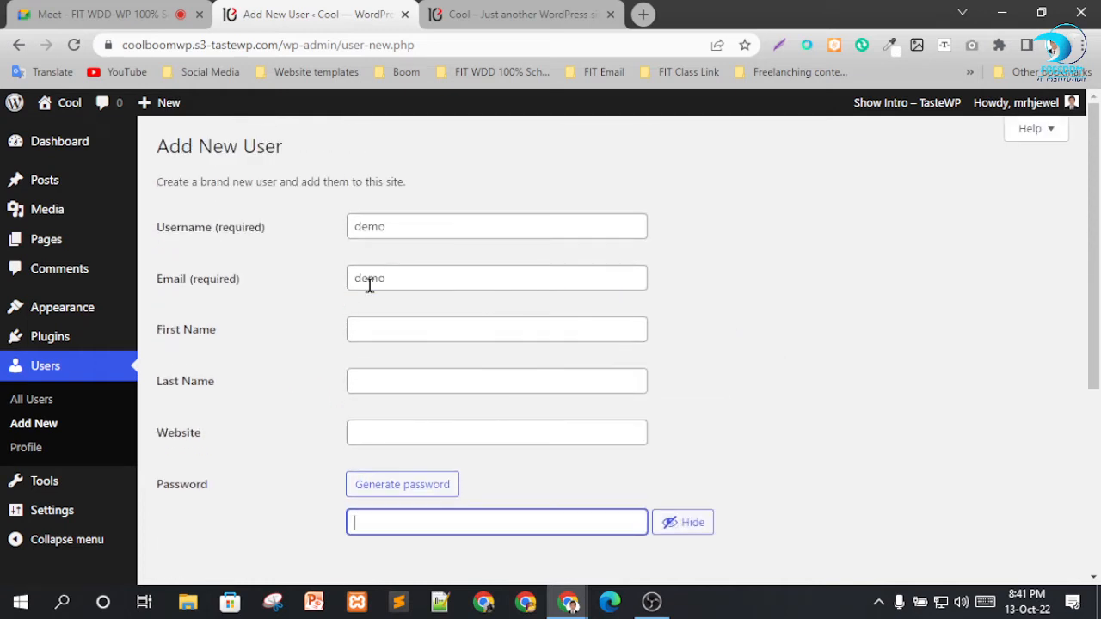
click(396, 278)
drag(398, 280, 245, 278)
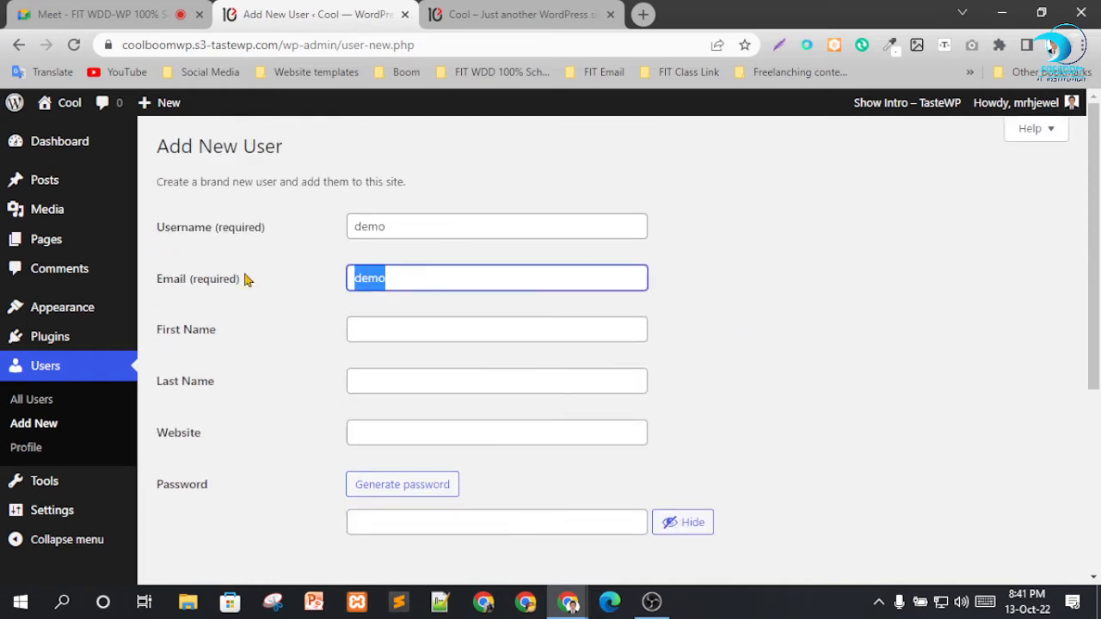
text(mrh)
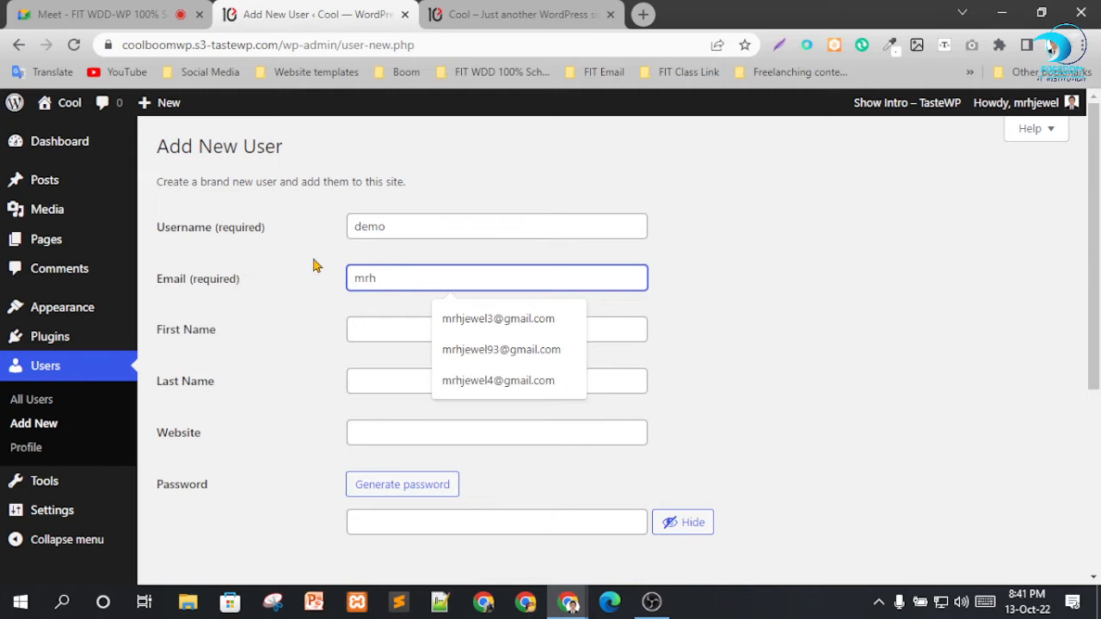
click(498, 320)
Enter the new user's account password and confirm the use of a weak password.
scroll(731, 378, down, 3)
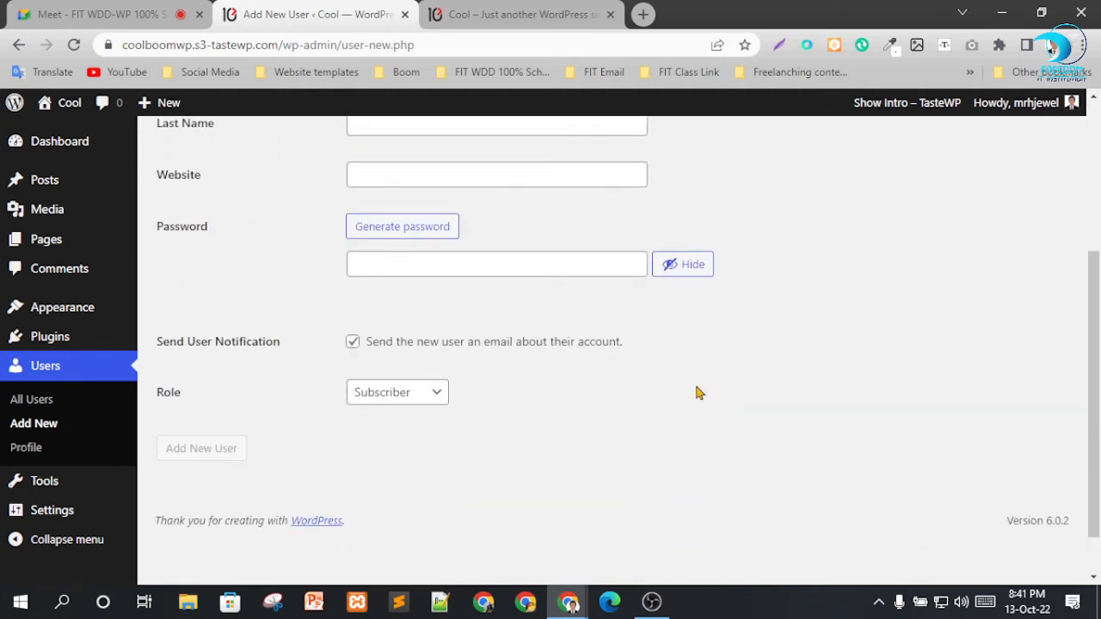
click(418, 258)
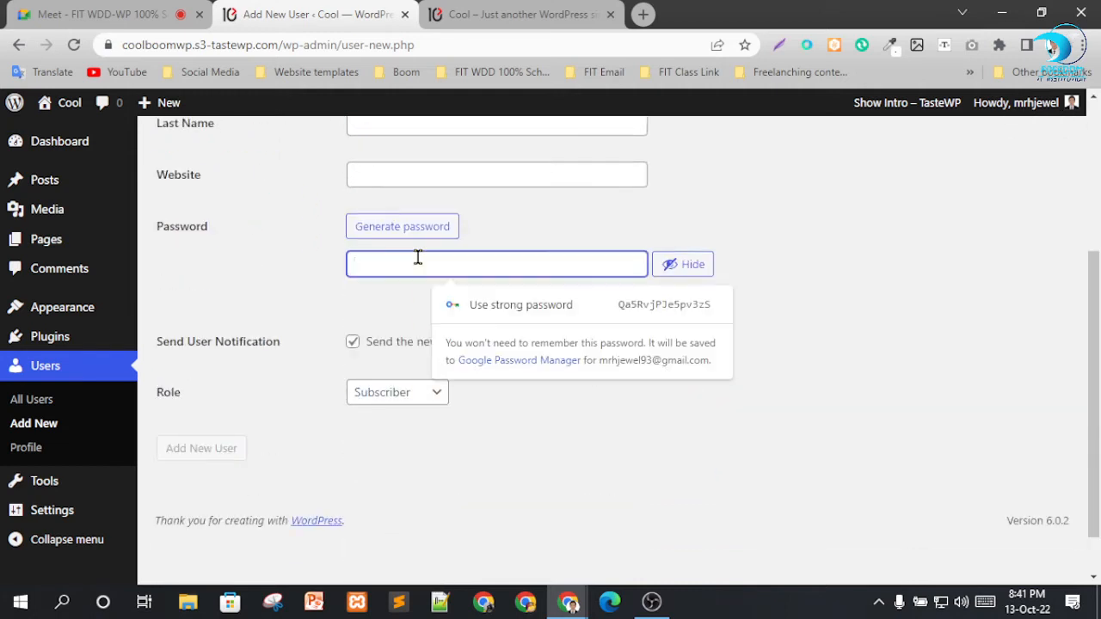
text(demo)
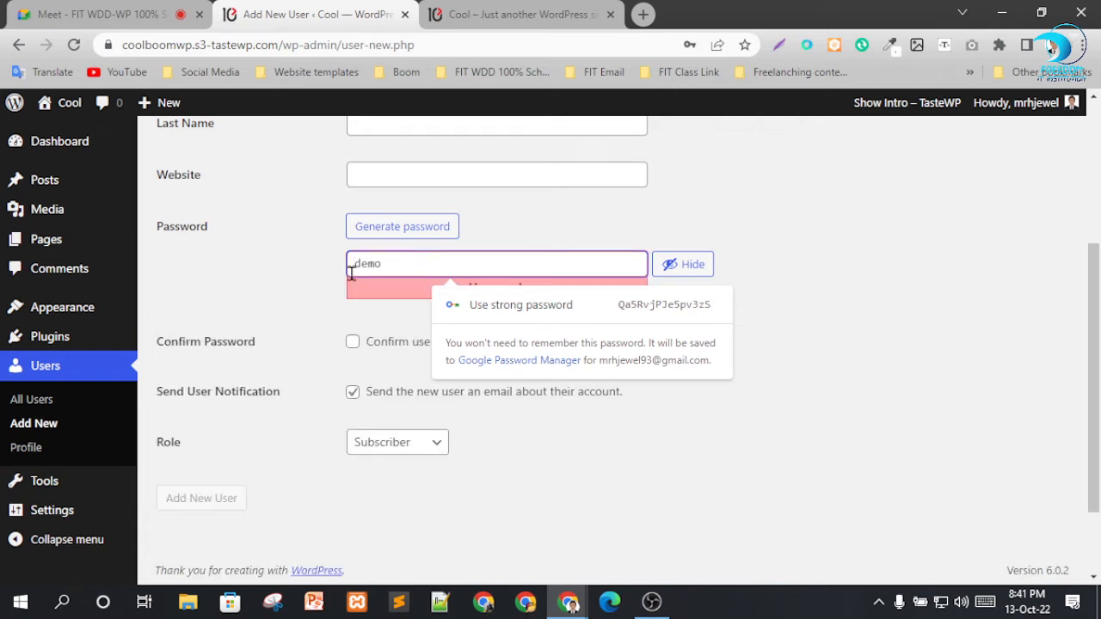
click(312, 293)
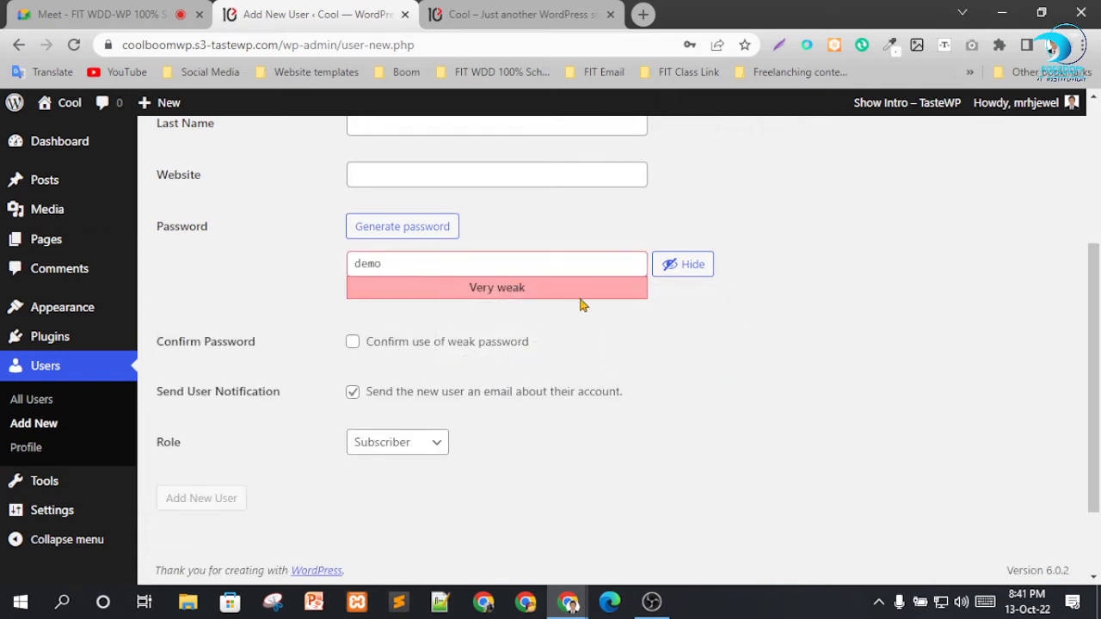
click(352, 342)
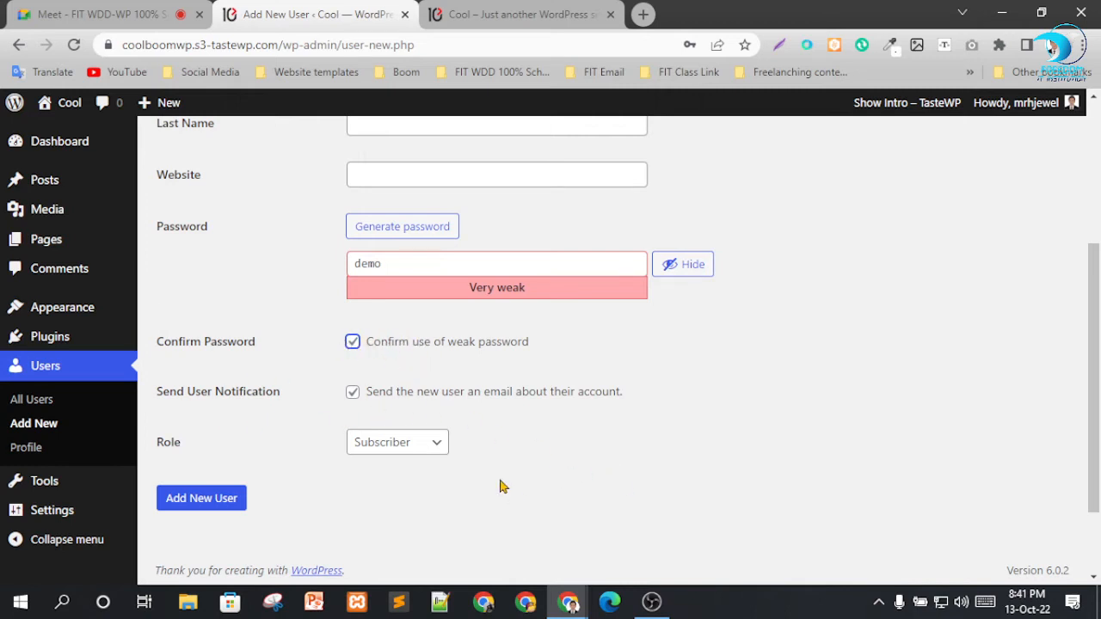
Assign the Editor role to the new user, create the account and dismiss the browser's password warning.
click(398, 443)
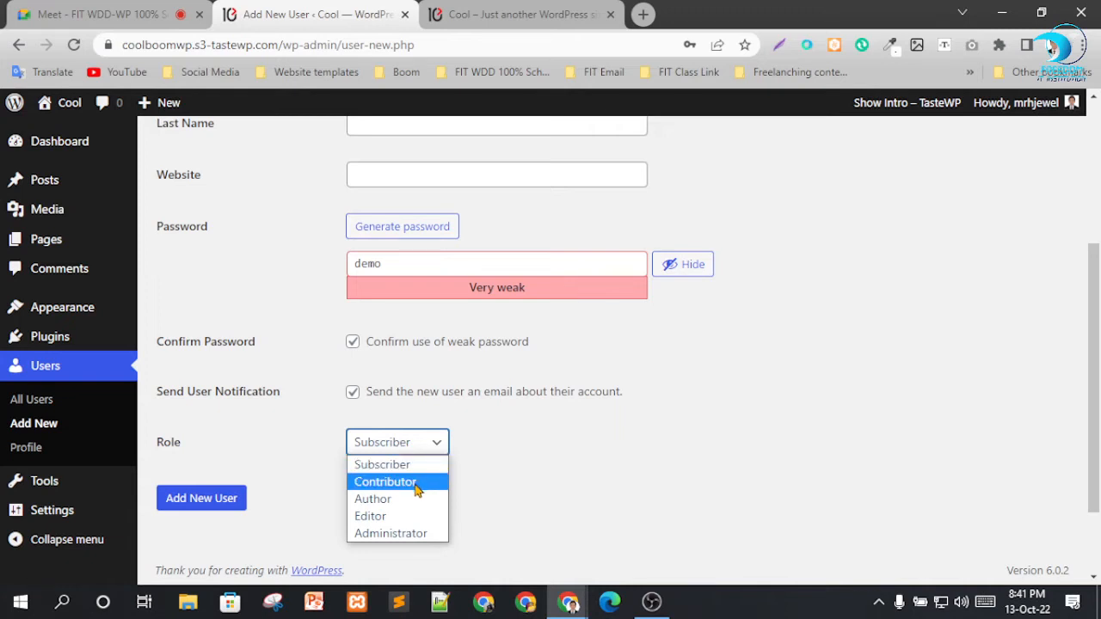
click(384, 518)
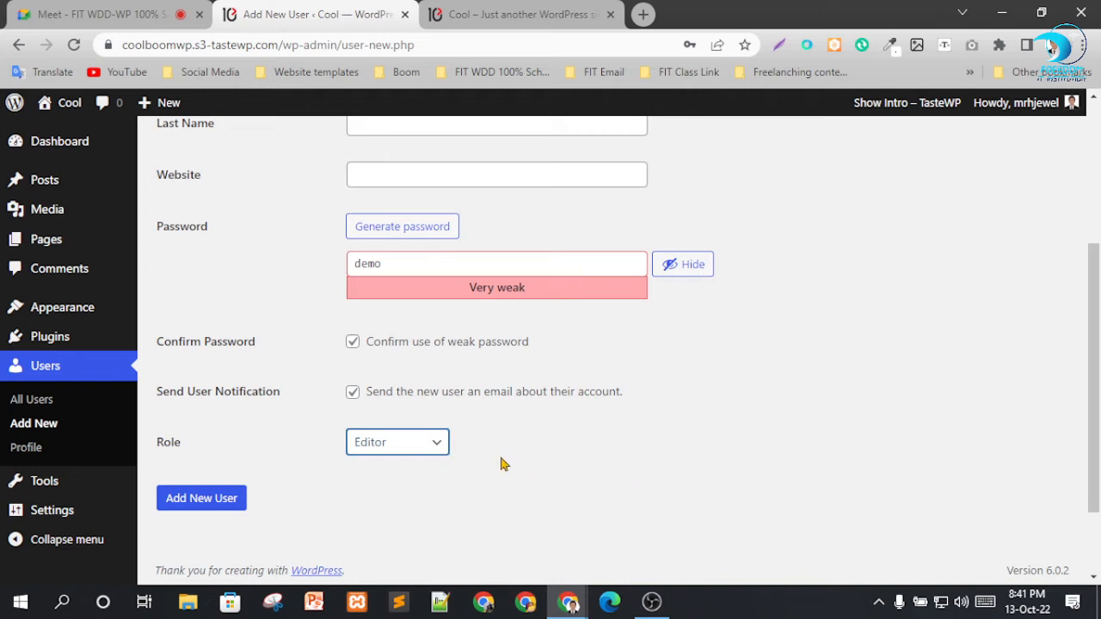
click(398, 449)
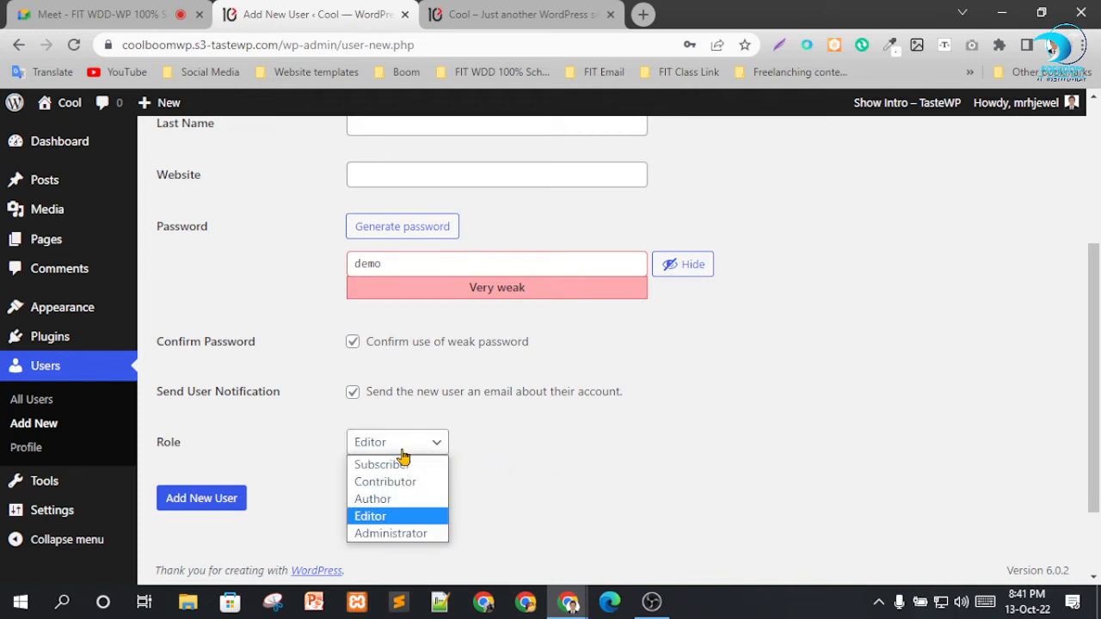
click(395, 519)
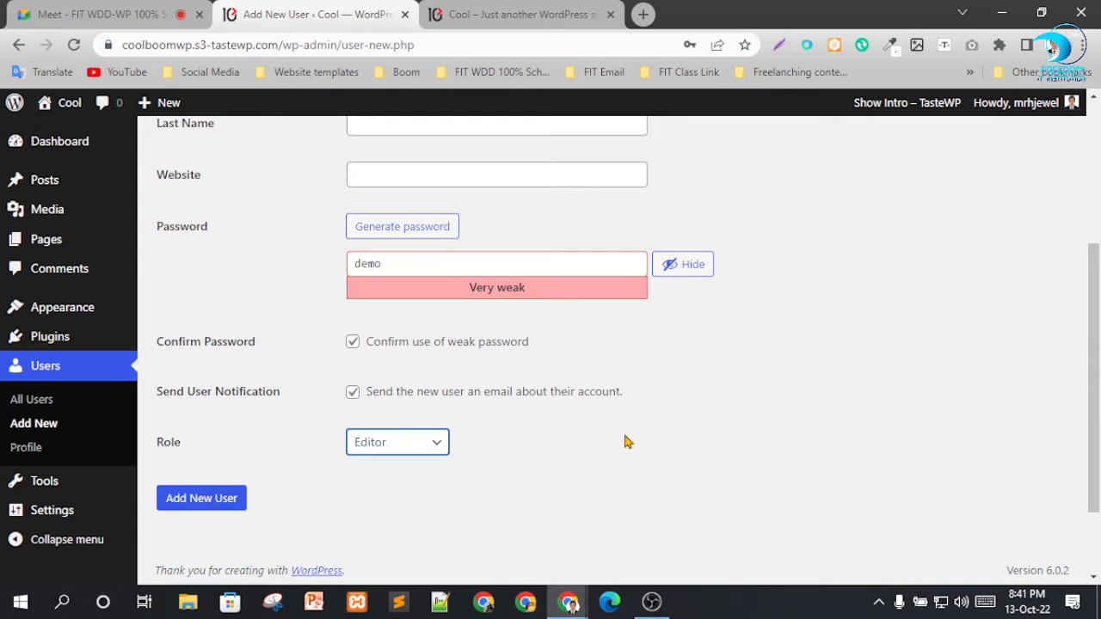
click(212, 507)
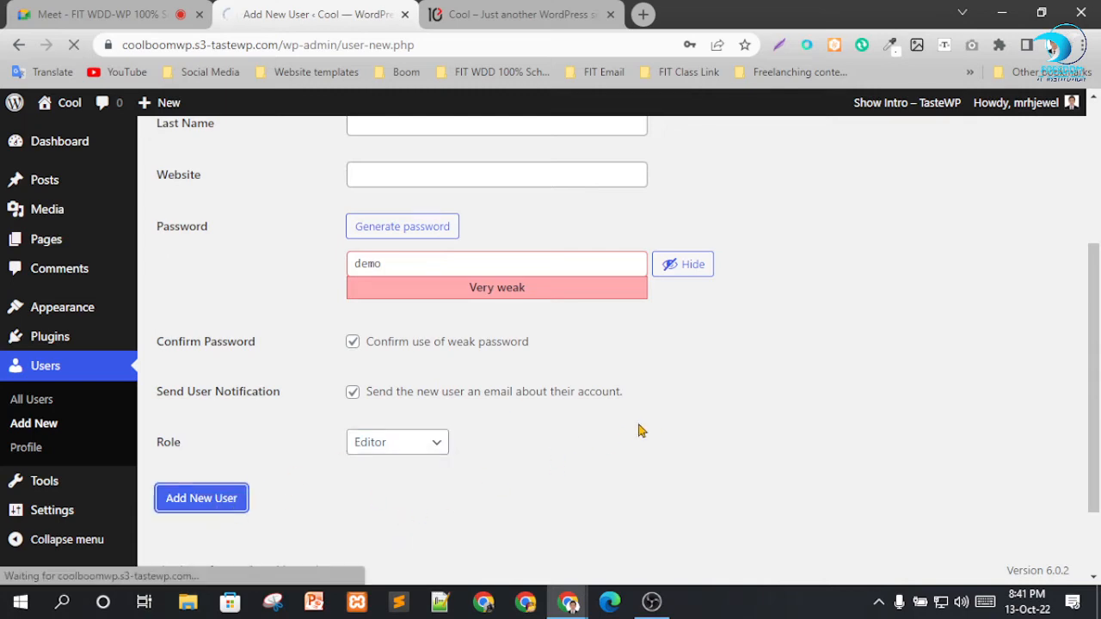
scroll(653, 428, up, 4)
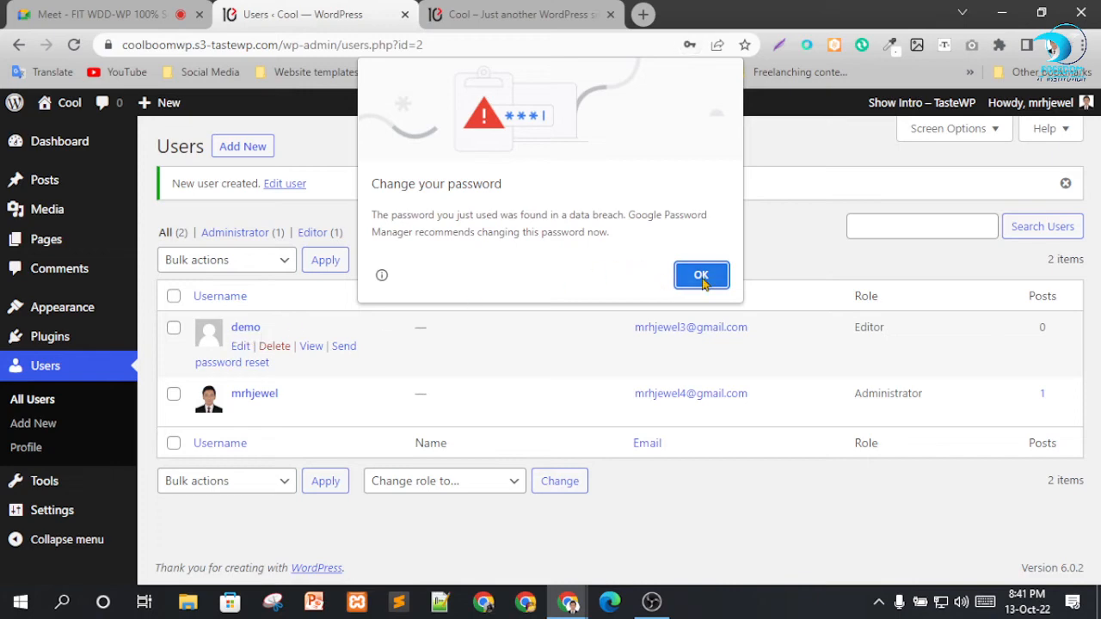
click(701, 275)
click(715, 292)
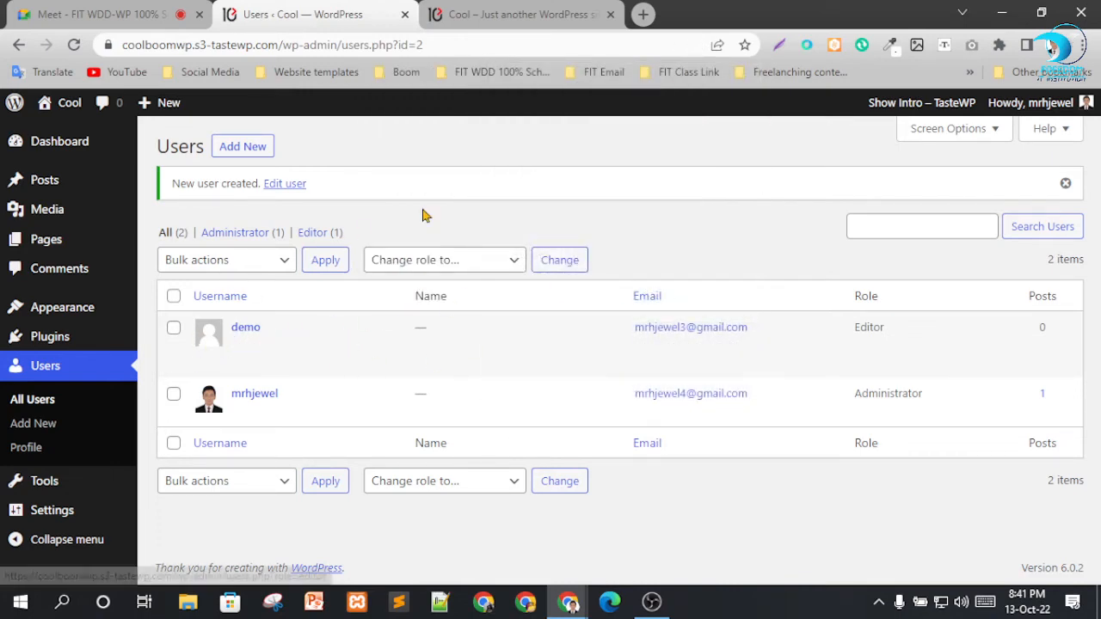
Copy the site's base address, switch to Microsoft Edge and open that address with /wp-admin appended.
drag(278, 47, 67, 57)
key(ctrl+c)
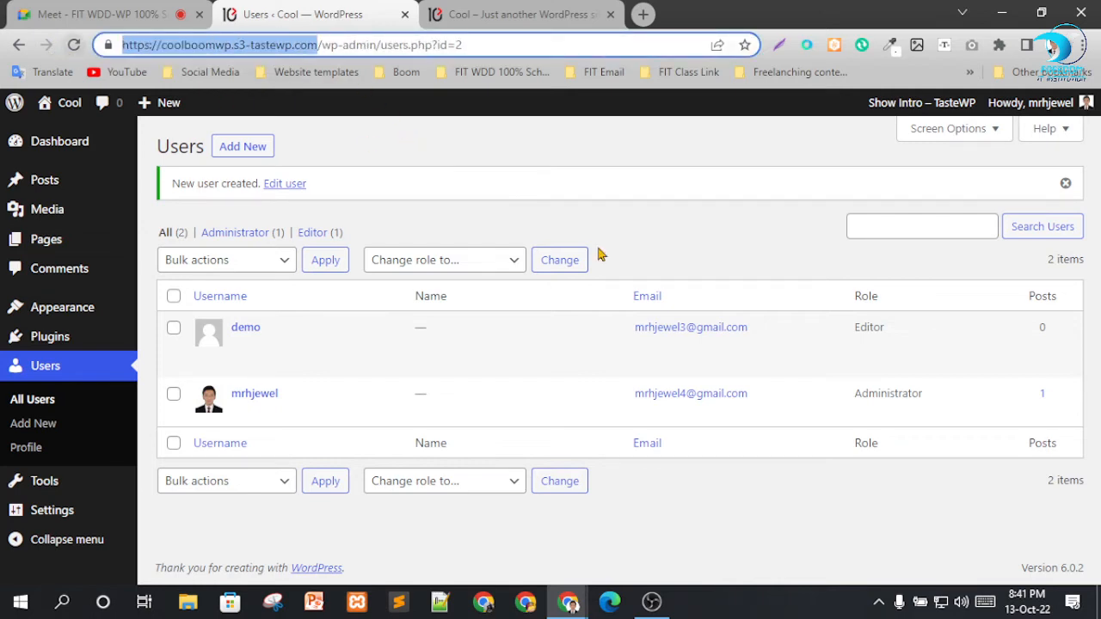
click(609, 610)
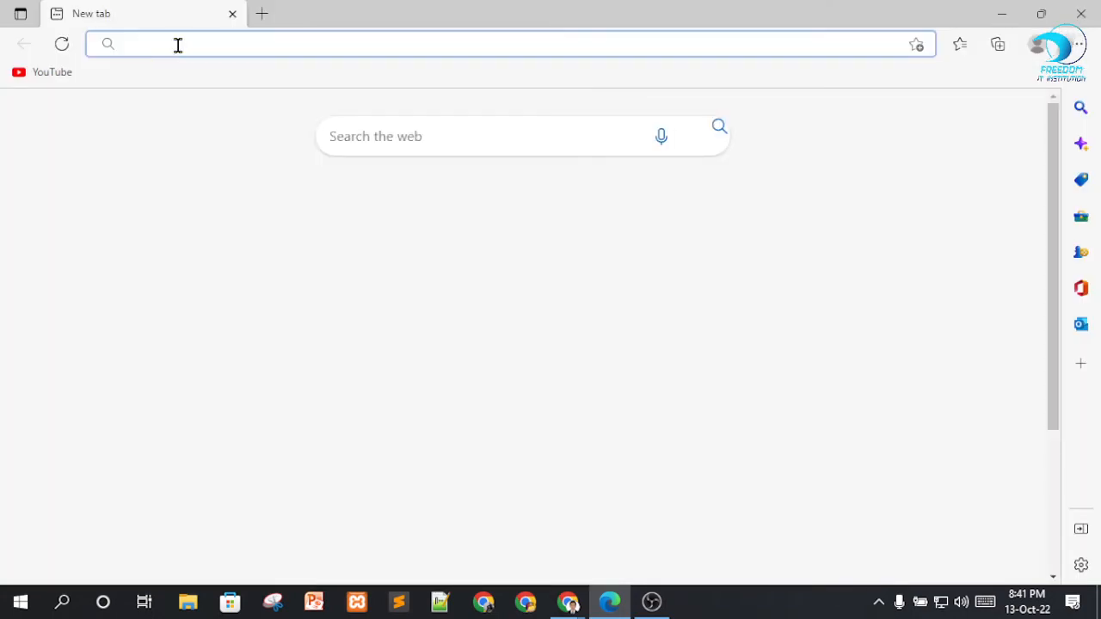
key(ctrl+v)
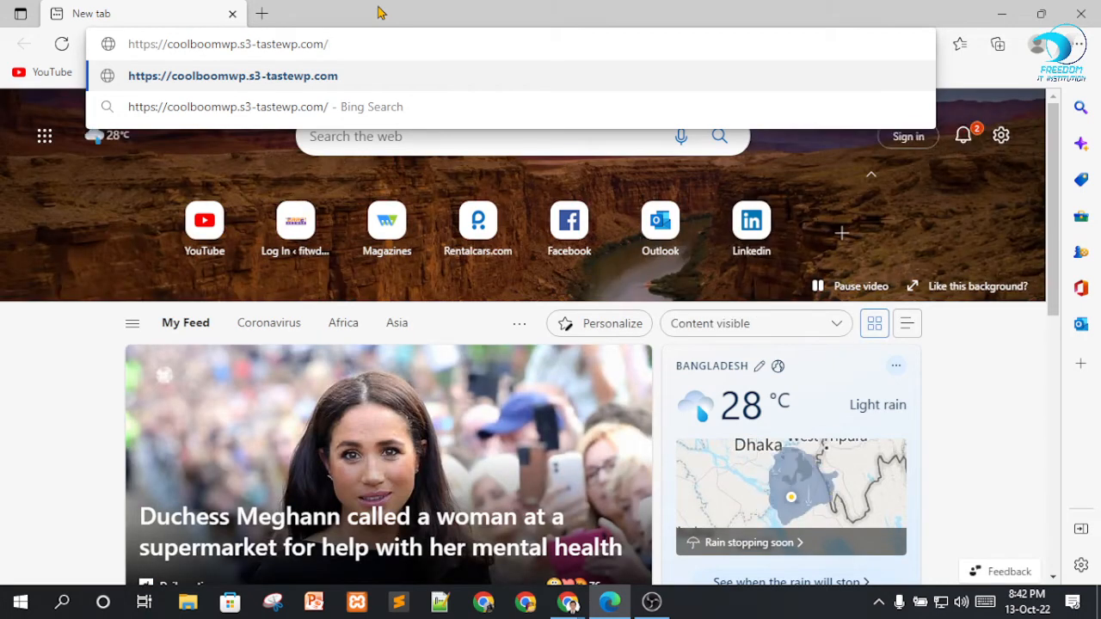
text(wp-admin)
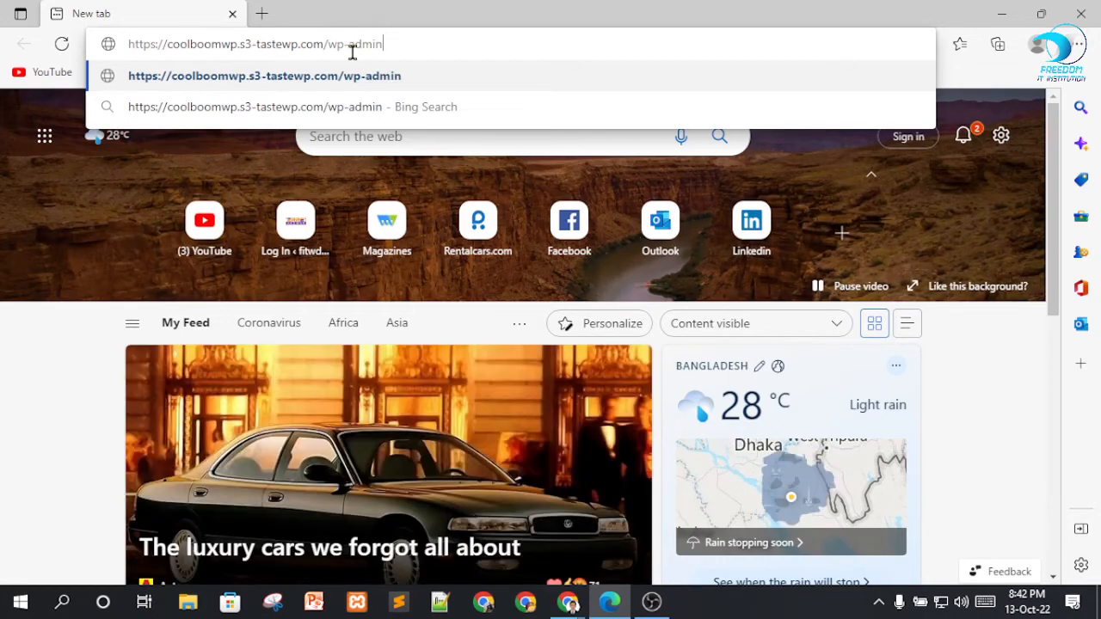
click(400, 72)
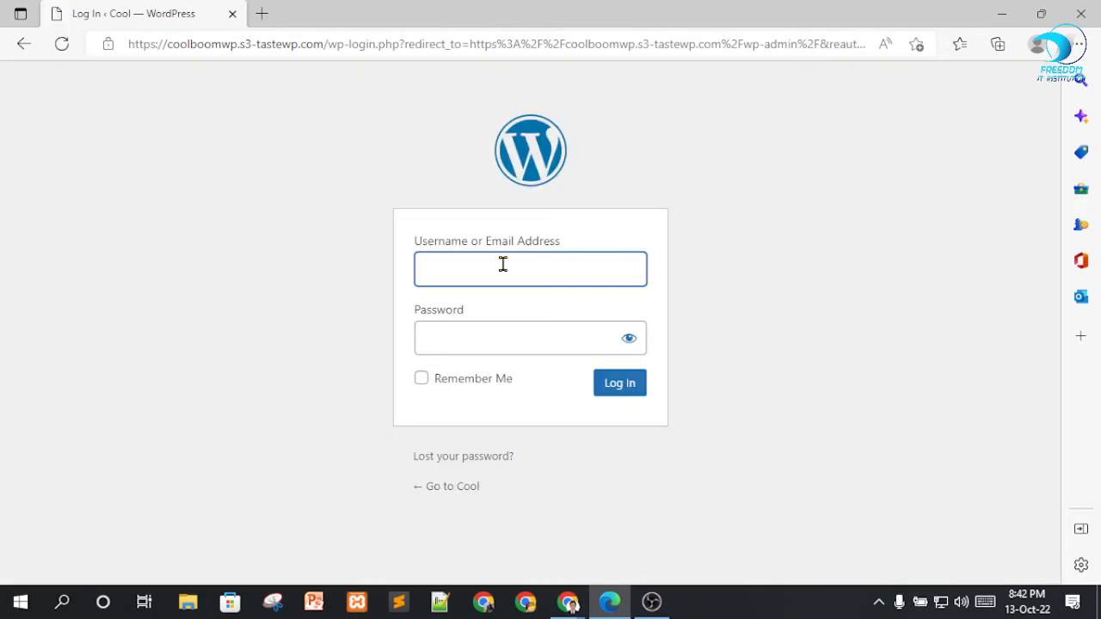
Log in to the site as demo with the account password and dismiss the saved-password notice.
click(485, 264)
text(dem)
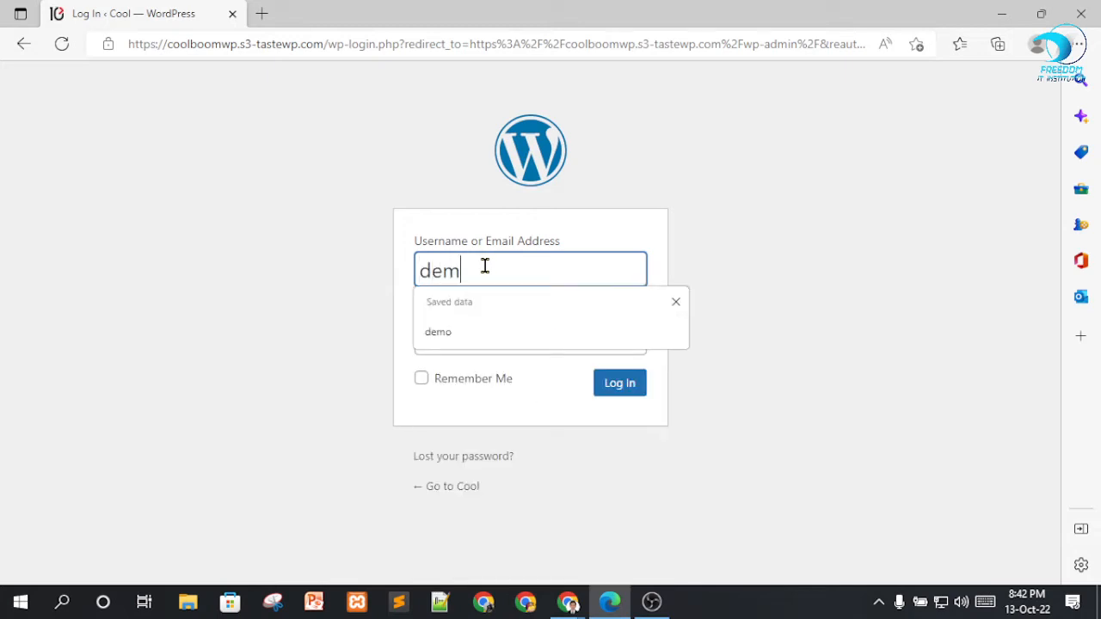
text(o)
key(Tab)
text(dem)
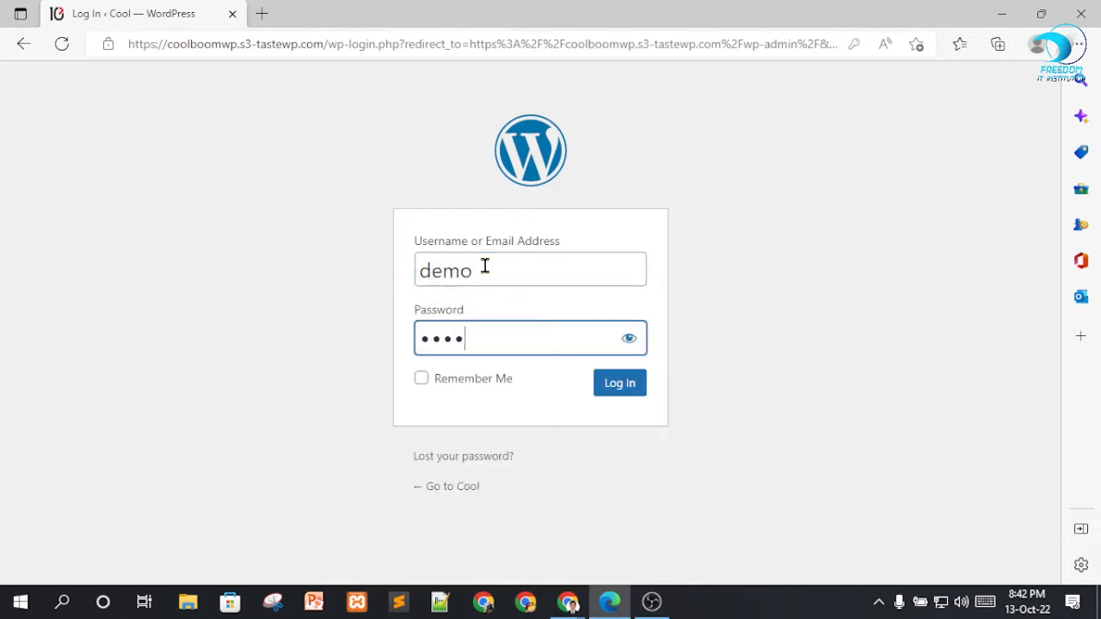
text(o)
click(613, 389)
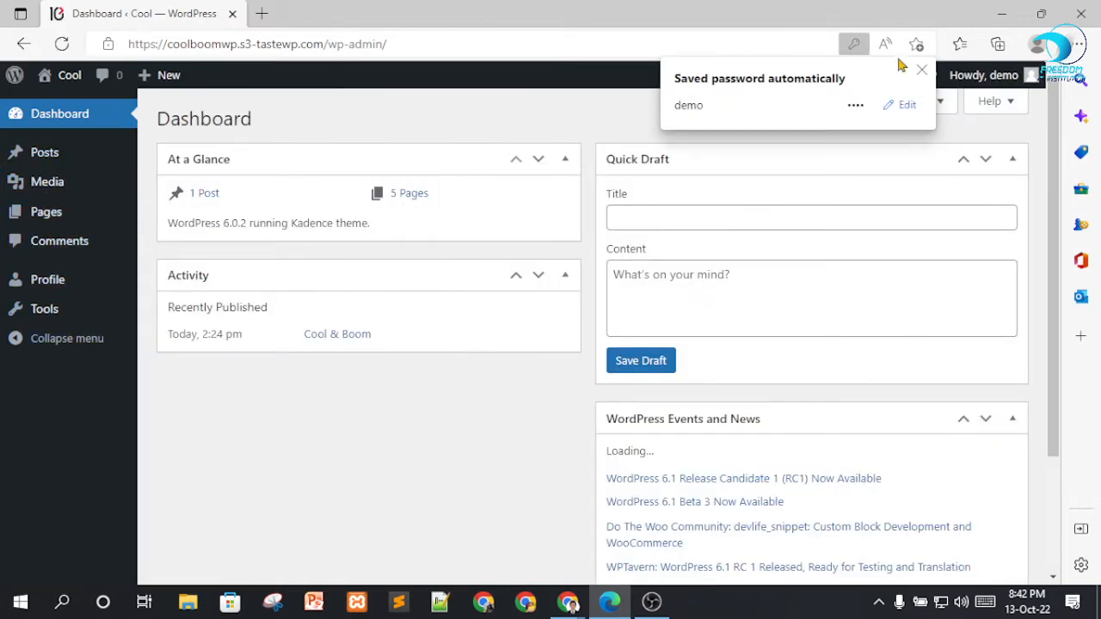
click(921, 70)
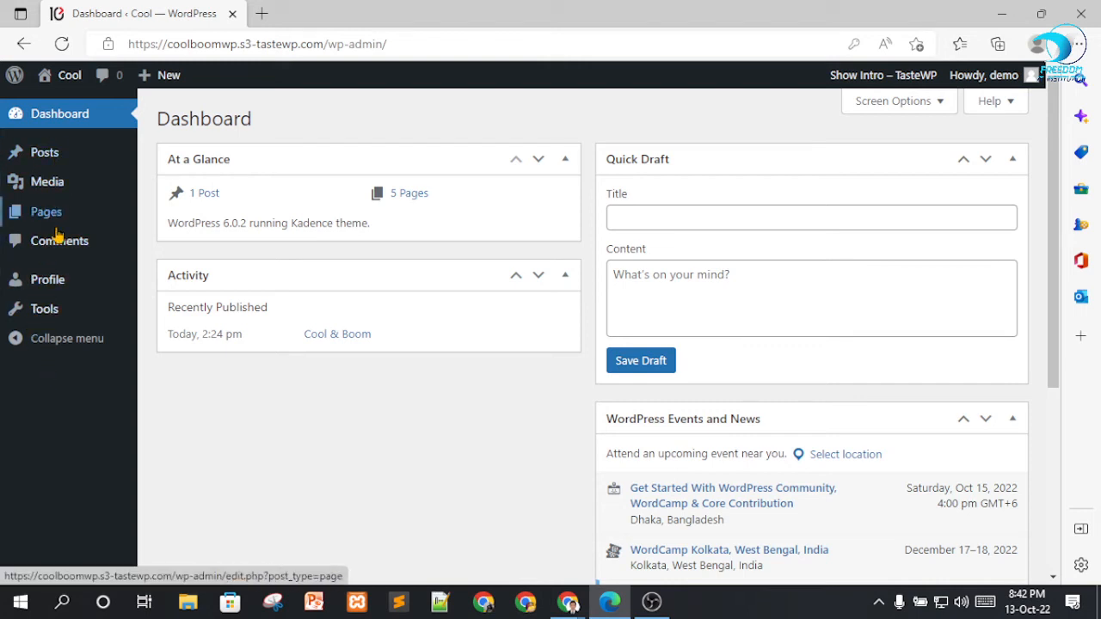
Switch to the Google Meet call in Chrome, dismiss the raised-hand notice, check the participant list and close it.
click(568, 601)
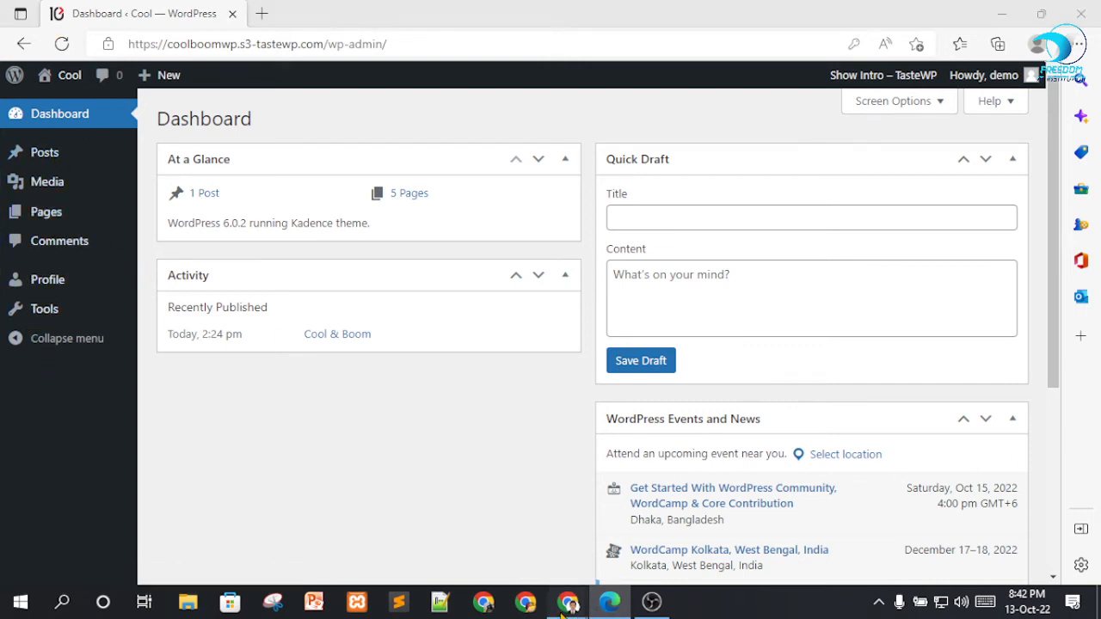
click(533, 519)
key(ctrl+shift+Tab)
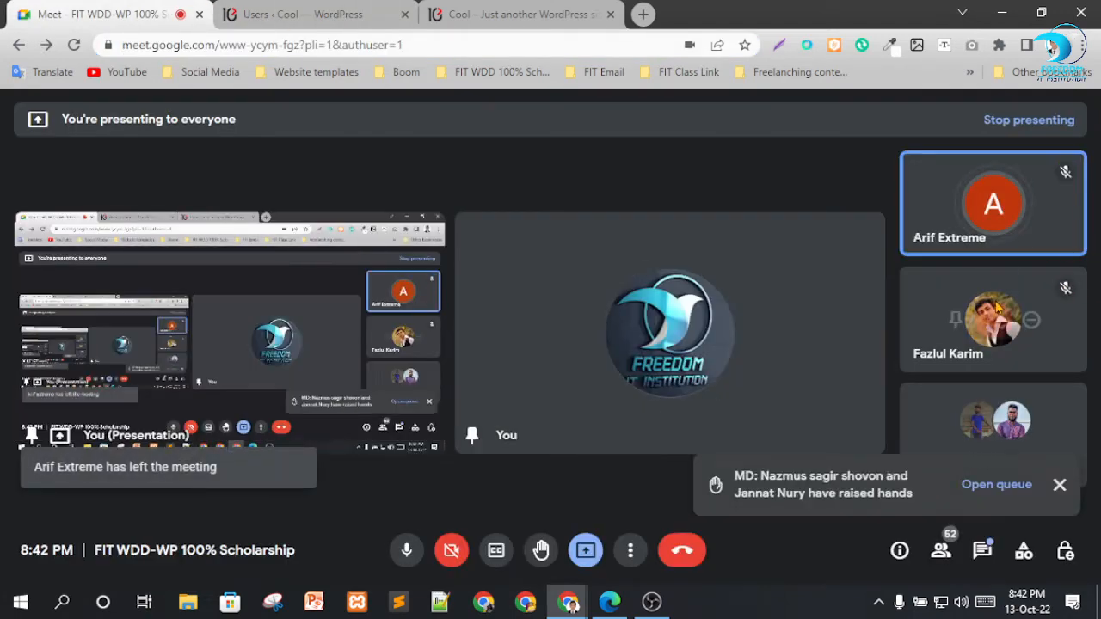
click(1059, 486)
click(941, 552)
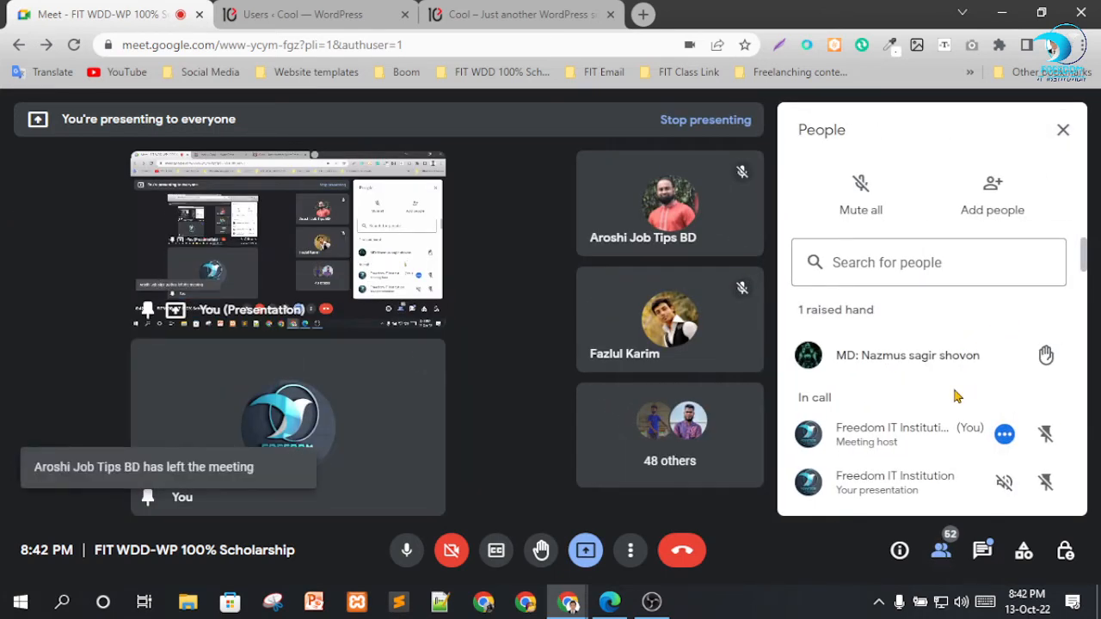
scroll(940, 387, down, 6)
scroll(929, 426, up, 4)
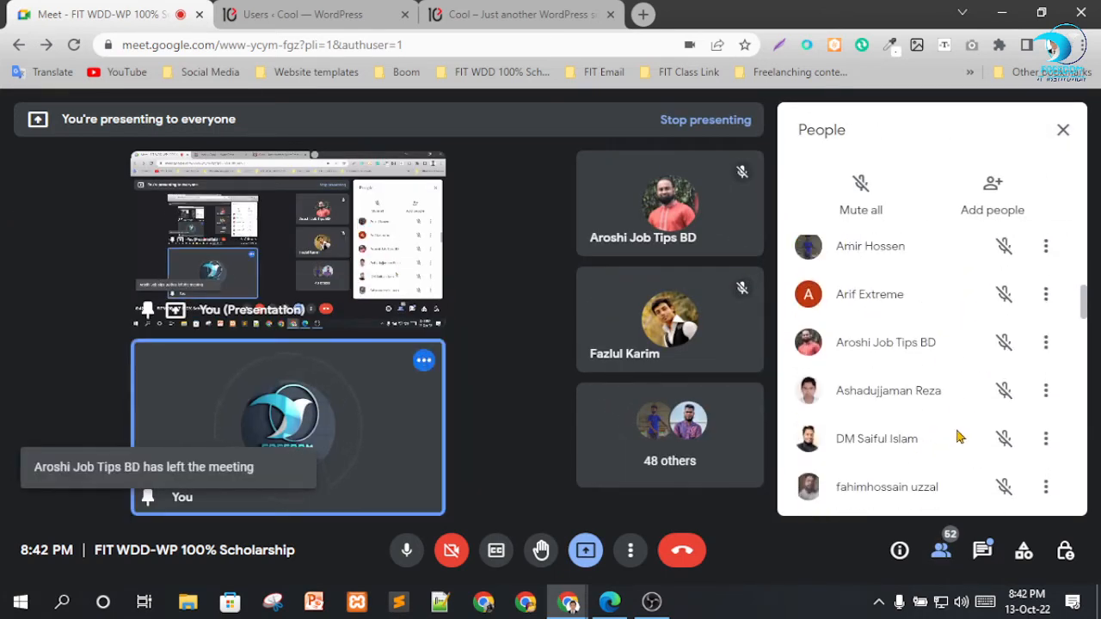
scroll(910, 368, up, 5)
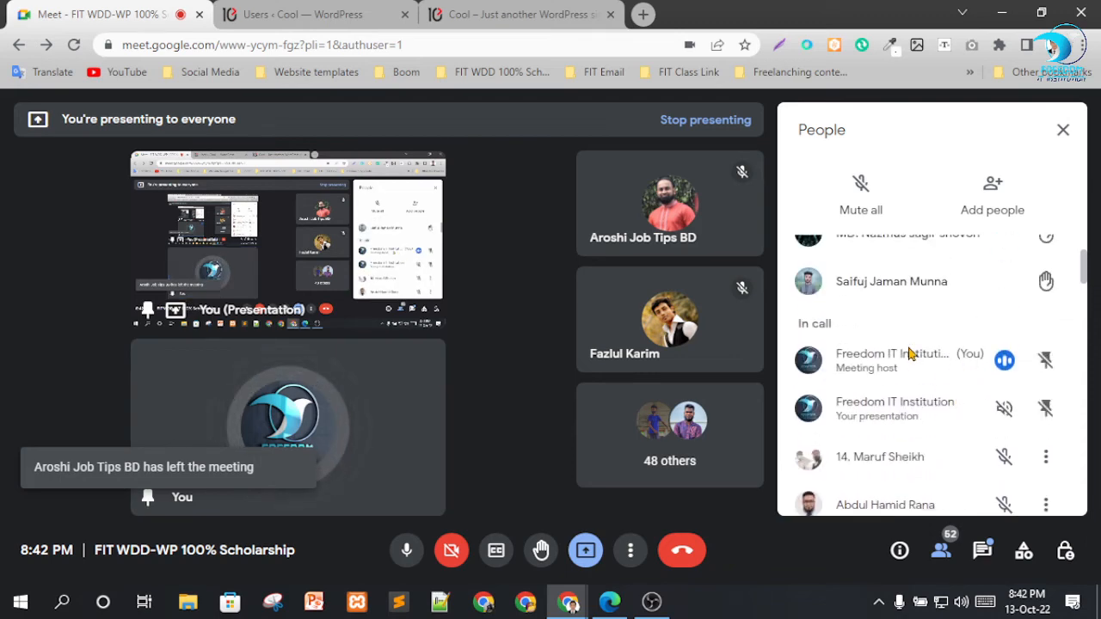
scroll(912, 368, down, 8)
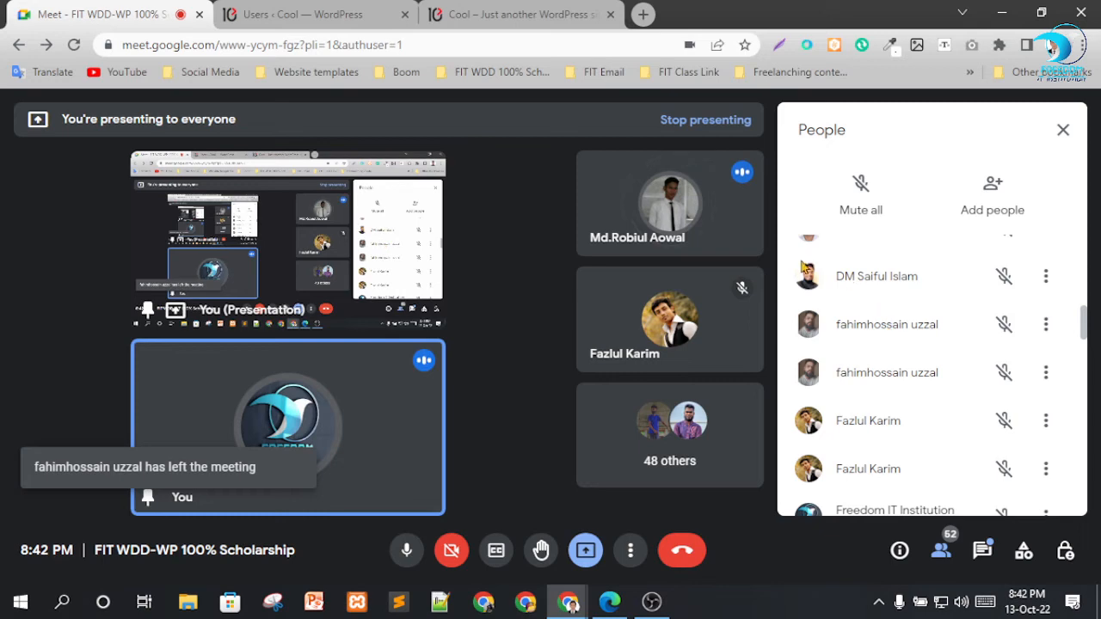
mouse_move(650, 254)
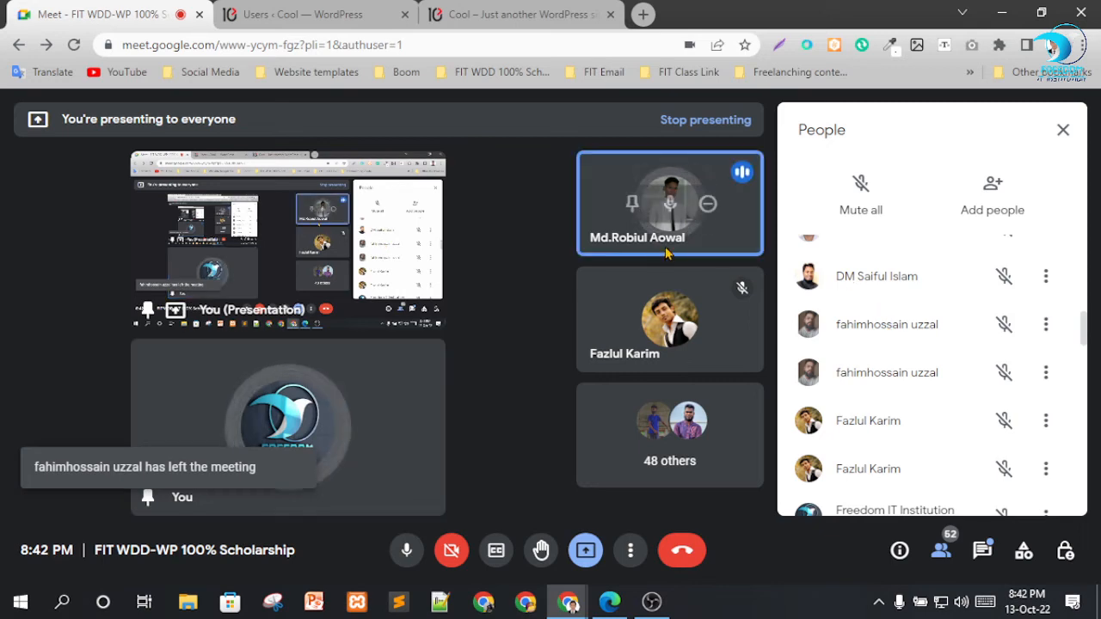
click(1063, 130)
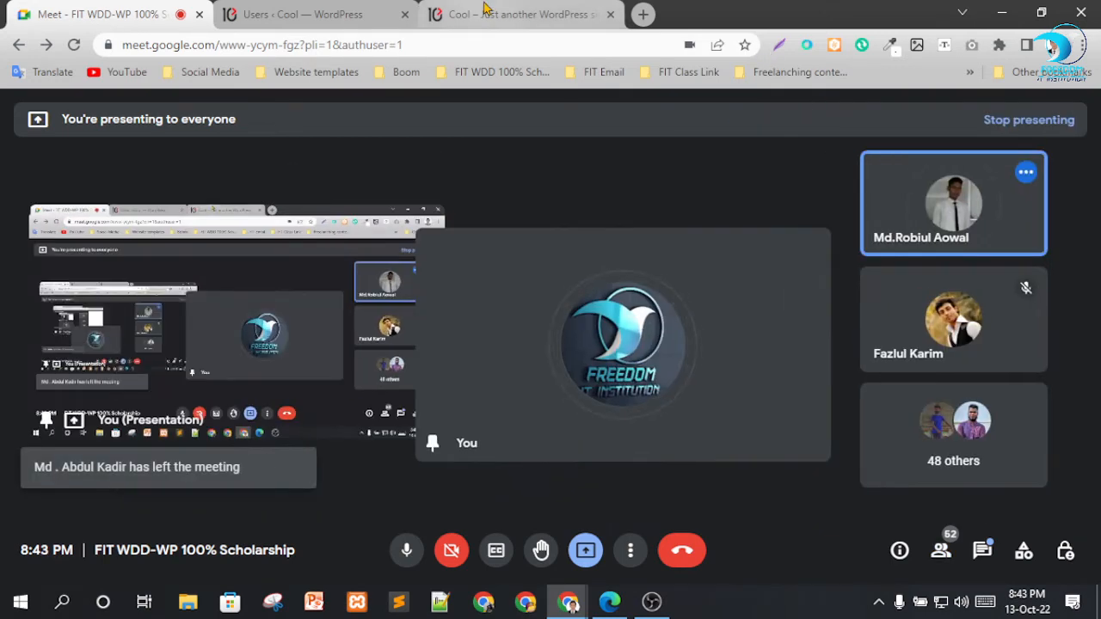
Return to Microsoft Edge, examine which admin menus the Editor account offers, and close the browser window.
click(610, 601)
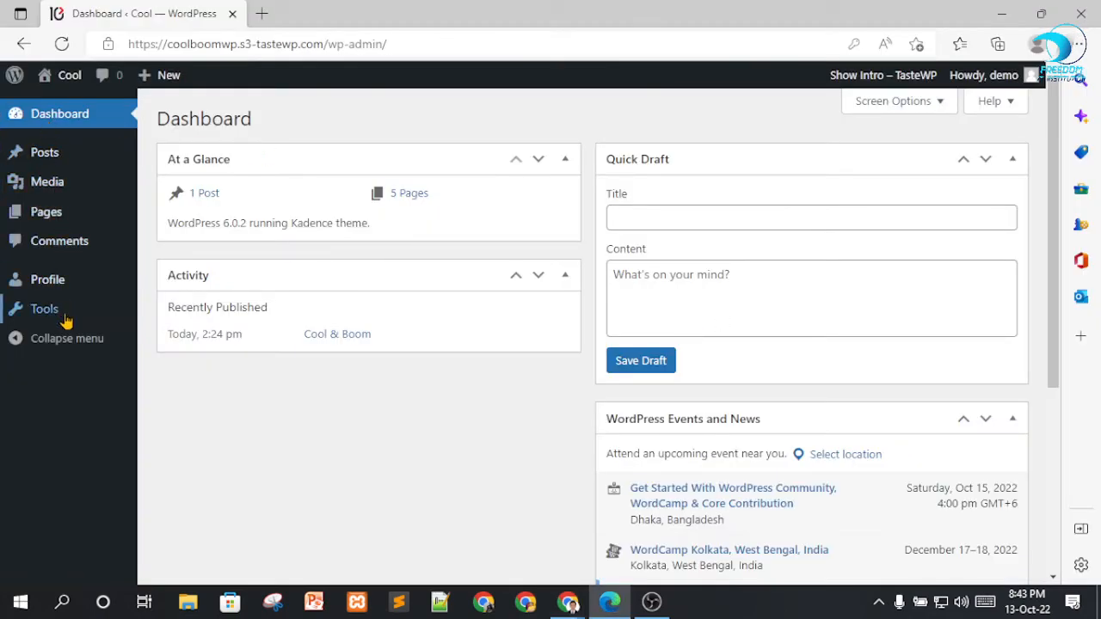
mouse_move(101, 156)
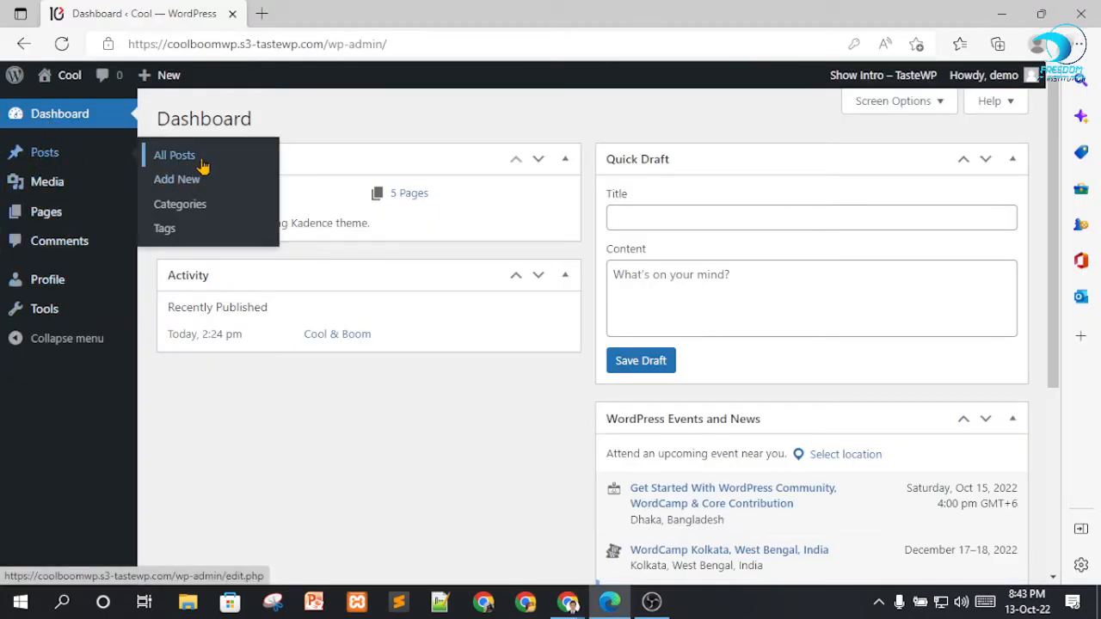
mouse_move(49, 181)
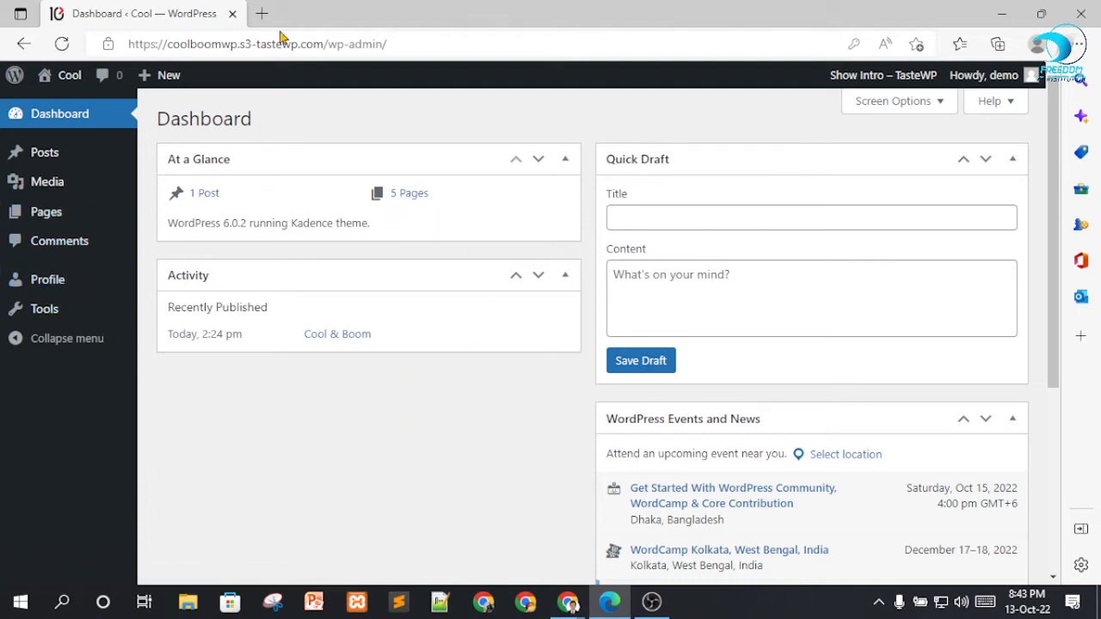
click(1083, 11)
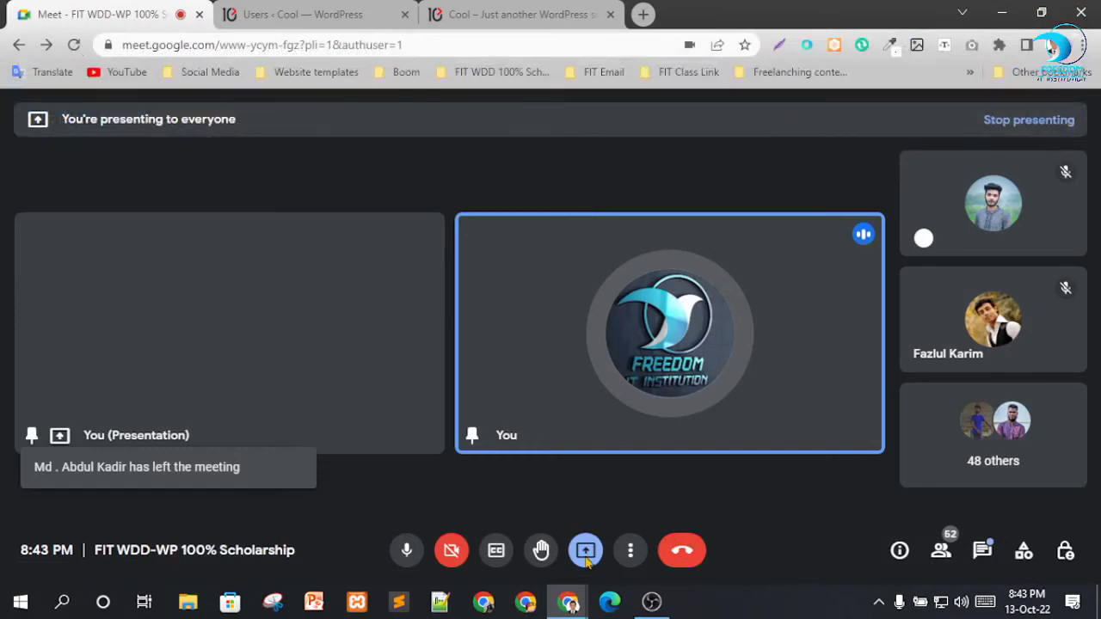
In Chrome's WordPress users list, edit the demo user, change the role to Administrator and update the user.
click(492, 14)
click(314, 14)
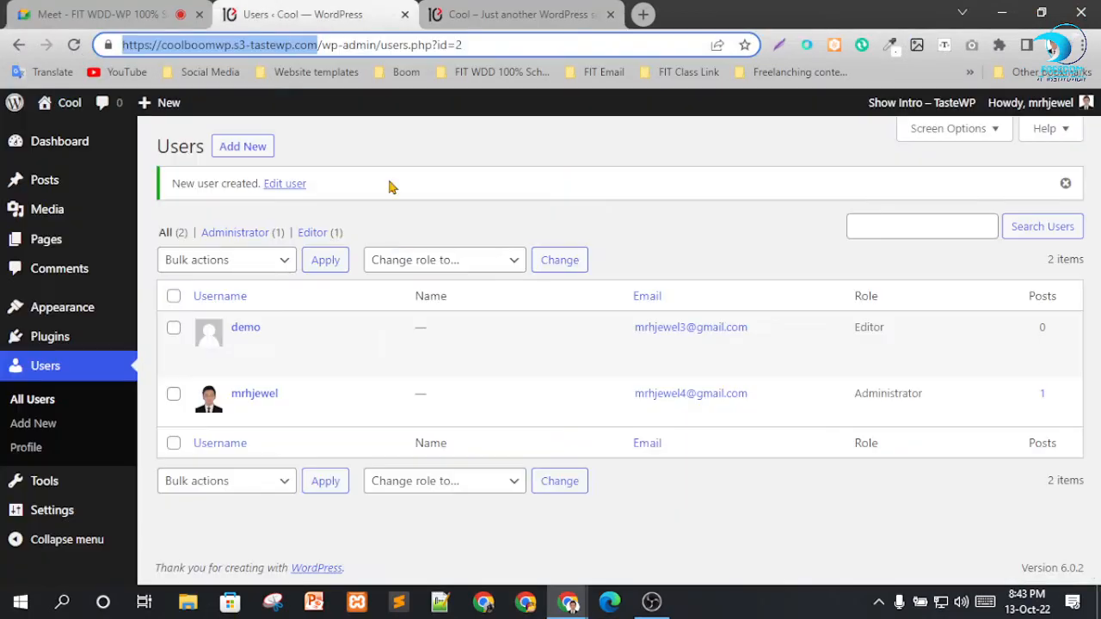
click(241, 346)
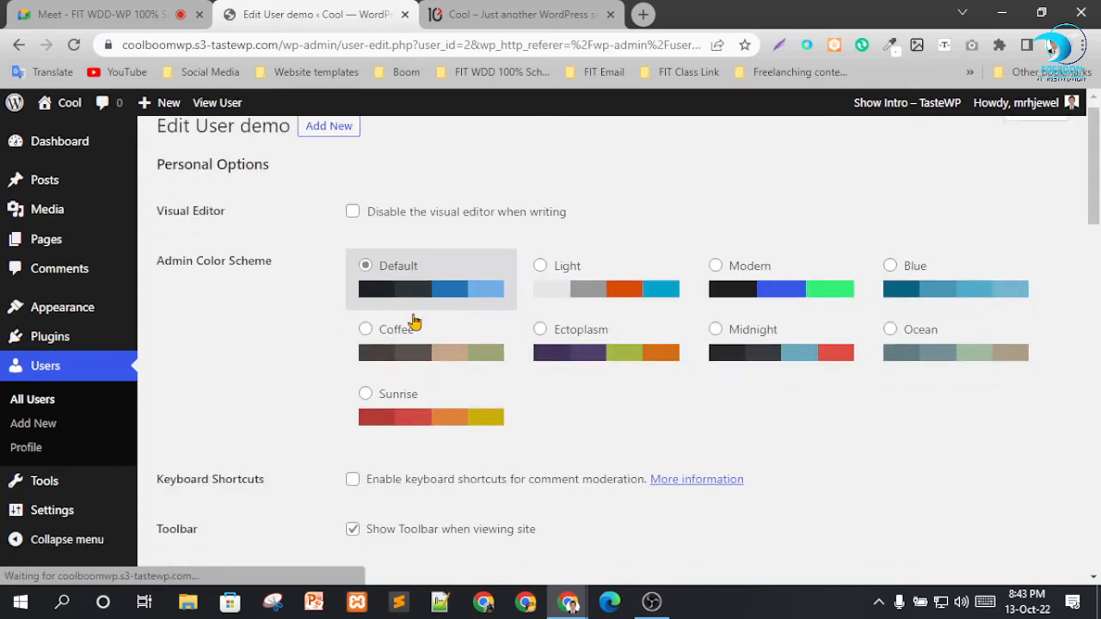
scroll(307, 326, down, 4)
click(495, 358)
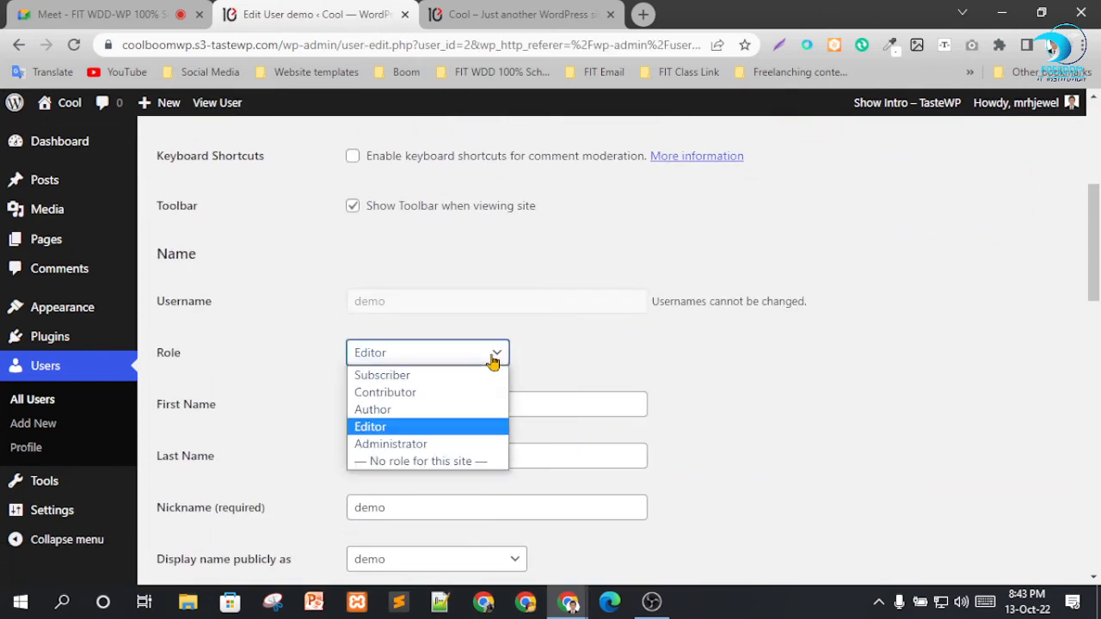
click(392, 444)
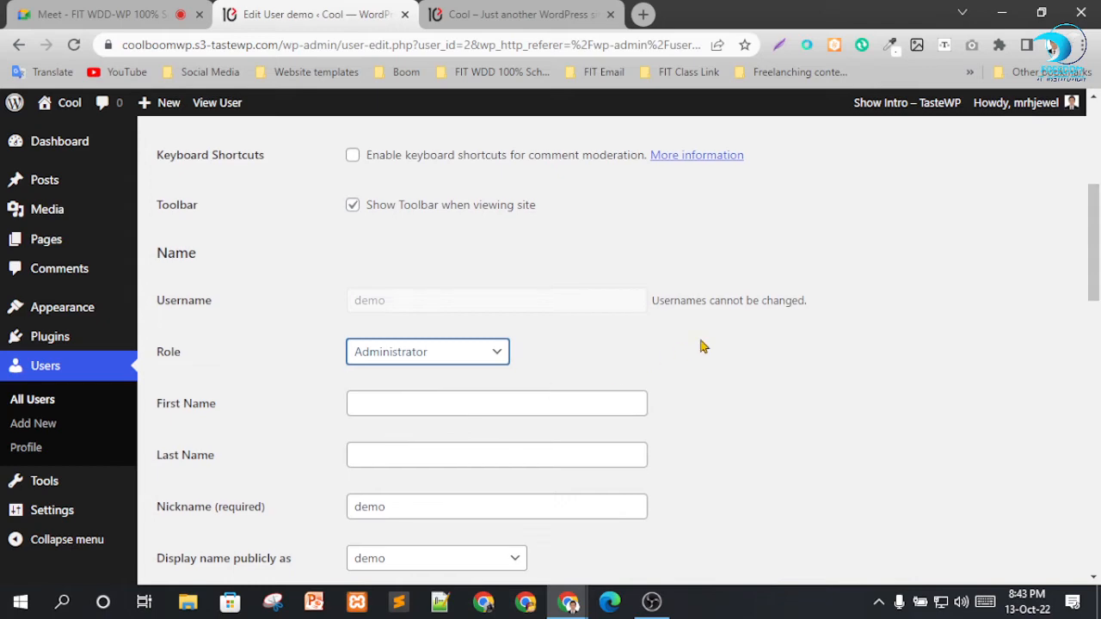
scroll(329, 455, down, 3)
scroll(330, 455, down, 8)
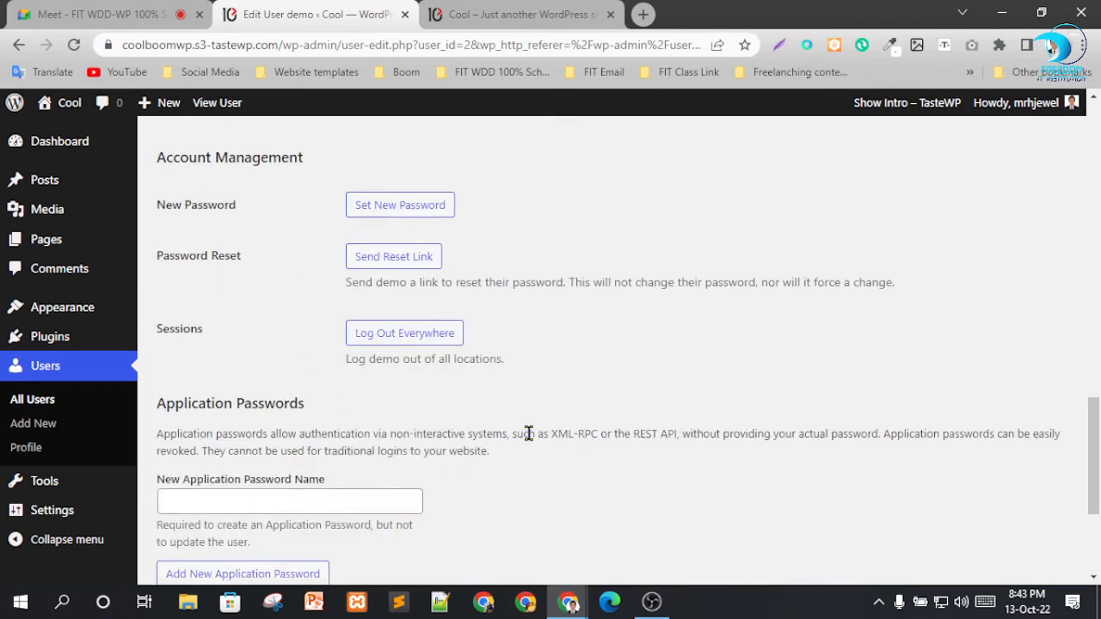
scroll(283, 540, down, 2)
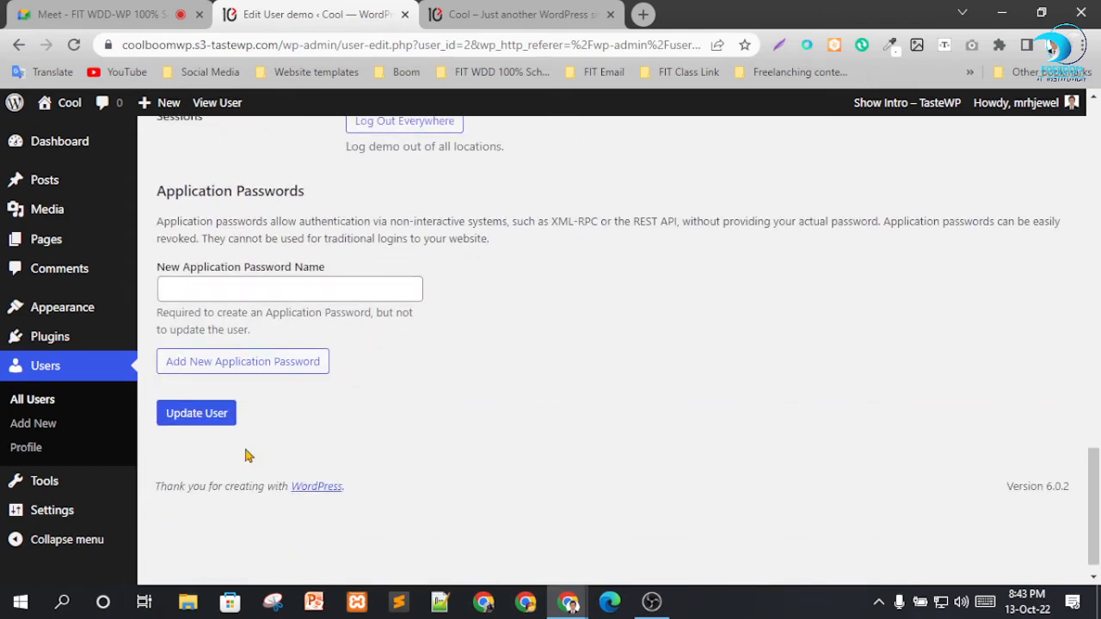
click(196, 415)
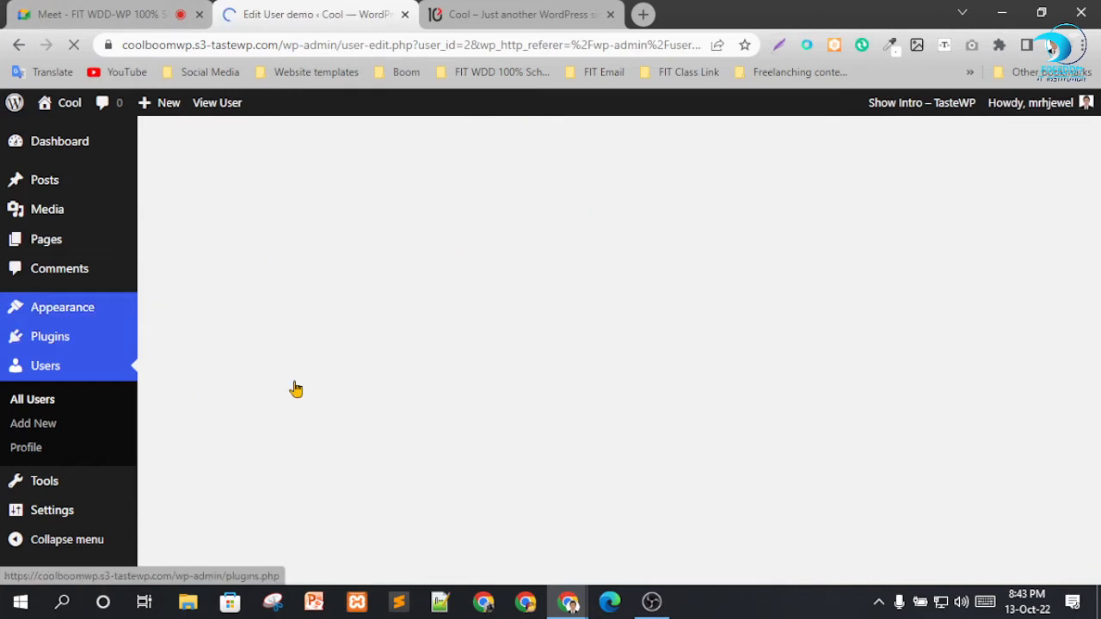
click(608, 603)
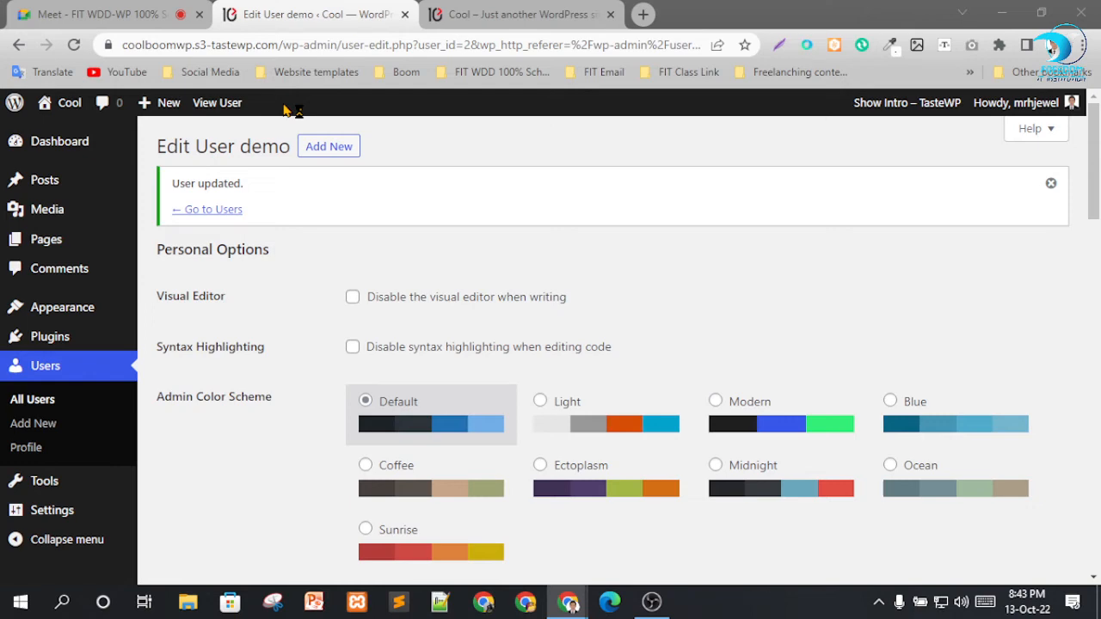
text(https://coolboomwp.s3-tastewp.com/)
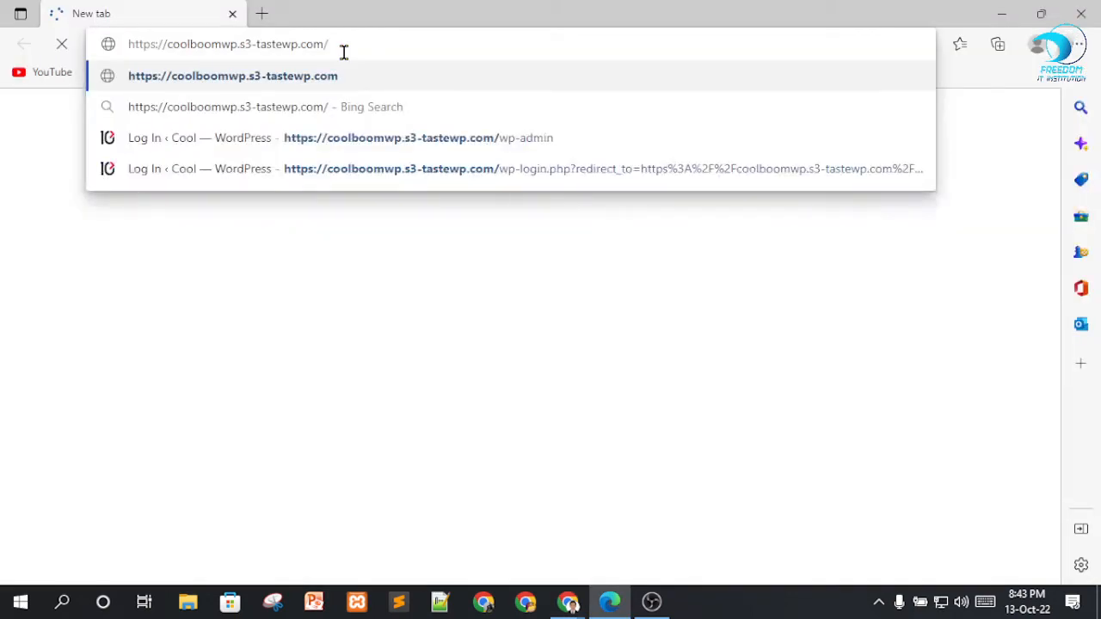
text(wp)
text(-)
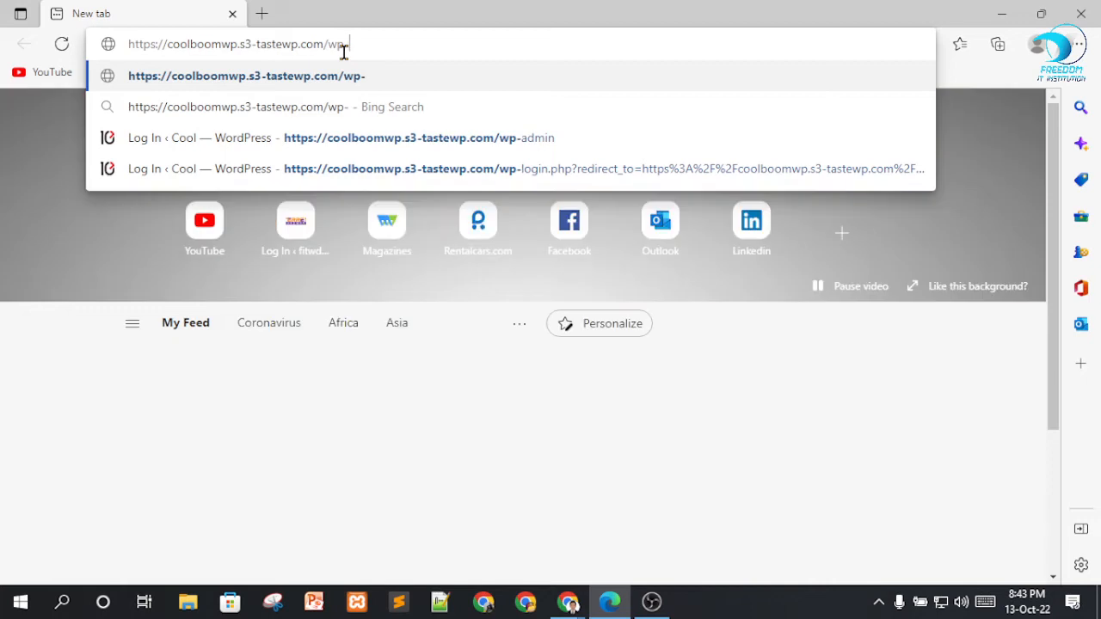
text(admin)
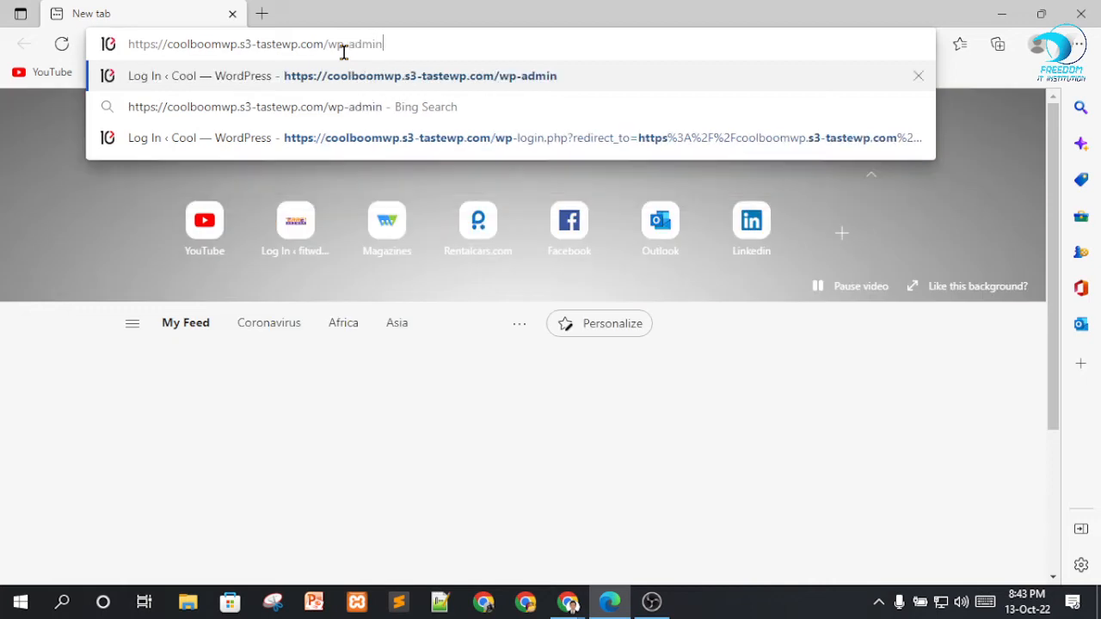
key(Return)
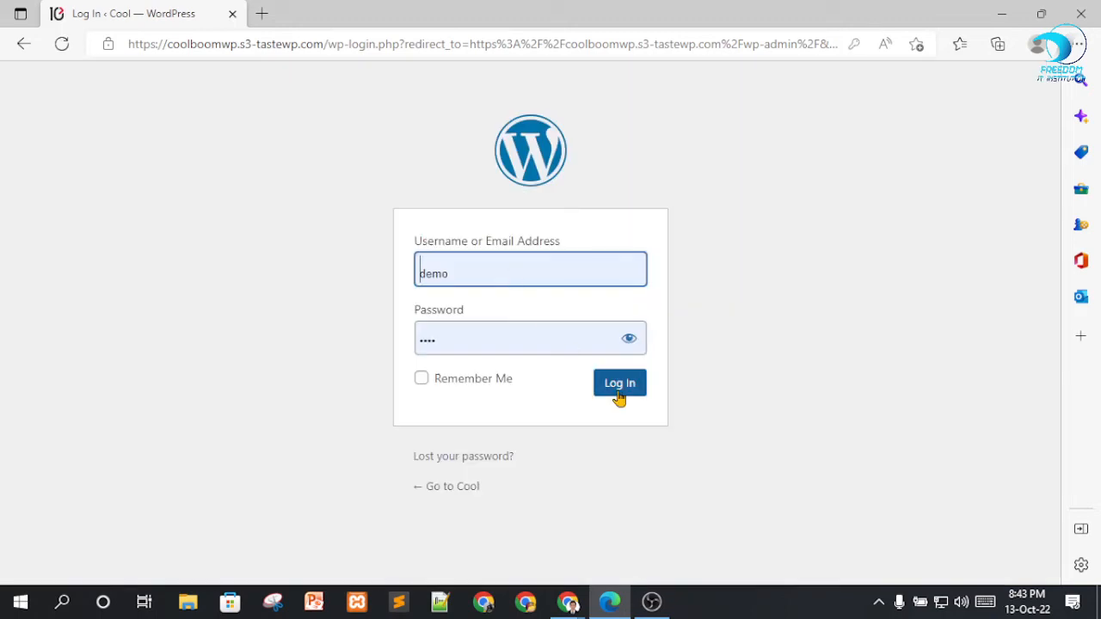
click(621, 389)
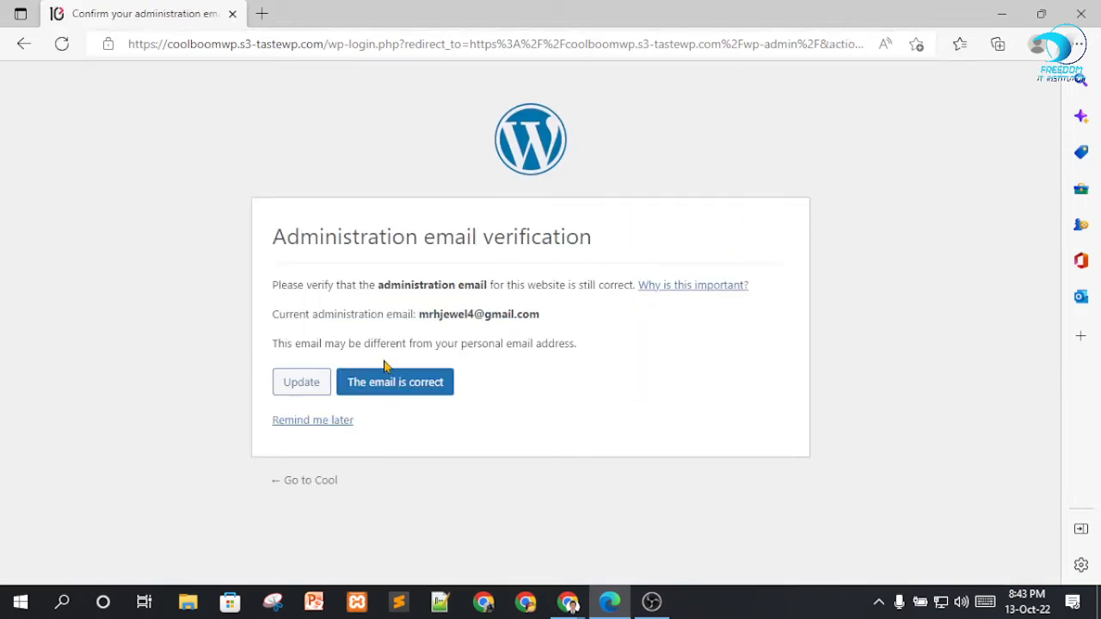
click(310, 420)
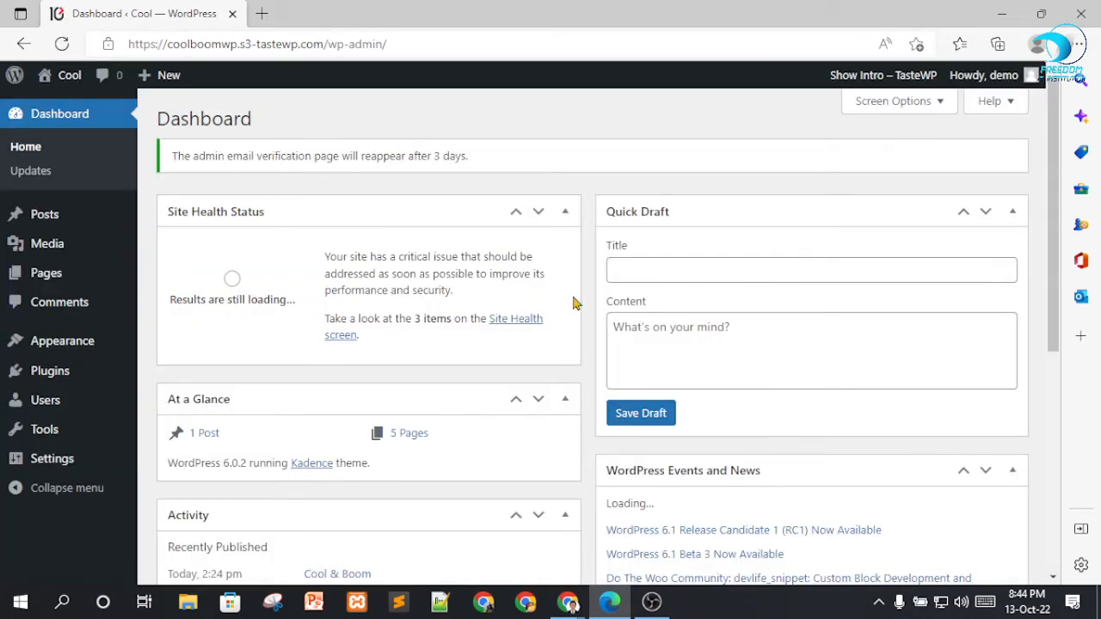
Examine the dashboard and which admin menus the Administrator account offers, and close the Edge window.
scroll(35, 189, down, 1)
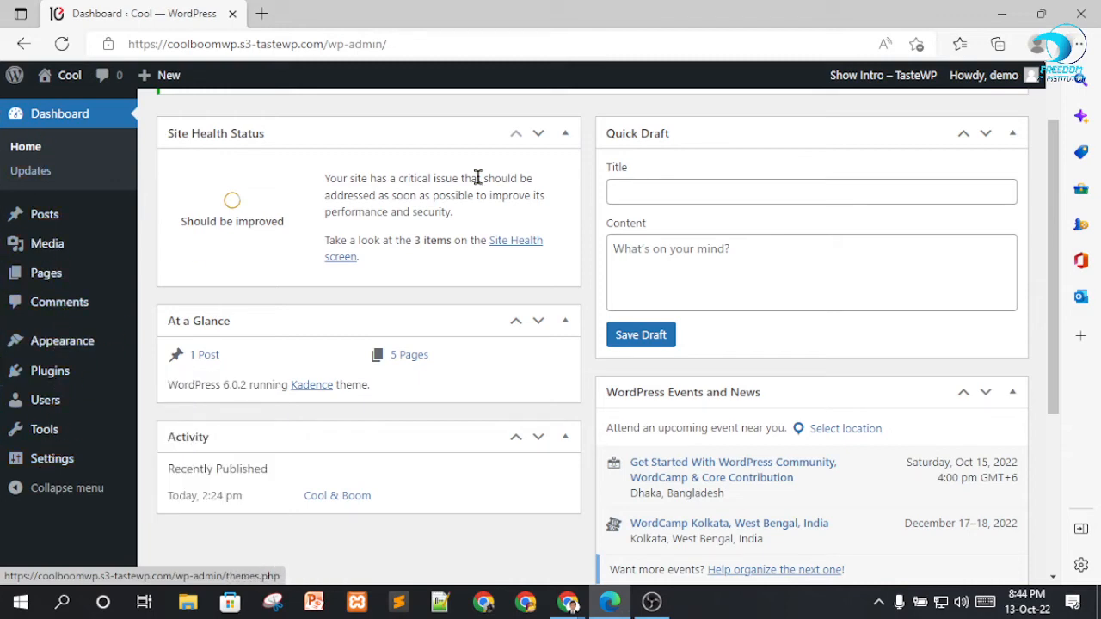
scroll(599, 383, up, 1)
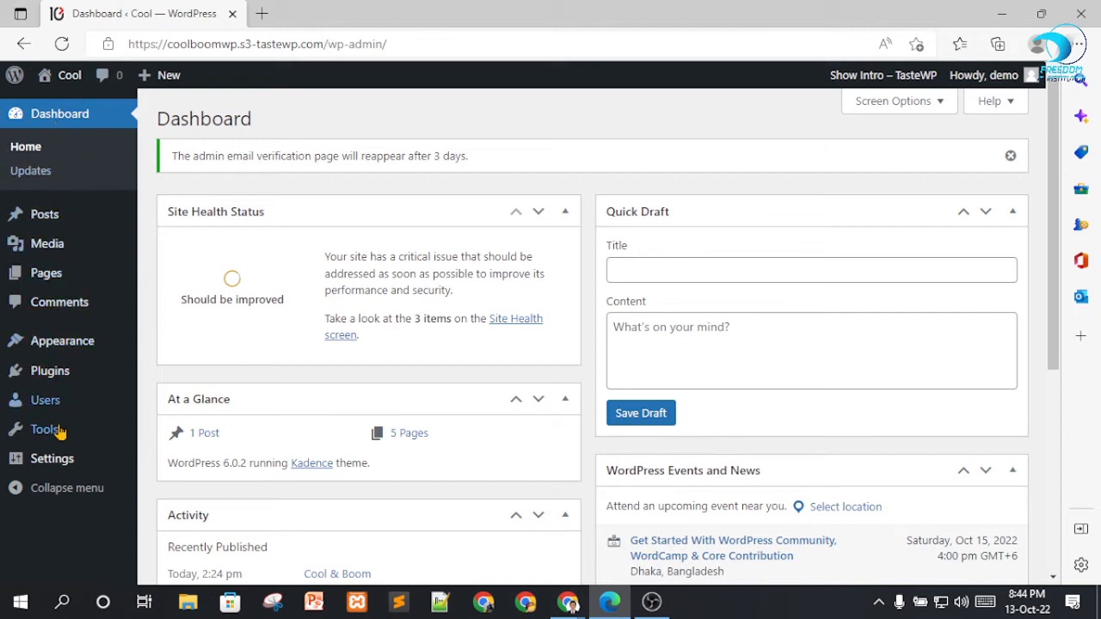
mouse_move(58, 460)
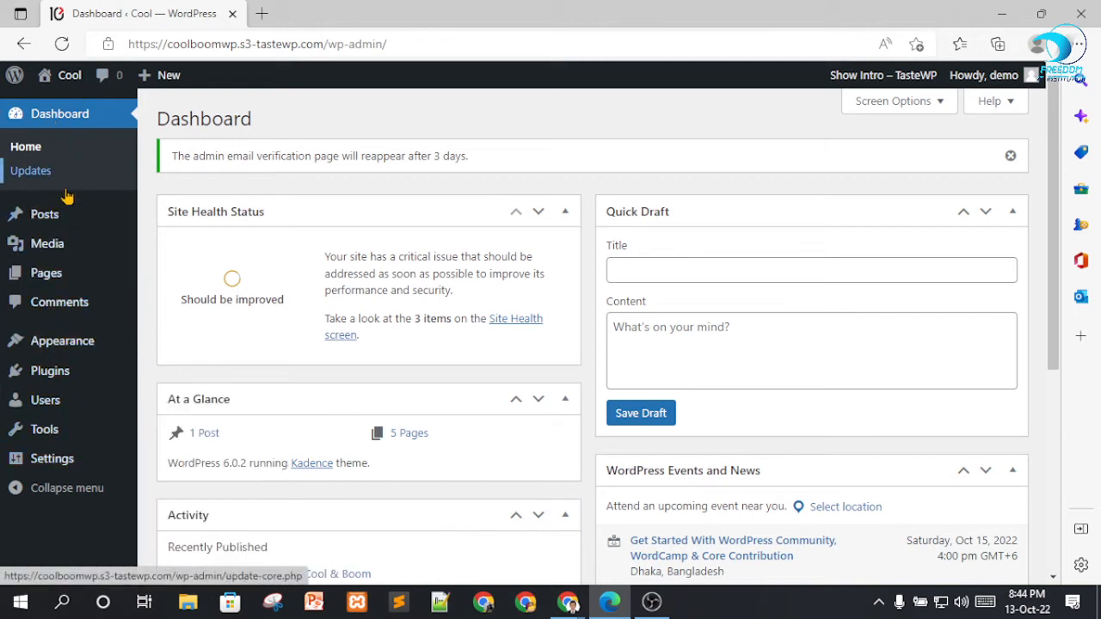
mouse_move(62, 340)
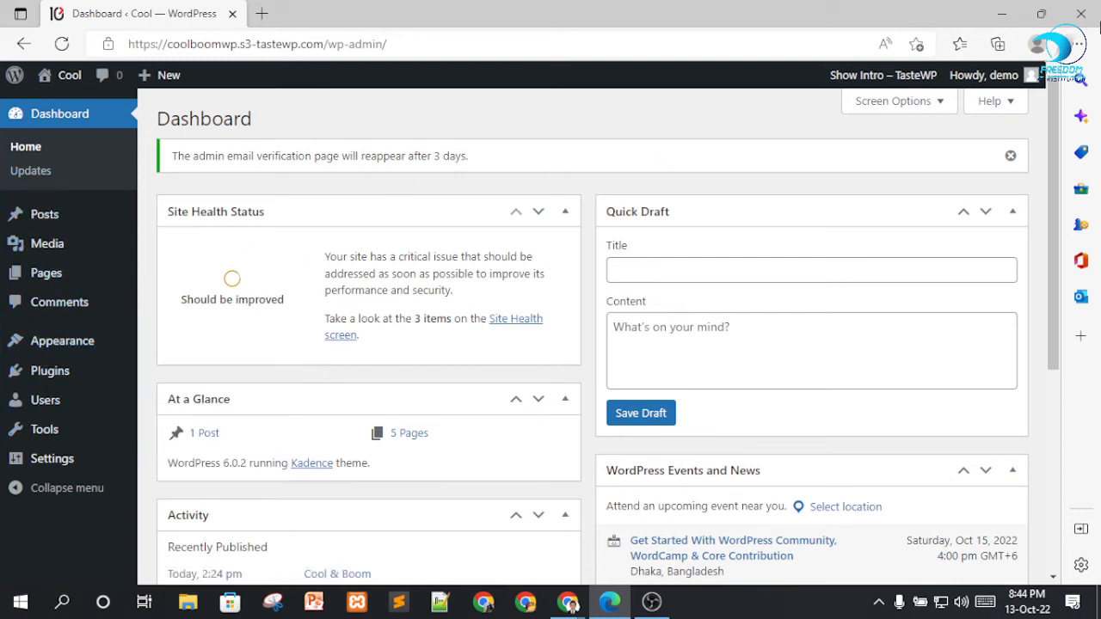
click(1096, 12)
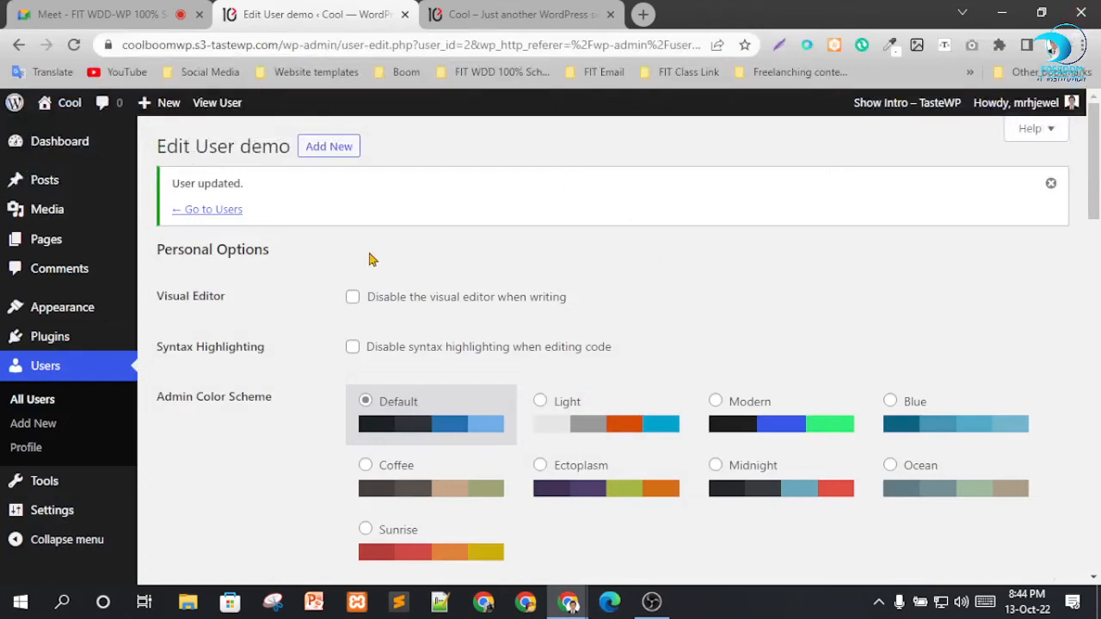
Review the demo user's account management options in Chrome and open the Site Health tool in a new tab.
scroll(370, 258, down, 15)
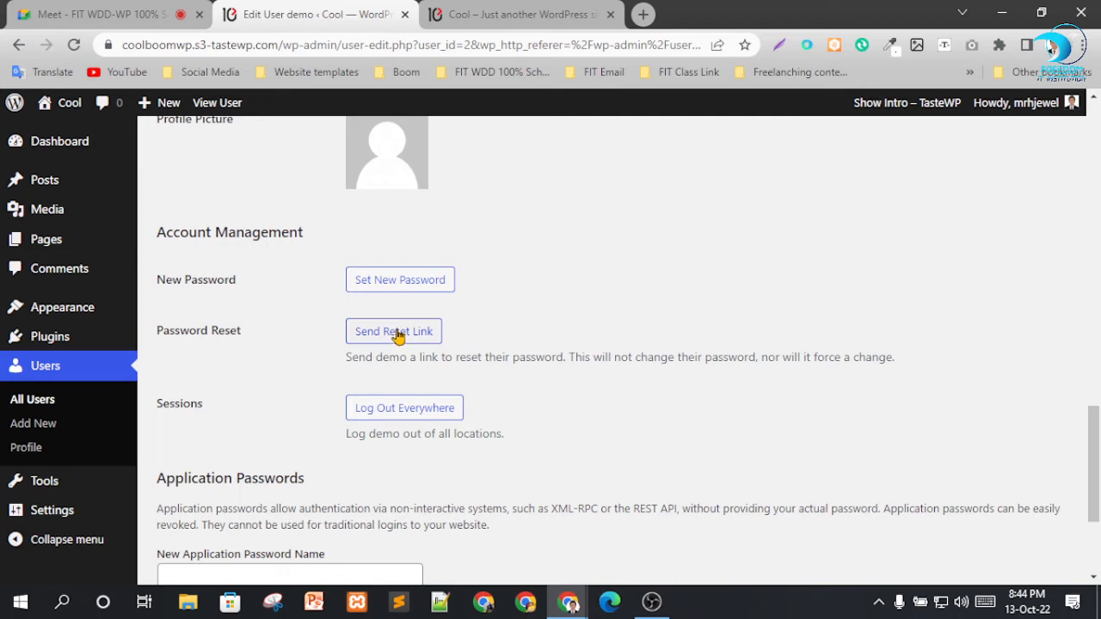
scroll(466, 344, down, 2)
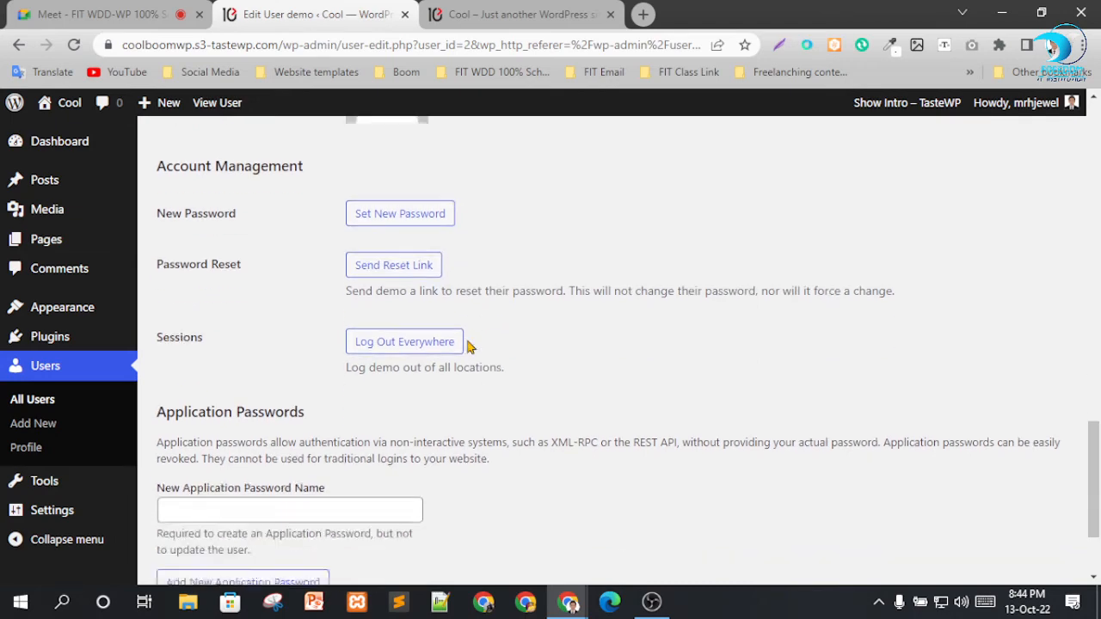
mouse_move(68, 482)
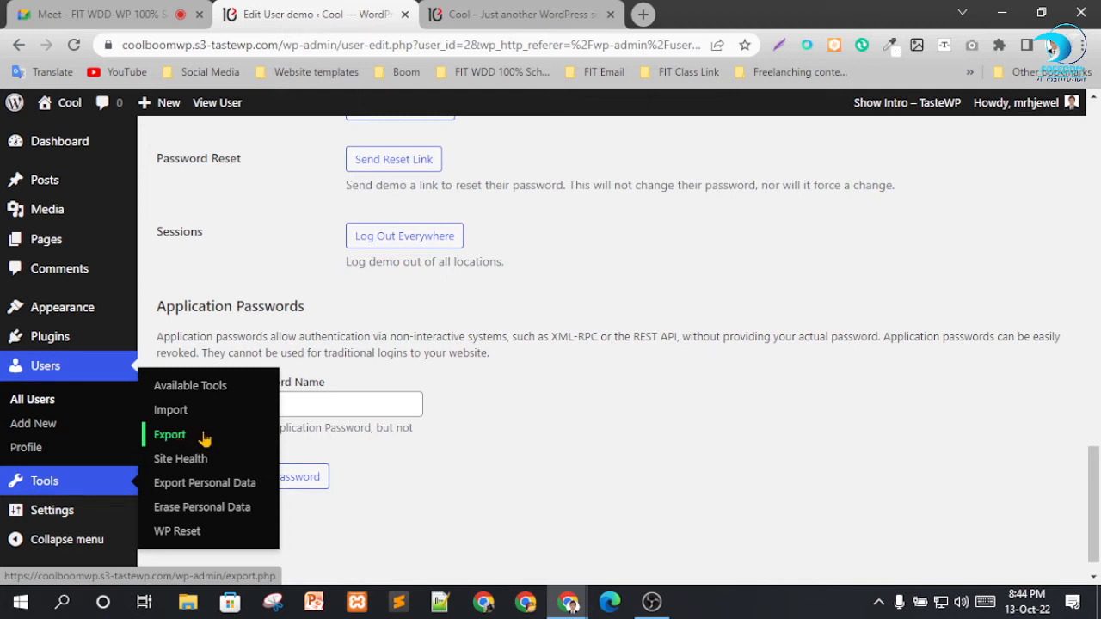
right_click(183, 471)
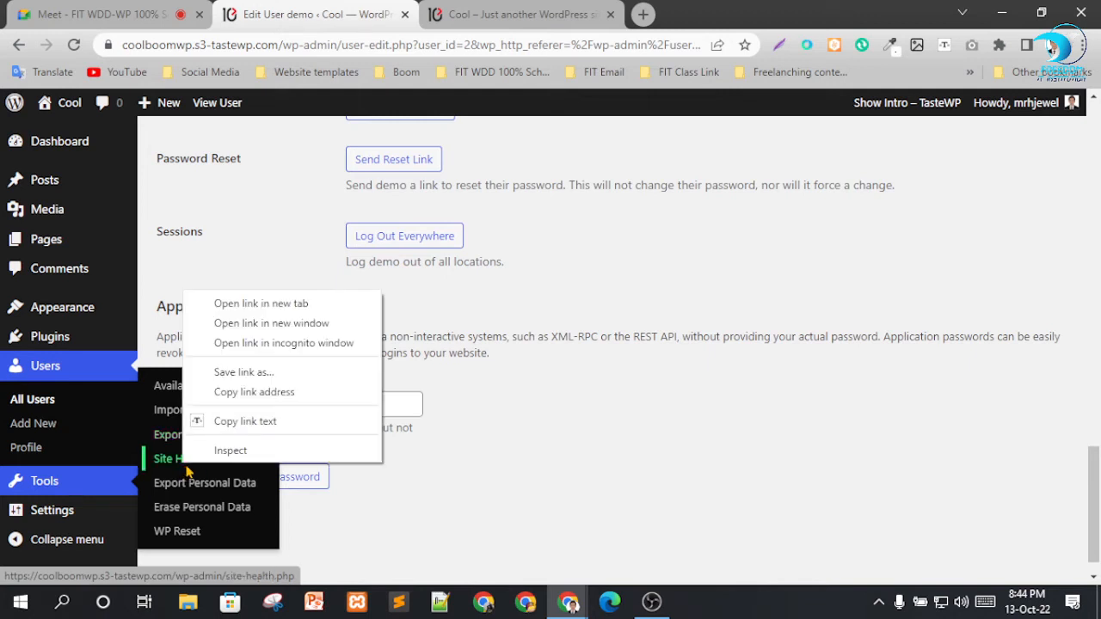
click(234, 306)
click(496, 11)
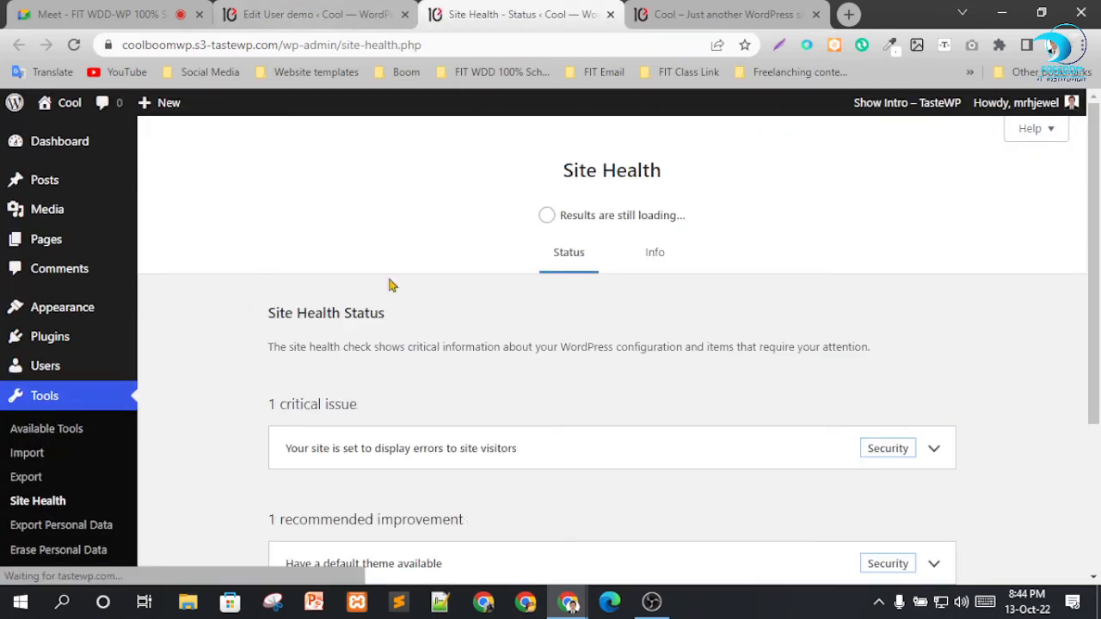
Examine the Site Health status and its overall rating, and look through the Site Health Info page.
scroll(641, 300, down, 3)
scroll(619, 342, up, 3)
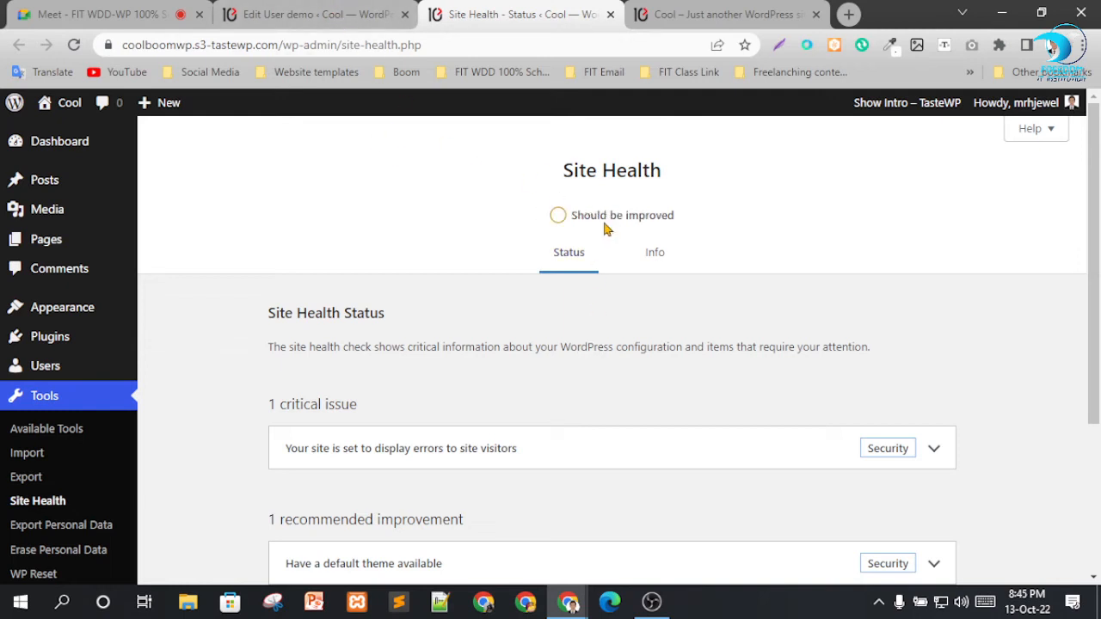
drag(588, 214, 717, 233)
click(817, 247)
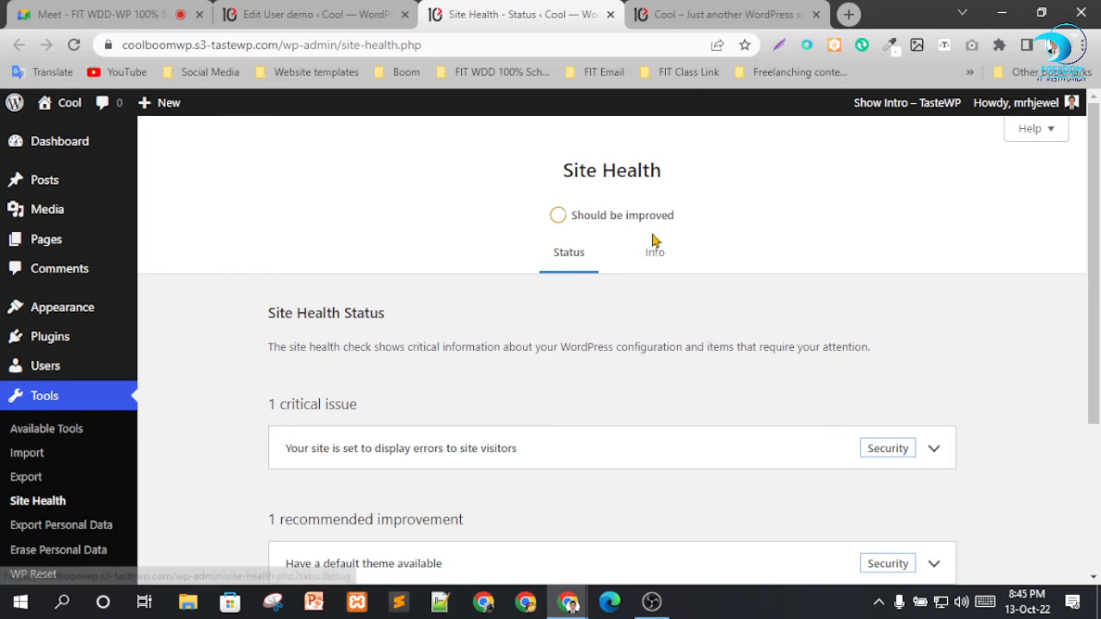
click(654, 259)
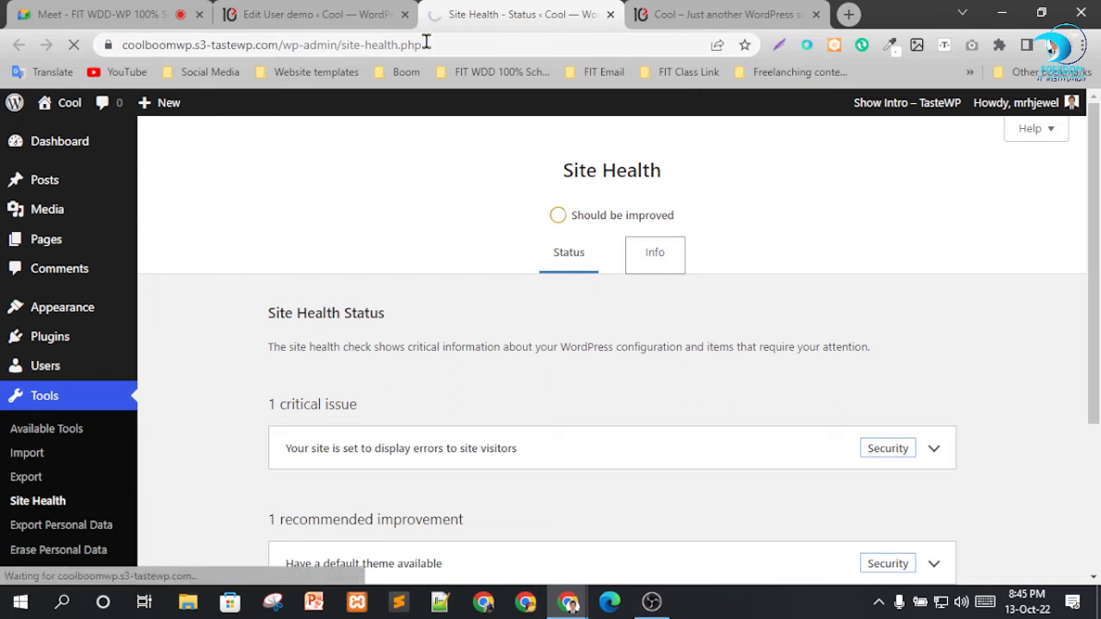
scroll(712, 267, down, 1)
scroll(620, 308, up, 1)
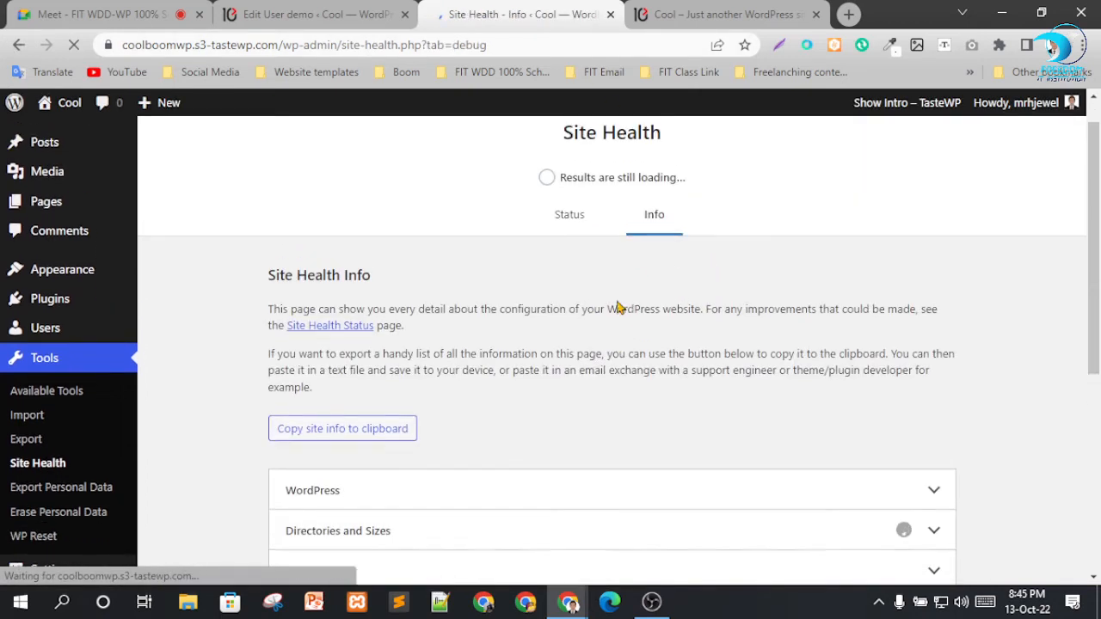
Return to the Edit User page for demo and show the available Tools options.
click(319, 12)
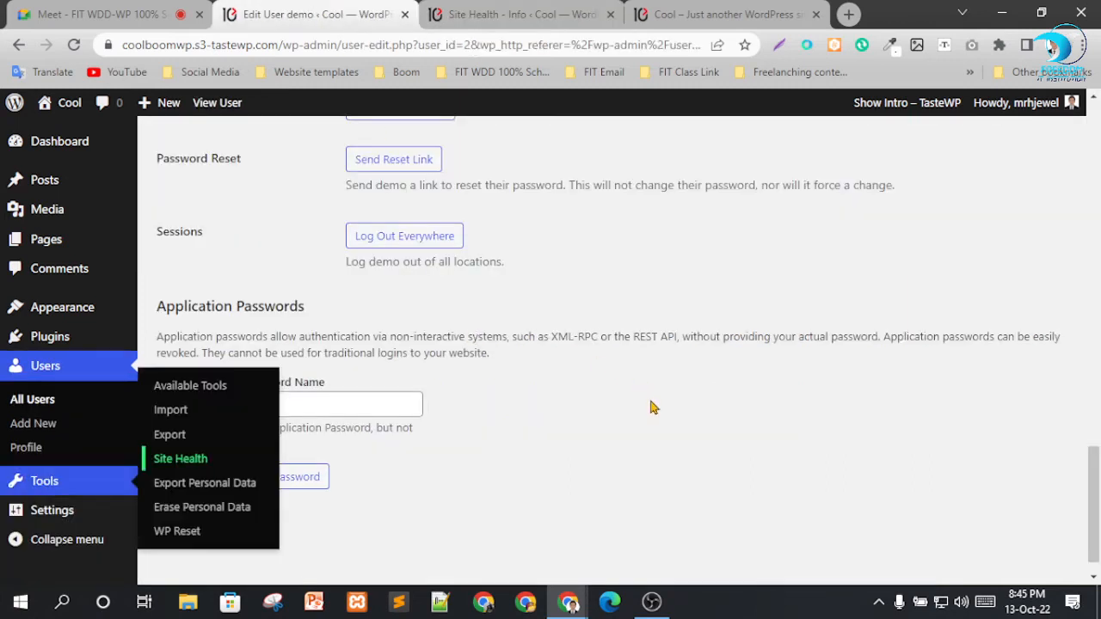
mouse_move(62, 486)
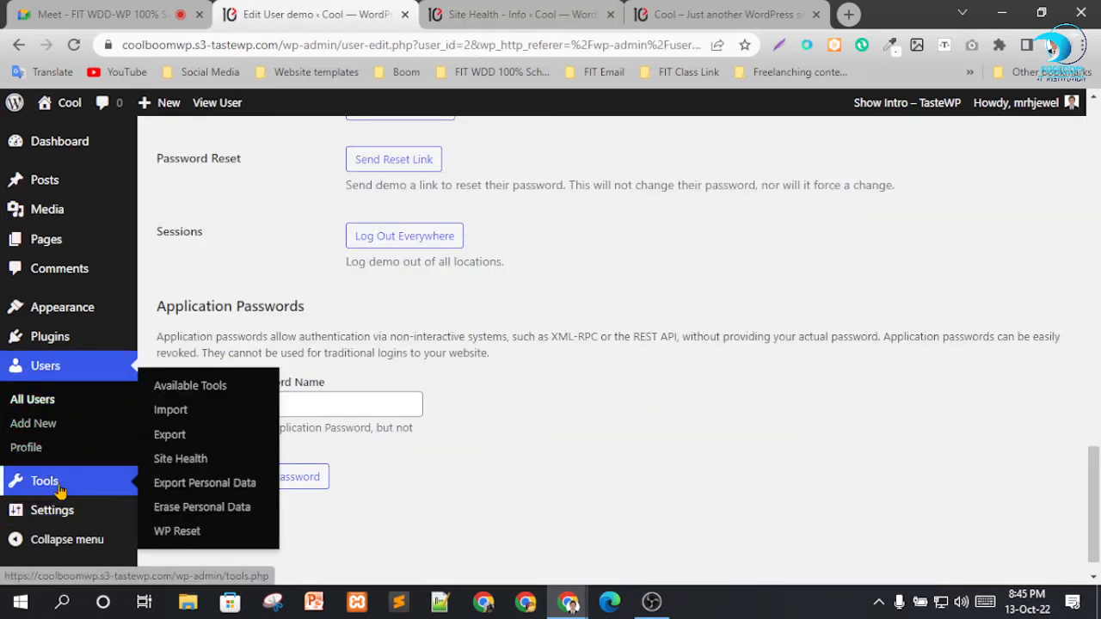
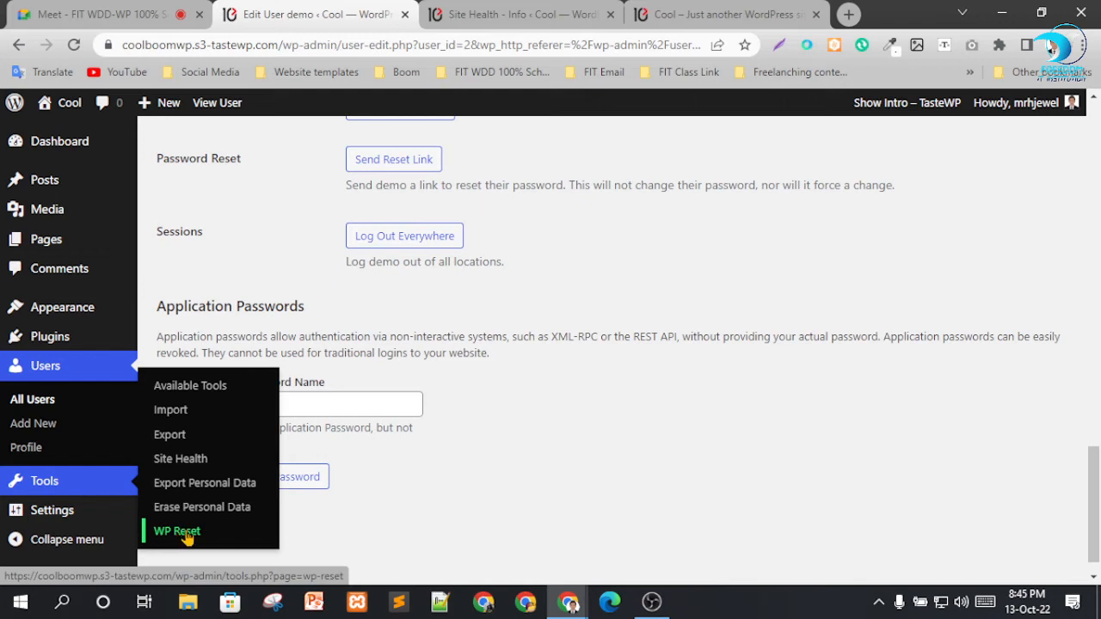
In the General settings, set the site title to "Cool &Boom" and the tagline to "Strive for Self Development".
mouse_move(42, 516)
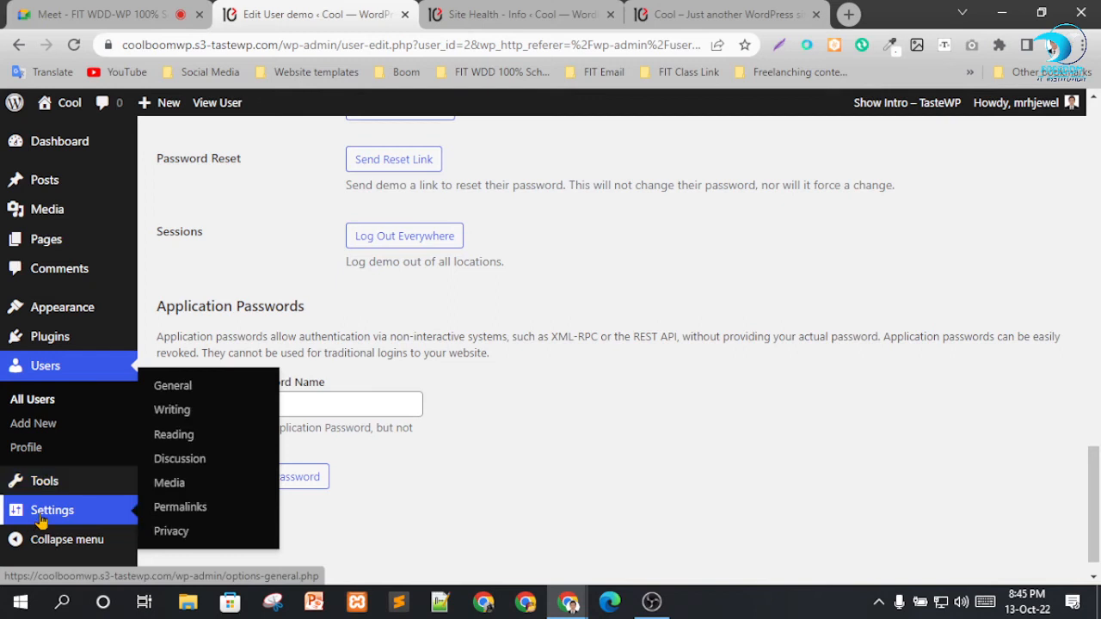
click(182, 389)
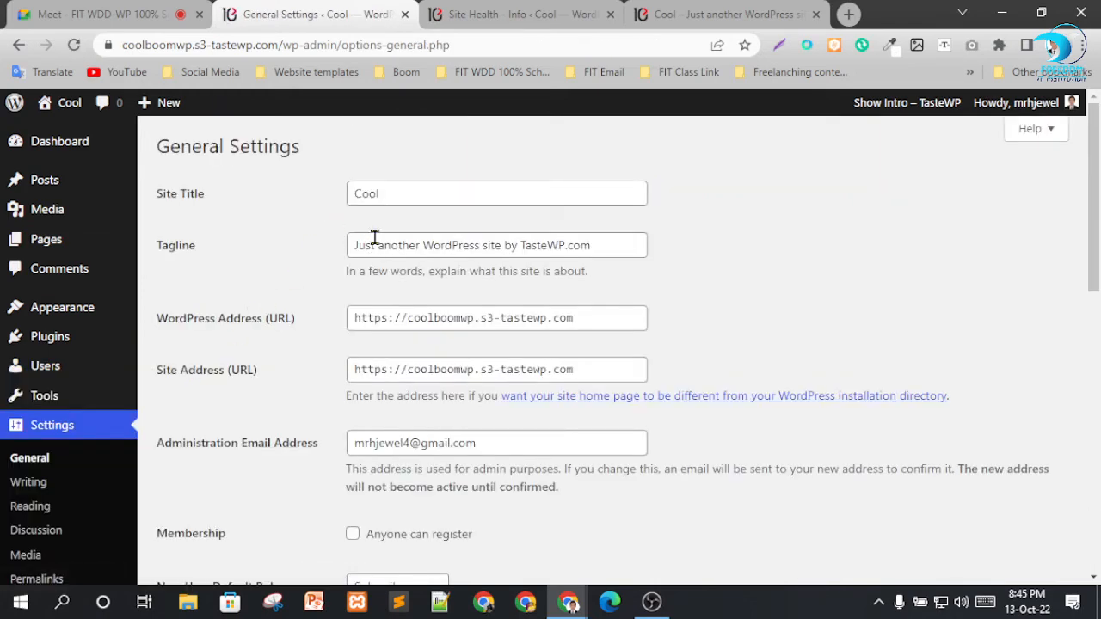
click(402, 190)
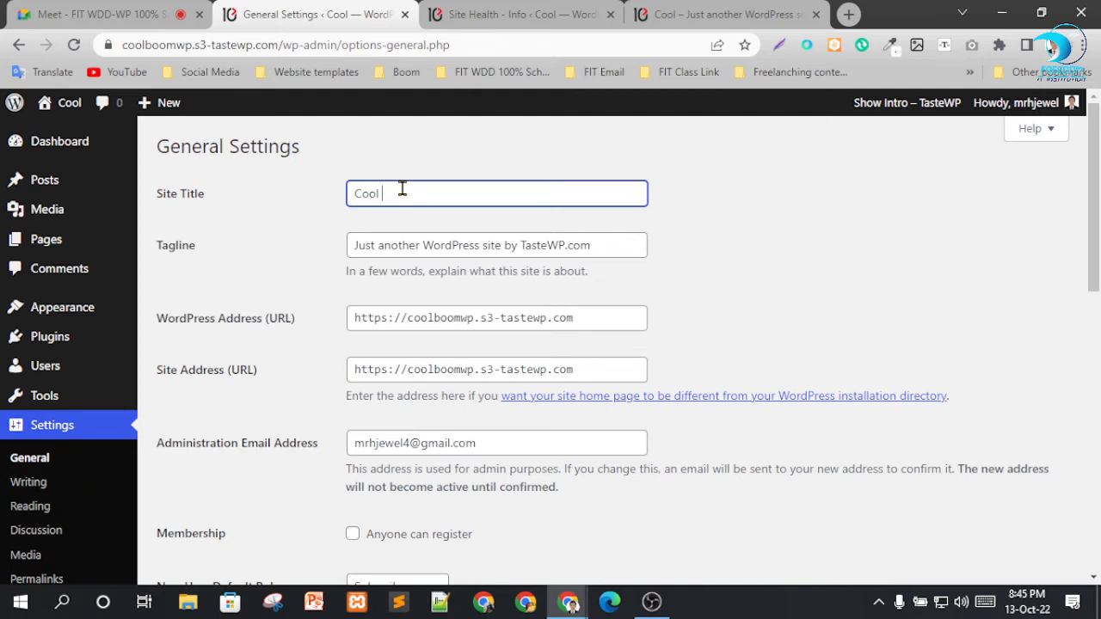
text(&Boom)
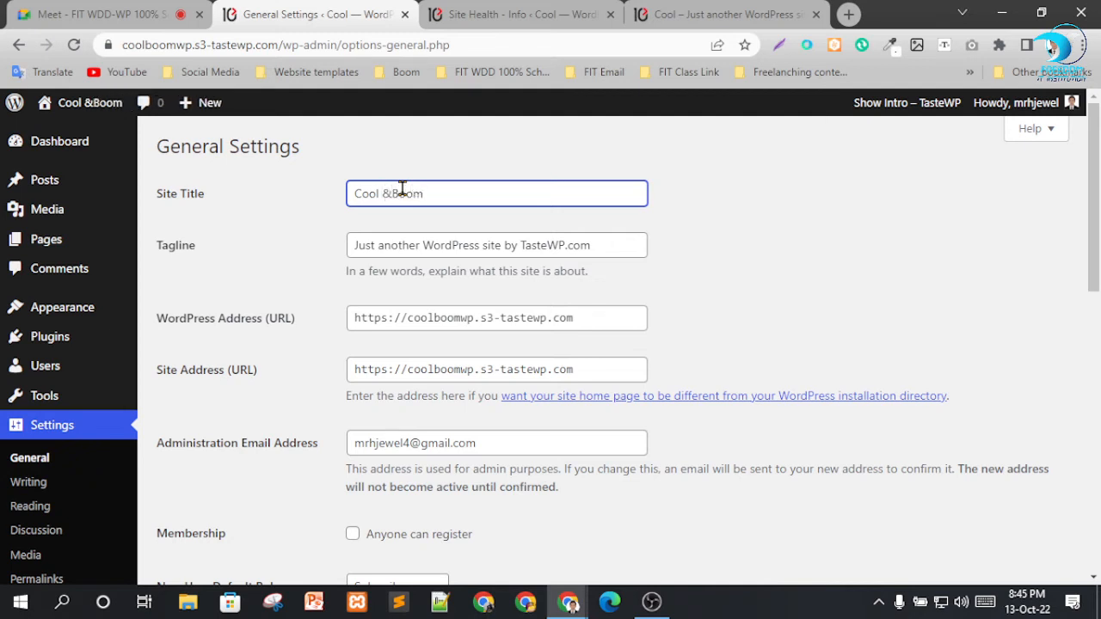
key(Tab)
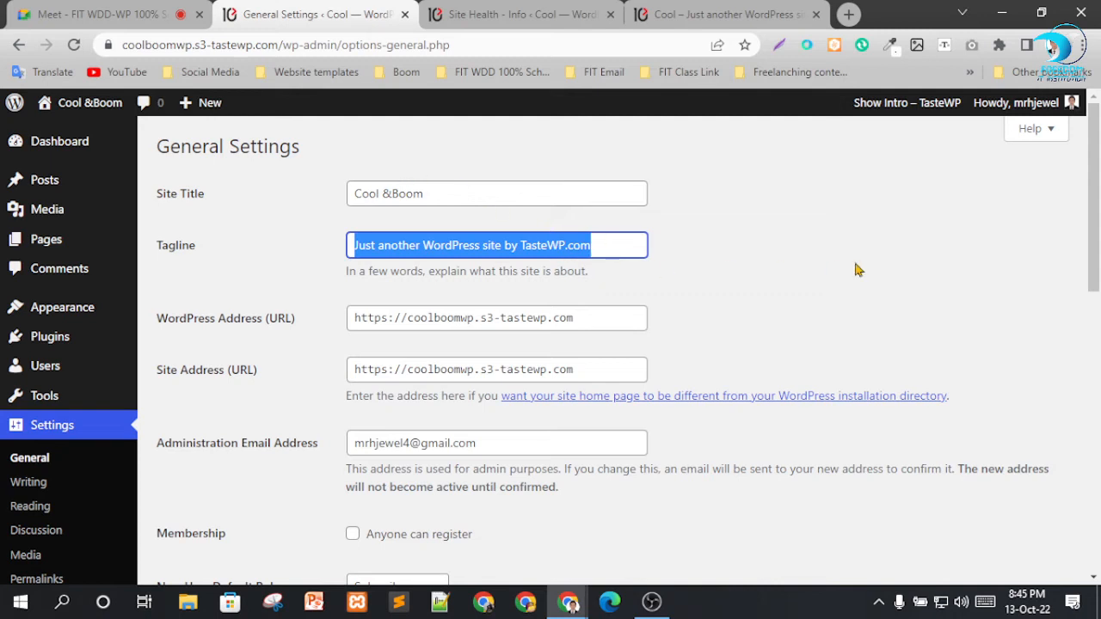
text(Strive)
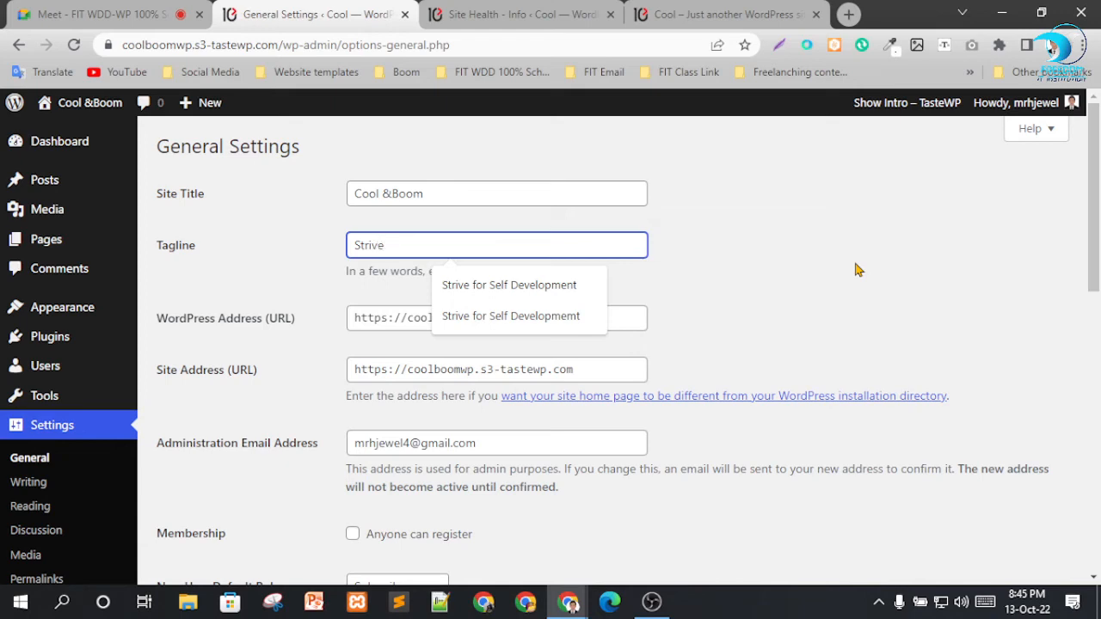
key(Down)
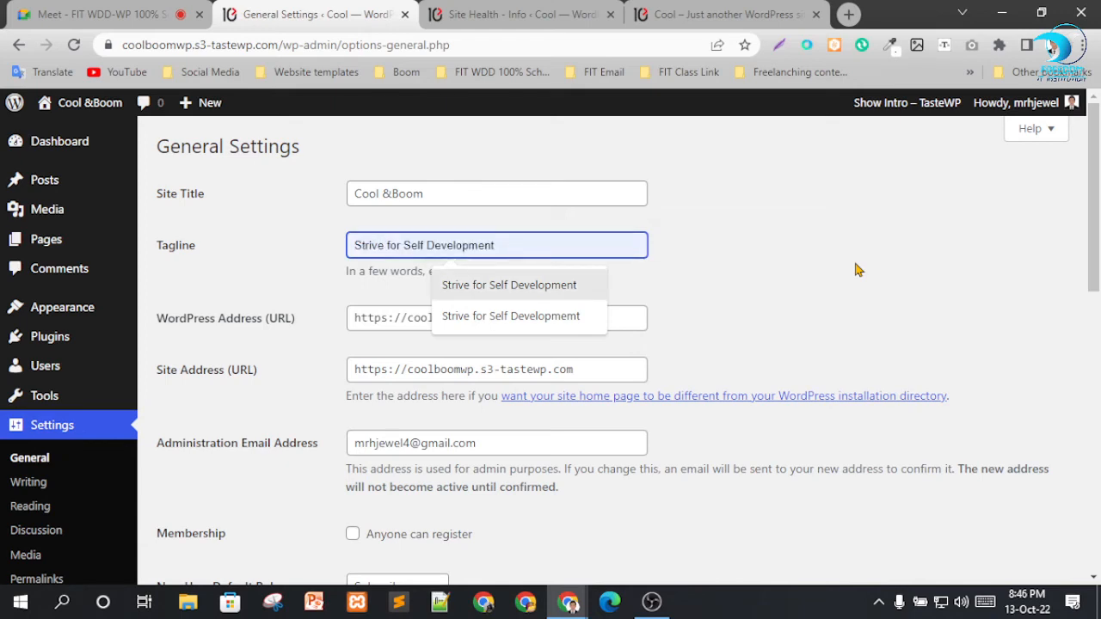
key(Return)
Examine the WordPress Address and the other general settings from the site URLs down to the date format.
scroll(638, 277, down, 1)
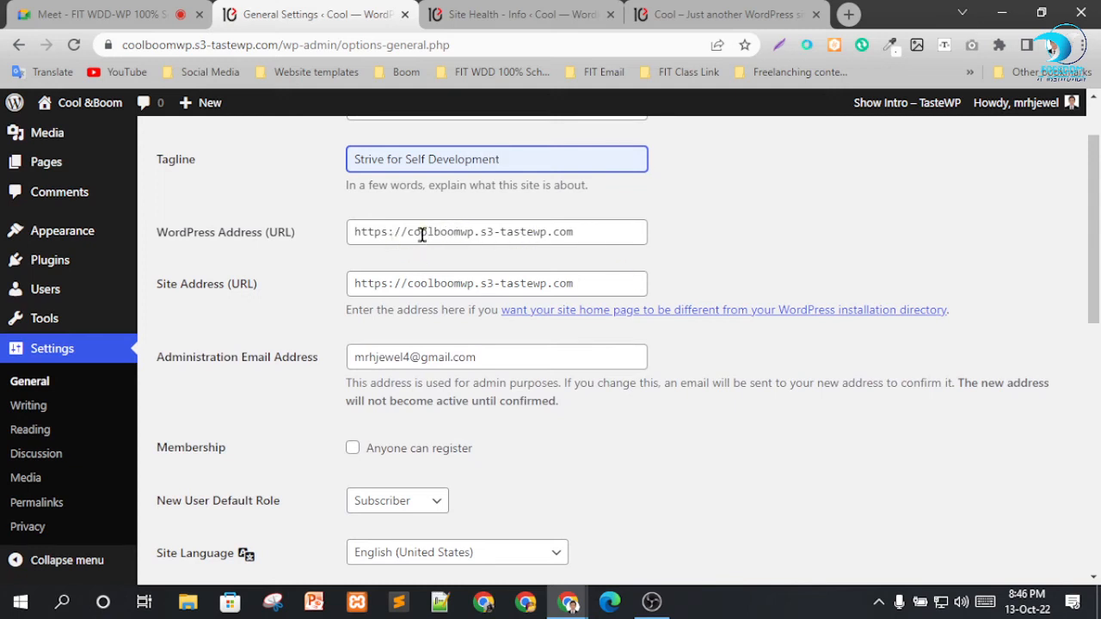
drag(472, 231, 413, 231)
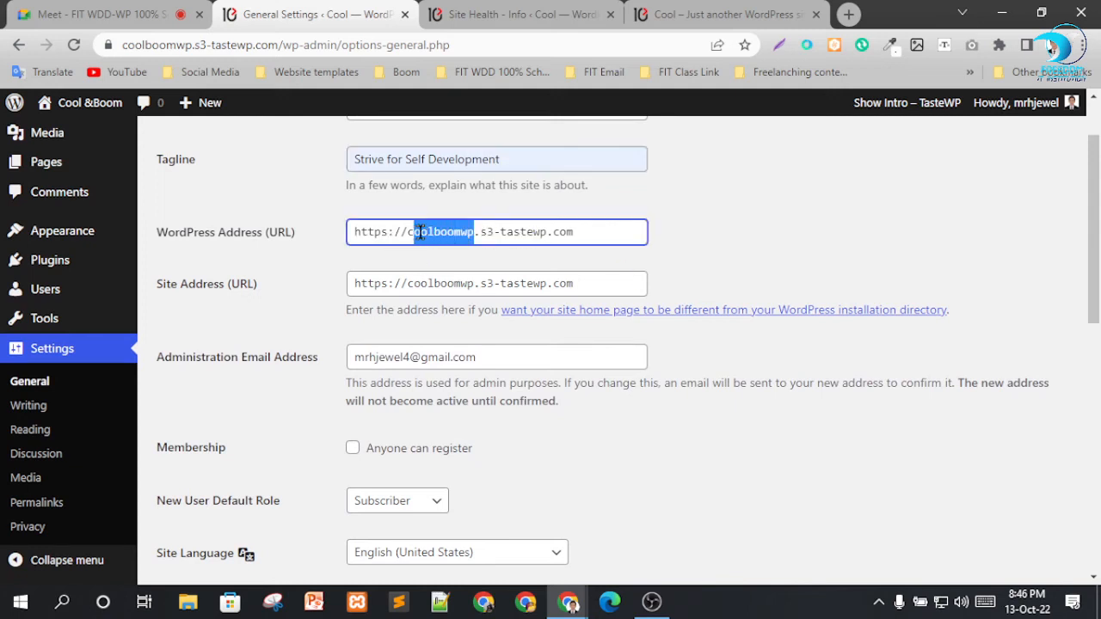
click(495, 229)
mouse_move(480, 231)
mouse_down()
mouse_move(580, 233)
mouse_move(493, 226)
mouse_up()
click(497, 230)
click(745, 263)
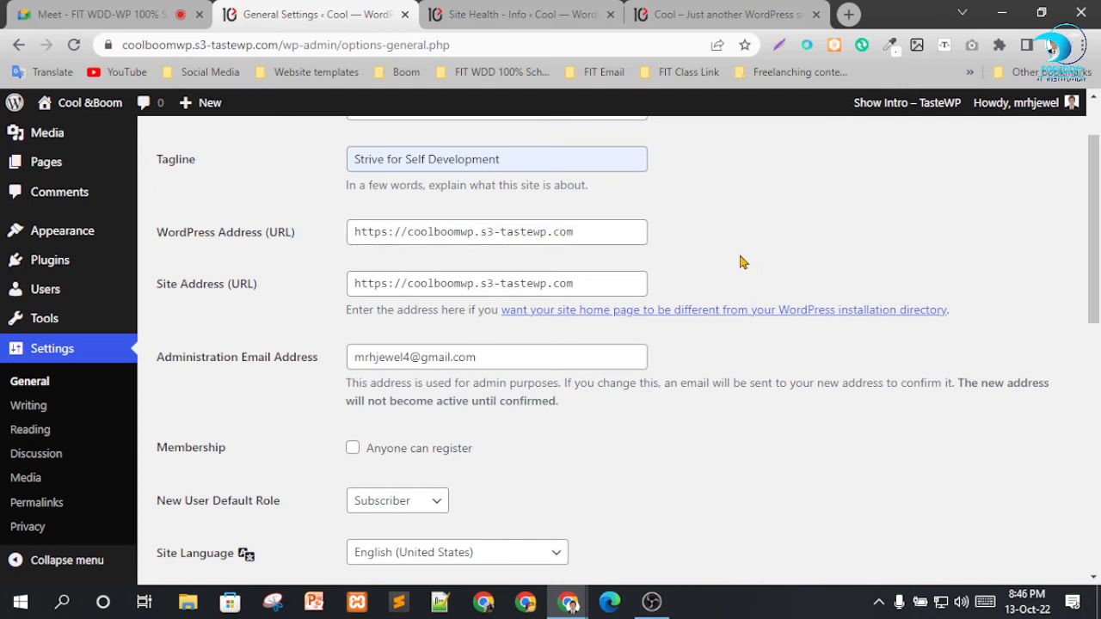
scroll(727, 254, down, 3)
scroll(679, 262, up, 1)
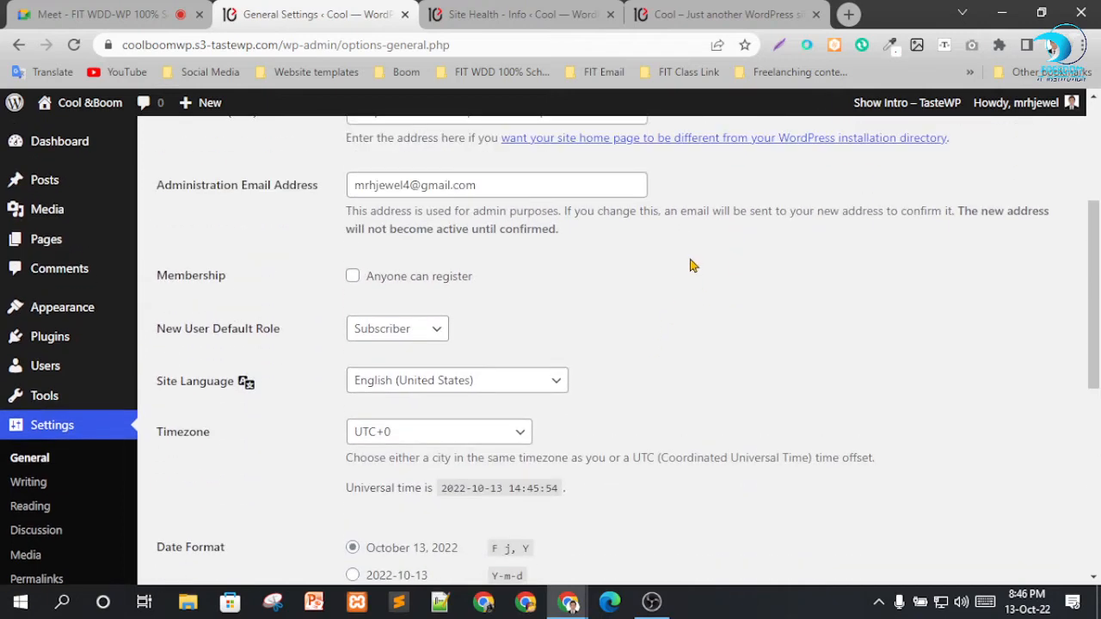
scroll(693, 263, down, 1)
Enable "Anyone can register" for membership and select Subscriber as the new user default role.
drag(389, 185, 491, 189)
click(746, 303)
click(405, 334)
click(402, 354)
click(644, 323)
Look through the site language, date and time options, and save the general settings.
click(528, 394)
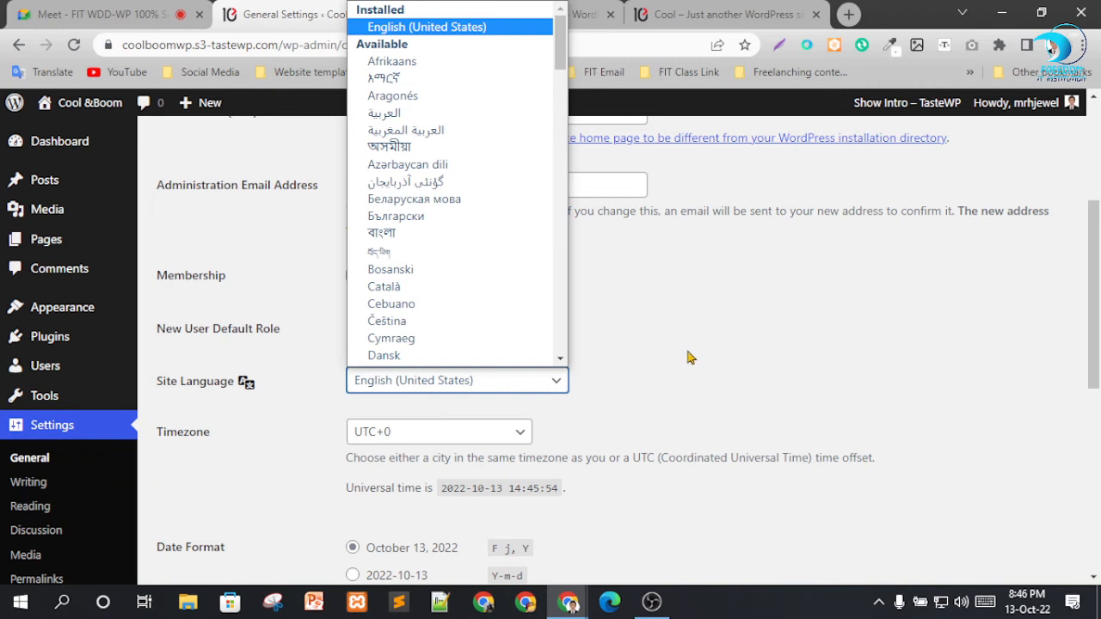
click(646, 339)
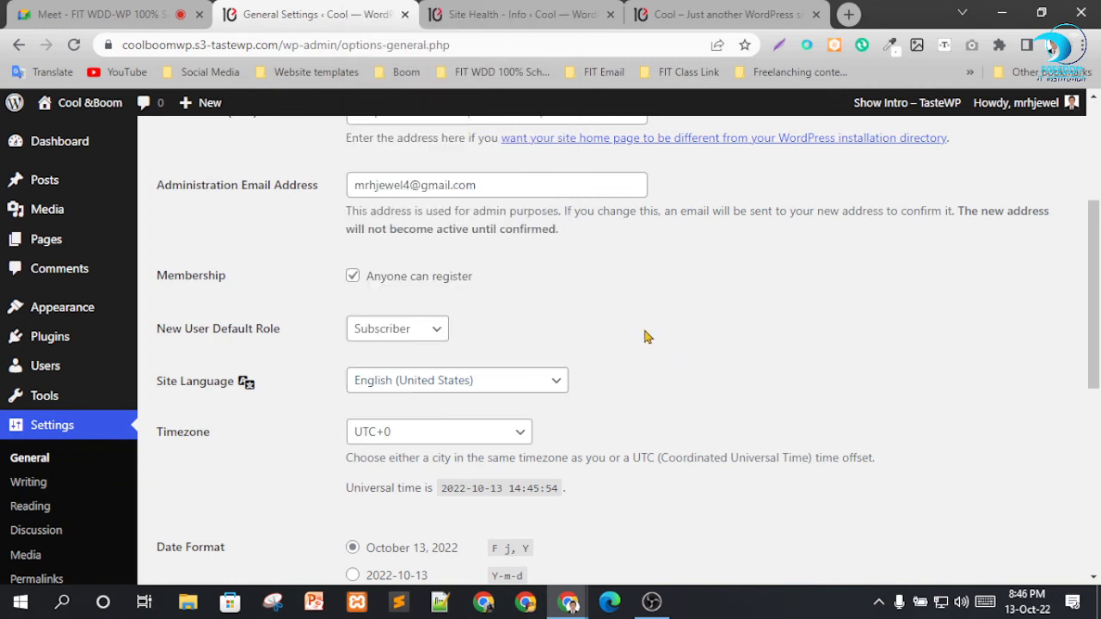
scroll(680, 326, down, 3)
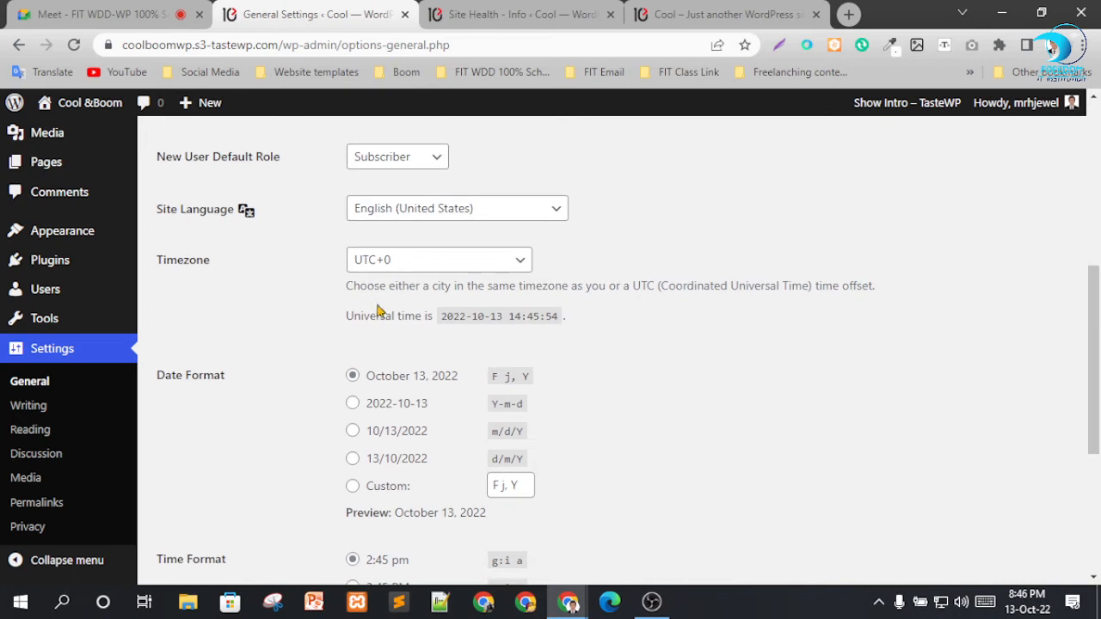
scroll(378, 312, down, 3)
scroll(524, 292, down, 1)
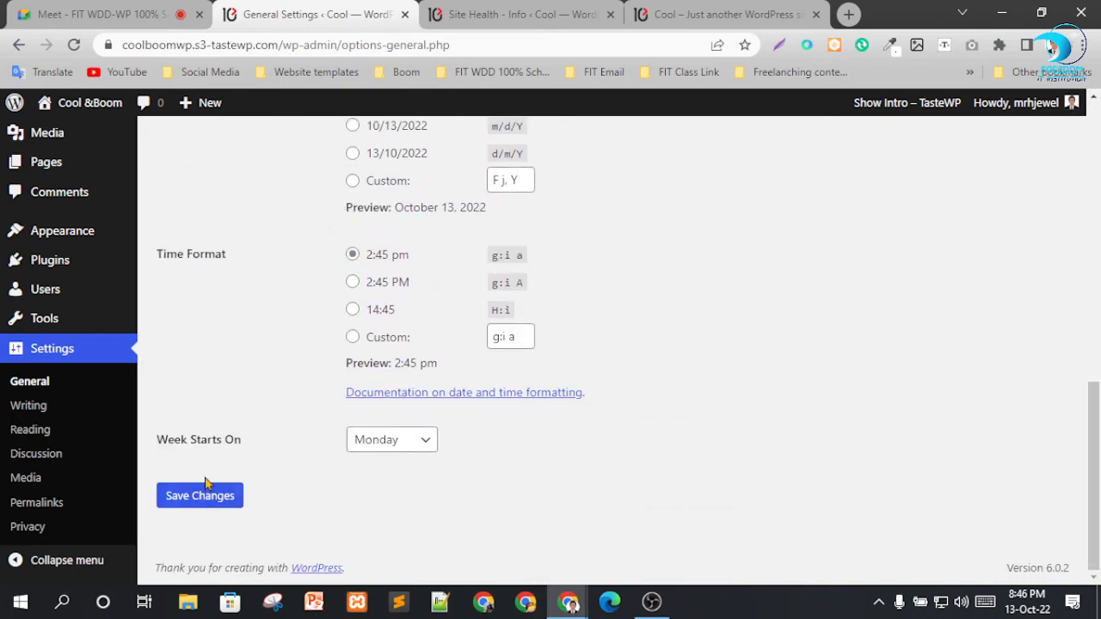
click(206, 505)
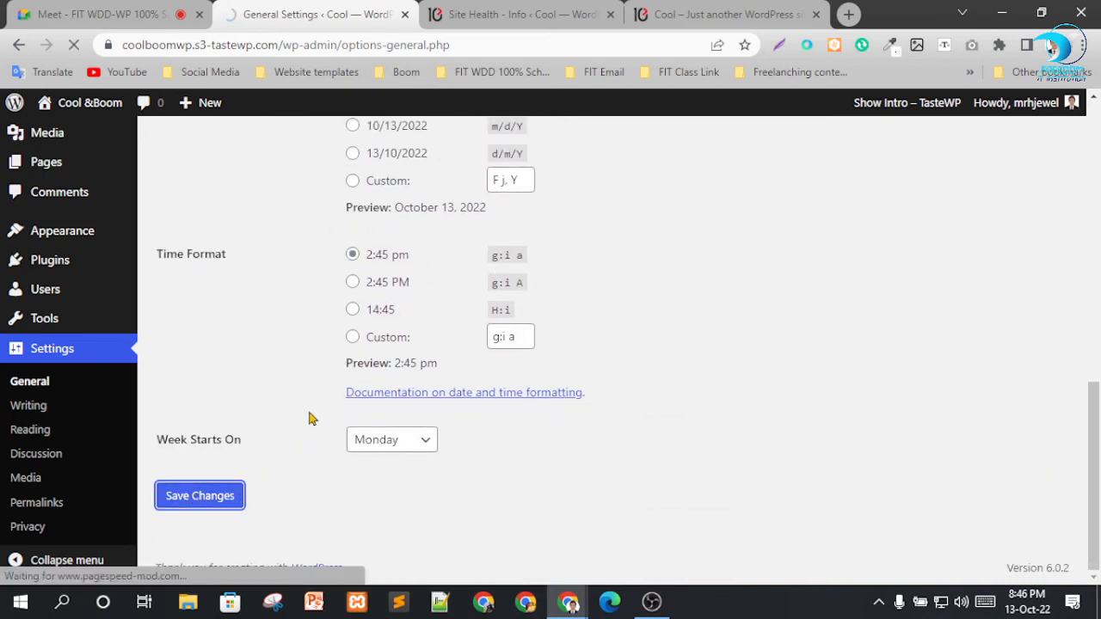
scroll(34, 399, down, 2)
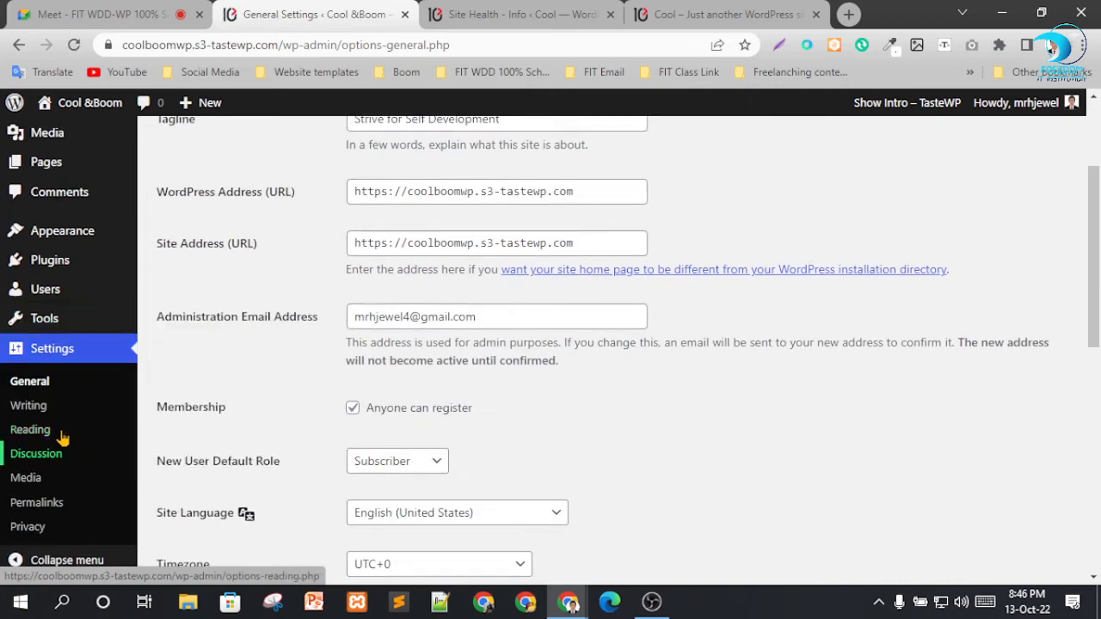
Open the Writing settings and view the available default post categories and post formats.
click(28, 410)
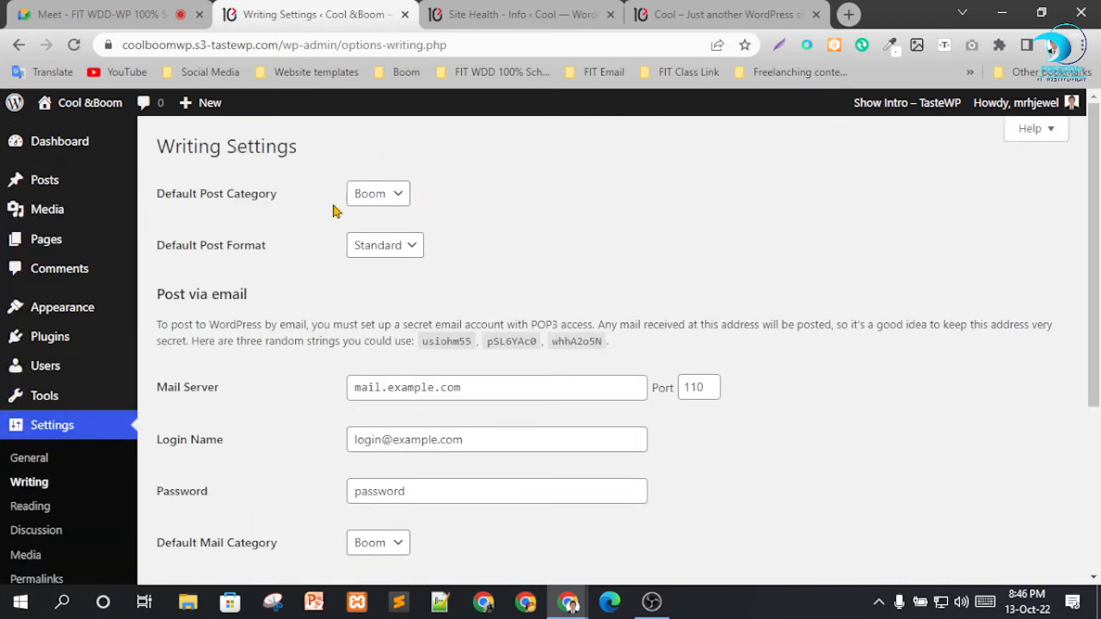
click(396, 198)
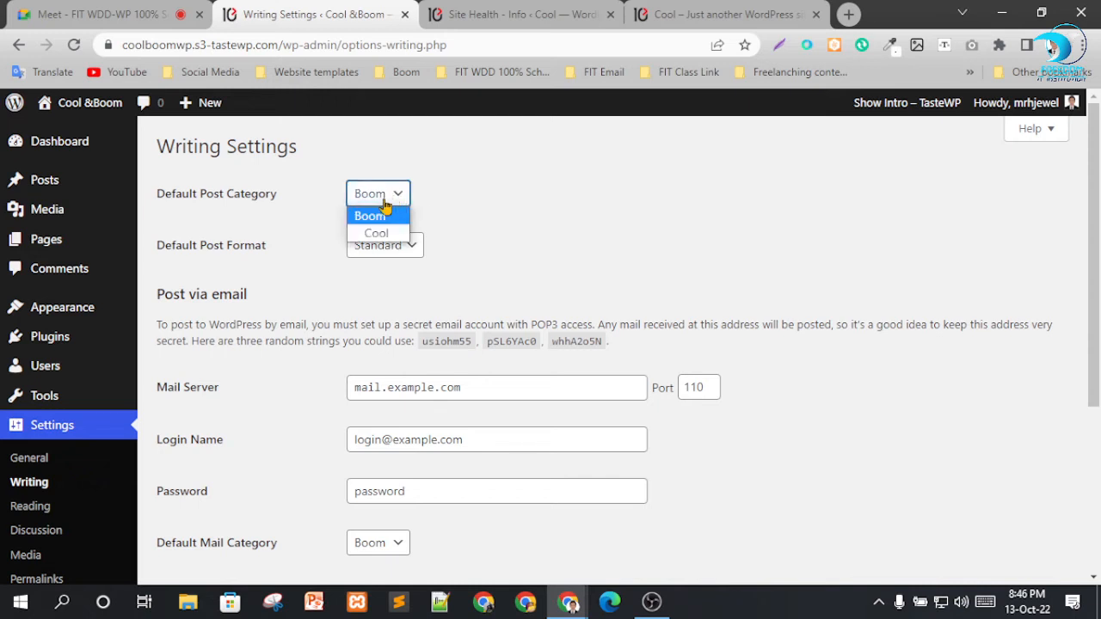
click(505, 209)
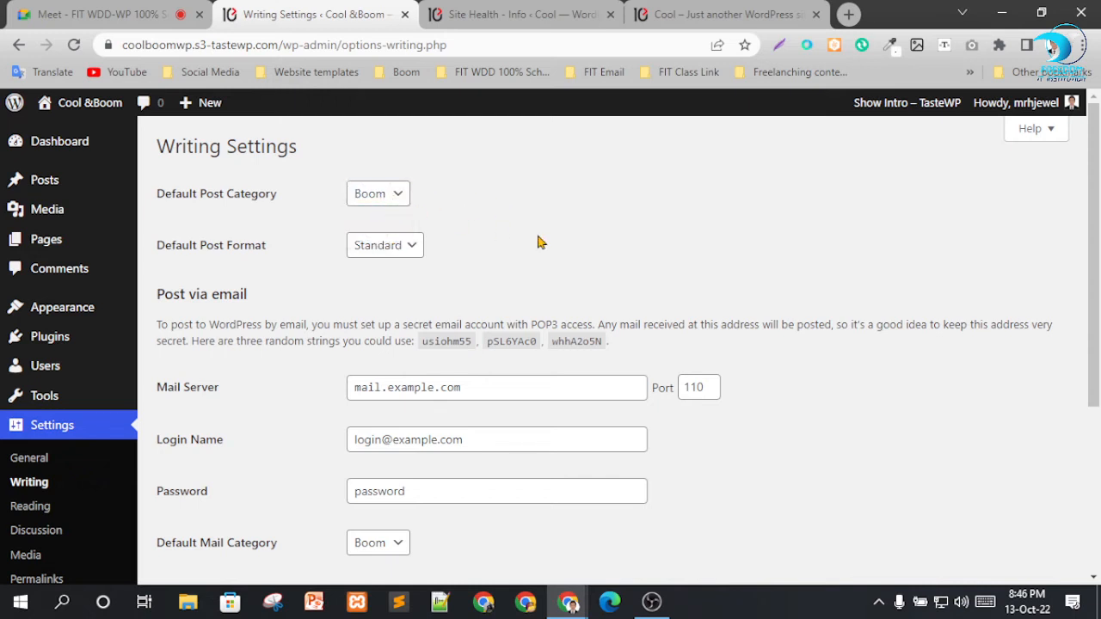
click(387, 250)
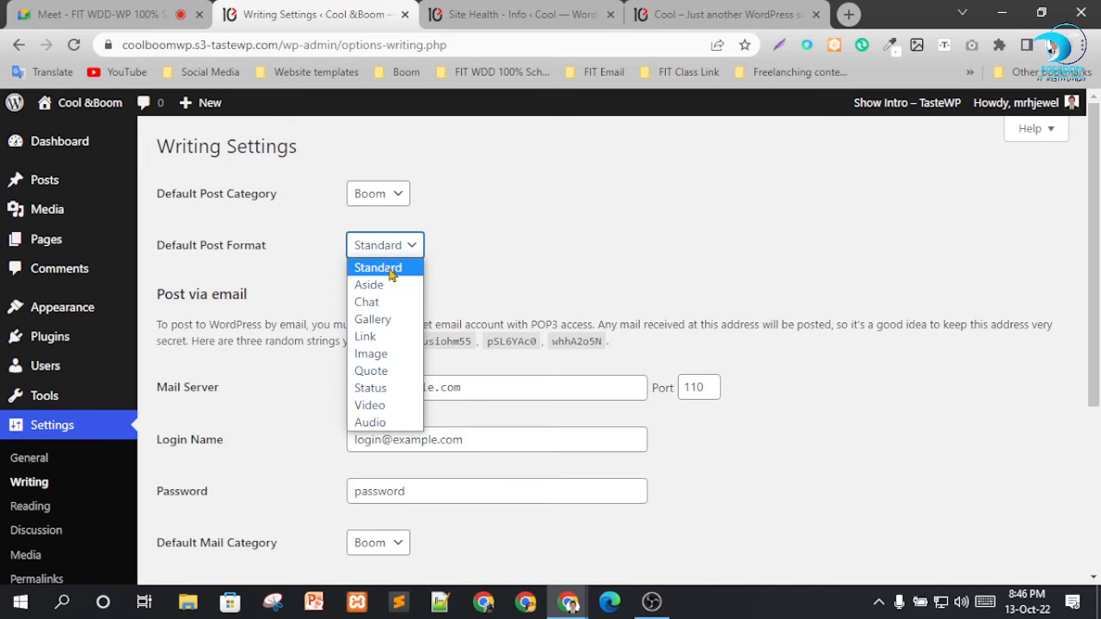
View the post on the site's homepage and close the Site Health page.
click(678, 12)
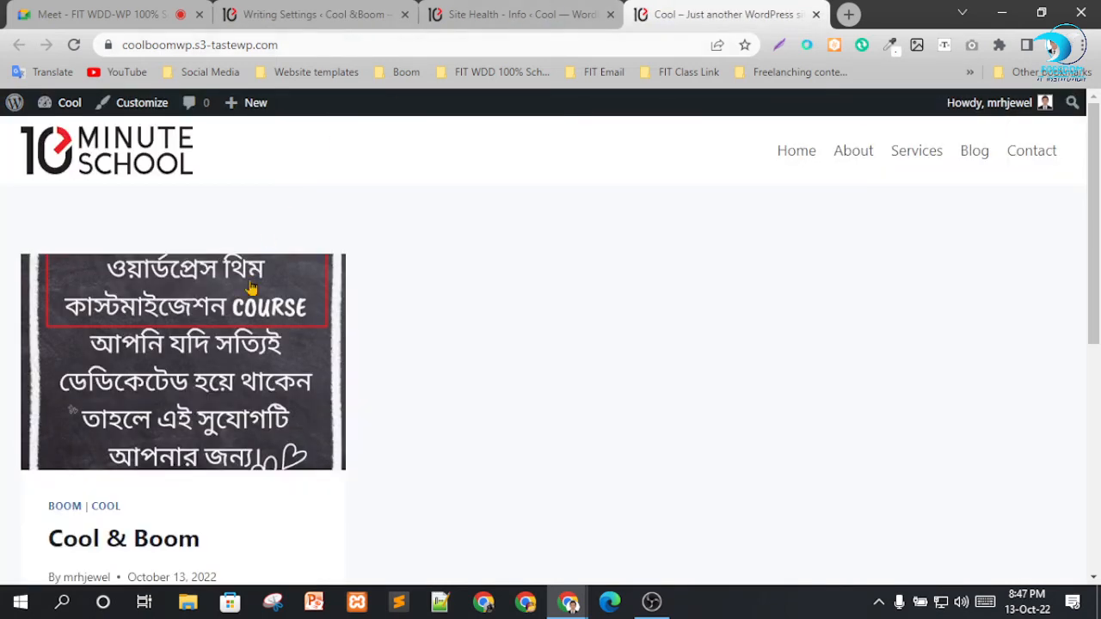
scroll(140, 393, down, 2)
click(496, 19)
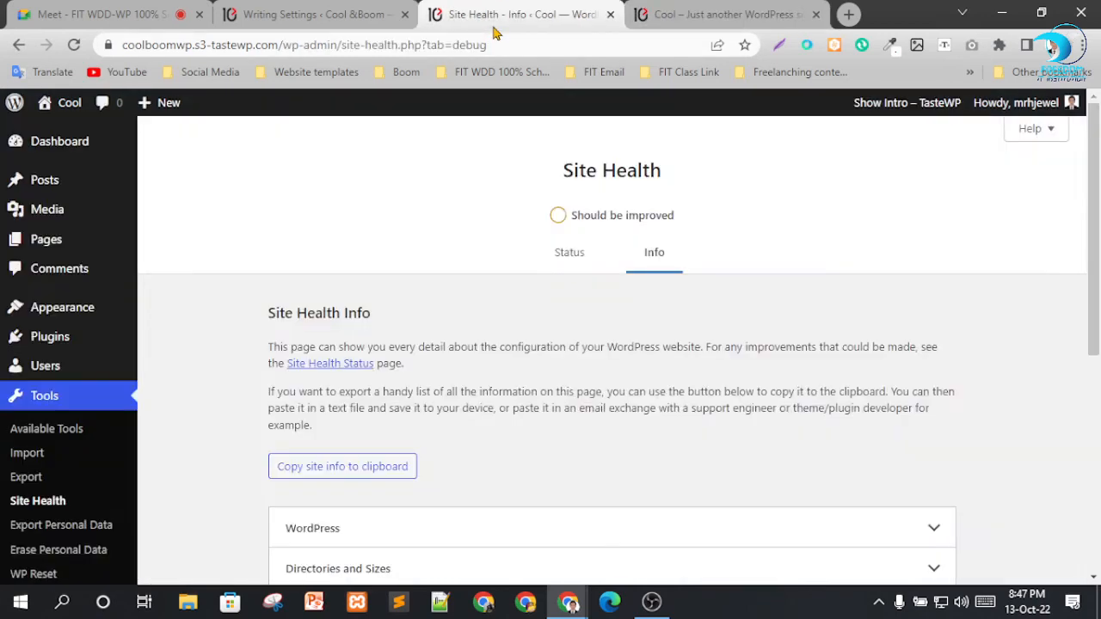
click(609, 14)
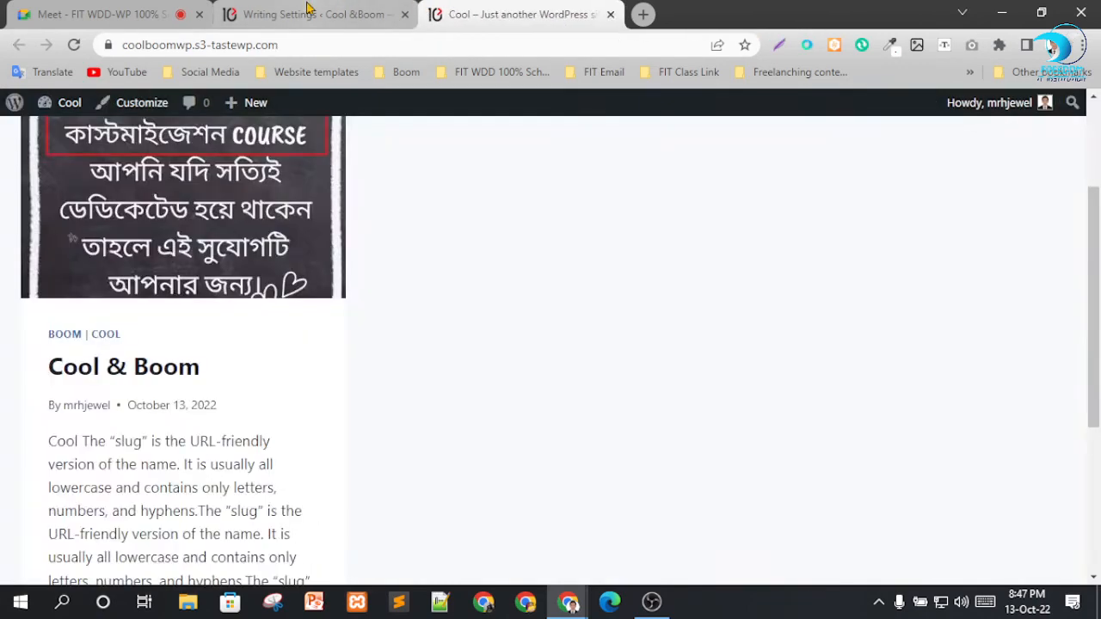
Set the default post format to Aside and save the writing settings.
click(310, 14)
click(392, 248)
click(398, 285)
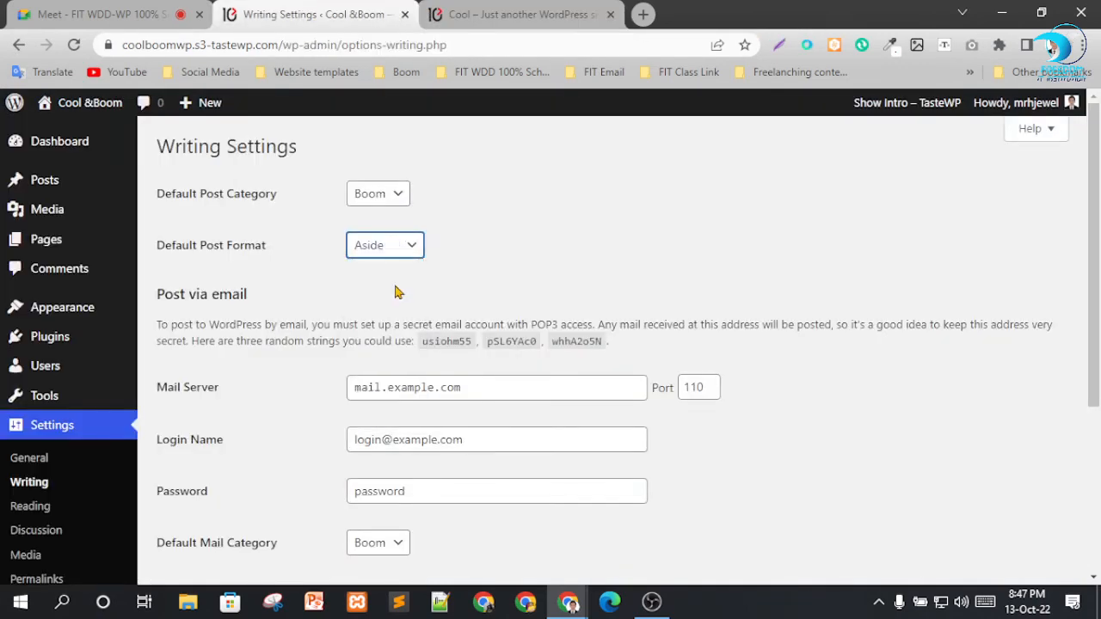
scroll(369, 326, down, 3)
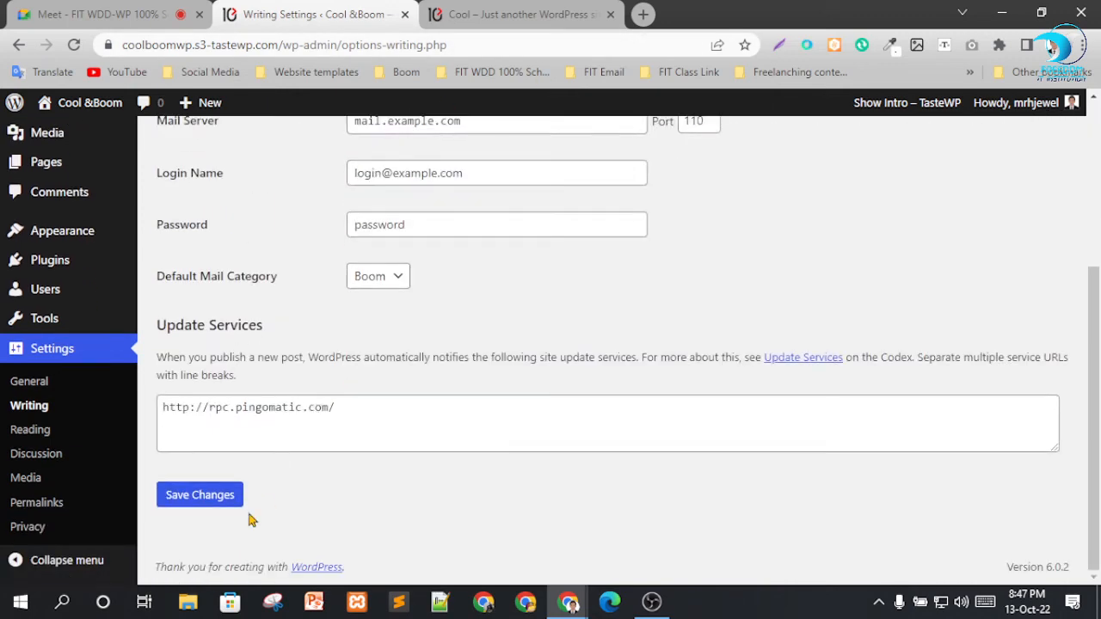
click(204, 499)
Reload the site's homepage and examine how the post is displayed.
click(504, 17)
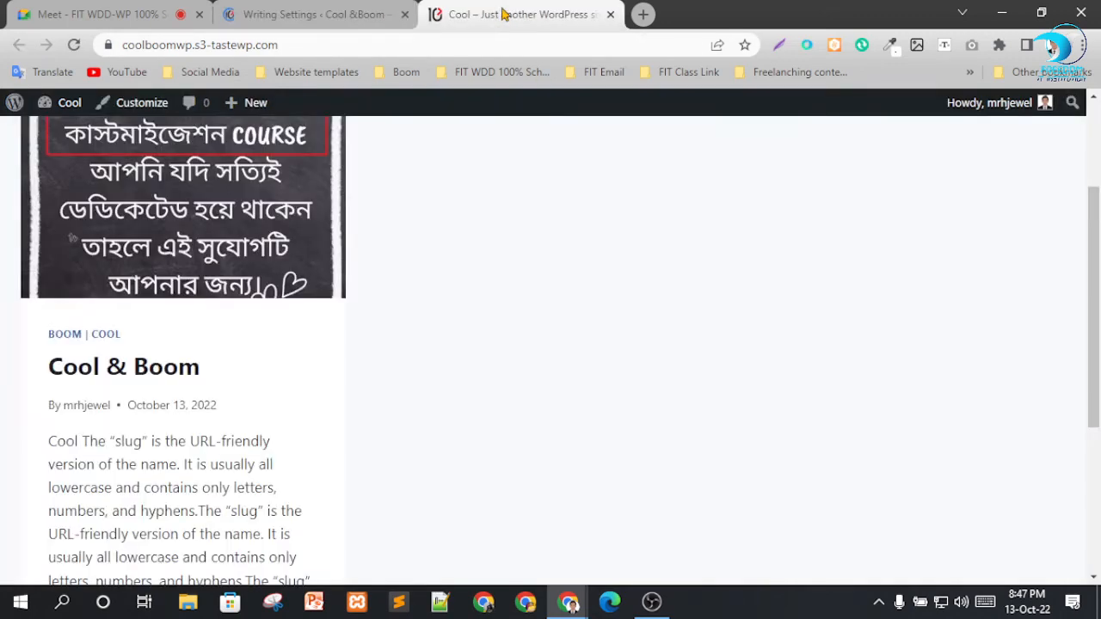
click(74, 45)
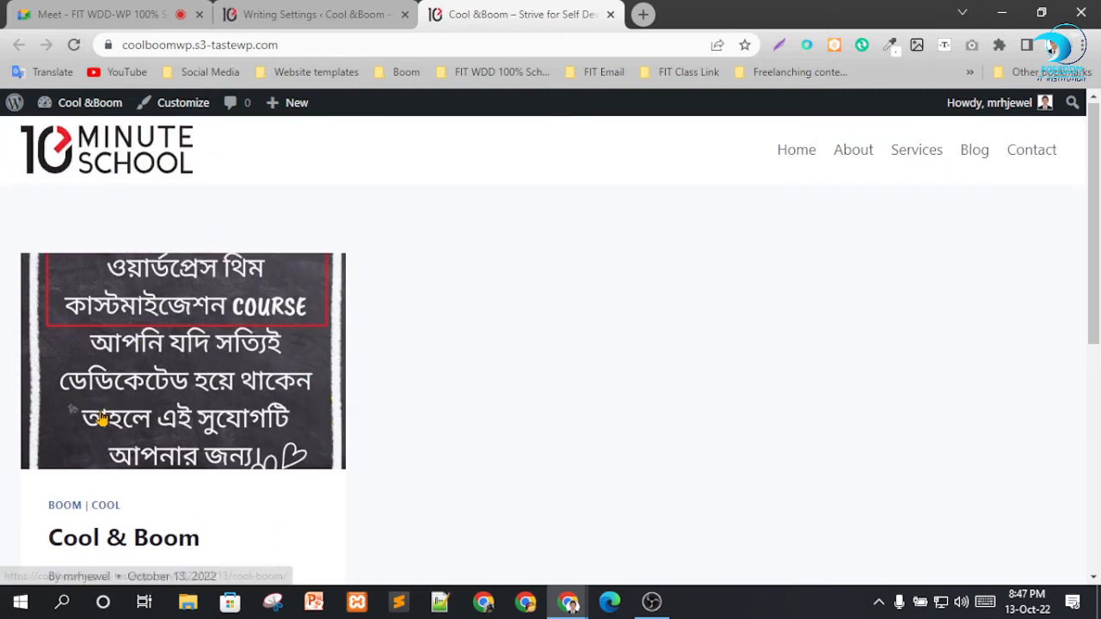
scroll(105, 438, down, 1)
scroll(109, 491, up, 1)
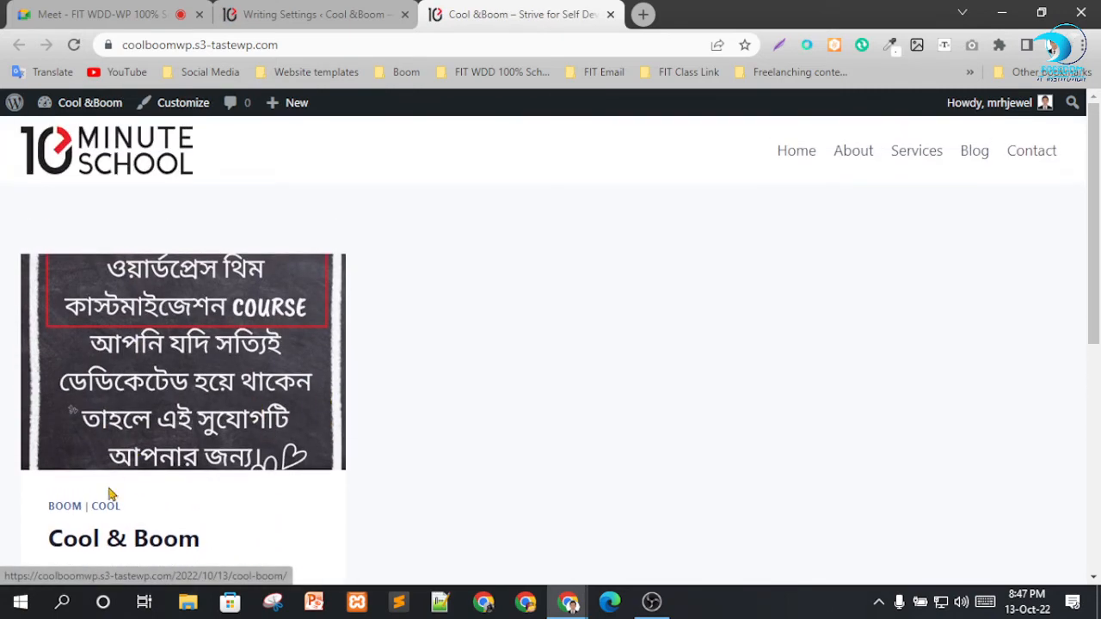
scroll(270, 442, down, 2)
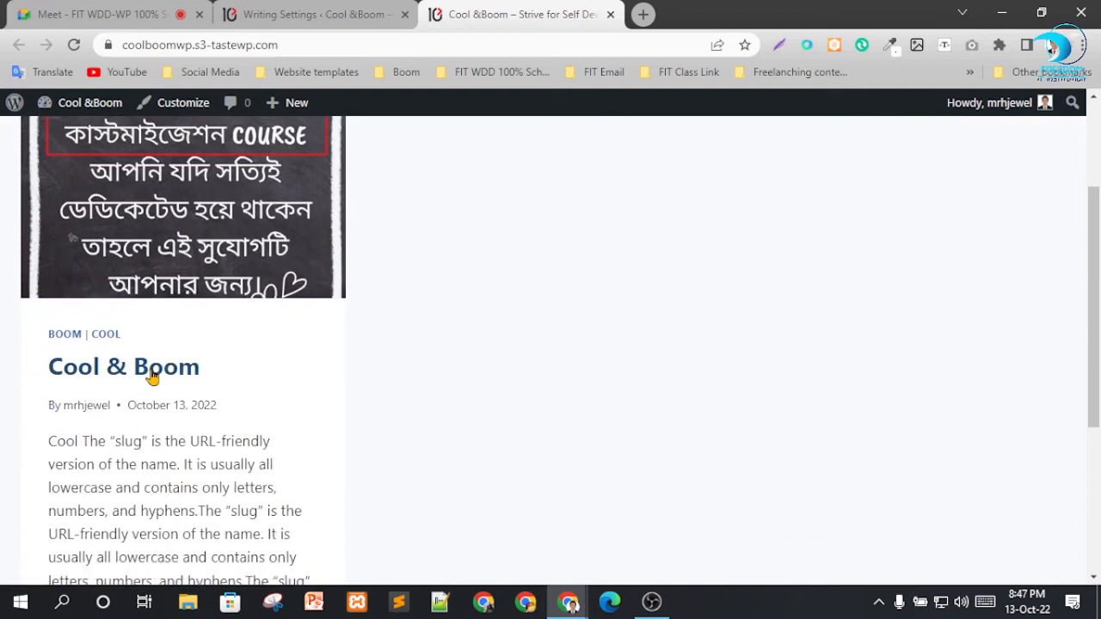
Open the Cool & Boom post, examine its layout and content, and return to the Writing settings.
click(152, 371)
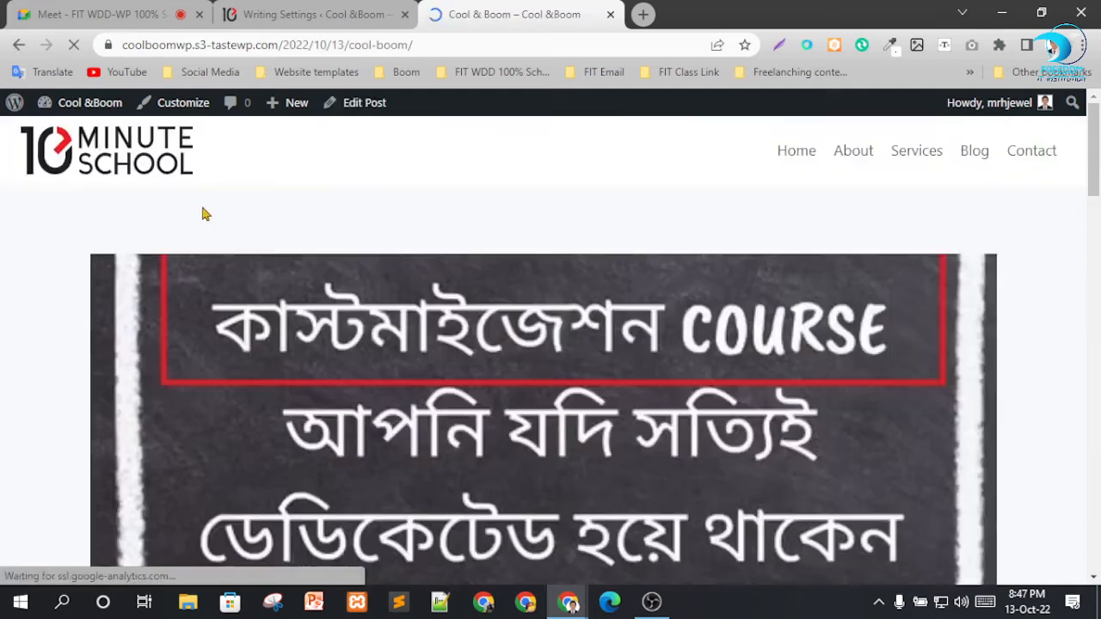
scroll(590, 273, down, 3)
scroll(619, 283, down, 4)
scroll(645, 294, up, 4)
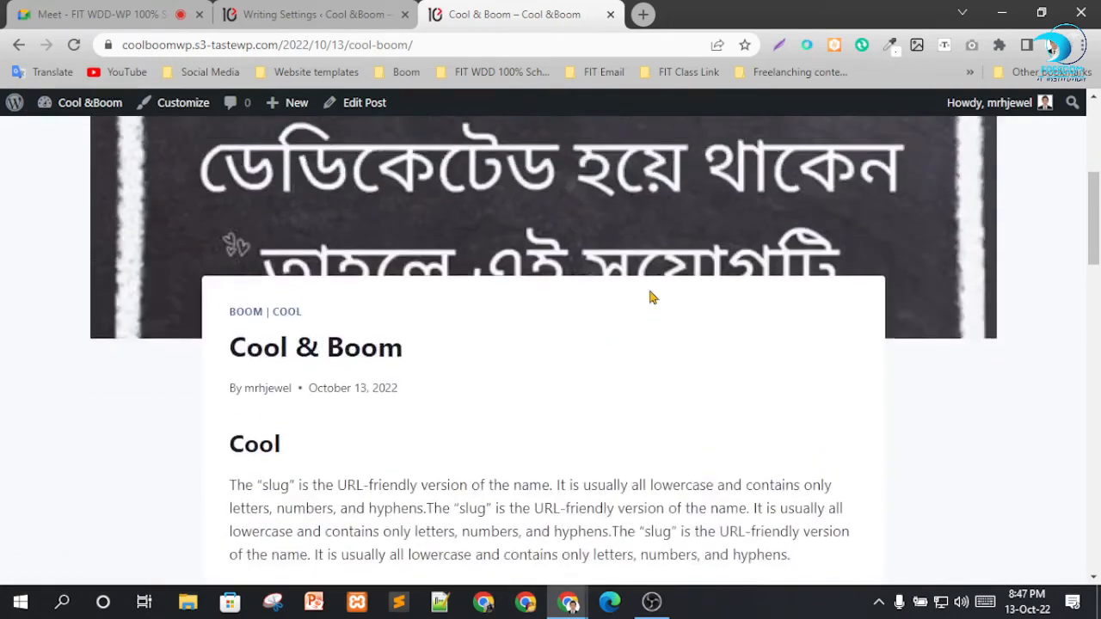
scroll(516, 335, down, 12)
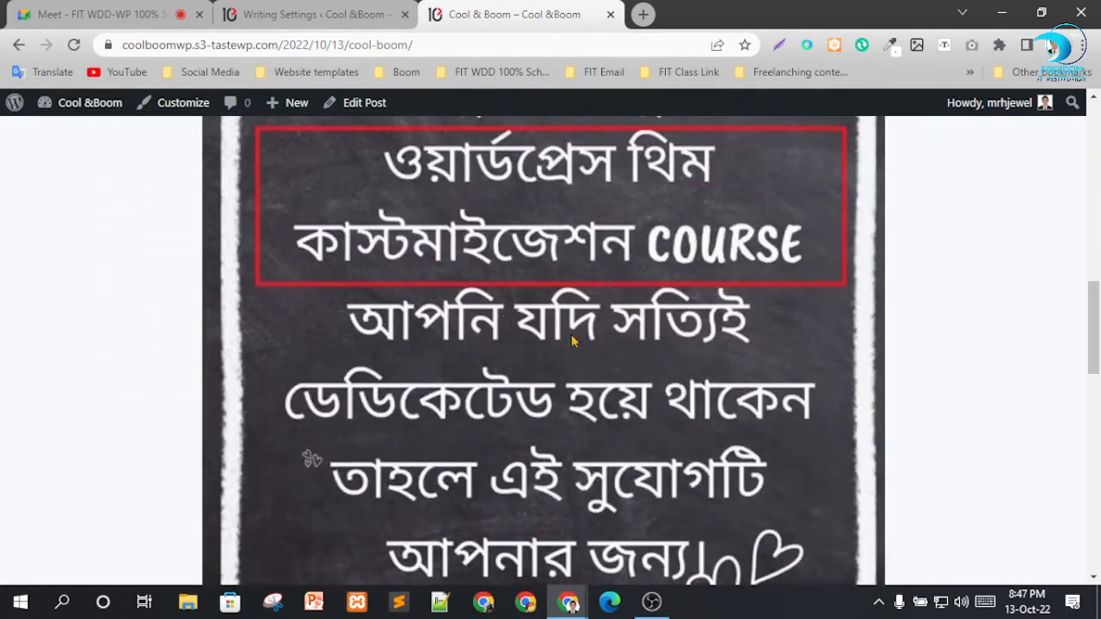
scroll(468, 336, up, 5)
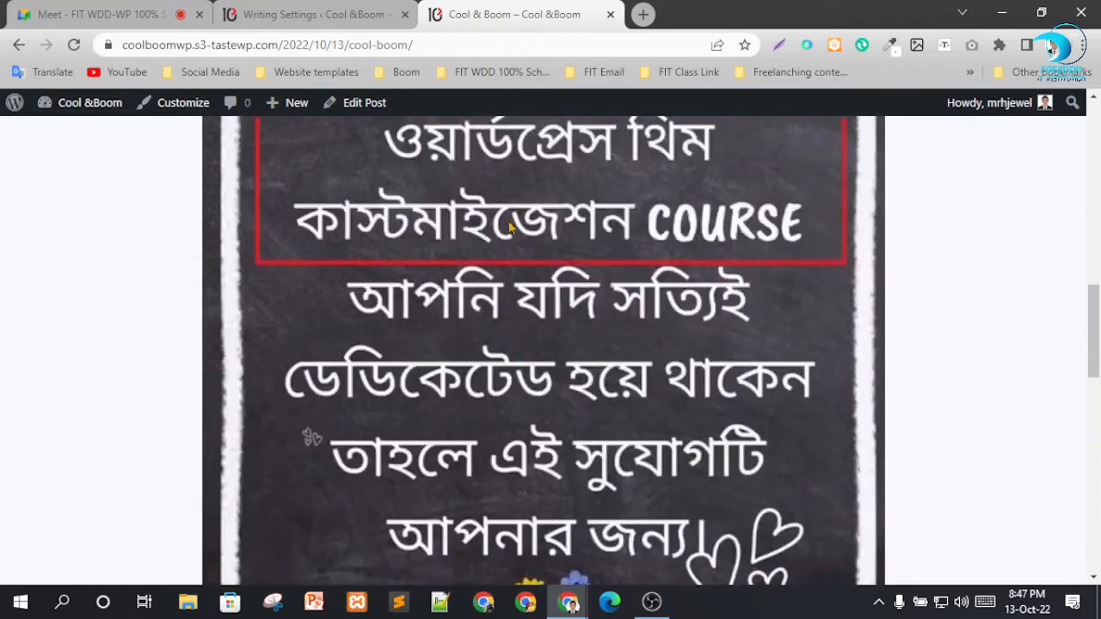
click(348, 9)
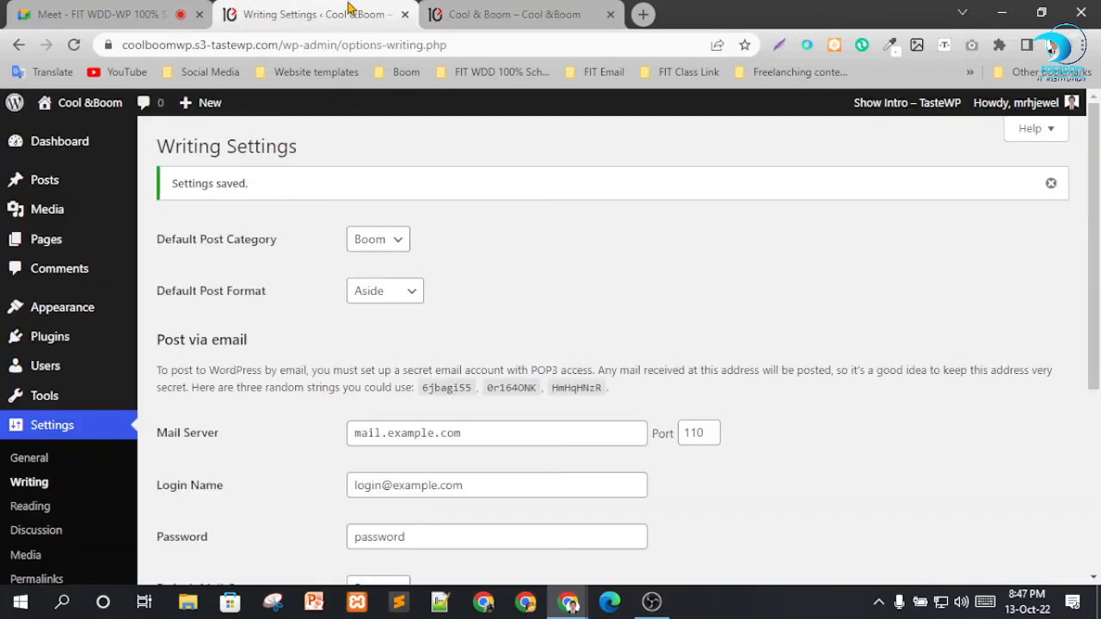
Set the default post format to Standard in the Writing settings.
click(385, 292)
click(398, 312)
scroll(587, 303, down, 1)
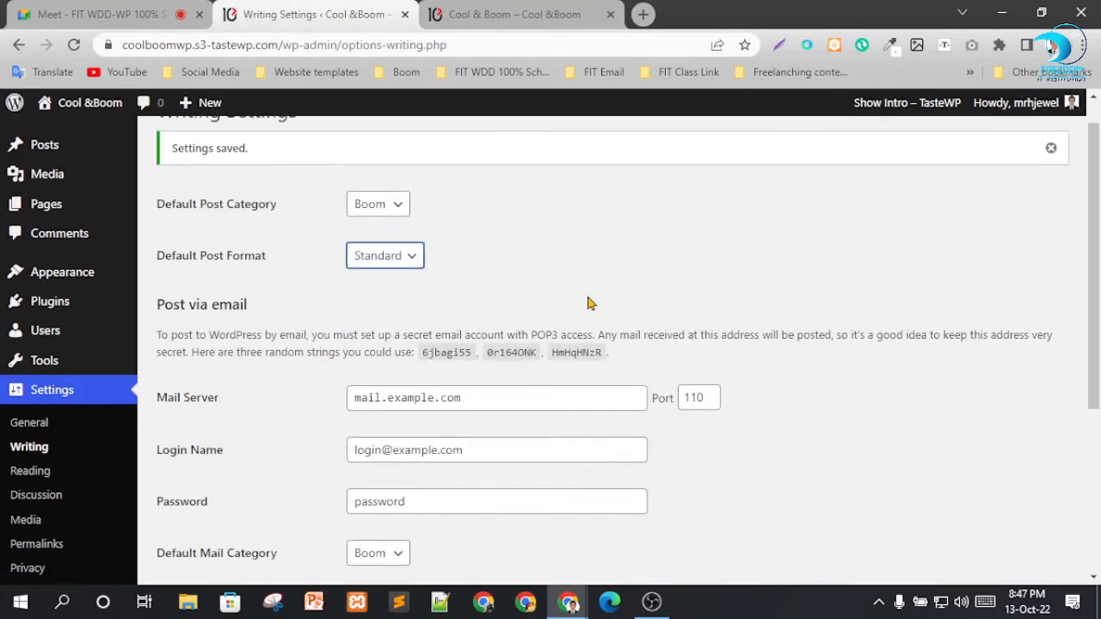
scroll(369, 365, down, 3)
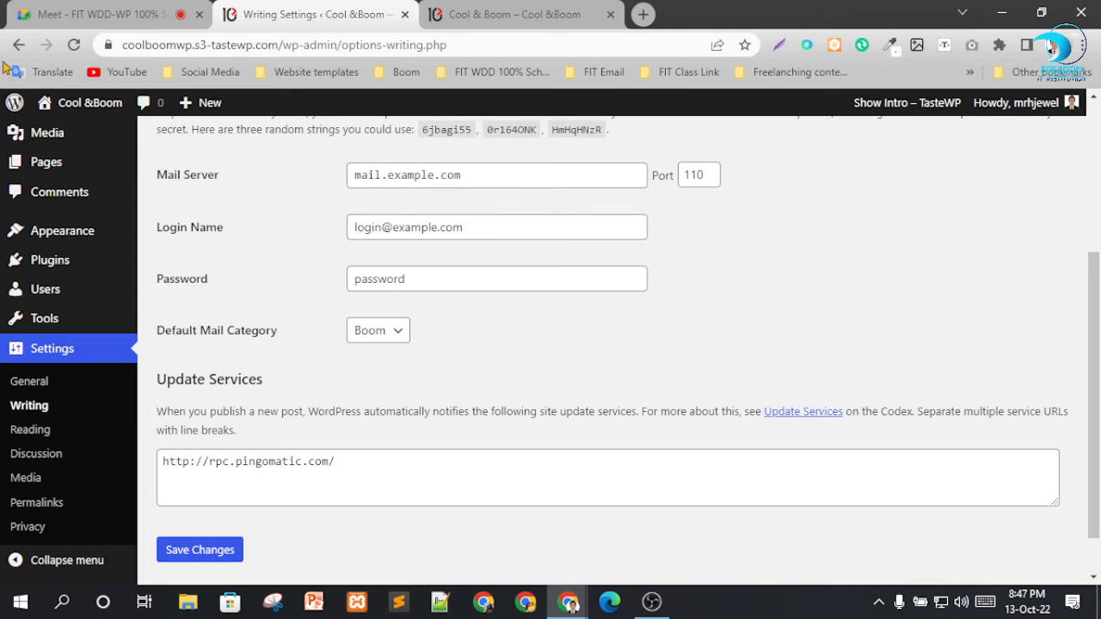
Switch to the Google Meet call, mute the speaking participant, and return to the Writing settings.
click(74, 15)
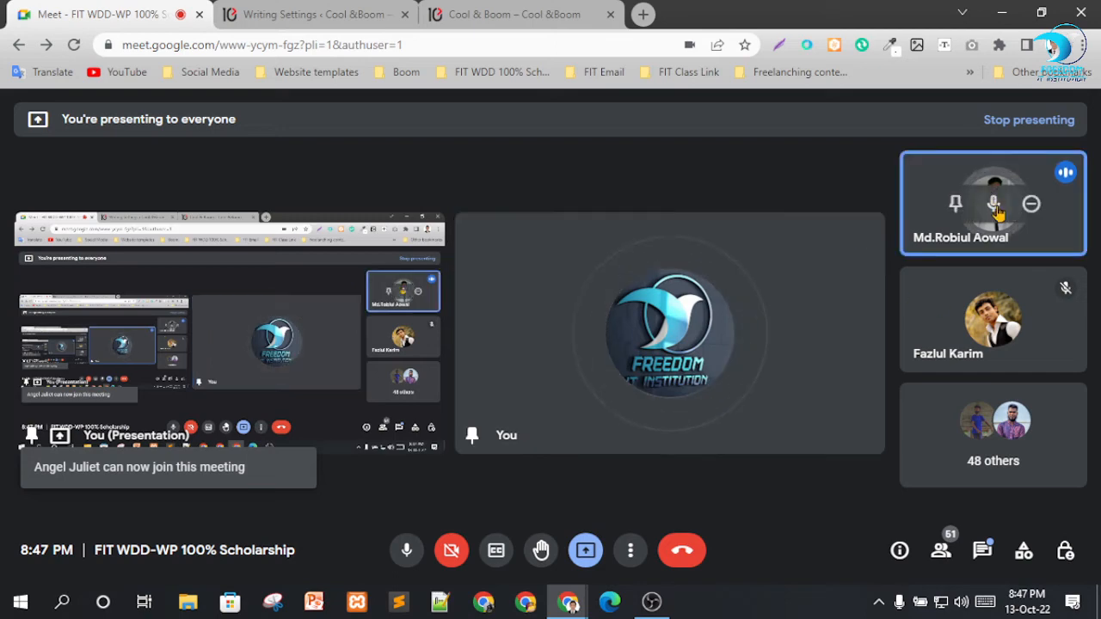
click(993, 204)
click(675, 385)
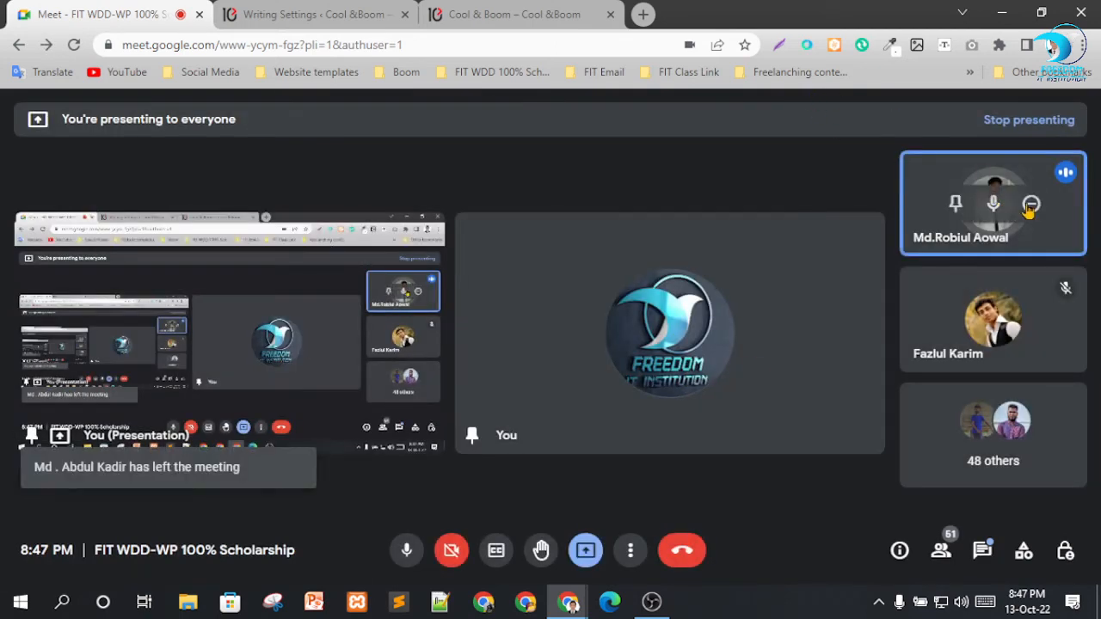
click(1030, 204)
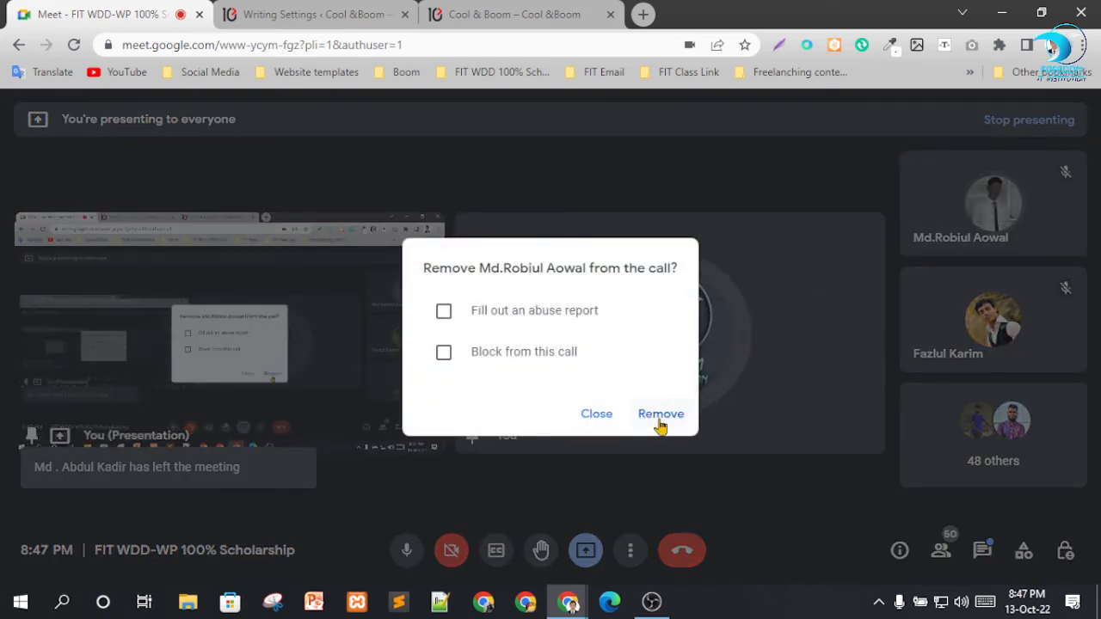
click(777, 184)
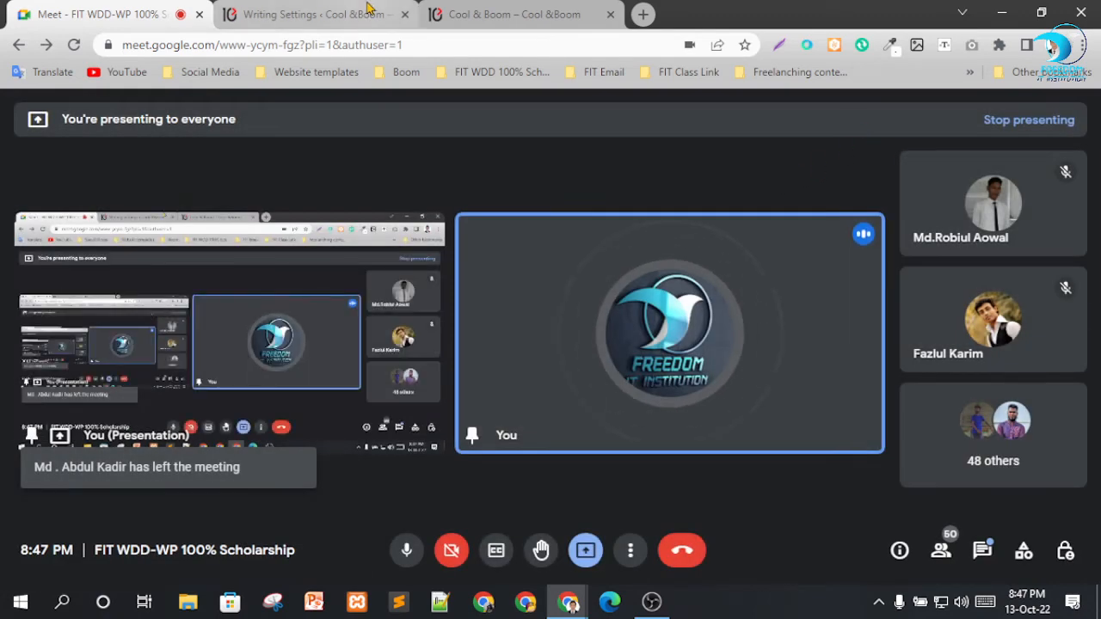
click(368, 8)
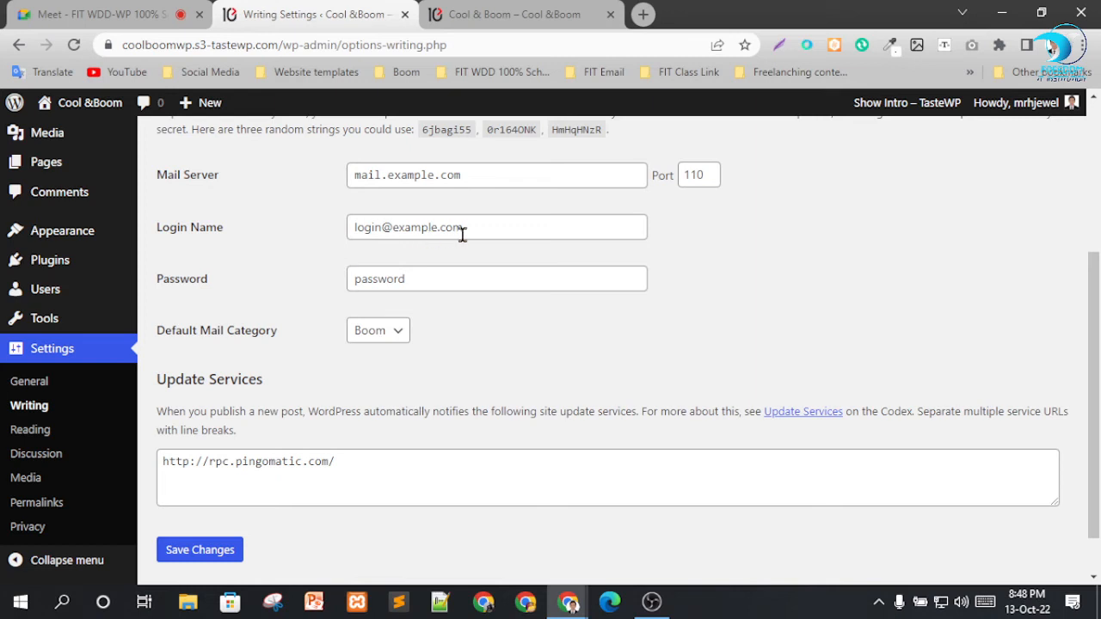
Keep Boom as the default mail category and save the writing settings.
click(384, 334)
click(482, 344)
click(383, 330)
click(475, 339)
scroll(471, 313, down, 1)
click(213, 496)
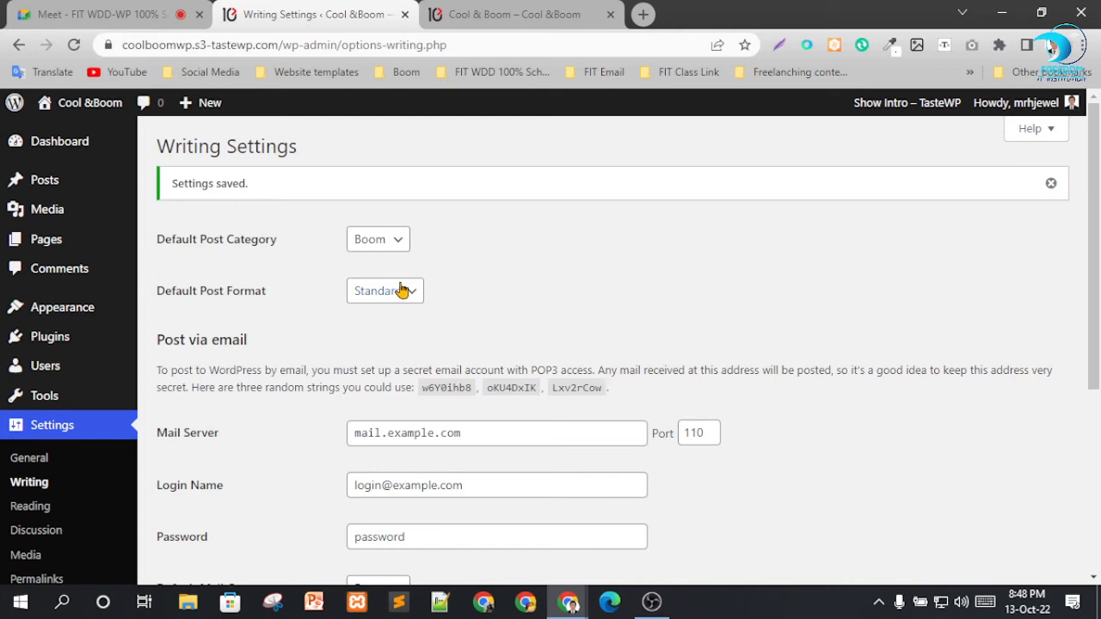
Open the Reading settings, then view and reload the Home page on the live site.
scroll(559, 352, down, 2)
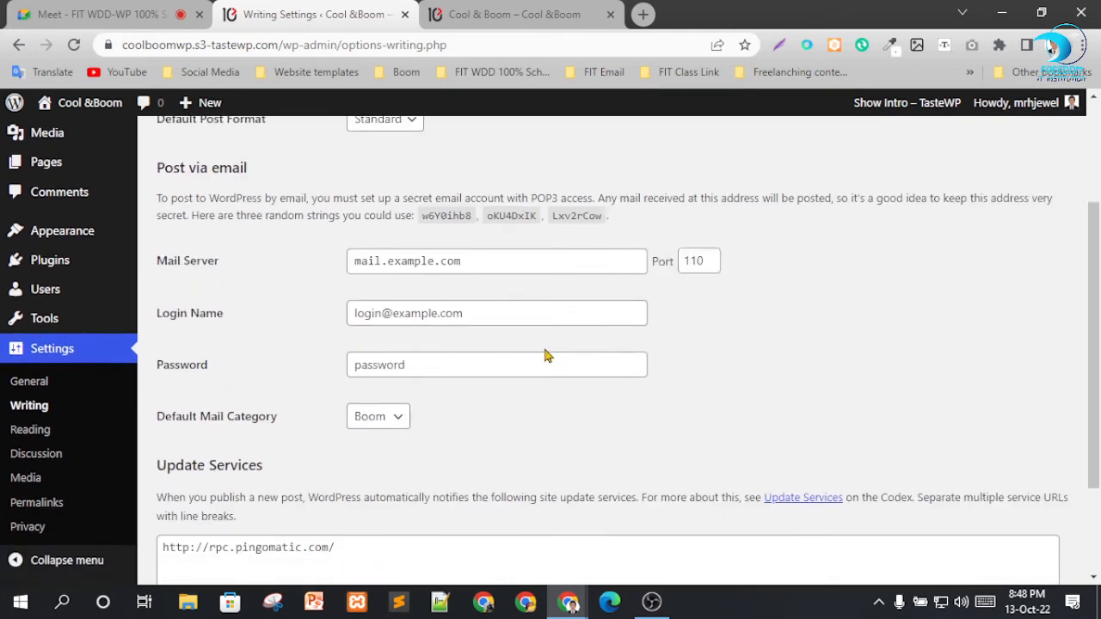
click(43, 434)
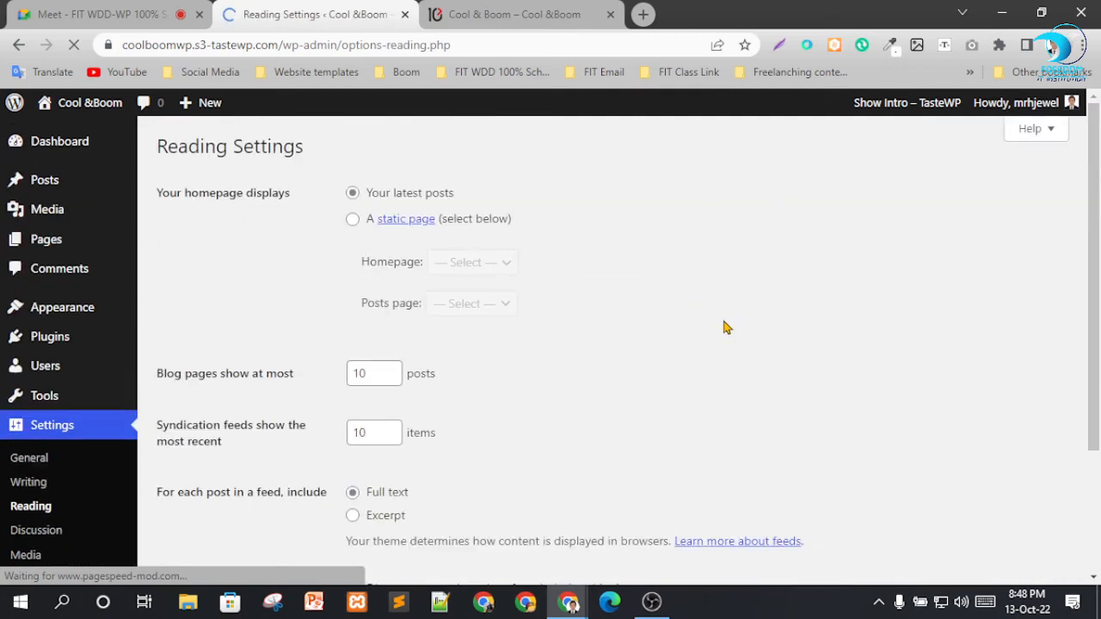
click(544, 11)
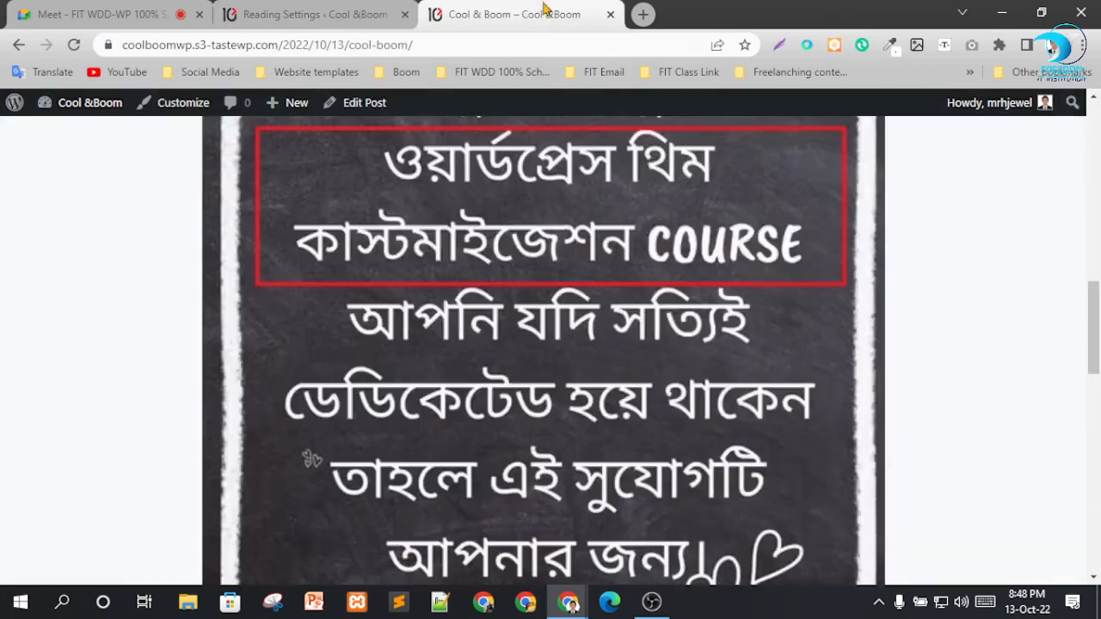
scroll(784, 160, up, 5)
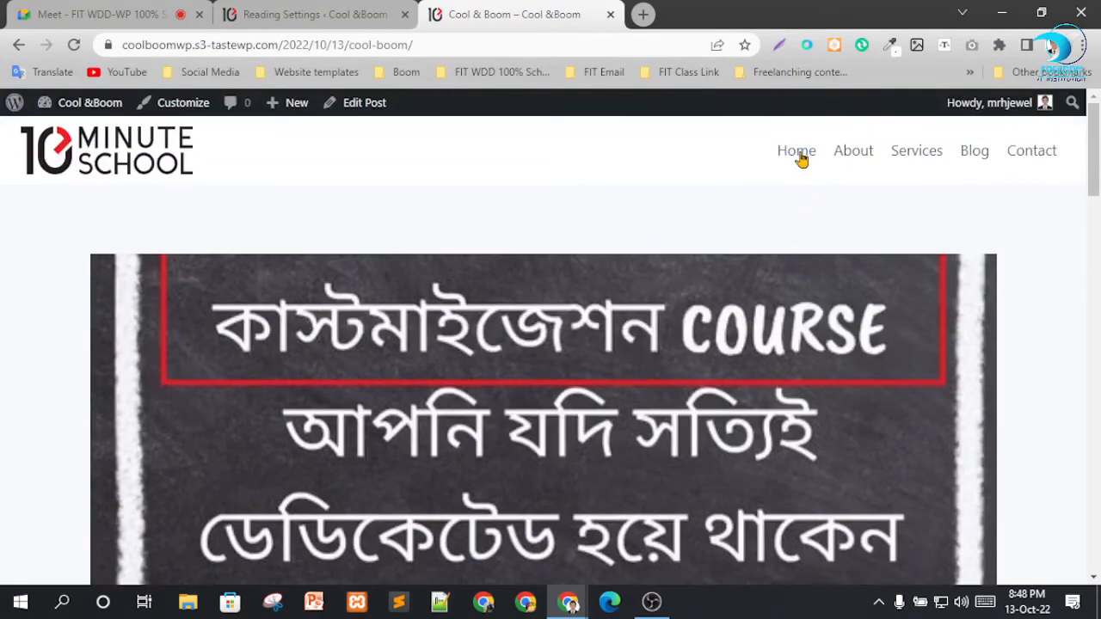
click(797, 152)
scroll(533, 219, down, 2)
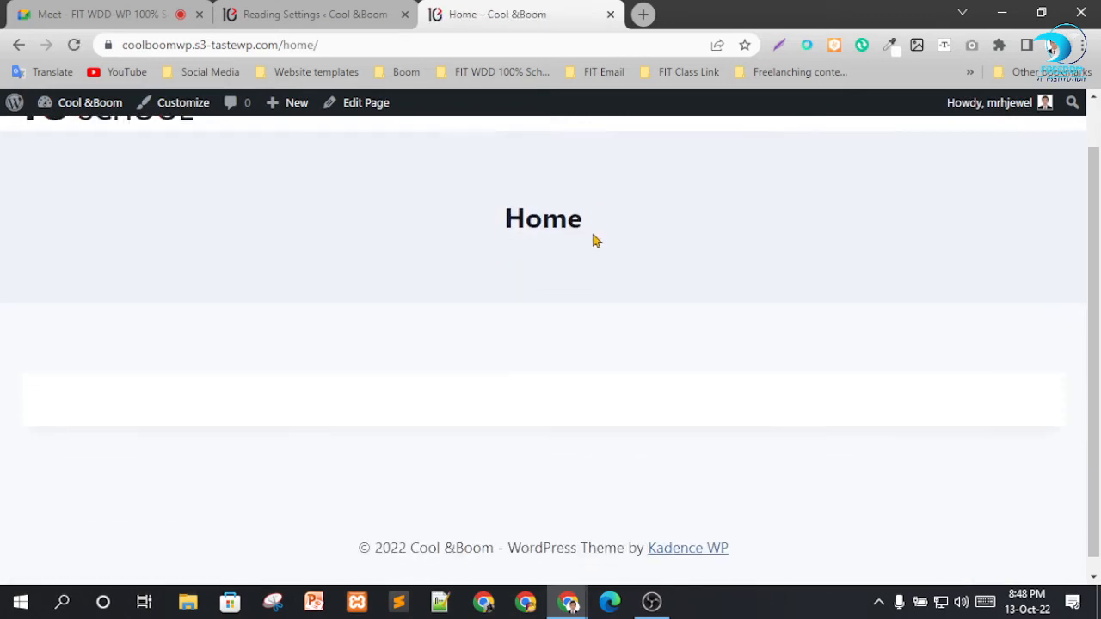
scroll(653, 378, up, 2)
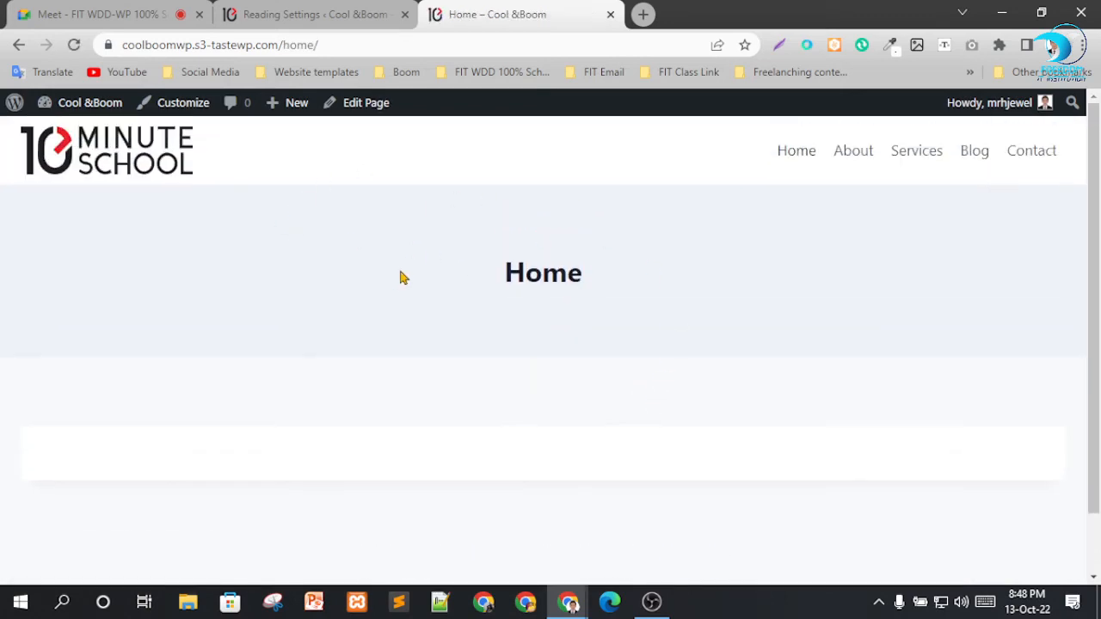
drag(399, 277, 737, 313)
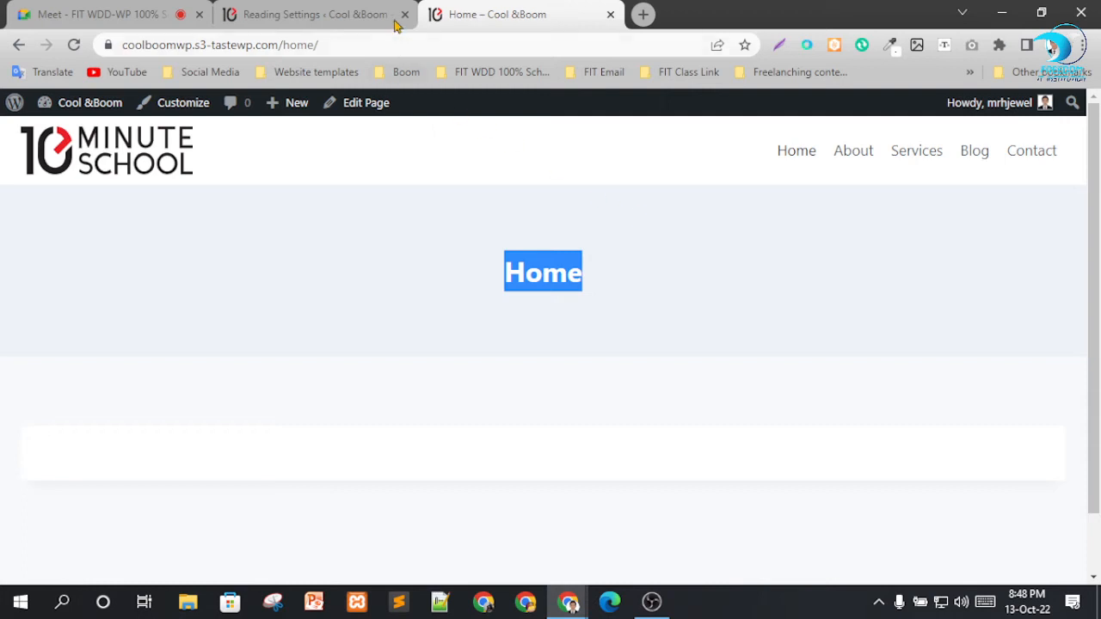
click(74, 44)
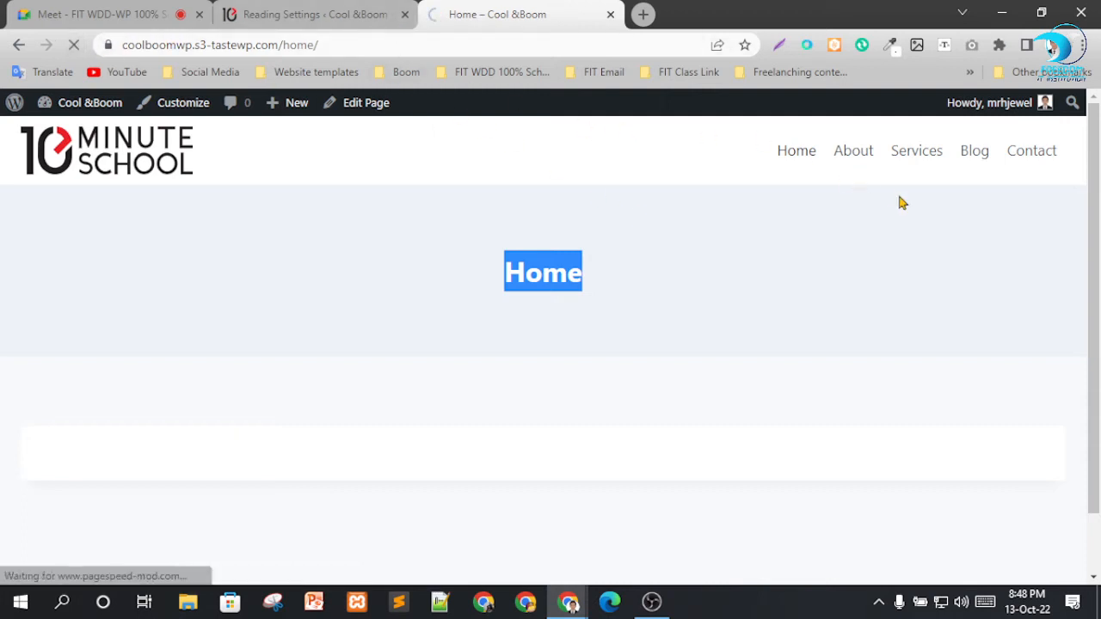
Examine the post listing on the site's root front page and return to the Reading settings.
click(79, 168)
scroll(226, 371, down, 4)
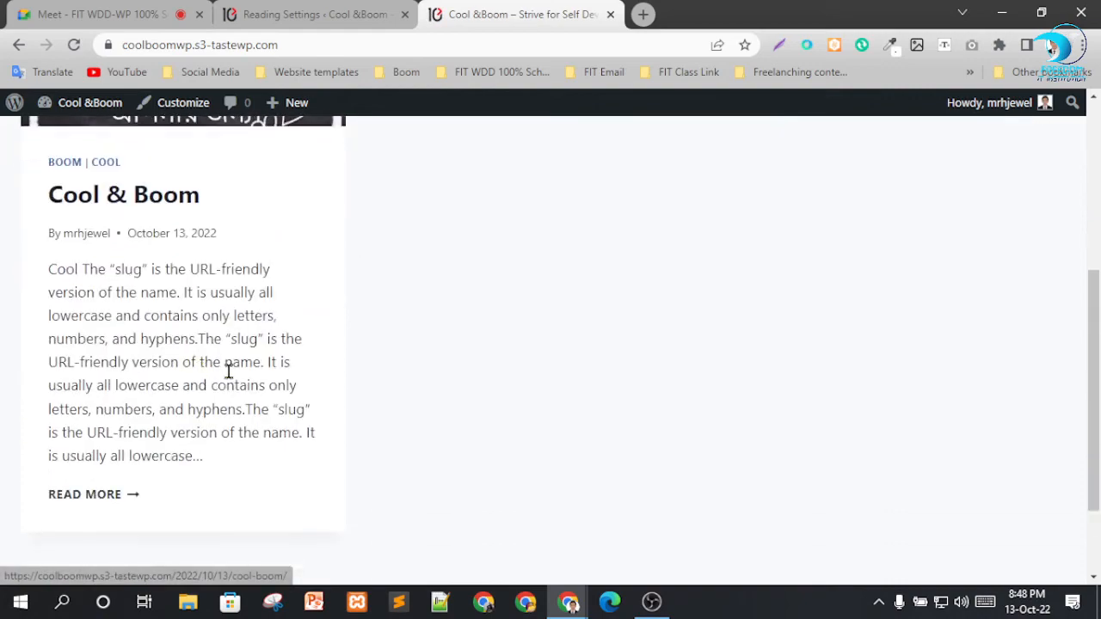
scroll(140, 215, up, 4)
scroll(470, 307, down, 4)
scroll(293, 163, up, 4)
click(310, 15)
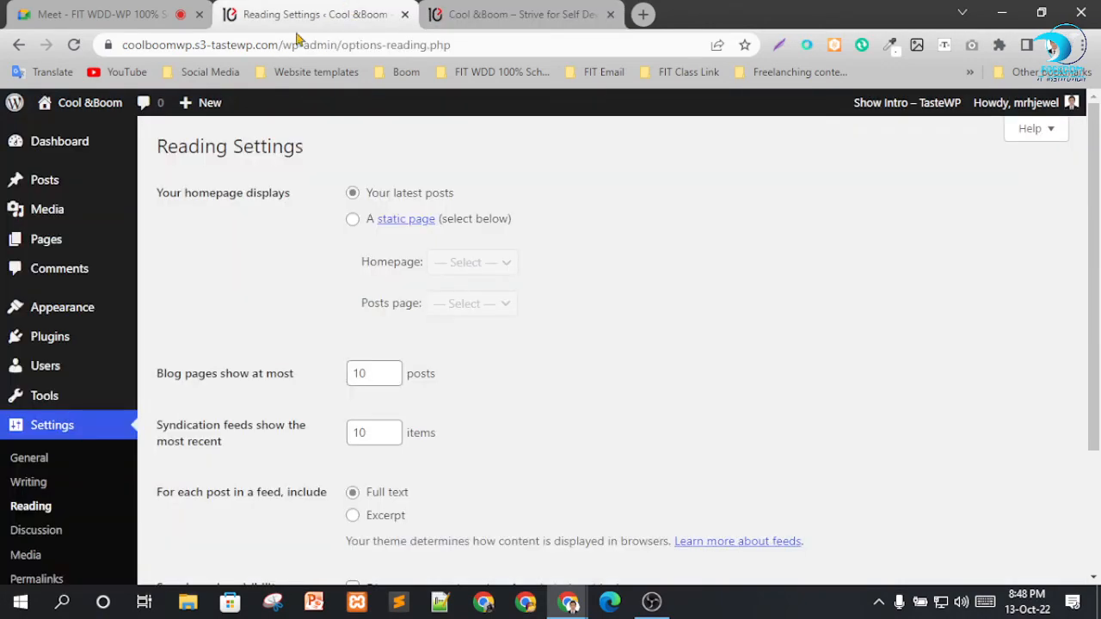
Make the homepage display a static page, with Home as the homepage and Blog as the posts page.
click(450, 220)
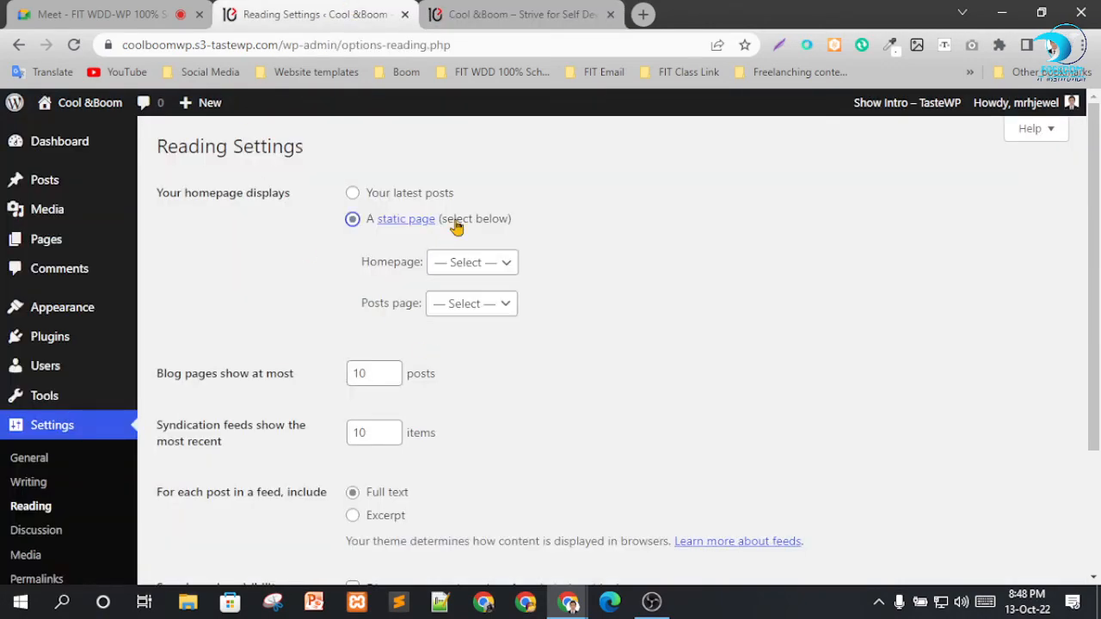
click(497, 271)
click(456, 354)
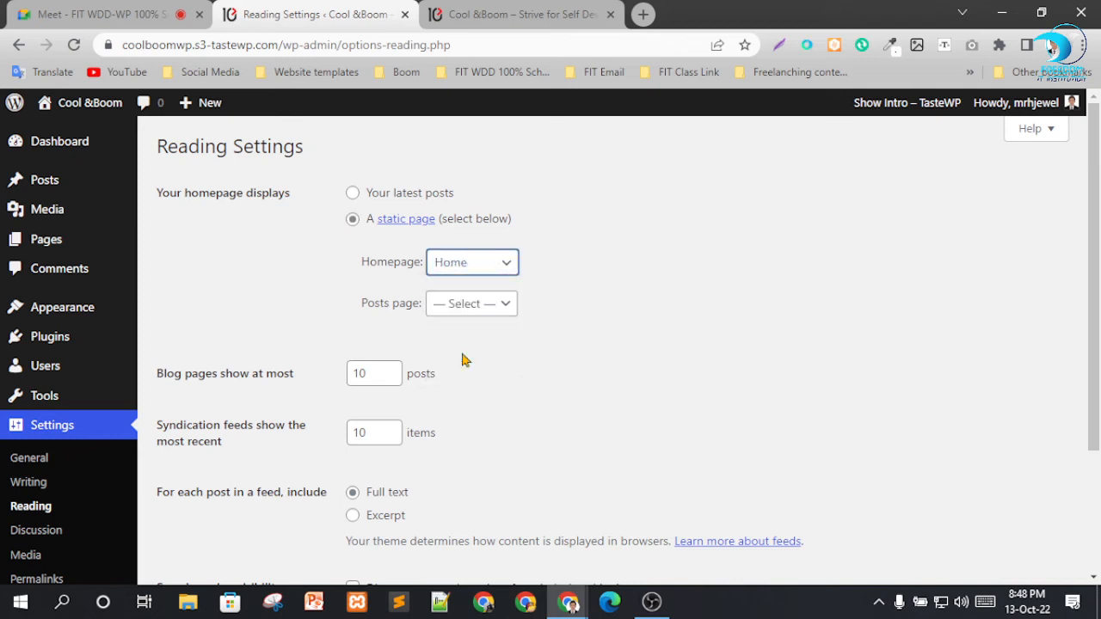
click(492, 303)
click(464, 363)
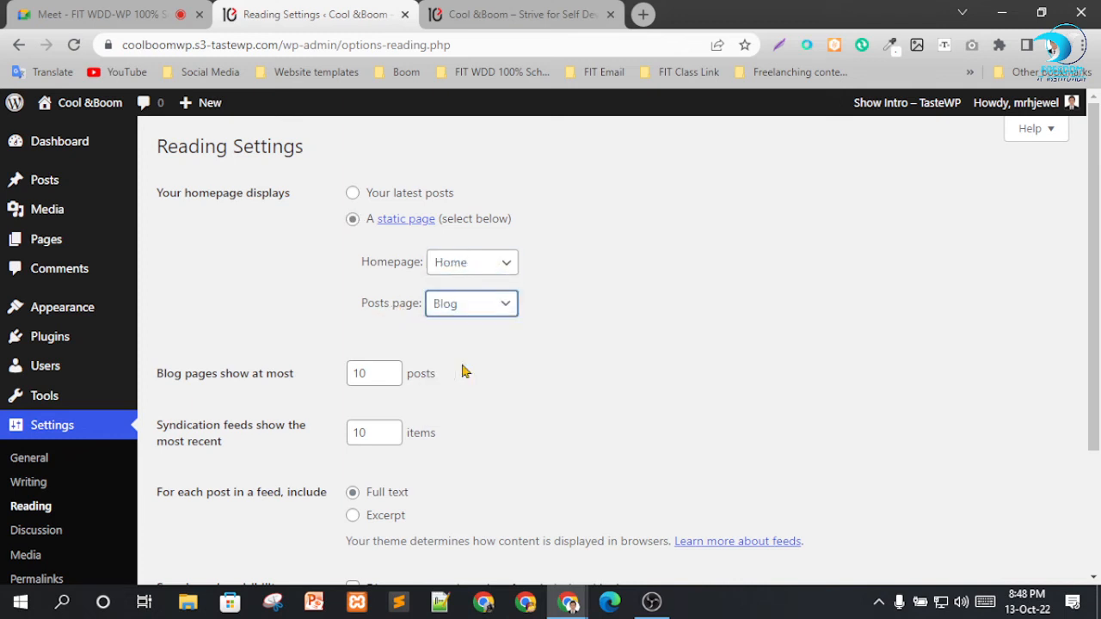
Examine the live site's Blog page and front page before saving, and return to the Reading settings.
click(510, 11)
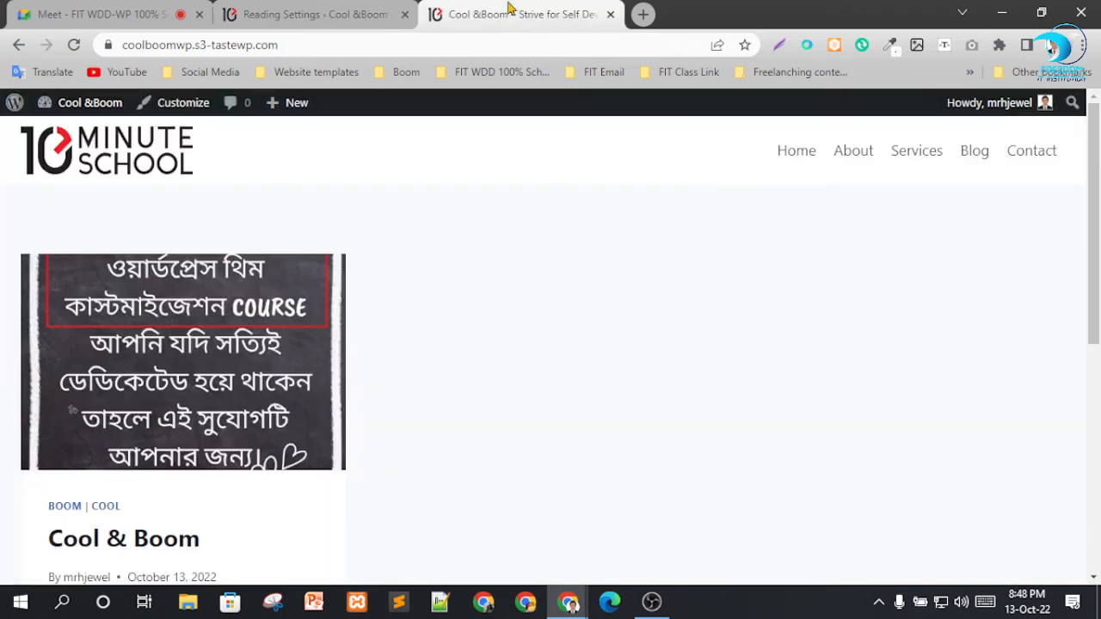
click(964, 160)
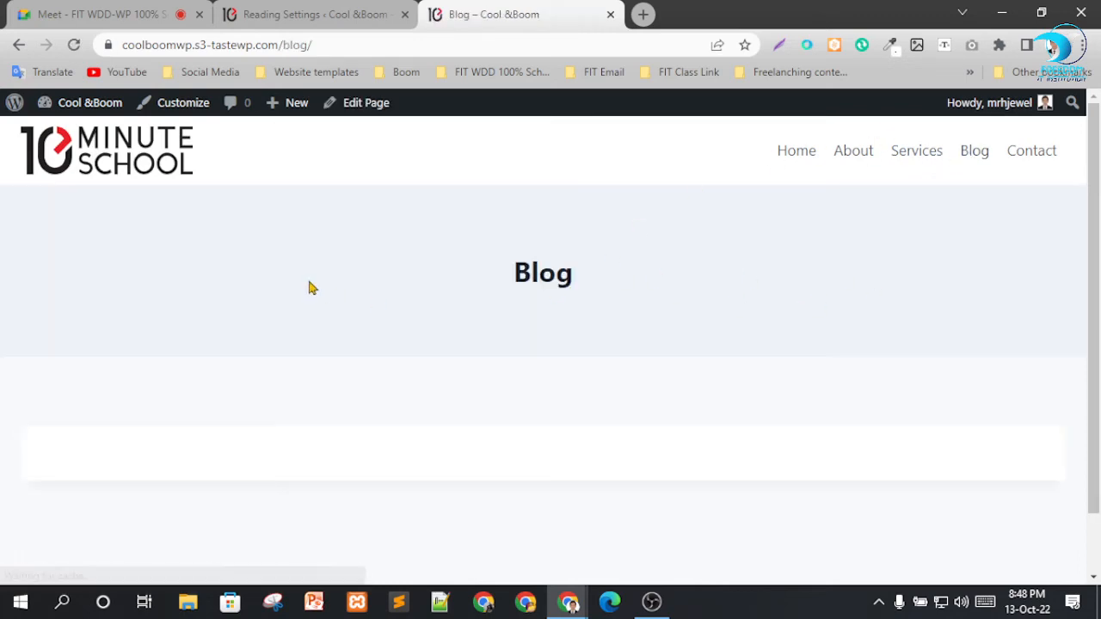
scroll(840, 354, down, 3)
scroll(507, 418, up, 3)
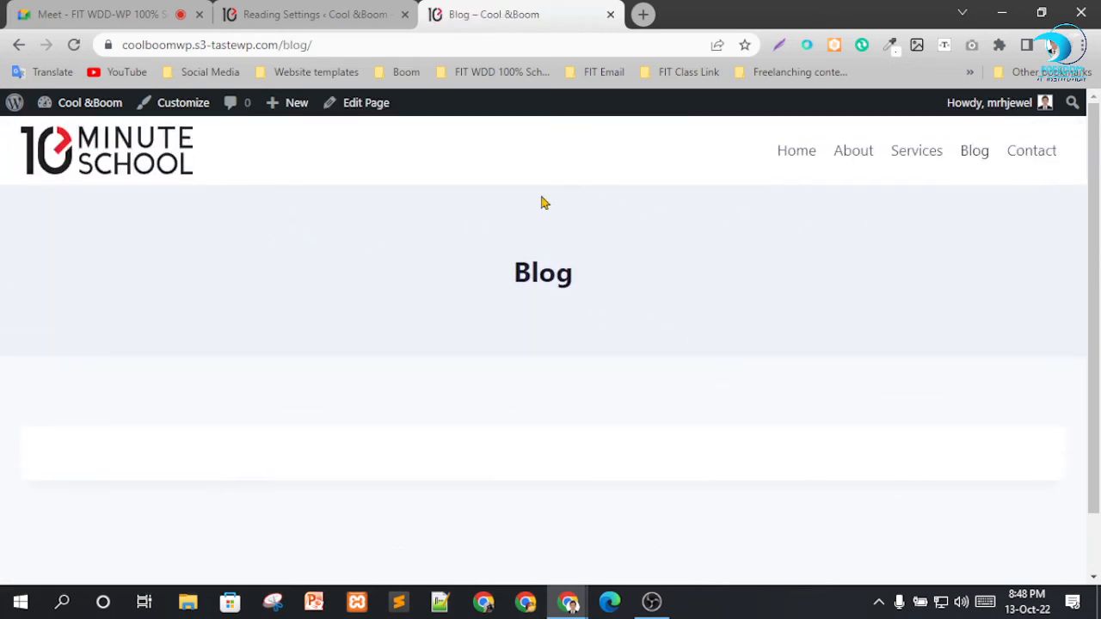
click(127, 165)
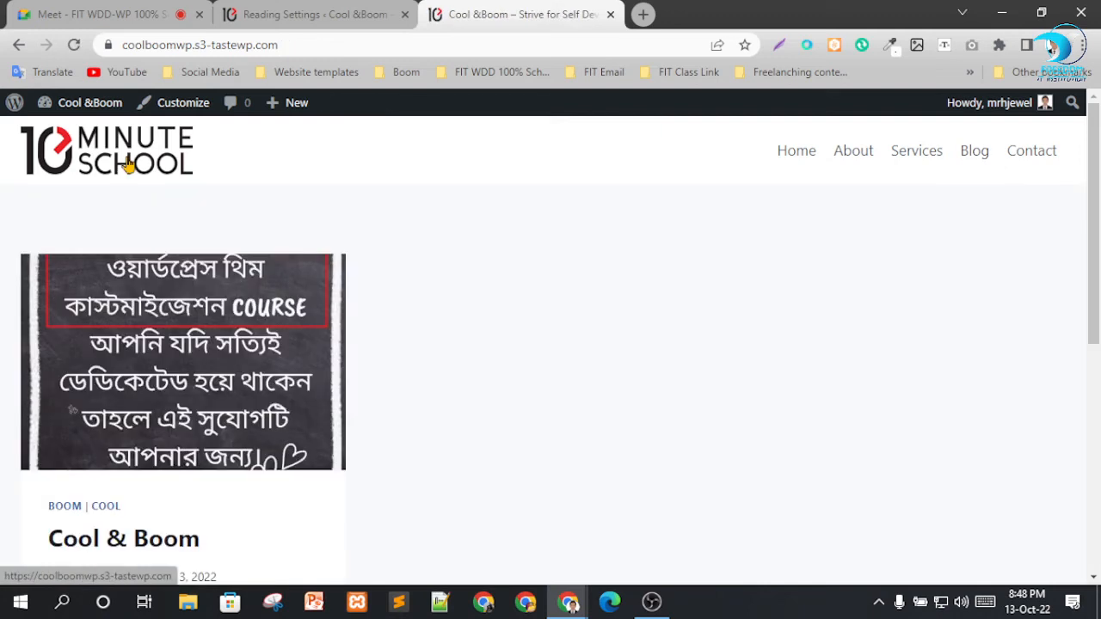
click(325, 15)
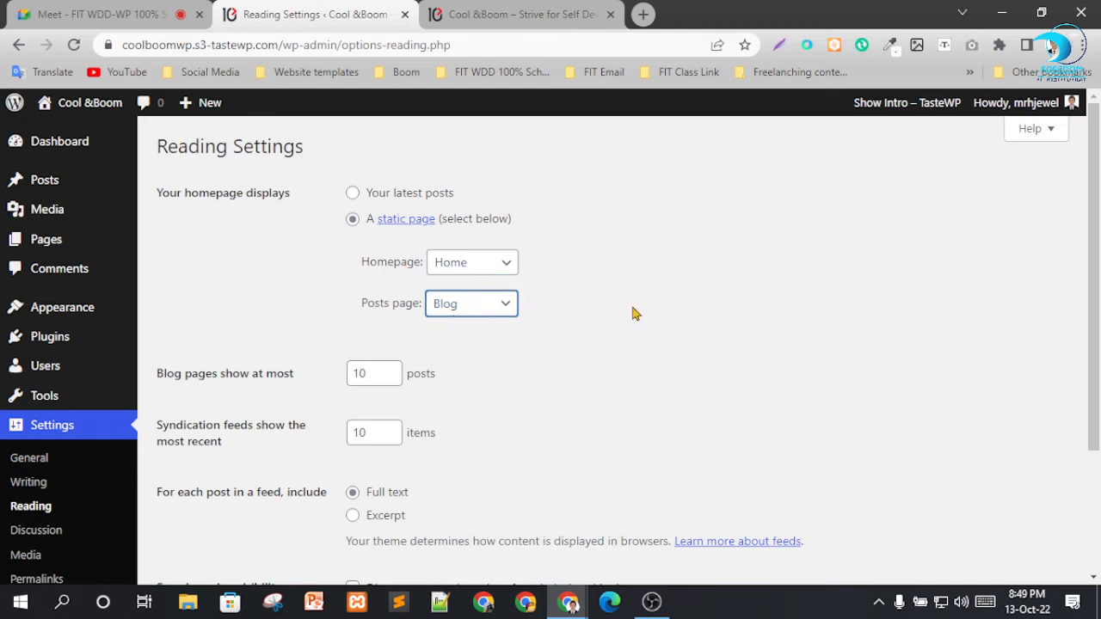
Keep full text for feed posts, discourage search engines from indexing the site, and save the reading settings.
scroll(520, 339, down, 2)
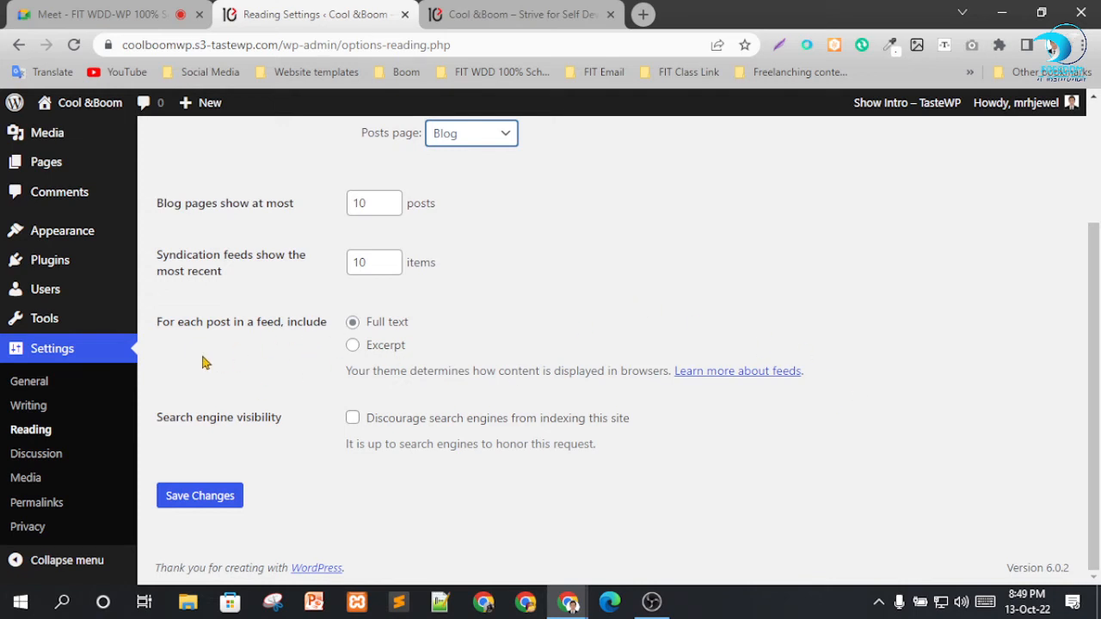
click(378, 353)
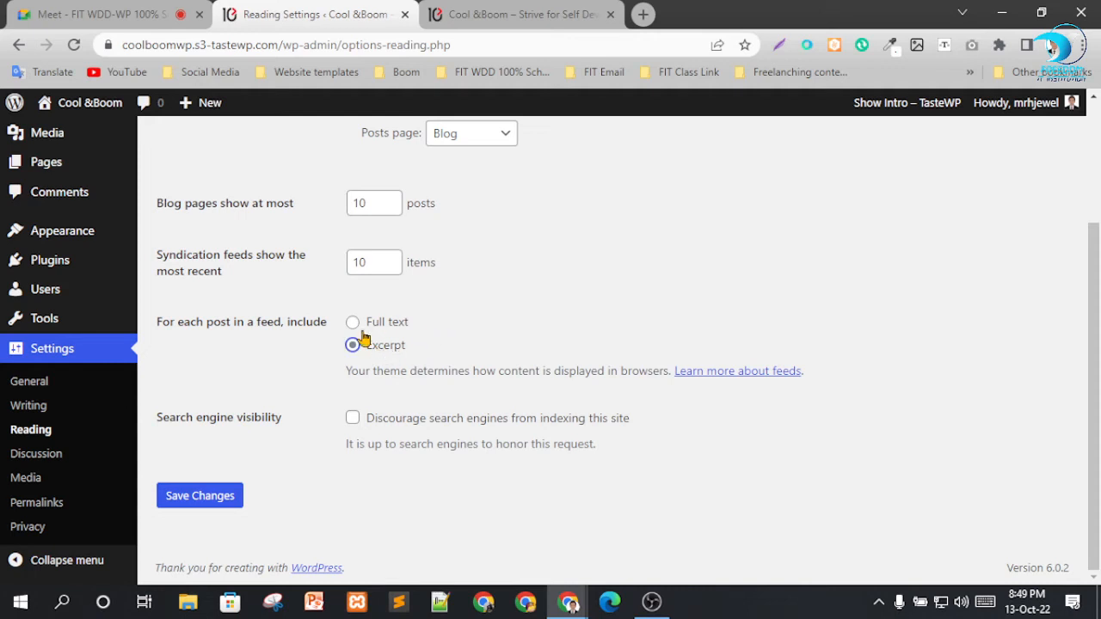
click(376, 327)
click(353, 418)
click(200, 496)
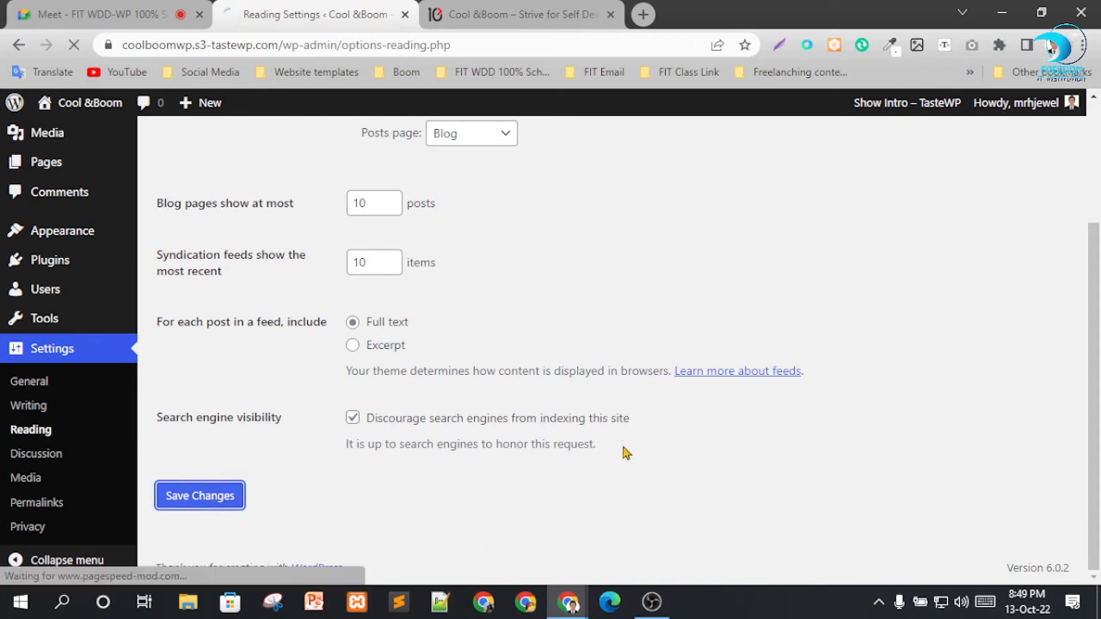
Reload the live site's front page, examine the posts on the Blog page, and go back to Home.
click(542, 14)
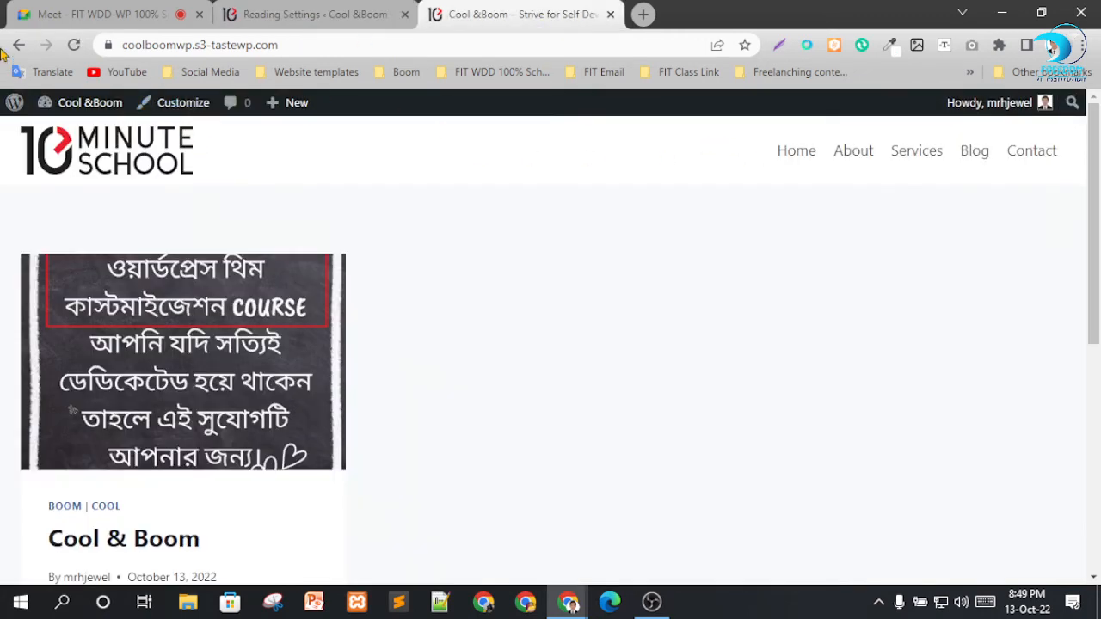
click(74, 44)
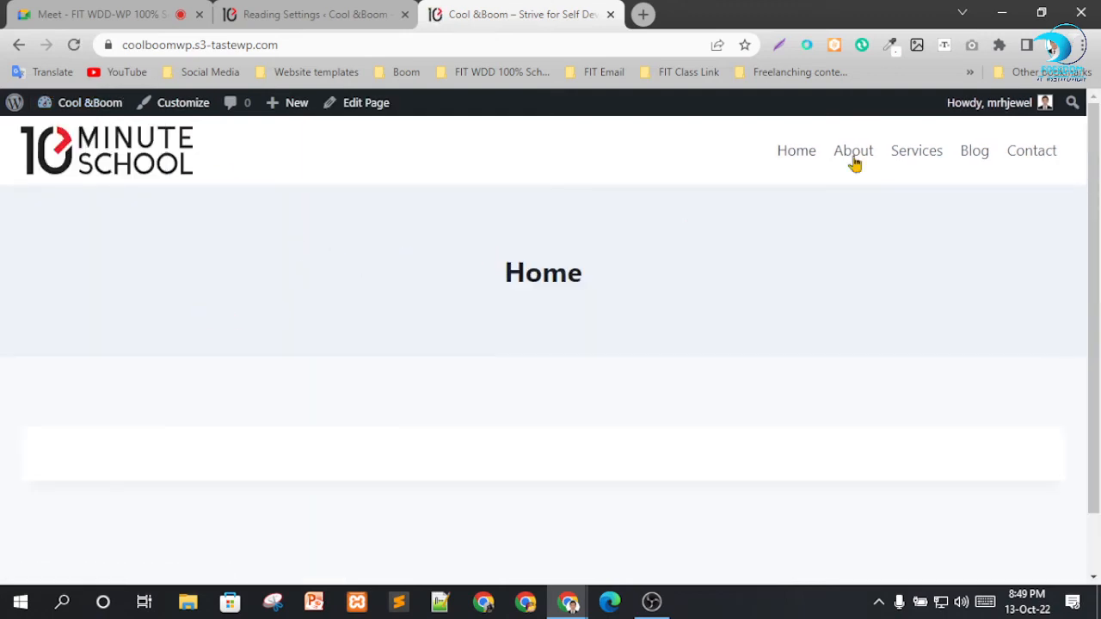
click(965, 155)
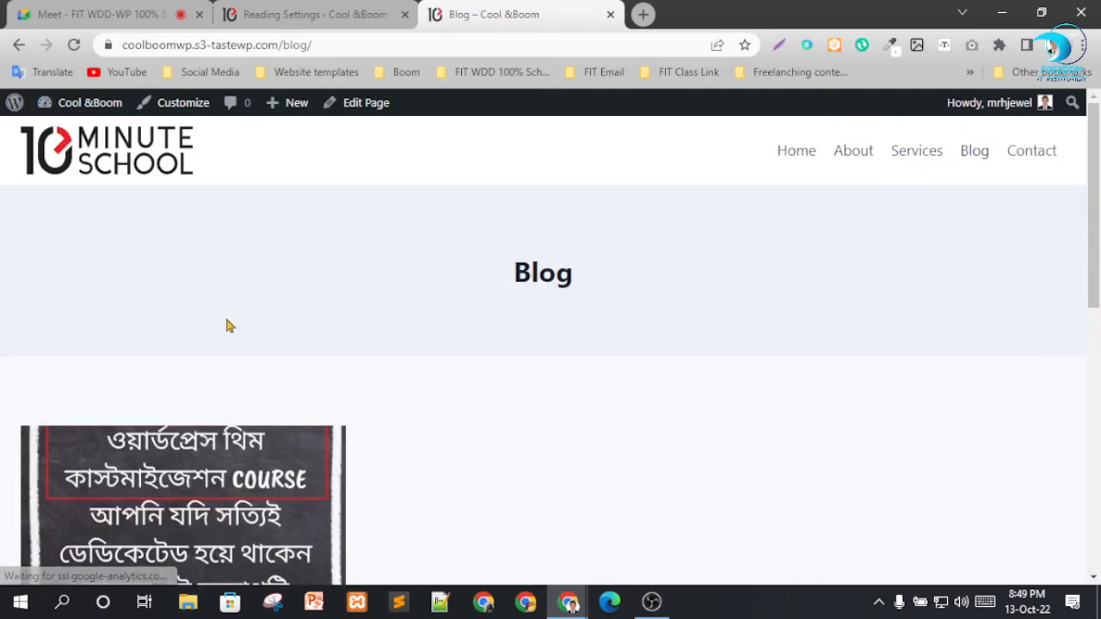
scroll(226, 322, down, 5)
scroll(275, 342, down, 2)
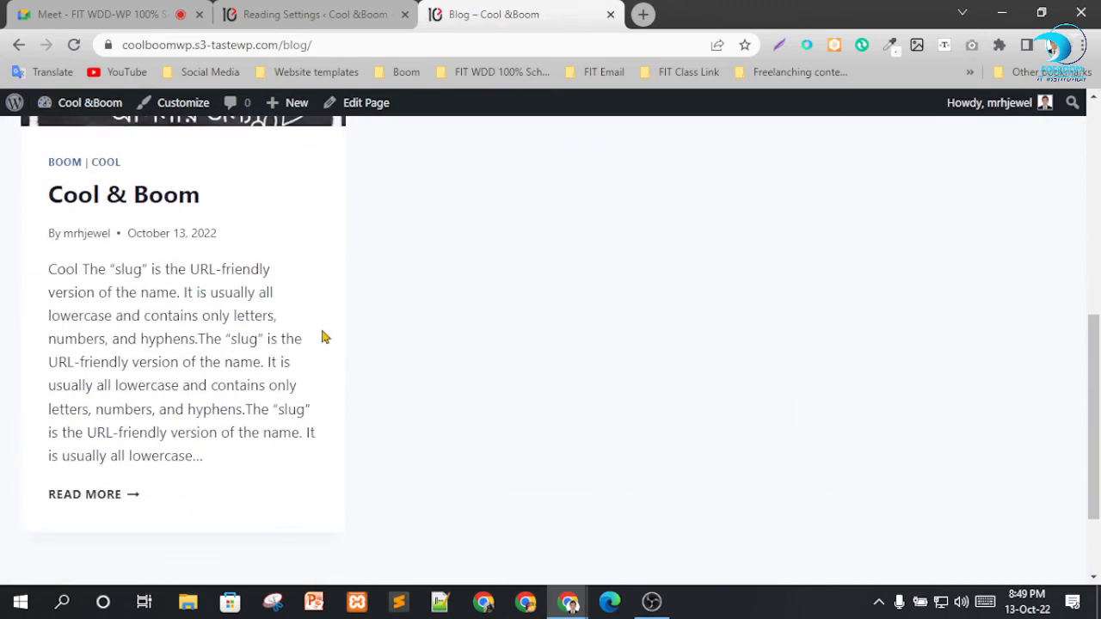
scroll(692, 245, up, 7)
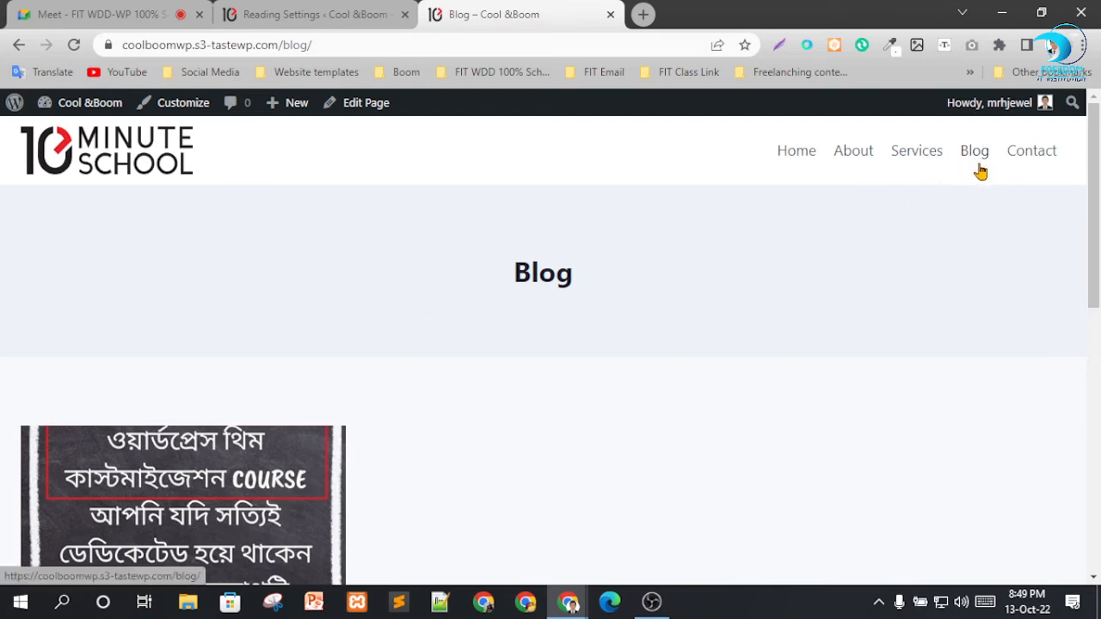
click(797, 164)
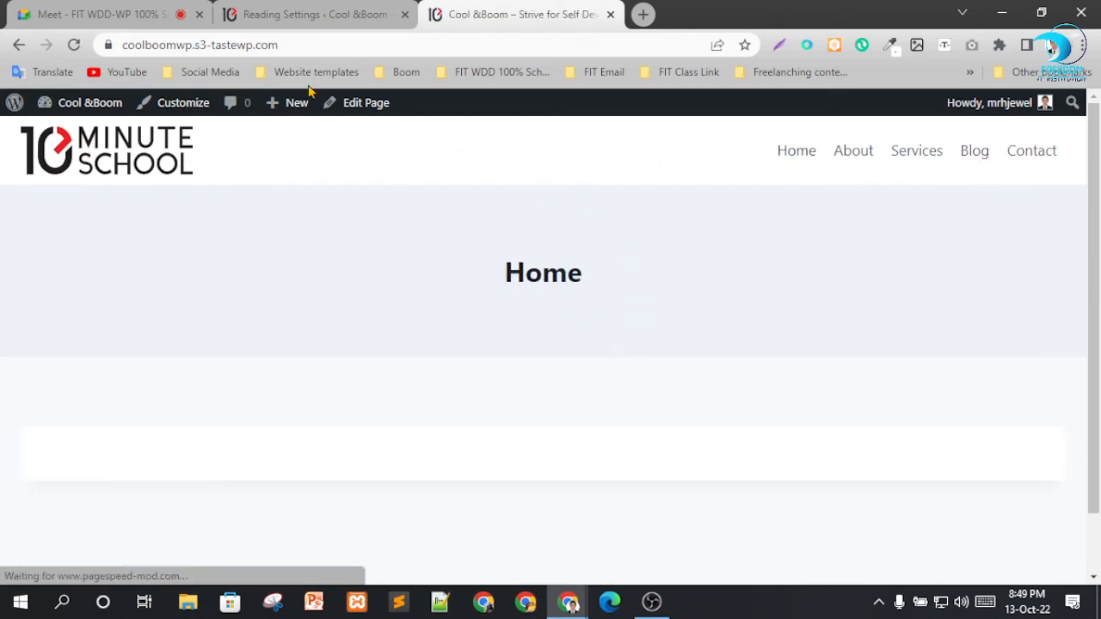
Return to the site's admin settings, examine the Discussion settings down to the default avatars, and open the Media settings.
click(344, 14)
scroll(494, 331, down, 2)
scroll(515, 331, down, 1)
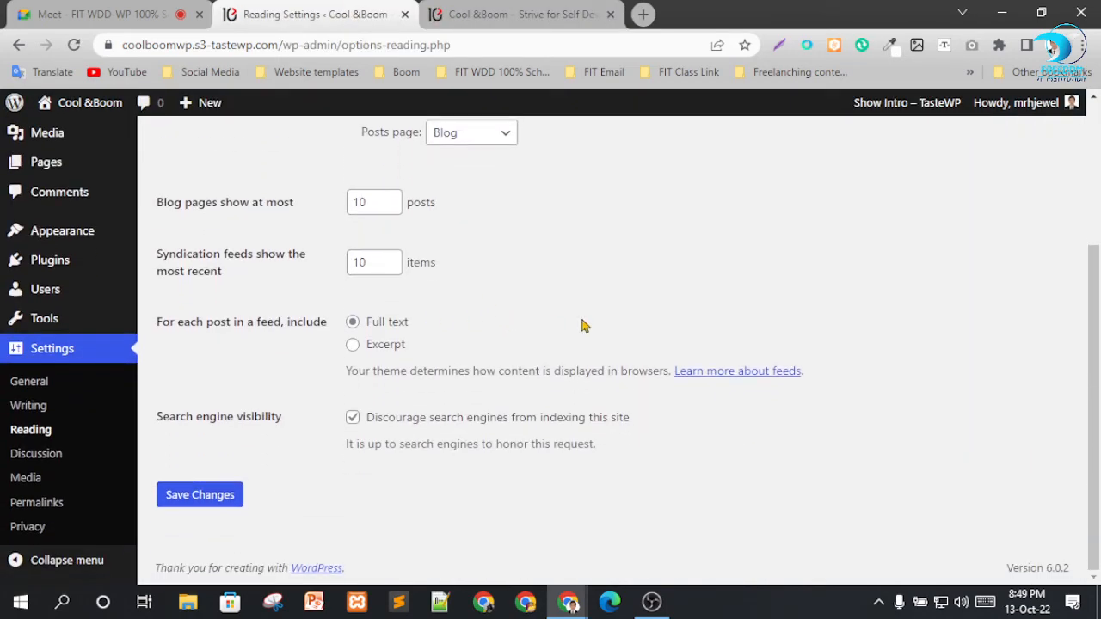
click(39, 453)
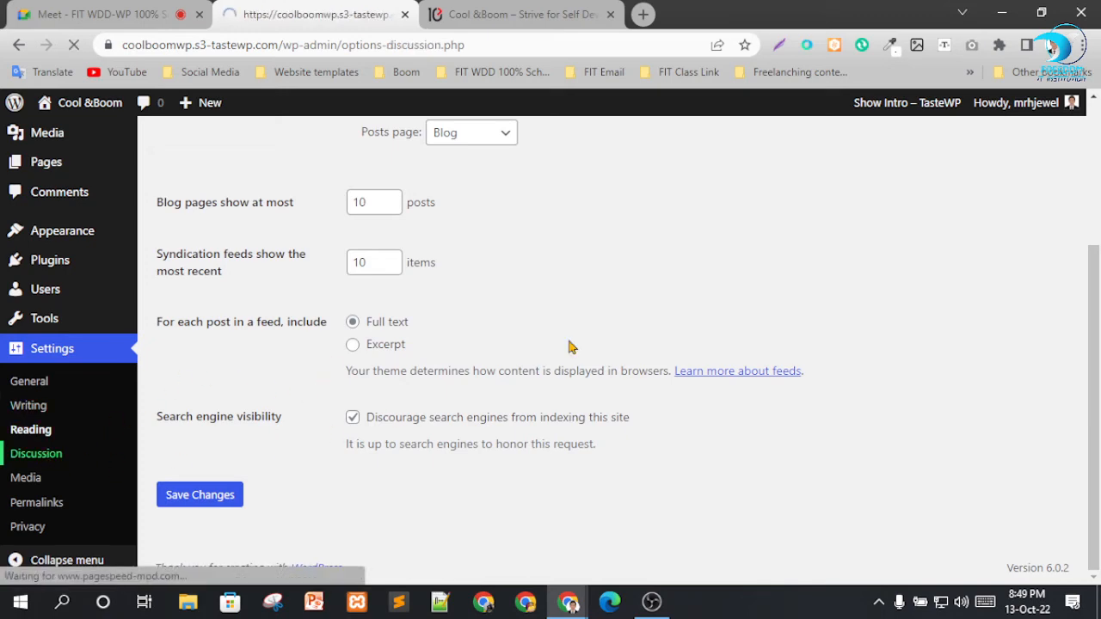
scroll(437, 189, down, 3)
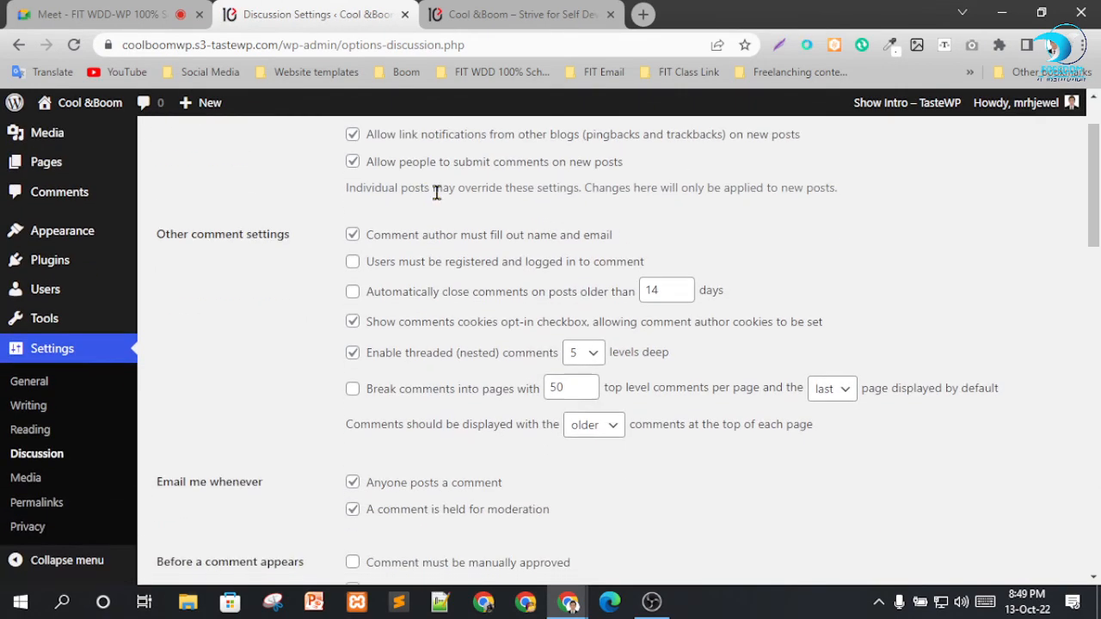
scroll(464, 257, down, 9)
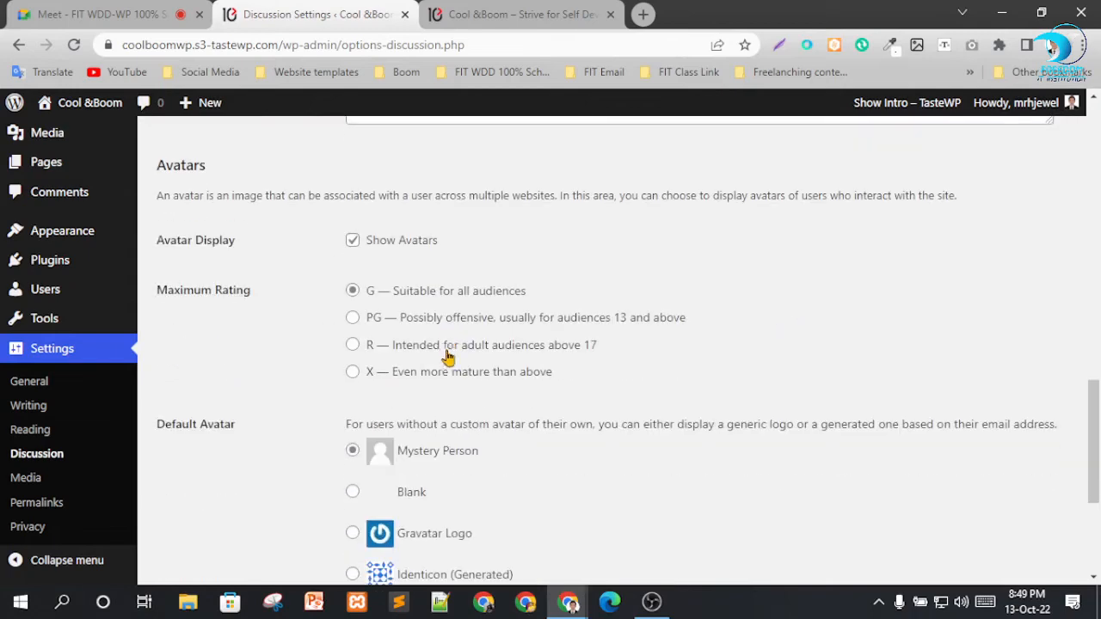
scroll(446, 343, down, 3)
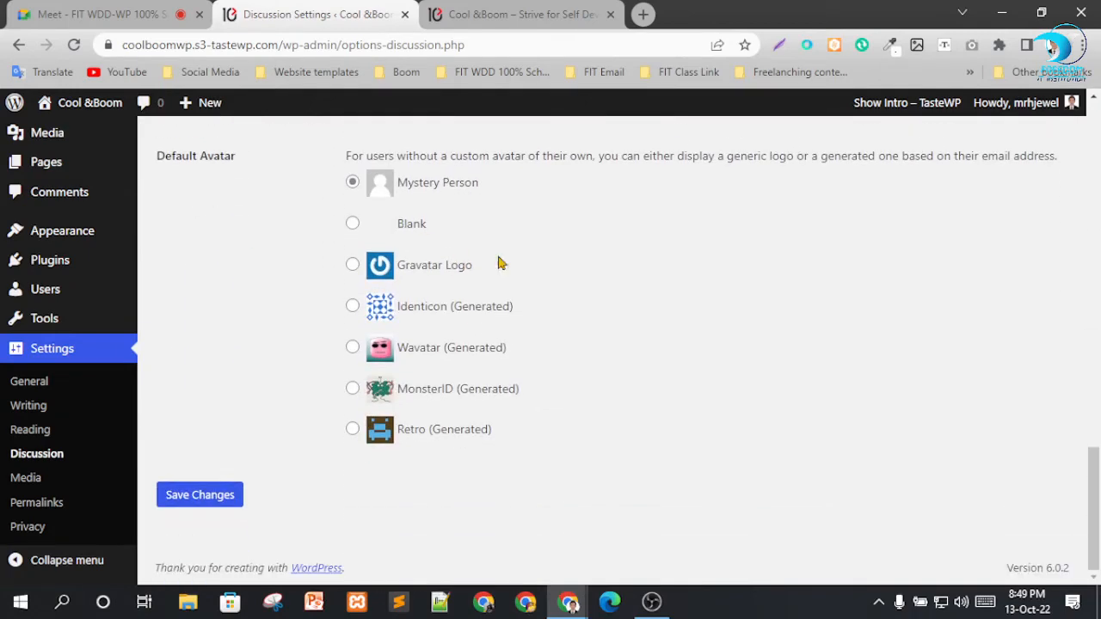
click(25, 477)
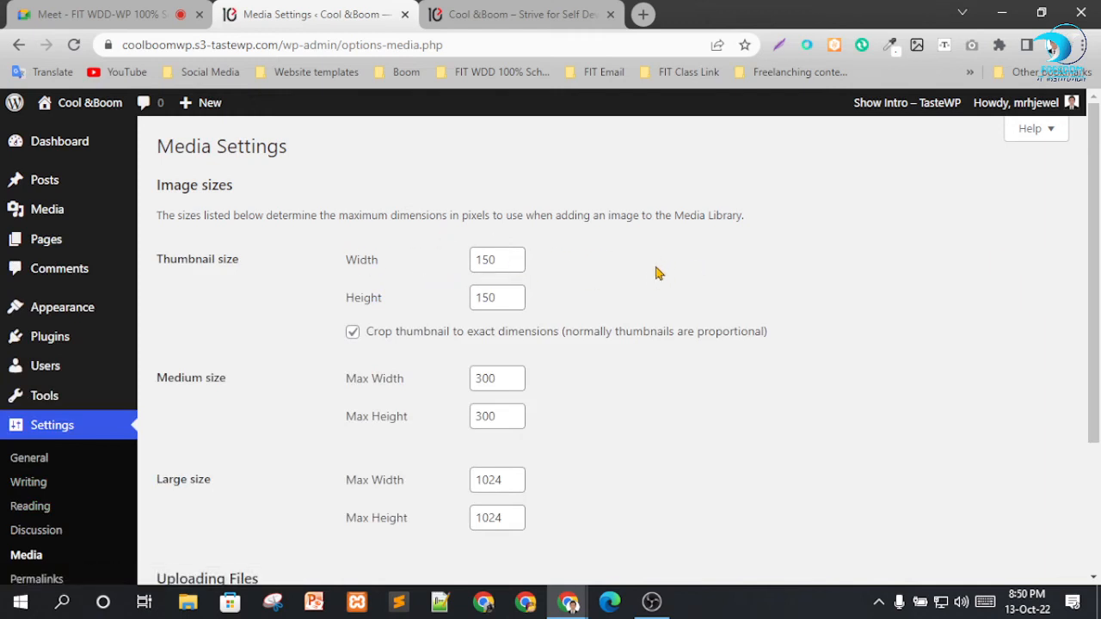
scroll(585, 314, down, 1)
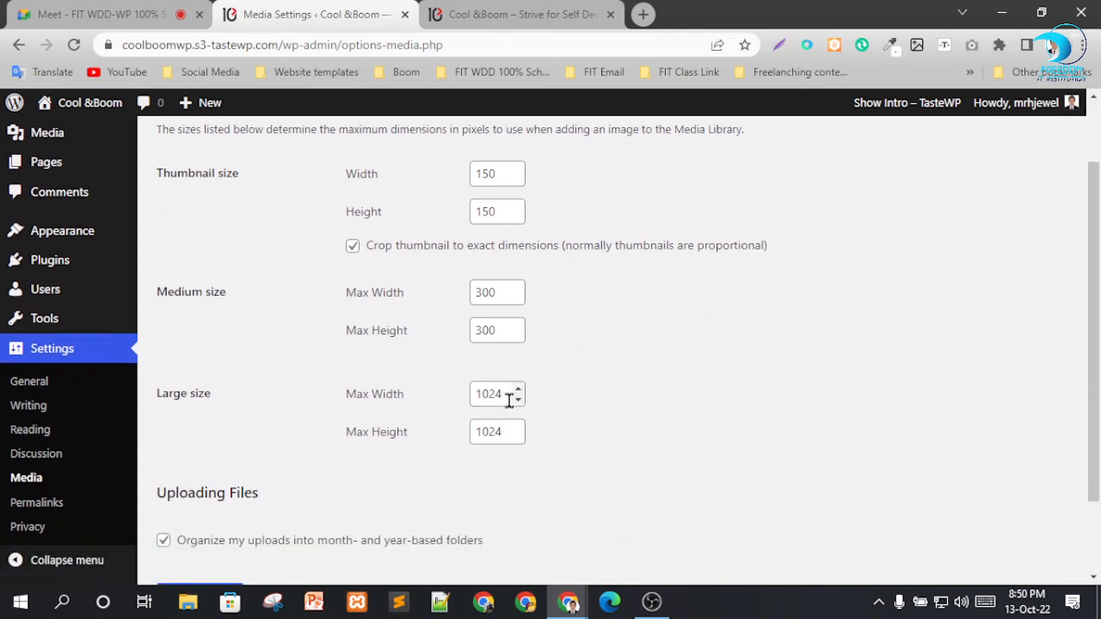
Try maximum dimensions of 1250 by 1220 and a width of 1850 for the Large image size, and undo these changes.
drag(508, 401, 422, 405)
text(1250)
drag(504, 430, 418, 445)
text(1220)
click(645, 464)
drag(497, 394, 415, 398)
text(1850)
click(619, 446)
key(ctrl+z)
click(606, 385)
Keep thumbnails cropped to exact dimensions and save the media settings.
scroll(519, 330, up, 2)
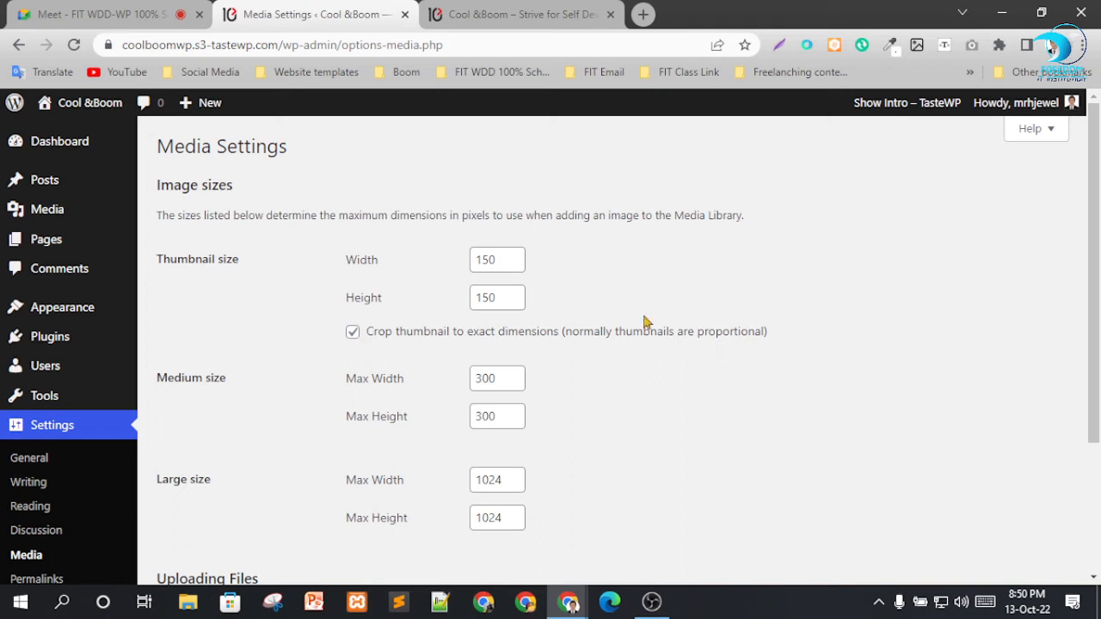
click(353, 334)
scroll(516, 275, down, 2)
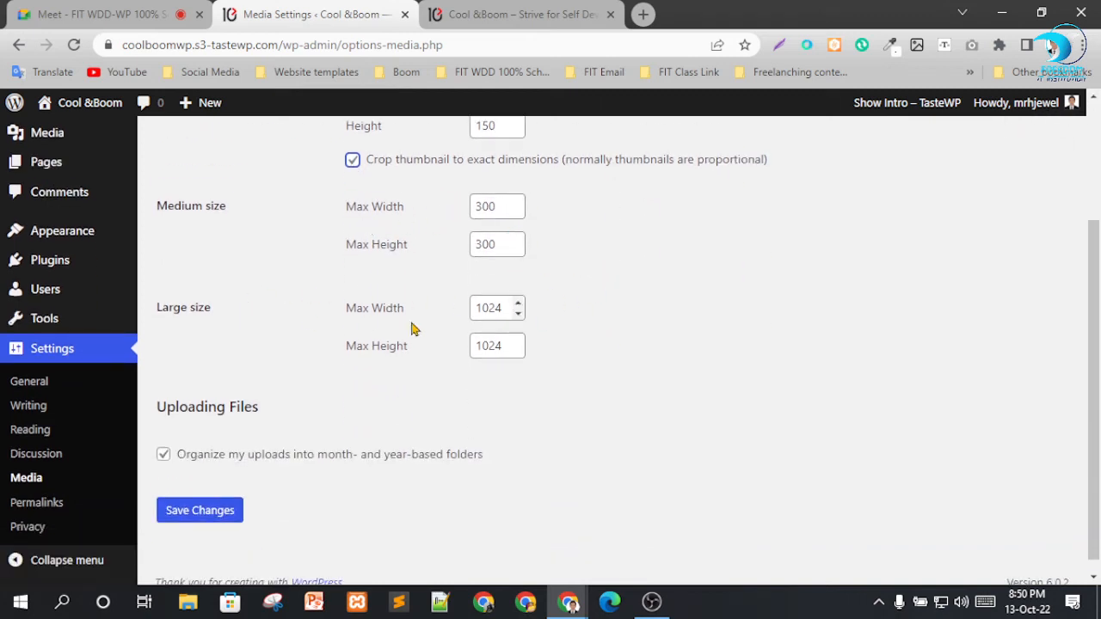
scroll(560, 406, down, 1)
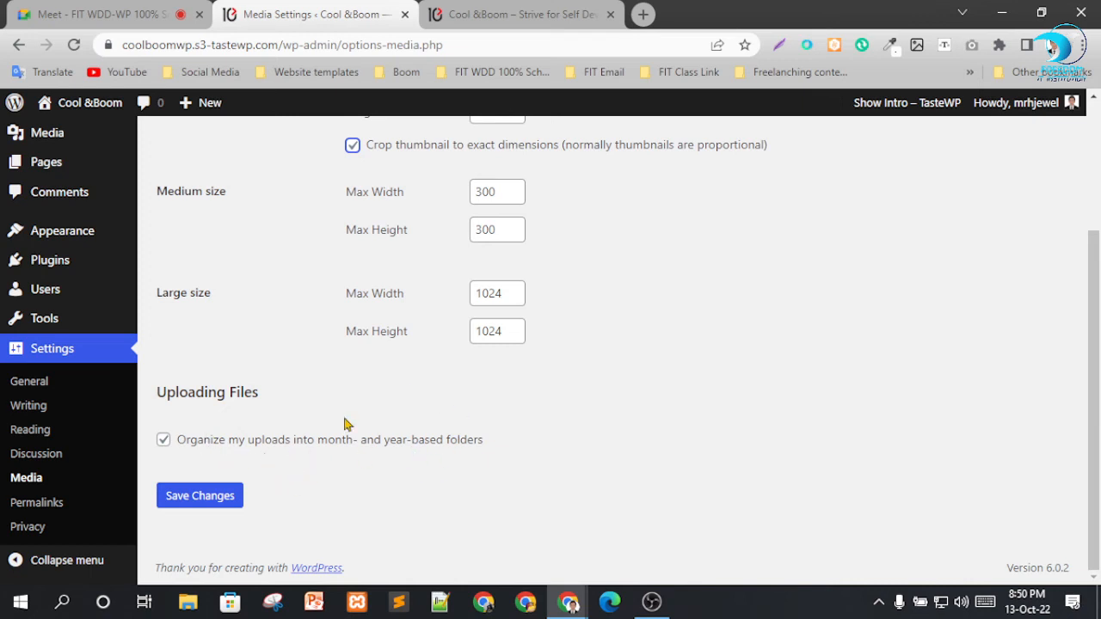
click(199, 498)
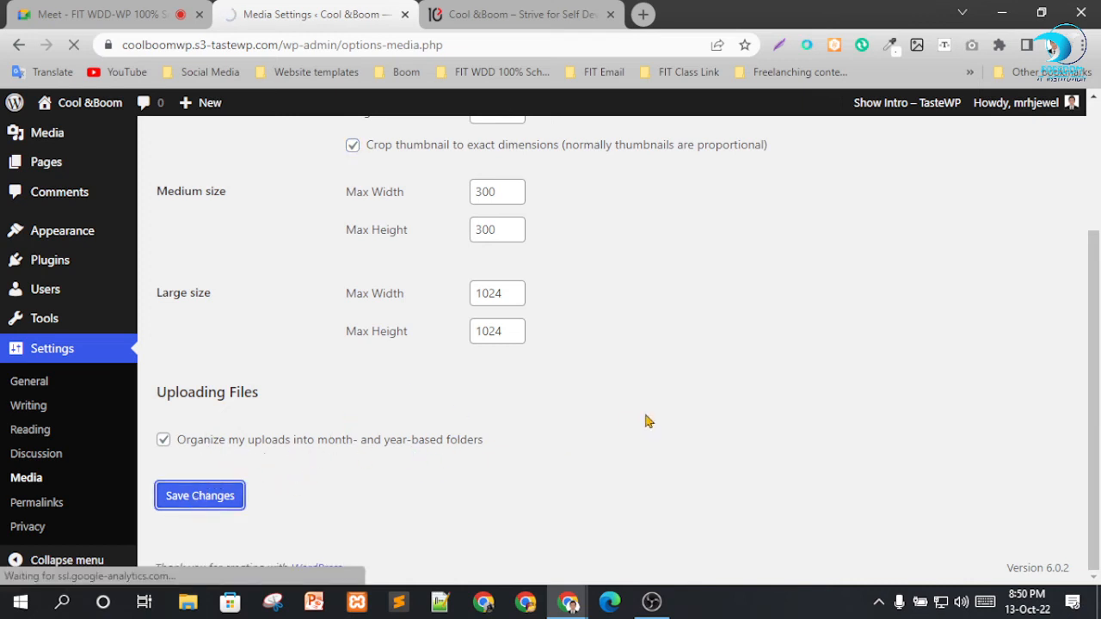
Open the Permalink settings and examine the common URL structures.
scroll(74, 332, down, 3)
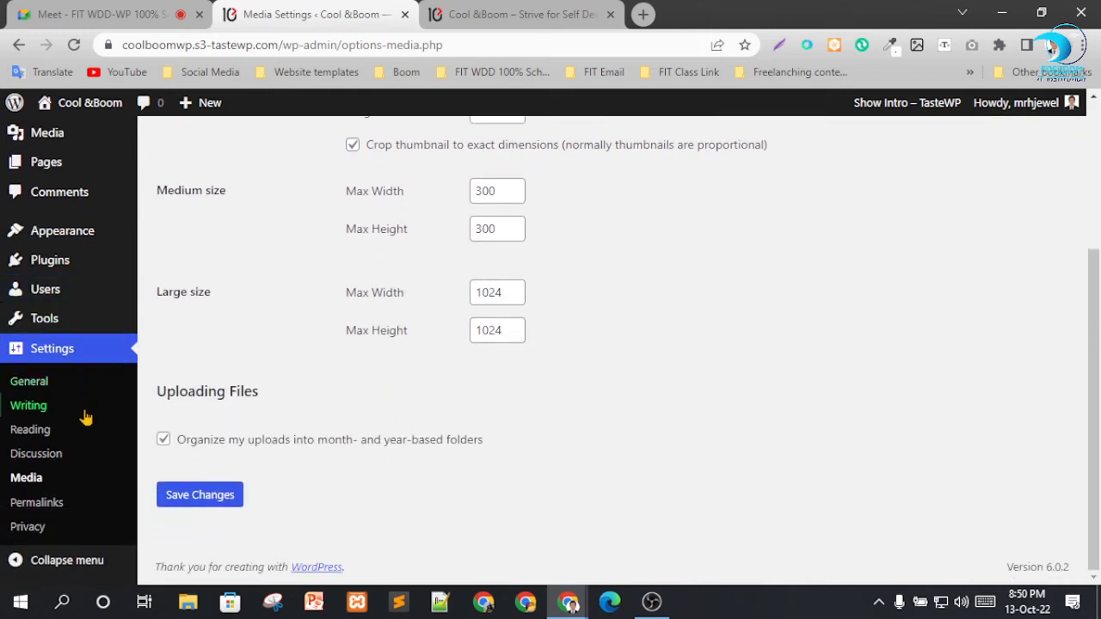
click(20, 507)
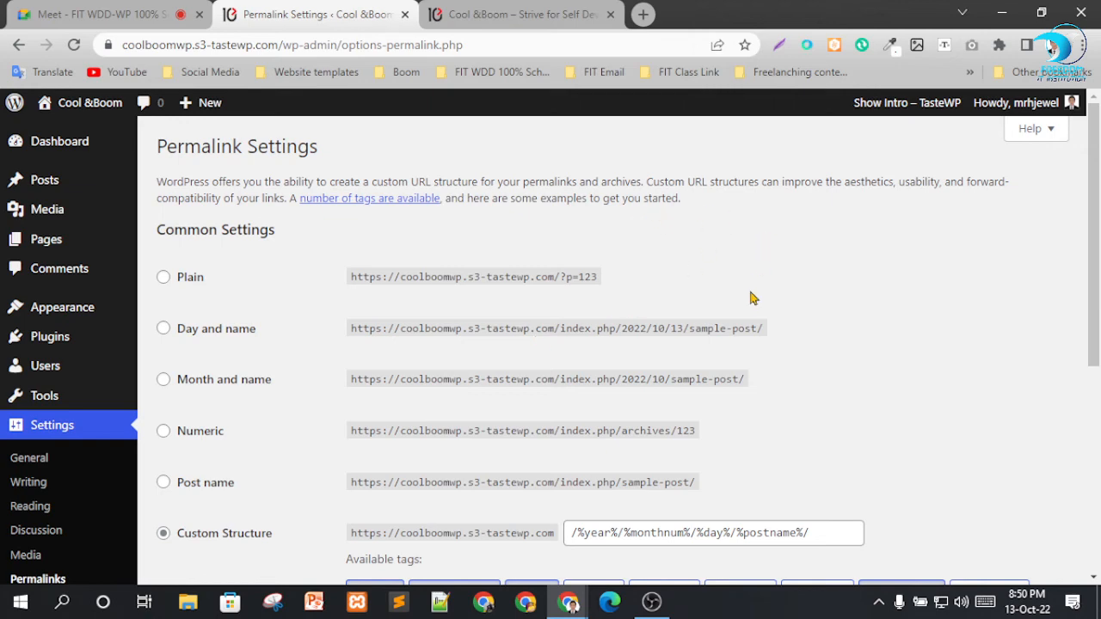
scroll(388, 216, down, 2)
scroll(501, 260, up, 2)
click(199, 22)
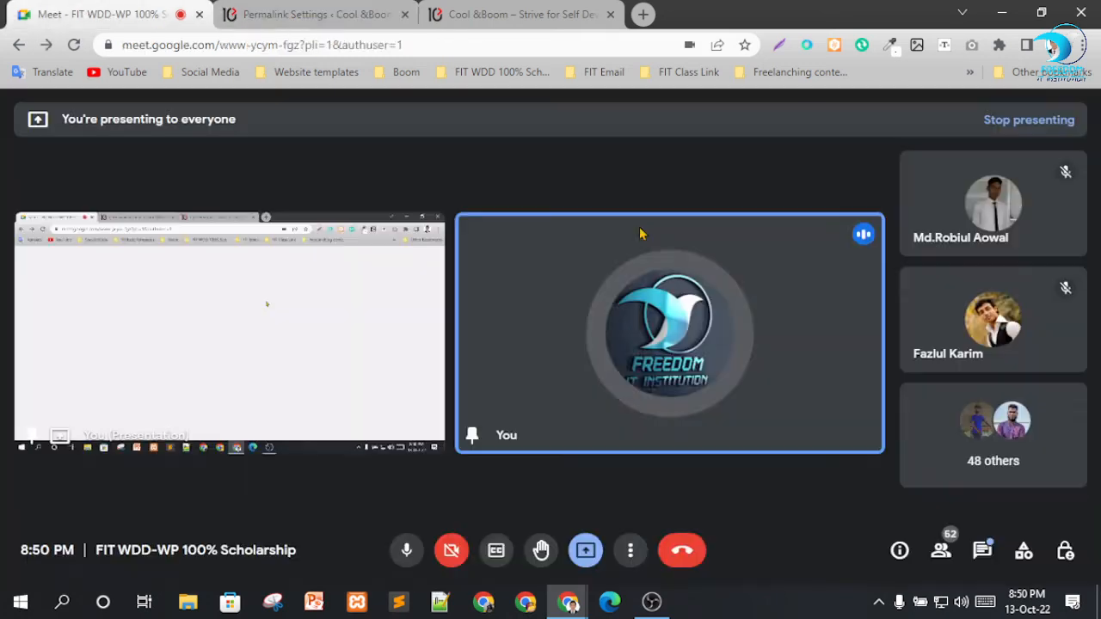
click(309, 10)
scroll(504, 300, down, 1)
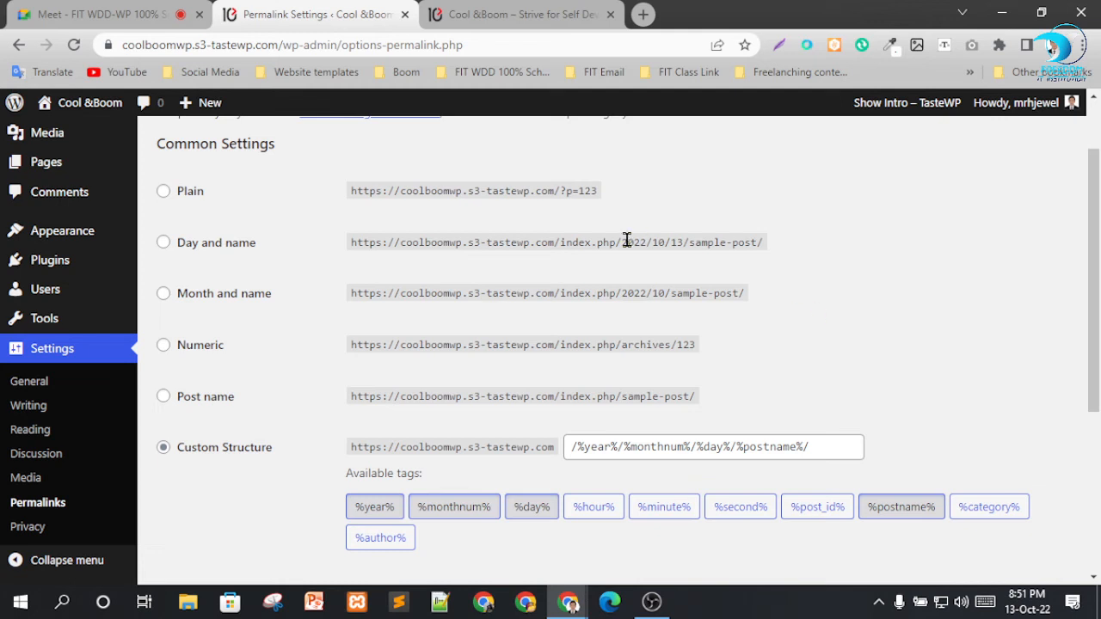
Try the Plain, Day and name, and Custom Structure permalink options, and select Post name as the structure.
click(197, 398)
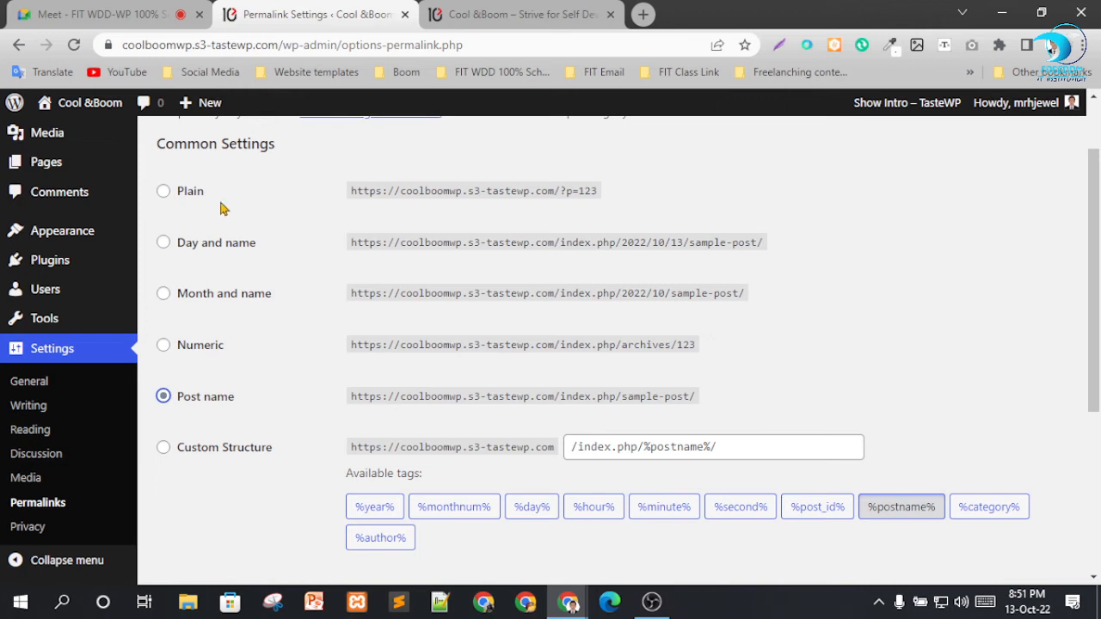
click(188, 191)
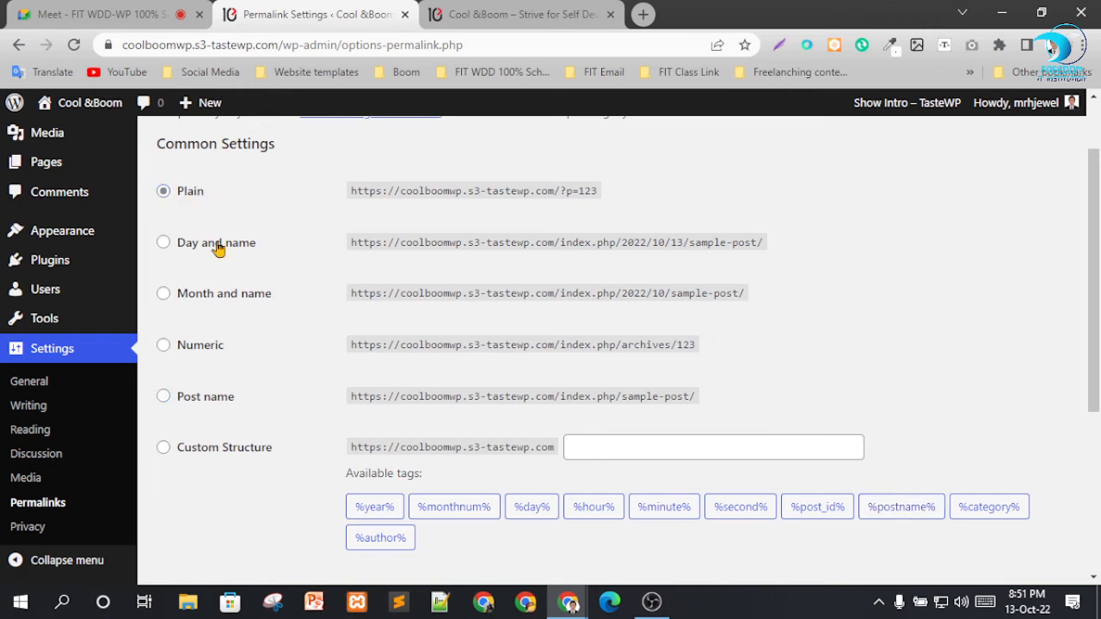
click(218, 244)
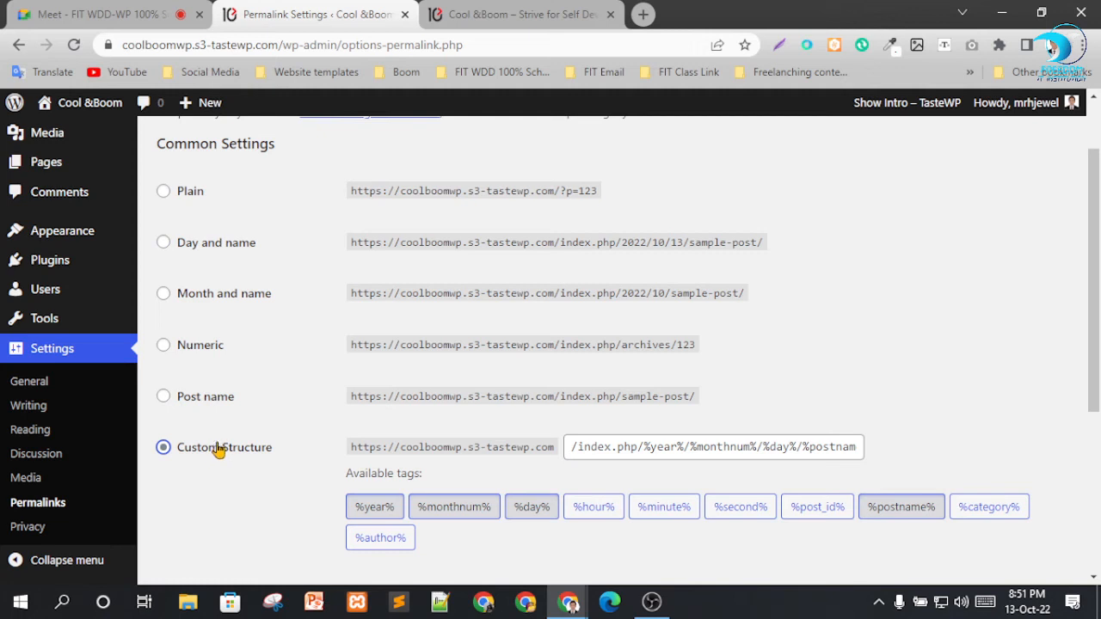
click(205, 404)
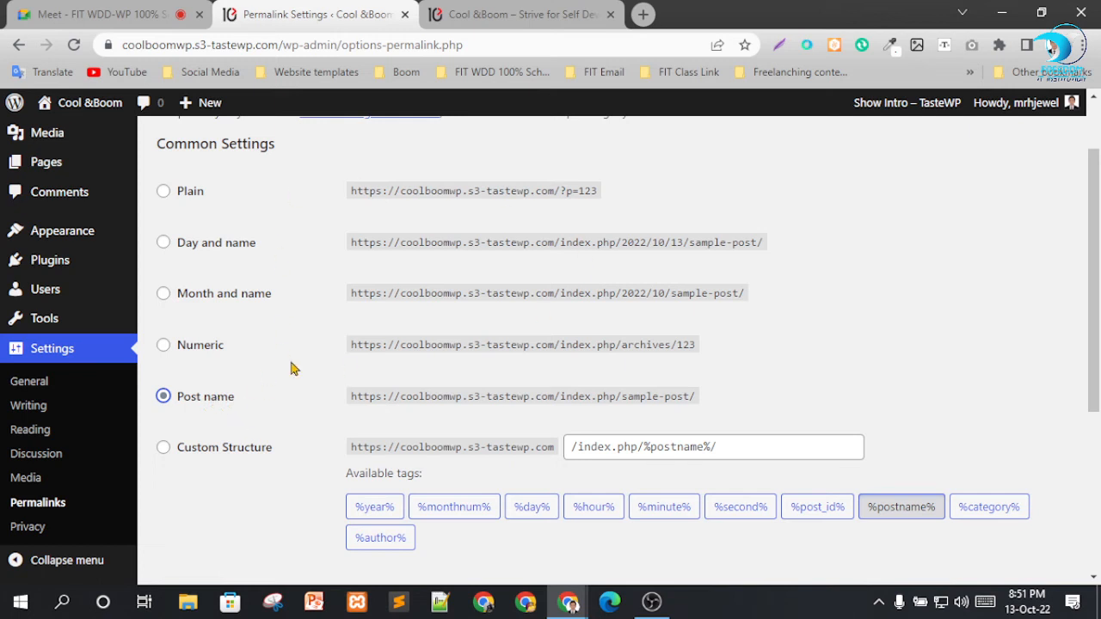
Open the Cool & Boom post from the live Blog page in a new tab and examine its web address.
click(519, 13)
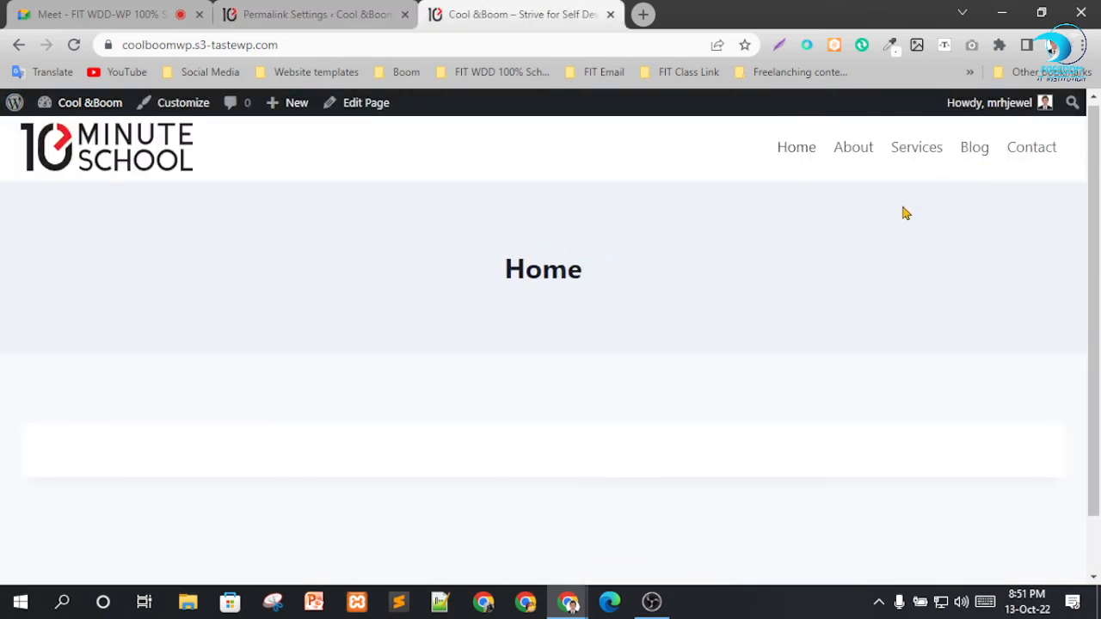
click(975, 157)
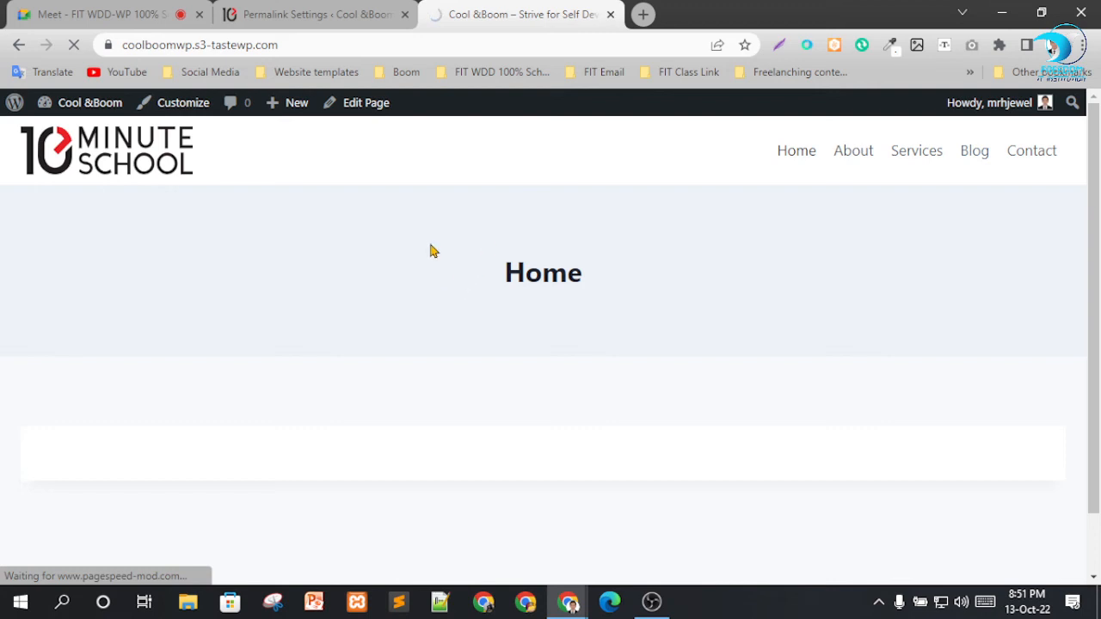
scroll(175, 388, down, 5)
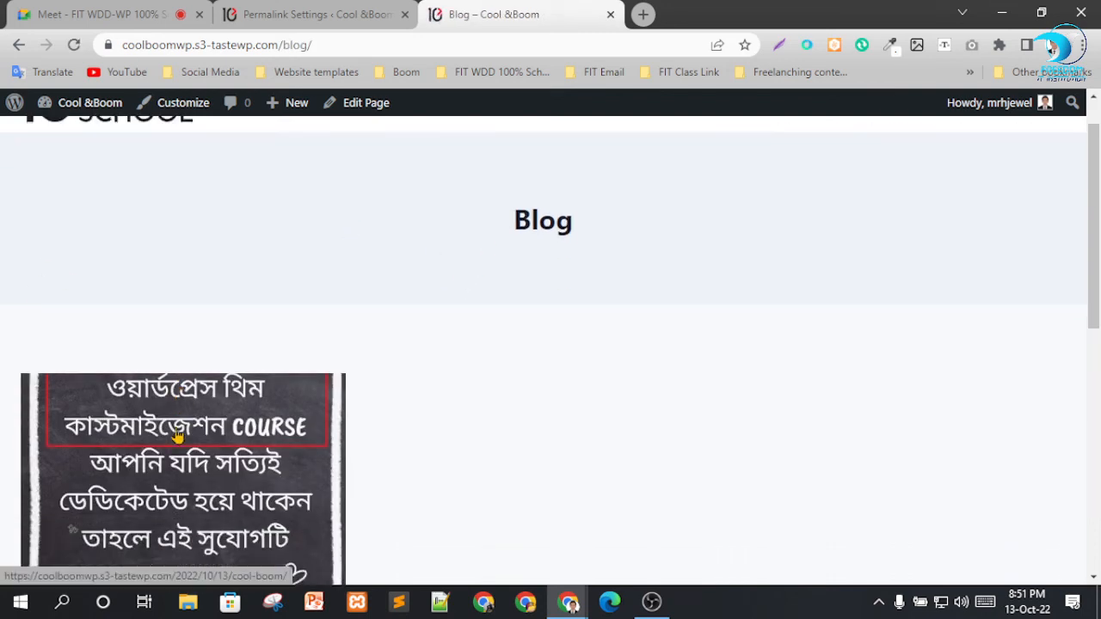
right_click(125, 380)
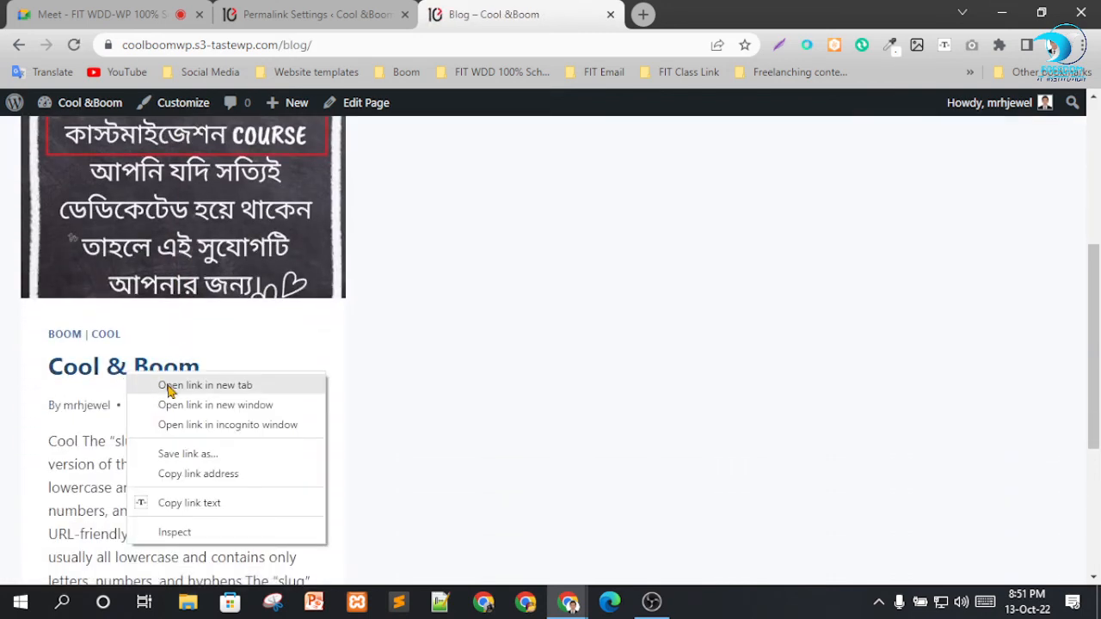
click(167, 386)
click(745, 10)
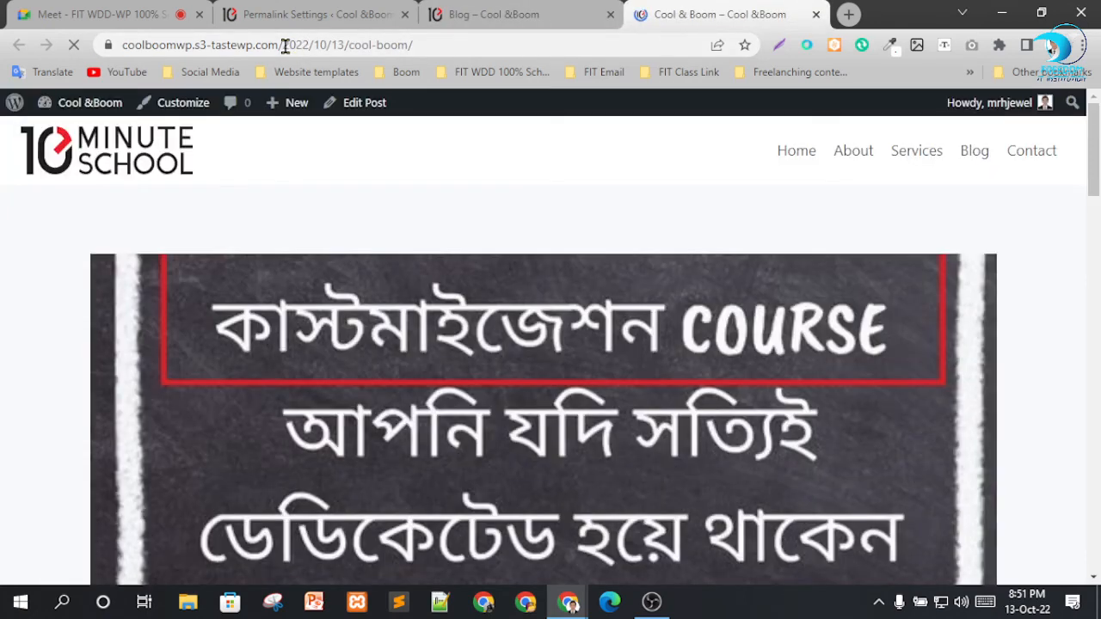
drag(283, 44, 436, 44)
click(462, 17)
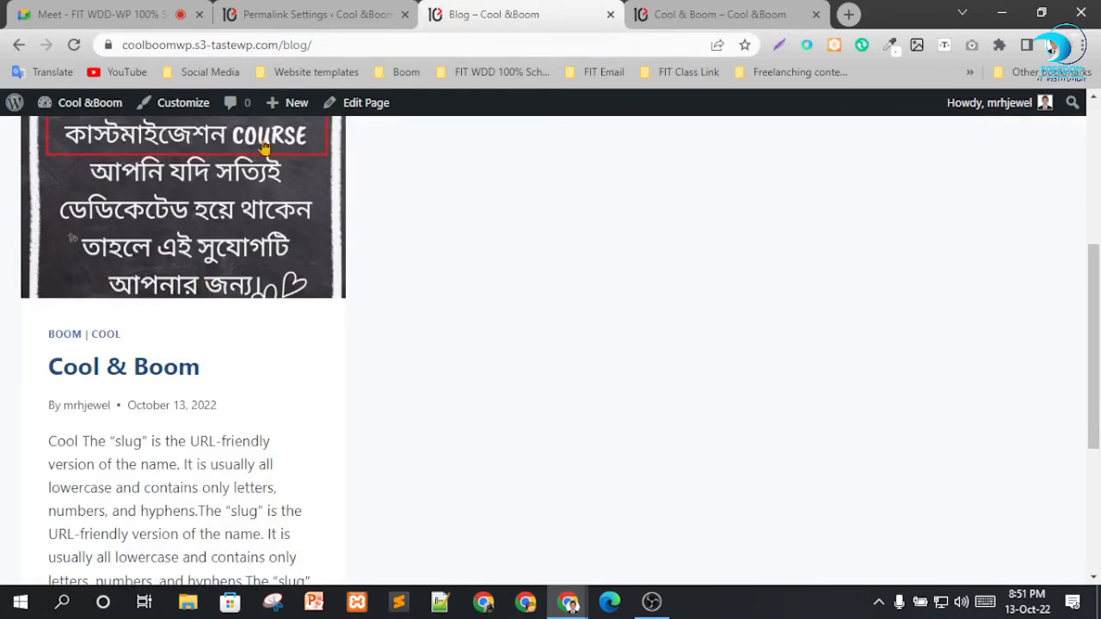
Save the permalink settings with the Post name structure.
click(314, 24)
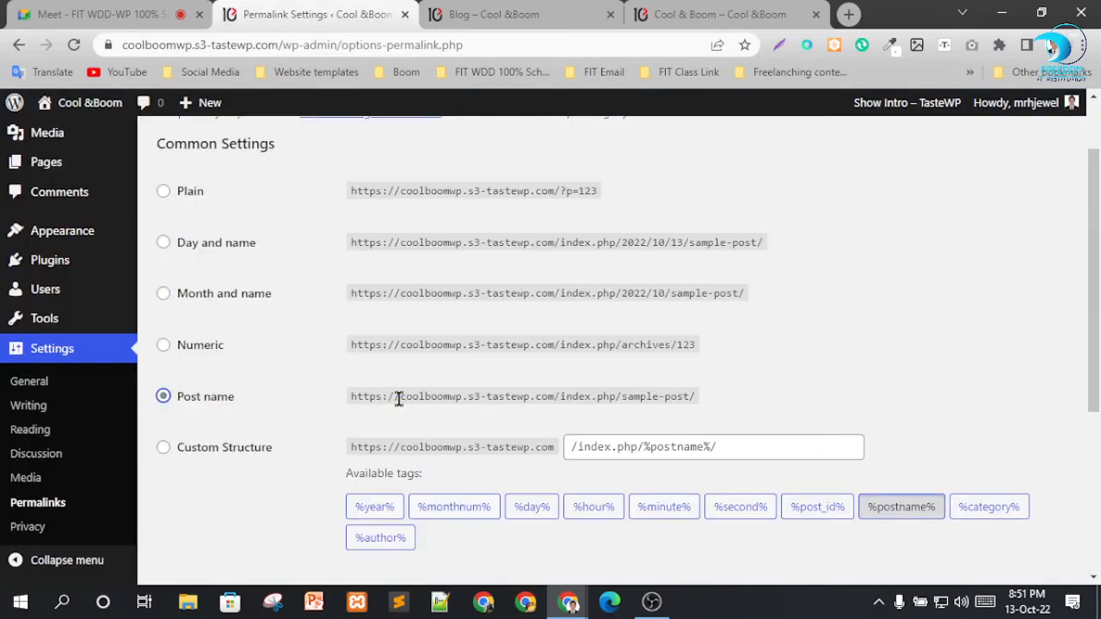
scroll(398, 397, down, 4)
click(219, 496)
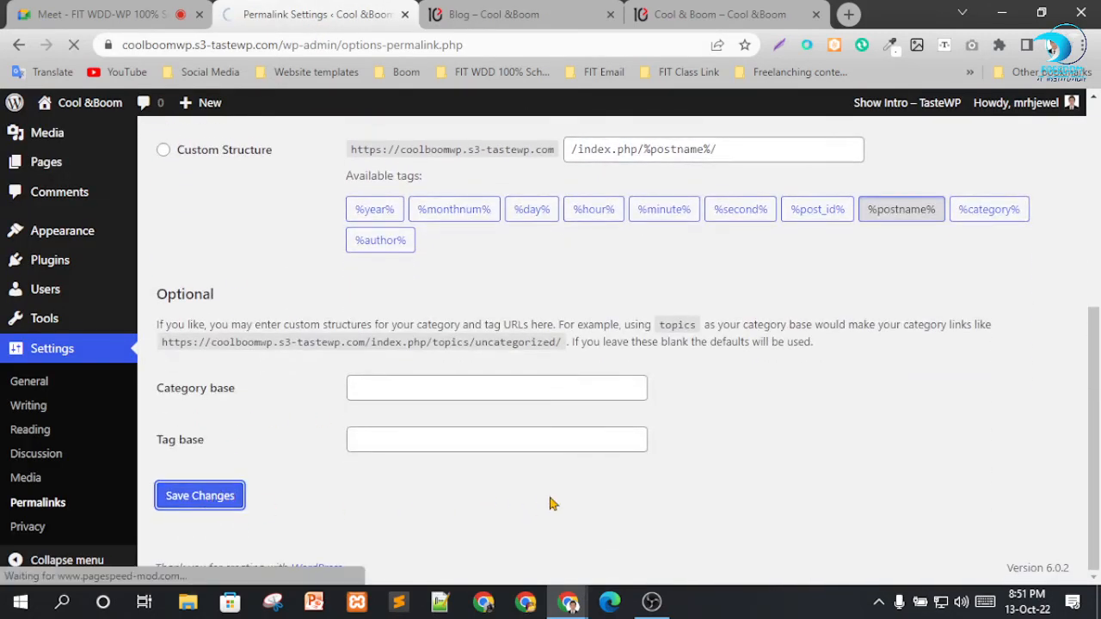
Load the site's /blog/ address in the post's tab and compare it with the Blog page that is already open.
click(710, 14)
key(Return)
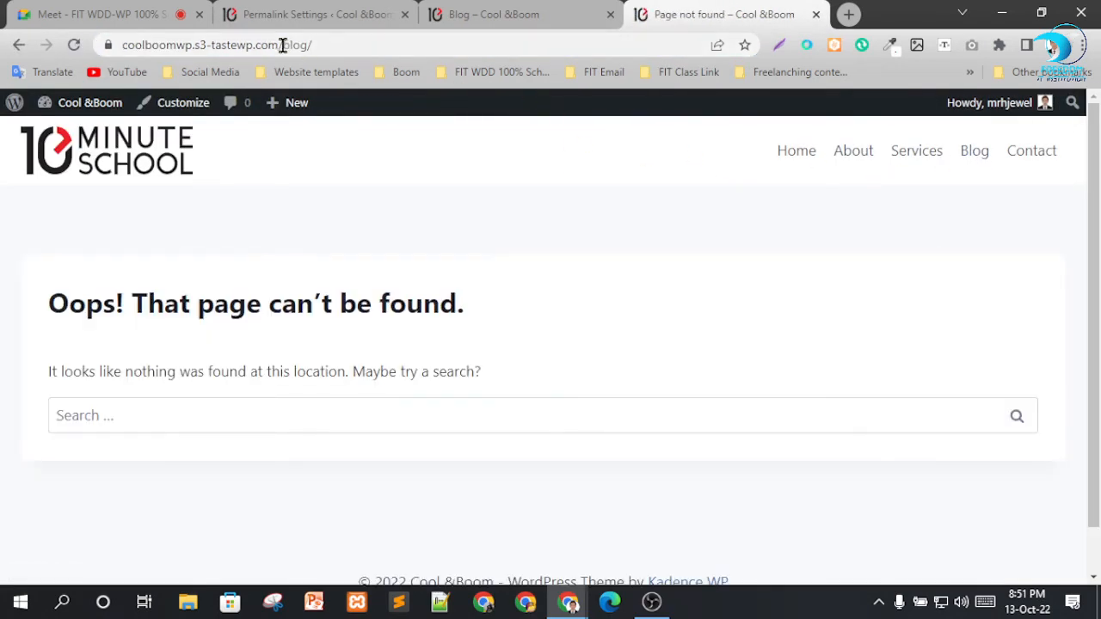
drag(282, 44, 308, 47)
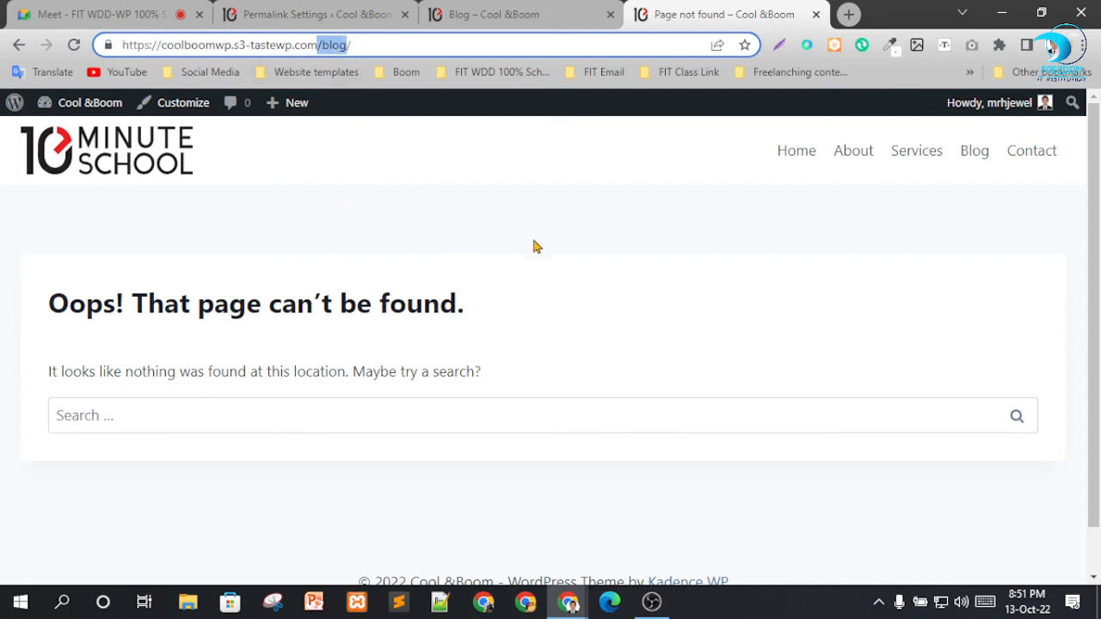
click(589, 185)
click(473, 8)
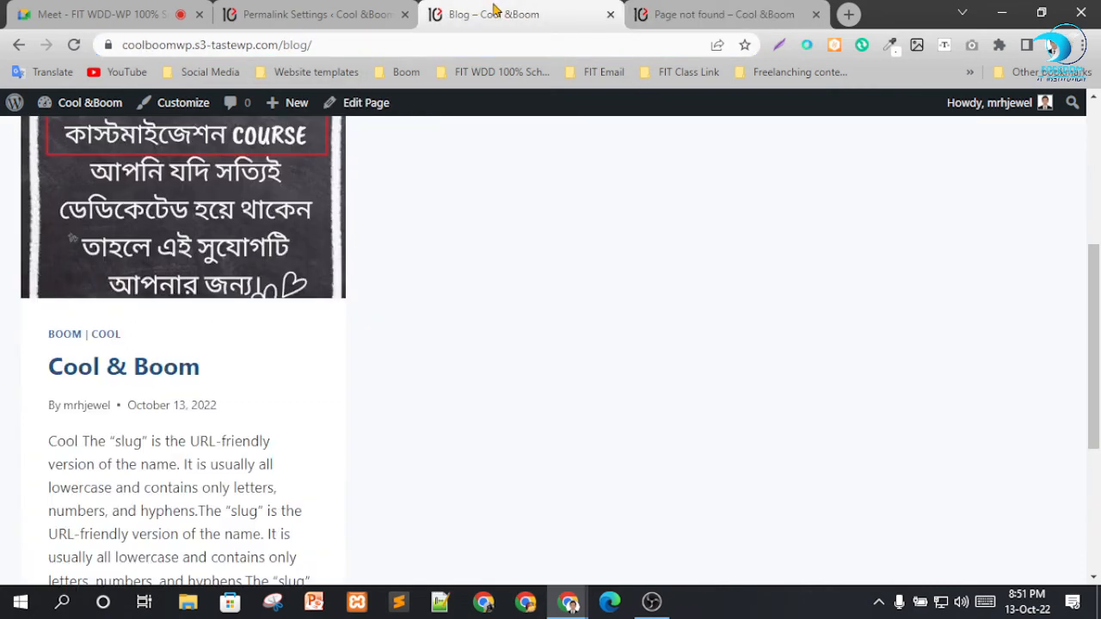
click(688, 16)
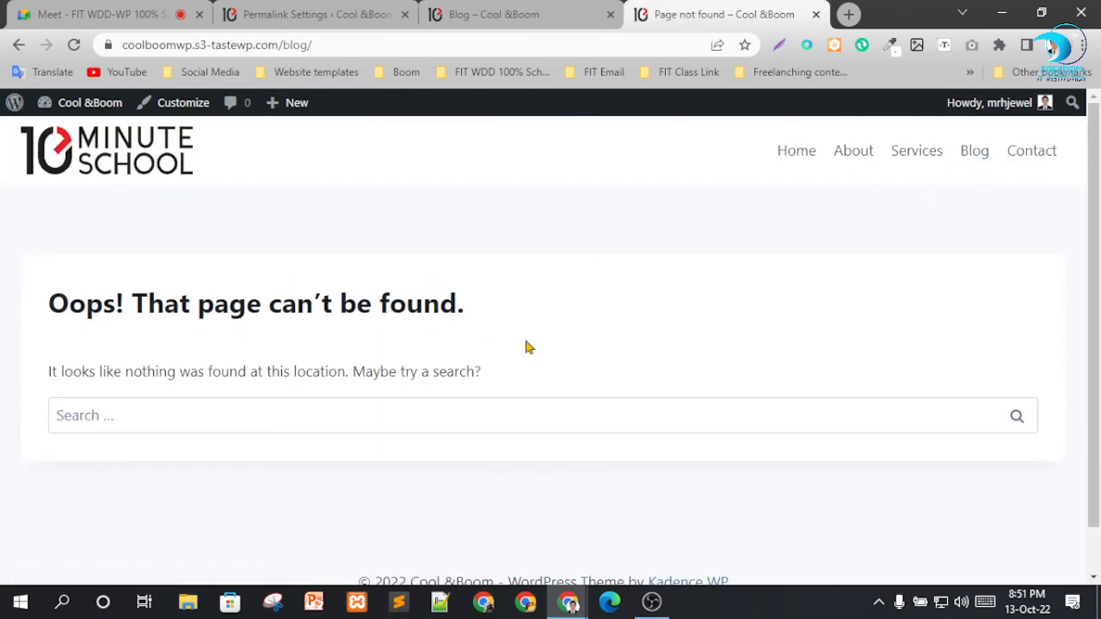
scroll(601, 335, down, 1)
scroll(679, 327, up, 1)
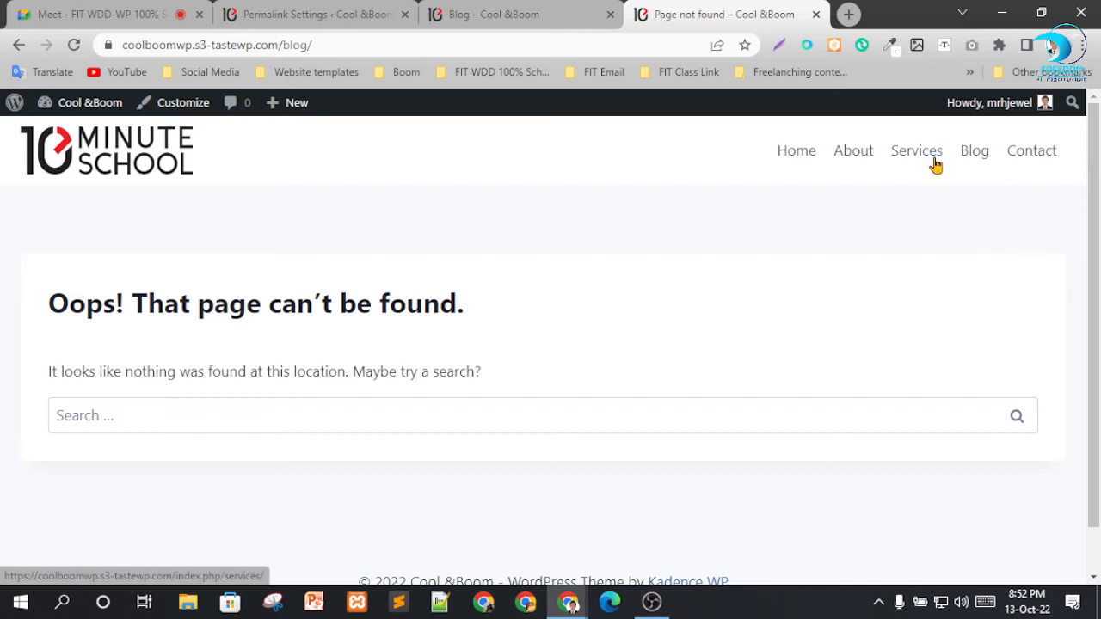
Open the live Blog page from the site navigation, open the Cool & Boom post, and examine the post slug in its web address.
click(968, 155)
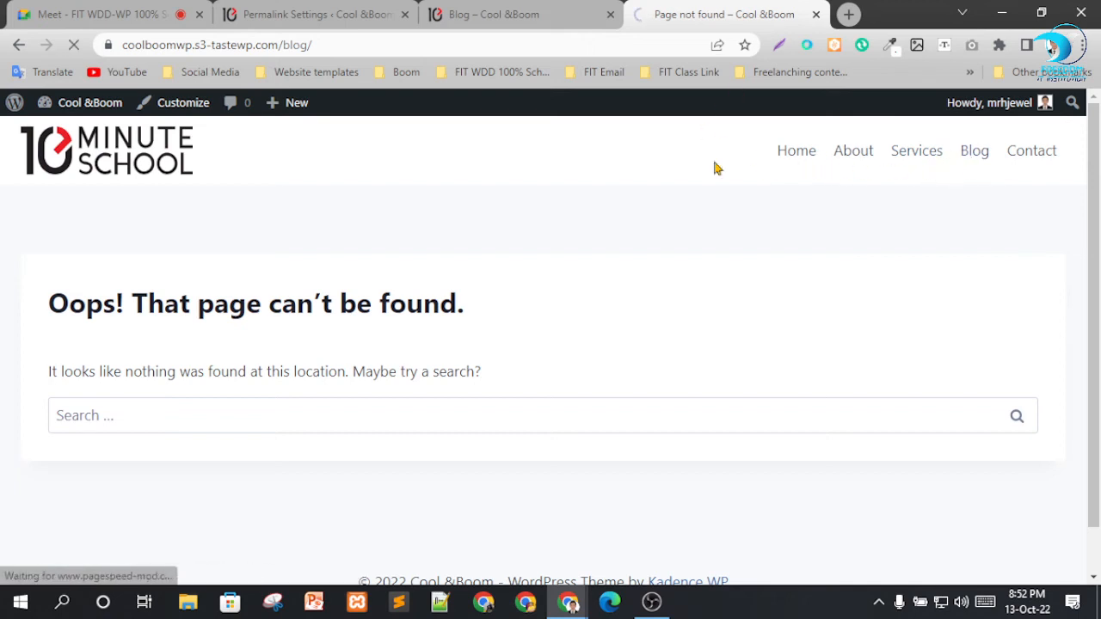
scroll(459, 214, down, 2)
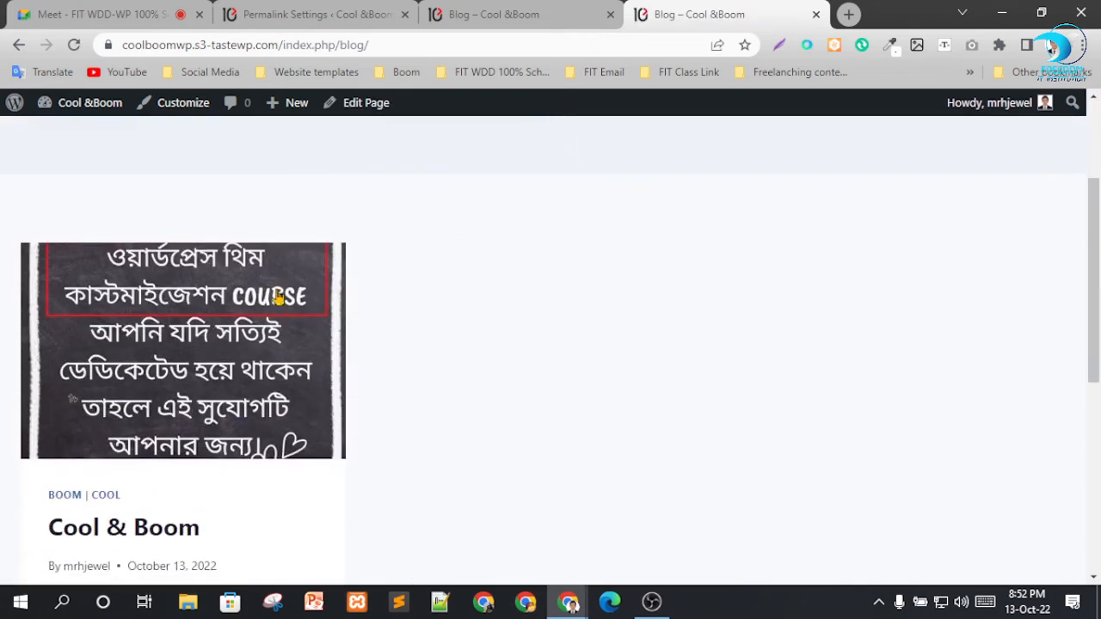
scroll(278, 297, down, 1)
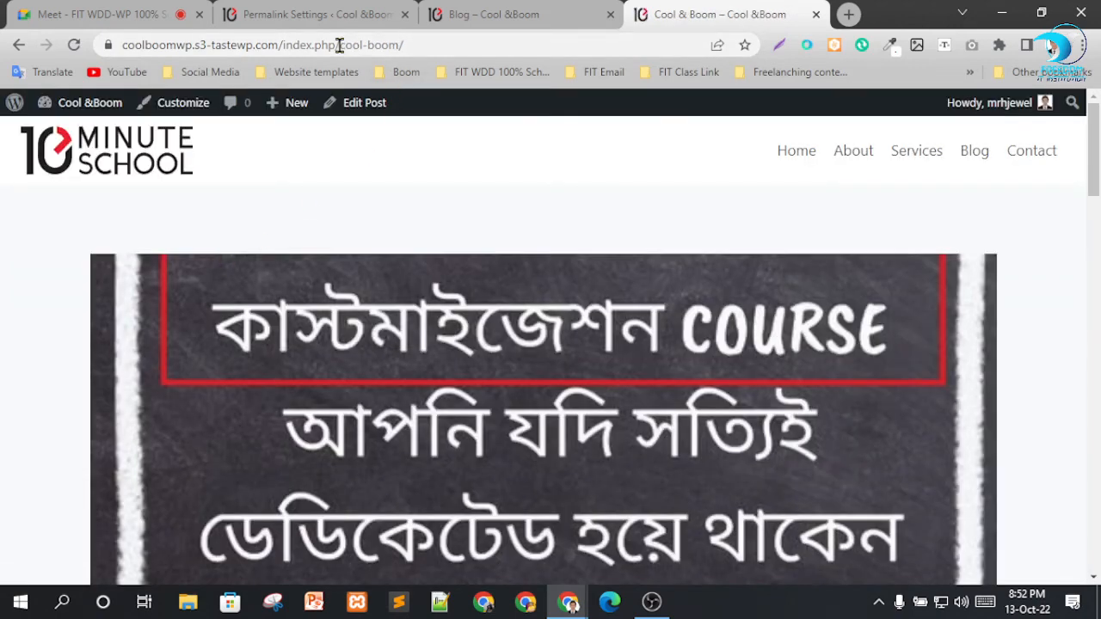
drag(340, 45, 396, 69)
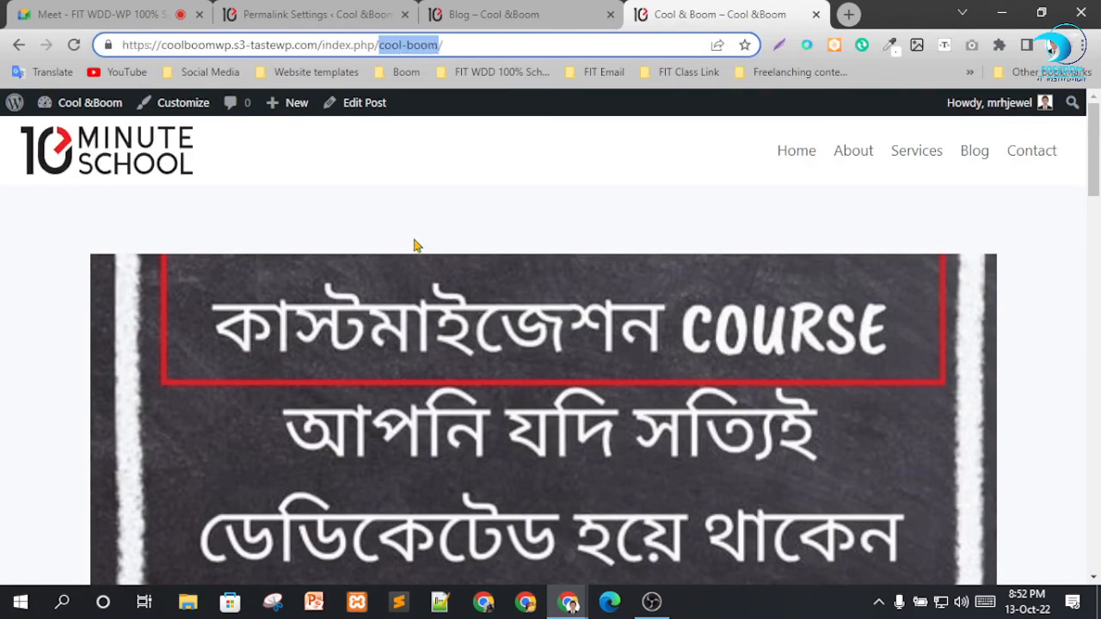
Return to the Permalink Settings page and review the common structures, the custom structure tags, and the optional category and tag bases.
key(ctrl+shift+Tab)
key(ctrl+shift+Tab)
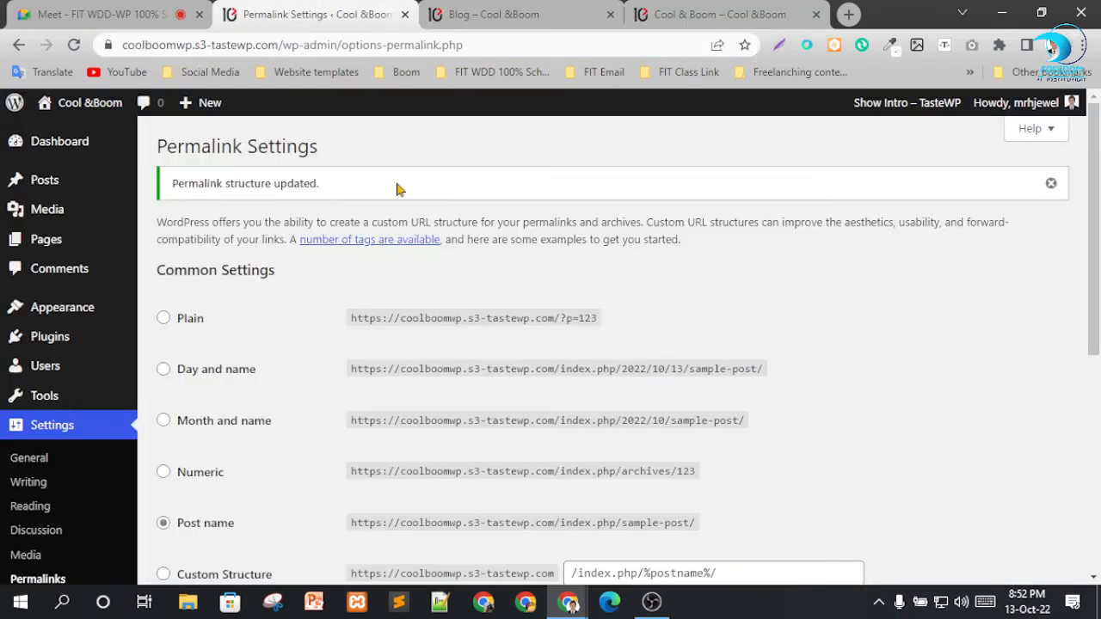
scroll(284, 477, down, 2)
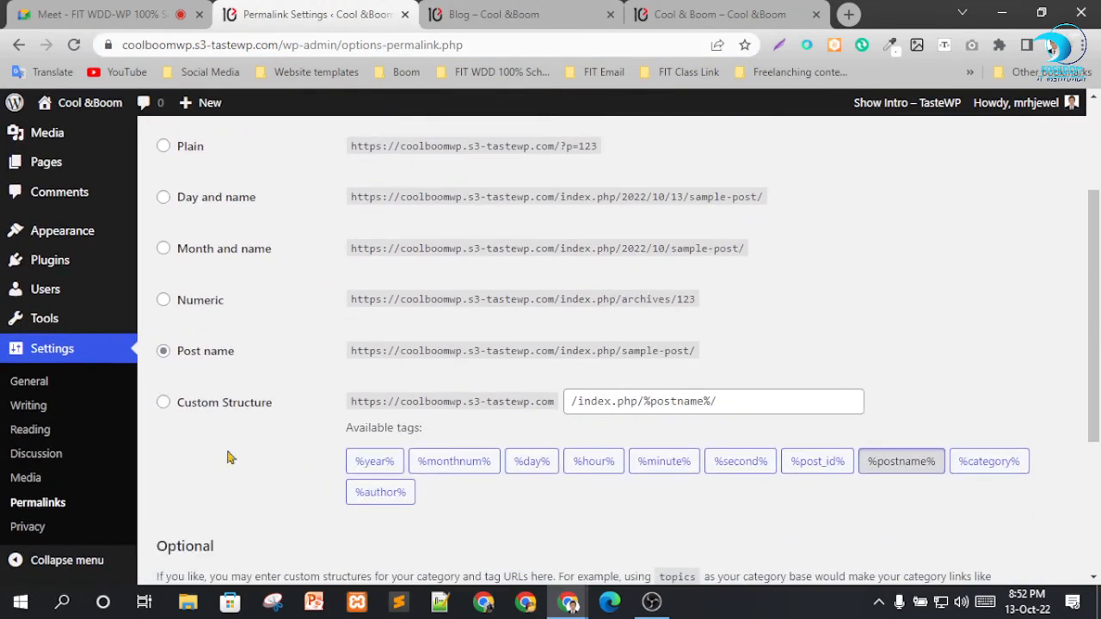
scroll(458, 381, down, 2)
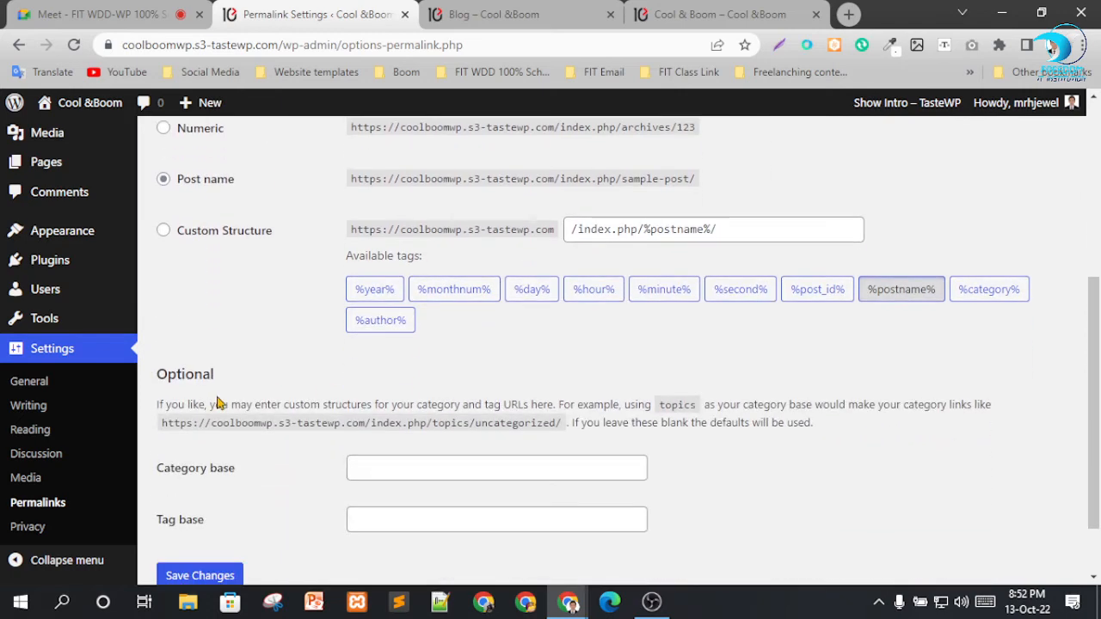
scroll(310, 340, up, 2)
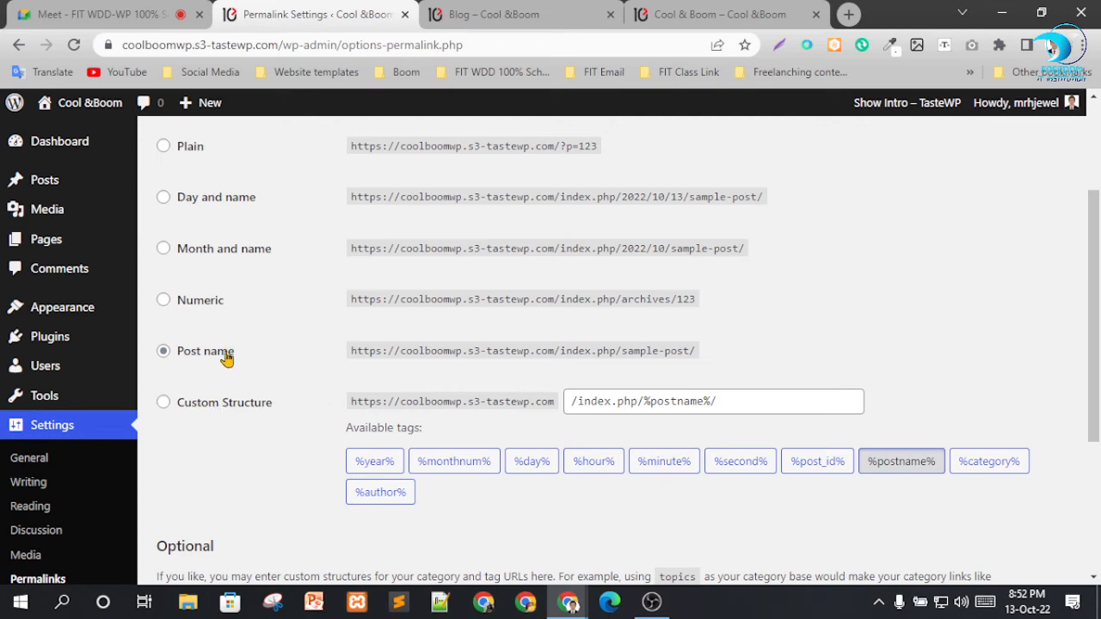
scroll(228, 369, down, 3)
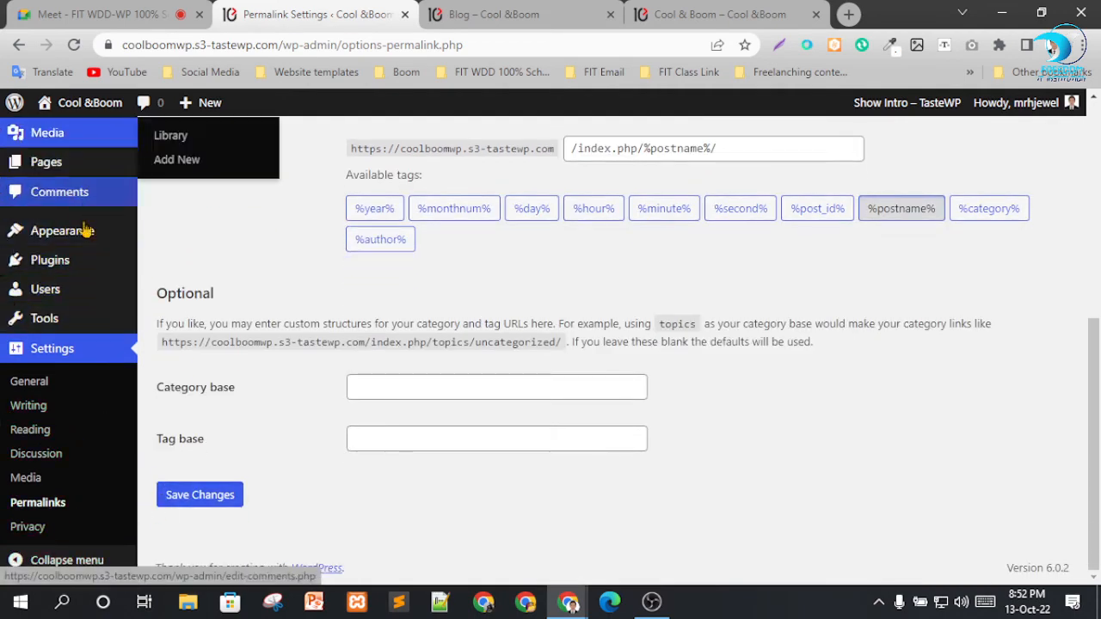
Collapse the WordPress admin menu to icons, look through its entries, and expand it again.
click(35, 563)
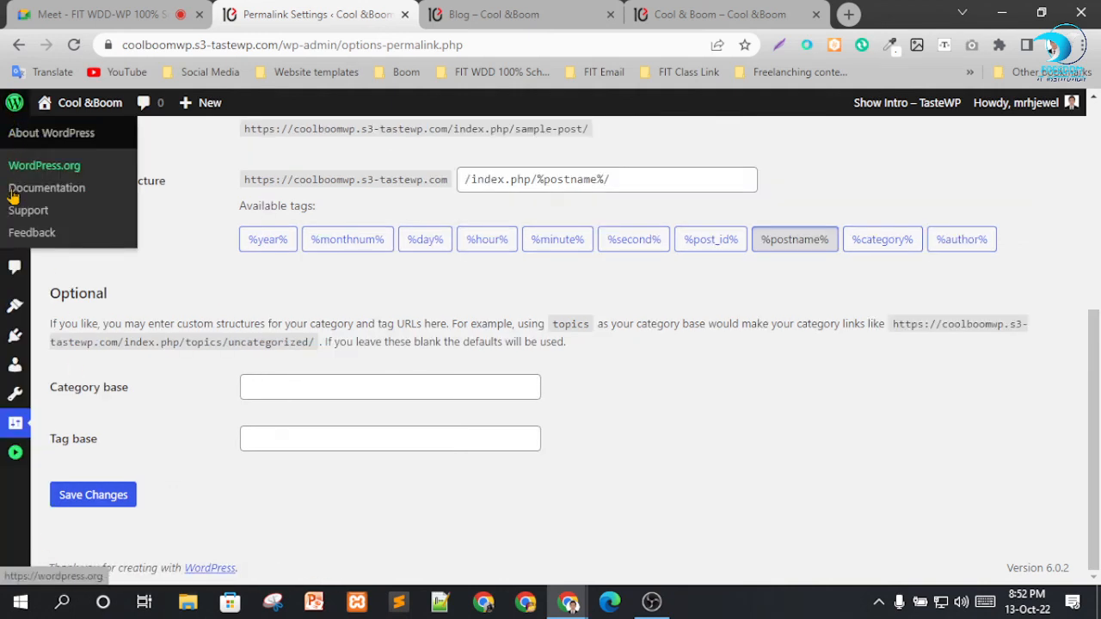
mouse_move(14, 306)
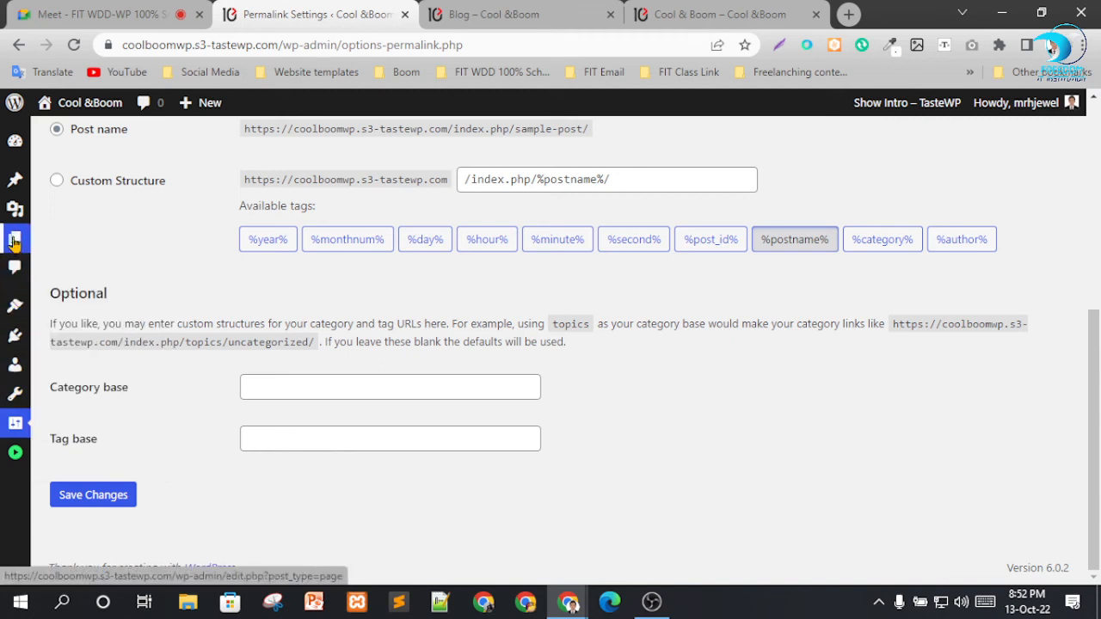
mouse_move(14, 242)
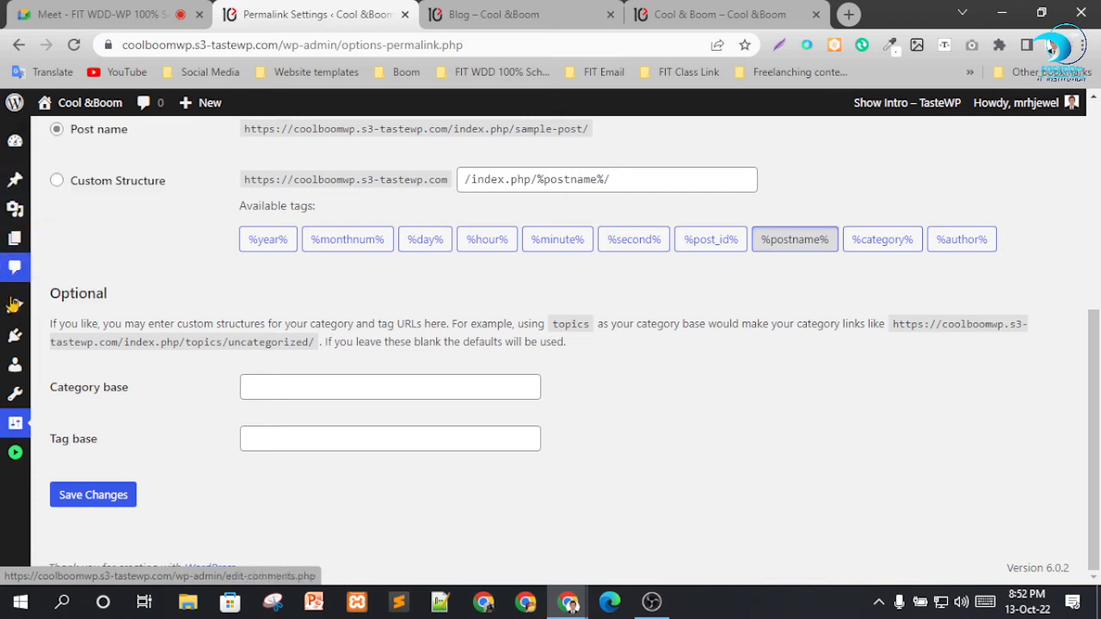
mouse_move(17, 340)
mouse_move(14, 370)
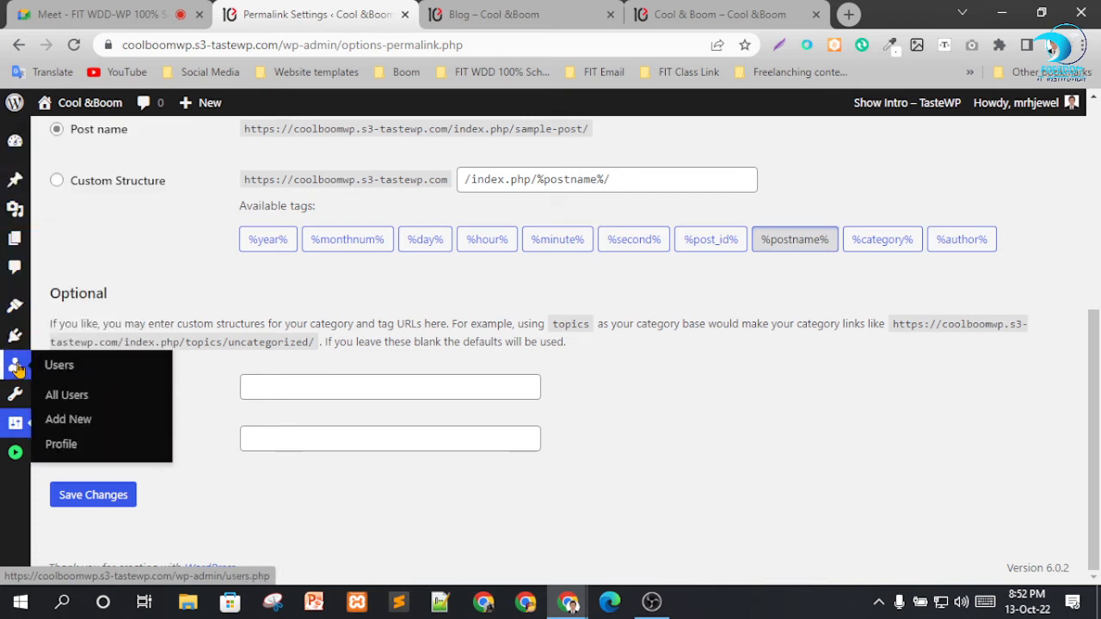
mouse_move(15, 397)
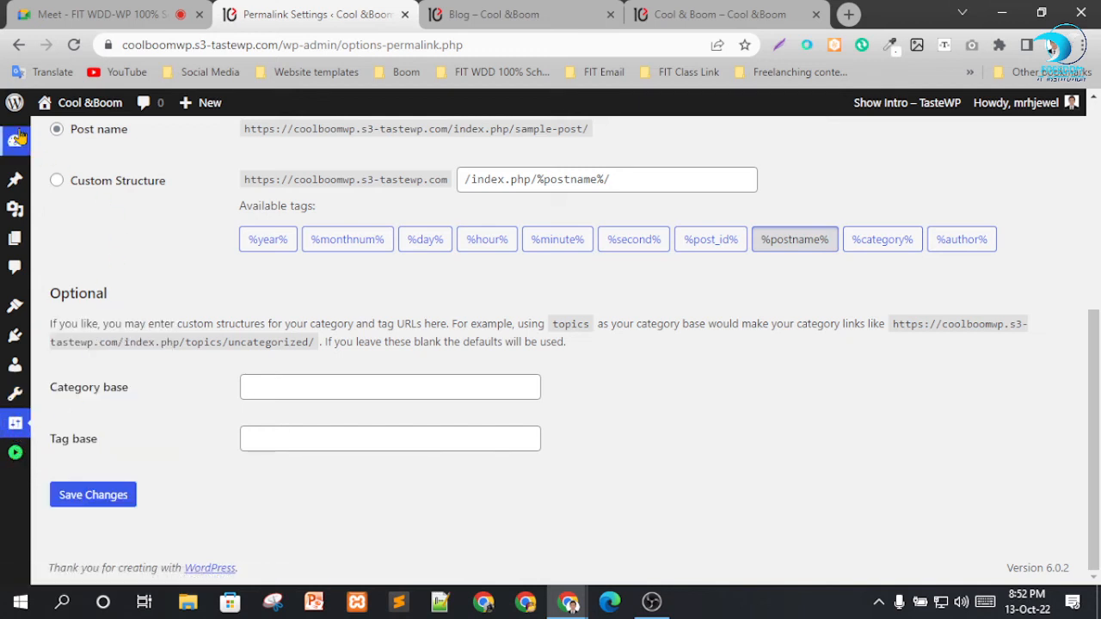
click(13, 456)
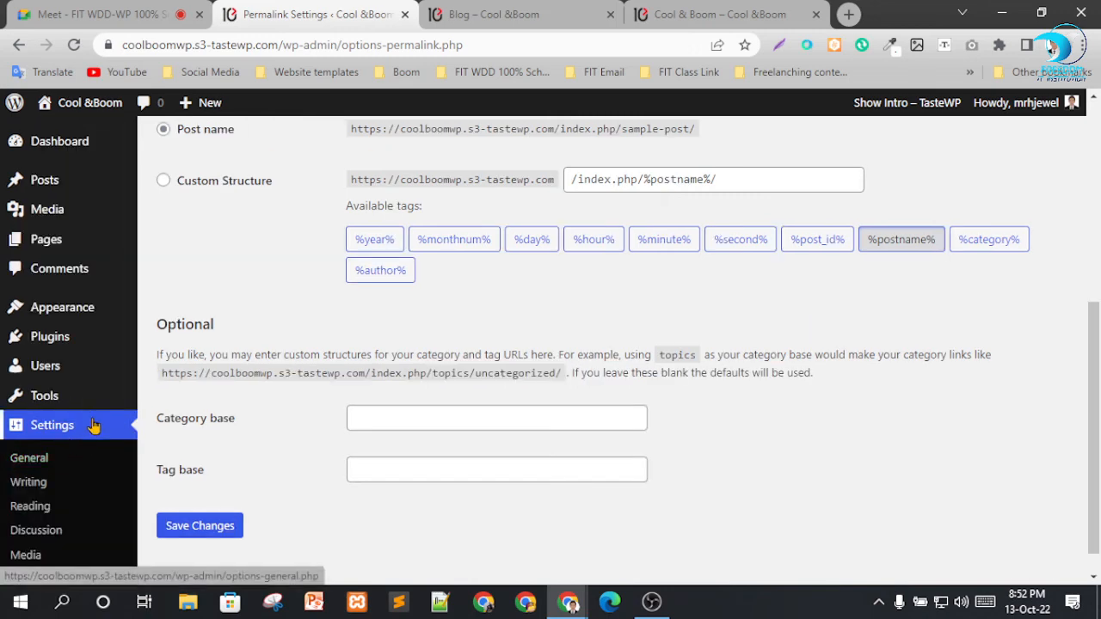
Open the Dashboard home screen and look over the admin menu entries.
scroll(62, 451, down, 1)
scroll(74, 482, up, 4)
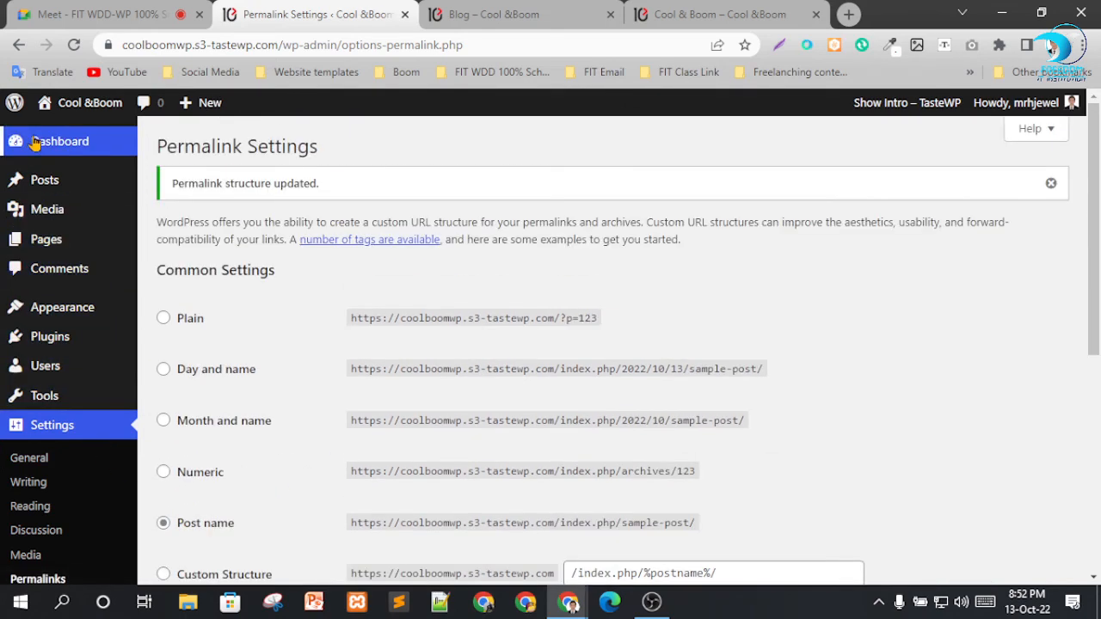
click(49, 145)
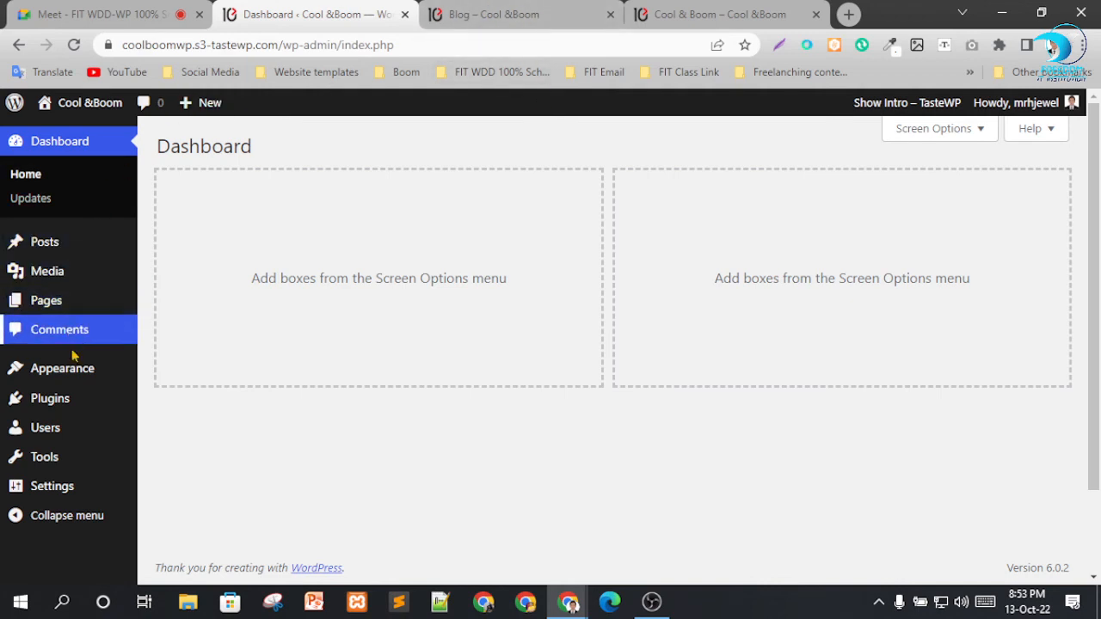
scroll(80, 494, down, 2)
scroll(81, 490, up, 2)
Switch to the Google Meet call to check on the participants and return to the WordPress Dashboard.
click(126, 7)
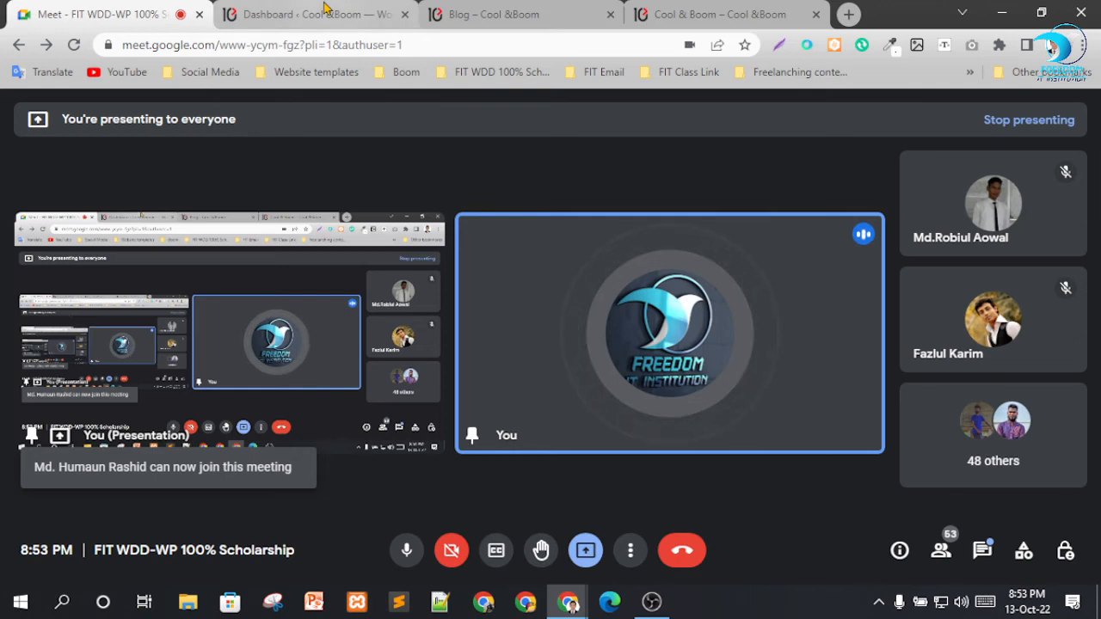
click(309, 14)
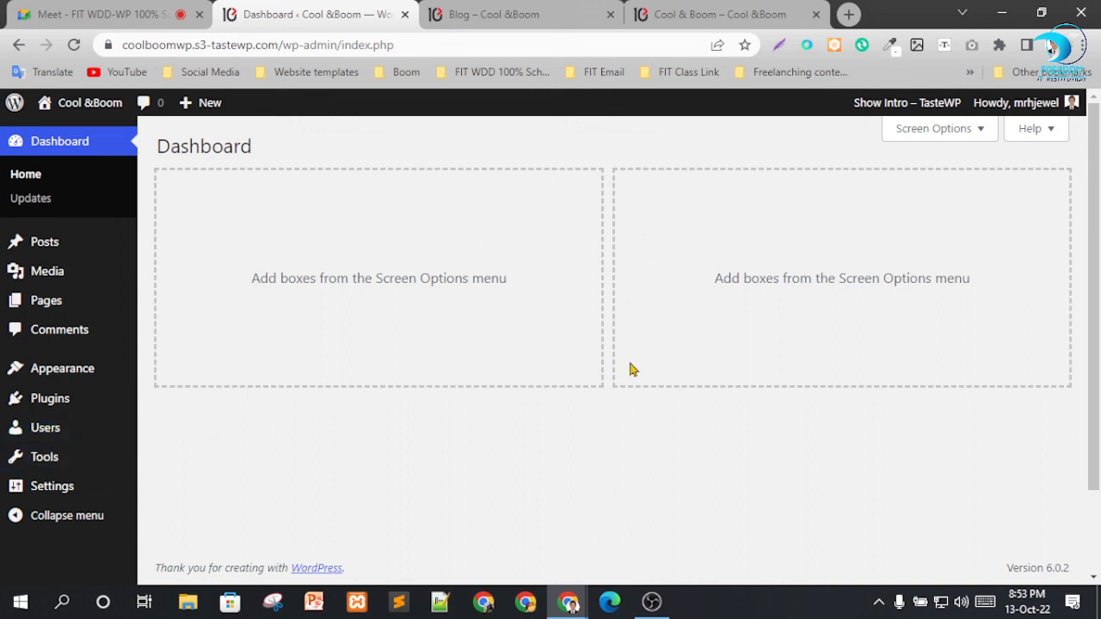
click(155, 9)
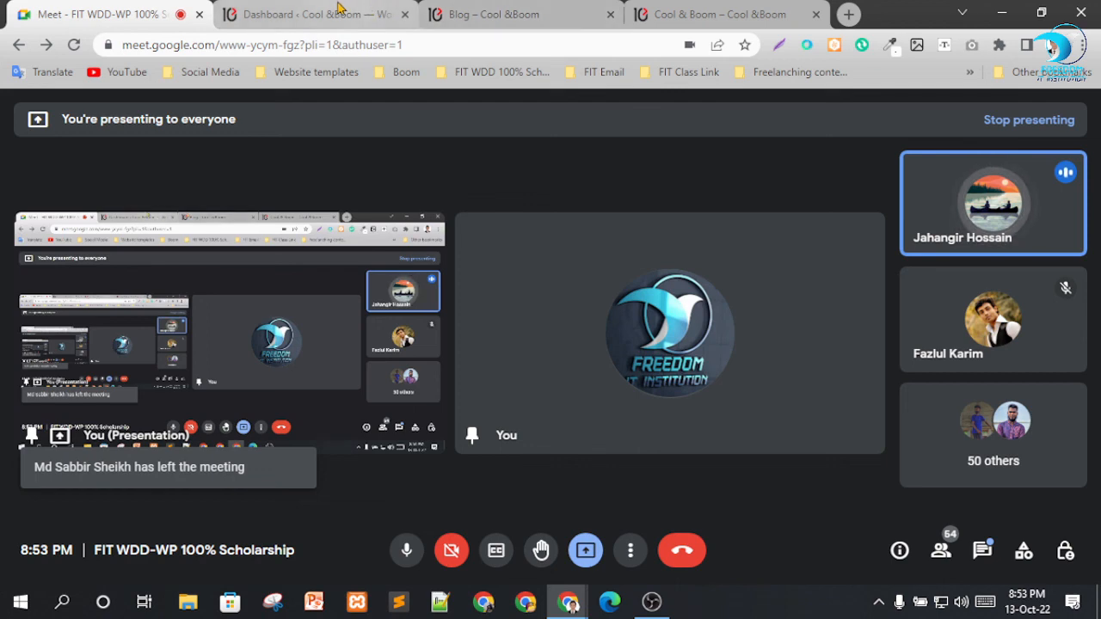
mouse_move(339, 8)
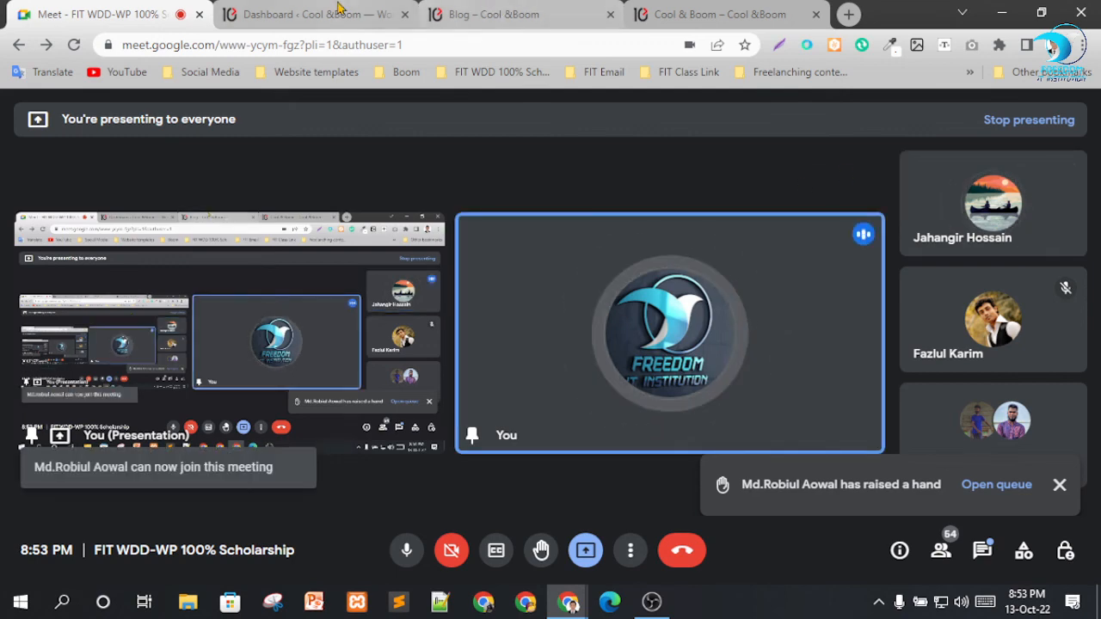
click(340, 9)
scroll(52, 404, down, 1)
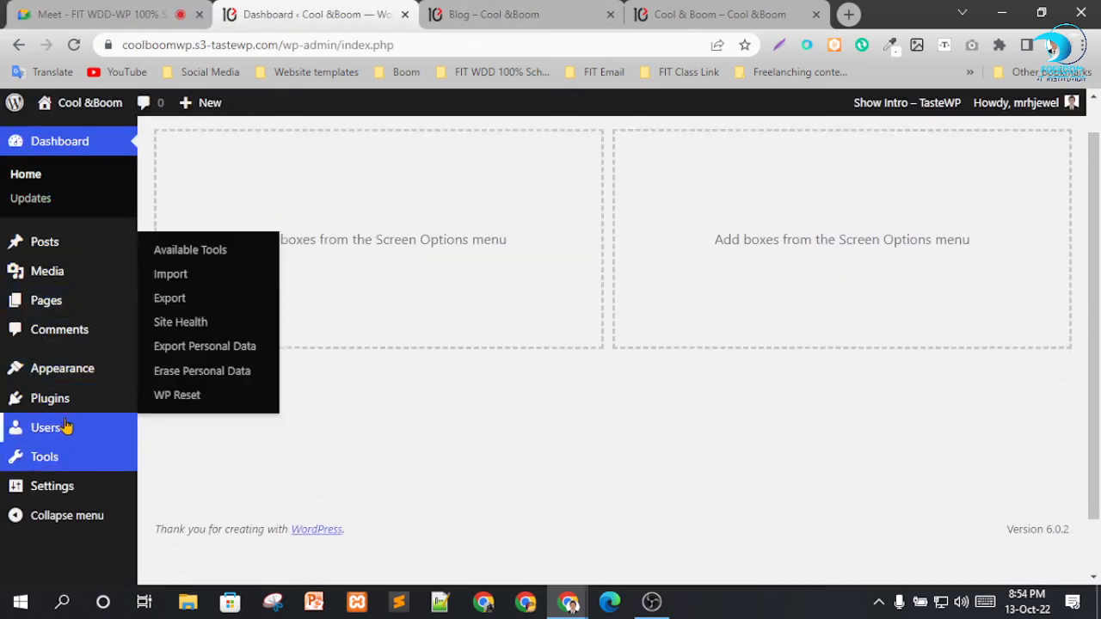
scroll(65, 422, up, 1)
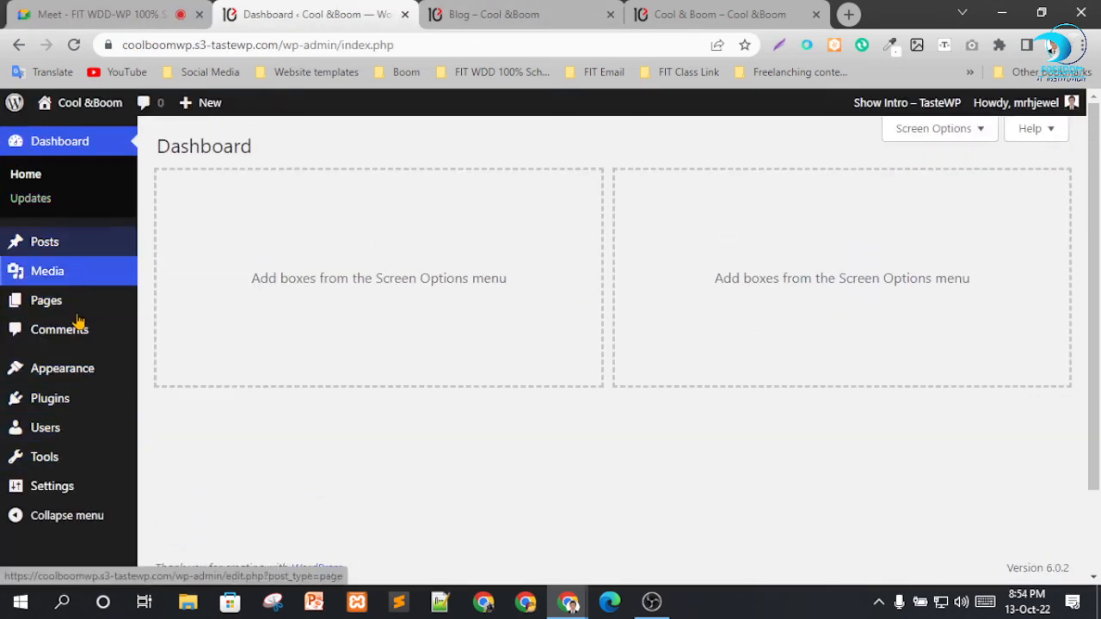
mouse_move(75, 367)
mouse_move(80, 476)
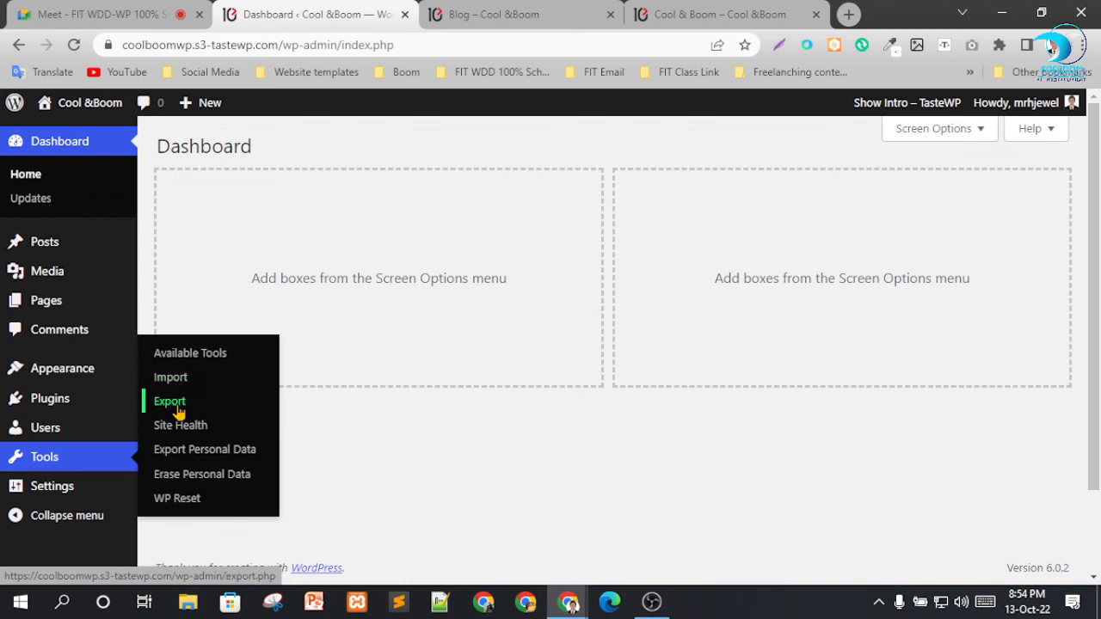
click(729, 9)
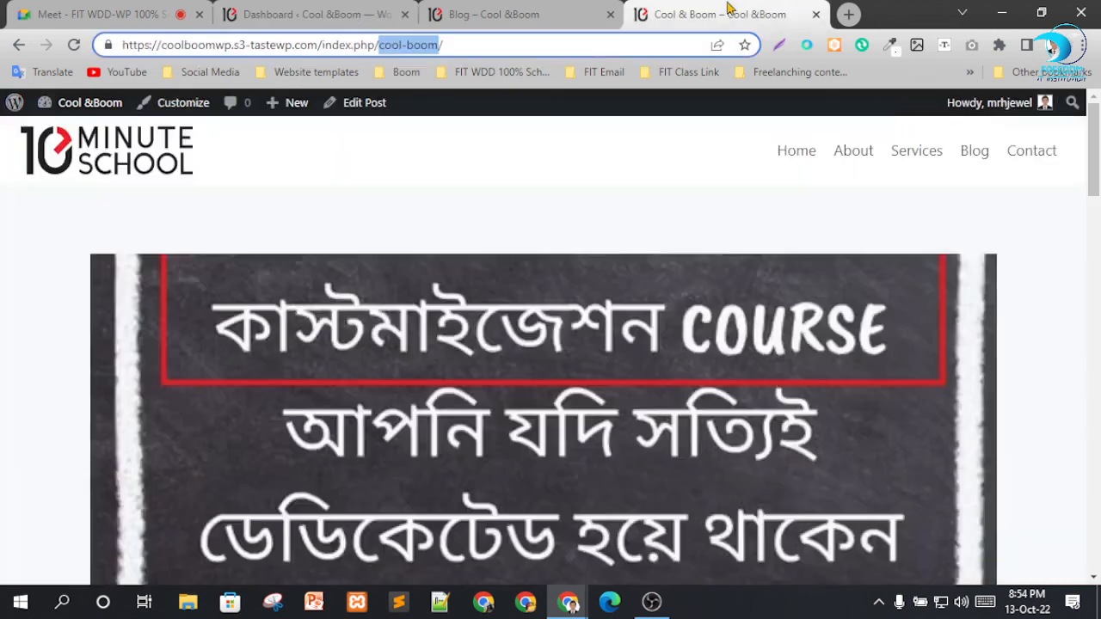
click(497, 11)
click(355, 10)
Open the Export tool and download an export file with All content selected.
mouse_move(17, 465)
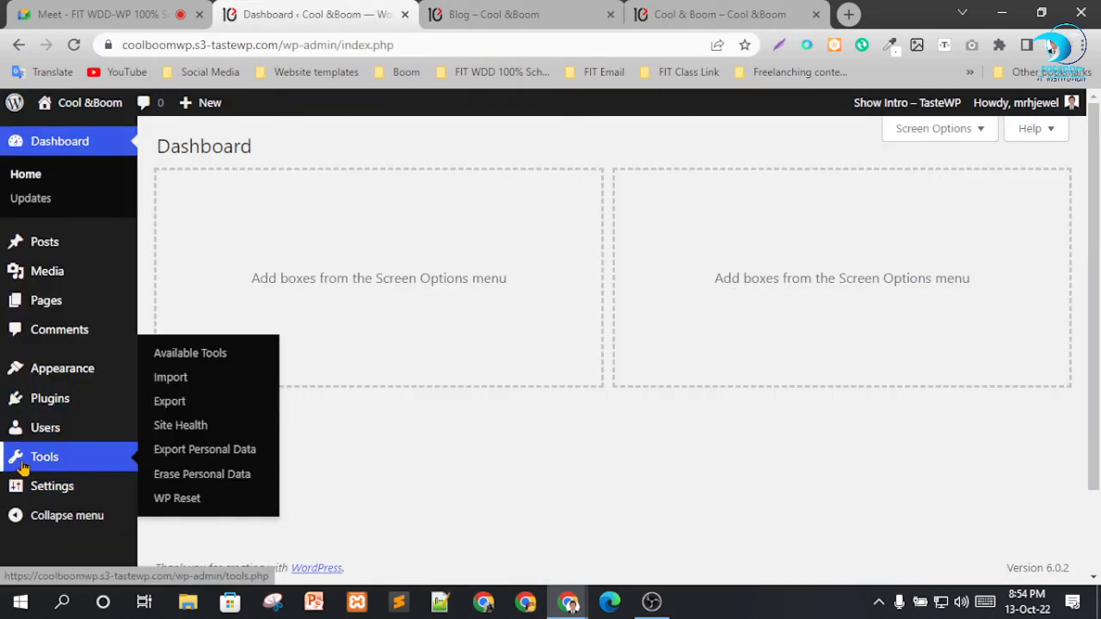
click(229, 409)
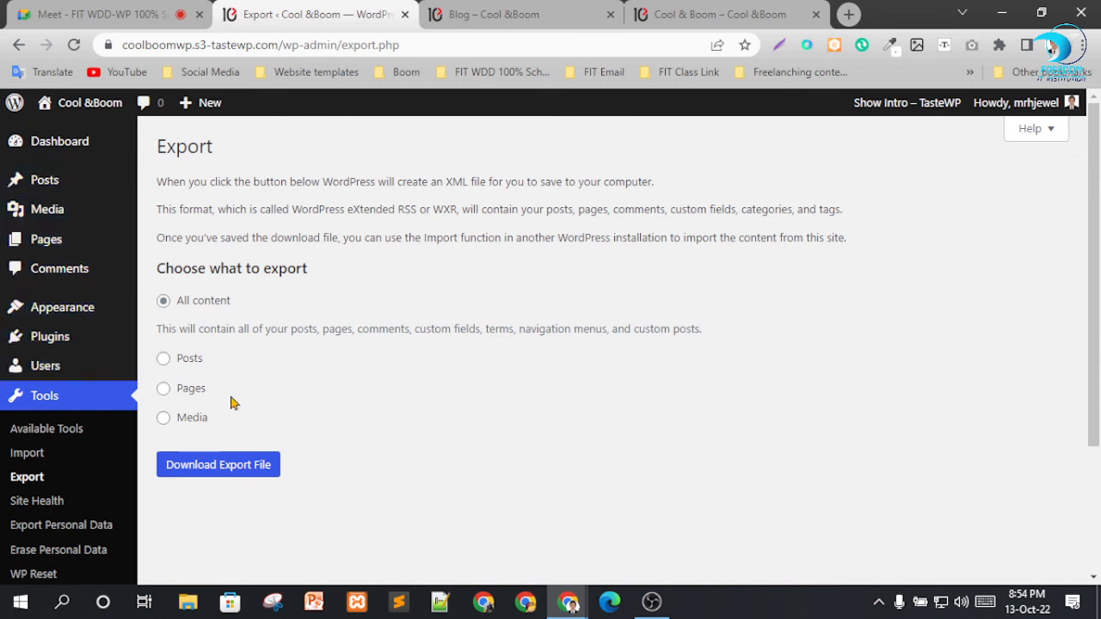
click(203, 467)
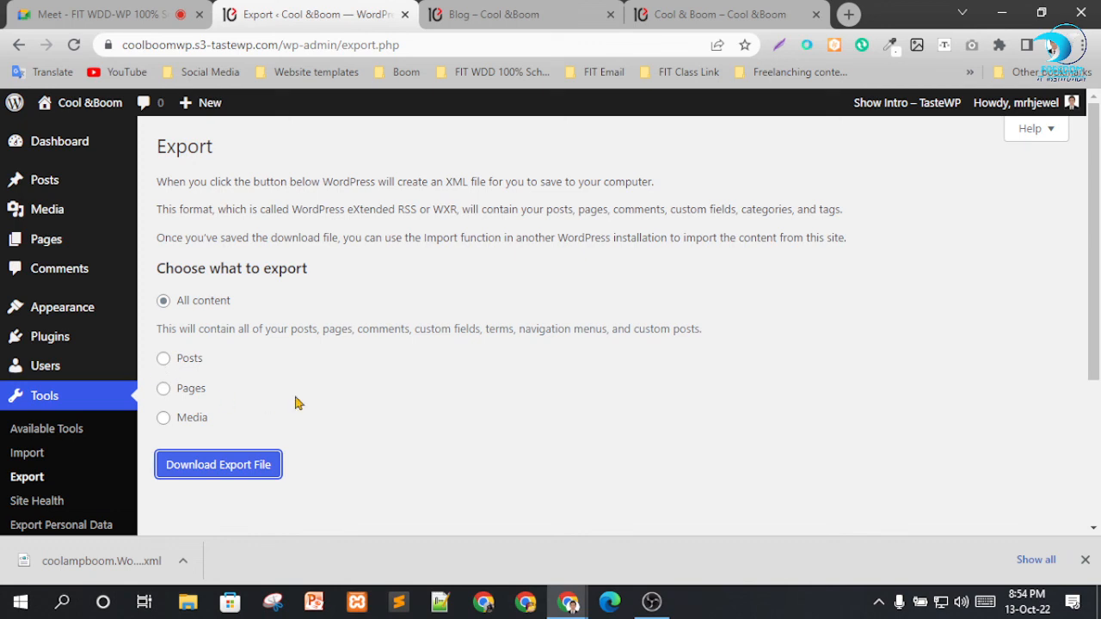
Reset the site with WP Reset's Site Reset, entering "reset" as confirmation and leaving only Reactivate WP Reset plugin enabled.
scroll(102, 429, down, 3)
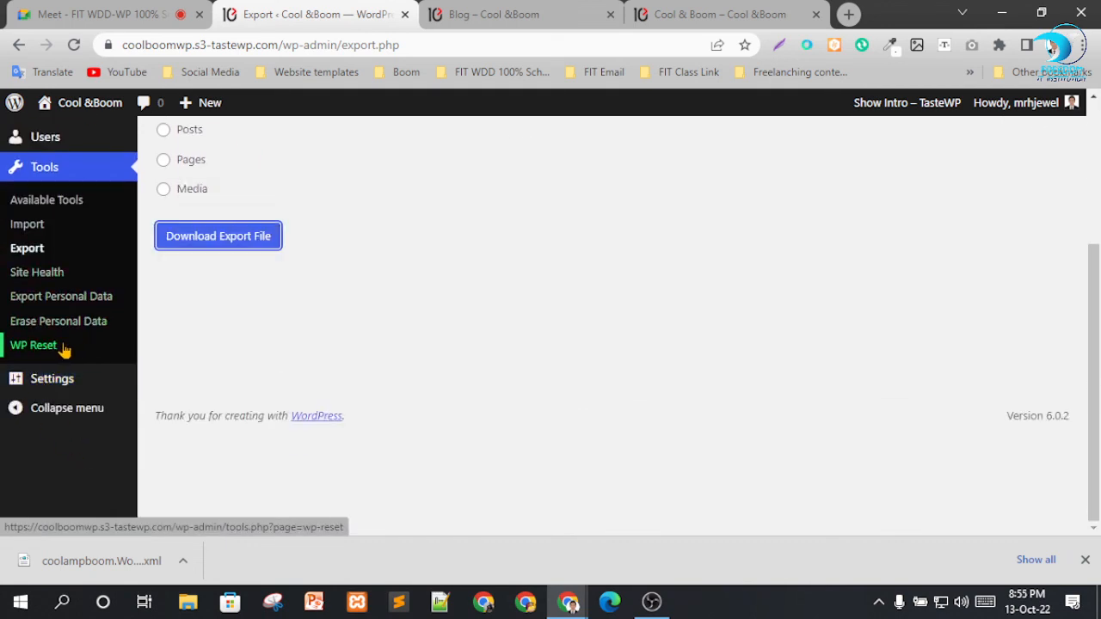
click(34, 345)
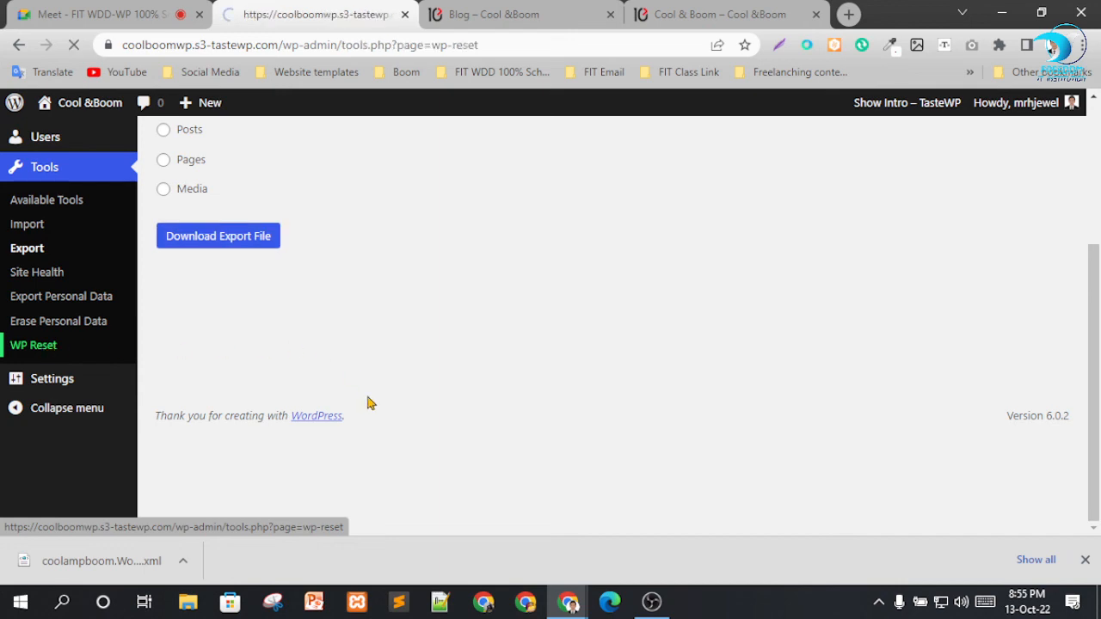
scroll(533, 321, down, 1)
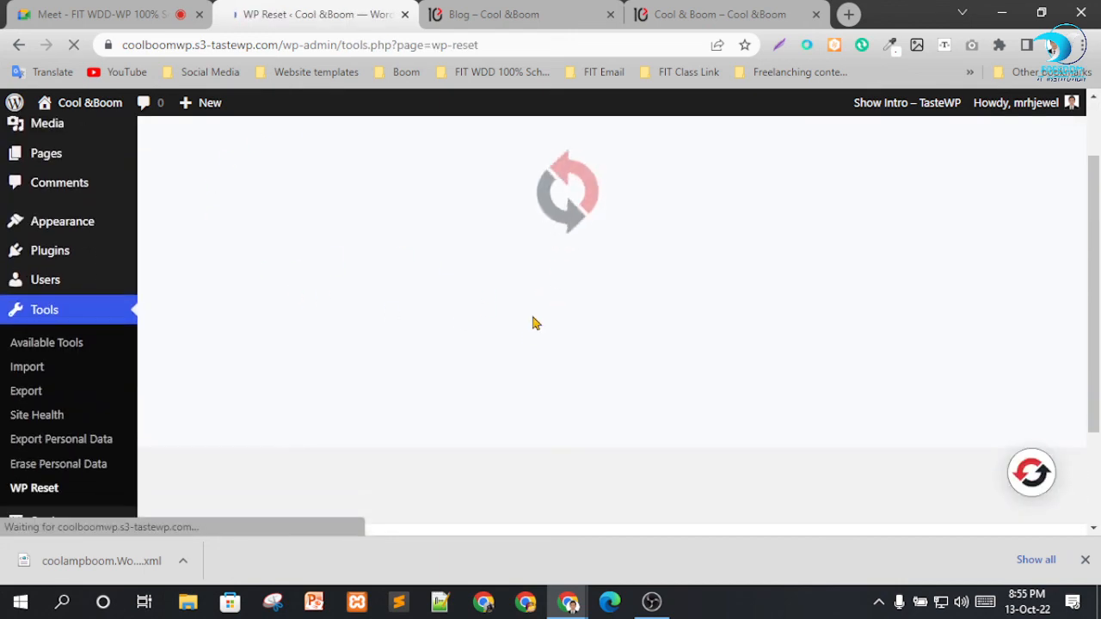
scroll(404, 346, down, 15)
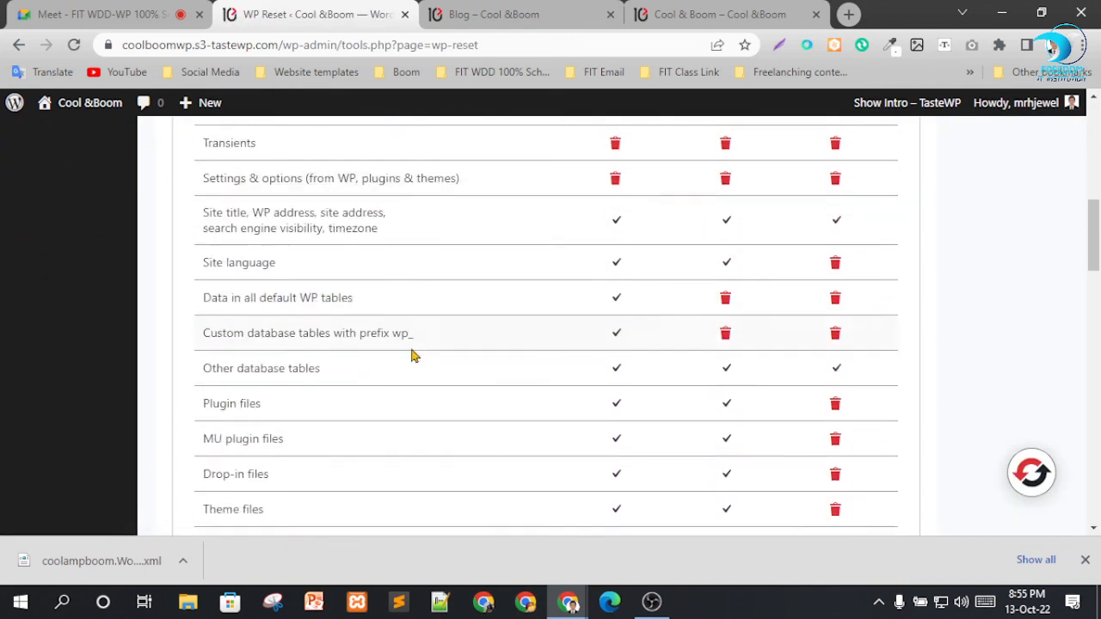
scroll(402, 402, down, 4)
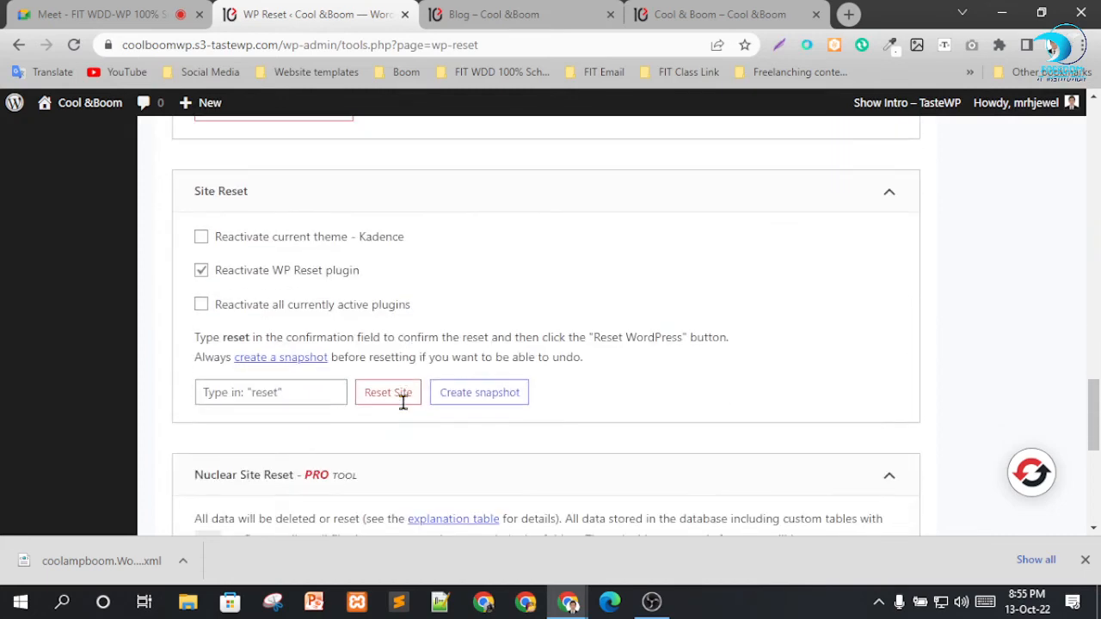
click(292, 396)
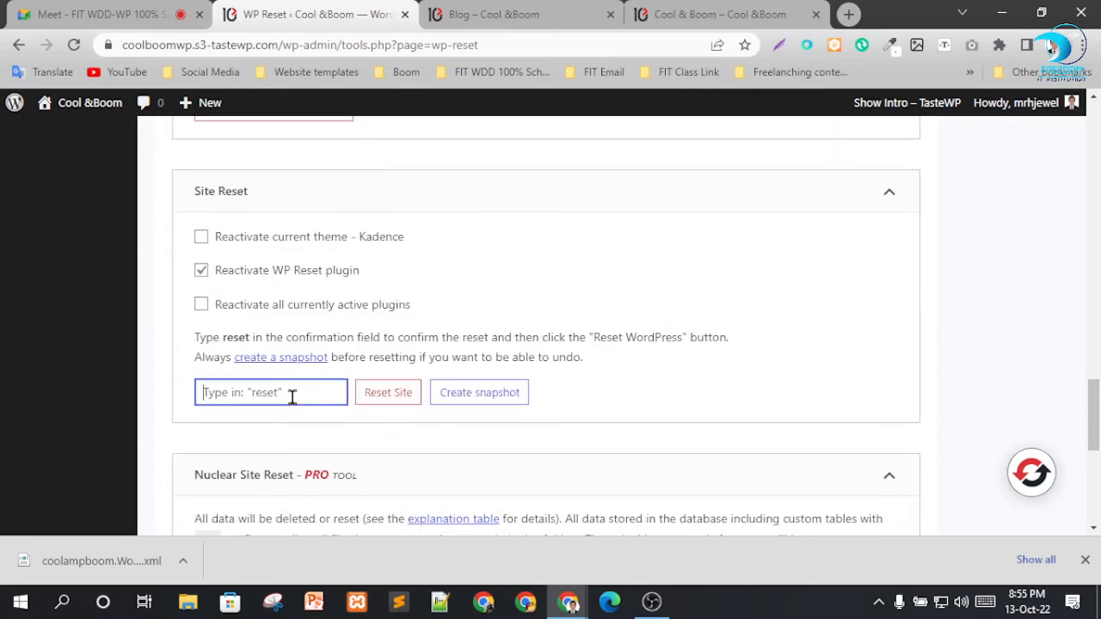
text(reset)
click(386, 396)
click(476, 450)
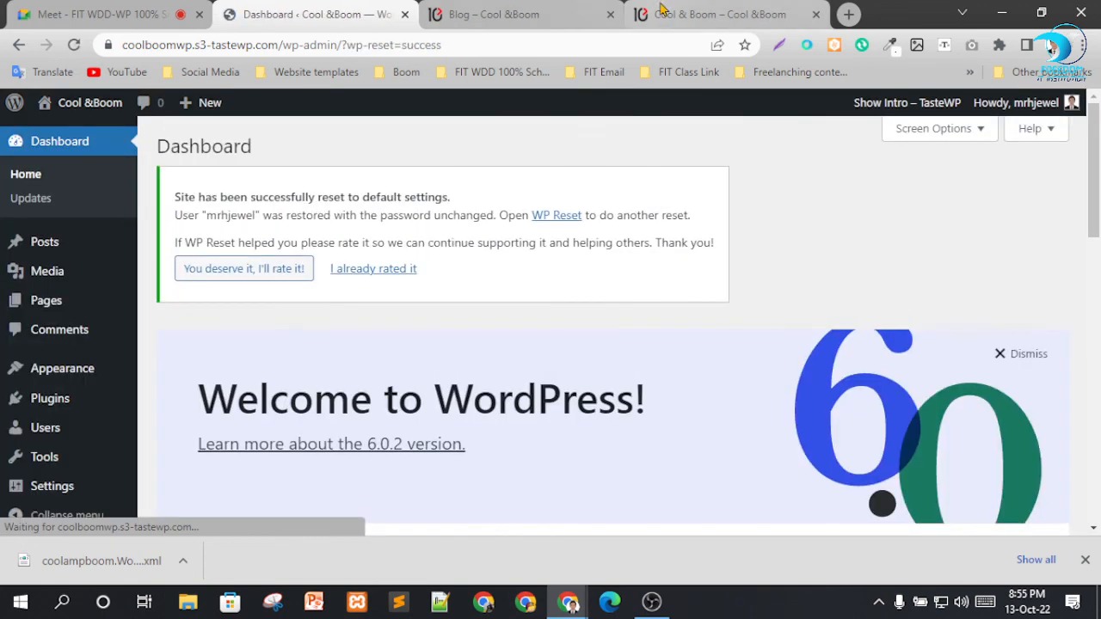
Load the site's root address, coolboomwp.s3-tastewp.com, in place of the Blog page and read the page shown.
click(493, 13)
scroll(155, 160, up, 4)
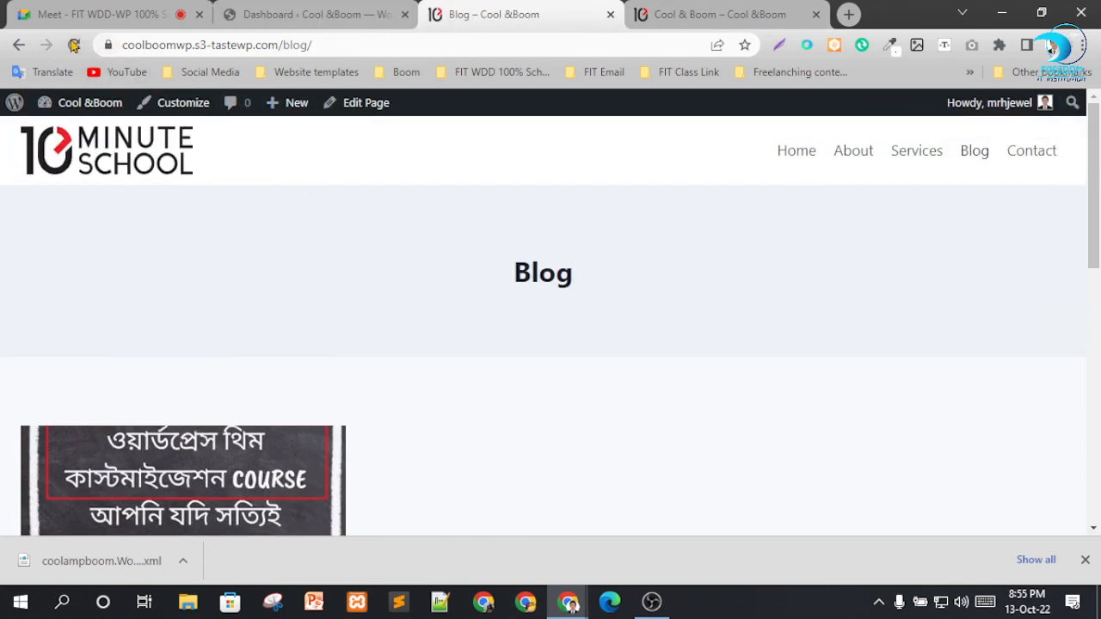
drag(282, 44, 379, 49)
key(BackSpace)
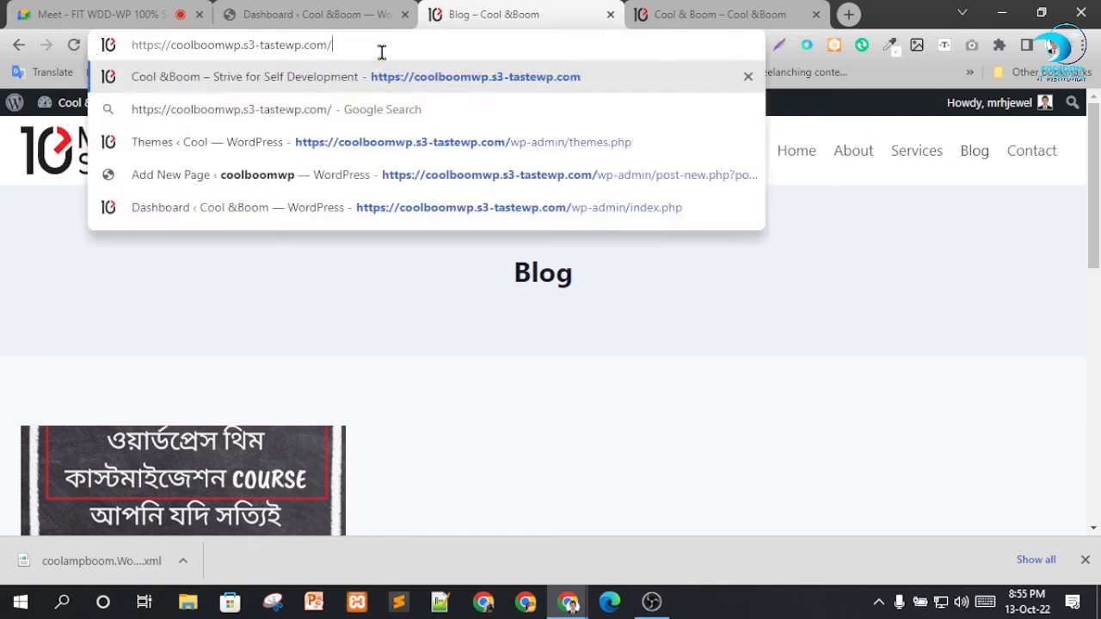
key(Return)
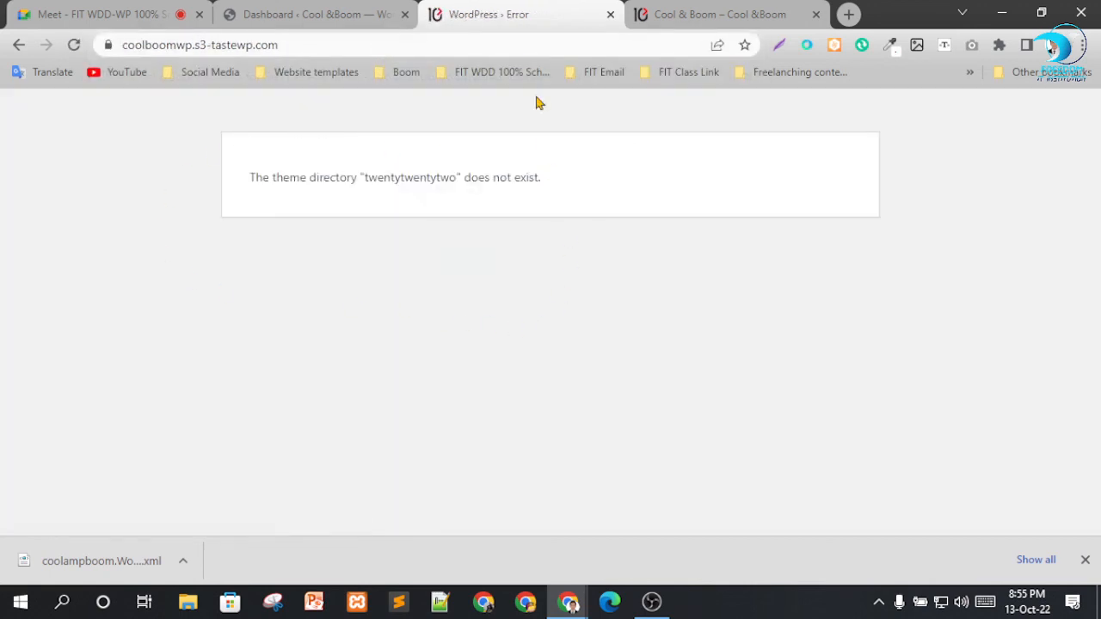
drag(312, 197, 556, 228)
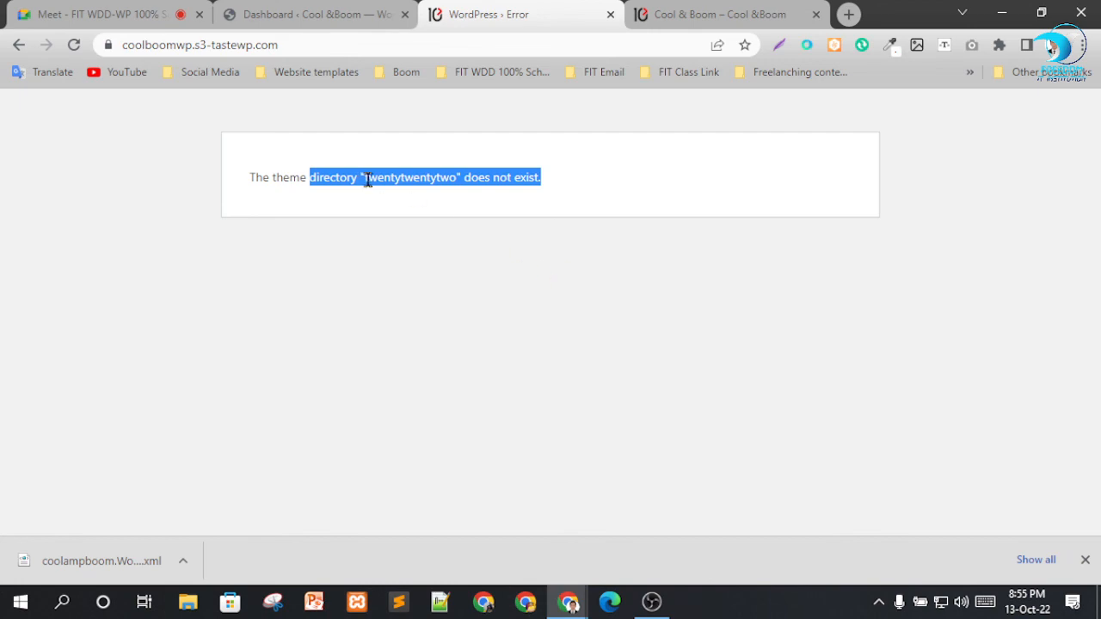
Close the two open front-end pages of the site and dismiss the TasteWP intro on the Dashboard.
click(610, 15)
click(610, 15)
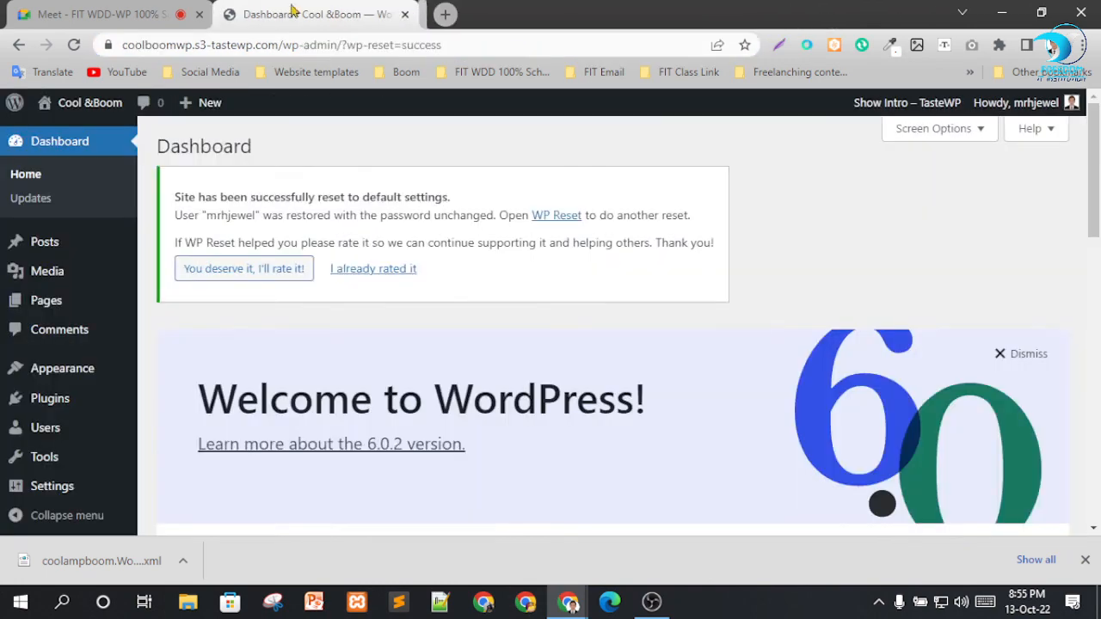
scroll(307, 309, down, 6)
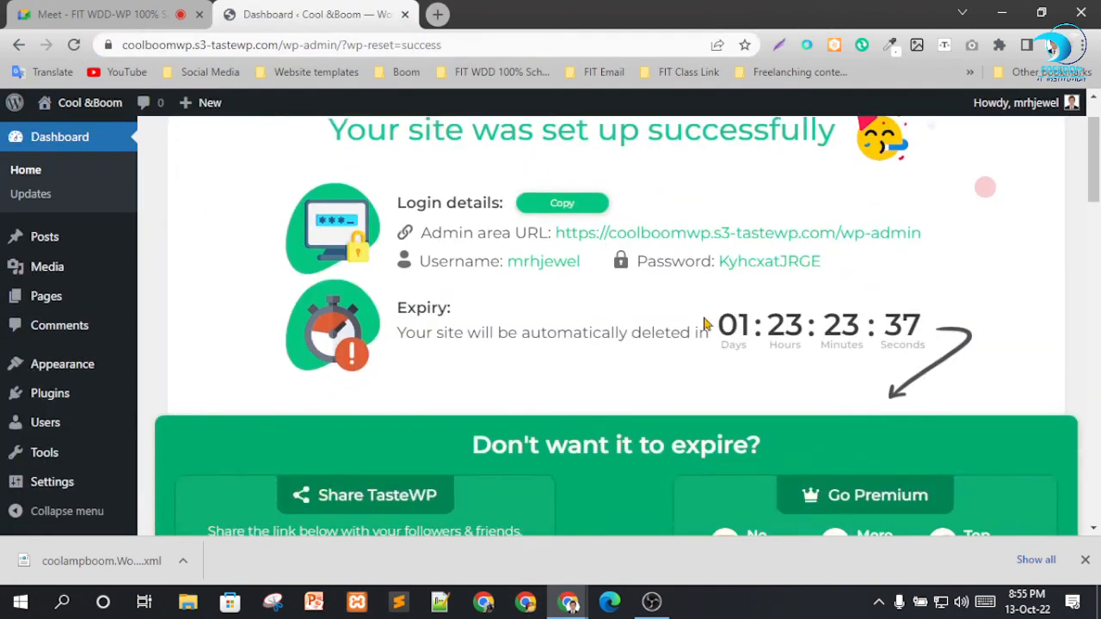
scroll(581, 382, up, 1)
scroll(611, 404, up, 3)
scroll(621, 405, down, 4)
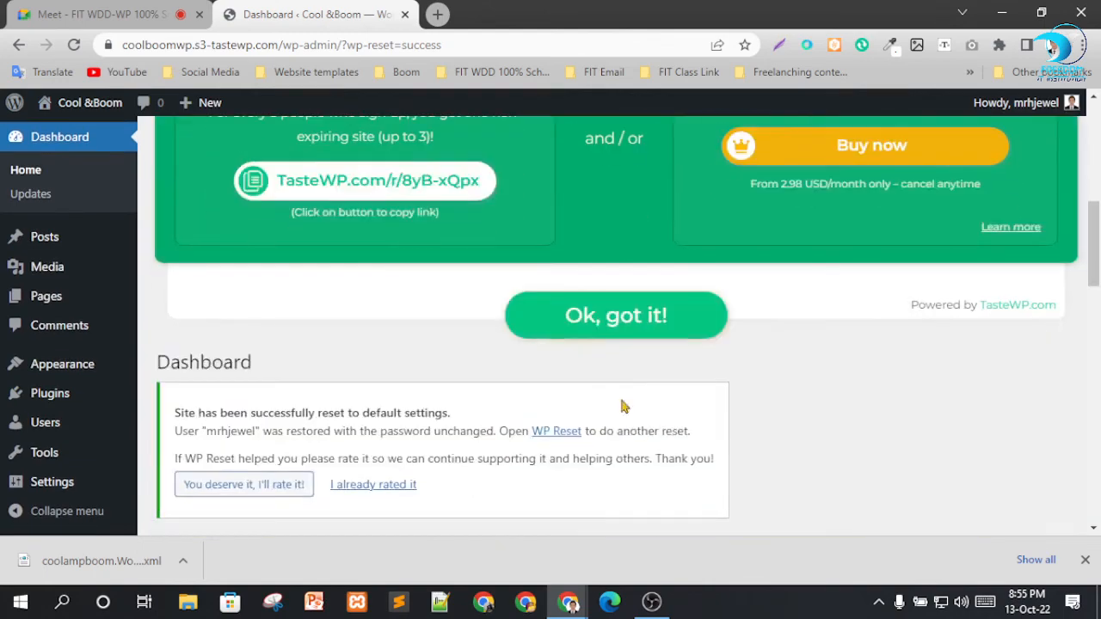
click(602, 336)
Visit the site from the Dashboard in a separate browser tab and examine the theme directory message.
mouse_move(75, 103)
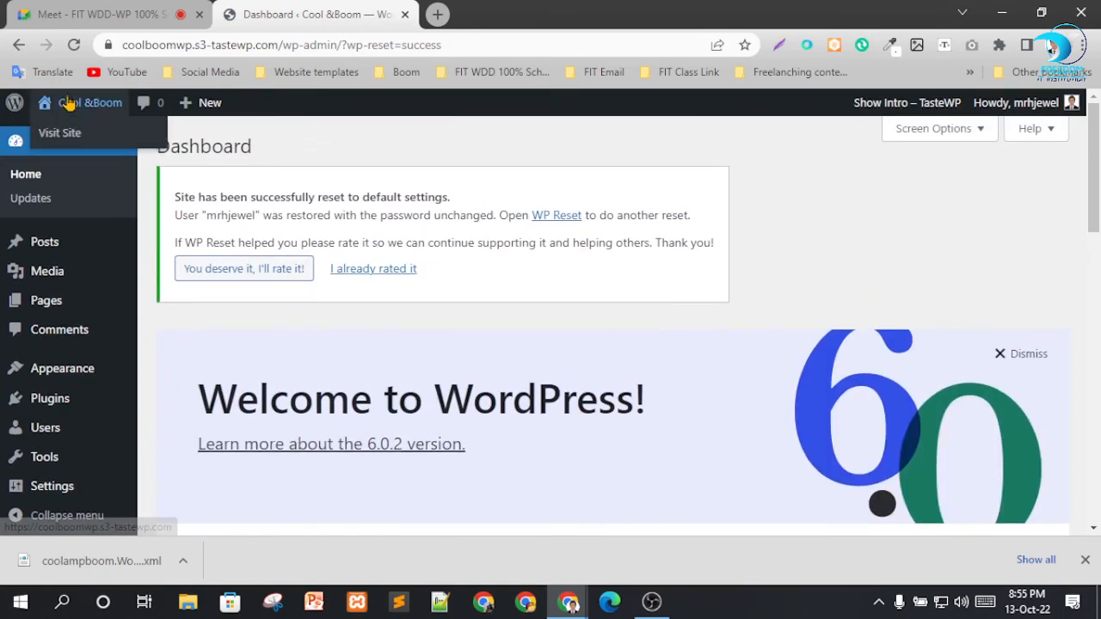
right_click(66, 133)
click(90, 145)
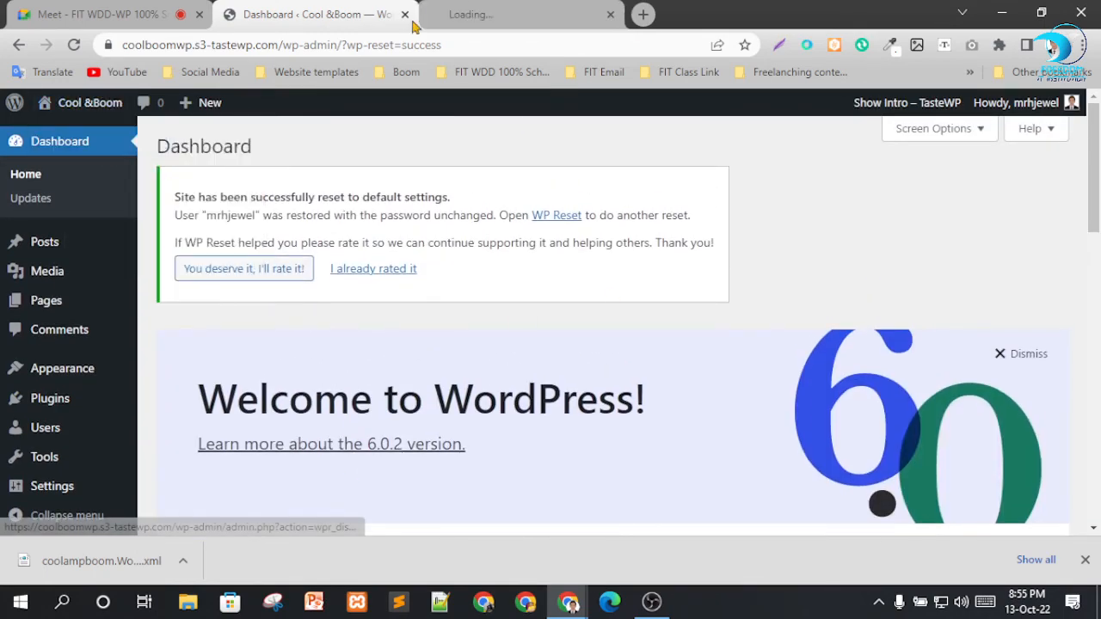
click(481, 14)
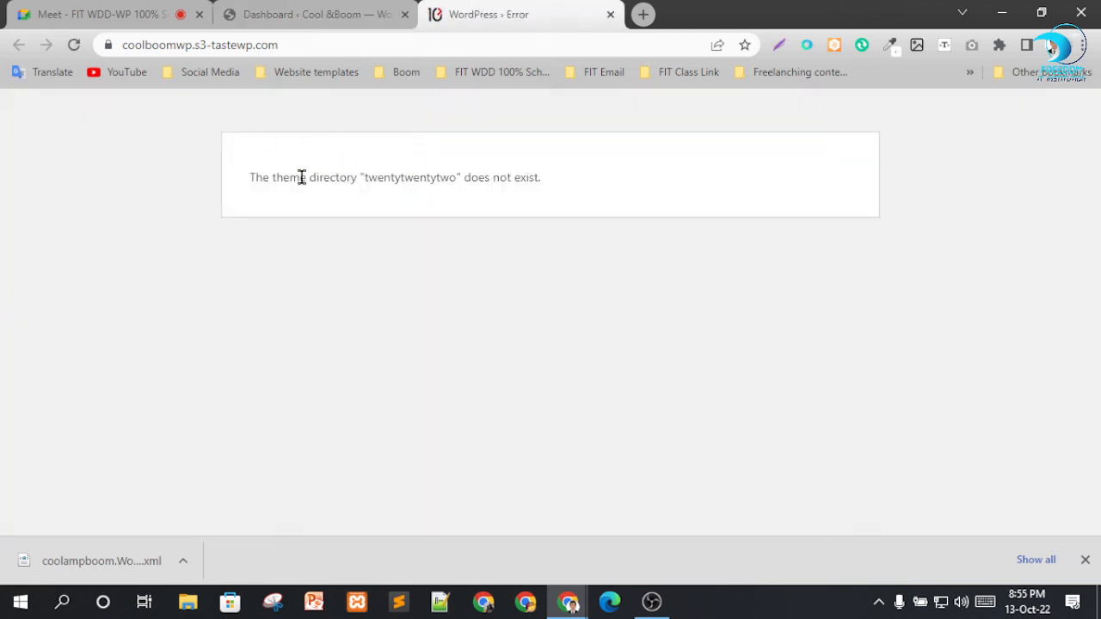
drag(301, 177, 444, 199)
click(482, 260)
drag(363, 177, 524, 183)
click(561, 280)
Return to the WordPress Dashboard and open the Import tool.
click(311, 12)
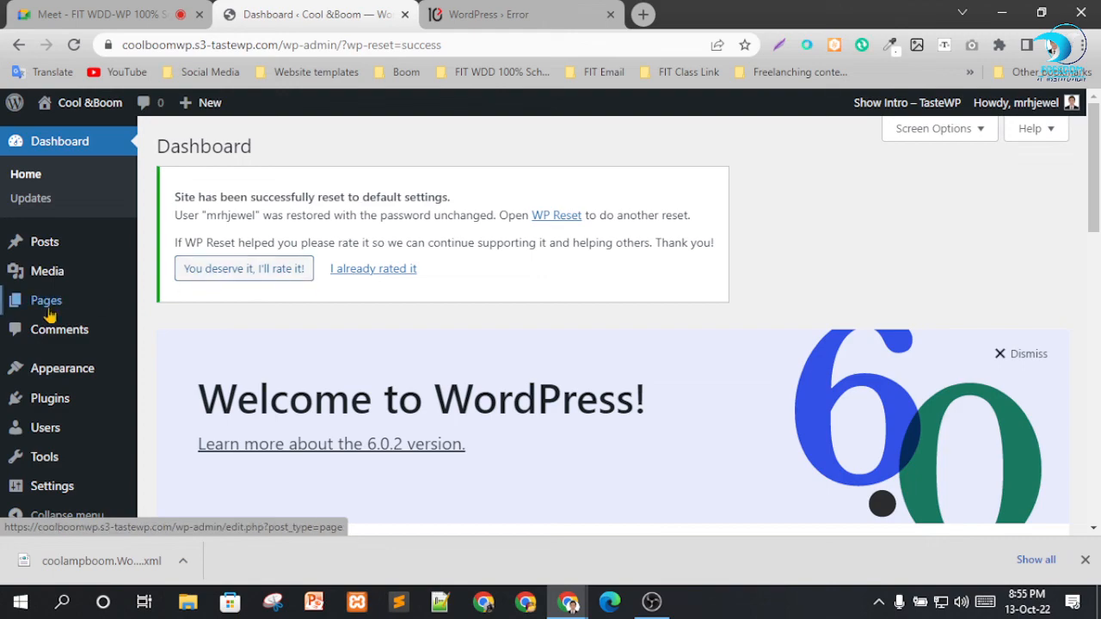
scroll(43, 318, down, 9)
scroll(467, 376, up, 9)
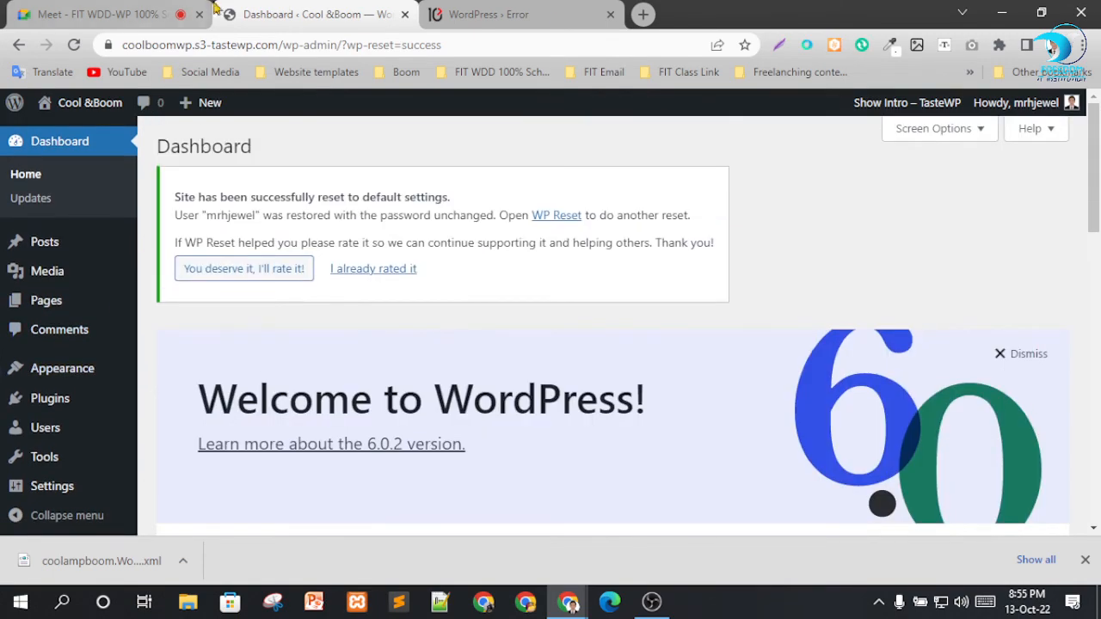
click(465, 14)
click(256, 14)
scroll(52, 464, down, 3)
mouse_move(54, 484)
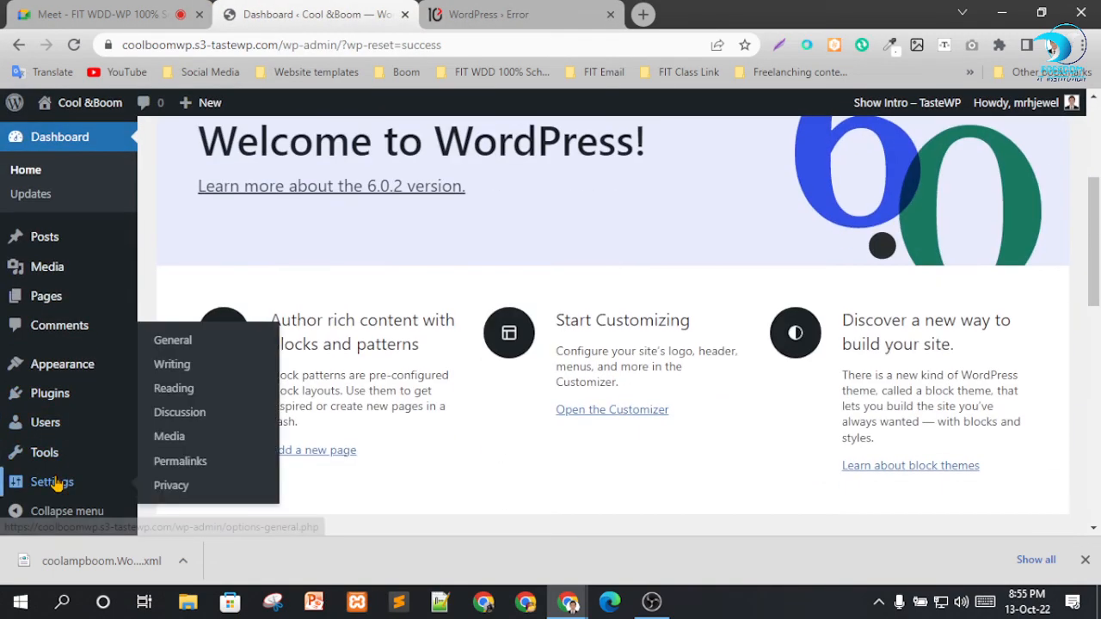
mouse_move(42, 456)
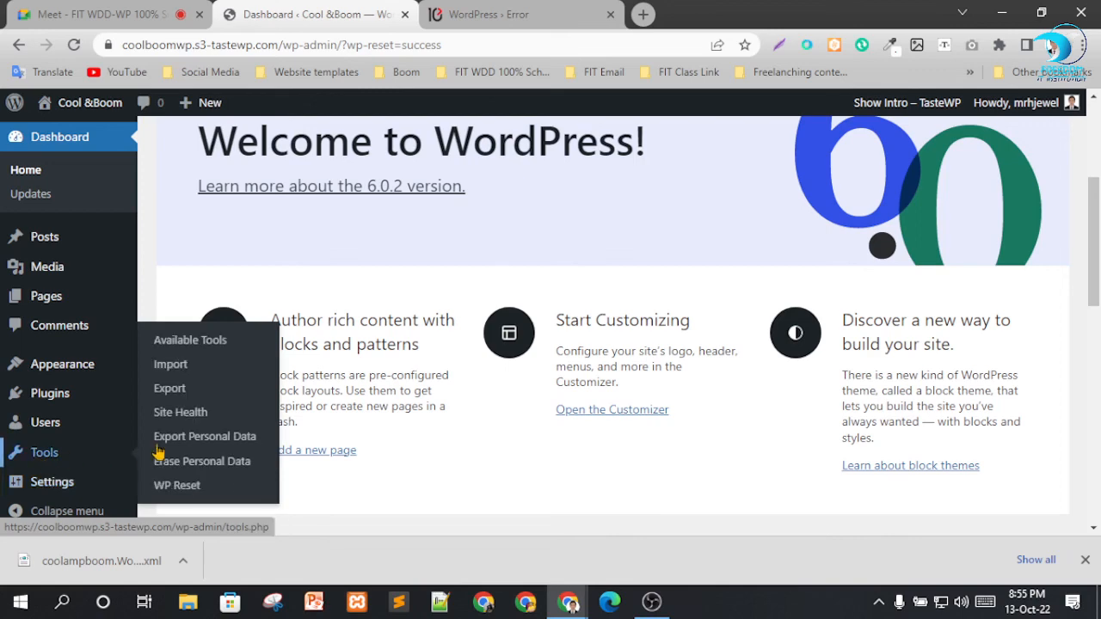
click(171, 366)
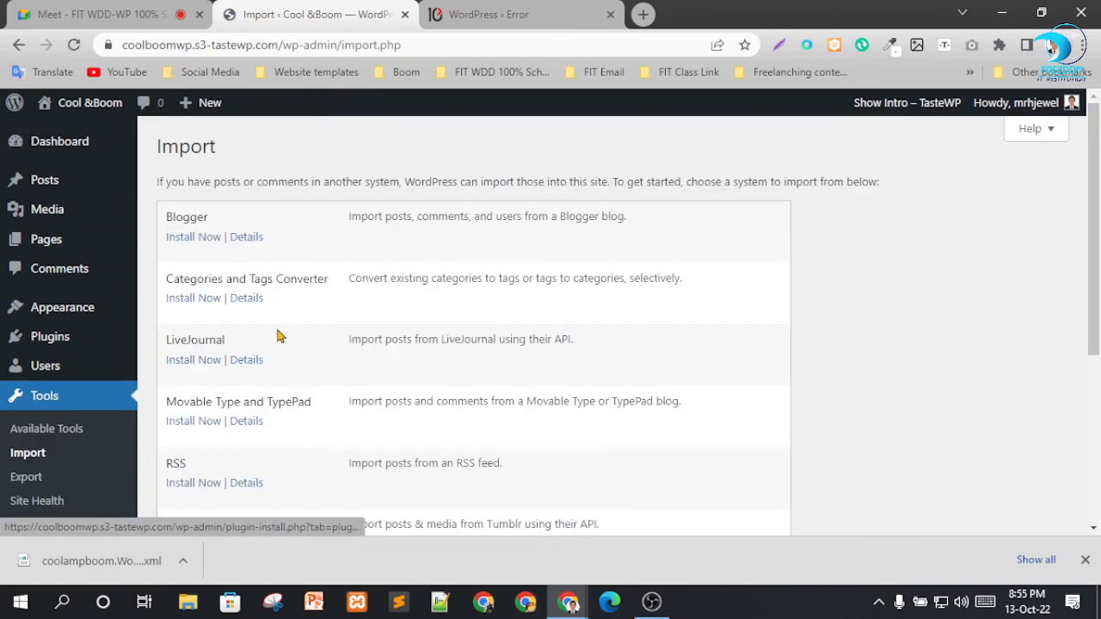
Look through the list of import systems and install the WordPress importer.
scroll(280, 352, down, 3)
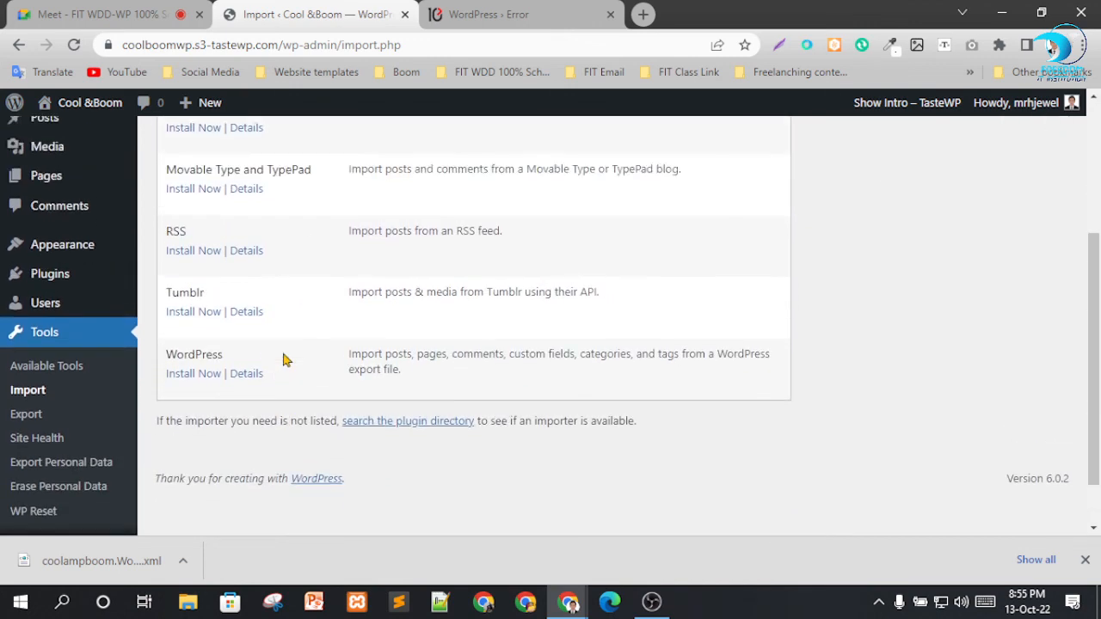
scroll(286, 359, up, 1)
scroll(271, 351, down, 1)
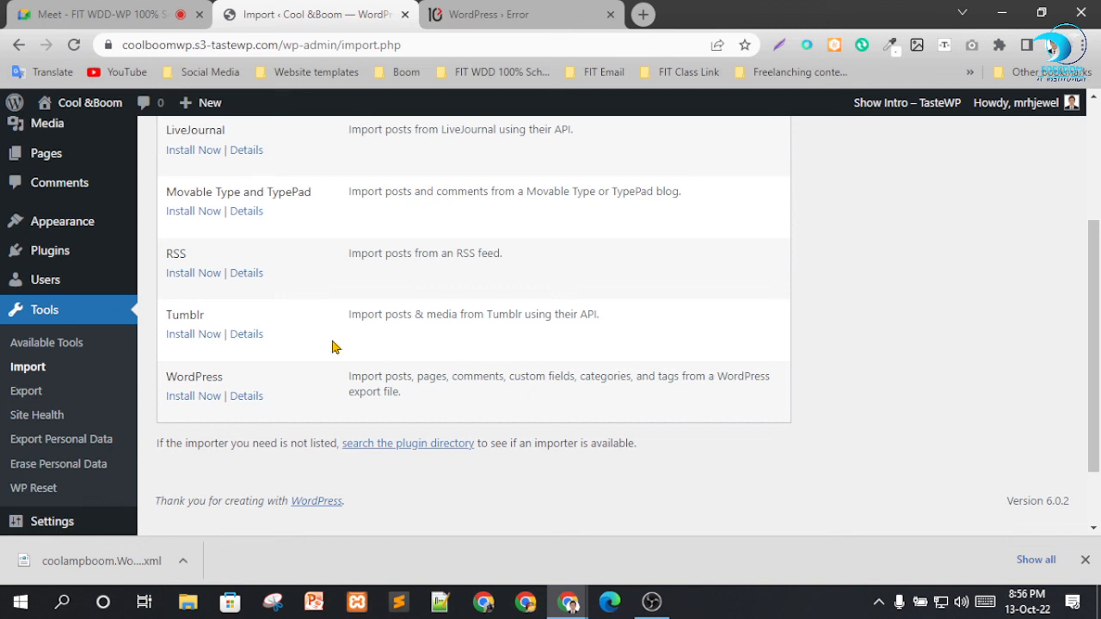
scroll(358, 328, up, 1)
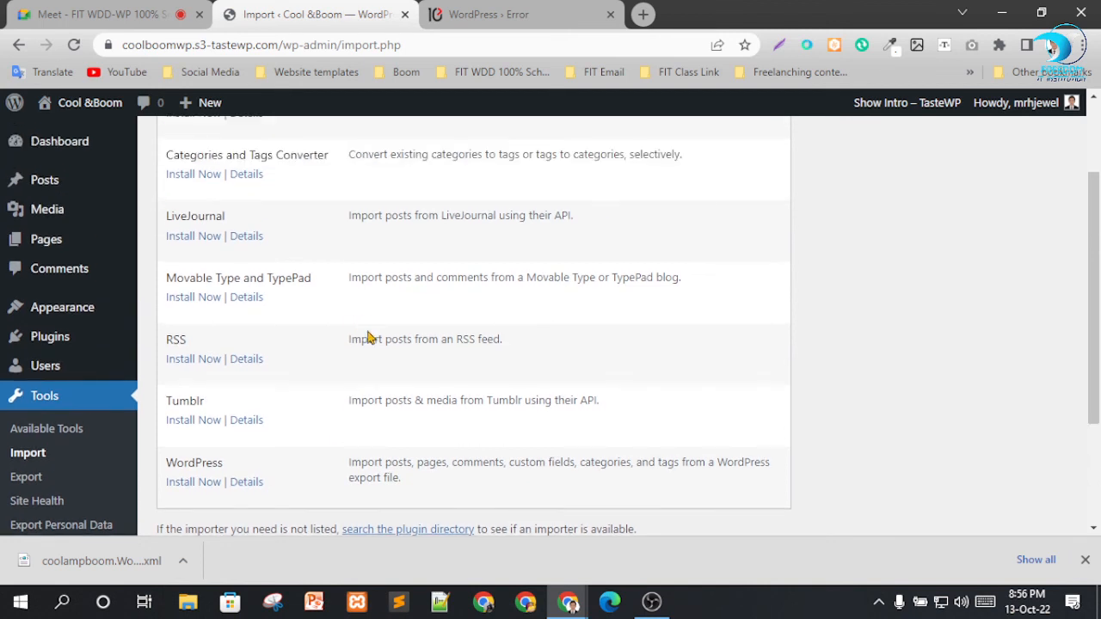
scroll(368, 337, down, 1)
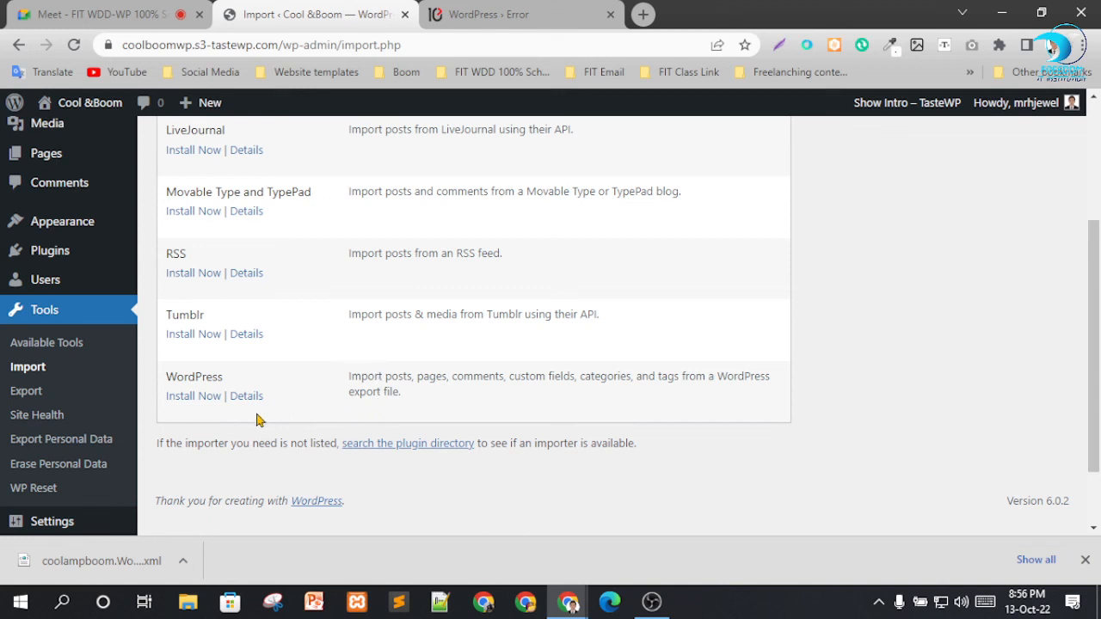
click(187, 398)
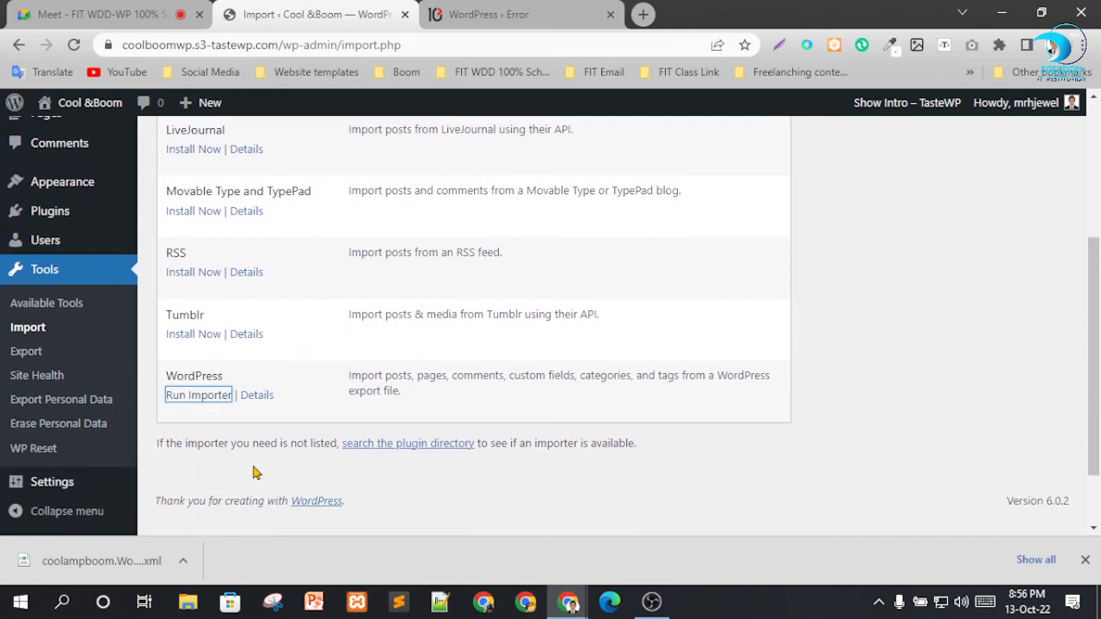
Run the WordPress importer and upload coolampboom.WordPress.2022-10-13.xml from the Downloads folder.
click(190, 397)
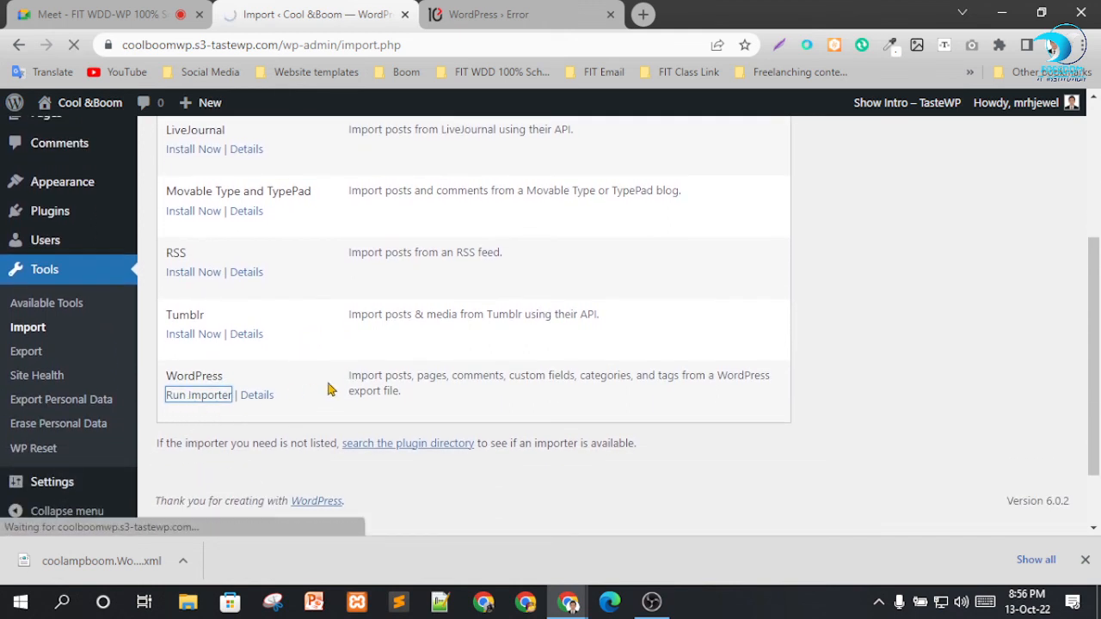
click(484, 245)
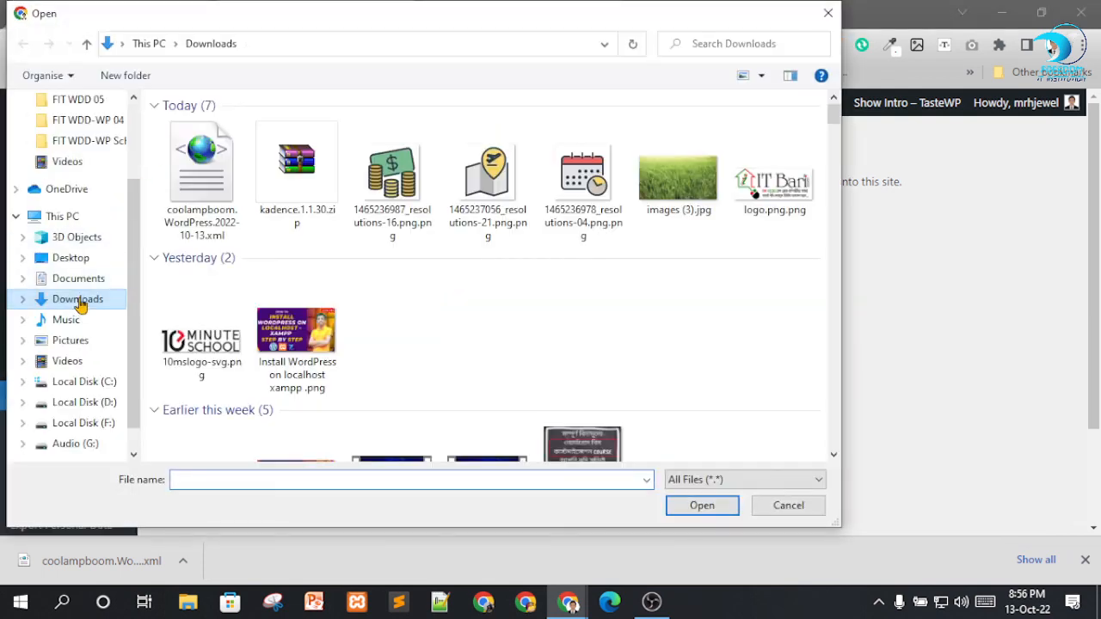
click(204, 183)
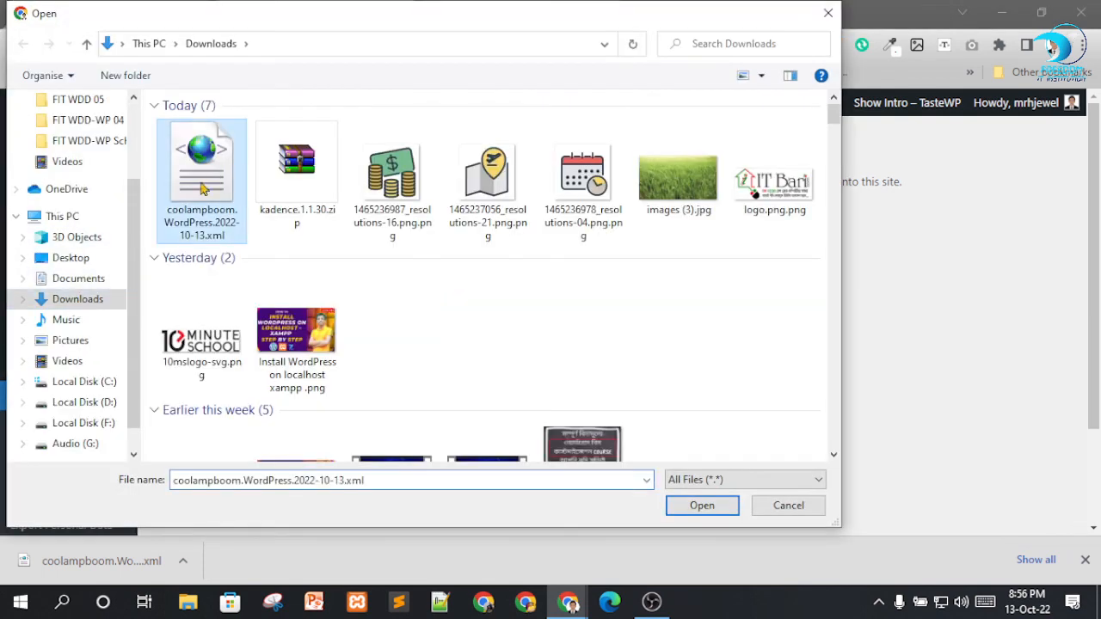
click(686, 516)
click(216, 303)
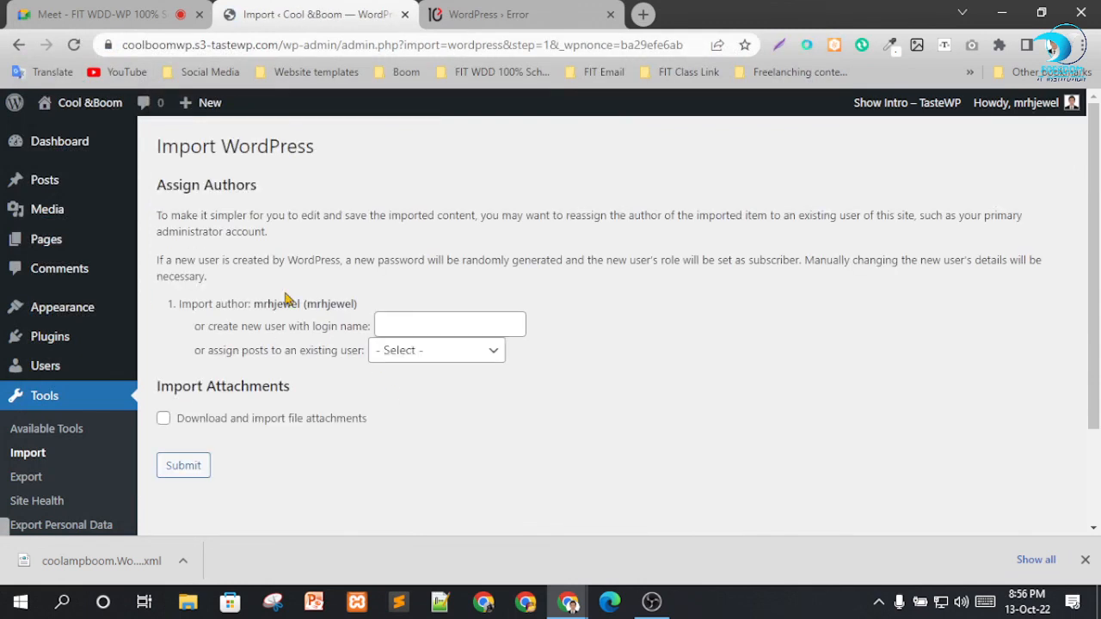
Assign the imported posts to the existing user, run the import without downloading file attachments, and review the result messages.
click(484, 354)
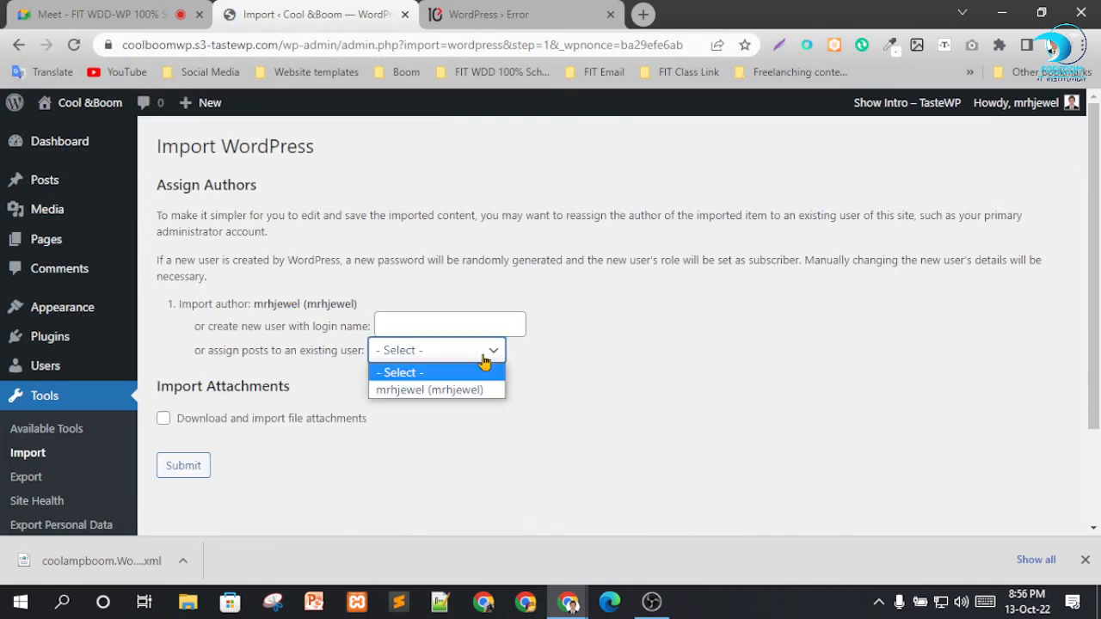
click(482, 391)
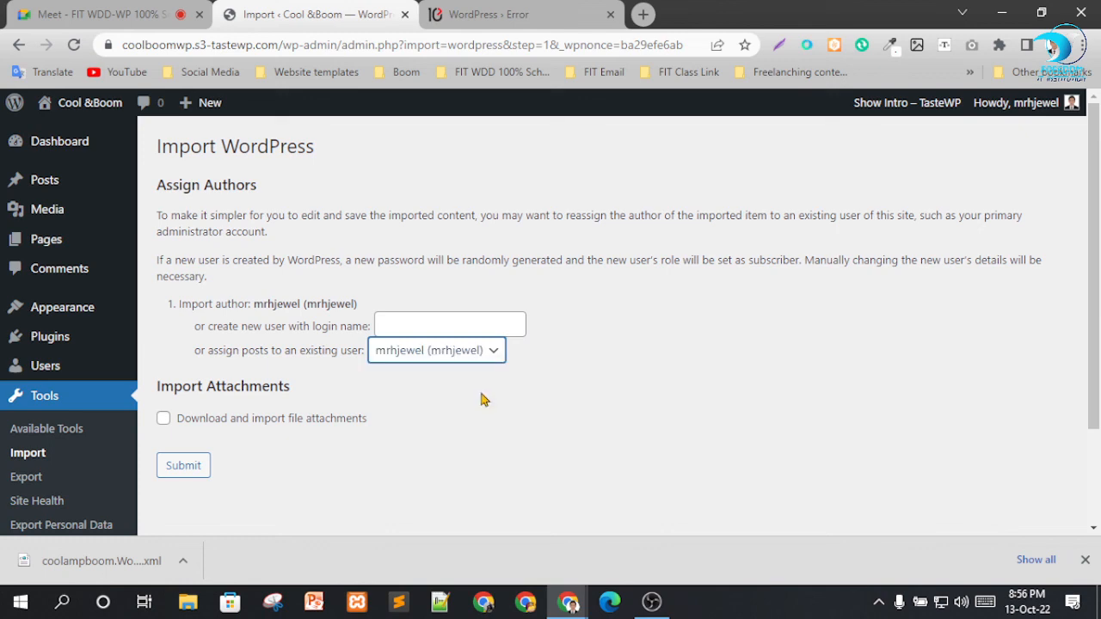
click(189, 465)
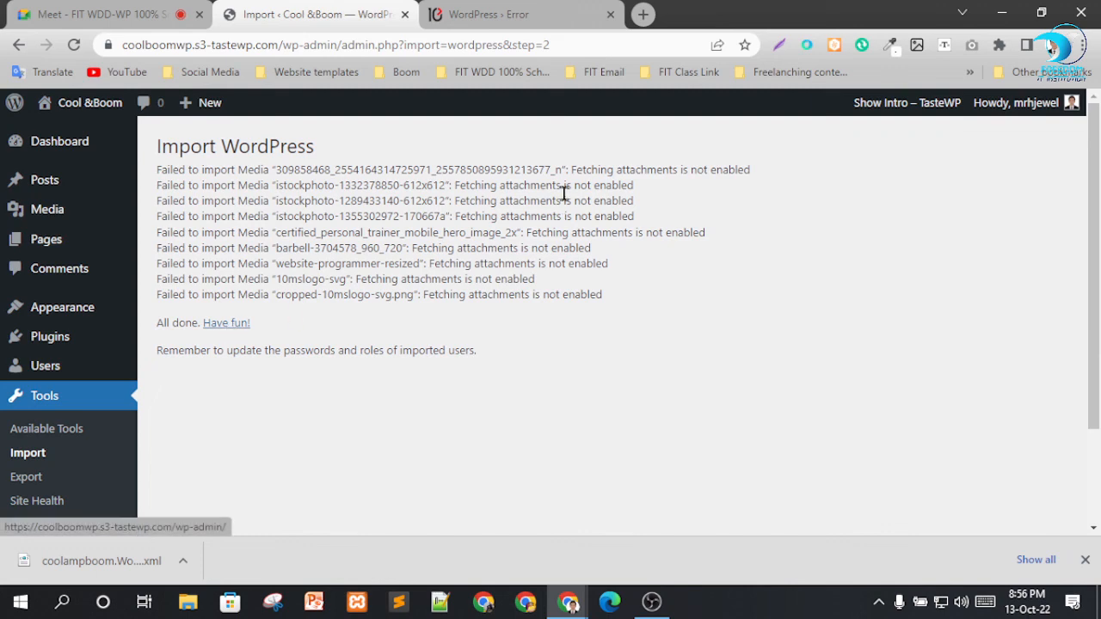
drag(221, 185, 545, 292)
click(545, 292)
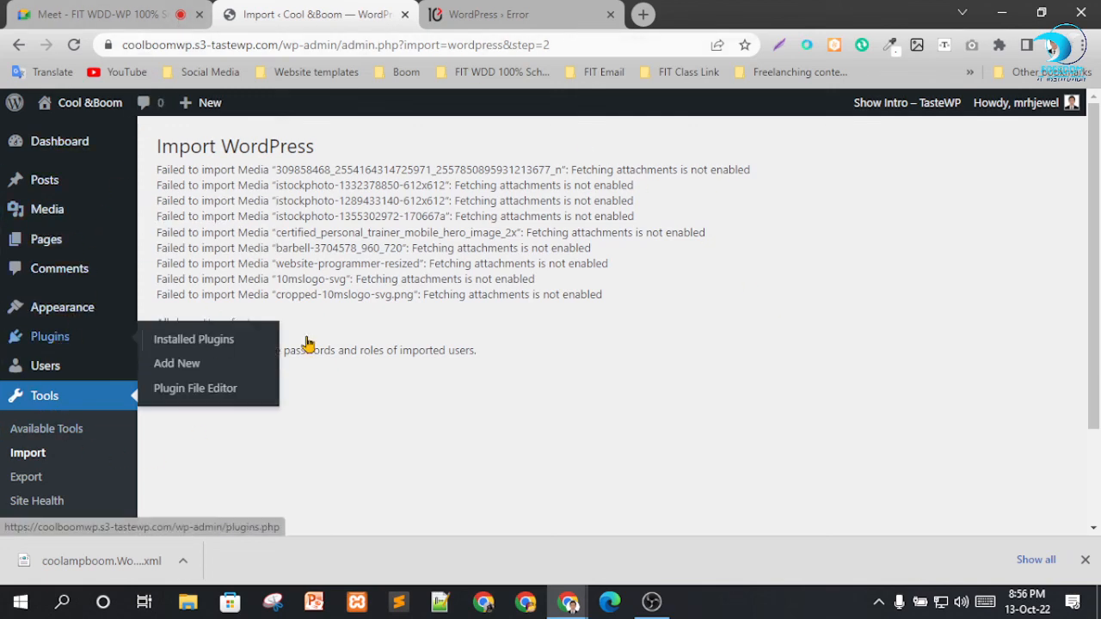
scroll(34, 344, down, 3)
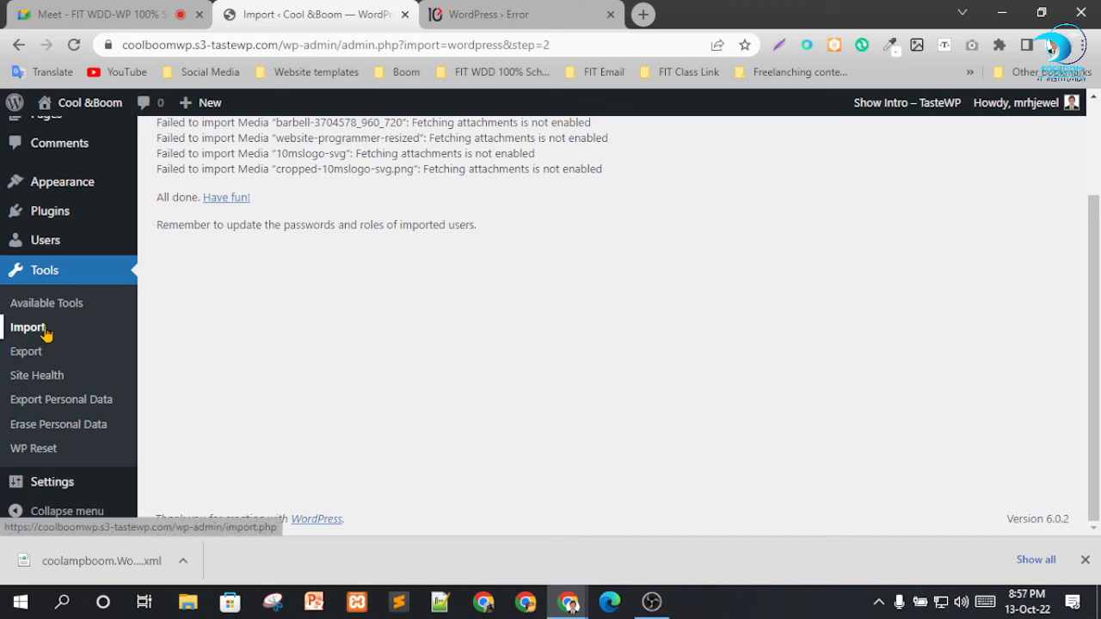
scroll(258, 306, up, 3)
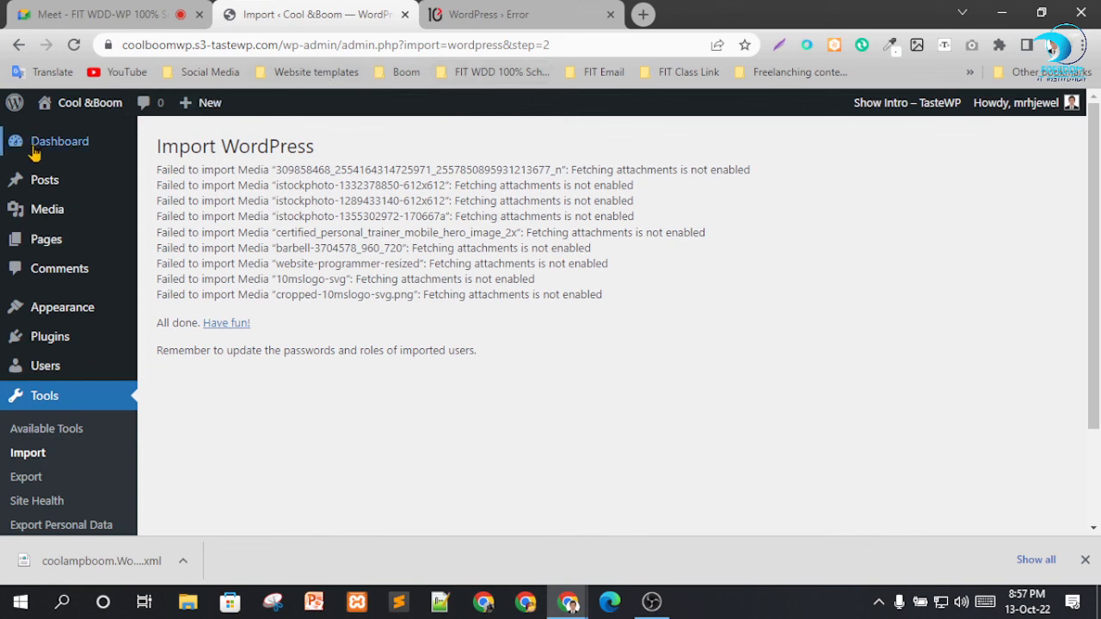
Open the Dashboard home screen and dismiss its Welcome panel, then show and close the TasteWP intro.
click(76, 153)
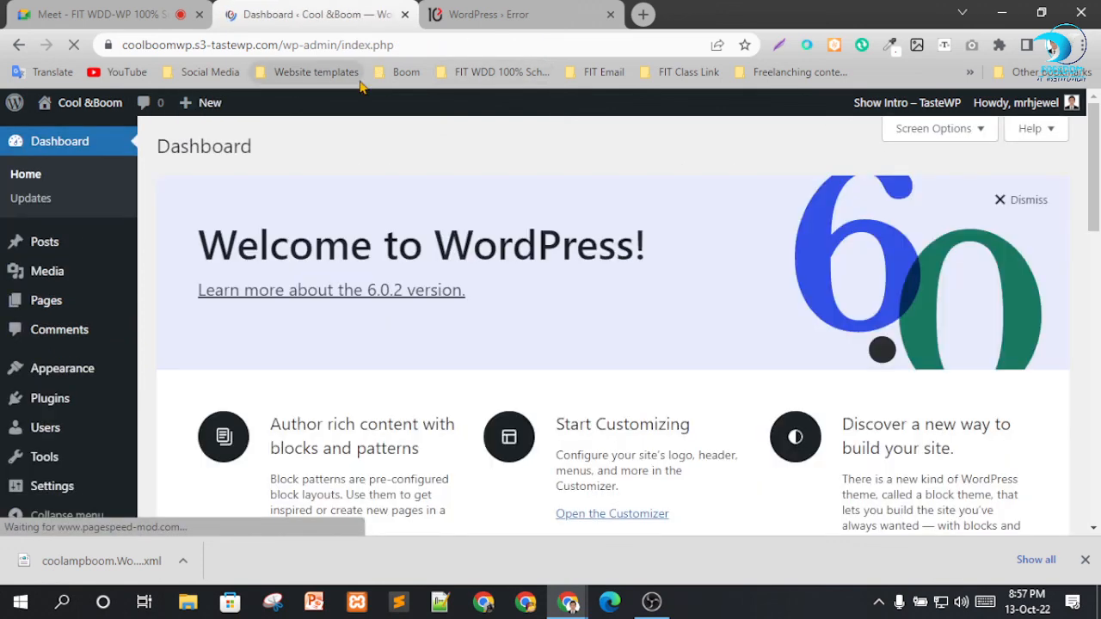
click(998, 196)
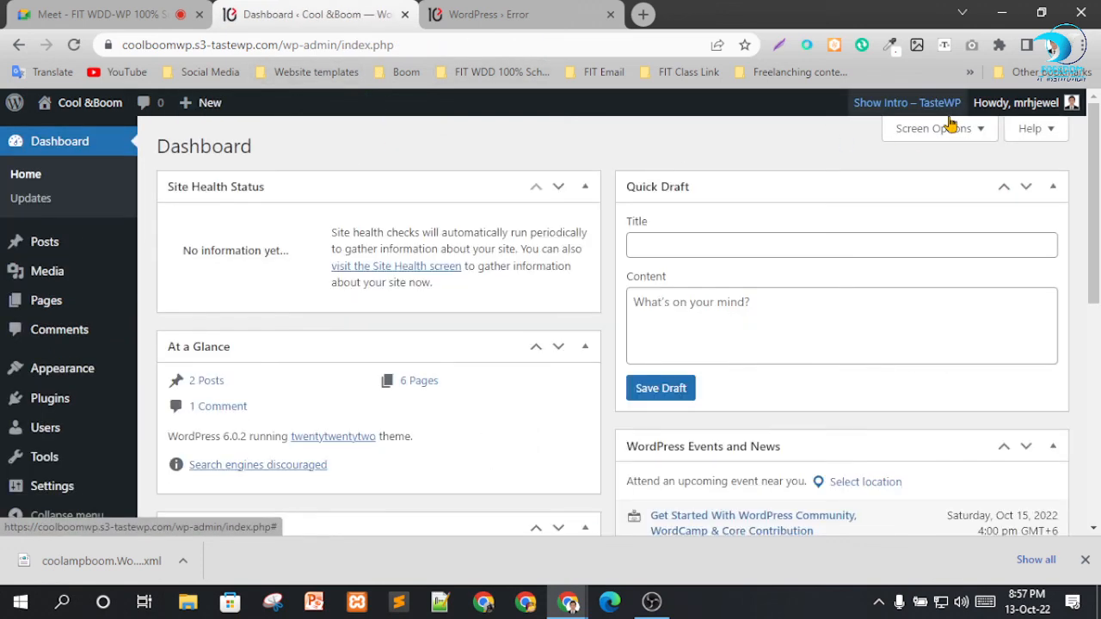
click(946, 107)
scroll(668, 386, down, 5)
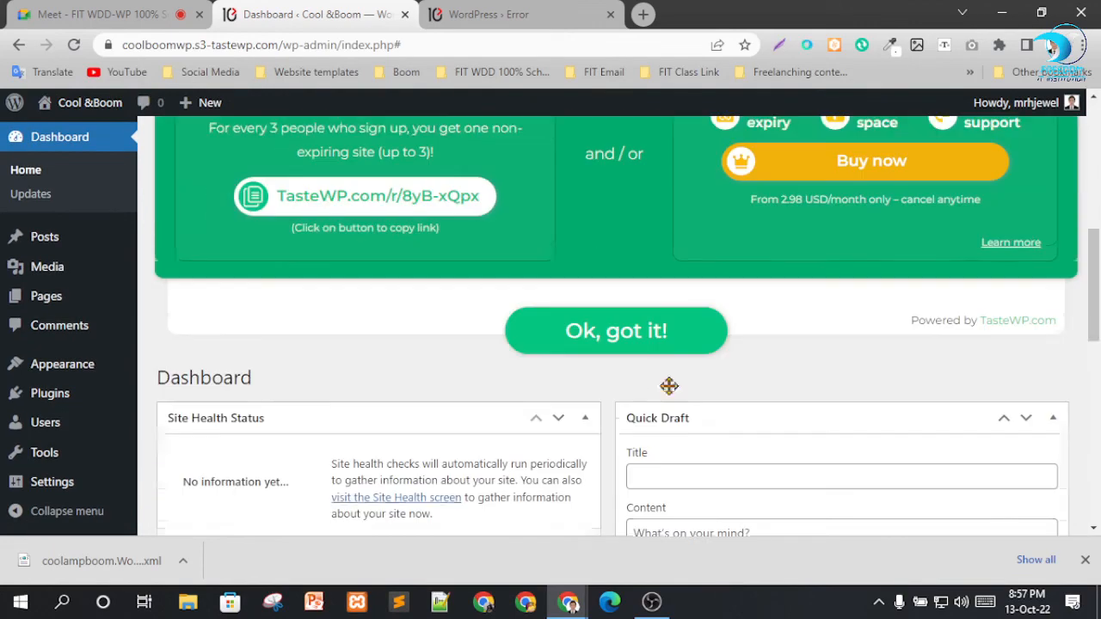
click(602, 331)
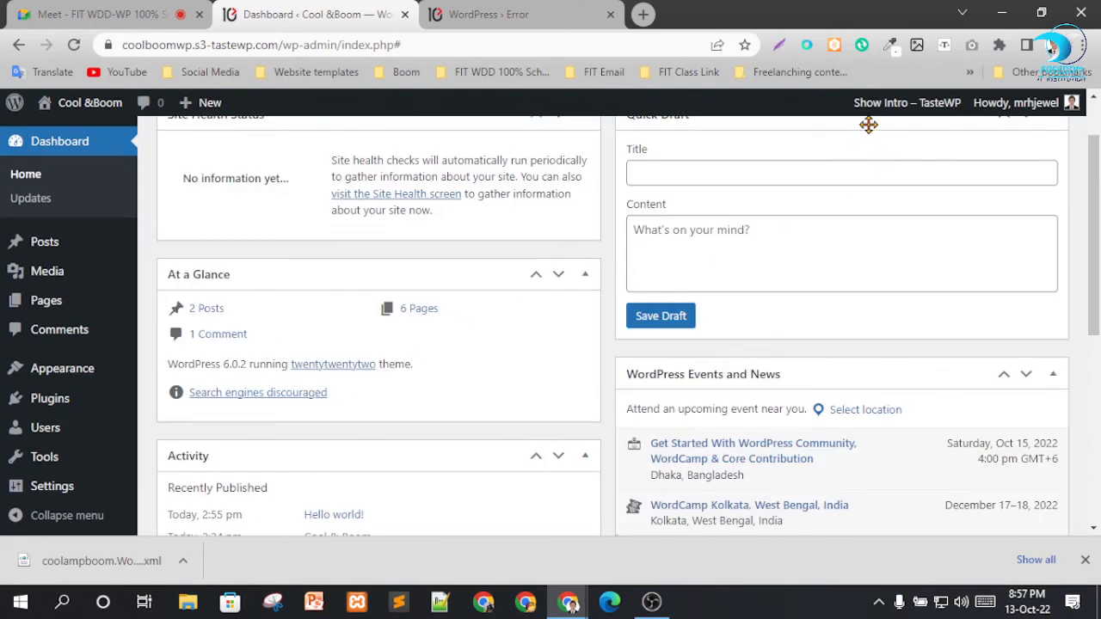
Hide Site Health Status, At a Glance, Activity, Quick Draft, and WordPress Events and News from the Dashboard.
scroll(851, 232, up, 2)
click(954, 133)
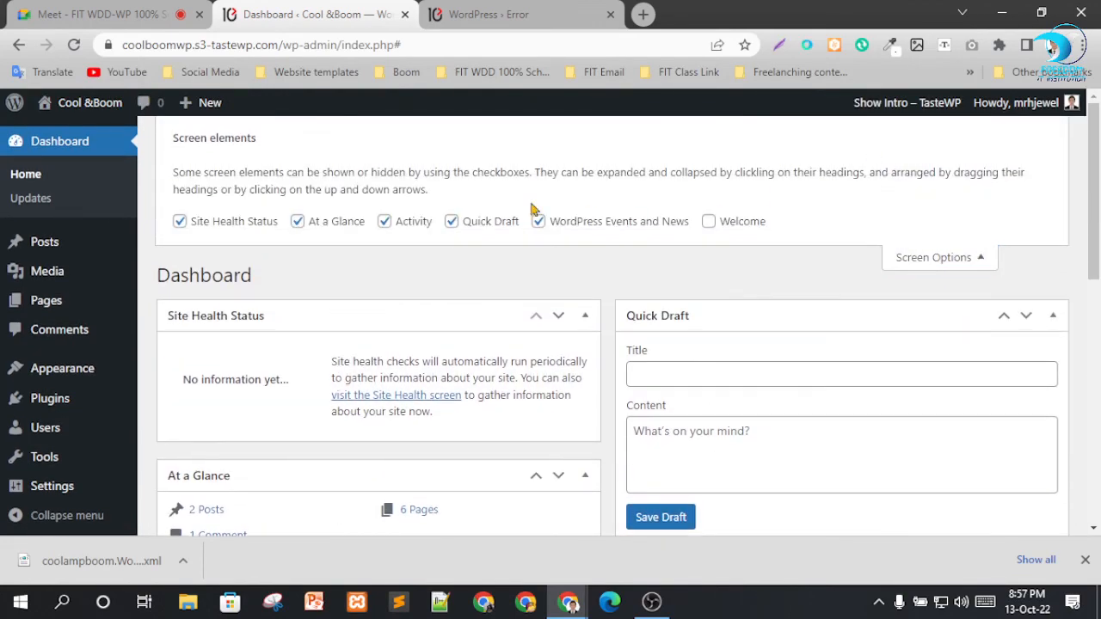
click(264, 224)
click(332, 234)
click(418, 227)
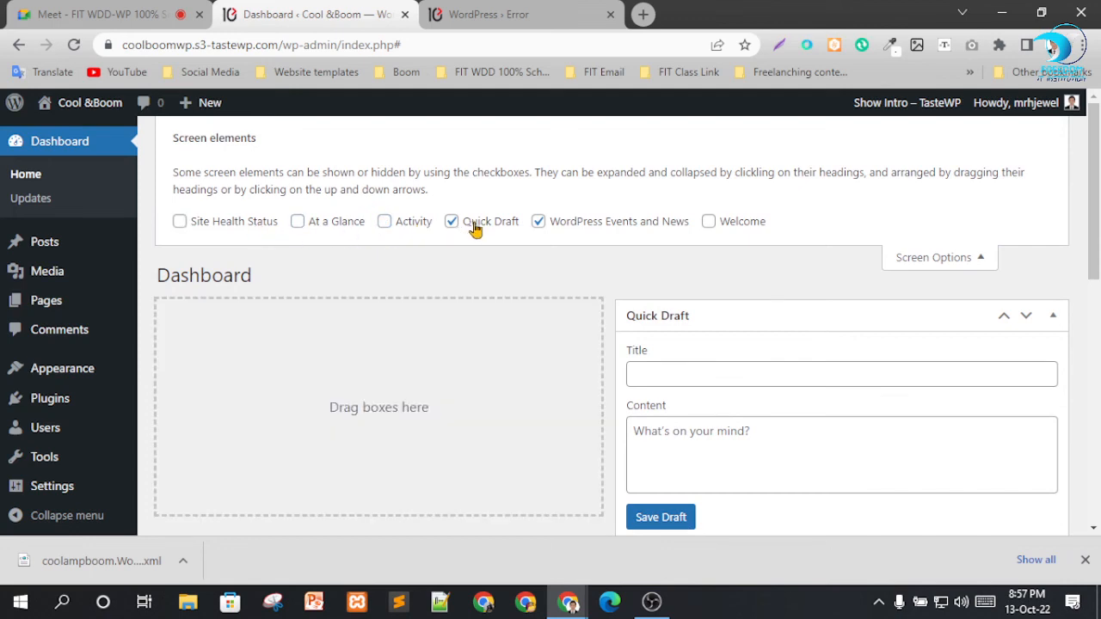
click(474, 227)
click(634, 229)
click(925, 268)
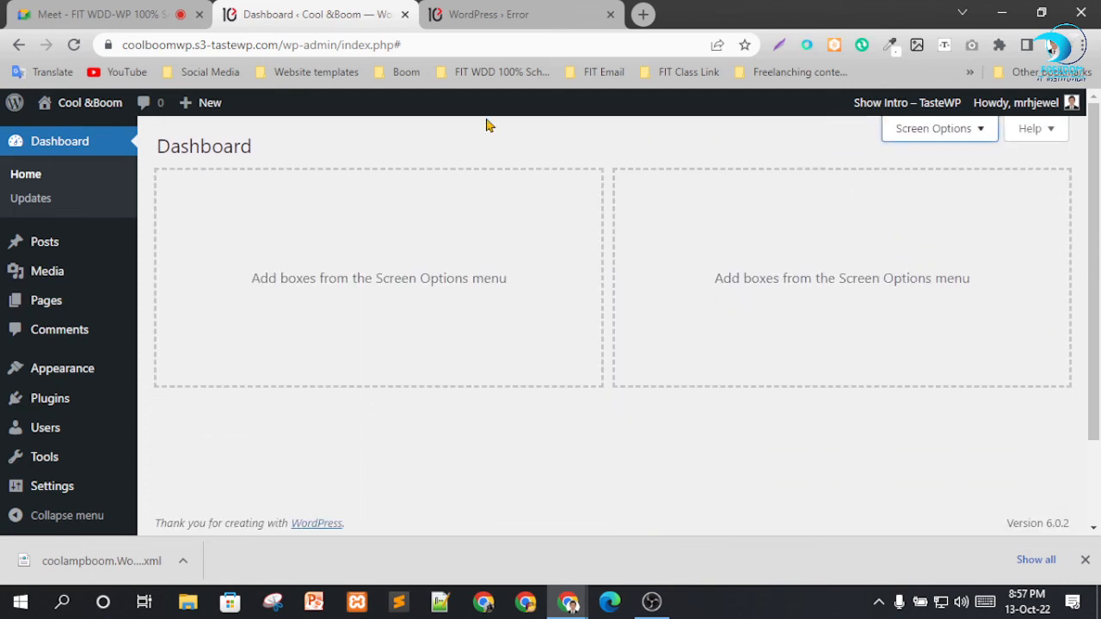